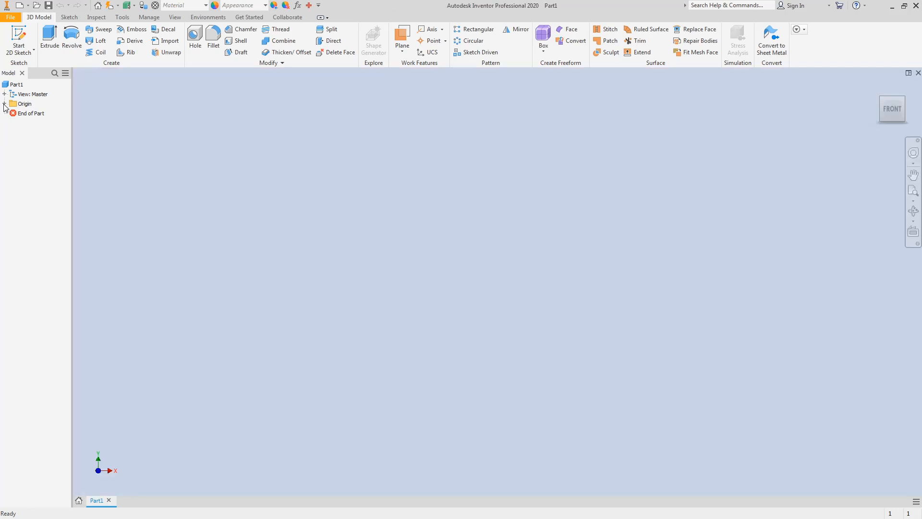
Make the part origin's Center Point and XY Plane visible in the graphics window.
{"action": "left_click", "coordinate": [5, 105]}
{"action": "left_click", "coordinate": [5, 105]}
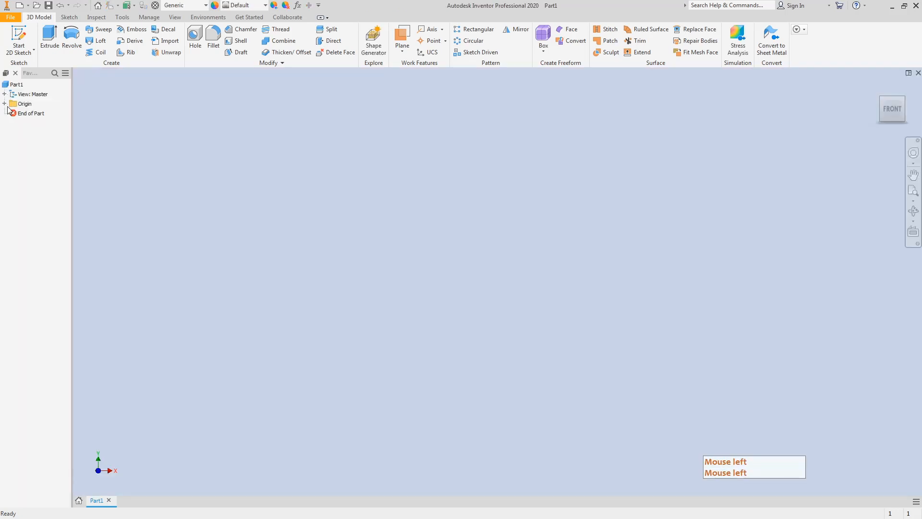
{"action": "left_click", "coordinate": [5, 105]}
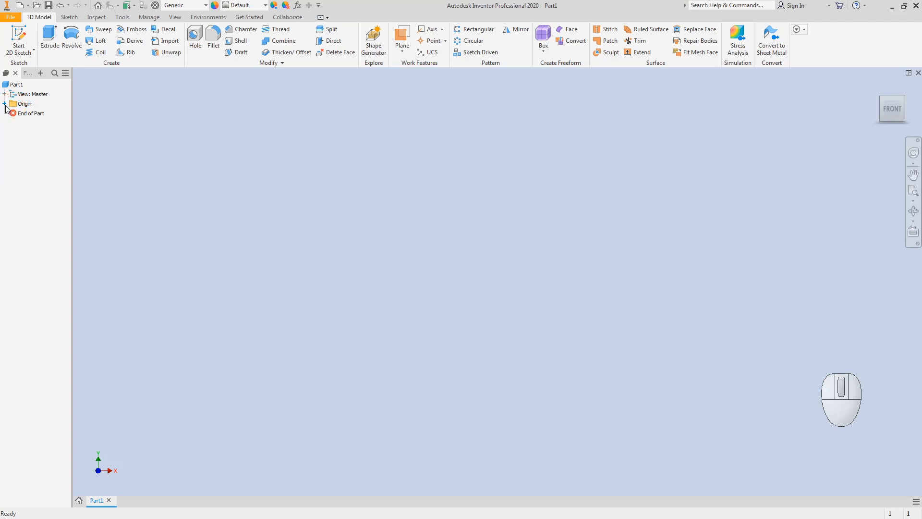
{"action": "left_click", "coordinate": [6, 105]}
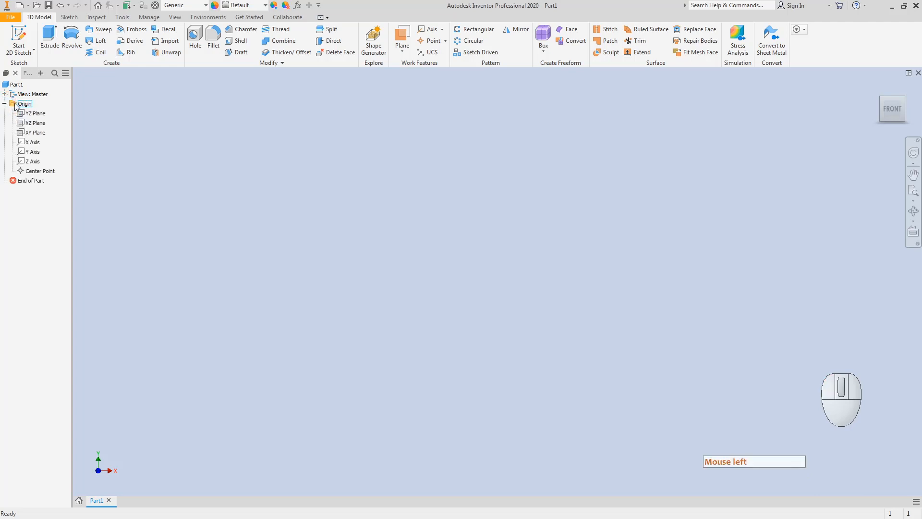
{"action": "right_click", "coordinate": [31, 171]}
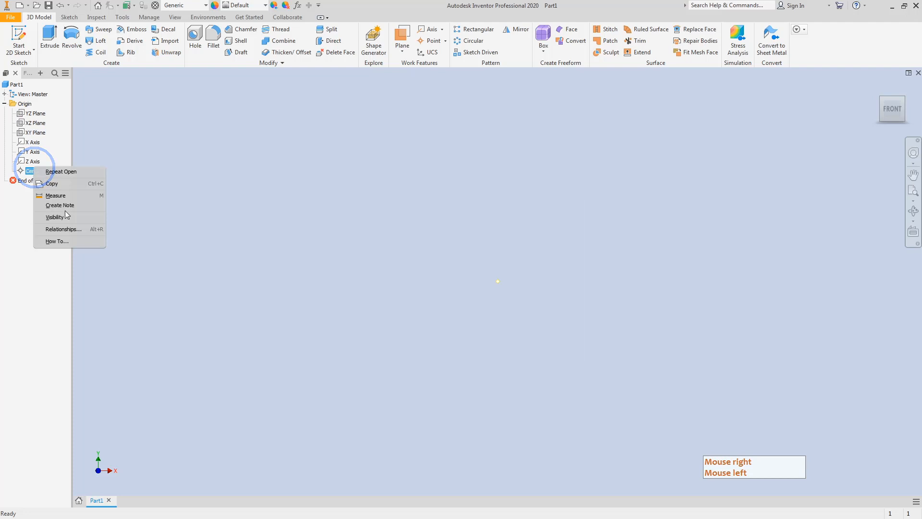
{"action": "left_click", "coordinate": [52, 218]}
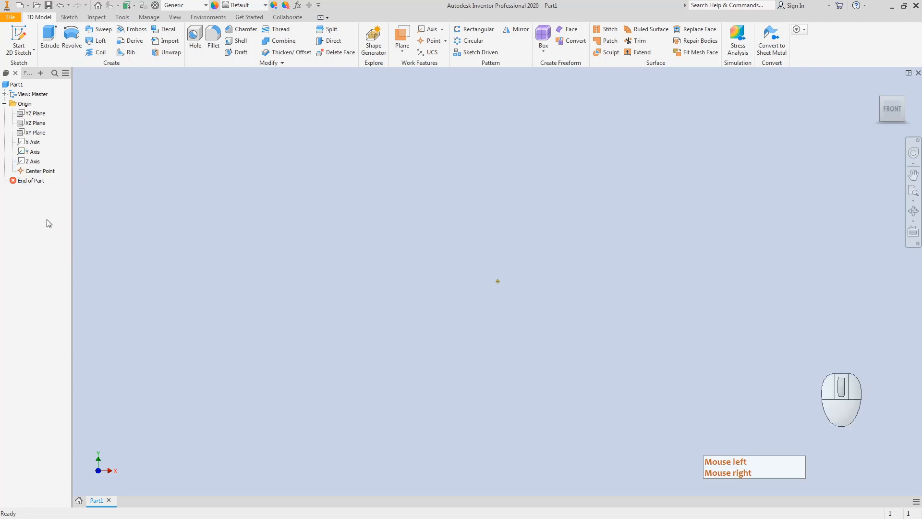
{"action": "right_click", "coordinate": [32, 132]}
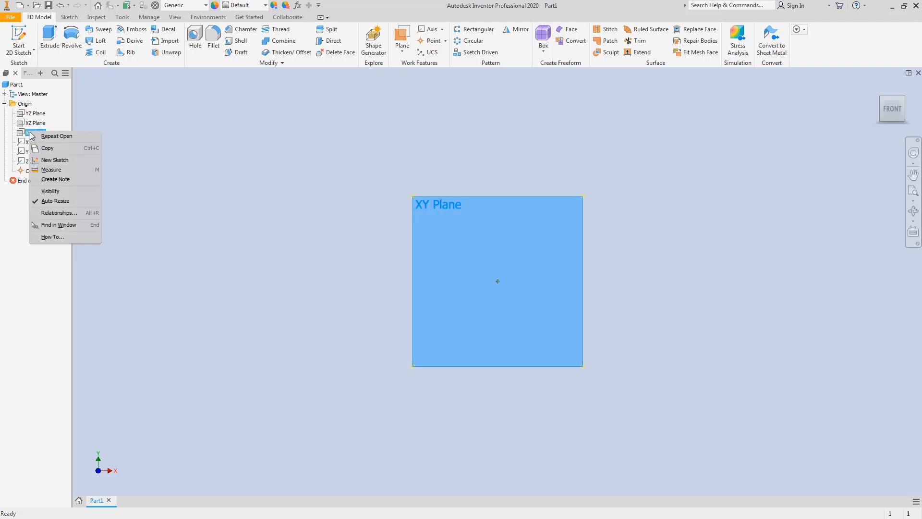
{"action": "left_click", "coordinate": [51, 191]}
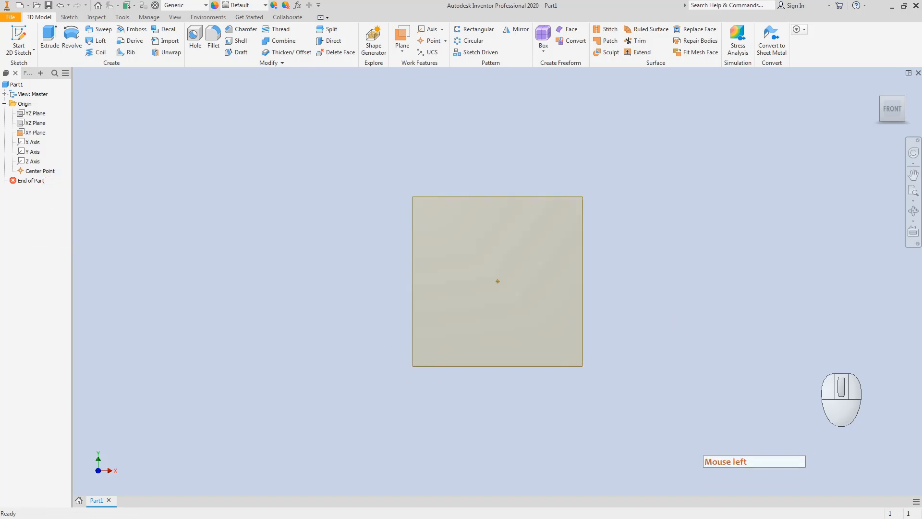
{"action": "left_click", "coordinate": [230, 206]}
Switch to Paint and mark the valve body's centre with red dots on the sectional front view and the side view.
{"action": "left_click", "coordinate": [831, 518]}
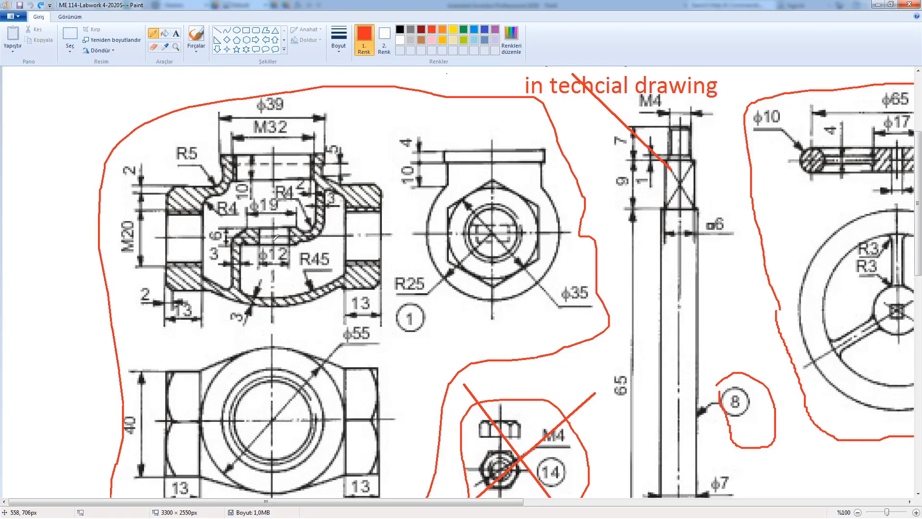
{"action": "left_click", "coordinate": [275, 237]}
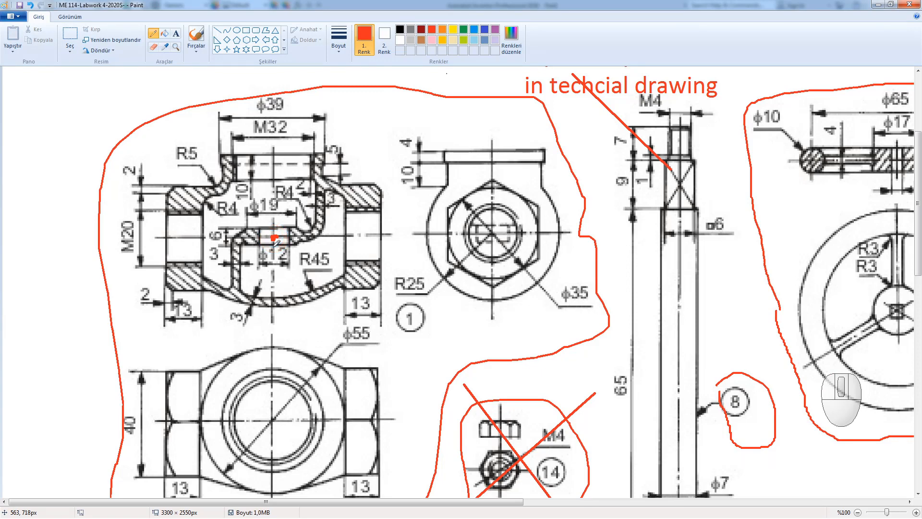
{"action": "left_click", "coordinate": [491, 232]}
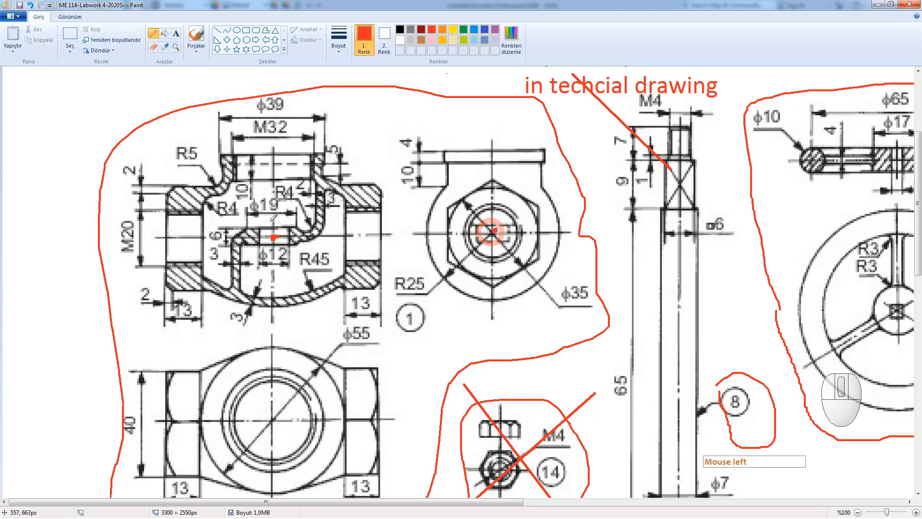
Circle the valve body's central portion in red on both the sectional front view and the top view.
{"action": "mouse_move", "coordinate": [199, 208]}
{"action": "left_mouse_down"}
{"action": "mouse_move", "coordinate": [218, 140]}
{"action": "mouse_move", "coordinate": [254, 130]}
{"action": "mouse_move", "coordinate": [314, 137]}
{"action": "mouse_move", "coordinate": [338, 152]}
{"action": "mouse_move", "coordinate": [347, 183]}
{"action": "left_mouse_up"}
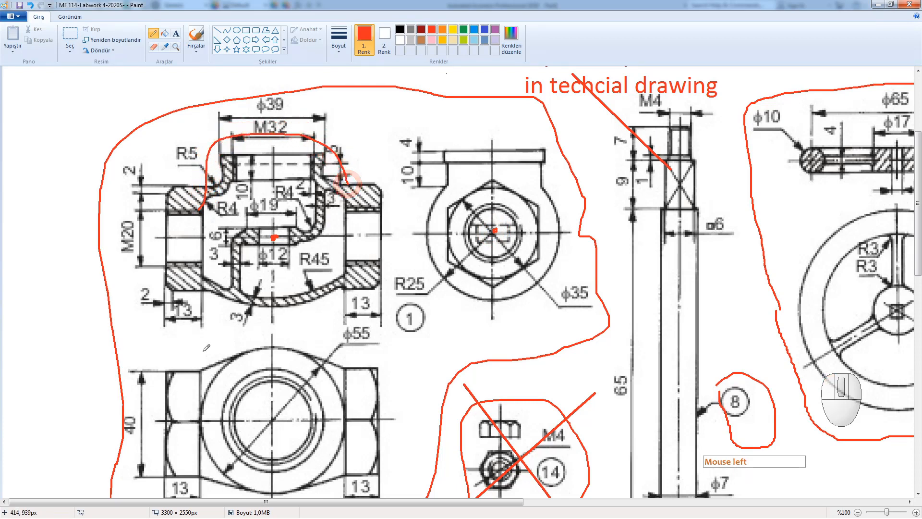
{"action": "mouse_move", "coordinate": [199, 368]}
{"action": "left_mouse_down"}
{"action": "mouse_move", "coordinate": [207, 356]}
{"action": "mouse_move", "coordinate": [267, 346]}
{"action": "mouse_move", "coordinate": [342, 357]}
{"action": "mouse_move", "coordinate": [353, 434]}
{"action": "mouse_move", "coordinate": [331, 486]}
{"action": "mouse_move", "coordinate": [271, 493]}
{"action": "mouse_move", "coordinate": [207, 468]}
{"action": "mouse_move", "coordinate": [201, 368]}
{"action": "left_mouse_up"}
{"action": "mouse_move", "coordinate": [205, 198]}
{"action": "left_mouse_down"}
{"action": "mouse_move", "coordinate": [218, 299]}
{"action": "mouse_move", "coordinate": [339, 306]}
{"action": "mouse_move", "coordinate": [352, 216]}
{"action": "mouse_move", "coordinate": [347, 165]}
{"action": "left_mouse_up"}
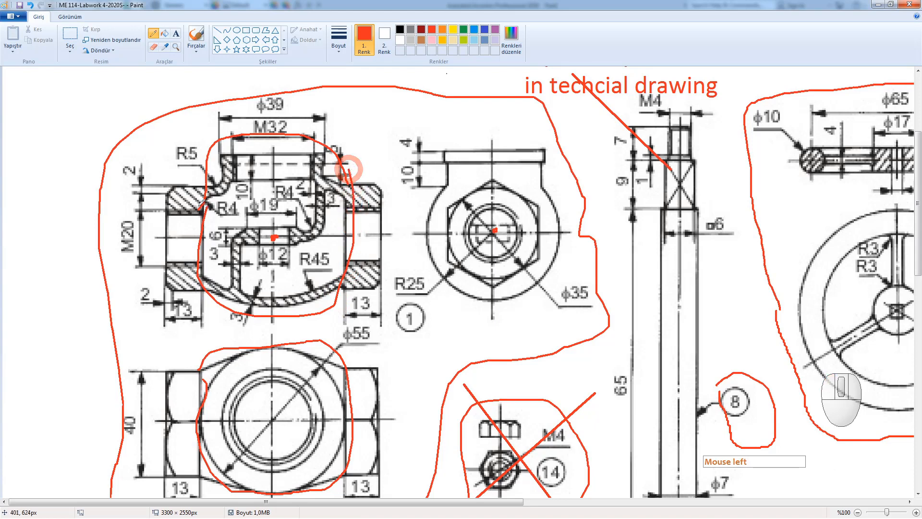
Circle the body's hexagonal ends in red on the sectional front view, the top view and the side view.
{"action": "mouse_move", "coordinate": [196, 179]}
{"action": "left_mouse_down"}
{"action": "mouse_move", "coordinate": [172, 185]}
{"action": "mouse_move", "coordinate": [166, 293]}
{"action": "mouse_move", "coordinate": [200, 211]}
{"action": "mouse_move", "coordinate": [188, 185]}
{"action": "left_mouse_up"}
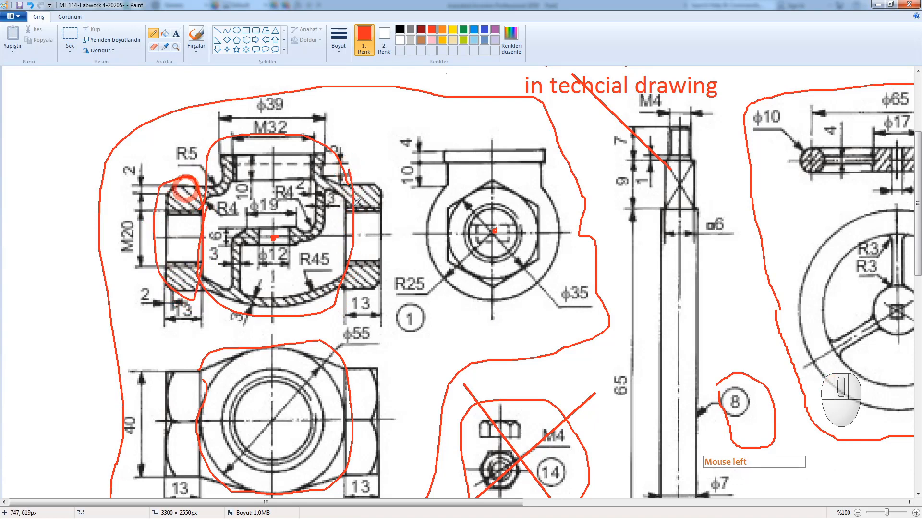
{"action": "mouse_move", "coordinate": [357, 202]}
{"action": "left_mouse_down"}
{"action": "mouse_move", "coordinate": [370, 181]}
{"action": "mouse_move", "coordinate": [341, 259]}
{"action": "mouse_move", "coordinate": [391, 216]}
{"action": "mouse_move", "coordinate": [337, 206]}
{"action": "left_mouse_up"}
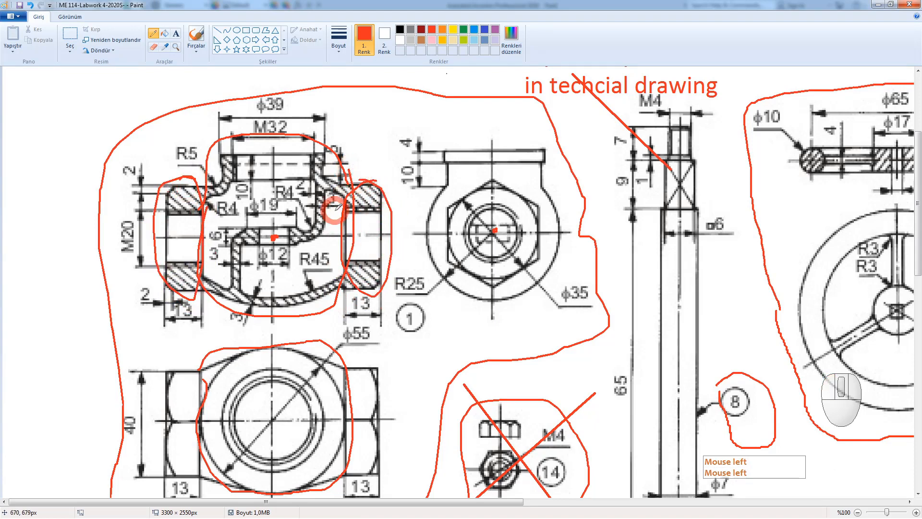
{"action": "mouse_move", "coordinate": [198, 367]}
{"action": "left_mouse_down"}
{"action": "mouse_move", "coordinate": [128, 427]}
{"action": "mouse_move", "coordinate": [204, 456]}
{"action": "mouse_move", "coordinate": [172, 371]}
{"action": "left_mouse_up"}
{"action": "mouse_move", "coordinate": [463, 188]}
{"action": "left_mouse_down"}
{"action": "mouse_move", "coordinate": [449, 260]}
{"action": "mouse_move", "coordinate": [557, 250]}
{"action": "mouse_move", "coordinate": [469, 186]}
{"action": "left_mouse_up"}
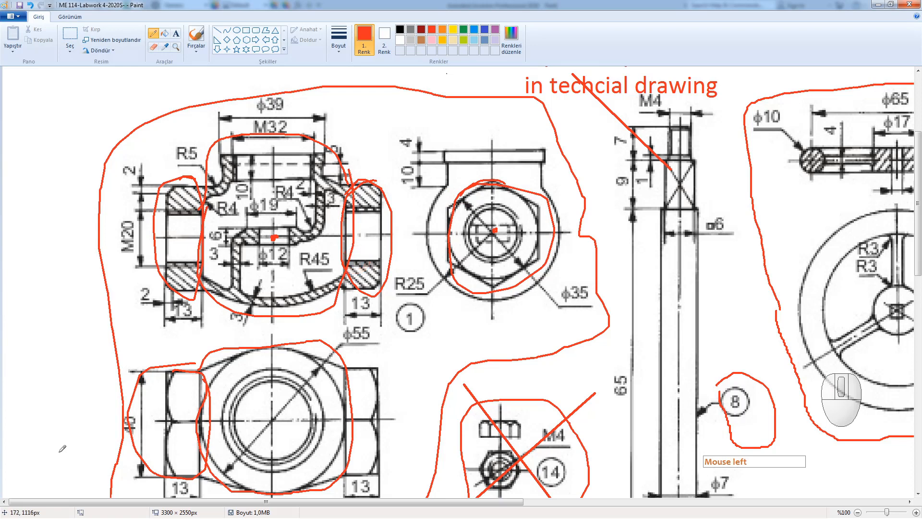
Mark the hexagon's 40 width dimension, its horizontal extent on the side view and the φ35 dimension in red.
{"action": "mouse_move", "coordinate": [131, 413]}
{"action": "left_mouse_down"}
{"action": "mouse_move", "coordinate": [134, 425]}
{"action": "mouse_move", "coordinate": [132, 415]}
{"action": "left_mouse_up"}
{"action": "left_click_drag", "start_coordinate": [449, 231], "coordinate": [540, 230]}
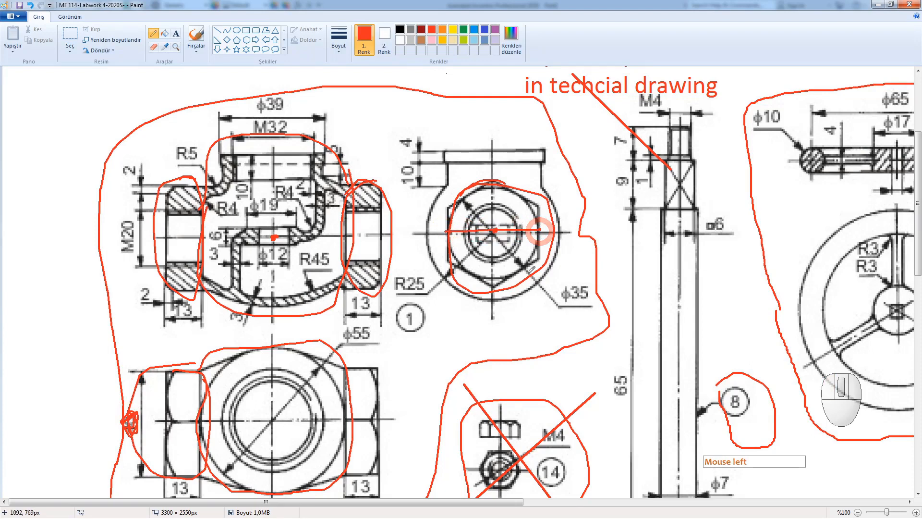
{"action": "mouse_move", "coordinate": [592, 289]}
{"action": "left_mouse_down"}
{"action": "mouse_move", "coordinate": [562, 300]}
{"action": "mouse_move", "coordinate": [593, 307]}
{"action": "mouse_move", "coordinate": [566, 300]}
{"action": "mouse_move", "coordinate": [576, 294]}
{"action": "left_mouse_up"}
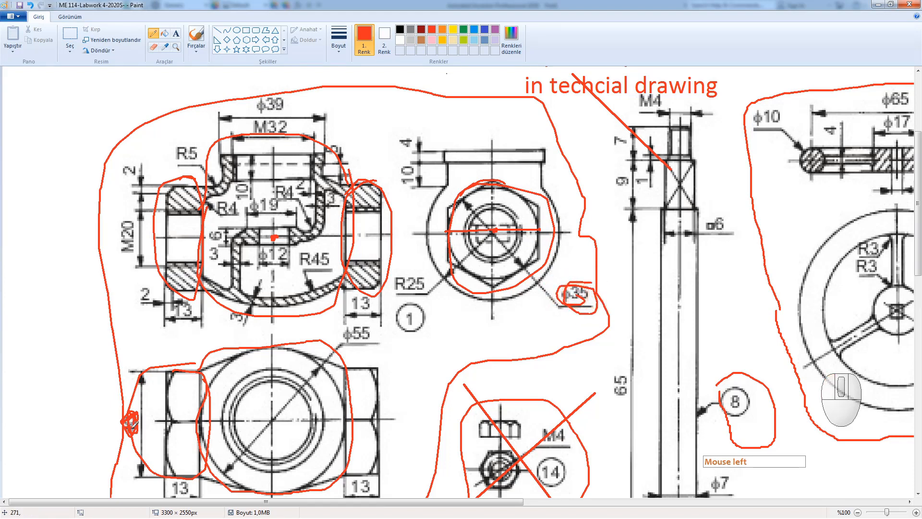
Undo the red marks around the body, hexagonal ends and dimensions, keeping the two centre dots.
{"action": "key", "text": "ctrl+z"}
{"action": "key", "text": "ctrl+z"}
{"action": "key", "text": "ctrl+z"}
{"action": "key", "text": "ctrl+z"}
{"action": "key", "text": "ctrl+z"}
{"action": "key", "text": "ctrl+z"}
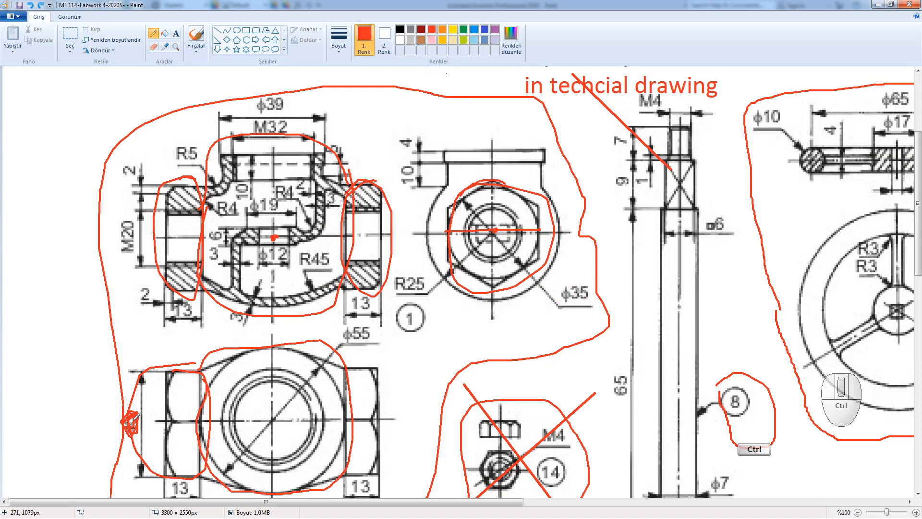
{"action": "key", "text": "ctrl+z"}
{"action": "key", "text": "ctrl+z"}
{"action": "key", "text": "ctrl+z"}
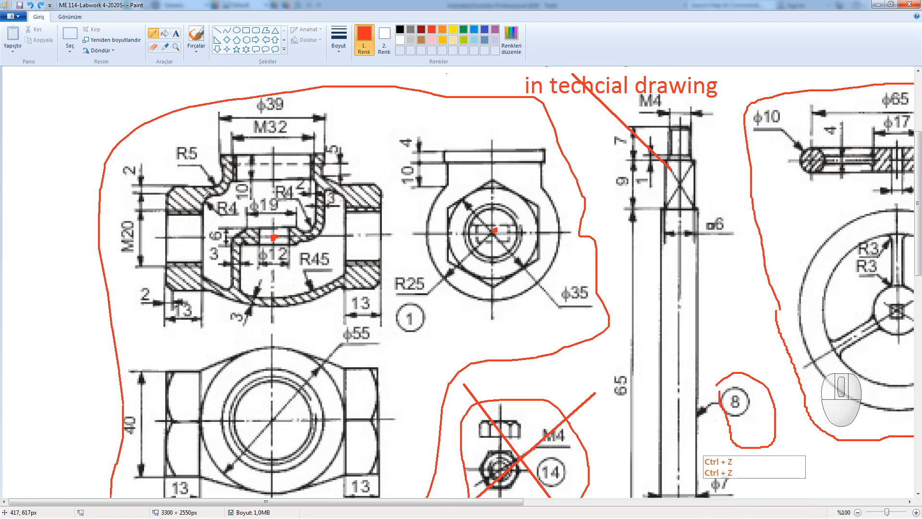
Outline the central body on the sectional front view and circle its two end joints on the top view in red.
{"action": "mouse_move", "coordinate": [204, 198]}
{"action": "left_mouse_down"}
{"action": "mouse_move", "coordinate": [213, 140]}
{"action": "mouse_move", "coordinate": [270, 122]}
{"action": "mouse_move", "coordinate": [336, 140]}
{"action": "mouse_move", "coordinate": [349, 263]}
{"action": "mouse_move", "coordinate": [321, 310]}
{"action": "mouse_move", "coordinate": [203, 312]}
{"action": "mouse_move", "coordinate": [187, 212]}
{"action": "mouse_move", "coordinate": [208, 194]}
{"action": "left_mouse_up"}
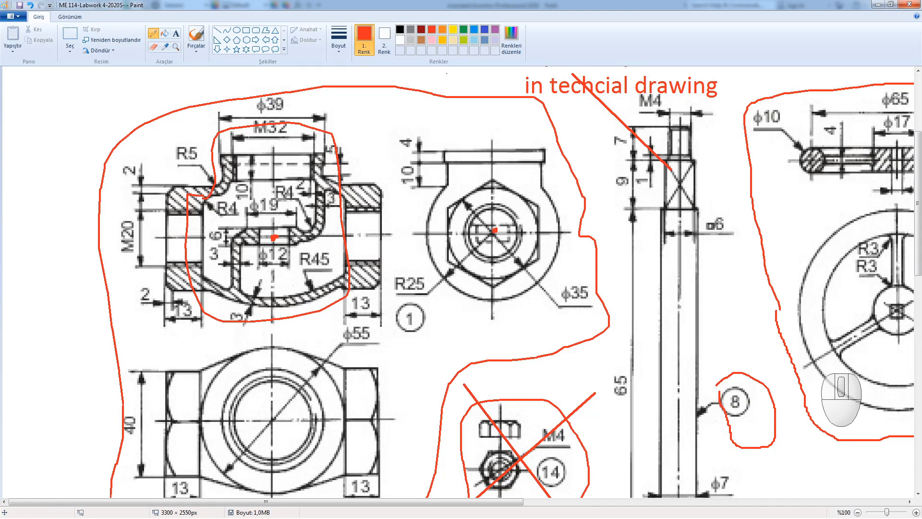
{"action": "left_click", "coordinate": [879, 4]}
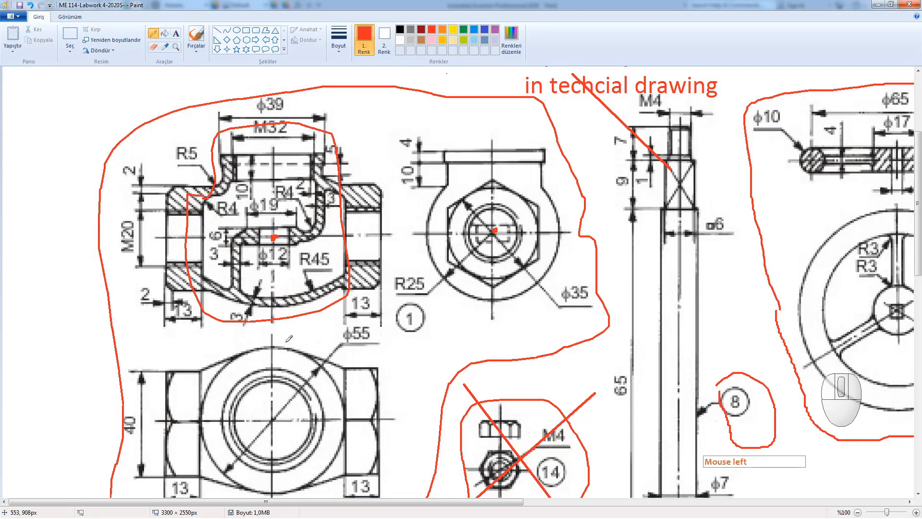
{"action": "mouse_move", "coordinate": [200, 368]}
{"action": "left_mouse_down"}
{"action": "mouse_move", "coordinate": [194, 453]}
{"action": "mouse_move", "coordinate": [197, 466]}
{"action": "mouse_move", "coordinate": [212, 468]}
{"action": "mouse_move", "coordinate": [216, 391]}
{"action": "mouse_move", "coordinate": [206, 363]}
{"action": "left_mouse_up"}
{"action": "mouse_move", "coordinate": [343, 365]}
{"action": "left_mouse_down"}
{"action": "mouse_move", "coordinate": [325, 469]}
{"action": "mouse_move", "coordinate": [337, 482]}
{"action": "mouse_move", "coordinate": [352, 406]}
{"action": "mouse_move", "coordinate": [342, 367]}
{"action": "left_mouse_up"}
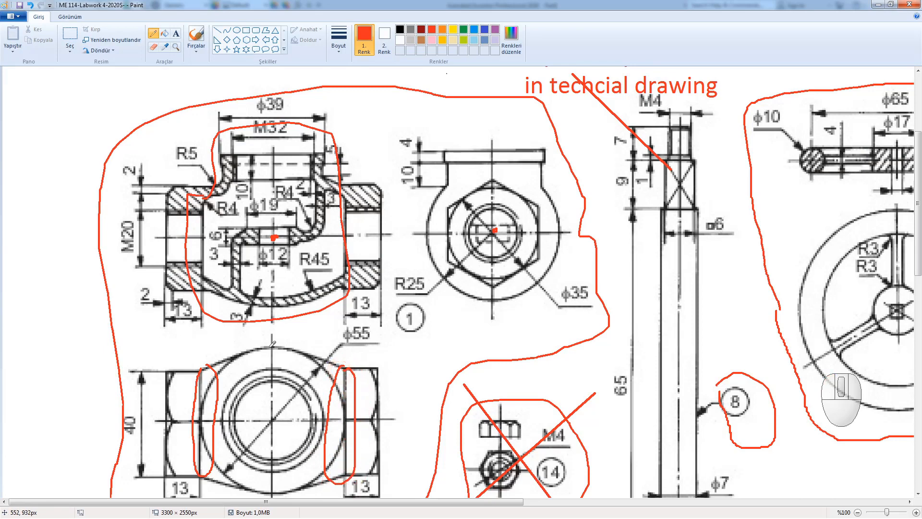
Mark the body's middle section, its circular side-view profile and the curved edges joining the top-view sections in red.
{"action": "mouse_move", "coordinate": [269, 346]}
{"action": "left_mouse_down"}
{"action": "mouse_move", "coordinate": [259, 351]}
{"action": "mouse_move", "coordinate": [252, 451]}
{"action": "mouse_move", "coordinate": [273, 490]}
{"action": "mouse_move", "coordinate": [284, 337]}
{"action": "left_mouse_up"}
{"action": "mouse_move", "coordinate": [426, 213]}
{"action": "left_mouse_down"}
{"action": "mouse_move", "coordinate": [435, 190]}
{"action": "mouse_move", "coordinate": [459, 173]}
{"action": "mouse_move", "coordinate": [522, 168]}
{"action": "mouse_move", "coordinate": [551, 200]}
{"action": "mouse_move", "coordinate": [557, 260]}
{"action": "mouse_move", "coordinate": [532, 293]}
{"action": "mouse_move", "coordinate": [460, 293]}
{"action": "mouse_move", "coordinate": [436, 243]}
{"action": "mouse_move", "coordinate": [435, 201]}
{"action": "left_mouse_up"}
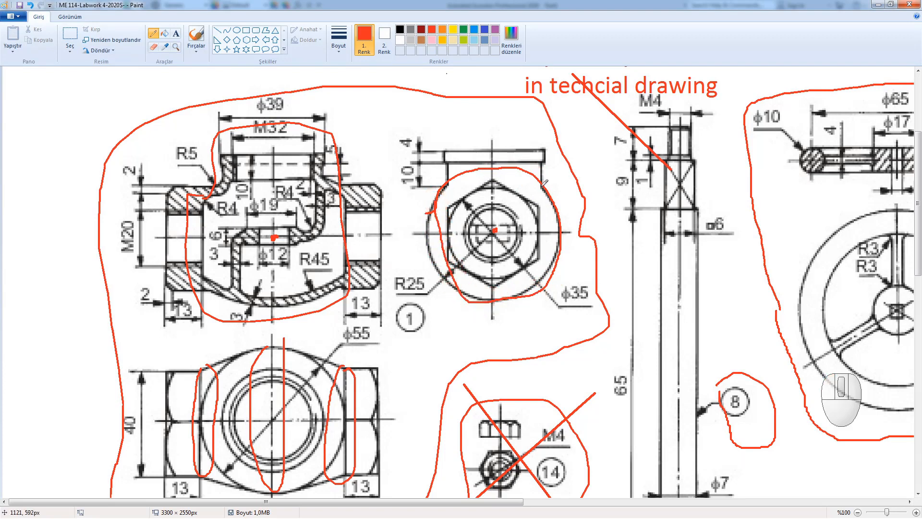
{"action": "mouse_move", "coordinate": [204, 370]}
{"action": "left_mouse_down"}
{"action": "mouse_move", "coordinate": [260, 346]}
{"action": "mouse_move", "coordinate": [300, 343]}
{"action": "mouse_move", "coordinate": [346, 367]}
{"action": "left_mouse_up"}
{"action": "mouse_move", "coordinate": [345, 476]}
{"action": "left_mouse_down"}
{"action": "mouse_move", "coordinate": [307, 494]}
{"action": "mouse_move", "coordinate": [226, 488]}
{"action": "mouse_move", "coordinate": [201, 475]}
{"action": "left_mouse_up"}
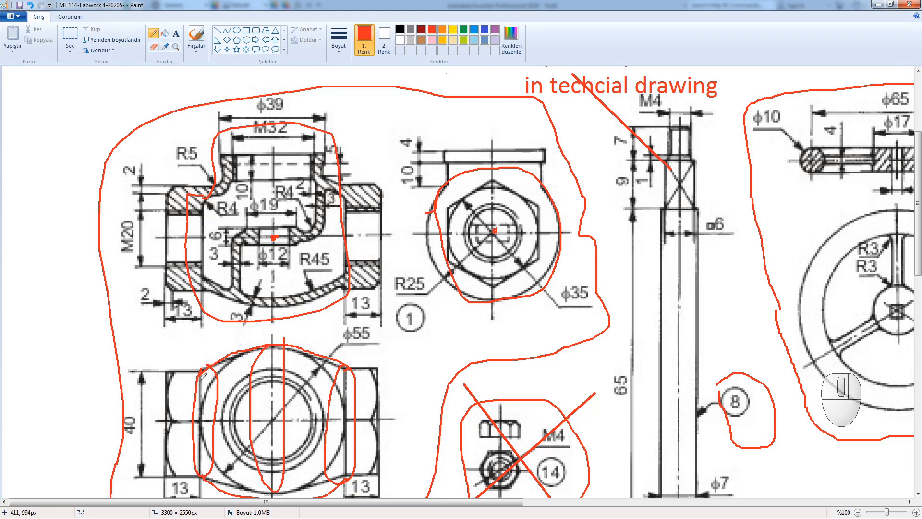
Add red leaders labelled 1, 2 and 4 to the three top-view sections and mark the φ35 dimension.
{"action": "left_click_drag", "start_coordinate": [207, 369], "coordinate": [176, 344]}
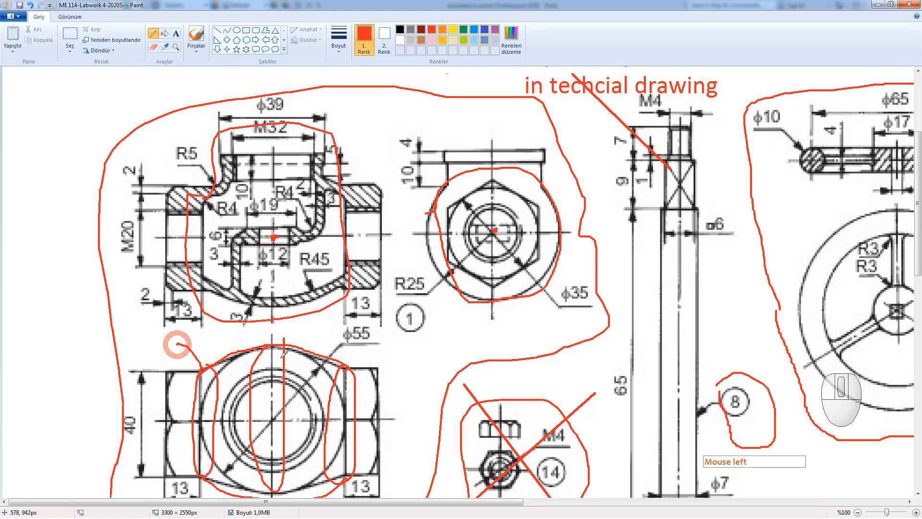
{"action": "left_click_drag", "start_coordinate": [269, 334], "coordinate": [246, 331]}
{"action": "left_click_drag", "start_coordinate": [343, 367], "coordinate": [326, 338]}
{"action": "left_click_drag", "start_coordinate": [173, 329], "coordinate": [173, 346]}
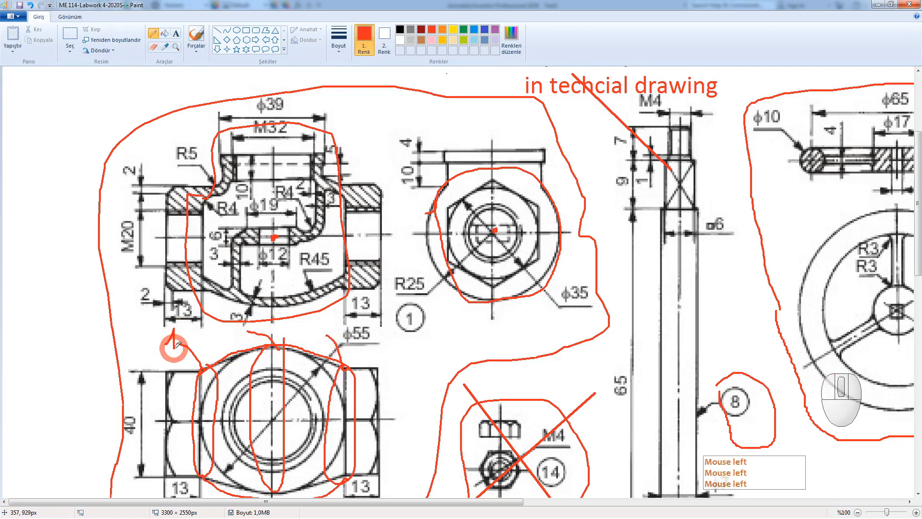
{"action": "mouse_move", "coordinate": [239, 318]}
{"action": "left_mouse_down"}
{"action": "mouse_move", "coordinate": [236, 339]}
{"action": "mouse_move", "coordinate": [245, 339]}
{"action": "left_mouse_up"}
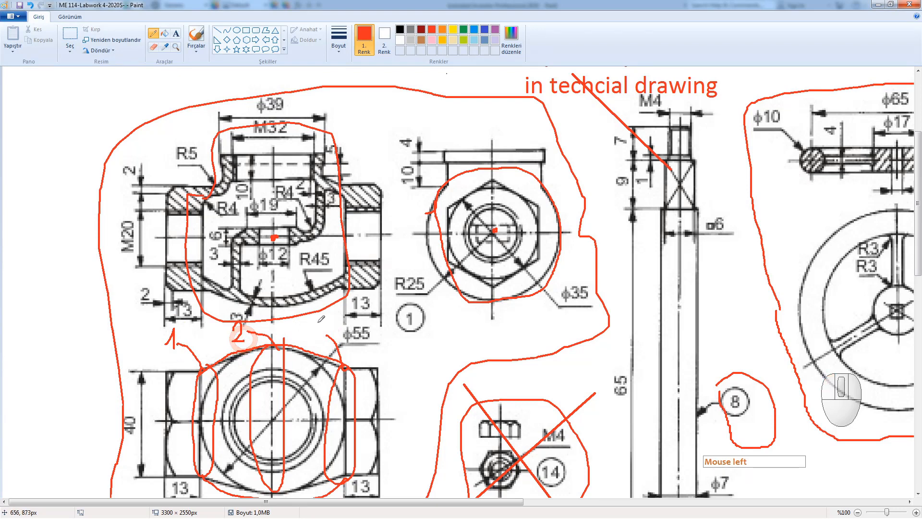
{"action": "left_click_drag", "start_coordinate": [318, 322], "coordinate": [331, 335]}
{"action": "left_click_drag", "start_coordinate": [327, 322], "coordinate": [329, 342]}
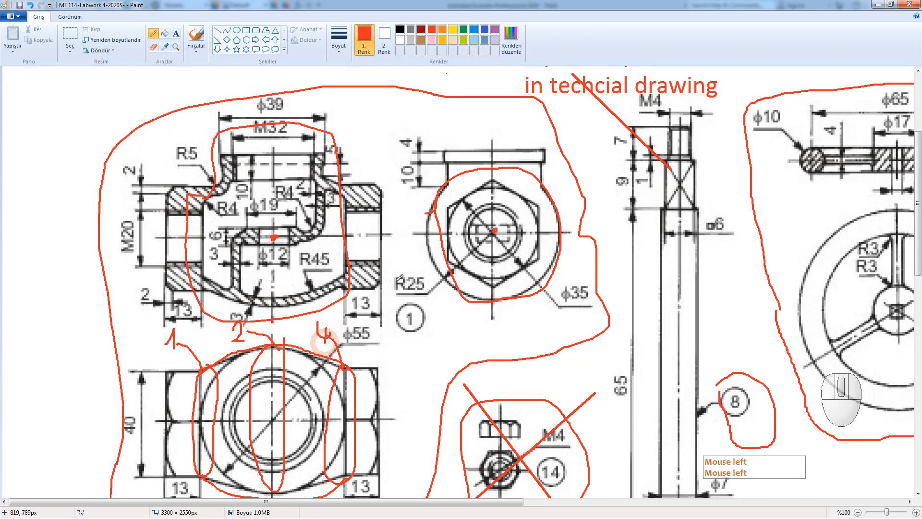
{"action": "mouse_move", "coordinate": [600, 278]}
{"action": "left_mouse_down"}
{"action": "mouse_move", "coordinate": [555, 295]}
{"action": "mouse_move", "coordinate": [603, 283]}
{"action": "mouse_move", "coordinate": [575, 308]}
{"action": "mouse_move", "coordinate": [552, 294]}
{"action": "mouse_move", "coordinate": [566, 307]}
{"action": "left_mouse_up"}
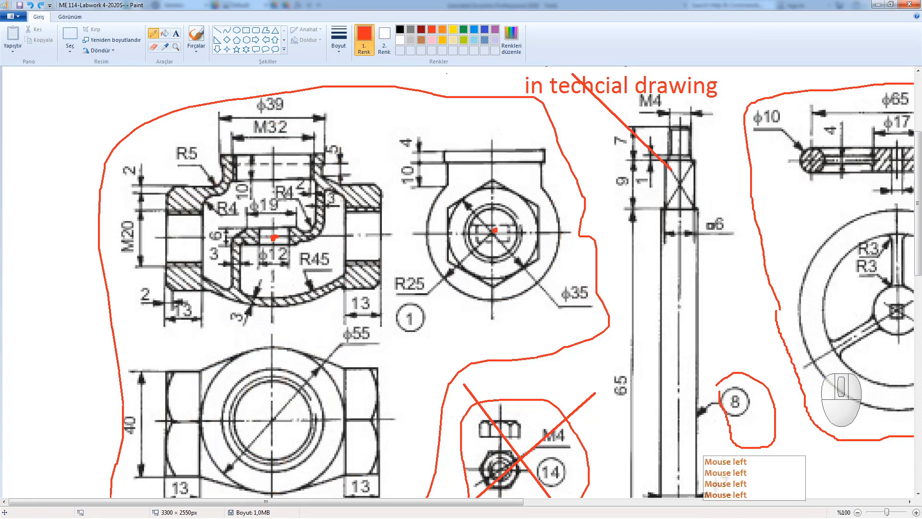
Switch back to Inventor and start a 2D sketch on the XY Plane.
{"action": "left_click", "coordinate": [878, 4]}
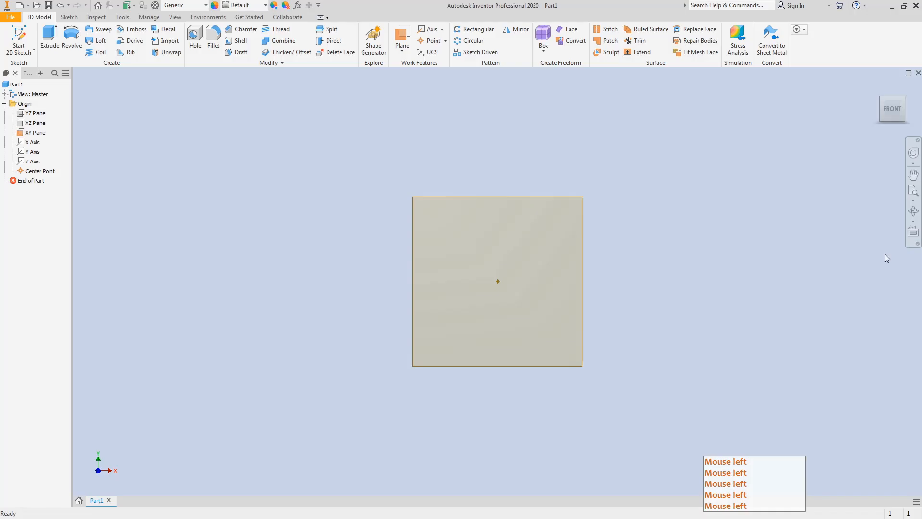
{"action": "left_click", "coordinate": [16, 45]}
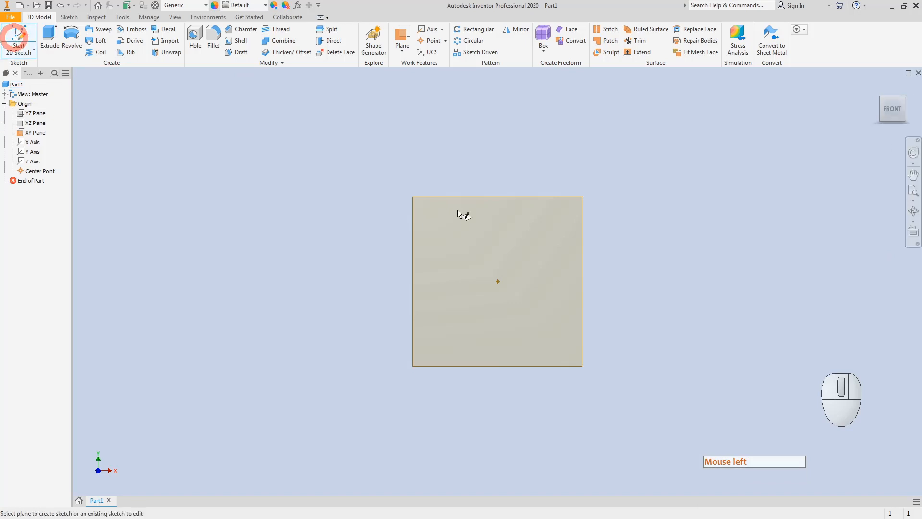
{"action": "left_click", "coordinate": [463, 197]}
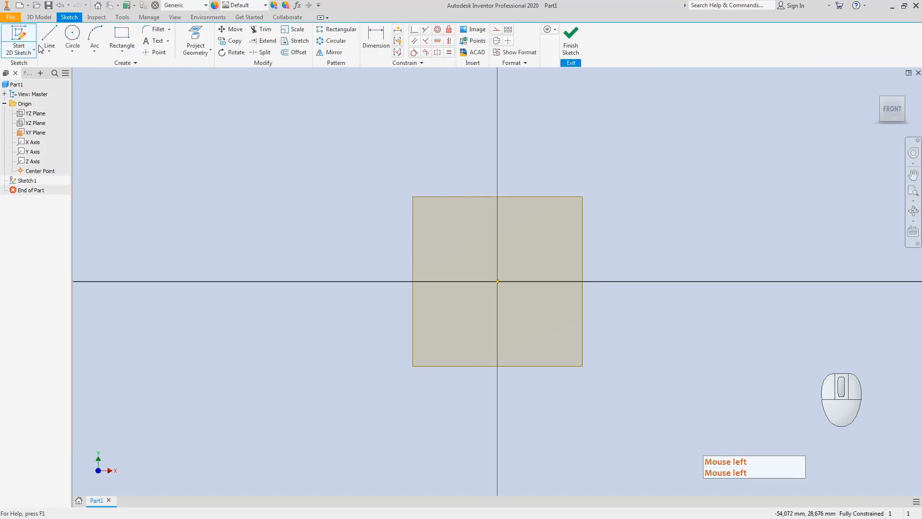
Draw a vertical line to the left of the origin, extending above and below the horizontal axis.
{"action": "left_click", "coordinate": [48, 38]}
{"action": "left_click", "coordinate": [394, 196]}
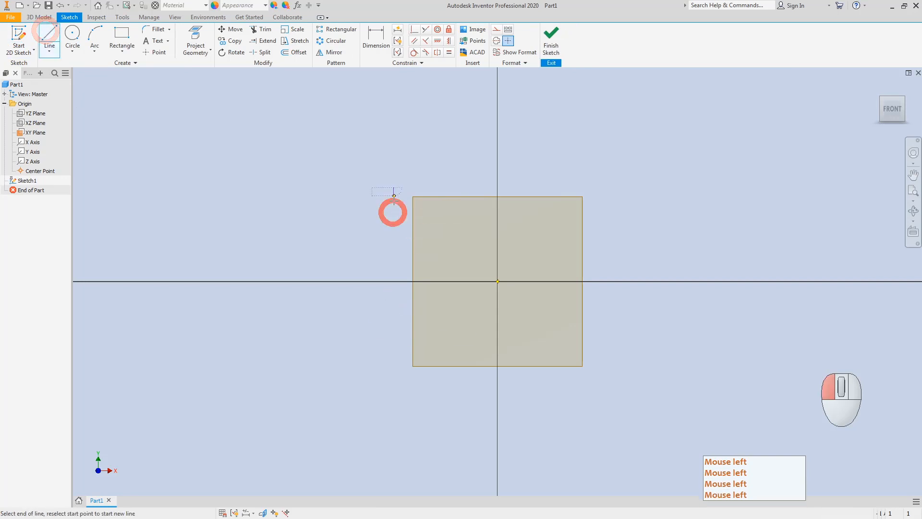
{"action": "left_click", "coordinate": [392, 394]}
{"action": "left_click", "coordinate": [393, 393]}
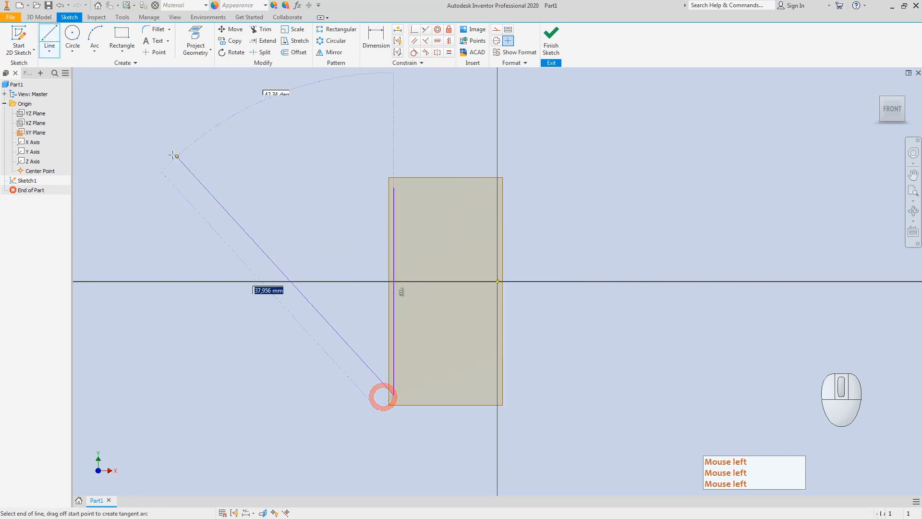
{"action": "key", "text": "Escape"}
Draw a horizontal line above the origin, crossing the vertical line and extending past the vertical axis.
{"action": "left_click", "coordinate": [50, 38]}
{"action": "left_click", "coordinate": [347, 223]}
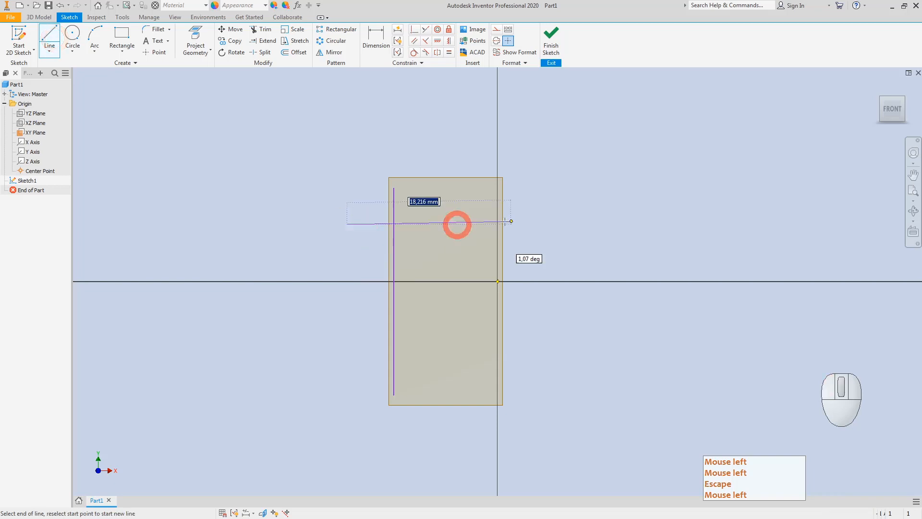
{"action": "left_click", "coordinate": [549, 223]}
Convert both the horizontal and the vertical line to construction geometry.
{"action": "left_click", "coordinate": [397, 225]}
{"action": "left_click", "coordinate": [339, 194]}
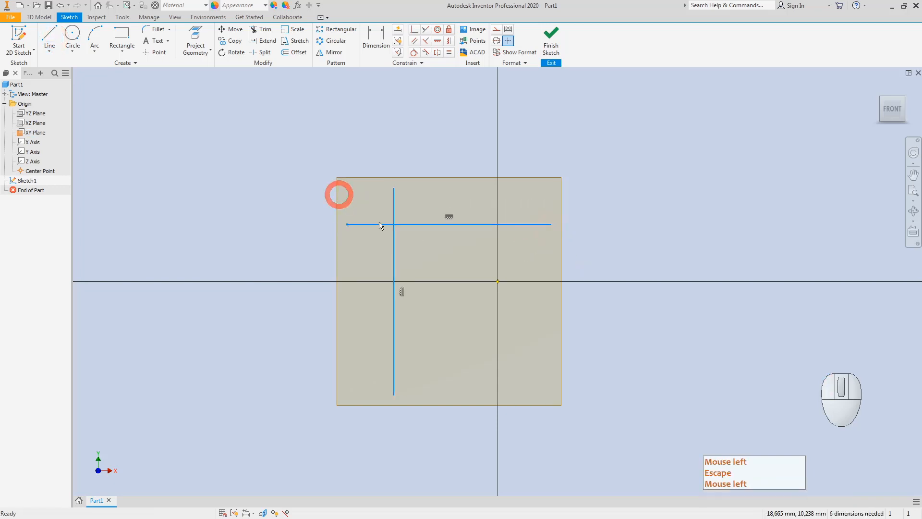
{"action": "right_click", "coordinate": [397, 225]}
{"action": "left_click", "coordinate": [437, 229]}
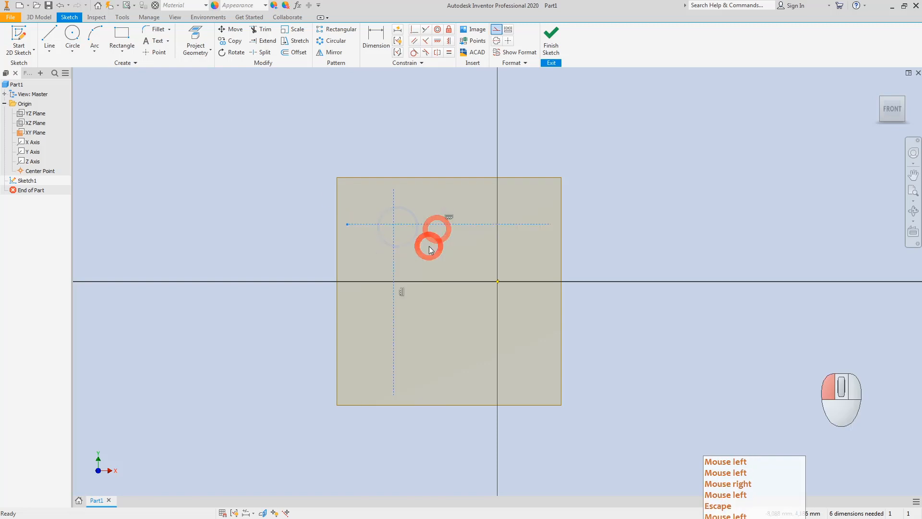
Constrain the horizontal construction line's midpoint coincident with the sketch origin.
{"action": "left_click", "coordinate": [414, 30]}
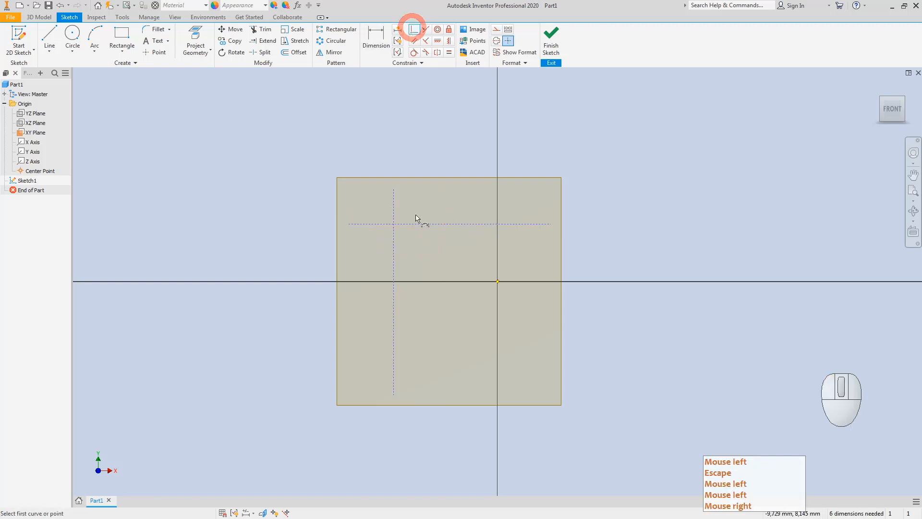
{"action": "left_click", "coordinate": [449, 224]}
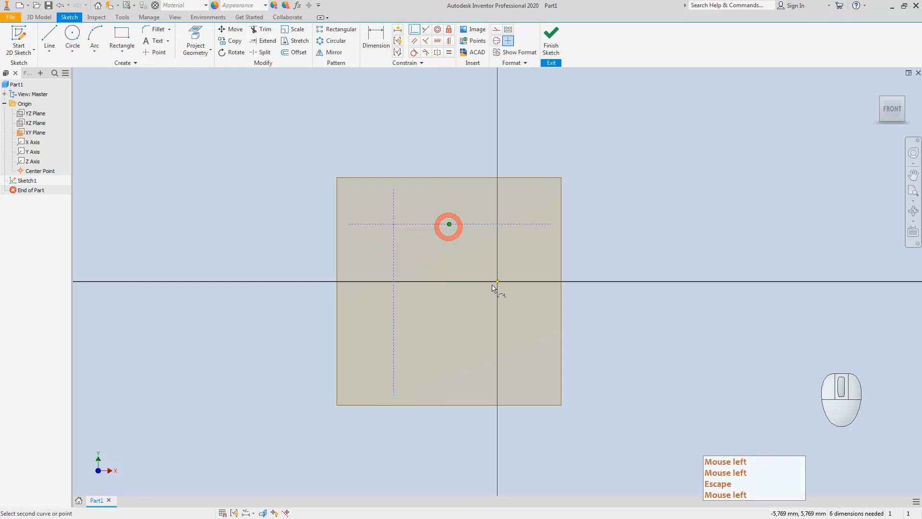
{"action": "left_click", "coordinate": [497, 281]}
{"action": "key", "text": "Escape"}
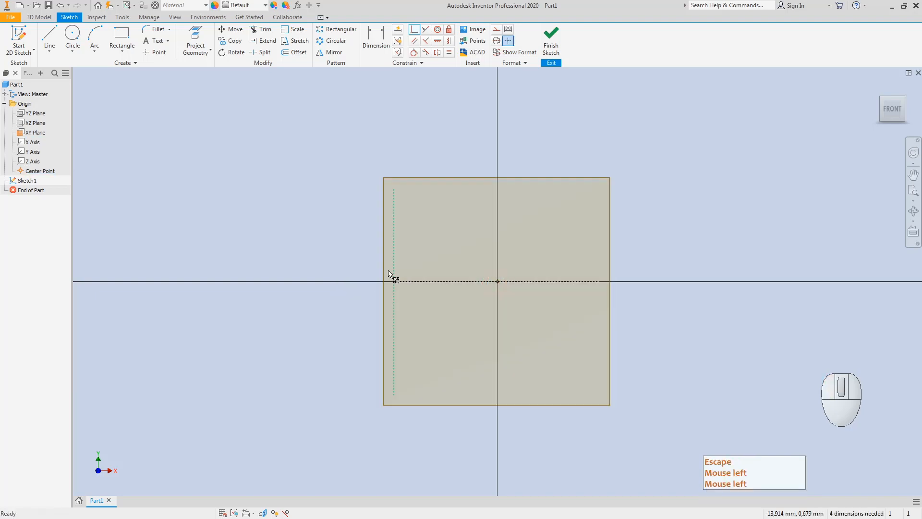
Constrain the vertical construction line's midpoint coincident with the sketch origin.
{"action": "left_click", "coordinate": [414, 28]}
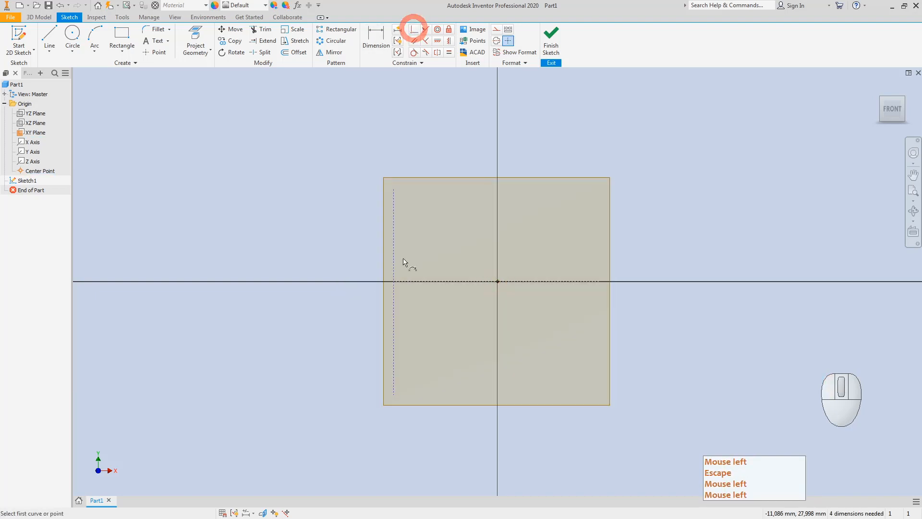
{"action": "left_click", "coordinate": [394, 291]}
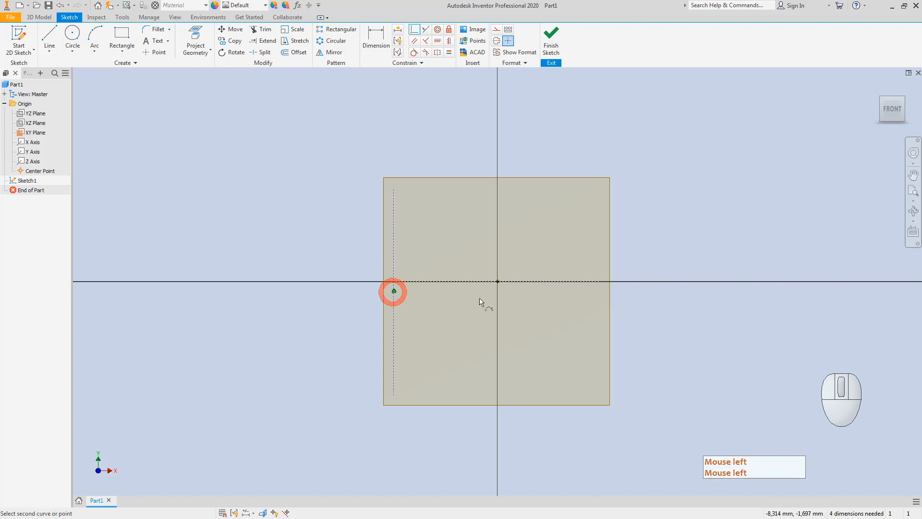
{"action": "left_click", "coordinate": [498, 281]}
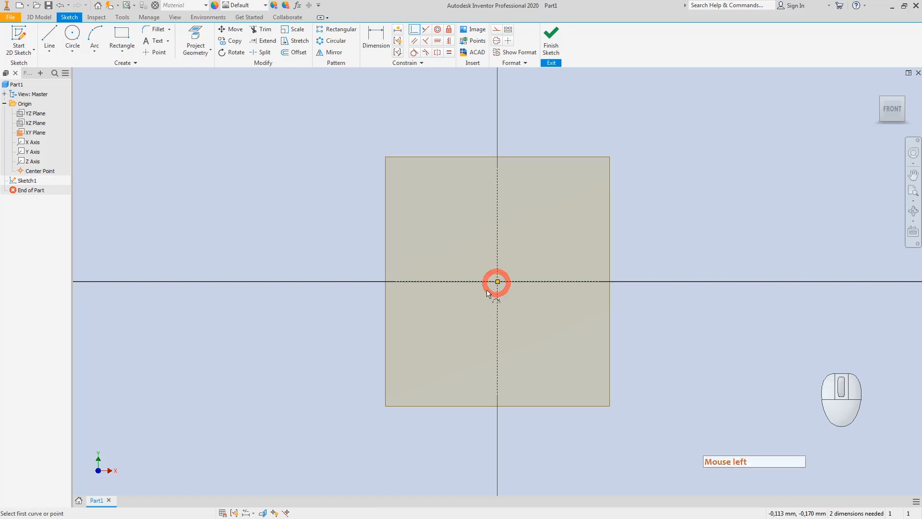
{"action": "key", "text": "Escape"}
{"action": "key", "text": "Escape"}
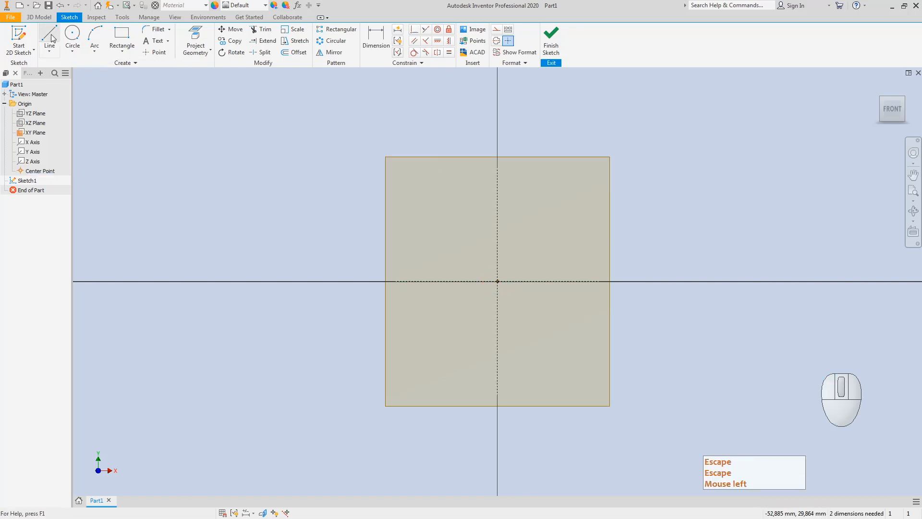
Draw a short vertical line to the left of the origin, crossing the horizontal construction line.
{"action": "left_click", "coordinate": [49, 38]}
{"action": "left_click", "coordinate": [422, 296]}
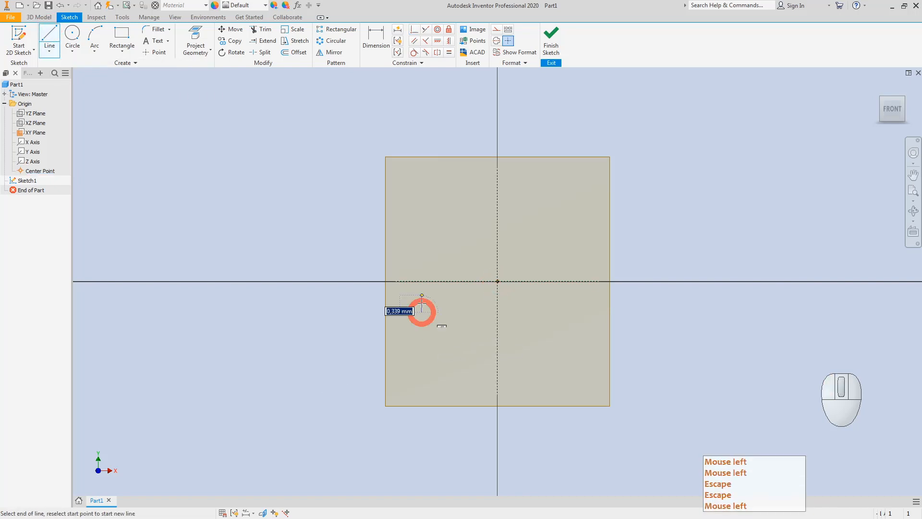
{"action": "left_click", "coordinate": [421, 252]}
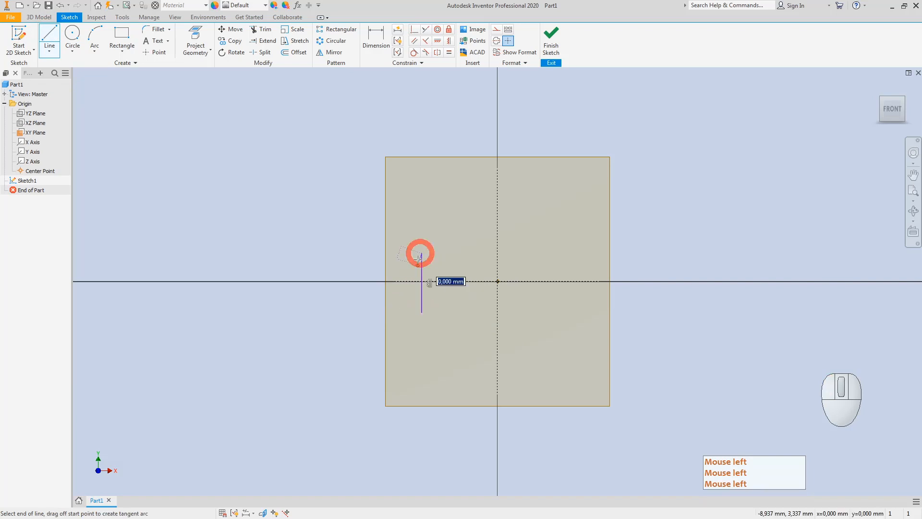
{"action": "key", "text": "Escape"}
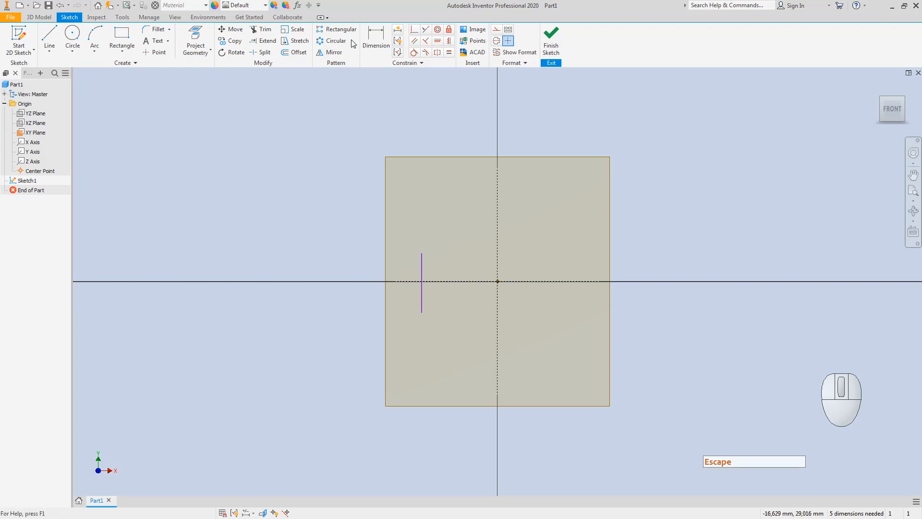
Dimension the distance between the short vertical line and the vertical construction line.
{"action": "left_click", "coordinate": [375, 36]}
{"action": "left_click", "coordinate": [422, 272]}
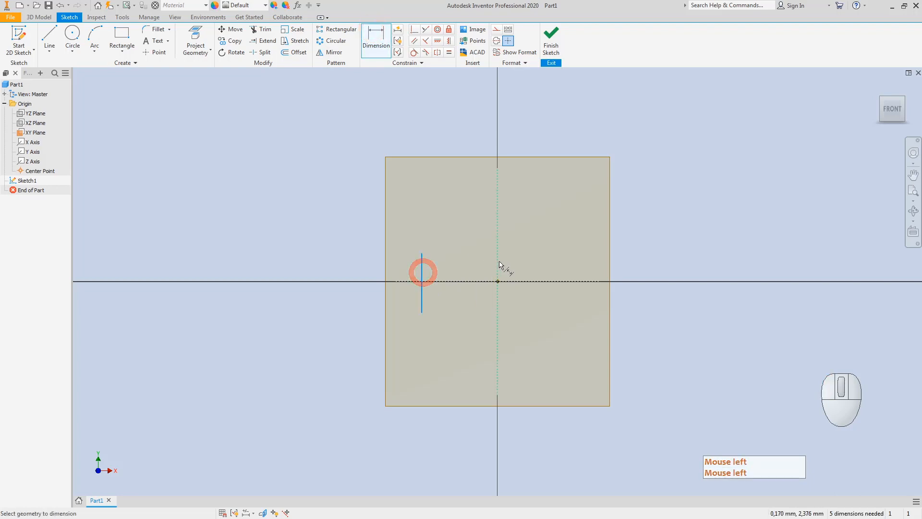
{"action": "left_click", "coordinate": [496, 262]}
{"action": "left_click", "coordinate": [475, 250]}
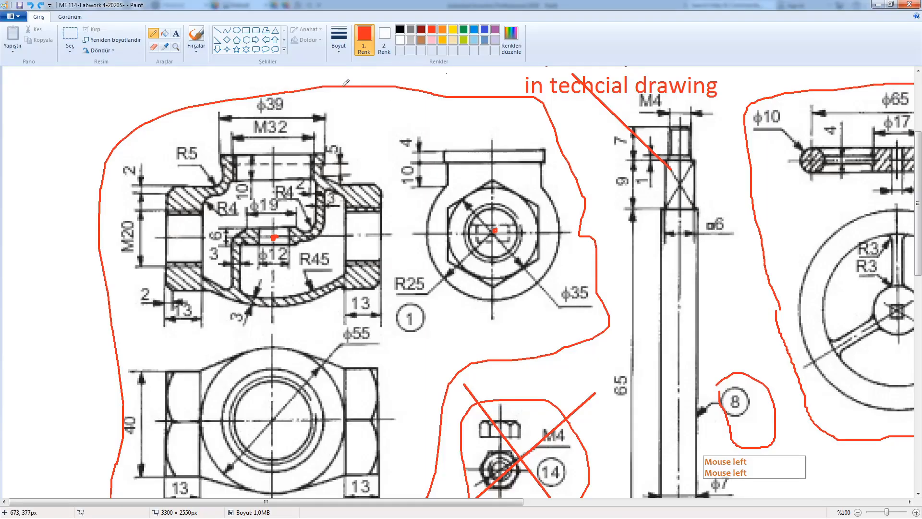
In Paint, mark both end sections' inner faces on the top view in red and their distances from the centre.
{"action": "mouse_move", "coordinate": [199, 417]}
{"action": "left_mouse_down"}
{"action": "mouse_move", "coordinate": [197, 367]}
{"action": "mouse_move", "coordinate": [184, 407]}
{"action": "mouse_move", "coordinate": [185, 452]}
{"action": "mouse_move", "coordinate": [199, 448]}
{"action": "mouse_move", "coordinate": [209, 379]}
{"action": "mouse_move", "coordinate": [199, 366]}
{"action": "left_mouse_up"}
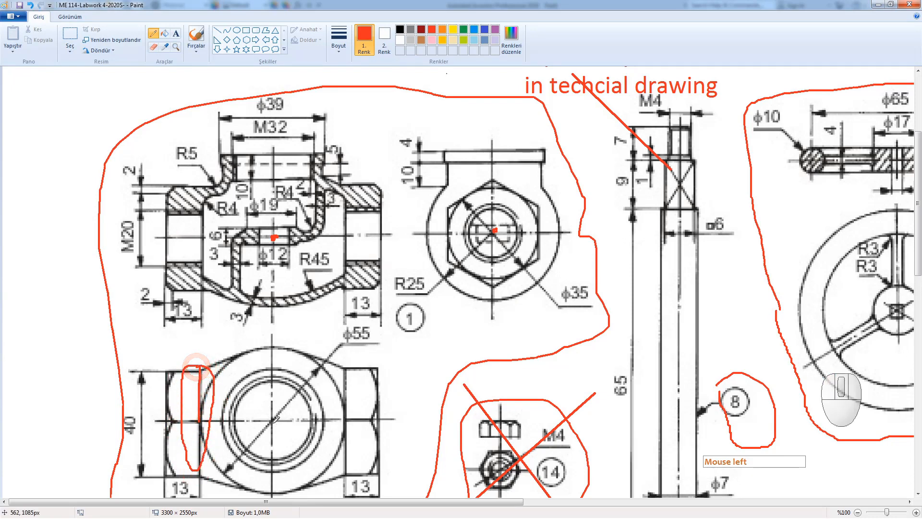
{"action": "mouse_move", "coordinate": [272, 422]}
{"action": "left_mouse_down"}
{"action": "mouse_move", "coordinate": [257, 404]}
{"action": "mouse_move", "coordinate": [200, 420]}
{"action": "left_mouse_up"}
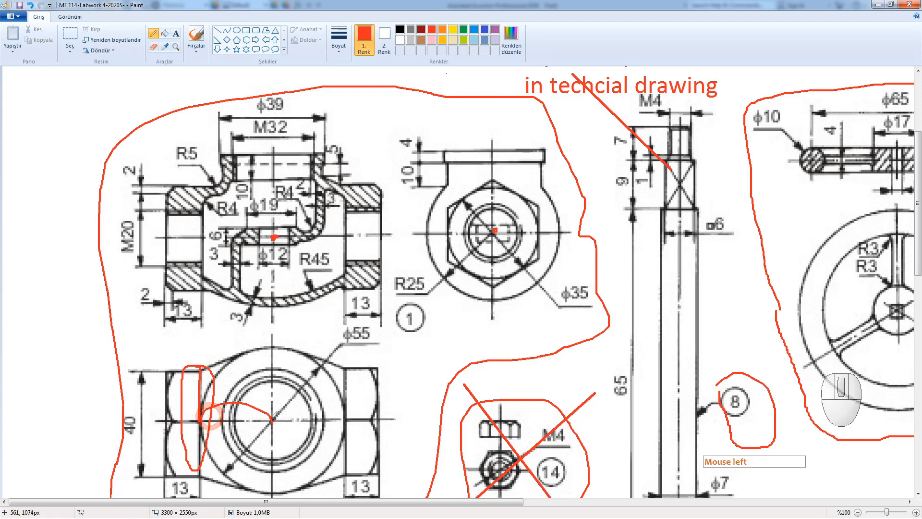
{"action": "mouse_move", "coordinate": [273, 421]}
{"action": "left_mouse_down"}
{"action": "mouse_move", "coordinate": [291, 401]}
{"action": "mouse_move", "coordinate": [356, 415]}
{"action": "left_mouse_up"}
{"action": "left_click", "coordinate": [273, 421]}
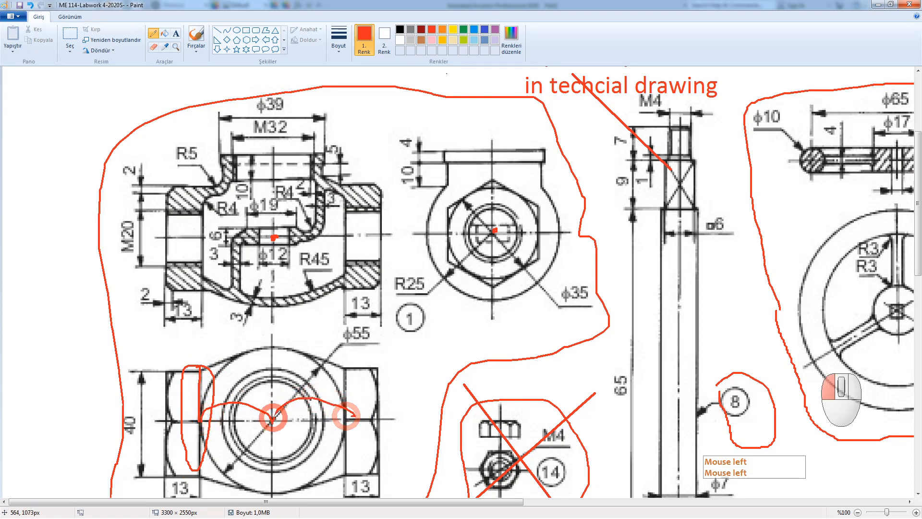
{"action": "left_click", "coordinate": [352, 411]}
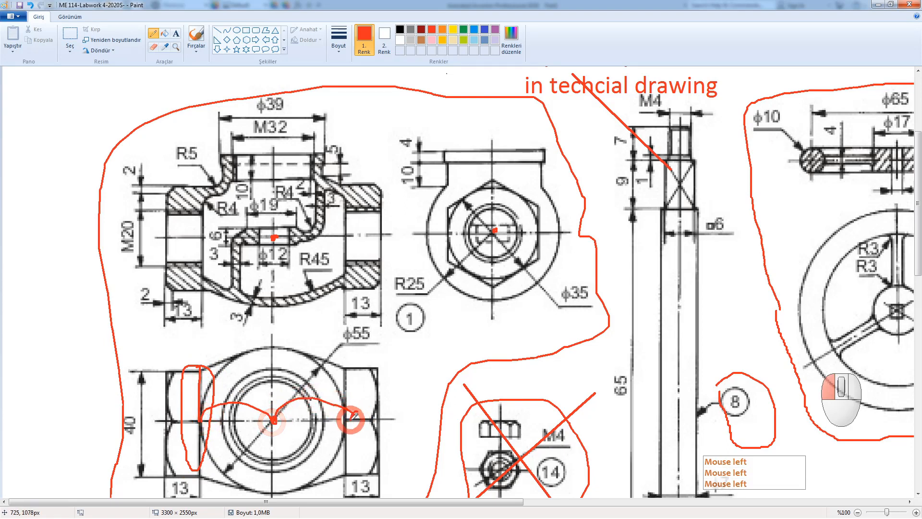
{"action": "mouse_move", "coordinate": [342, 361]}
{"action": "left_mouse_down"}
{"action": "mouse_move", "coordinate": [339, 450]}
{"action": "mouse_move", "coordinate": [349, 470]}
{"action": "mouse_move", "coordinate": [345, 368]}
{"action": "left_mouse_up"}
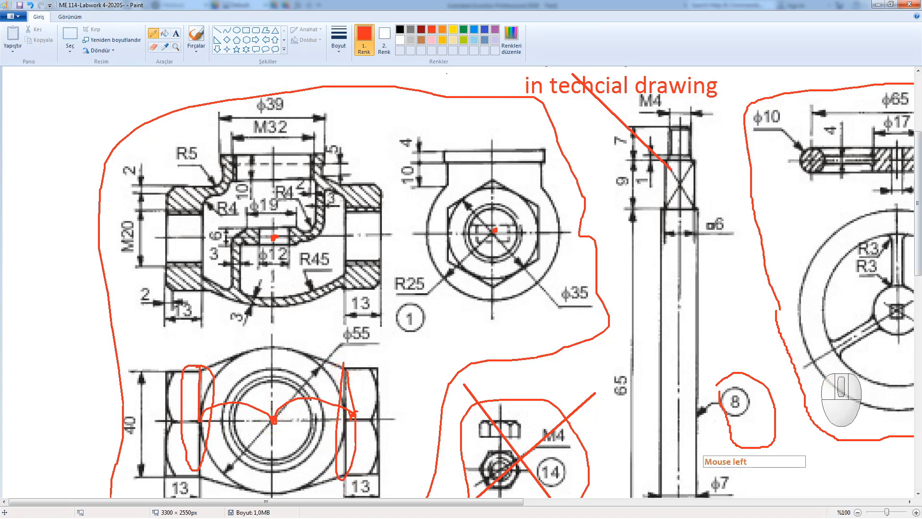
Mark the top view's half length and left 13 dimension in red, and retrace the distance from the centre to the right section.
{"action": "left_click_drag", "start_coordinate": [918, 231], "coordinate": [919, 252]}
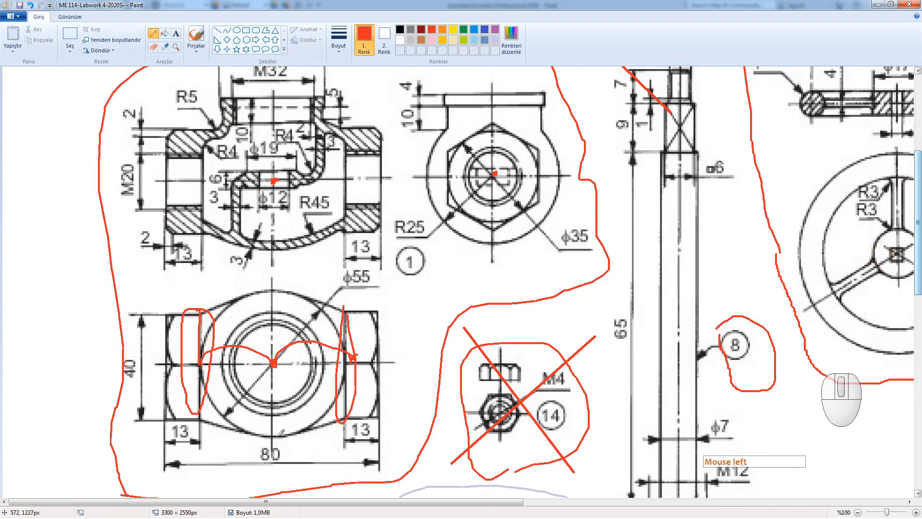
{"action": "mouse_move", "coordinate": [281, 432]}
{"action": "left_mouse_down"}
{"action": "mouse_move", "coordinate": [180, 438]}
{"action": "mouse_move", "coordinate": [268, 463]}
{"action": "mouse_move", "coordinate": [269, 425]}
{"action": "left_mouse_up"}
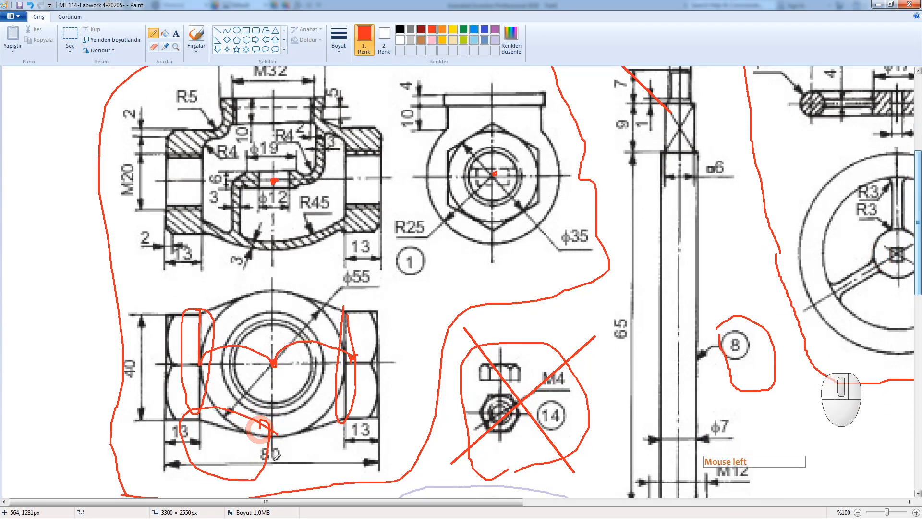
{"action": "mouse_move", "coordinate": [192, 422]}
{"action": "left_mouse_down"}
{"action": "mouse_move", "coordinate": [175, 450]}
{"action": "mouse_move", "coordinate": [173, 422]}
{"action": "left_mouse_up"}
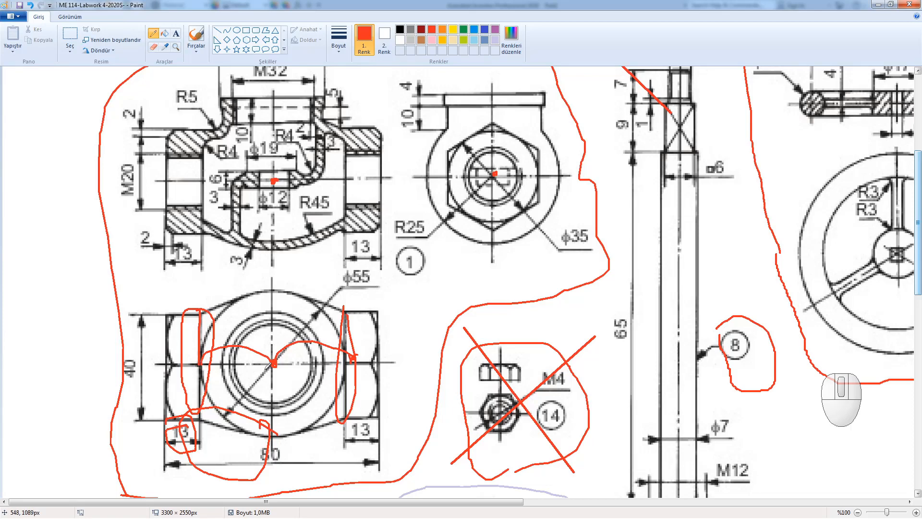
{"action": "mouse_move", "coordinate": [273, 363]}
{"action": "left_mouse_down"}
{"action": "mouse_move", "coordinate": [283, 350]}
{"action": "mouse_move", "coordinate": [331, 342]}
{"action": "mouse_move", "coordinate": [355, 361]}
{"action": "left_mouse_up"}
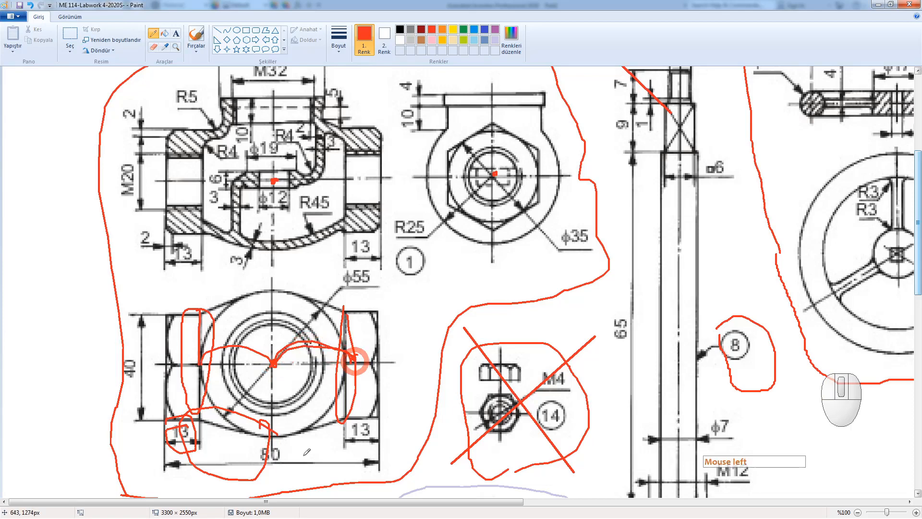
{"action": "mouse_move", "coordinate": [274, 363]}
{"action": "left_mouse_down"}
{"action": "mouse_move", "coordinate": [278, 371]}
{"action": "mouse_move", "coordinate": [353, 358]}
{"action": "left_mouse_up"}
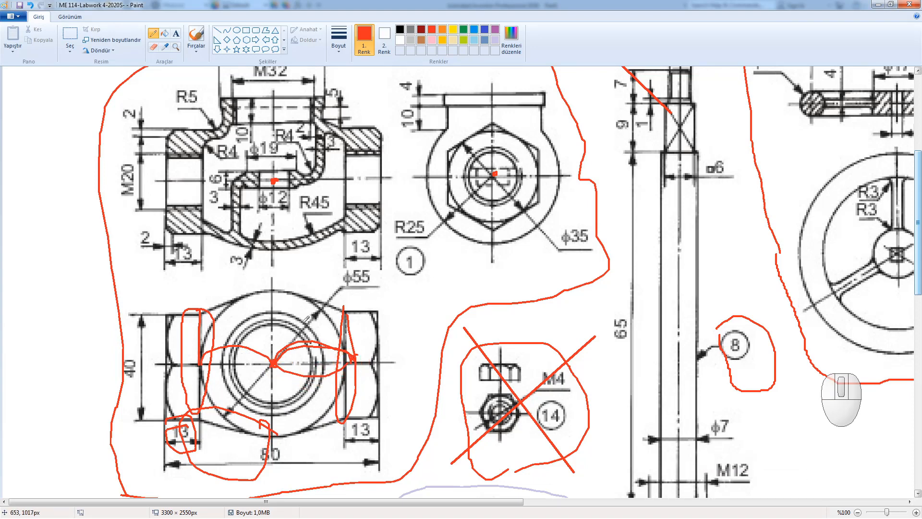
Undo all the red marks just drawn on the valve body's top view.
{"action": "key", "text": "ctrl+z"}
{"action": "key", "text": "ctrl+z"}
{"action": "key", "text": "ctrl+z"}
{"action": "key", "text": "ctrl+z"}
{"action": "key", "text": "ctrl+z"}
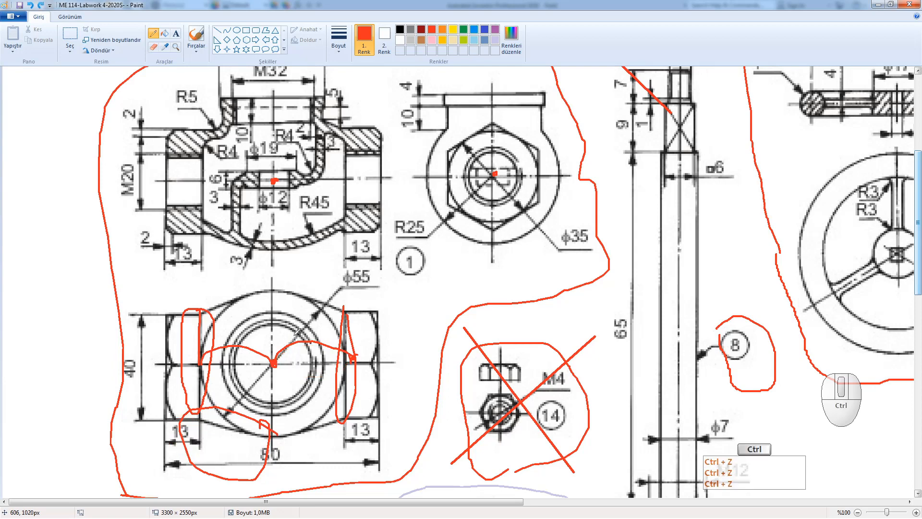
{"action": "key", "text": "ctrl+z"}
{"action": "key", "text": "ctrl+z"}
{"action": "key", "text": "ctrl+z"}
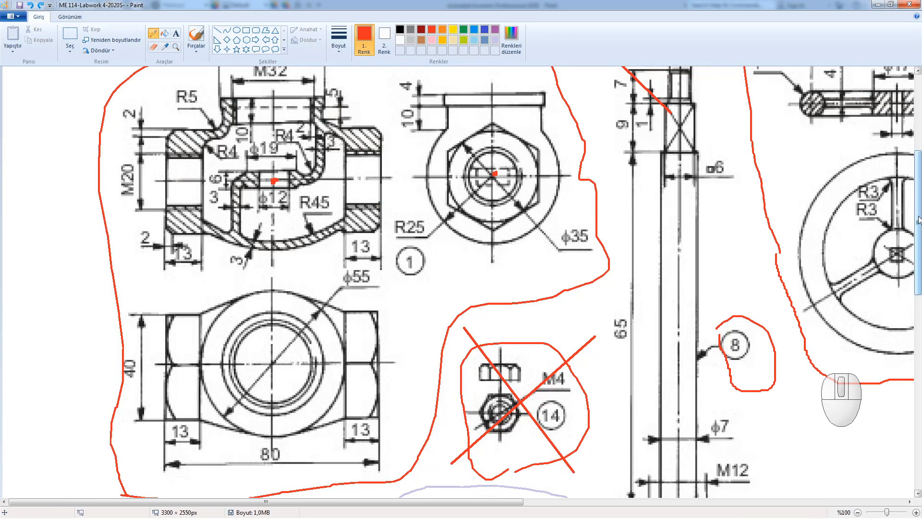
Switch back to Inventor, set the short line's distance from the vertical construction line to 40 mm and move the dimension higher above the line.
{"action": "left_click_drag", "start_coordinate": [918, 218], "coordinate": [918, 206]}
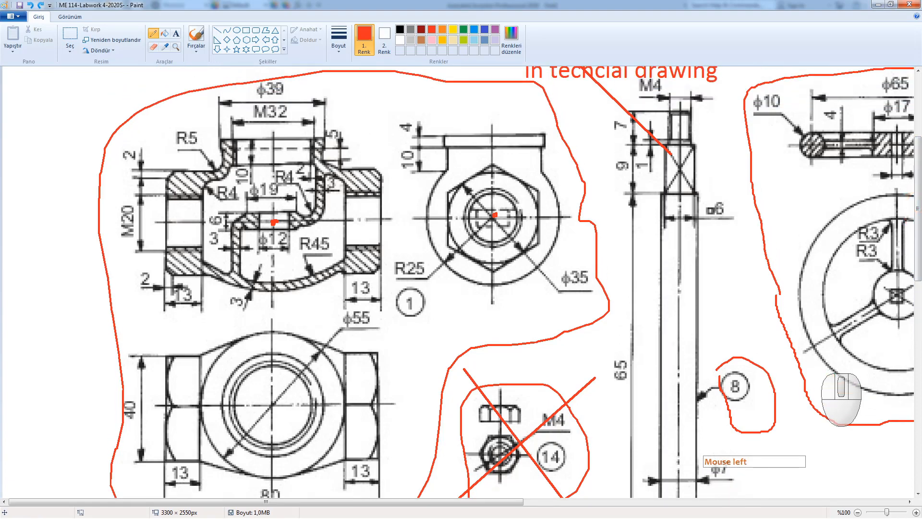
{"action": "left_click", "coordinate": [878, 4]}
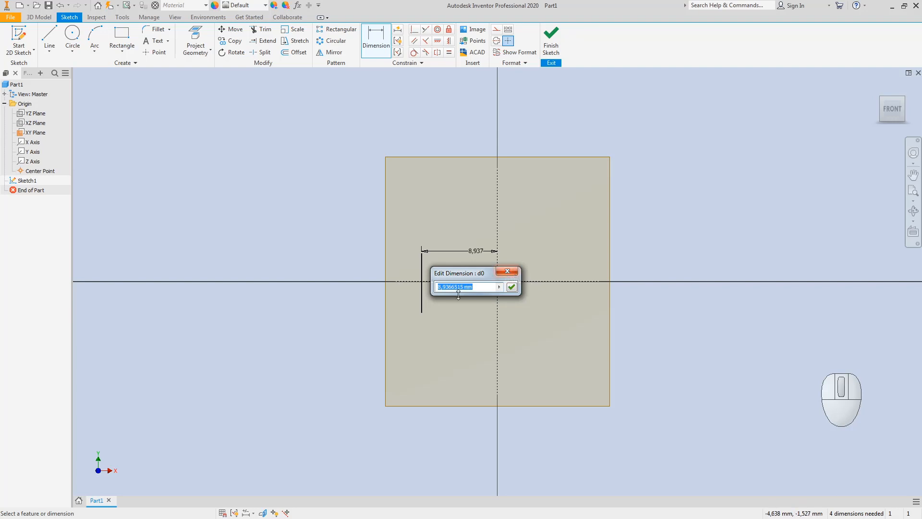
{"action": "type", "text": "40"}
{"action": "key", "text": "Return"}
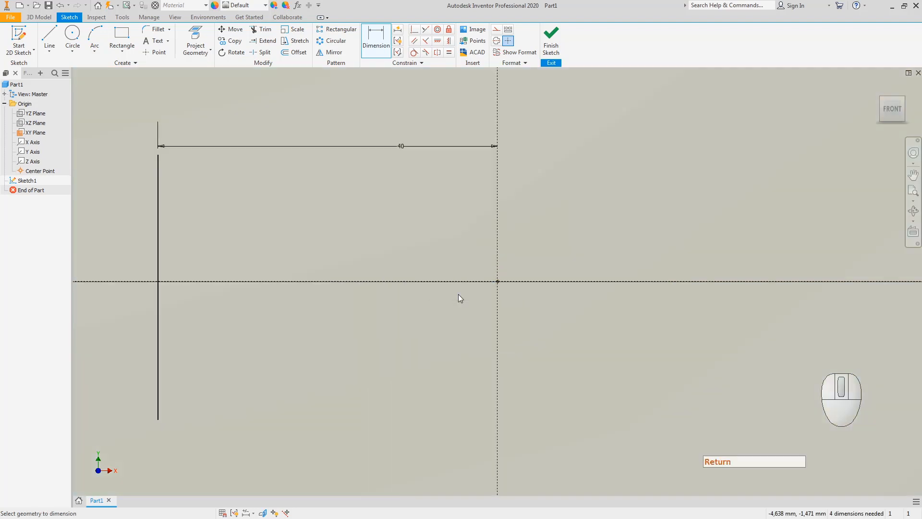
{"action": "key", "text": "Escape"}
{"action": "key", "text": "Escape"}
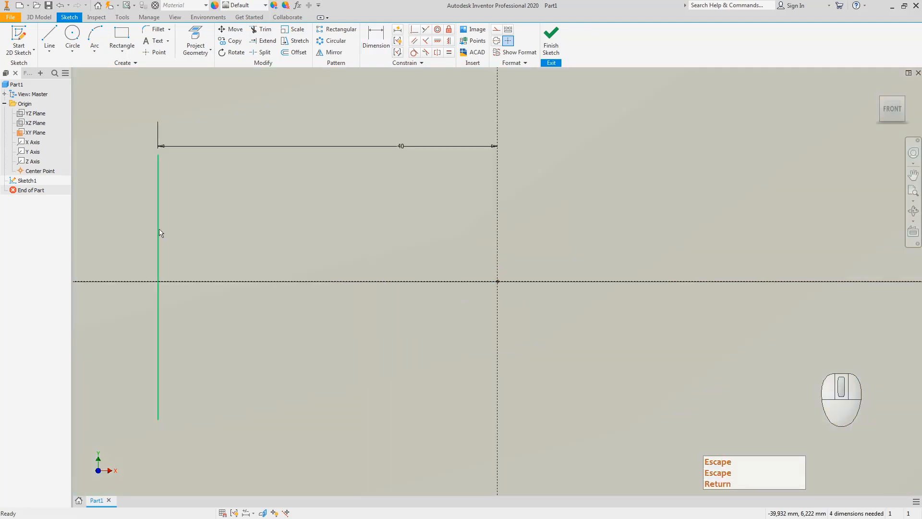
{"action": "left_click_drag", "start_coordinate": [400, 146], "coordinate": [357, 125]}
{"action": "left_click", "coordinate": [373, 165]}
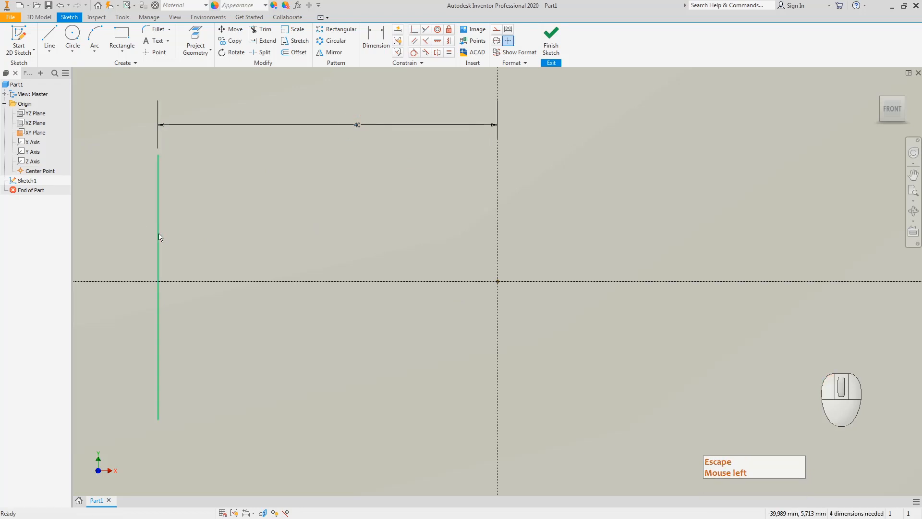
Draw a second vertical line about 7.6 mm right of the short line, crossing the horizontal construction line.
{"action": "scroll", "coordinate": [367, 206], "scroll_direction": "down", "scroll_amount": 1}
{"action": "scroll", "coordinate": [397, 211], "scroll_direction": "up", "scroll_amount": 4}
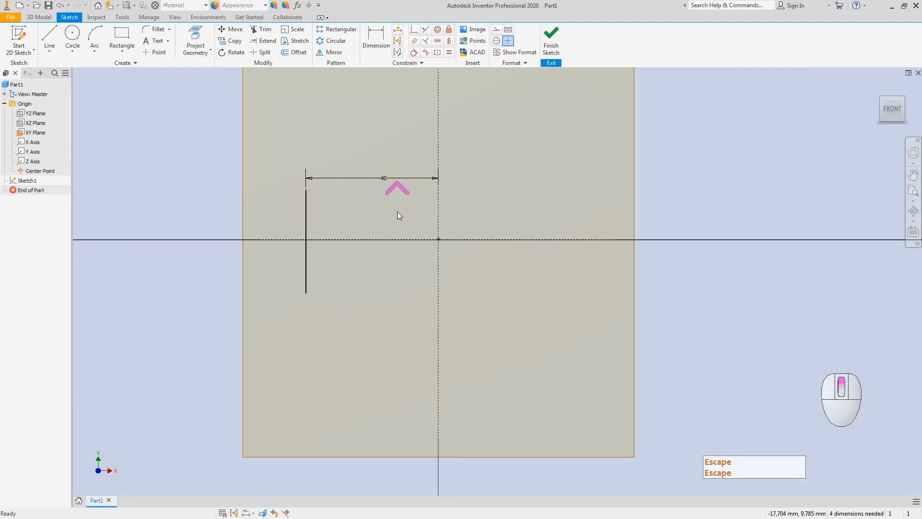
{"action": "left_click", "coordinate": [51, 37]}
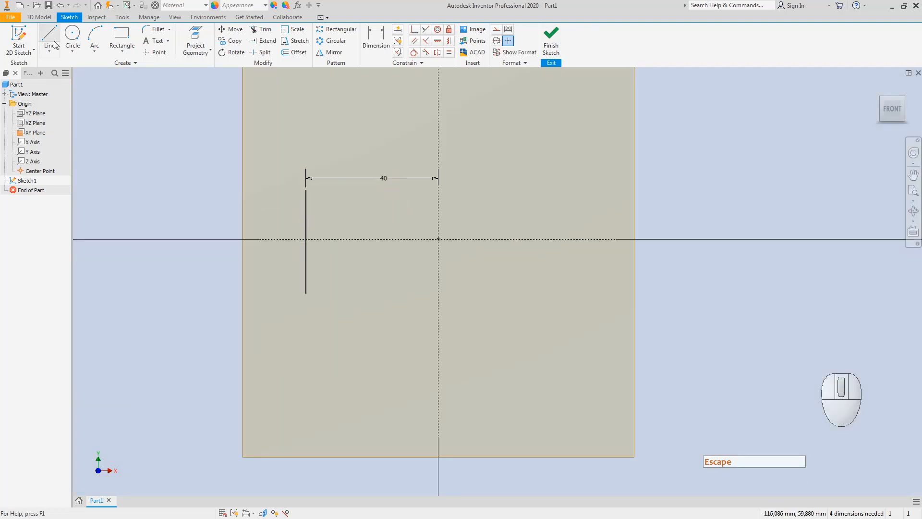
{"action": "left_click", "coordinate": [330, 190]}
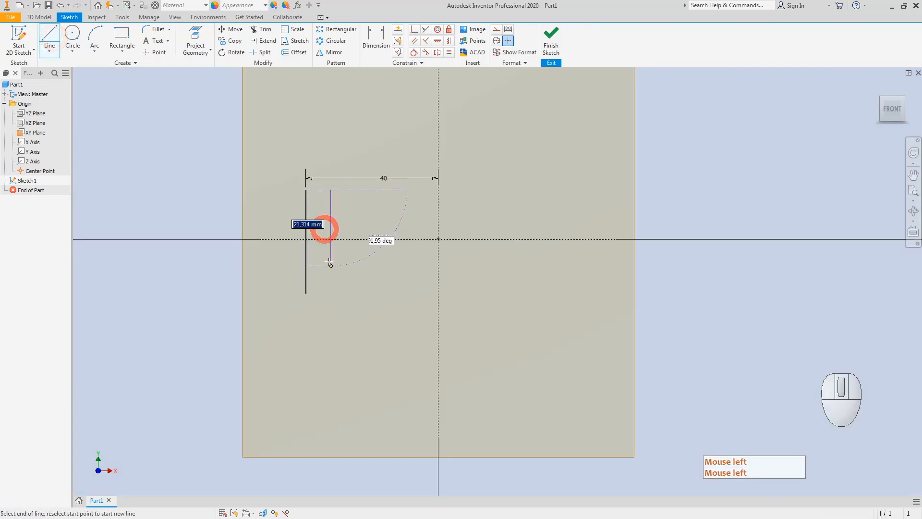
{"action": "left_click", "coordinate": [330, 298]}
{"action": "key", "text": "Escape"}
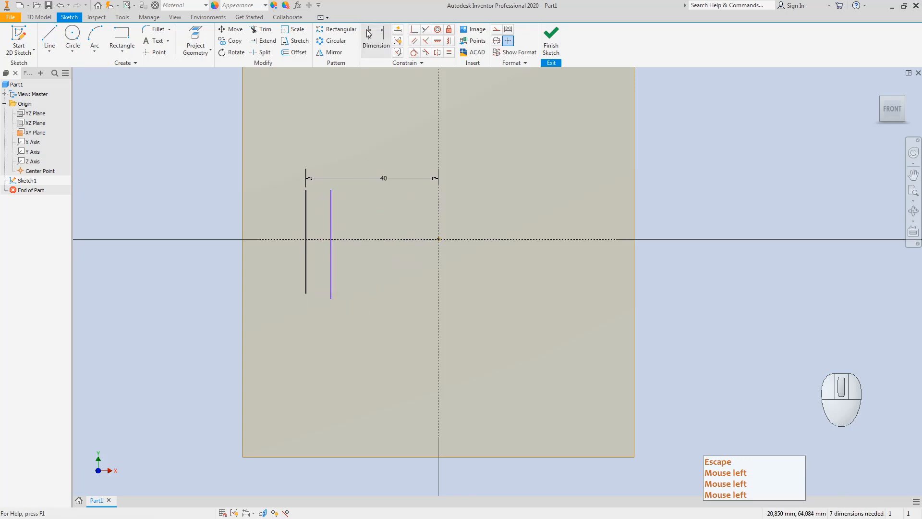
Set the distance between the two vertical lines on the left side of the sketch to 13 mm.
{"action": "left_click", "coordinate": [376, 36]}
{"action": "left_click", "coordinate": [332, 227]}
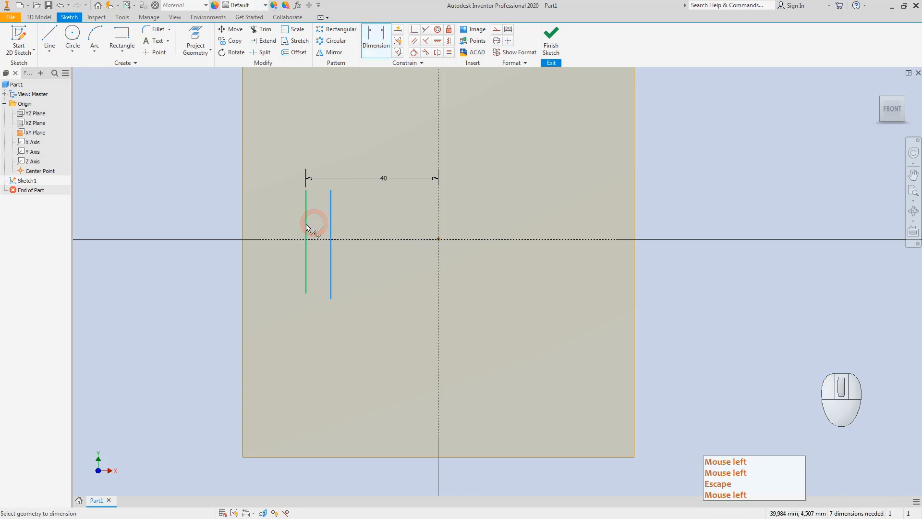
{"action": "left_click", "coordinate": [307, 225]}
{"action": "left_click", "coordinate": [320, 220]}
{"action": "type", "text": "13"}
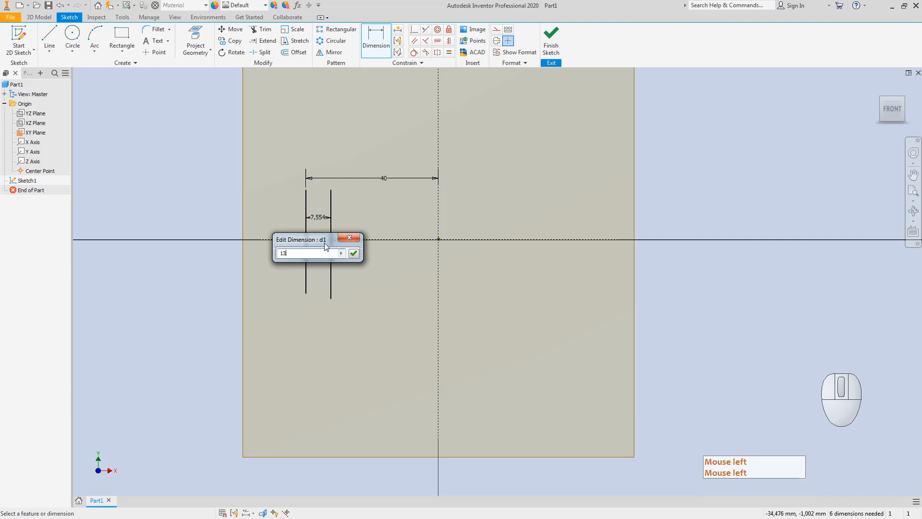
{"action": "key", "text": "Return"}
{"action": "key", "text": "Escape"}
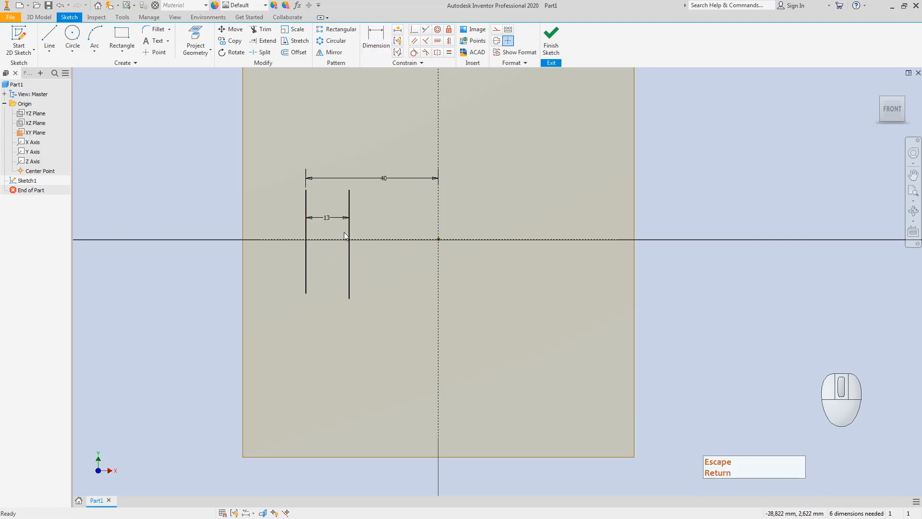
Trim the part of the inner vertical line that lies below the horizontal construction line.
{"action": "left_click", "coordinate": [260, 30]}
{"action": "left_click", "coordinate": [350, 268]}
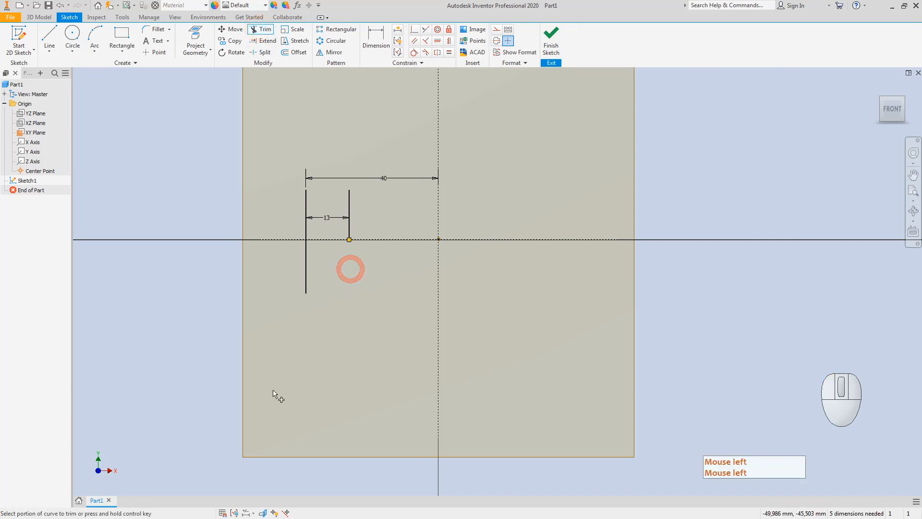
{"action": "key", "text": "Escape"}
{"action": "key", "text": "Escape"}
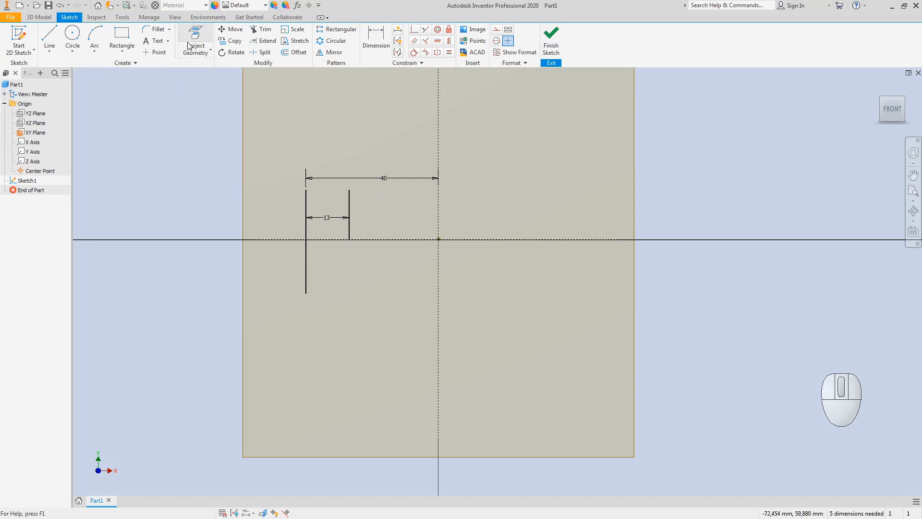
Mirror the trimmed line across the vertical construction line, finish the sketch and show the part in an isometric view.
{"action": "left_click", "coordinate": [335, 53]}
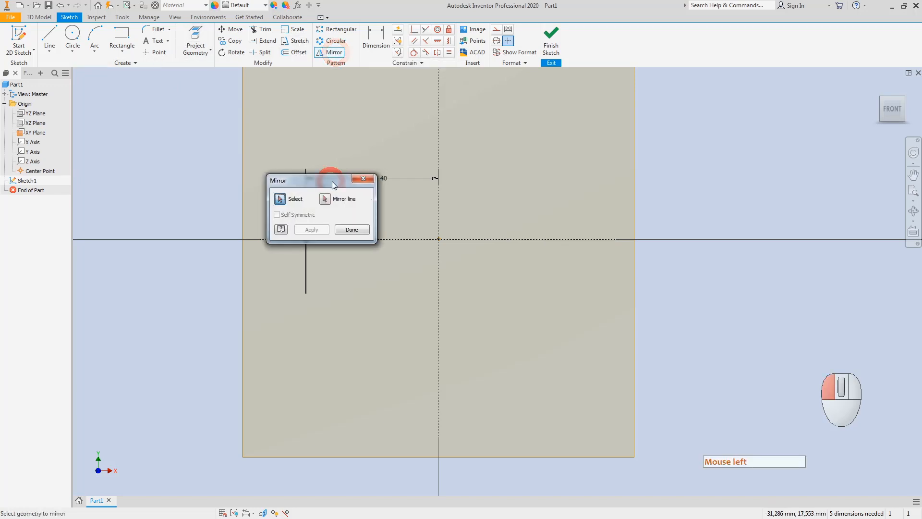
{"action": "left_click_drag", "start_coordinate": [333, 181], "coordinate": [204, 148]}
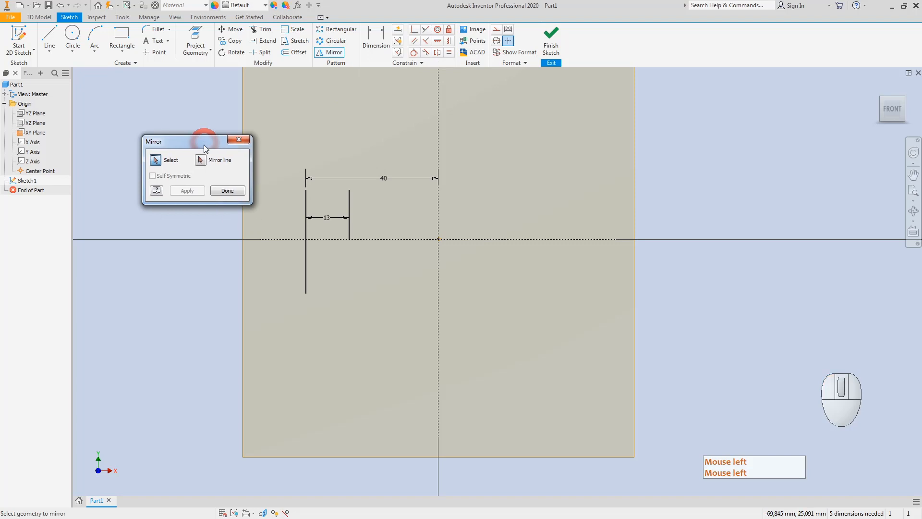
{"action": "left_click", "coordinate": [349, 207]}
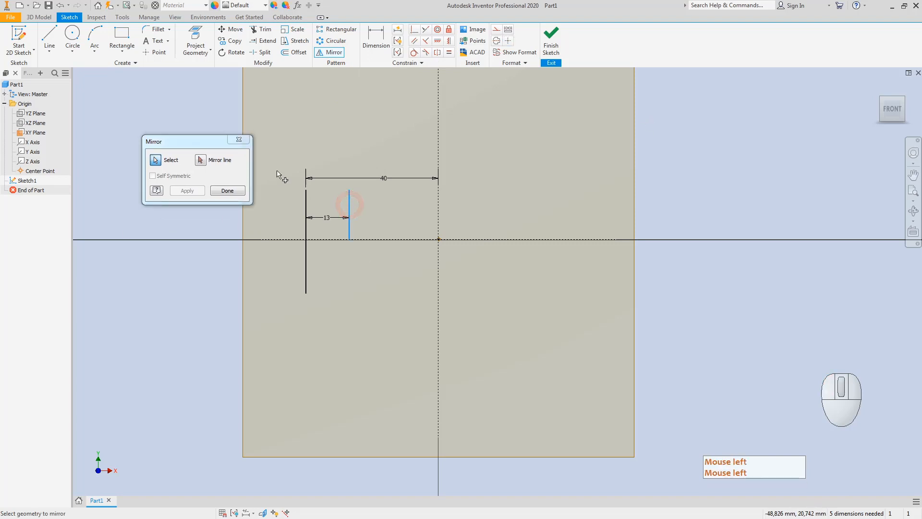
{"action": "left_click", "coordinate": [200, 160]}
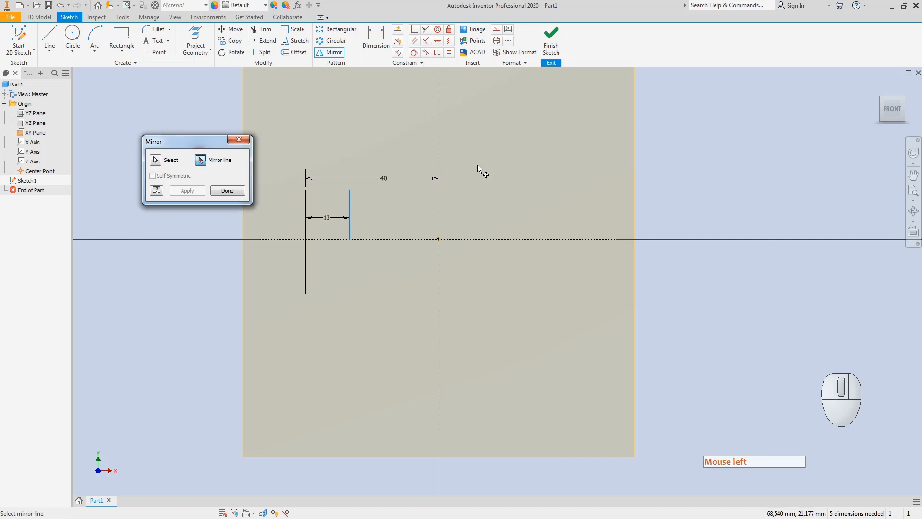
{"action": "left_click", "coordinate": [439, 132]}
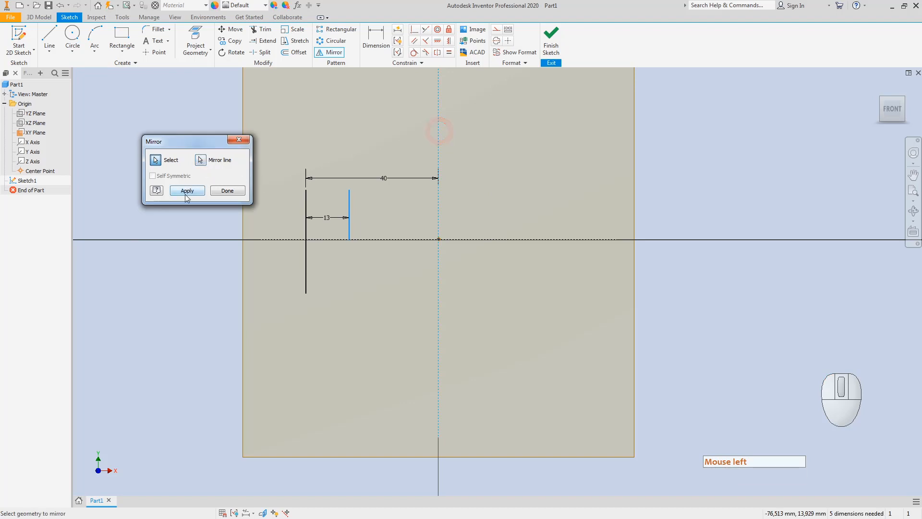
{"action": "left_click", "coordinate": [186, 192]}
{"action": "left_click", "coordinate": [227, 191]}
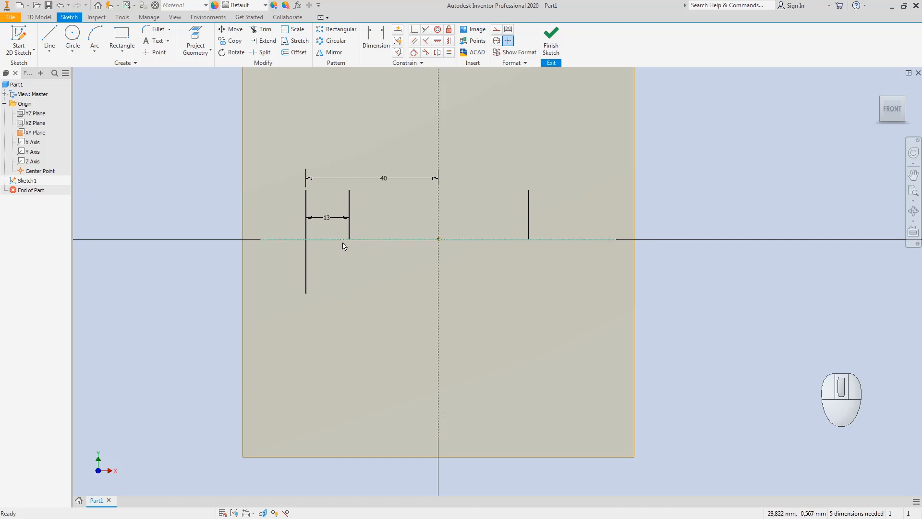
{"action": "left_click", "coordinate": [550, 36]}
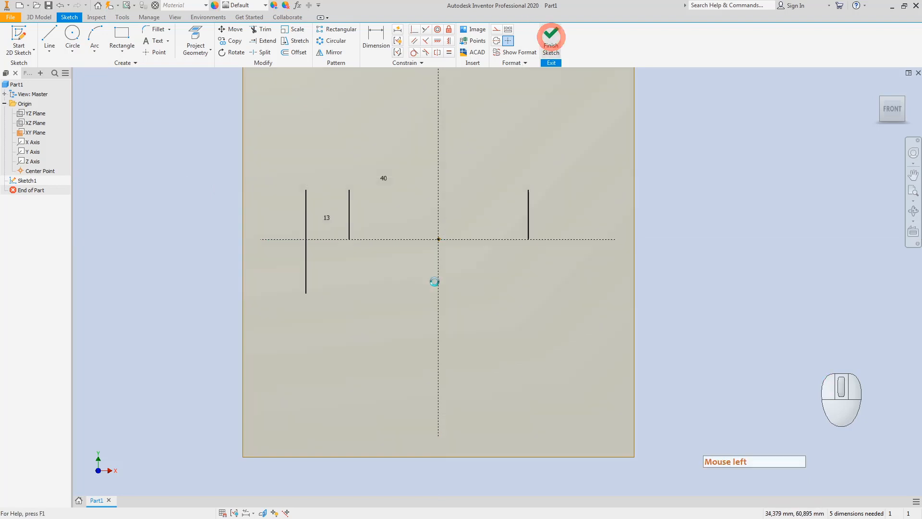
{"action": "left_click", "coordinate": [882, 102]}
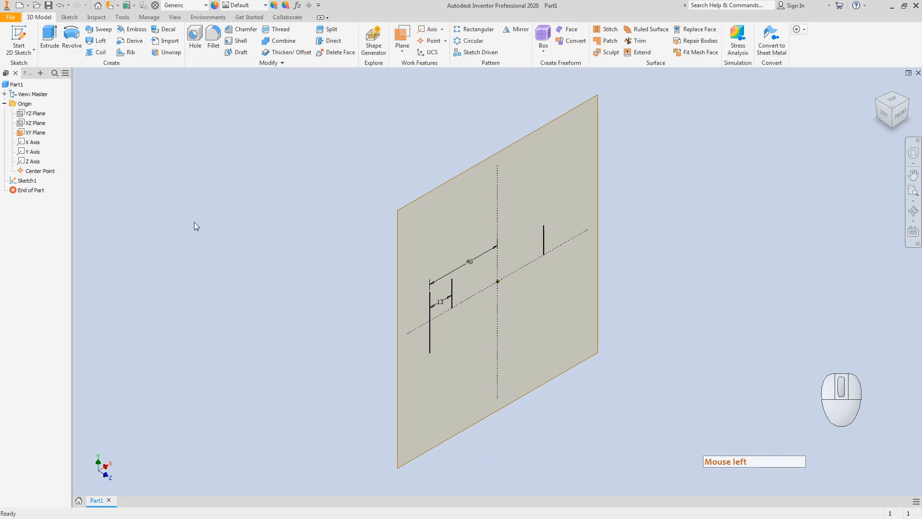
{"action": "left_click", "coordinate": [406, 56]}
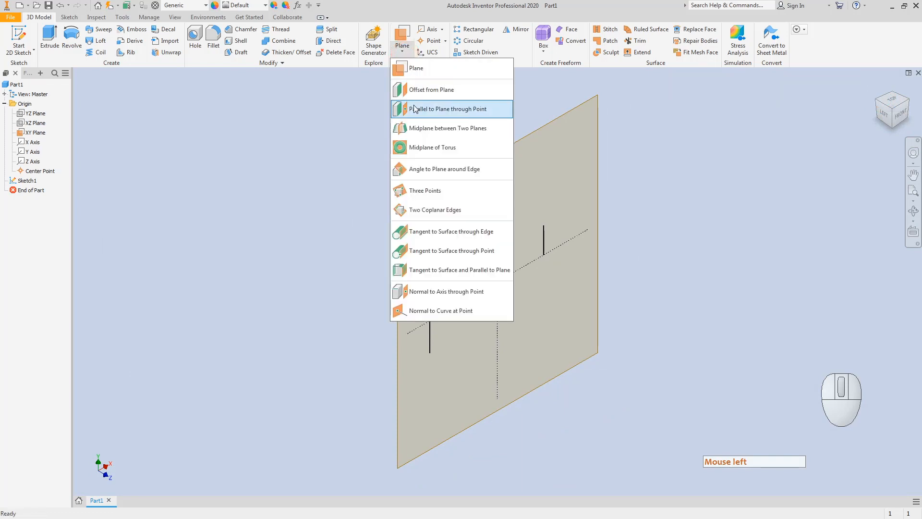
{"action": "key", "text": "Escape"}
{"action": "key", "text": "Escape"}
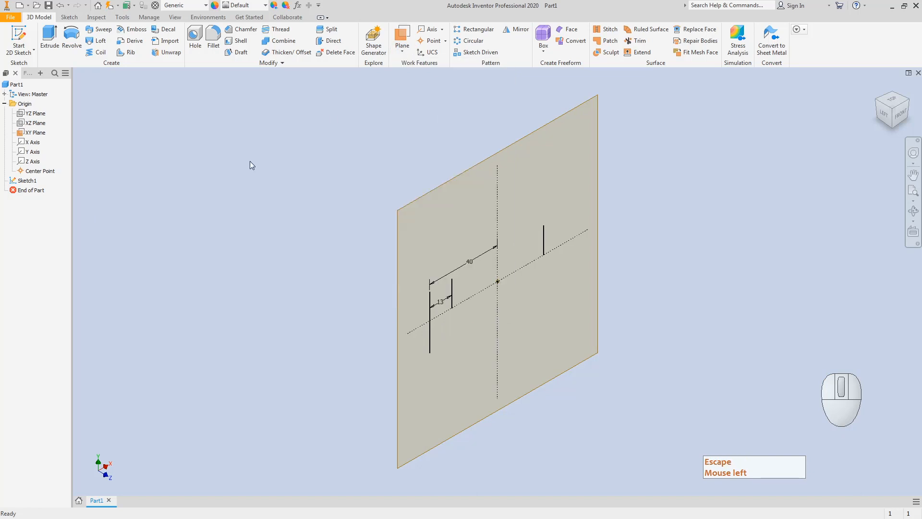
{"action": "left_click", "coordinate": [35, 115]}
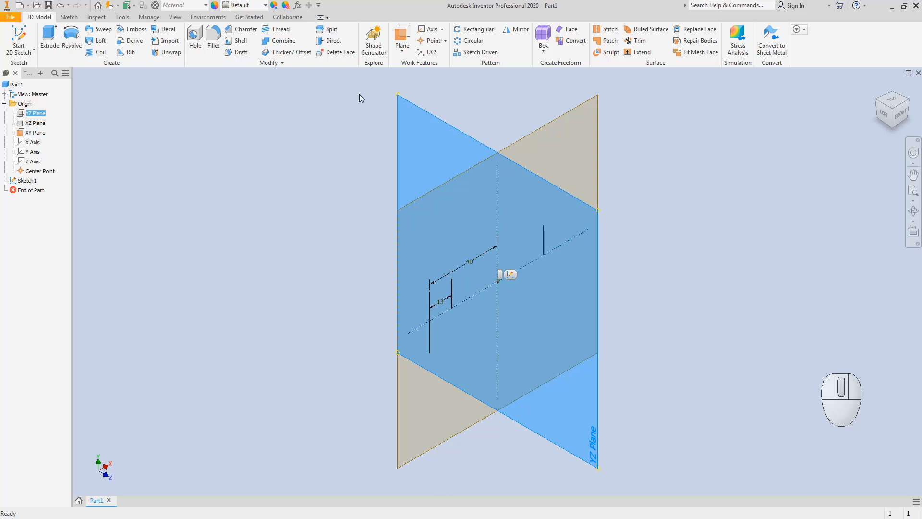
{"action": "key", "text": "Escape"}
Make the YZ Plane and the XZ Plane visible in the model.
{"action": "left_click", "coordinate": [30, 115]}
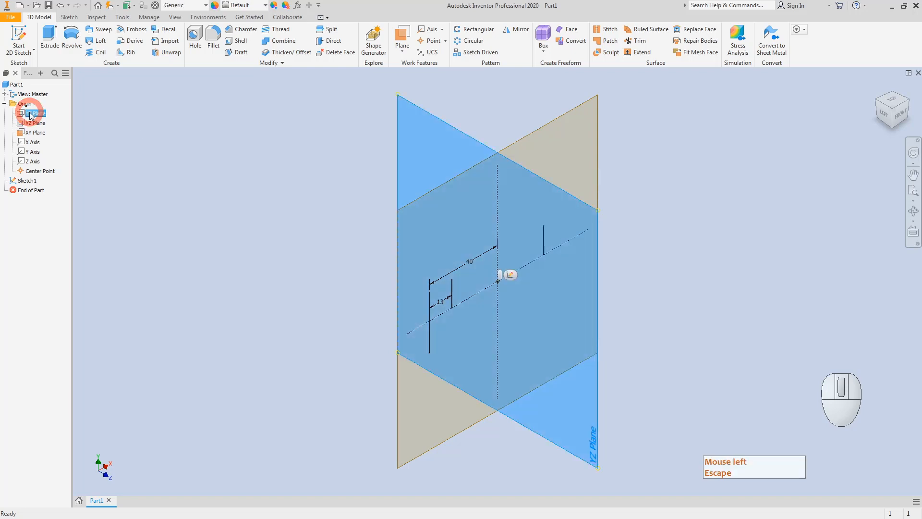
{"action": "right_click", "coordinate": [30, 115]}
{"action": "left_click", "coordinate": [105, 165]}
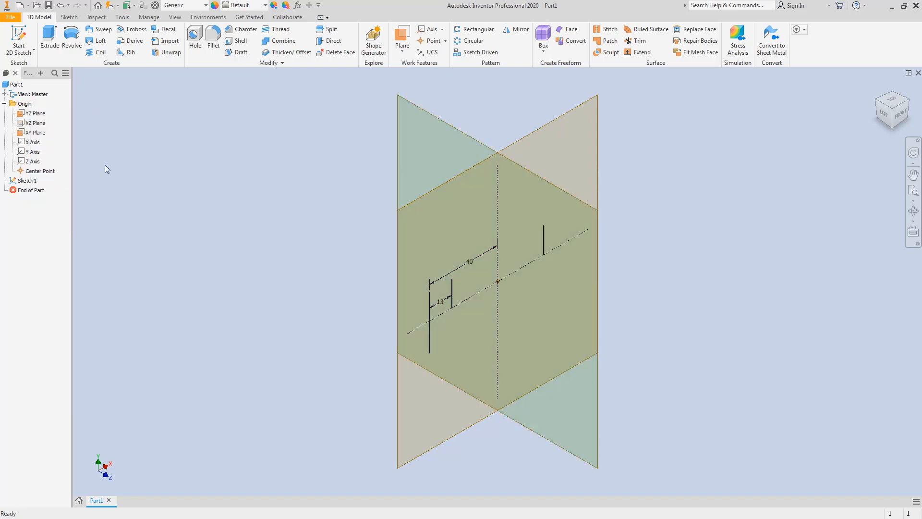
{"action": "right_click", "coordinate": [34, 123]}
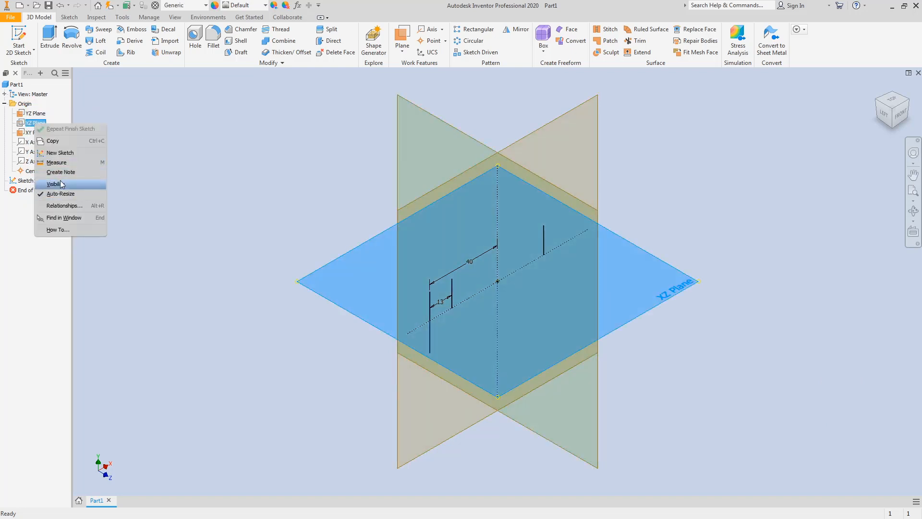
{"action": "left_click", "coordinate": [258, 203]}
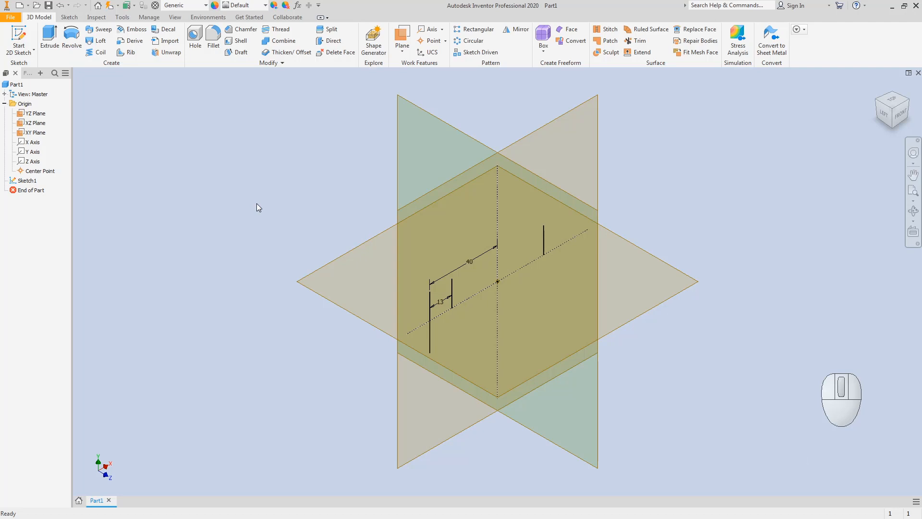
{"action": "left_click", "coordinate": [252, 200]}
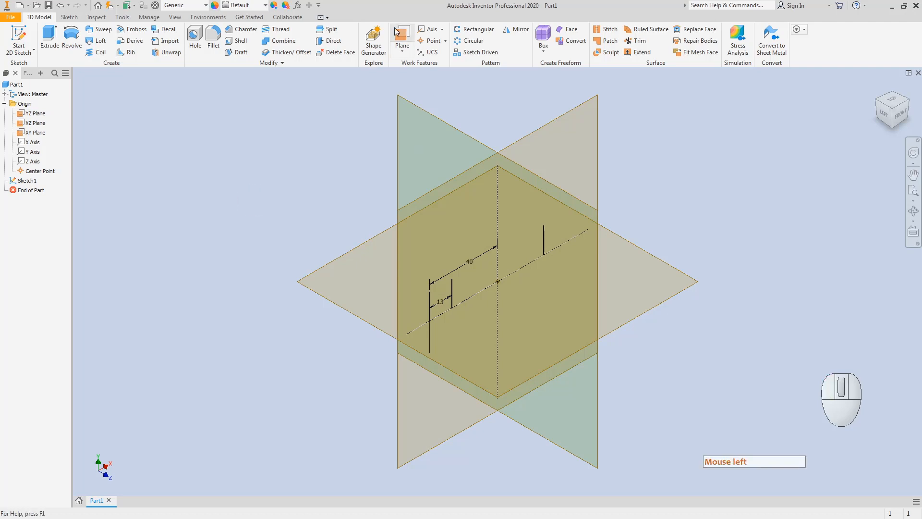
{"action": "left_click", "coordinate": [405, 52]}
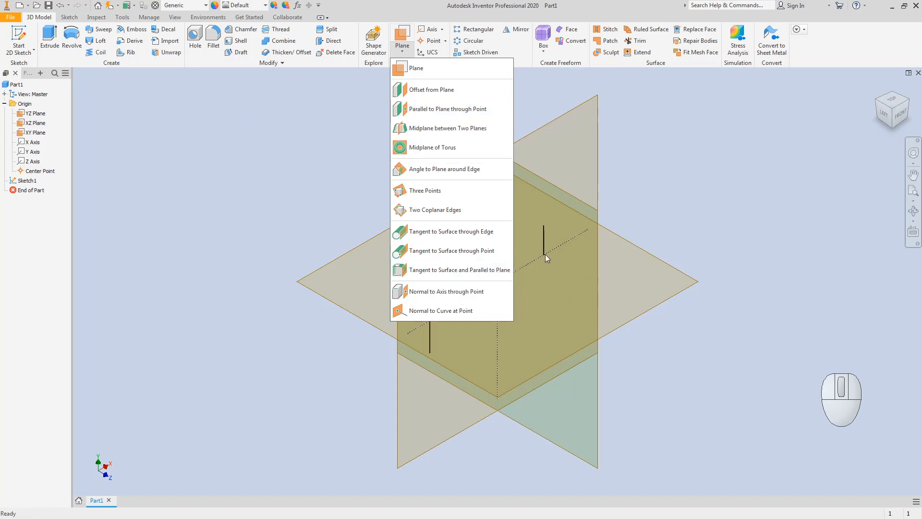
{"action": "left_click", "coordinate": [420, 111]}
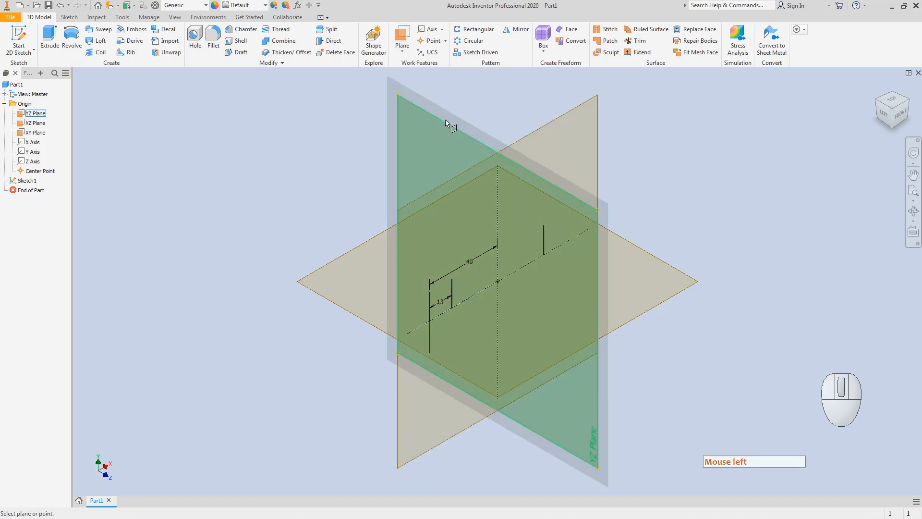
{"action": "left_click", "coordinate": [445, 119]}
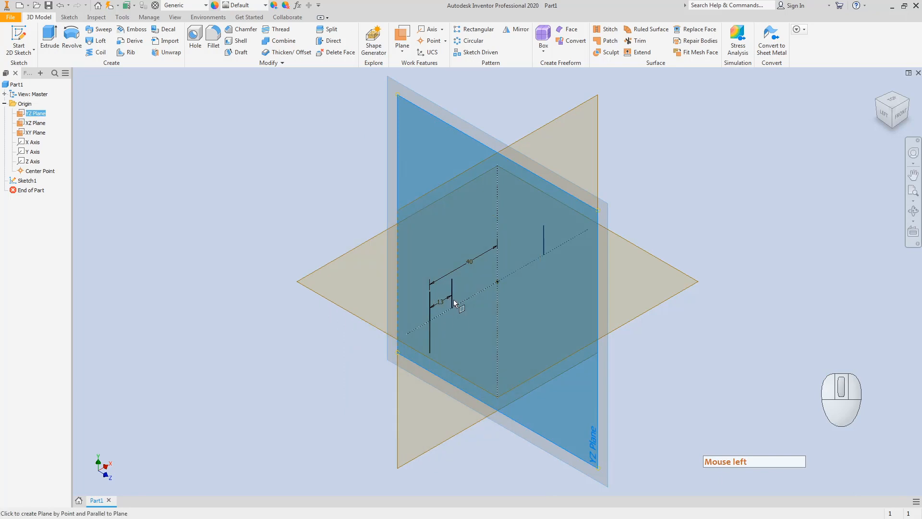
{"action": "scroll", "coordinate": [457, 304], "scroll_direction": "down", "scroll_amount": 3}
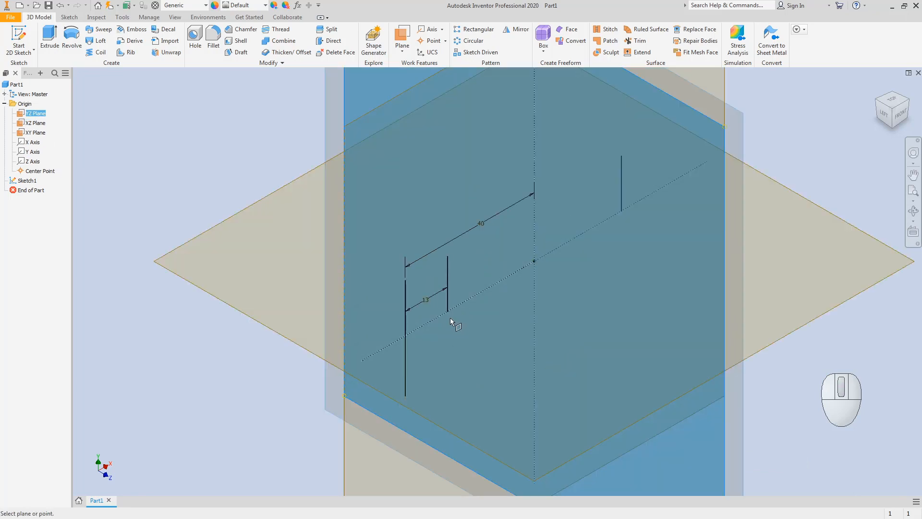
Create a work plane parallel to the YZ Plane through the lower endpoint of the trimmed line left of the centre.
{"action": "left_click", "coordinate": [402, 52]}
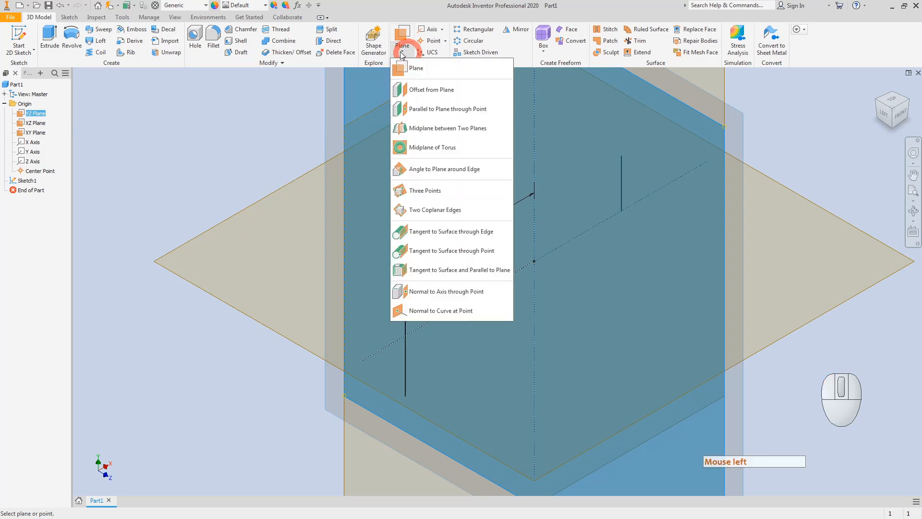
{"action": "left_click", "coordinate": [409, 110]}
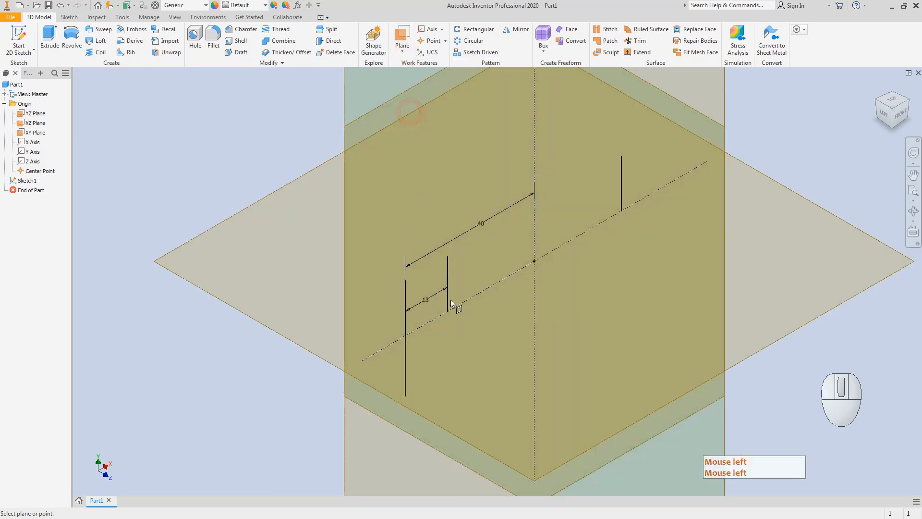
{"action": "left_click", "coordinate": [448, 313]}
{"action": "scroll", "coordinate": [447, 317], "scroll_direction": "up", "scroll_amount": 5}
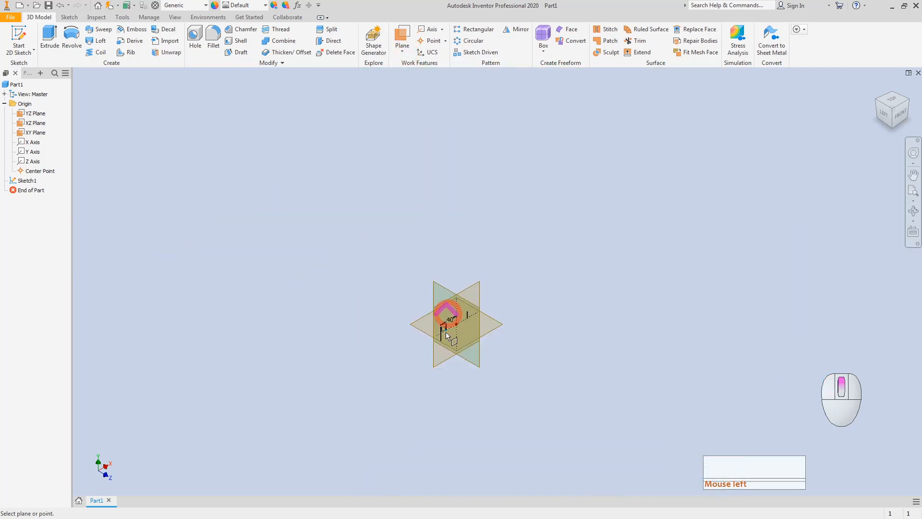
{"action": "left_click", "coordinate": [442, 287]}
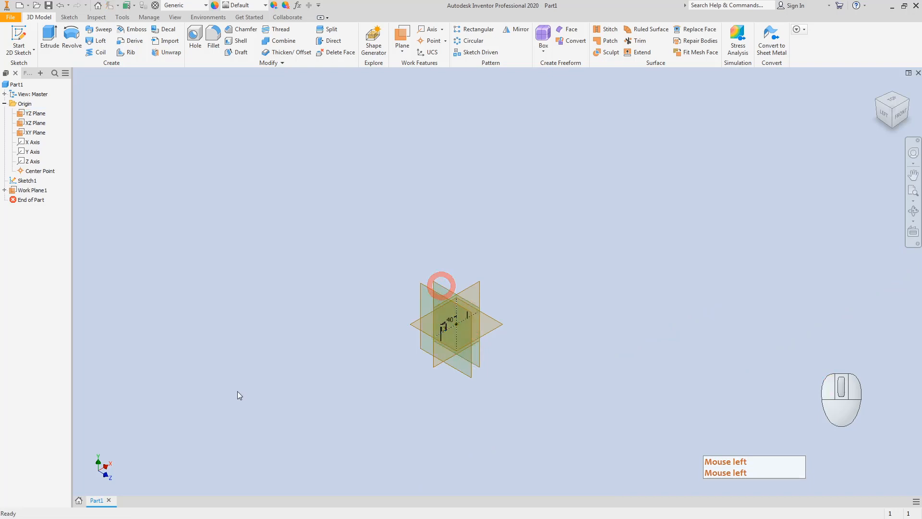
Start a sketch on the work plane left of the centre and draw a circle about 65 mm in diameter centred on the origin.
{"action": "scroll", "coordinate": [420, 317], "scroll_direction": "down", "scroll_amount": 5}
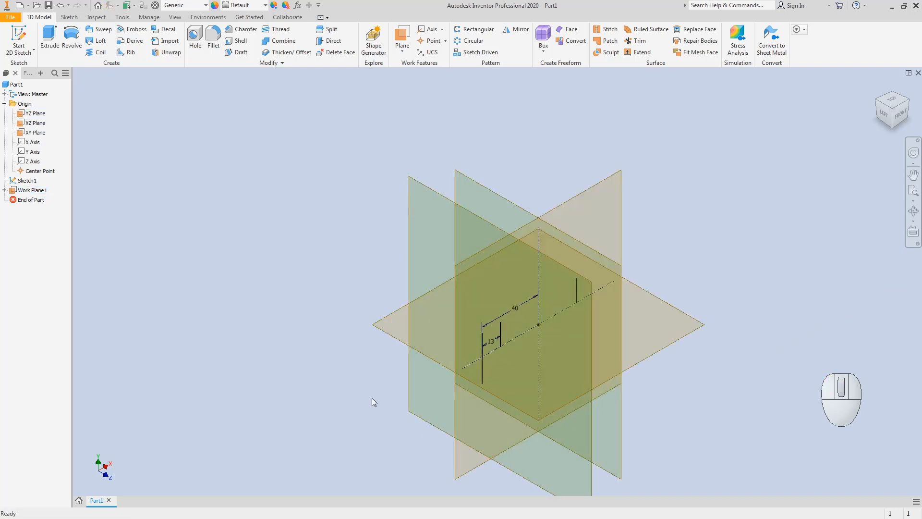
{"action": "left_click", "coordinate": [19, 38]}
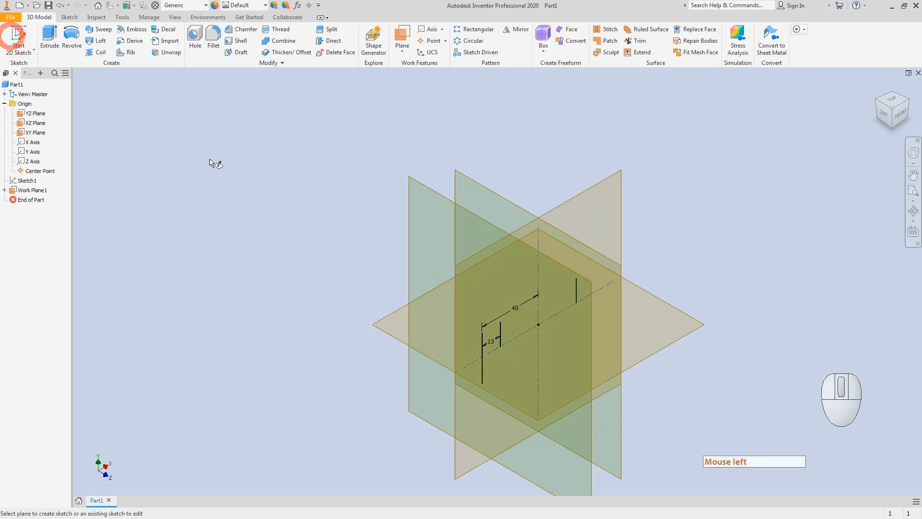
{"action": "left_click", "coordinate": [429, 191]}
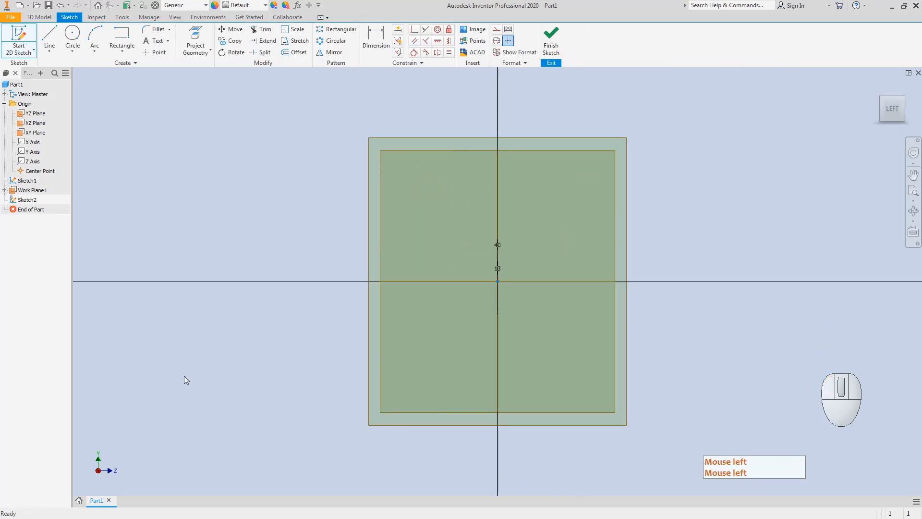
{"action": "left_click", "coordinate": [72, 33]}
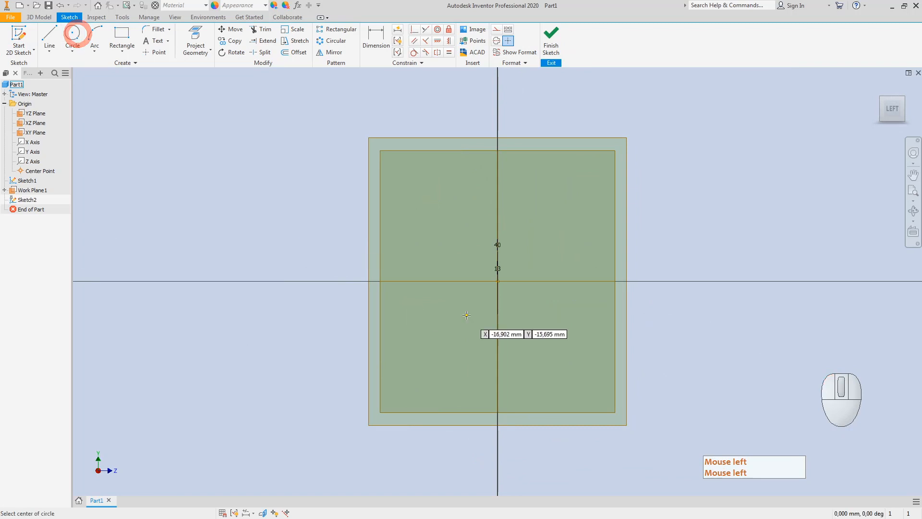
{"action": "left_click", "coordinate": [498, 282]}
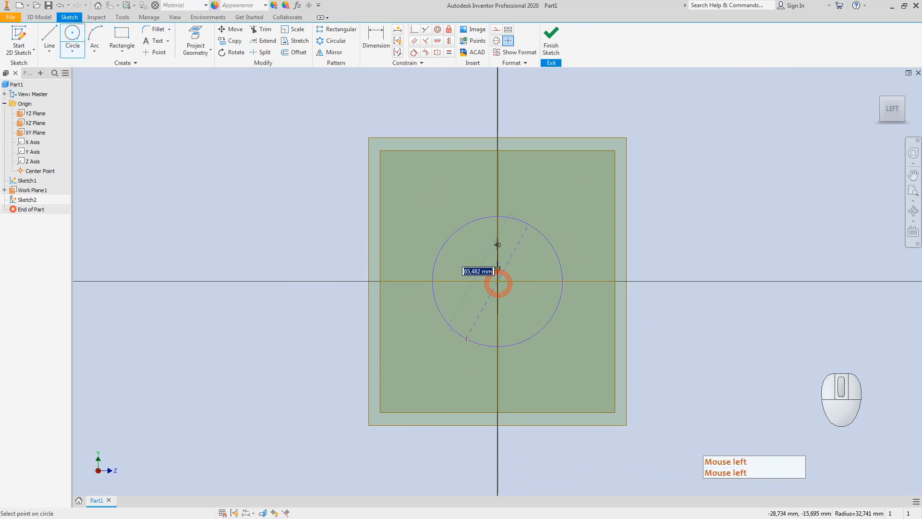
{"action": "left_click", "coordinate": [442, 319]}
Set the circle's diameter to 35 mm and finish the sketch.
{"action": "left_click", "coordinate": [376, 36]}
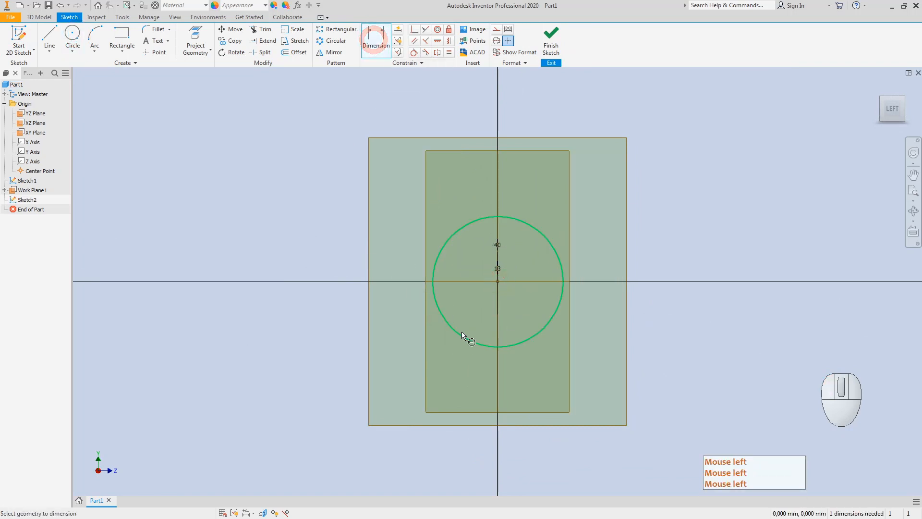
{"action": "left_click", "coordinate": [460, 333]}
{"action": "left_click", "coordinate": [303, 320]}
{"action": "type", "text": "35"}
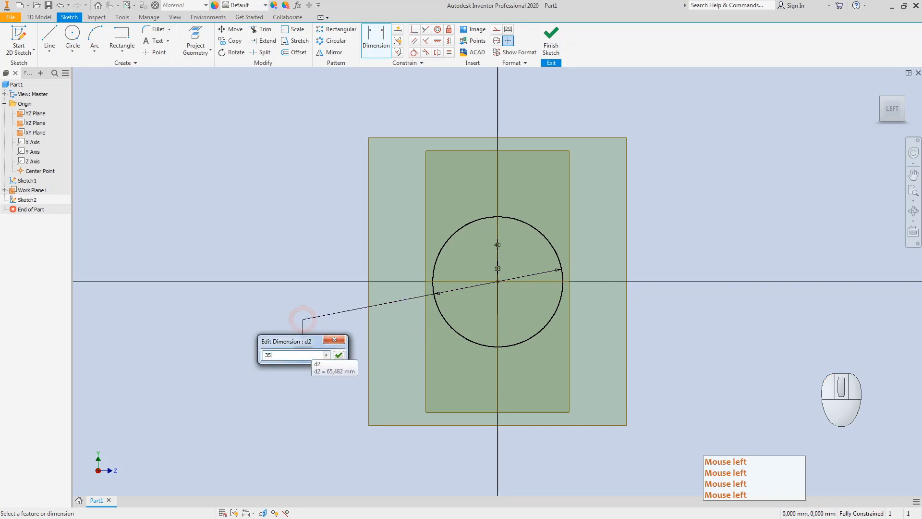
{"action": "key", "text": "Return"}
{"action": "left_click", "coordinate": [548, 39]}
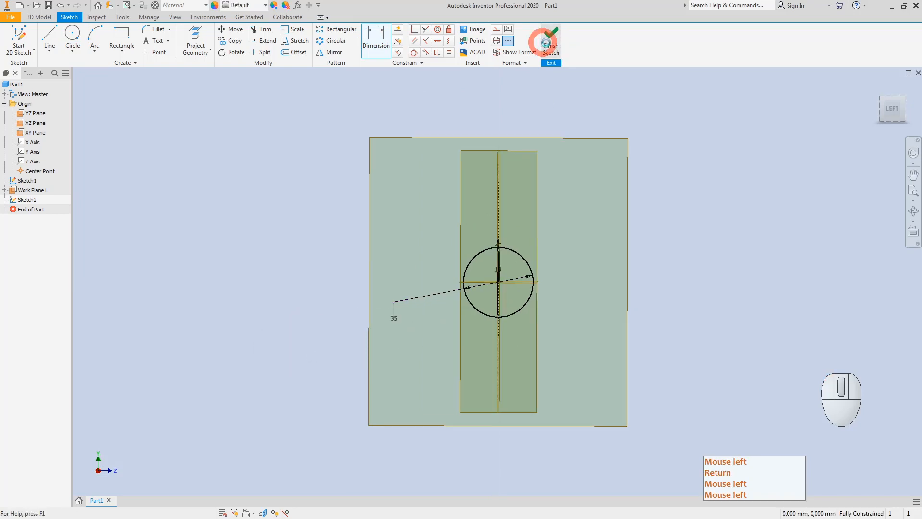
{"action": "left_click", "coordinate": [279, 239]}
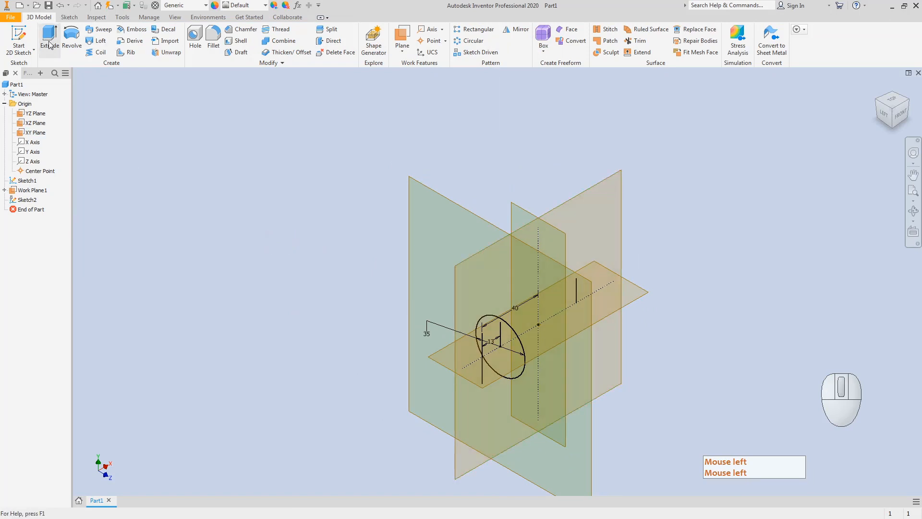
Create a work plane parallel to the YZ Plane through the lower endpoint of the mirrored line right of the centre.
{"action": "left_click", "coordinate": [404, 50]}
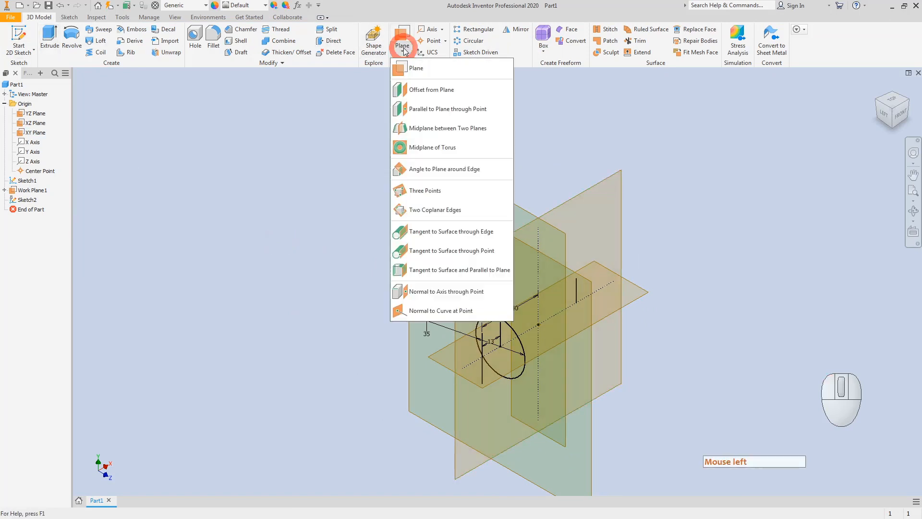
{"action": "left_click", "coordinate": [430, 109]}
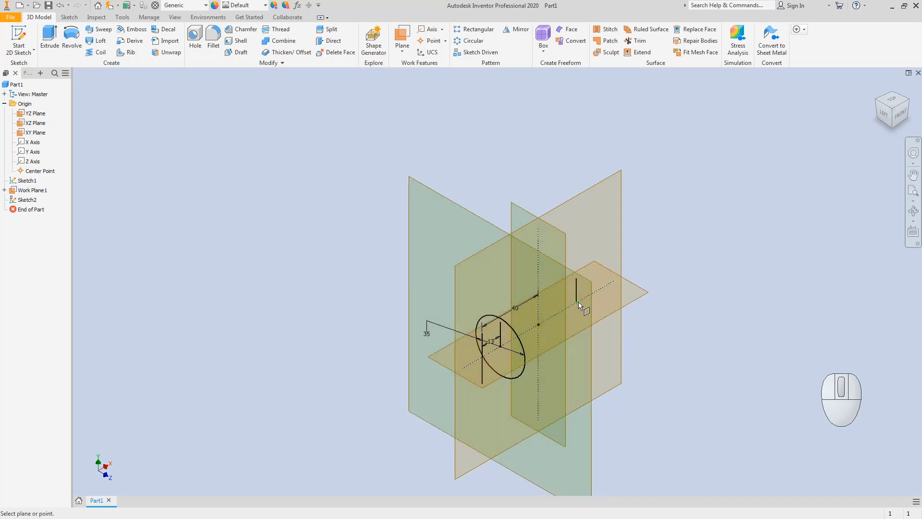
{"action": "left_click", "coordinate": [577, 302]}
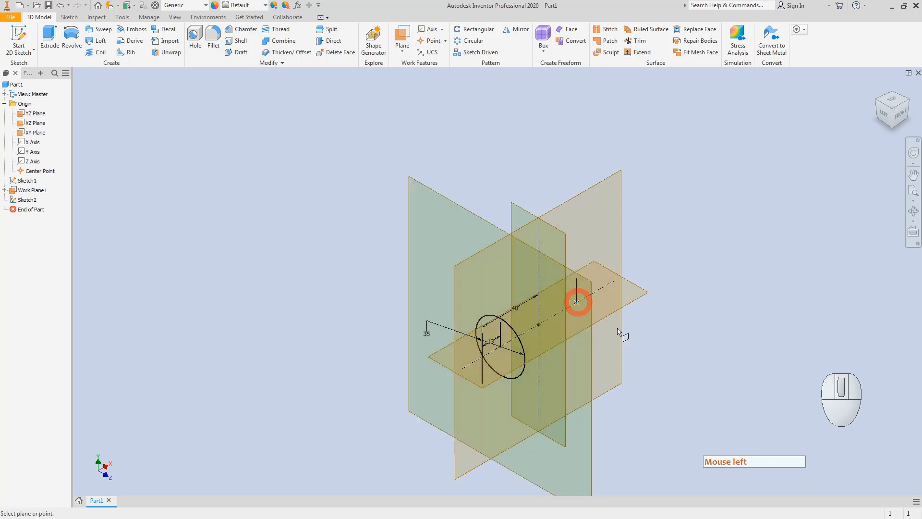
{"action": "left_click", "coordinate": [515, 202]}
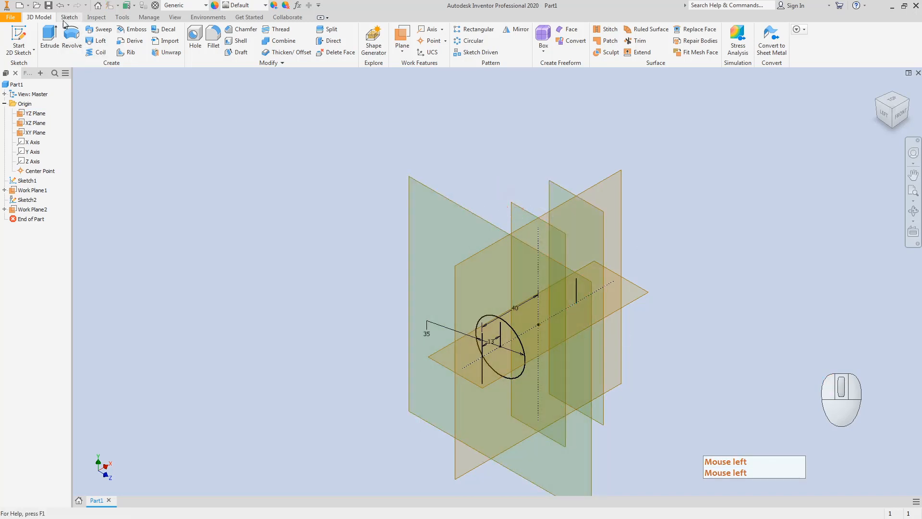
Start a sketch on the new work plane, project the 35 mm circle onto it and finish the sketch.
{"action": "left_click", "coordinate": [19, 34]}
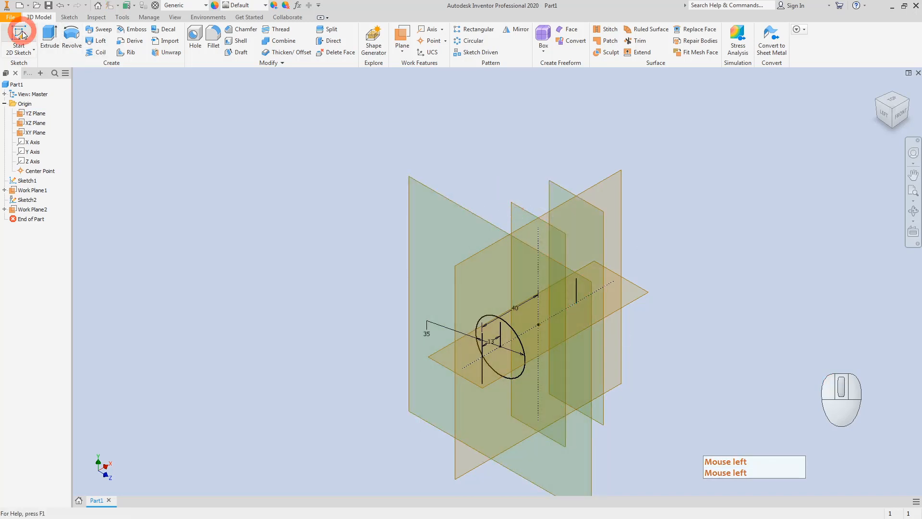
{"action": "left_click", "coordinate": [560, 192]}
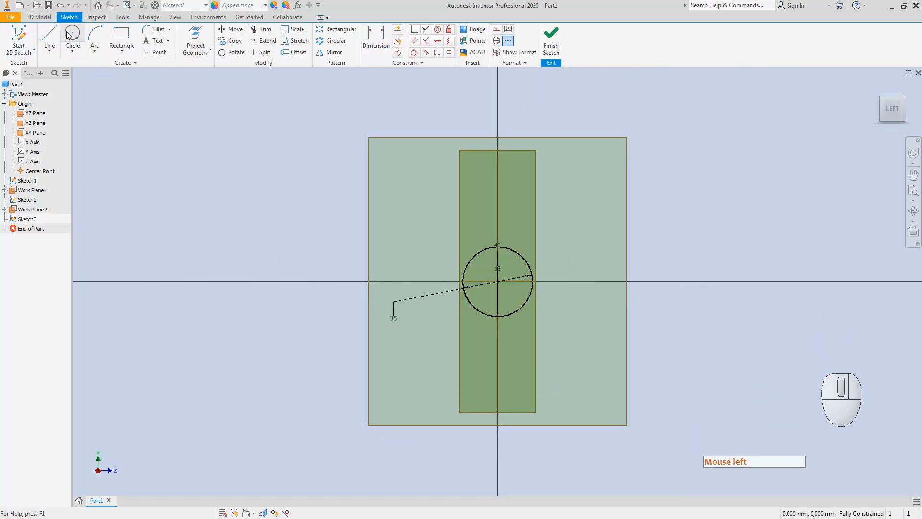
{"action": "left_click", "coordinate": [196, 36]}
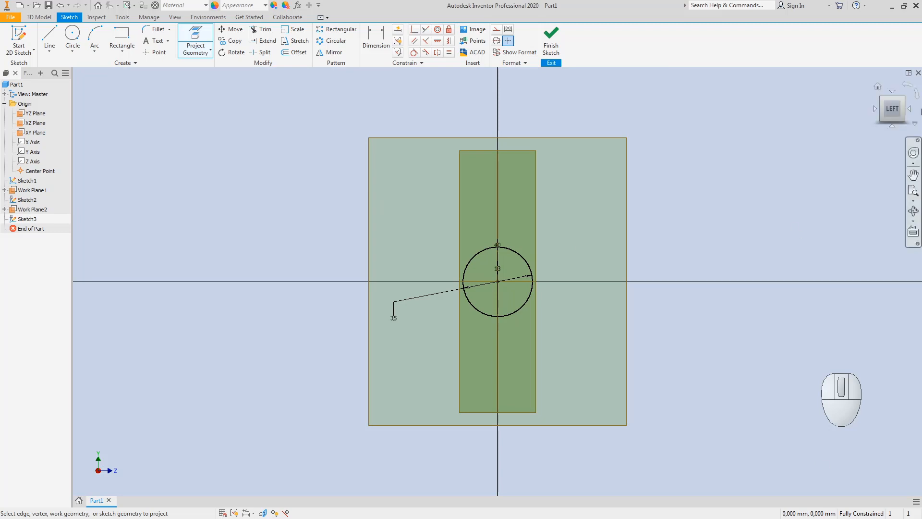
{"action": "left_click", "coordinate": [902, 99]}
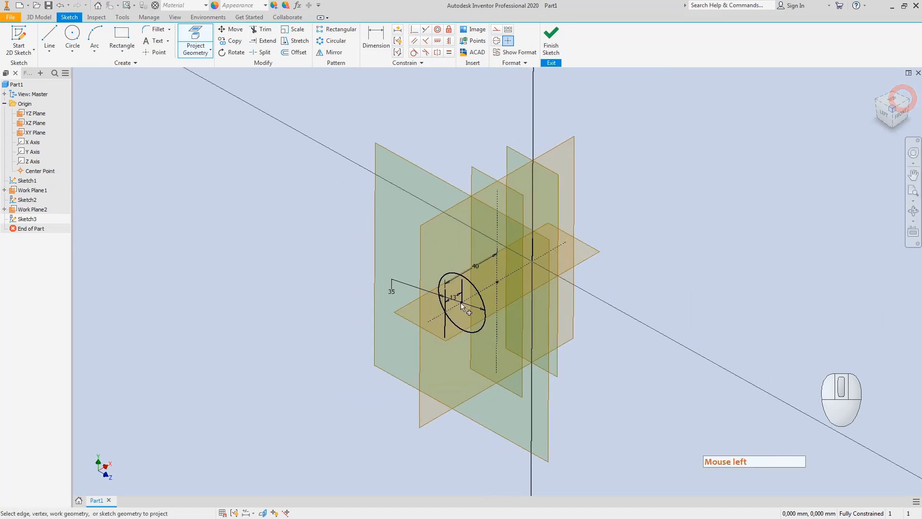
{"action": "middle_click", "coordinate": [484, 253]}
{"action": "middle_click_drag", "start_coordinate": [484, 253], "coordinate": [436, 253]}
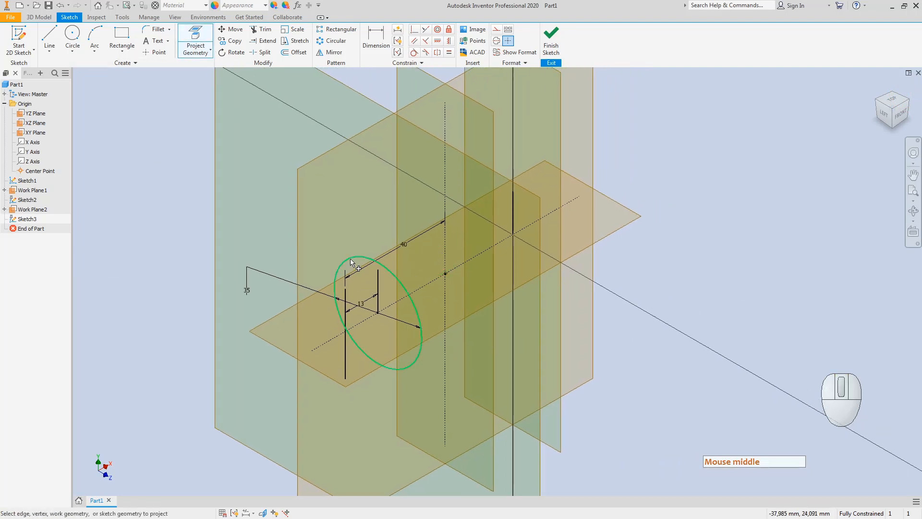
{"action": "left_click", "coordinate": [193, 33]}
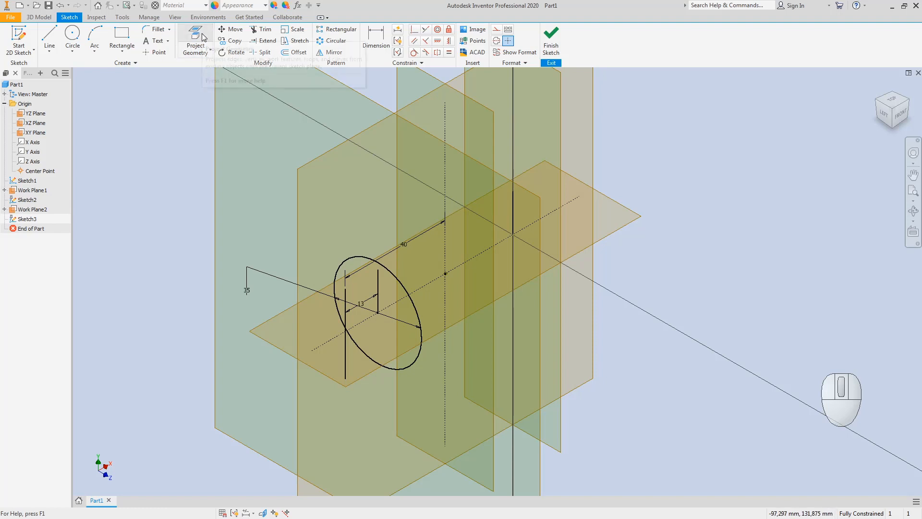
{"action": "left_click", "coordinate": [199, 38]}
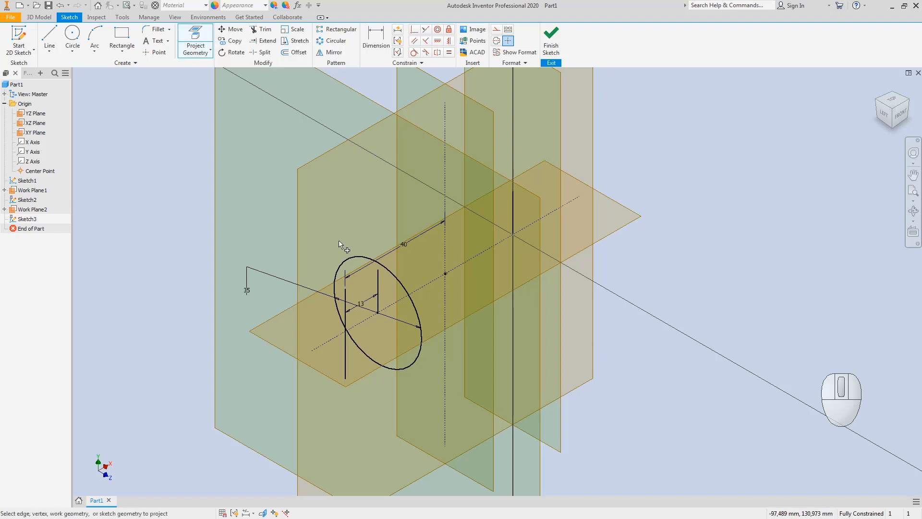
{"action": "left_click", "coordinate": [362, 260]}
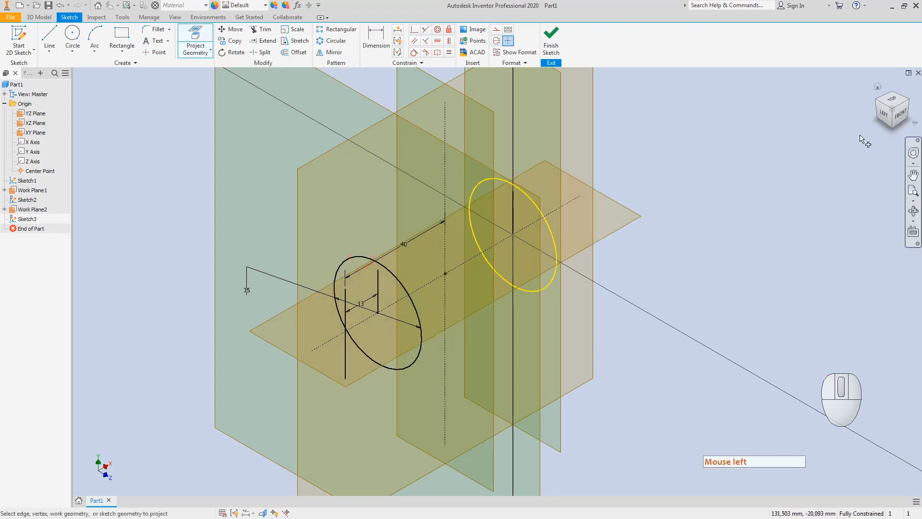
{"action": "left_click", "coordinate": [908, 108]}
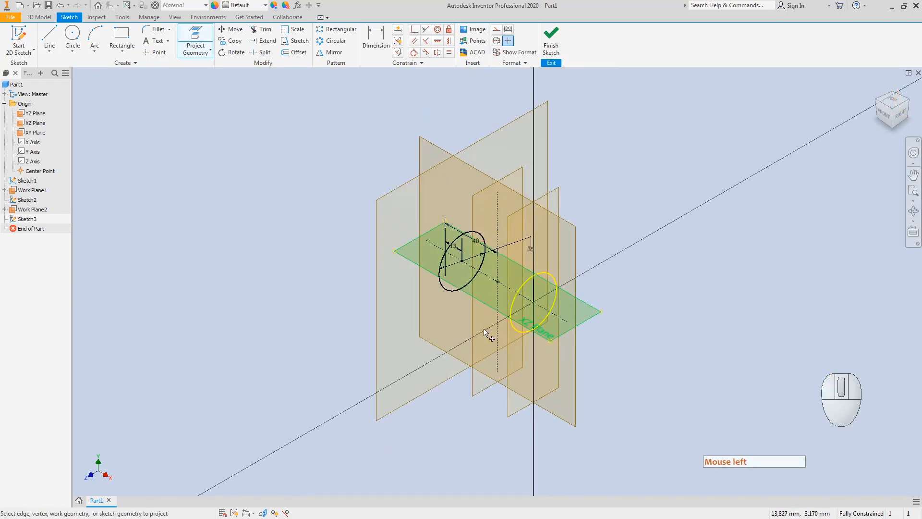
{"action": "left_click", "coordinate": [548, 36]}
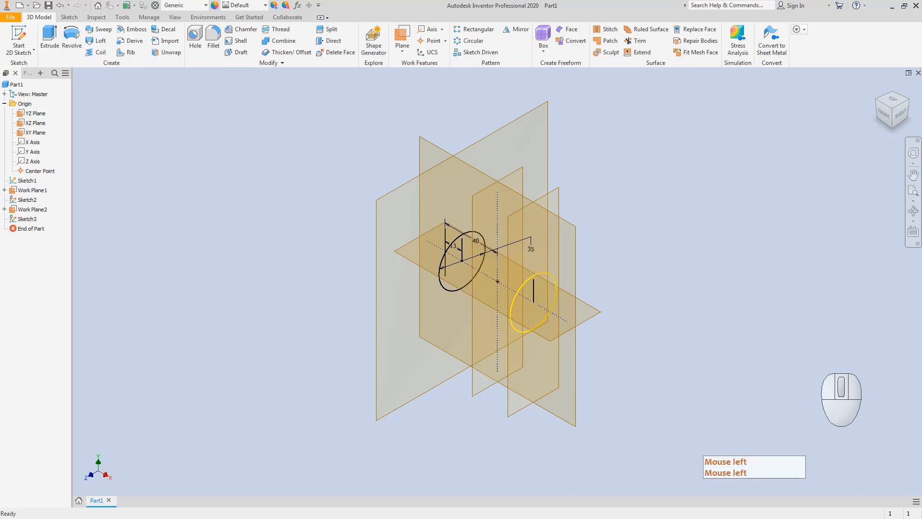
Switch to the technical drawing in Paint.
{"action": "key", "text": "alt+Tab"}
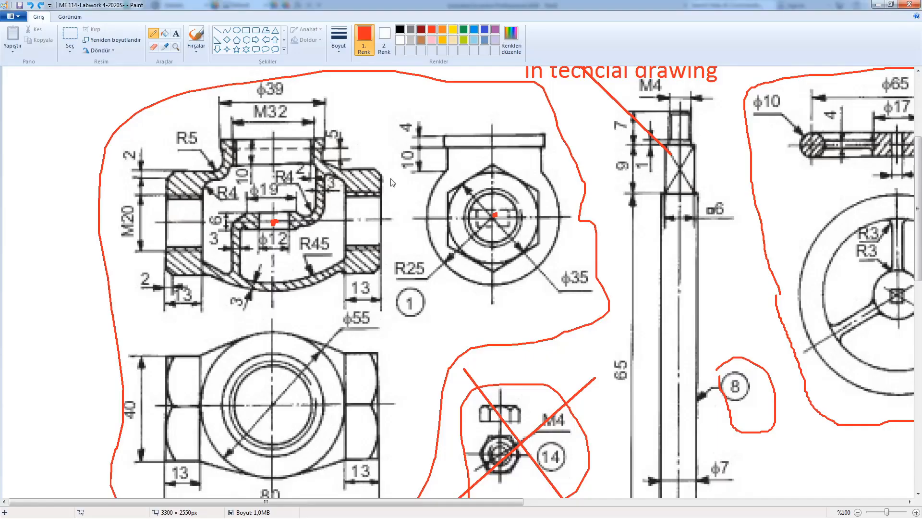
{"action": "mouse_move", "coordinate": [445, 171]}
{"action": "left_mouse_down"}
{"action": "mouse_move", "coordinate": [425, 201]}
{"action": "mouse_move", "coordinate": [432, 256]}
{"action": "mouse_move", "coordinate": [486, 281]}
{"action": "mouse_move", "coordinate": [548, 261]}
{"action": "mouse_move", "coordinate": [565, 190]}
{"action": "mouse_move", "coordinate": [545, 161]}
{"action": "mouse_move", "coordinate": [508, 145]}
{"action": "mouse_move", "coordinate": [460, 153]}
{"action": "mouse_move", "coordinate": [438, 171]}
{"action": "mouse_move", "coordinate": [437, 202]}
{"action": "left_mouse_up"}
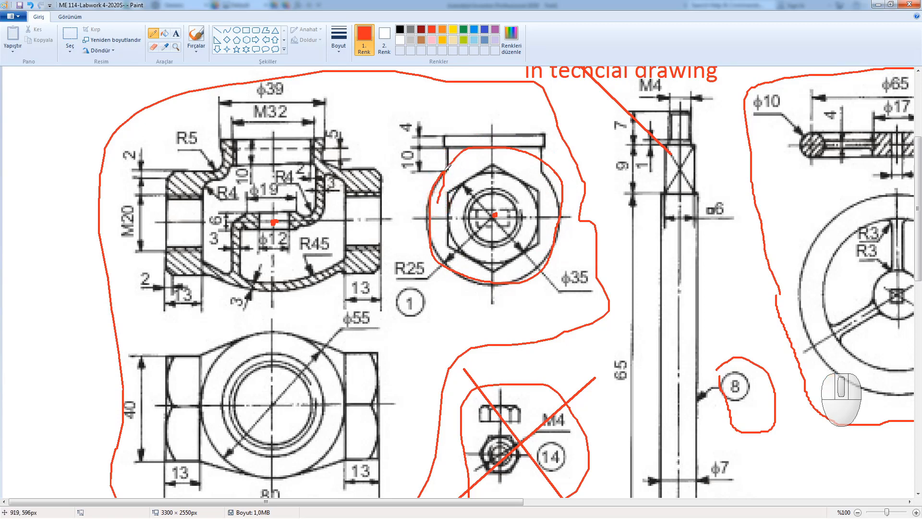
{"action": "mouse_move", "coordinate": [453, 170]}
{"action": "left_mouse_down"}
{"action": "mouse_move", "coordinate": [457, 156]}
{"action": "mouse_move", "coordinate": [485, 144]}
{"action": "mouse_move", "coordinate": [515, 152]}
{"action": "left_mouse_up"}
{"action": "mouse_move", "coordinate": [534, 162]}
{"action": "left_mouse_down"}
{"action": "mouse_move", "coordinate": [544, 175]}
{"action": "mouse_move", "coordinate": [530, 150]}
{"action": "mouse_move", "coordinate": [450, 163]}
{"action": "mouse_move", "coordinate": [531, 161]}
{"action": "mouse_move", "coordinate": [534, 146]}
{"action": "mouse_move", "coordinate": [439, 145]}
{"action": "mouse_move", "coordinate": [450, 156]}
{"action": "left_mouse_up"}
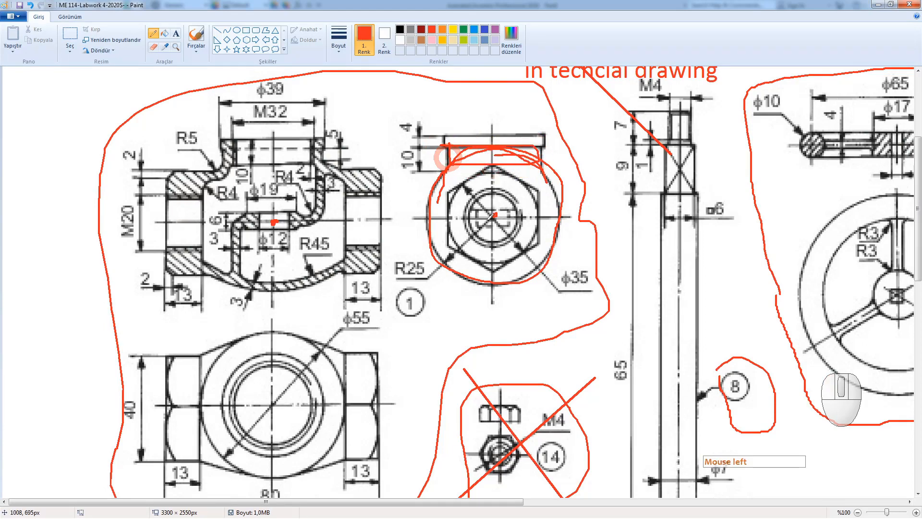
{"action": "key", "text": "ctrl+z"}
{"action": "key", "text": "ctrl+z"}
{"action": "key", "text": "ctrl+z"}
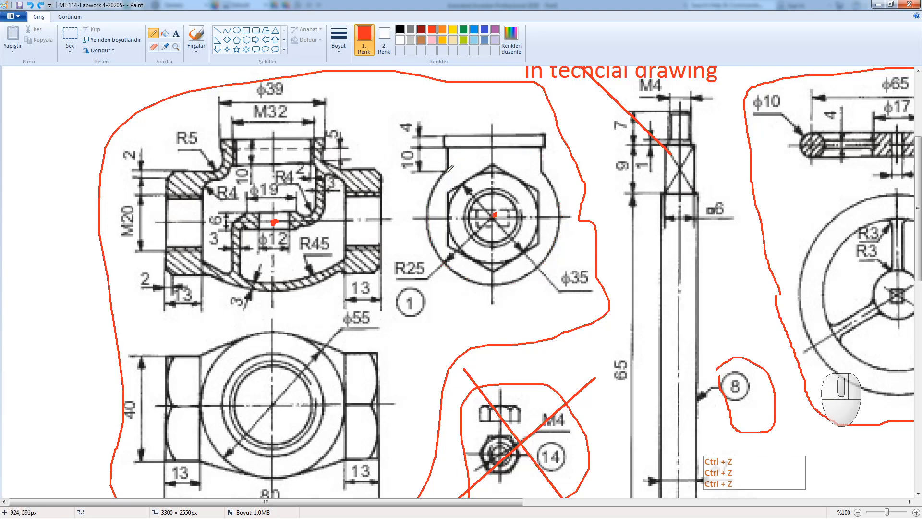
Trace in red the large circle in part 1's side view and the upper body outline between the hexagonal ends in its plan view.
{"action": "mouse_move", "coordinate": [449, 169]}
{"action": "left_mouse_down"}
{"action": "mouse_move", "coordinate": [437, 221]}
{"action": "mouse_move", "coordinate": [460, 267]}
{"action": "mouse_move", "coordinate": [551, 258]}
{"action": "mouse_move", "coordinate": [551, 182]}
{"action": "mouse_move", "coordinate": [496, 146]}
{"action": "mouse_move", "coordinate": [437, 159]}
{"action": "mouse_move", "coordinate": [439, 250]}
{"action": "mouse_move", "coordinate": [480, 284]}
{"action": "mouse_move", "coordinate": [552, 249]}
{"action": "left_mouse_up"}
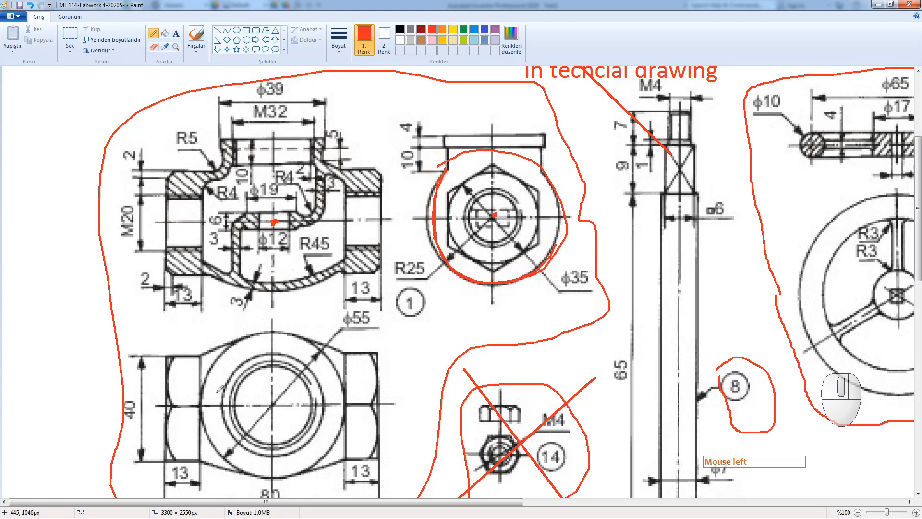
{"action": "mouse_move", "coordinate": [200, 353]}
{"action": "left_mouse_down"}
{"action": "mouse_move", "coordinate": [274, 328]}
{"action": "mouse_move", "coordinate": [336, 350]}
{"action": "left_mouse_up"}
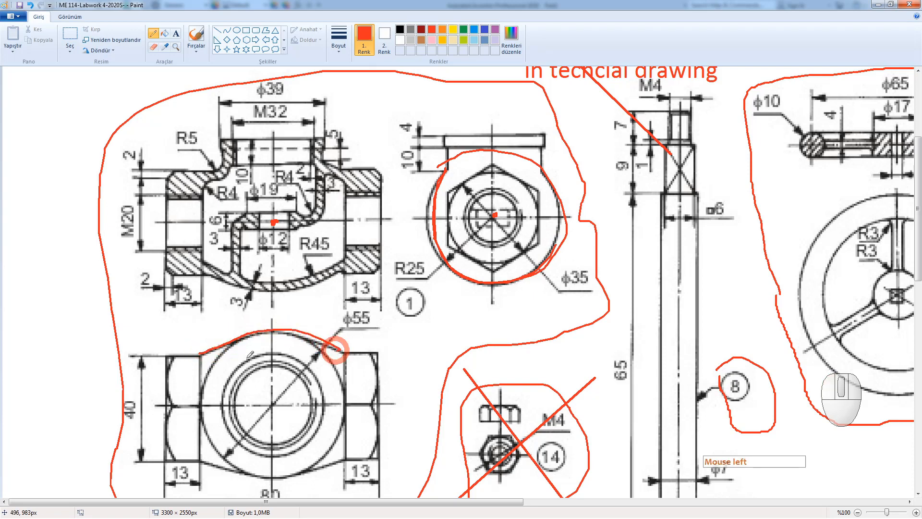
{"action": "left_click_drag", "start_coordinate": [200, 352], "coordinate": [176, 332]}
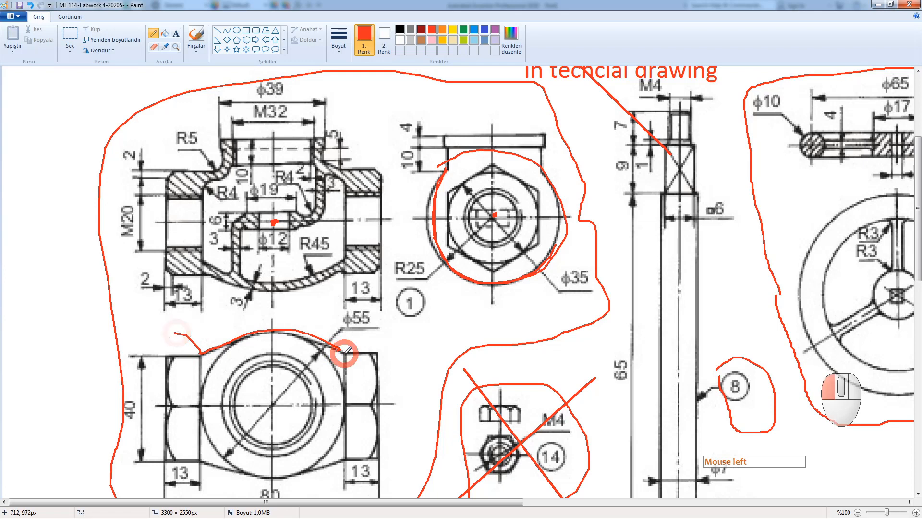
{"action": "mouse_move", "coordinate": [344, 353]}
{"action": "left_mouse_down"}
{"action": "mouse_move", "coordinate": [351, 340]}
{"action": "mouse_move", "coordinate": [382, 331]}
{"action": "left_mouse_up"}
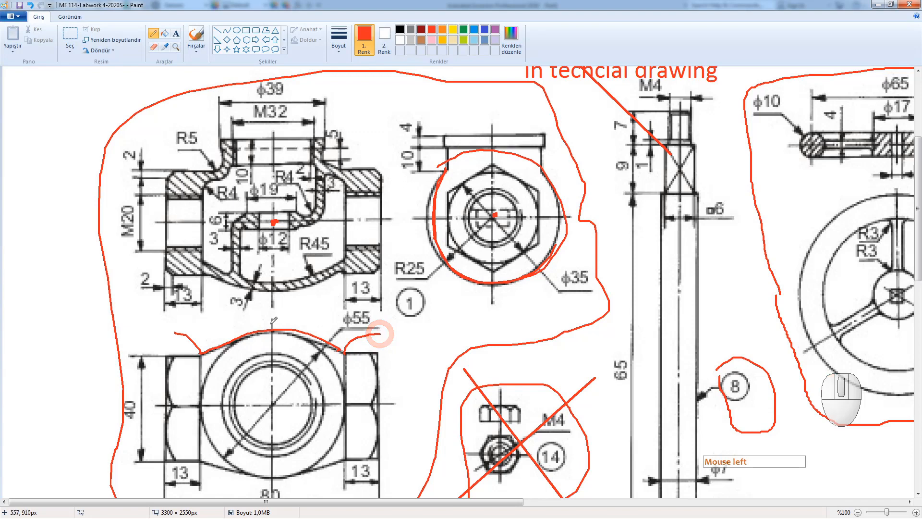
Draw a red vertical line through the centre of the φ55 circle in the plan view and retrace the large side-view circle.
{"action": "left_click", "coordinate": [205, 347]}
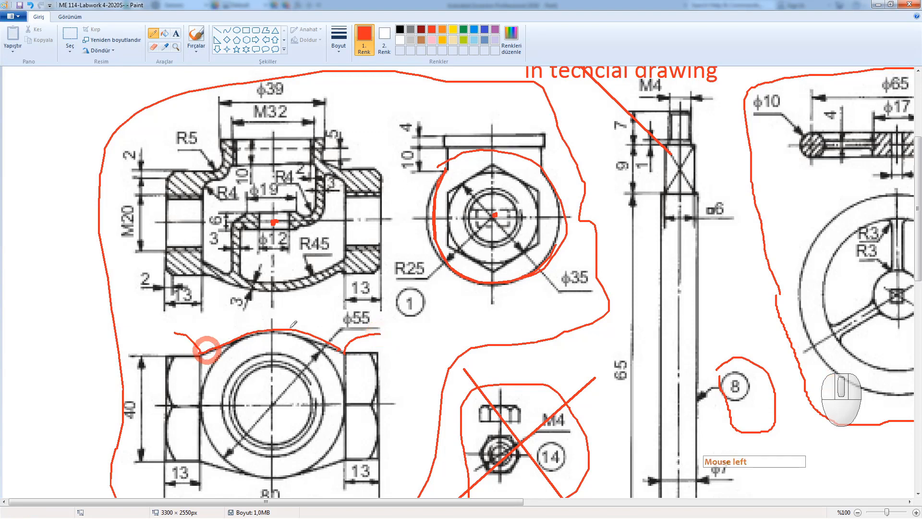
{"action": "left_click", "coordinate": [321, 342]}
{"action": "left_click", "coordinate": [267, 329]}
{"action": "mouse_move", "coordinate": [270, 326]}
{"action": "left_mouse_down"}
{"action": "mouse_move", "coordinate": [274, 478]}
{"action": "mouse_move", "coordinate": [276, 416]}
{"action": "left_mouse_up"}
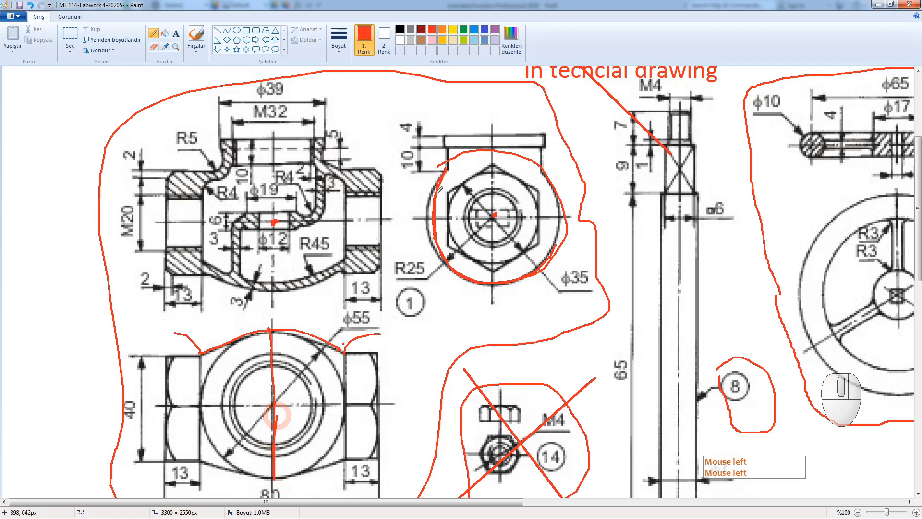
{"action": "mouse_move", "coordinate": [432, 194]}
{"action": "left_mouse_down"}
{"action": "mouse_move", "coordinate": [436, 155]}
{"action": "mouse_move", "coordinate": [510, 144]}
{"action": "mouse_move", "coordinate": [564, 212]}
{"action": "mouse_move", "coordinate": [500, 290]}
{"action": "left_mouse_up"}
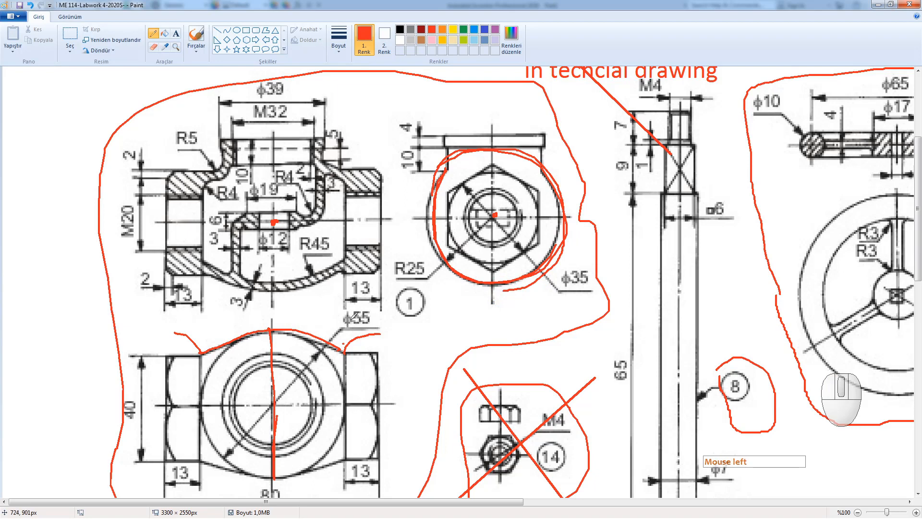
Circle the φ55 dimension in red and cross out the R25 dimension.
{"action": "mouse_move", "coordinate": [338, 313]}
{"action": "left_mouse_down"}
{"action": "mouse_move", "coordinate": [342, 326]}
{"action": "mouse_move", "coordinate": [375, 321]}
{"action": "mouse_move", "coordinate": [346, 311]}
{"action": "left_mouse_up"}
{"action": "mouse_move", "coordinate": [426, 261]}
{"action": "left_mouse_down"}
{"action": "mouse_move", "coordinate": [403, 255]}
{"action": "mouse_move", "coordinate": [397, 282]}
{"action": "mouse_move", "coordinate": [430, 272]}
{"action": "mouse_move", "coordinate": [402, 266]}
{"action": "mouse_move", "coordinate": [430, 264]}
{"action": "mouse_move", "coordinate": [398, 276]}
{"action": "mouse_move", "coordinate": [419, 272]}
{"action": "mouse_move", "coordinate": [404, 278]}
{"action": "mouse_move", "coordinate": [399, 254]}
{"action": "mouse_move", "coordinate": [434, 281]}
{"action": "mouse_move", "coordinate": [418, 244]}
{"action": "mouse_move", "coordinate": [417, 277]}
{"action": "mouse_move", "coordinate": [393, 269]}
{"action": "mouse_move", "coordinate": [430, 265]}
{"action": "left_mouse_up"}
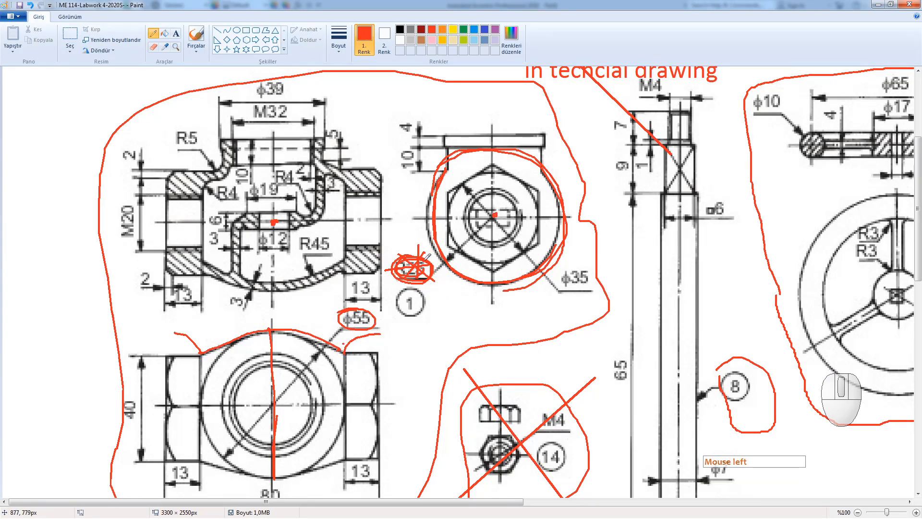
Mark in red the centre, edge points and vertical centre line of part 1's side view, then shade its lower circle quadrant.
{"action": "left_click", "coordinate": [426, 216]}
{"action": "left_click", "coordinate": [495, 214]}
{"action": "left_click_drag", "start_coordinate": [490, 134], "coordinate": [489, 216]}
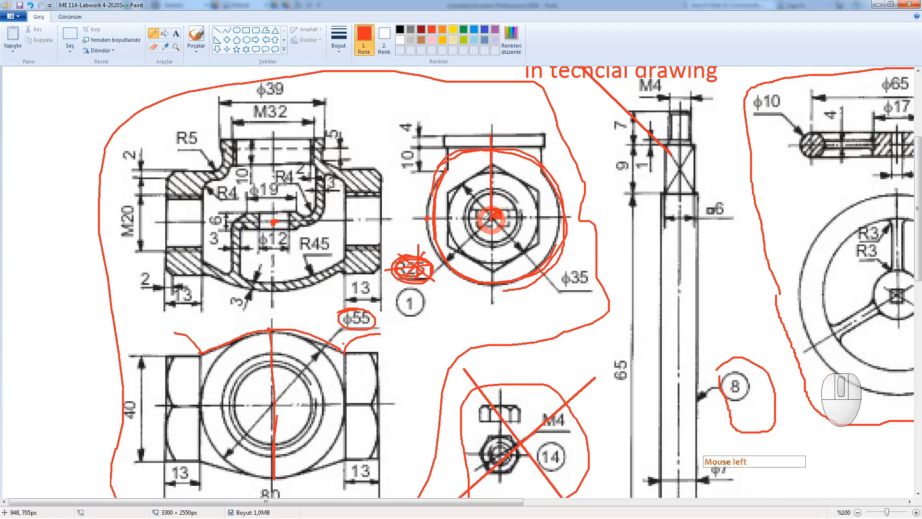
{"action": "left_click", "coordinate": [428, 216]}
{"action": "left_click", "coordinate": [428, 217]}
{"action": "left_click", "coordinate": [429, 217]}
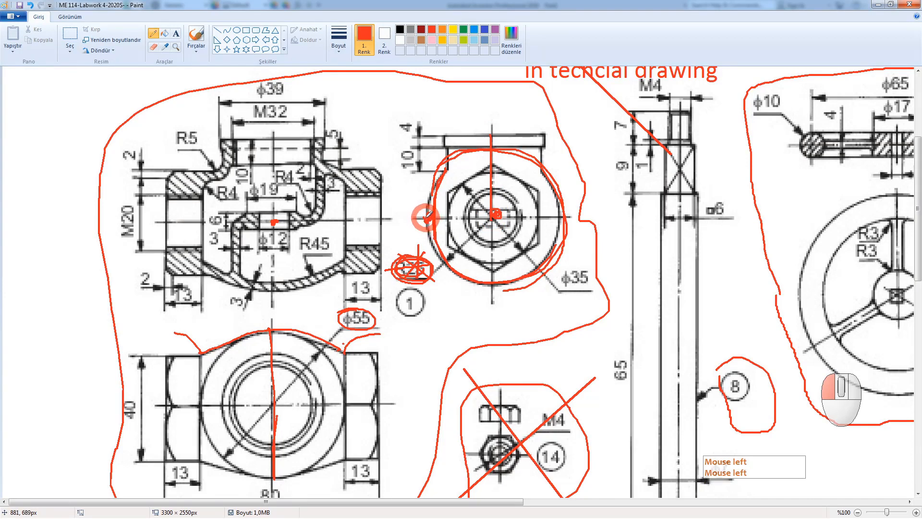
{"action": "left_click", "coordinate": [493, 284]}
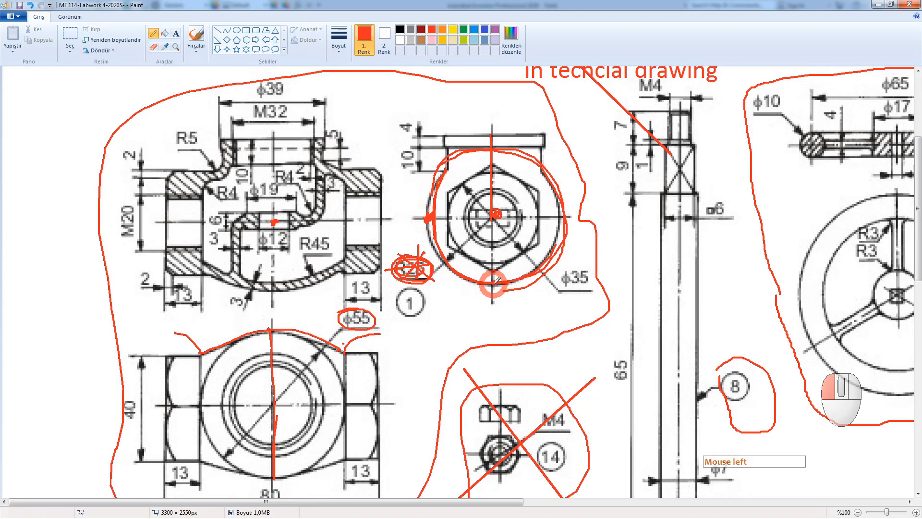
{"action": "left_click", "coordinate": [274, 288]}
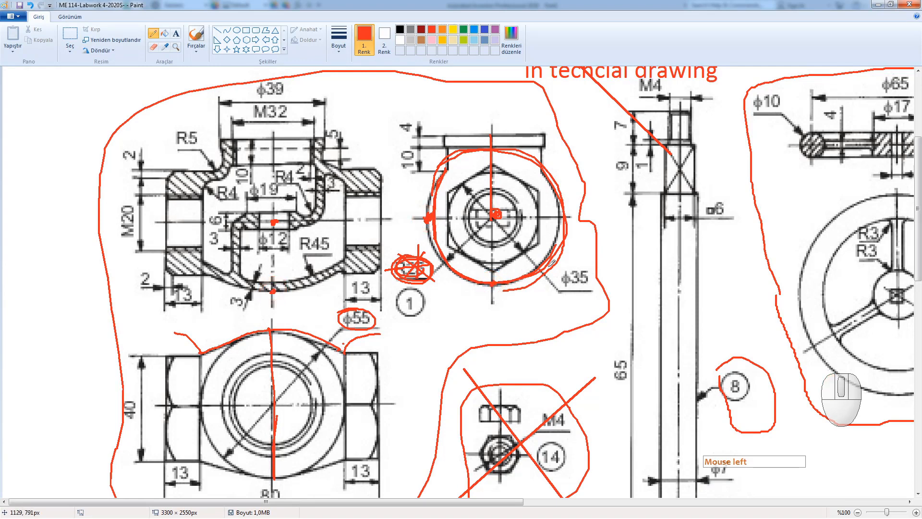
{"action": "mouse_move", "coordinate": [427, 219]}
{"action": "left_mouse_down"}
{"action": "mouse_move", "coordinate": [458, 261]}
{"action": "mouse_move", "coordinate": [496, 272]}
{"action": "mouse_move", "coordinate": [480, 277]}
{"action": "mouse_move", "coordinate": [427, 222]}
{"action": "mouse_move", "coordinate": [473, 285]}
{"action": "mouse_move", "coordinate": [499, 279]}
{"action": "left_mouse_up"}
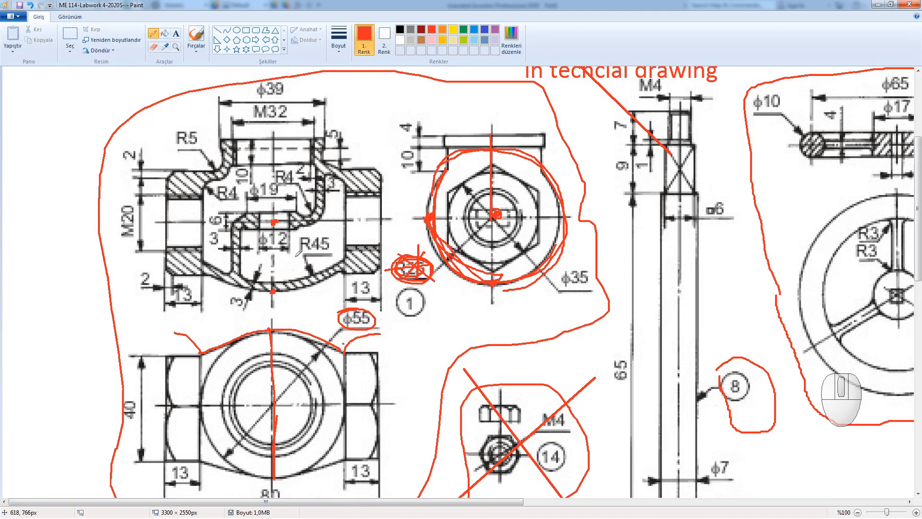
Circle the R45 dimension in red, draw radius lines in the section and side views, and trace the section's lower body arc.
{"action": "mouse_move", "coordinate": [331, 228]}
{"action": "left_mouse_down"}
{"action": "mouse_move", "coordinate": [295, 237]}
{"action": "mouse_move", "coordinate": [310, 252]}
{"action": "mouse_move", "coordinate": [334, 238]}
{"action": "mouse_move", "coordinate": [303, 241]}
{"action": "mouse_move", "coordinate": [342, 240]}
{"action": "mouse_move", "coordinate": [293, 243]}
{"action": "mouse_move", "coordinate": [339, 235]}
{"action": "mouse_move", "coordinate": [330, 228]}
{"action": "left_mouse_up"}
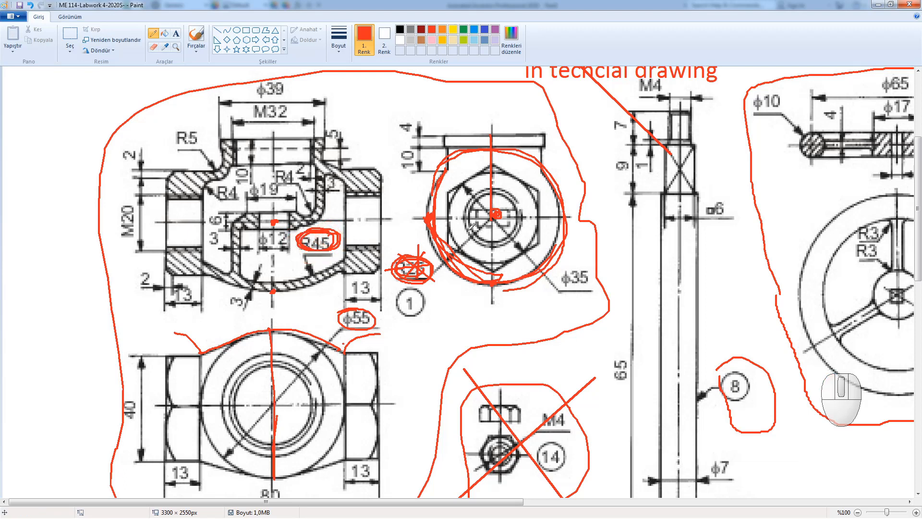
{"action": "left_click_drag", "start_coordinate": [497, 217], "coordinate": [485, 253]}
{"action": "mouse_move", "coordinate": [422, 221]}
{"action": "left_mouse_down"}
{"action": "mouse_move", "coordinate": [449, 262]}
{"action": "mouse_move", "coordinate": [552, 253]}
{"action": "left_mouse_up"}
{"action": "left_click_drag", "start_coordinate": [274, 222], "coordinate": [274, 289]}
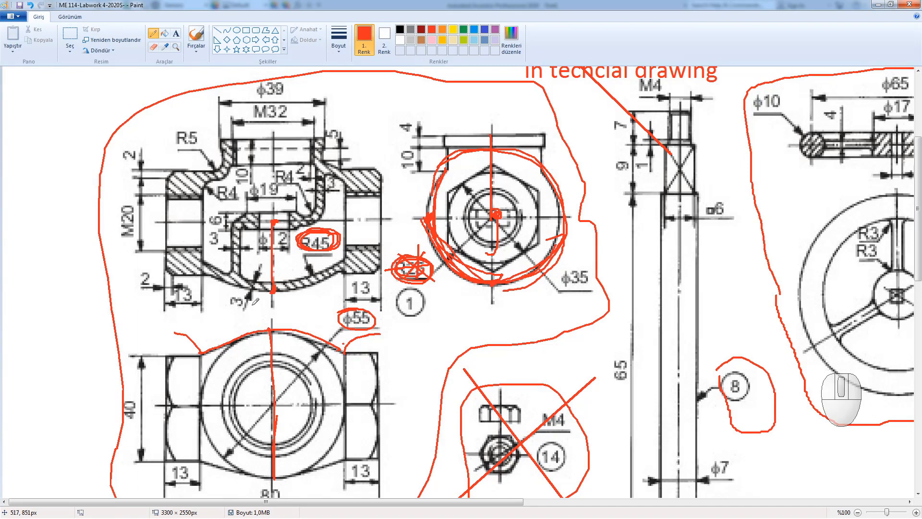
{"action": "mouse_move", "coordinate": [355, 254]}
{"action": "left_mouse_down"}
{"action": "mouse_move", "coordinate": [307, 283]}
{"action": "mouse_move", "coordinate": [225, 271]}
{"action": "mouse_move", "coordinate": [197, 253]}
{"action": "mouse_move", "coordinate": [354, 252]}
{"action": "mouse_move", "coordinate": [317, 279]}
{"action": "mouse_move", "coordinate": [194, 254]}
{"action": "mouse_move", "coordinate": [288, 287]}
{"action": "mouse_move", "coordinate": [349, 253]}
{"action": "mouse_move", "coordinate": [327, 276]}
{"action": "mouse_move", "coordinate": [185, 256]}
{"action": "mouse_move", "coordinate": [307, 293]}
{"action": "left_mouse_up"}
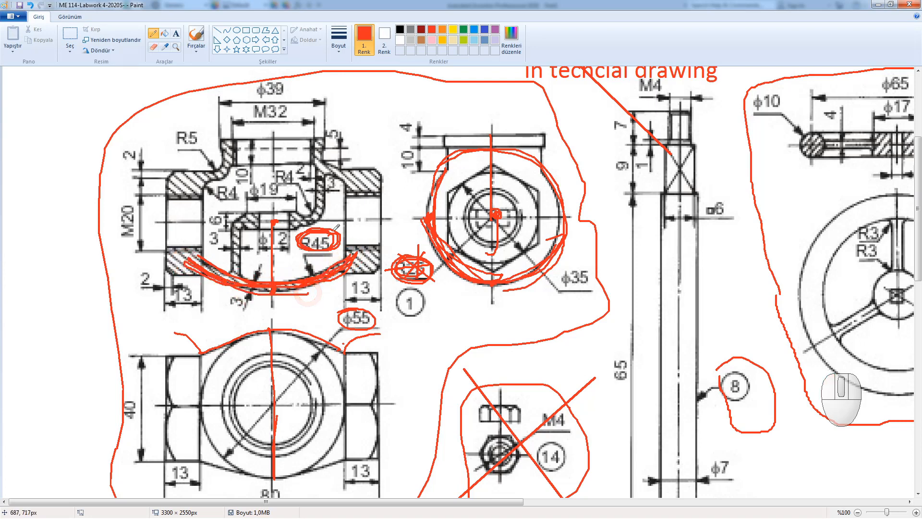
Undo the red explanatory markings on part 1's views and switch back to the part model in Inventor.
{"action": "key", "text": "ctrl+z"}
{"action": "key", "text": "ctrl+z"}
{"action": "key", "text": "ctrl+z"}
{"action": "key", "text": "ctrl+z"}
{"action": "key", "text": "ctrl+z"}
{"action": "key", "text": "ctrl+z"}
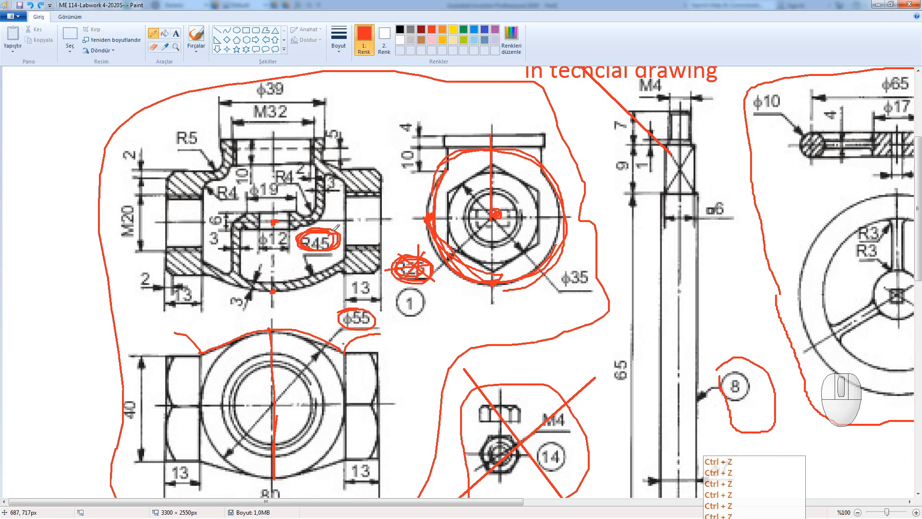
{"action": "key", "text": "ctrl+z"}
{"action": "key", "text": "ctrl+z"}
{"action": "key", "text": "ctrl+z"}
{"action": "key", "text": "ctrl+z"}
{"action": "key", "text": "ctrl+z"}
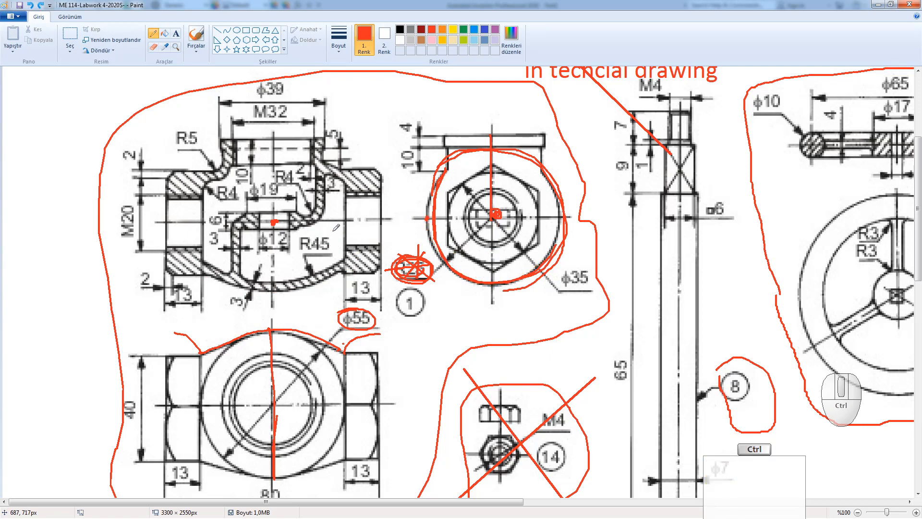
{"action": "key", "text": "ctrl+z"}
{"action": "key", "text": "ctrl+z"}
{"action": "key", "text": "ctrl+z"}
{"action": "key", "text": "ctrl+z"}
{"action": "key", "text": "ctrl+z"}
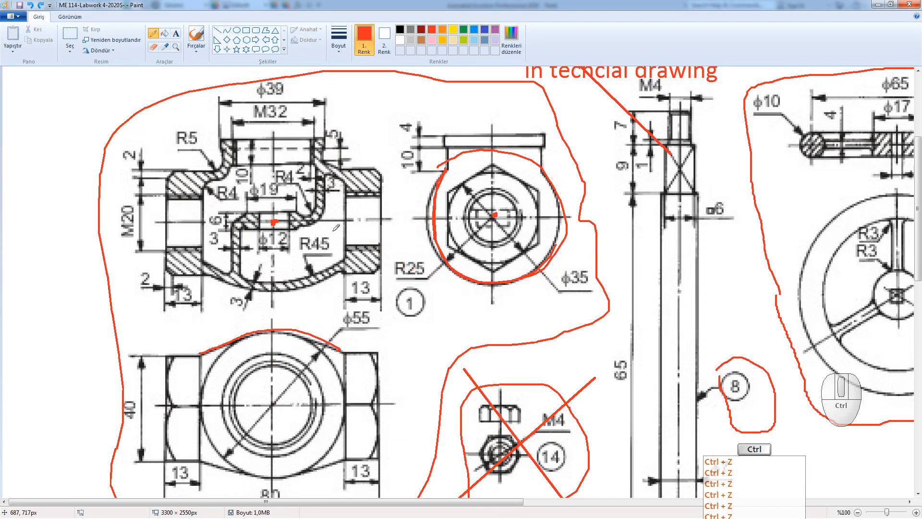
{"action": "key", "text": "ctrl+z"}
{"action": "key", "text": "ctrl+z"}
{"action": "key", "text": "ctrl+z"}
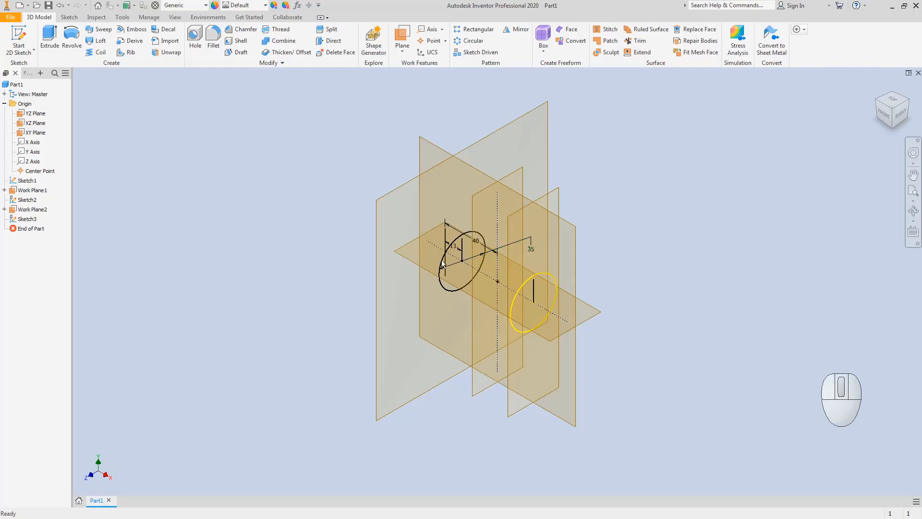
Start a new 2D sketch on the XZ plane.
{"action": "left_click", "coordinate": [187, 175]}
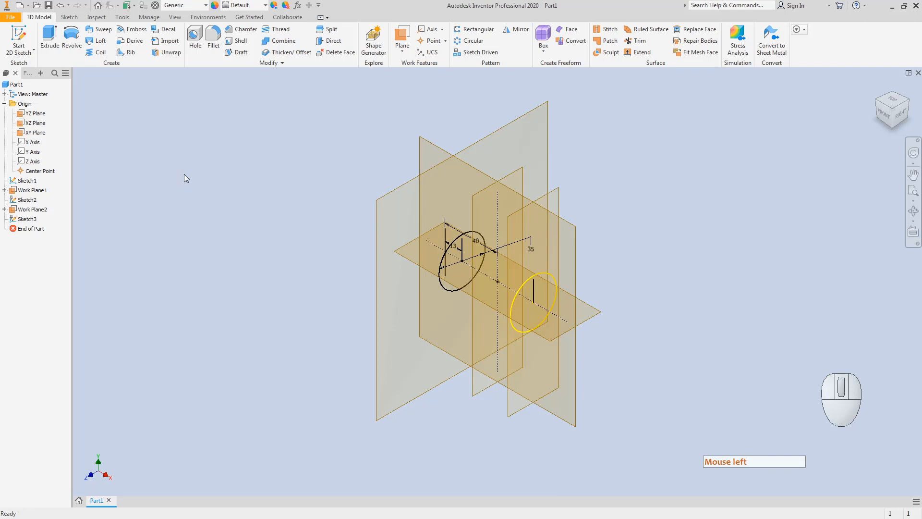
{"action": "left_click_drag", "start_coordinate": [35, 132], "coordinate": [413, 284]}
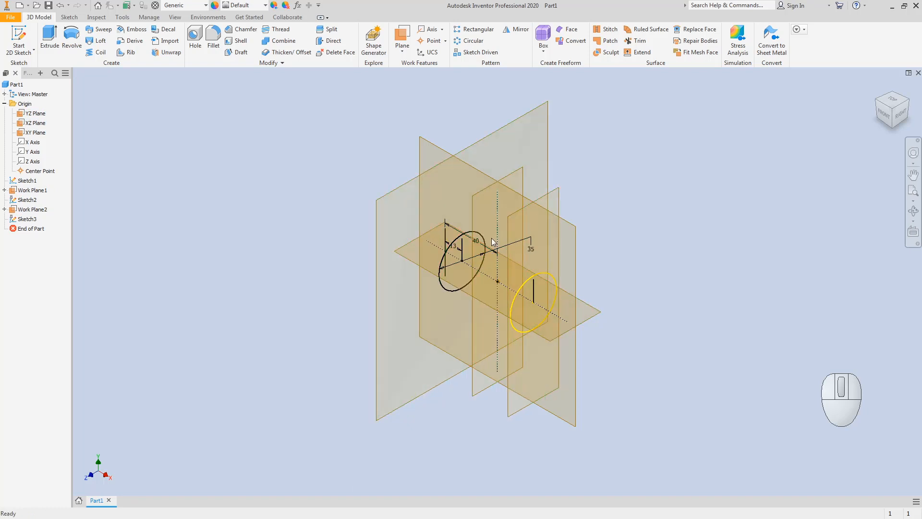
{"action": "left_click", "coordinate": [30, 123]}
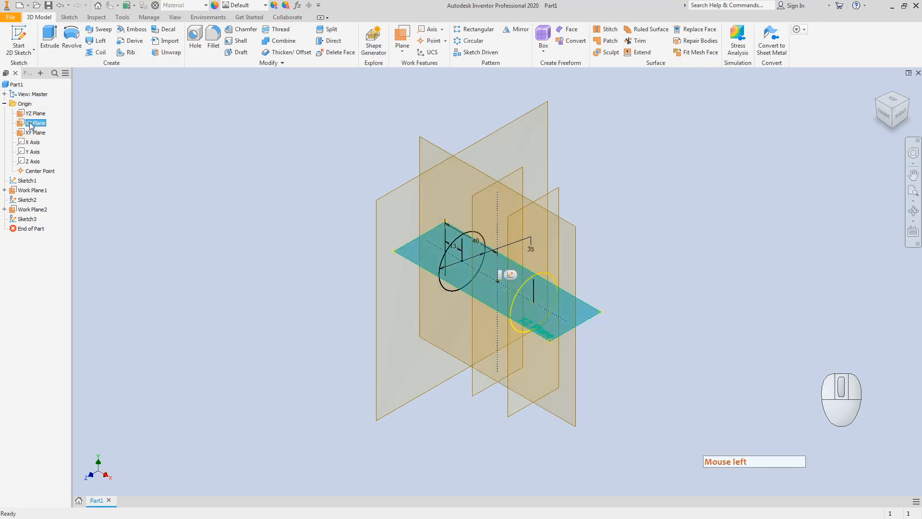
{"action": "left_click", "coordinate": [19, 34]}
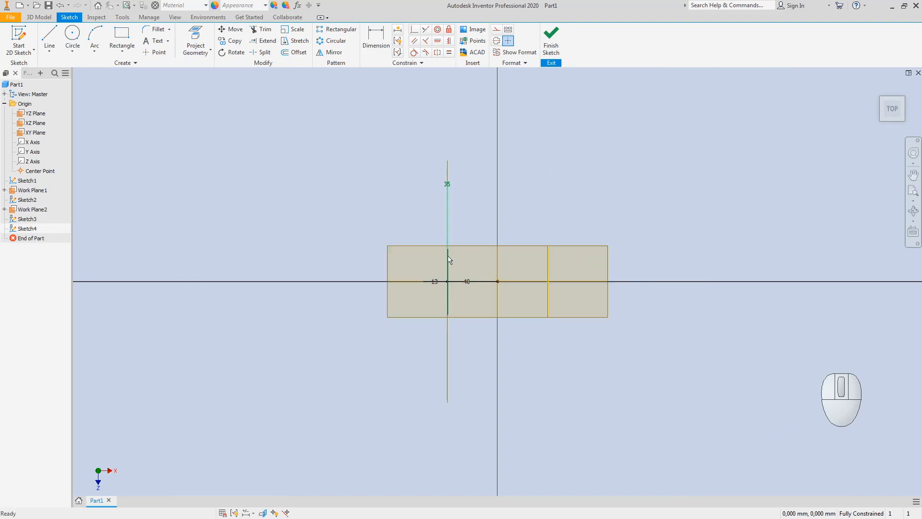
Sketch a circle about 37 mm in diameter centred on the origin.
{"action": "left_click", "coordinate": [901, 101]}
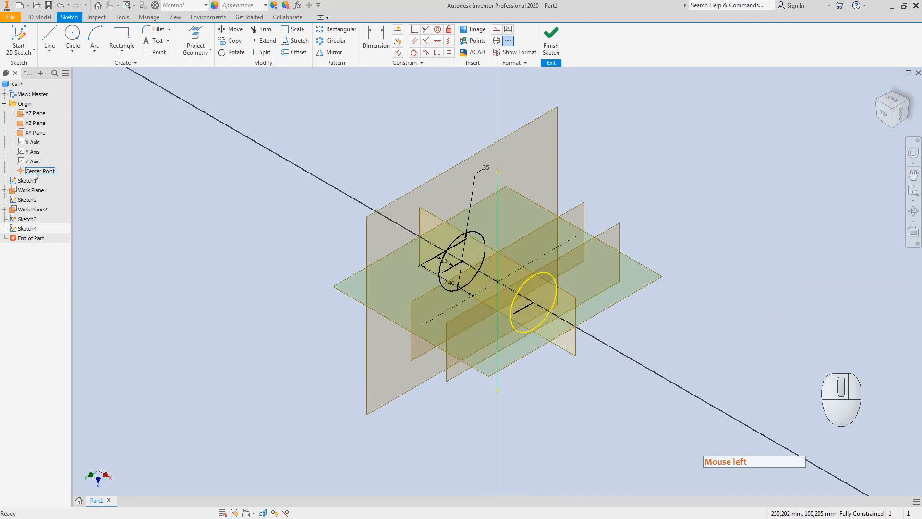
{"action": "left_click", "coordinate": [76, 34]}
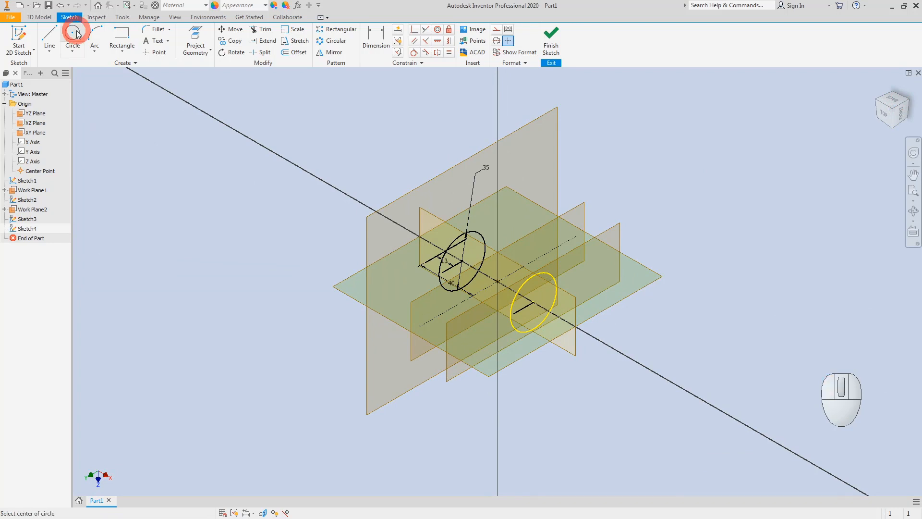
{"action": "left_click", "coordinate": [885, 117]}
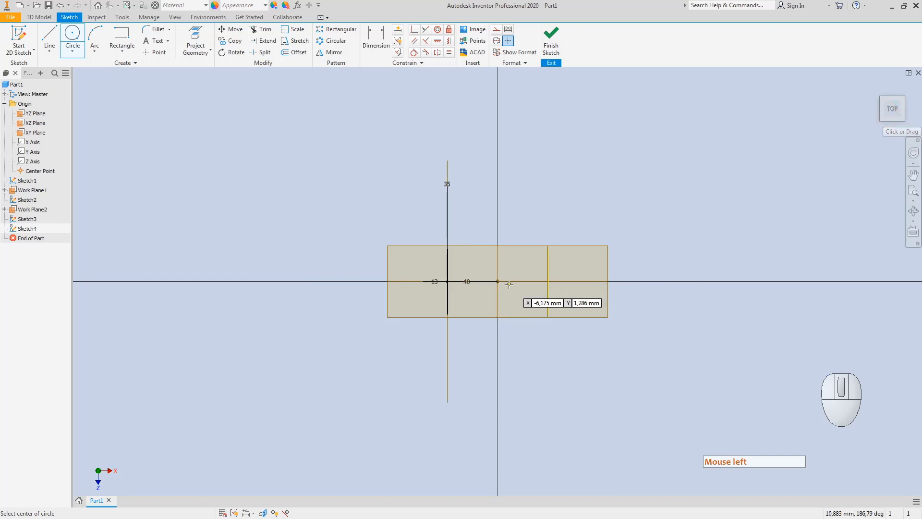
{"action": "left_click", "coordinate": [498, 281]}
{"action": "left_click", "coordinate": [515, 311]}
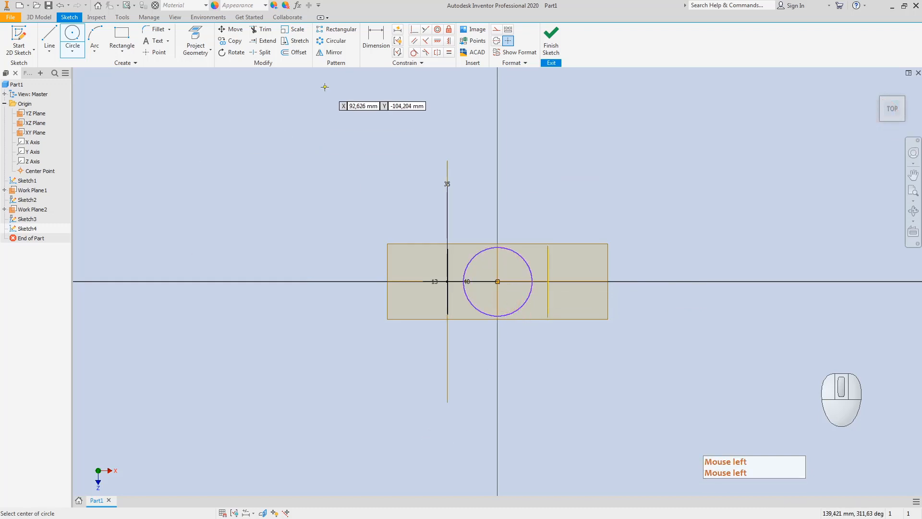
Project the dimensioned 35 mm end circle into the sketch and convert the projected line to construction geometry.
{"action": "left_click", "coordinate": [903, 100]}
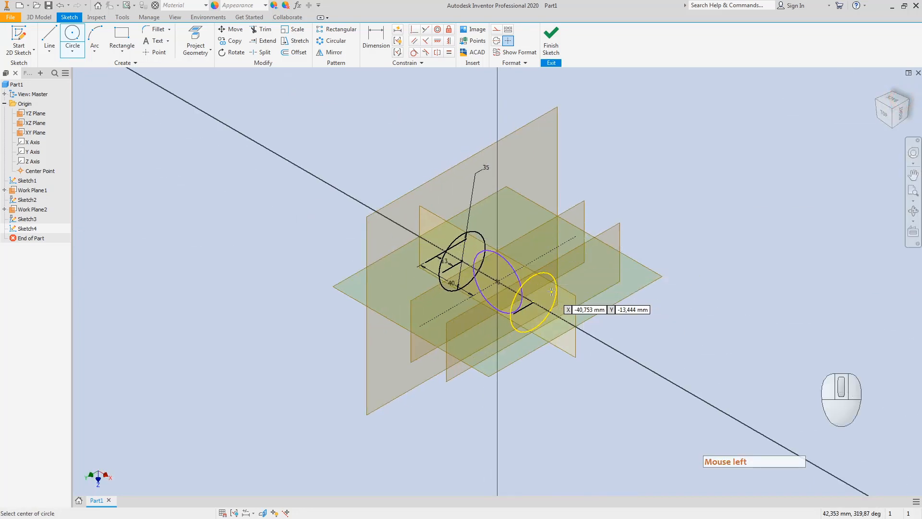
{"action": "left_click", "coordinate": [195, 37]}
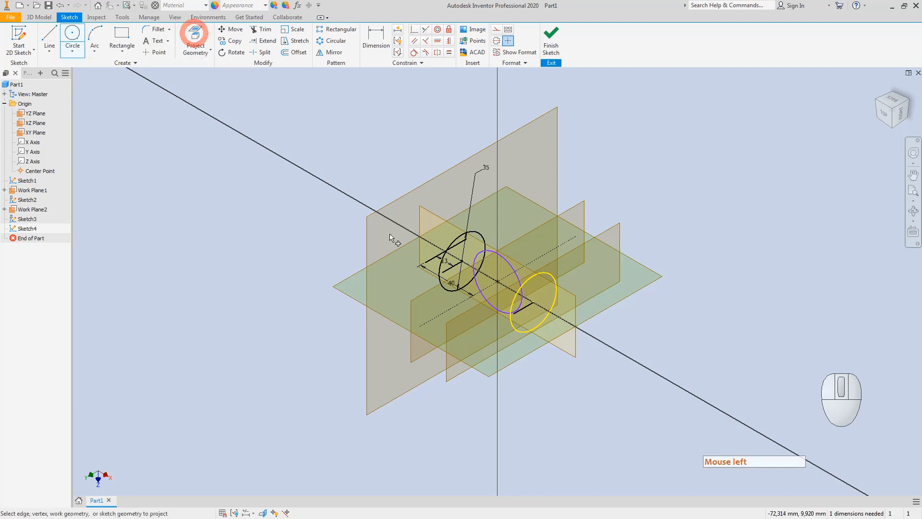
{"action": "left_click", "coordinate": [453, 241]}
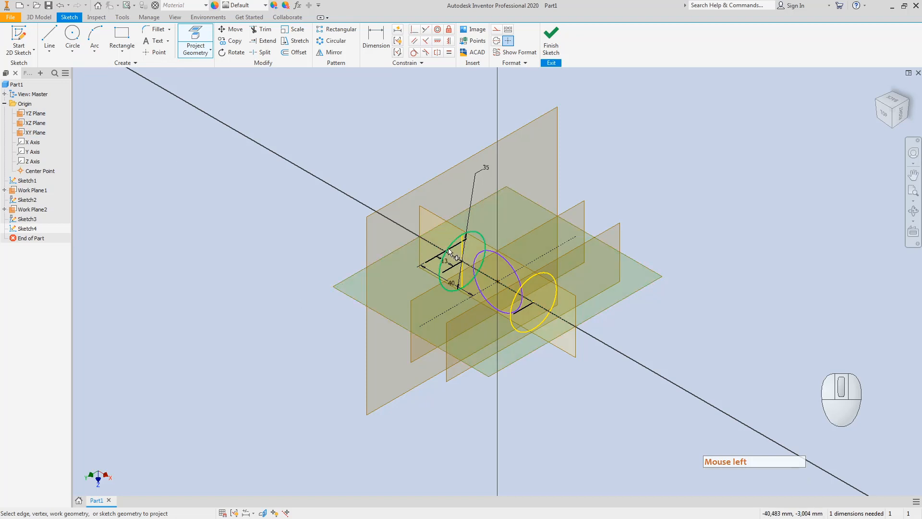
{"action": "left_click", "coordinate": [450, 250]}
{"action": "key", "text": "Escape"}
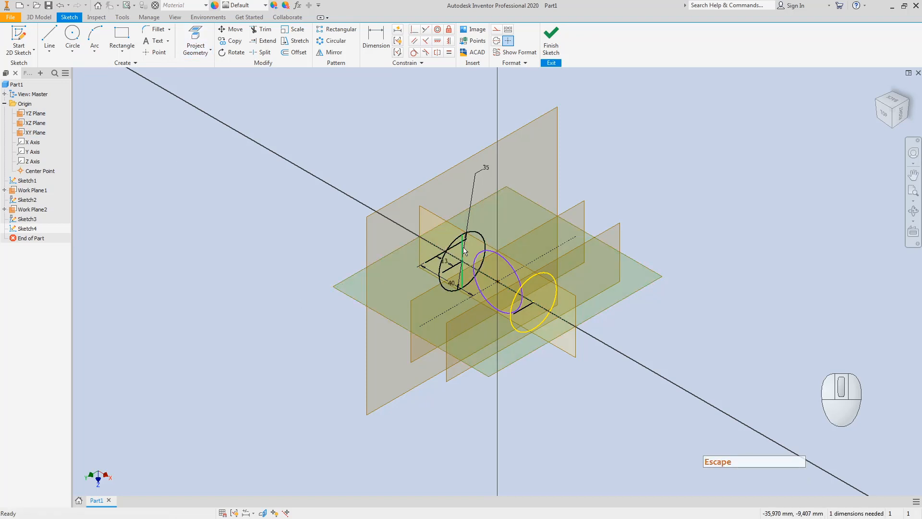
{"action": "right_click", "coordinate": [464, 250]}
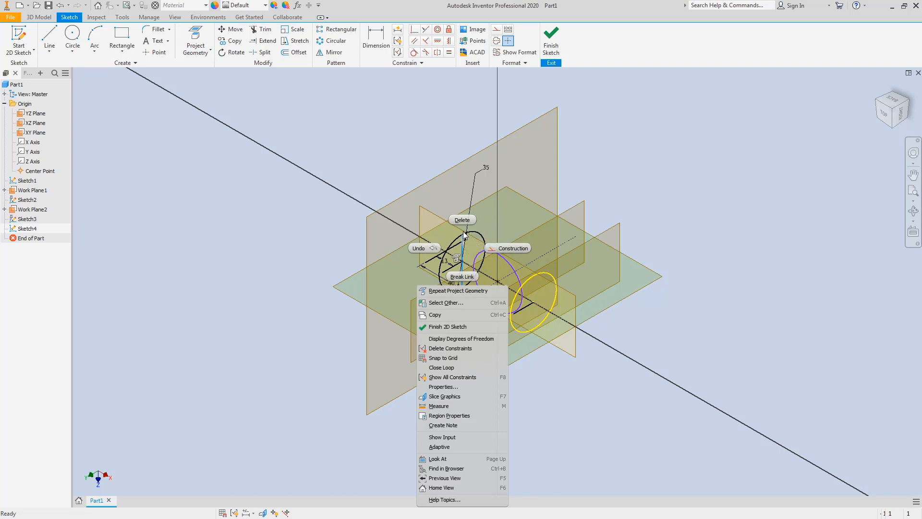
{"action": "left_click", "coordinate": [500, 248]}
{"action": "left_click", "coordinate": [702, 271]}
{"action": "key", "text": "Escape"}
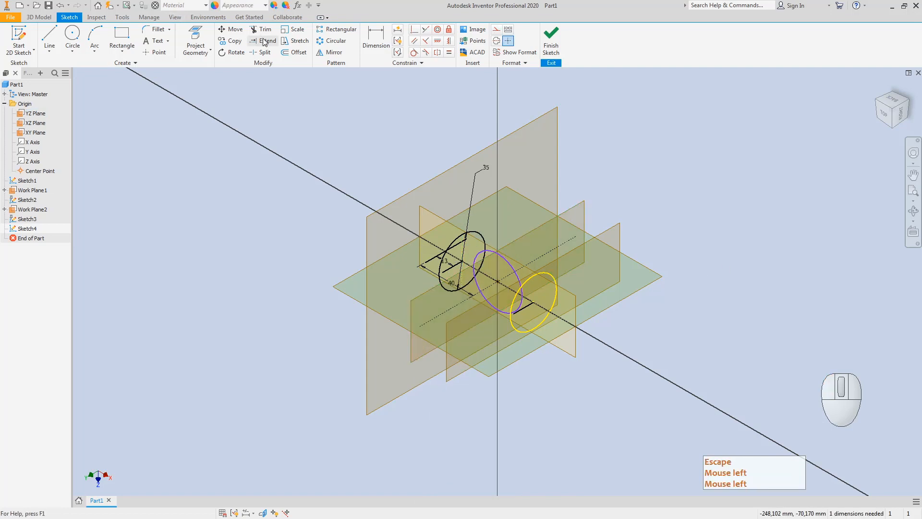
Project the opposite end circle into the sketch and convert its projected line to construction geometry.
{"action": "left_click", "coordinate": [210, 39]}
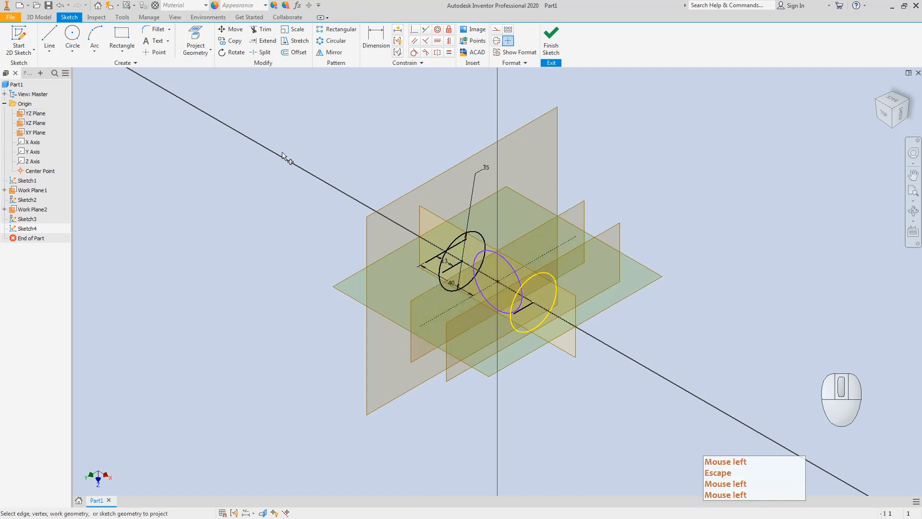
{"action": "left_click", "coordinate": [526, 281]}
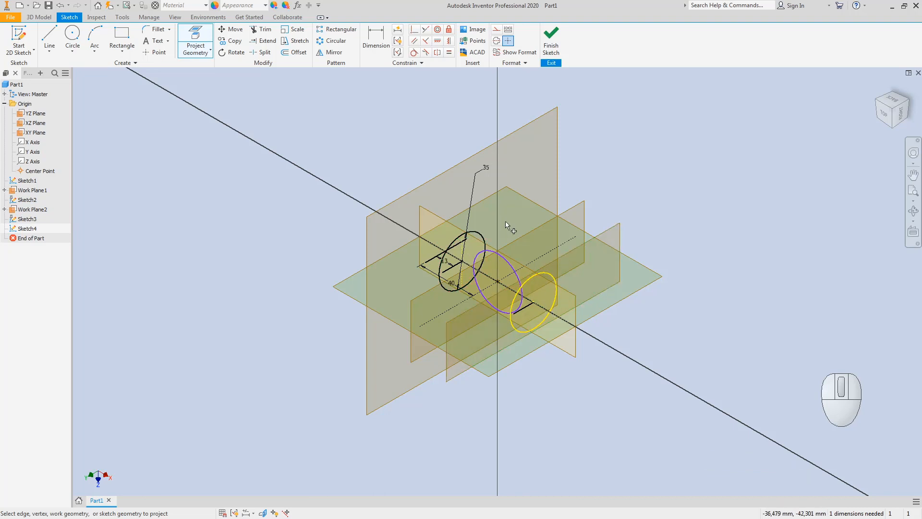
{"action": "left_click", "coordinate": [527, 281]}
{"action": "key", "text": "Escape"}
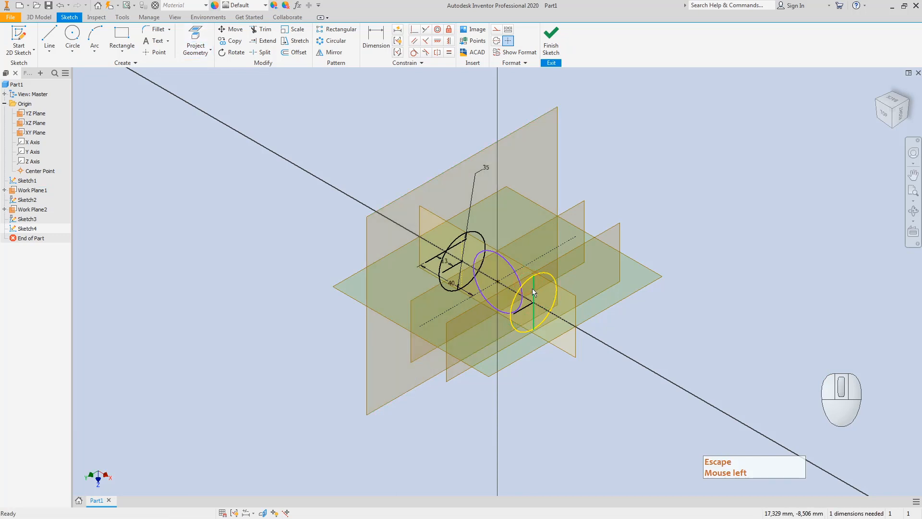
{"action": "right_click", "coordinate": [531, 288]}
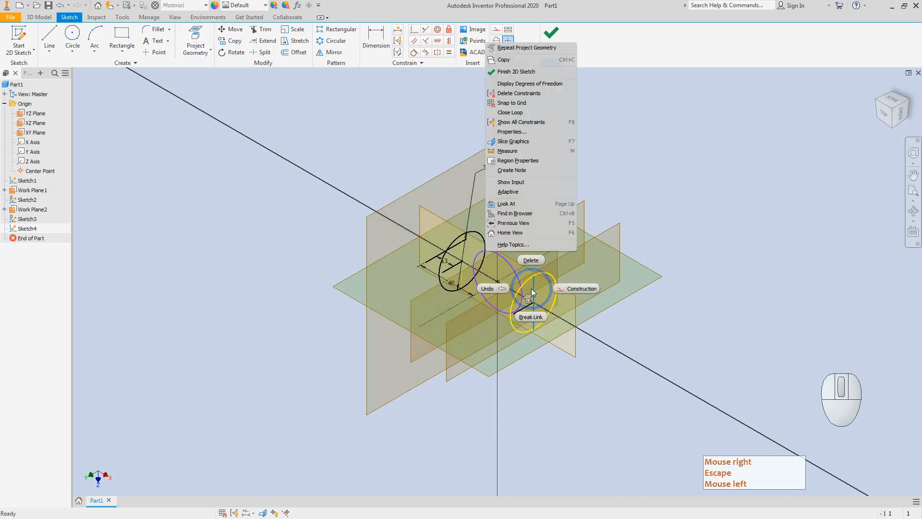
{"action": "left_click", "coordinate": [567, 290]}
{"action": "left_click", "coordinate": [731, 259]}
{"action": "key", "text": "Escape"}
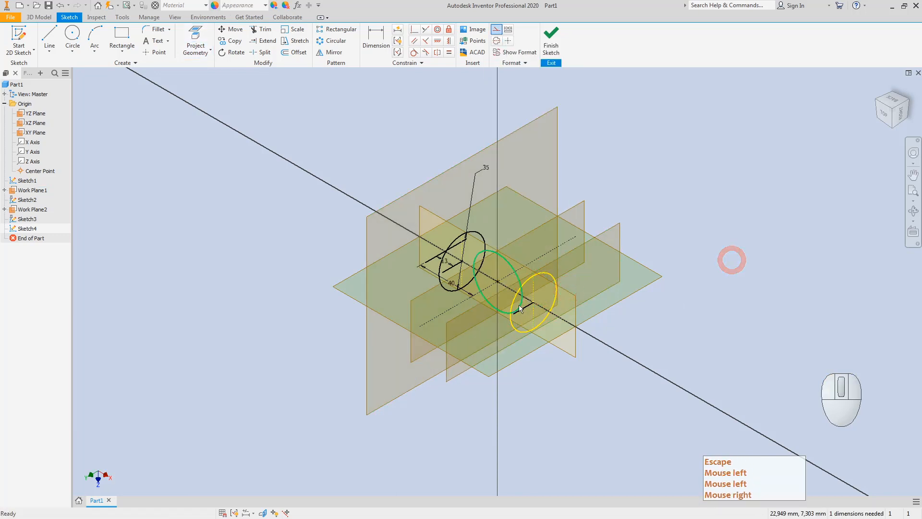
{"action": "key", "text": "Escape"}
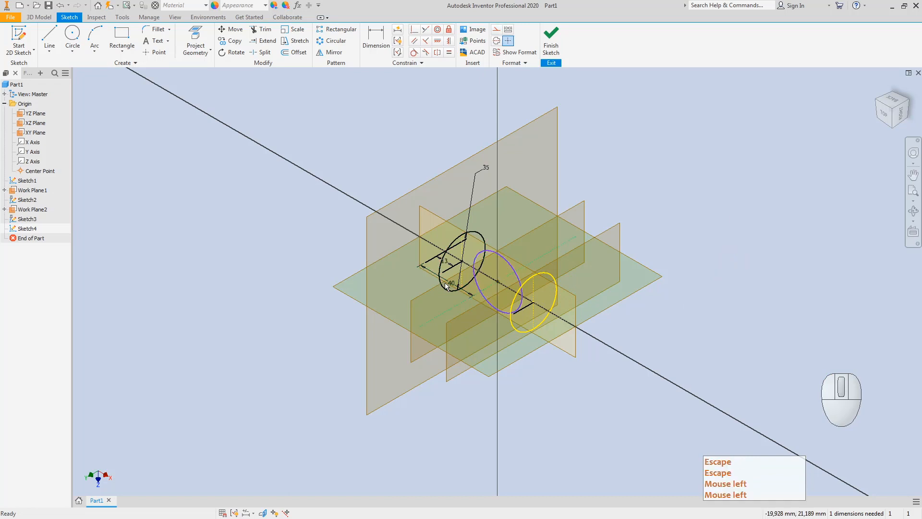
Dimension the middle circle centred on the origin with a diameter of 55 mm.
{"action": "left_click", "coordinate": [883, 116]}
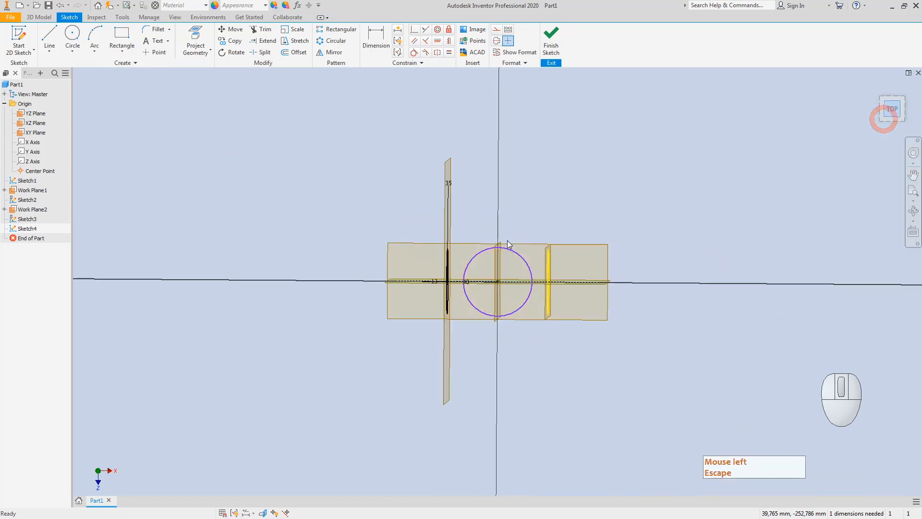
{"action": "left_click", "coordinate": [376, 35]}
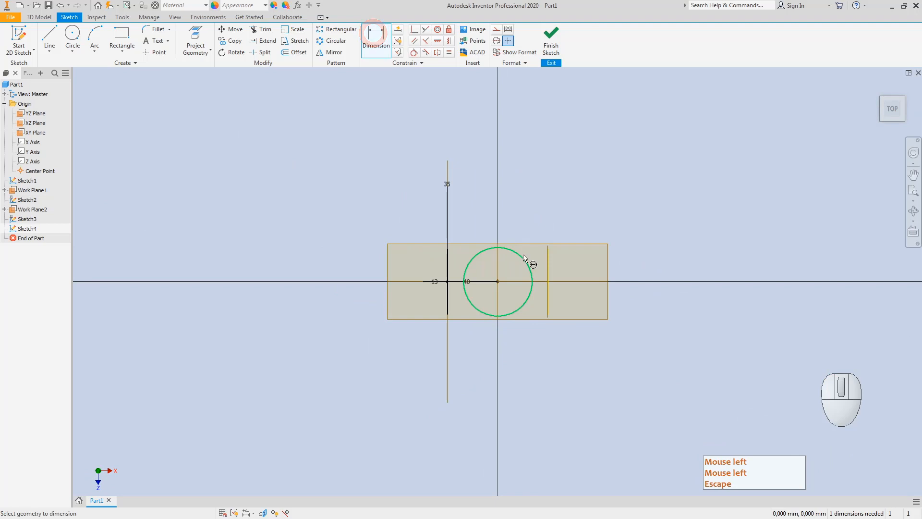
{"action": "left_click", "coordinate": [523, 258]}
{"action": "left_click", "coordinate": [523, 216]}
{"action": "type", "text": "5"}
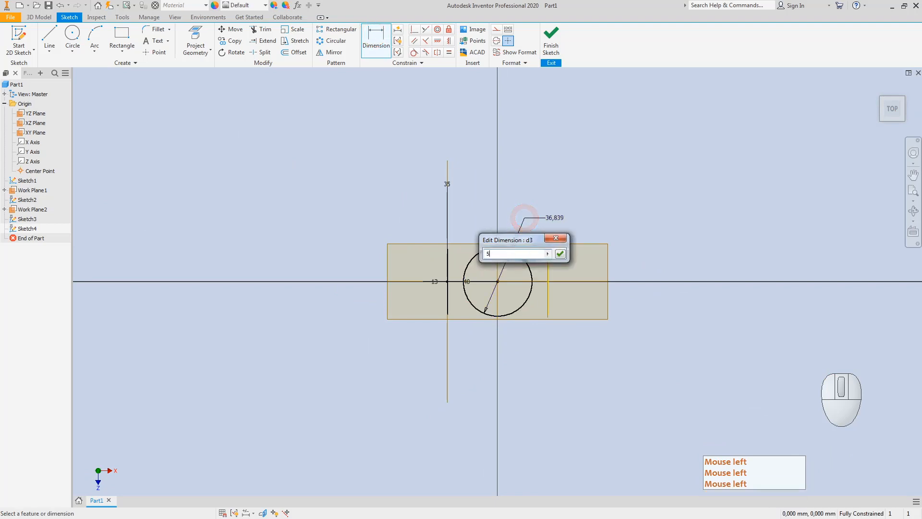
{"action": "type", "text": "5"}
{"action": "key", "text": "Return"}
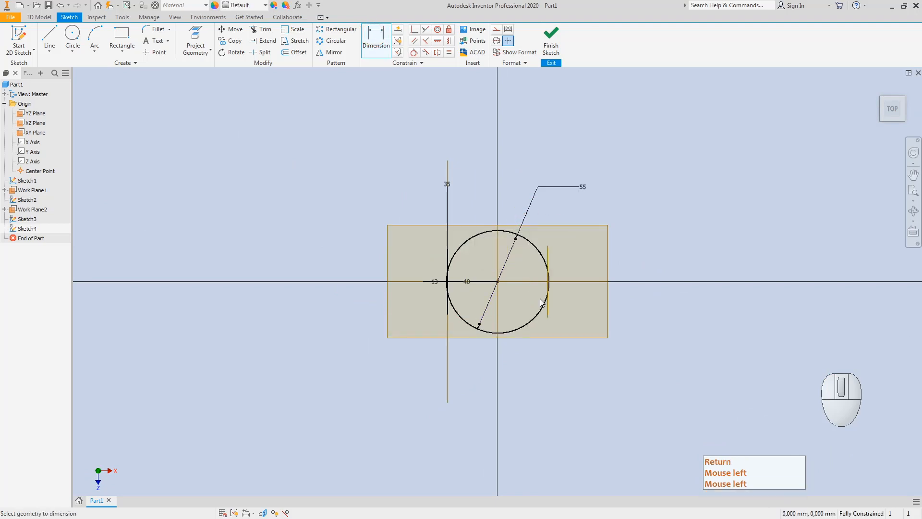
Draw an oblique line about 60 mm long from the upper end of the dimensioned 35 mm circle's projection, crossing above the 55 mm circle.
{"action": "left_click", "coordinate": [48, 35]}
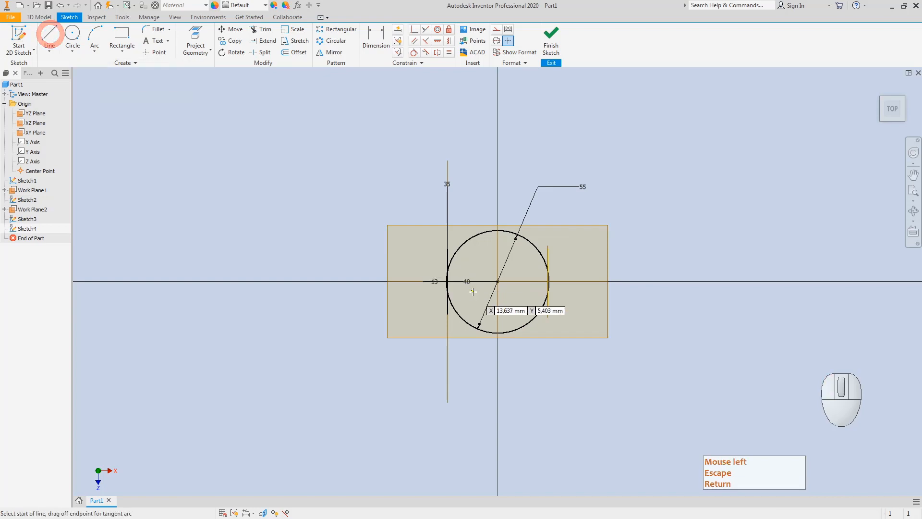
{"action": "left_click", "coordinate": [880, 99]}
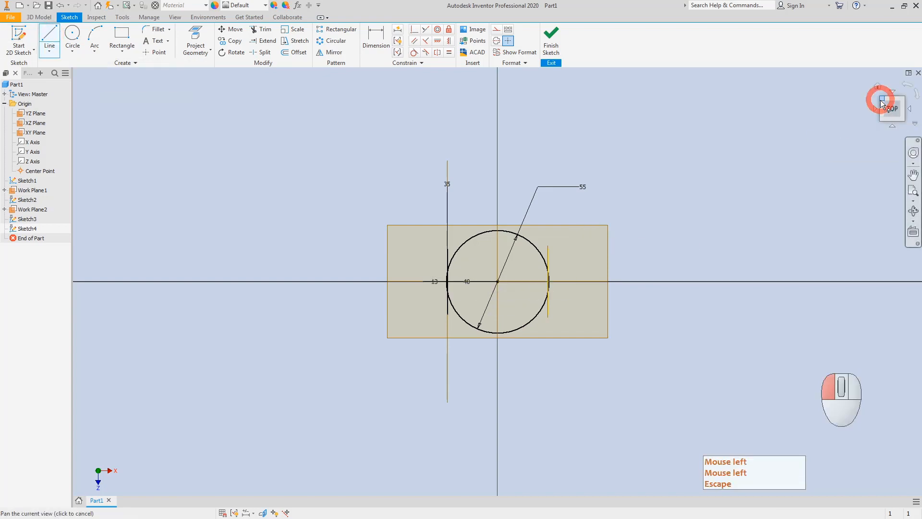
{"action": "scroll", "coordinate": [453, 279], "scroll_direction": "up", "scroll_amount": 5}
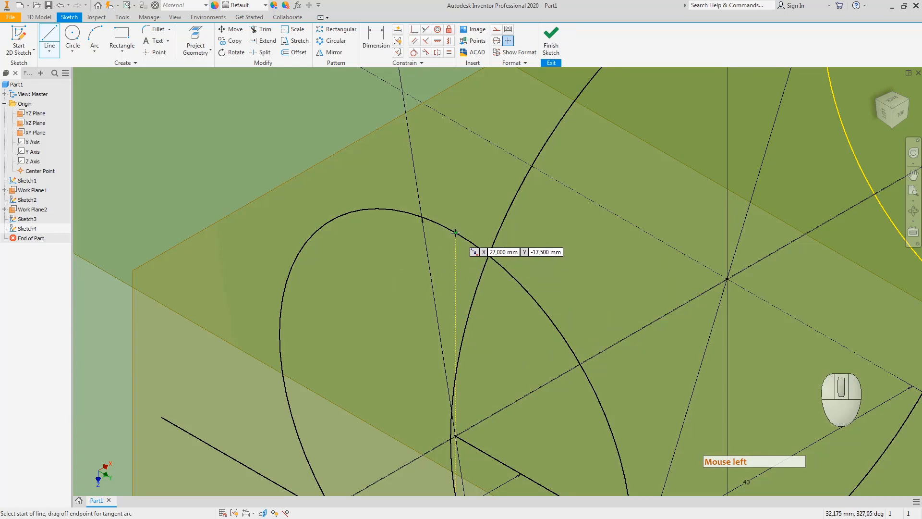
{"action": "left_click_drag", "start_coordinate": [455, 234], "coordinate": [438, 298]}
{"action": "scroll", "coordinate": [437, 298], "scroll_direction": "down", "scroll_amount": 3}
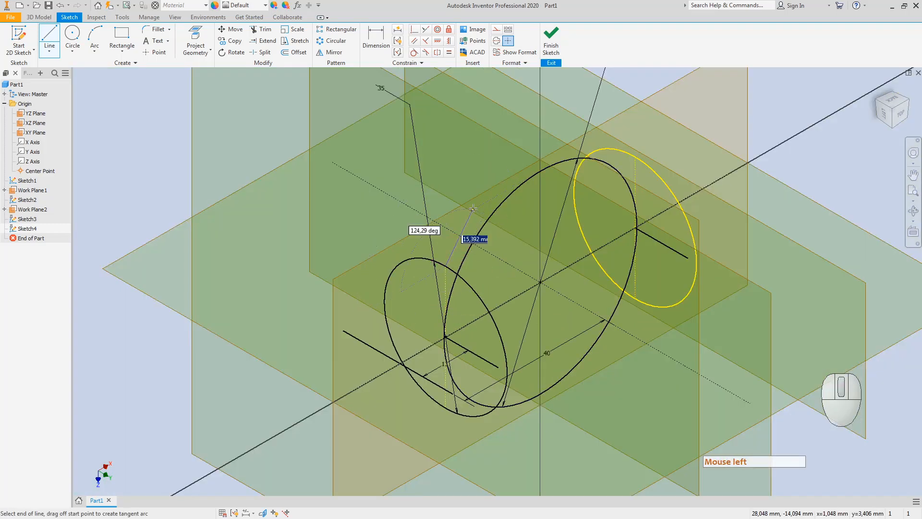
{"action": "scroll", "coordinate": [433, 278], "scroll_direction": "down", "scroll_amount": 5}
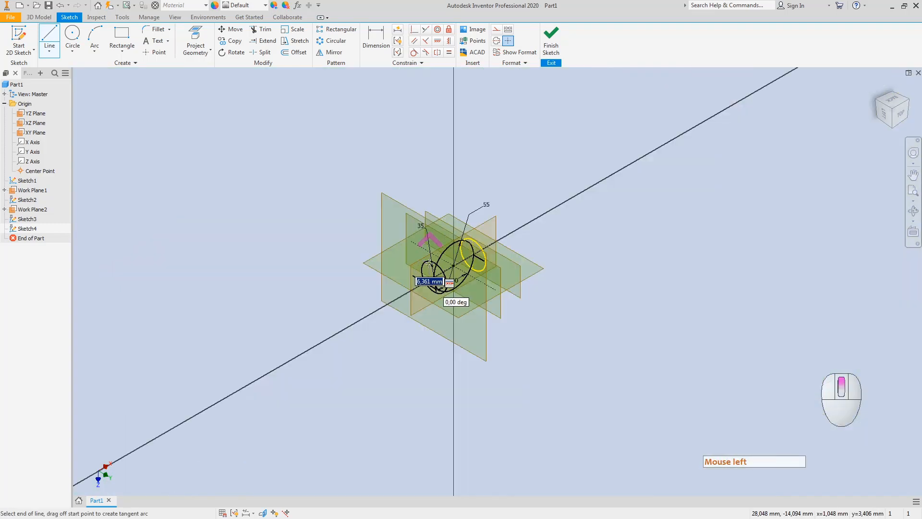
{"action": "left_click", "coordinate": [899, 117]}
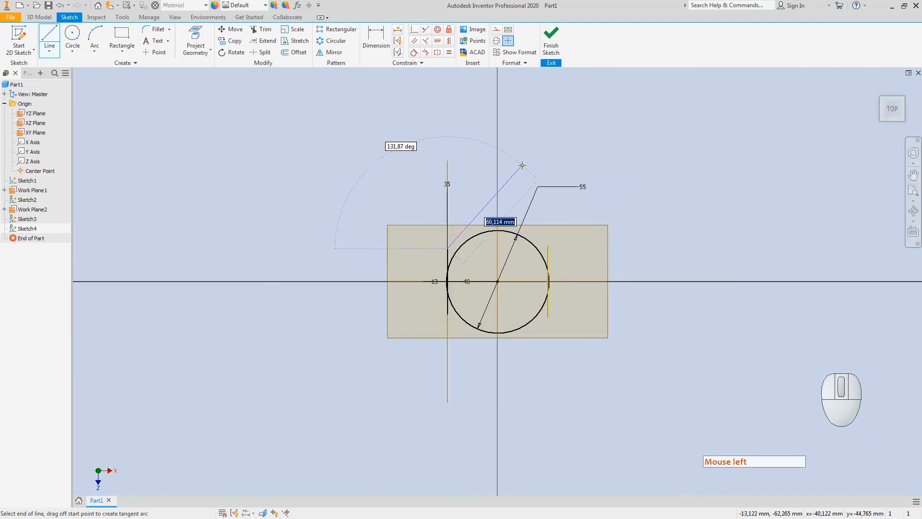
{"action": "left_click", "coordinate": [522, 165]}
{"action": "key", "text": "Escape"}
{"action": "key", "text": "Escape"}
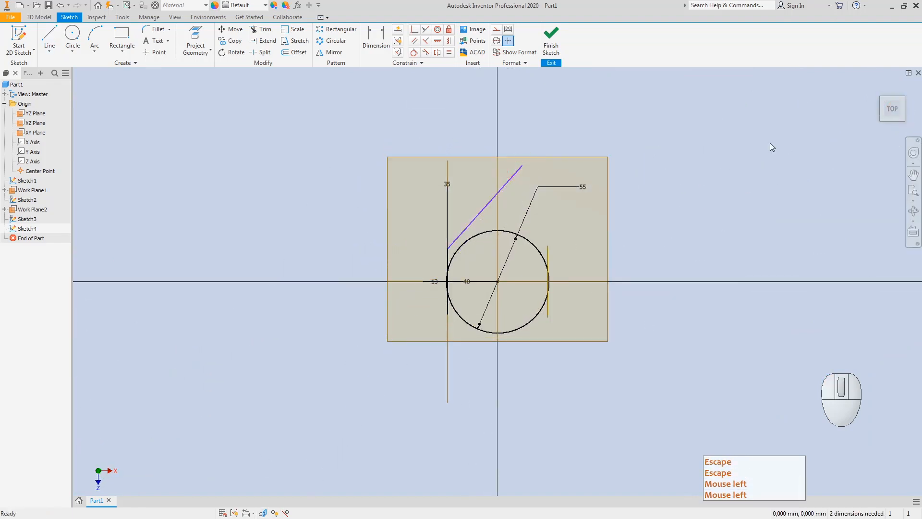
Draw a second oblique line from the opposite end circle's upper point so that it crosses the first line above the middle circle.
{"action": "left_click", "coordinate": [883, 98]}
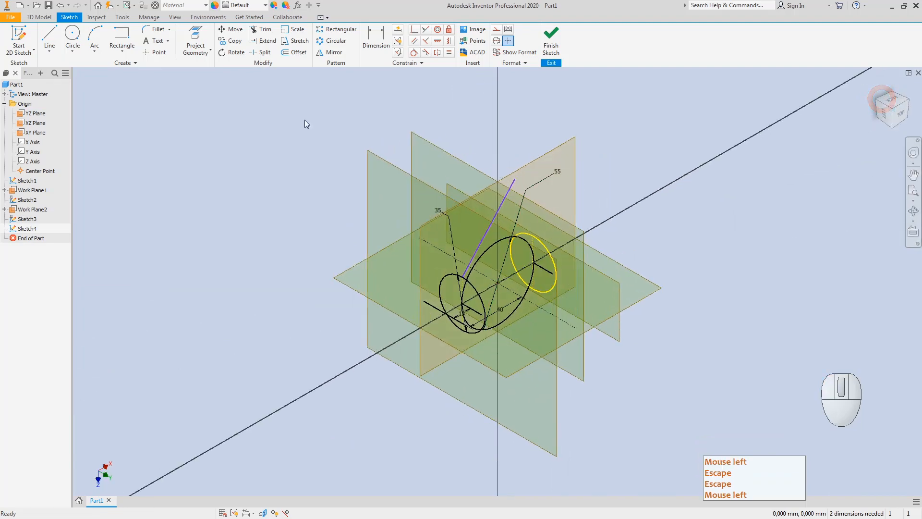
{"action": "left_click", "coordinate": [49, 35]}
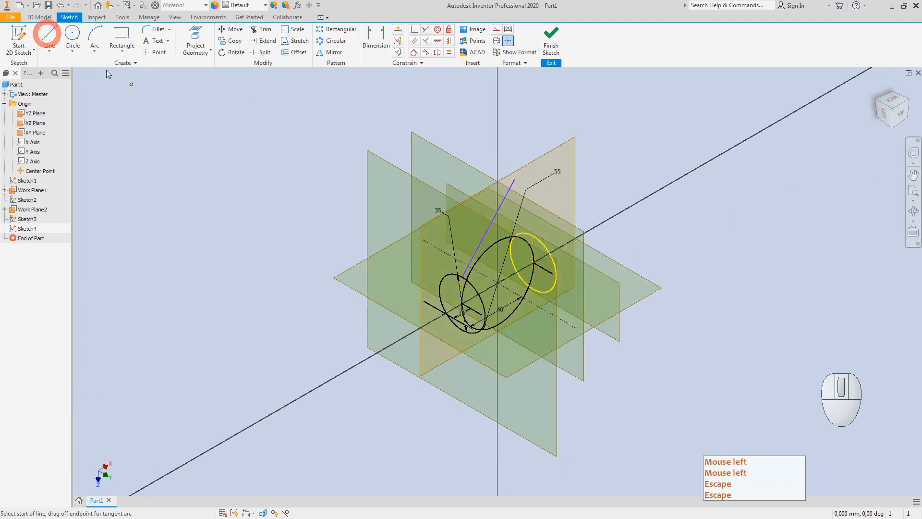
{"action": "left_click", "coordinate": [533, 237]}
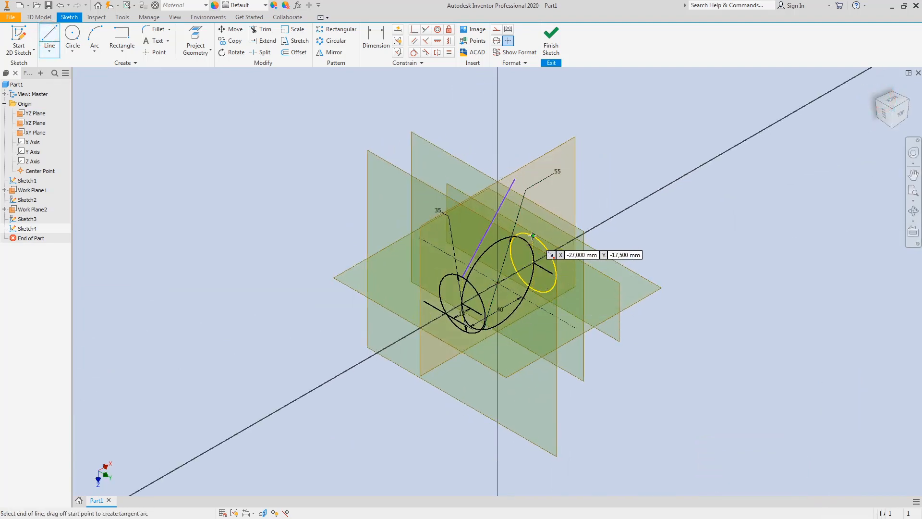
{"action": "left_click", "coordinate": [438, 183]}
{"action": "key", "text": "Escape"}
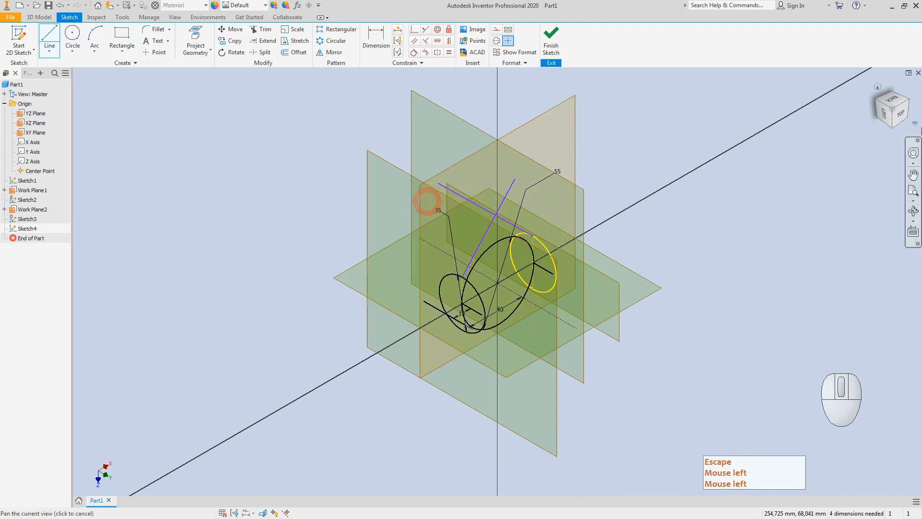
{"action": "key", "text": "Escape"}
Make both oblique lines tangent to the 55 mm circle.
{"action": "left_click", "coordinate": [899, 119]}
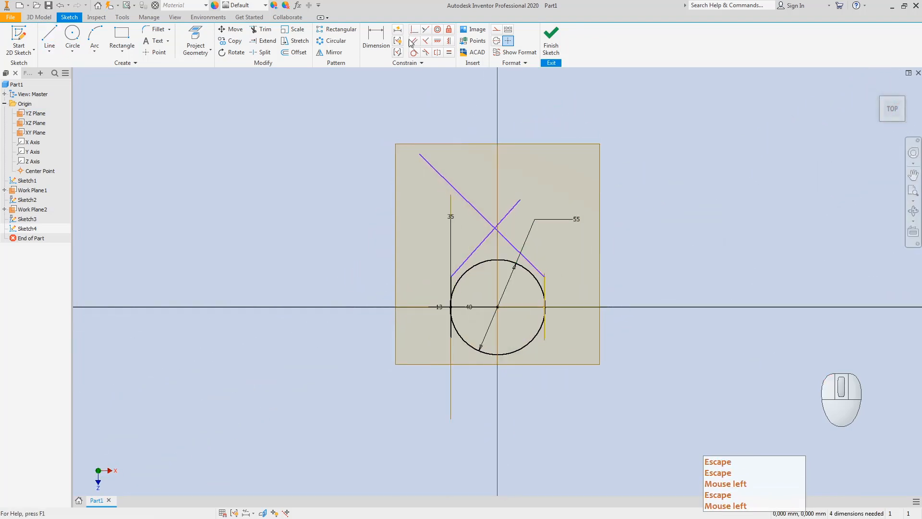
{"action": "left_click", "coordinate": [413, 52]}
{"action": "left_click", "coordinate": [517, 264]}
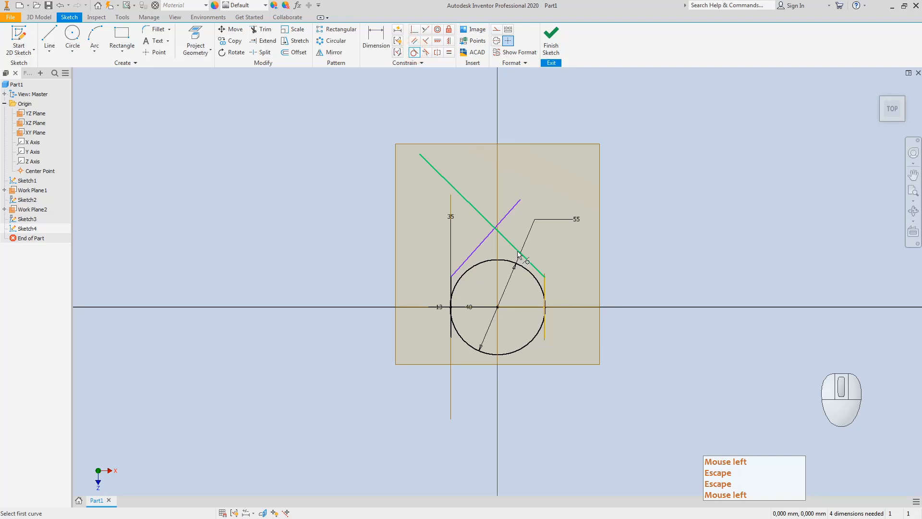
{"action": "left_click", "coordinate": [517, 253]}
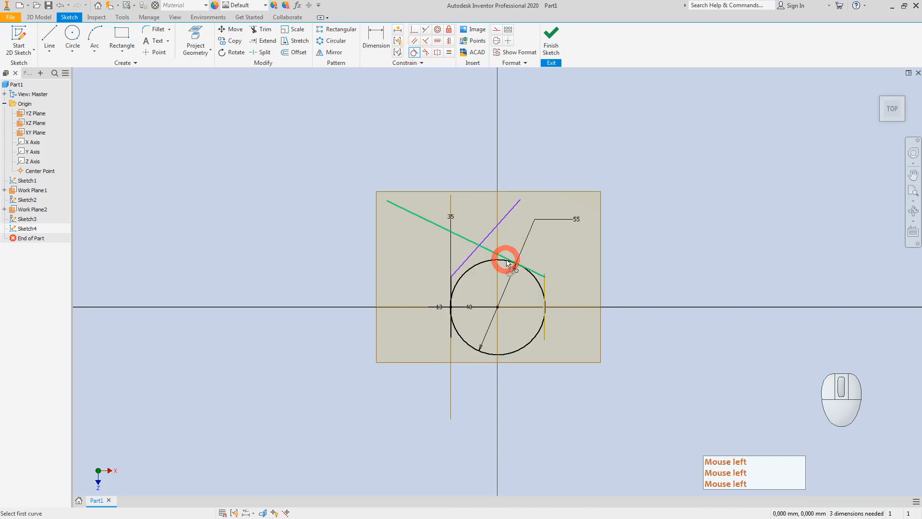
{"action": "left_click", "coordinate": [480, 264]}
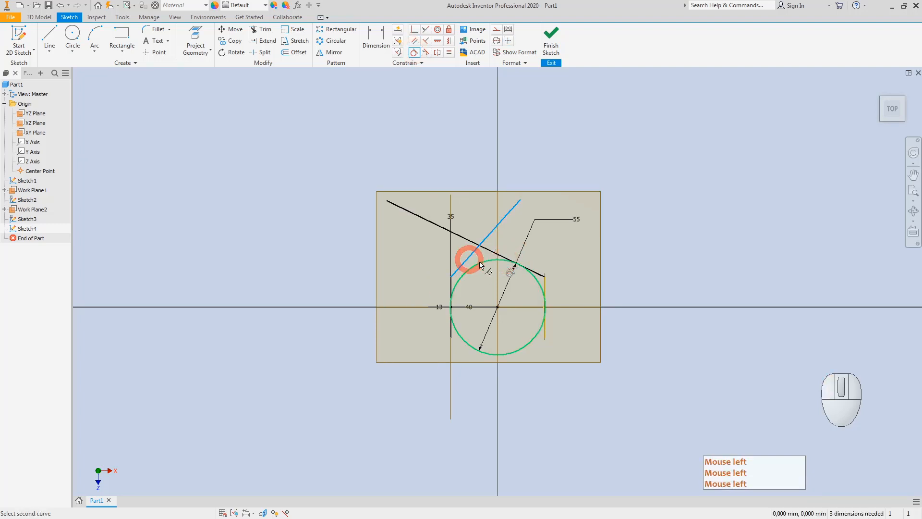
{"action": "left_click", "coordinate": [481, 263]}
{"action": "key", "text": "Escape"}
{"action": "key", "text": "Escape"}
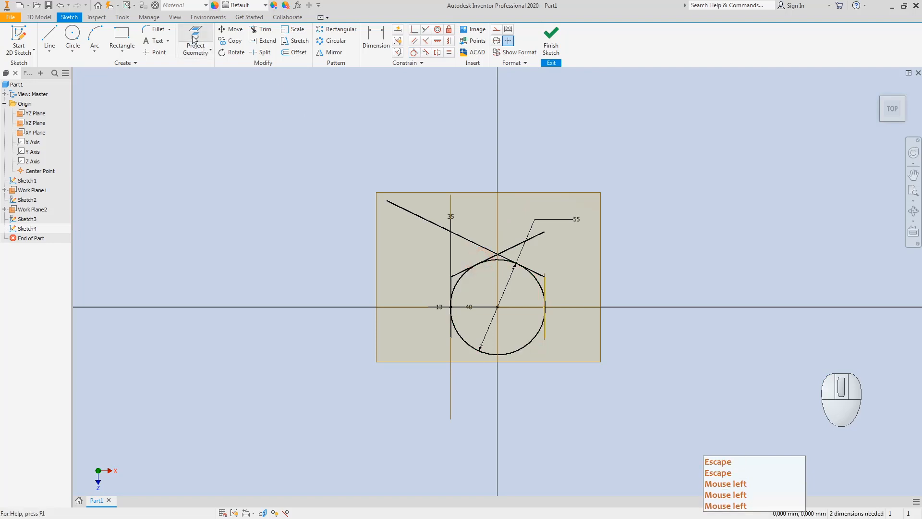
Trim both oblique lines back to their tangent points on the 55 mm circle.
{"action": "left_click", "coordinate": [263, 29]}
{"action": "left_click", "coordinate": [542, 234]}
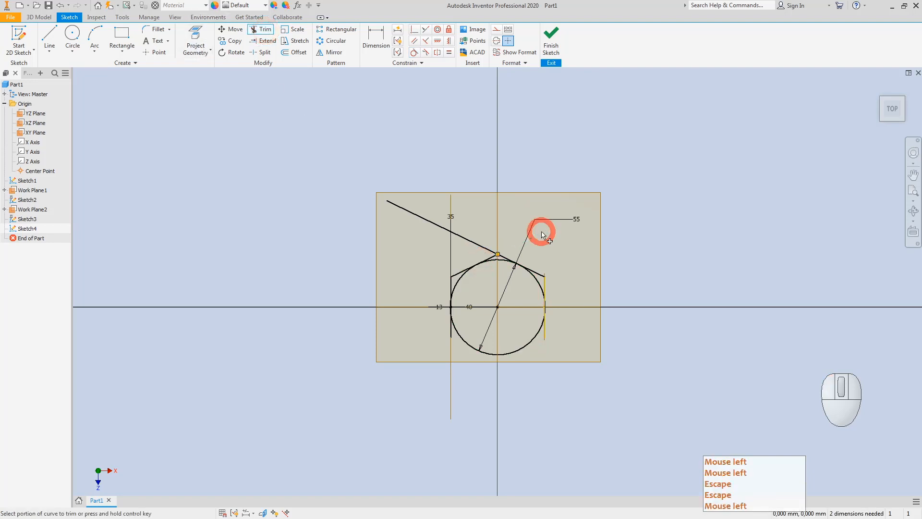
{"action": "left_click", "coordinate": [390, 205]}
{"action": "scroll", "coordinate": [496, 253], "scroll_direction": "up", "scroll_amount": 5}
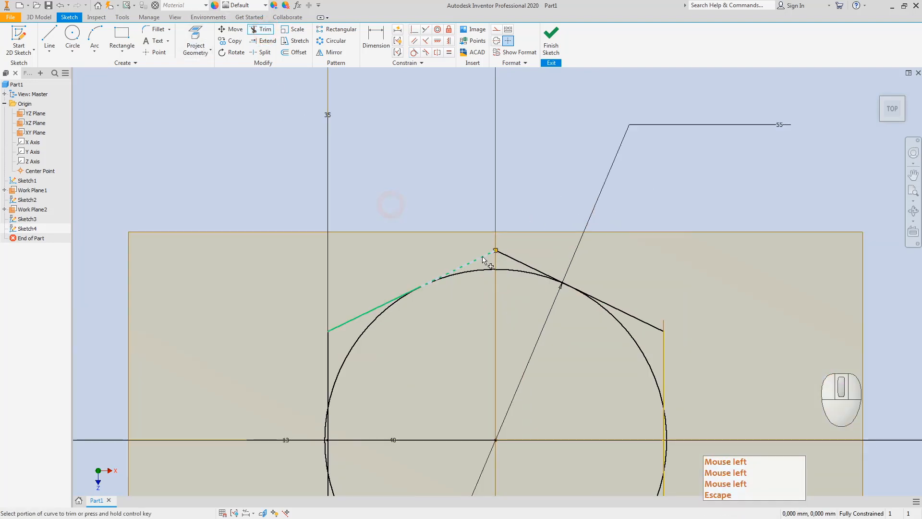
{"action": "left_click", "coordinate": [480, 257]}
{"action": "left_click", "coordinate": [506, 255]}
{"action": "scroll", "coordinate": [541, 269], "scroll_direction": "down", "scroll_amount": 5}
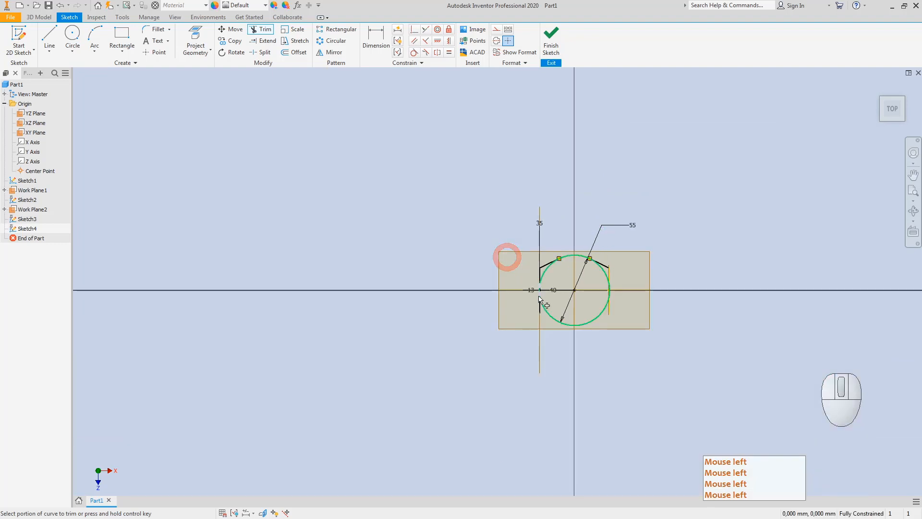
Trim the 55 mm circle down to the upper arc between the two tangent lines.
{"action": "left_click", "coordinate": [540, 289]}
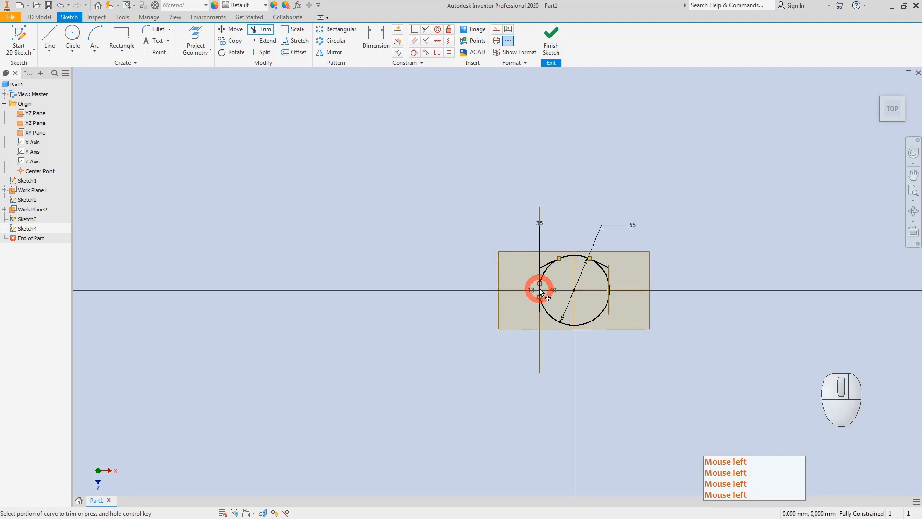
{"action": "left_click", "coordinate": [560, 322]}
{"action": "left_click", "coordinate": [607, 292]}
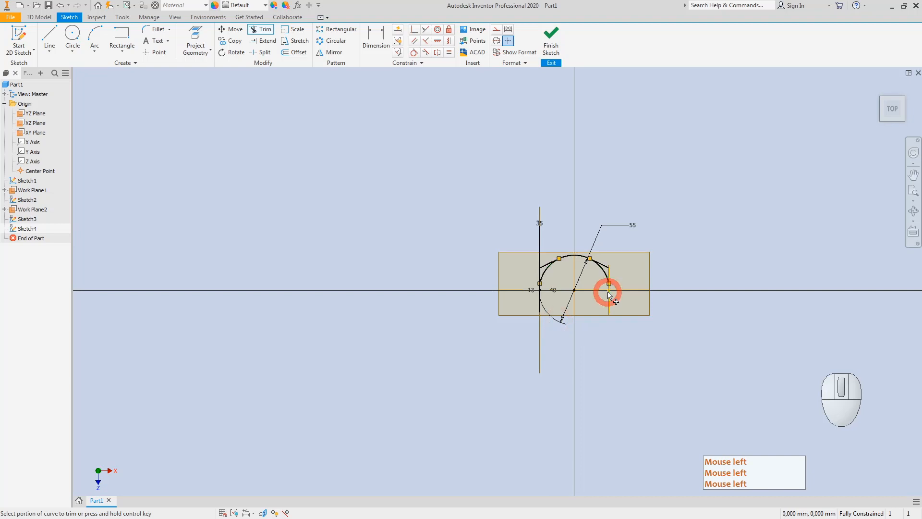
{"action": "left_click", "coordinate": [606, 281]}
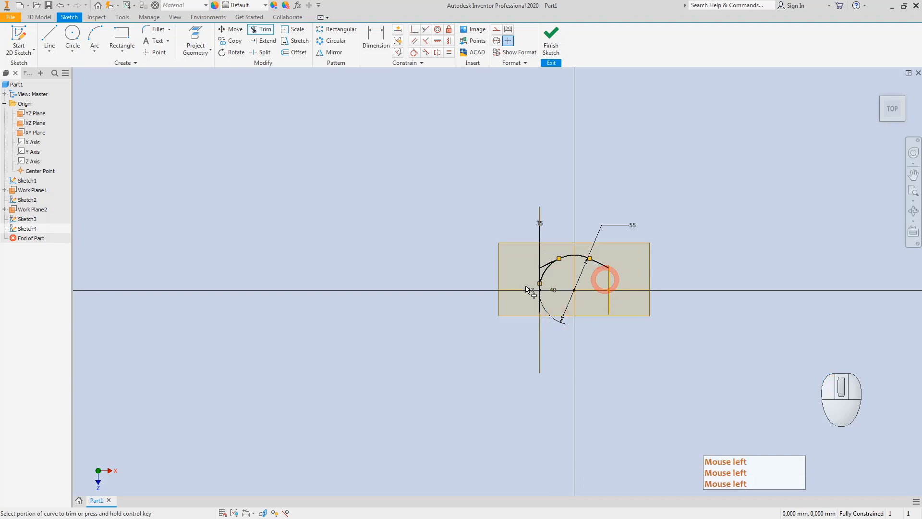
{"action": "left_click", "coordinate": [541, 286]}
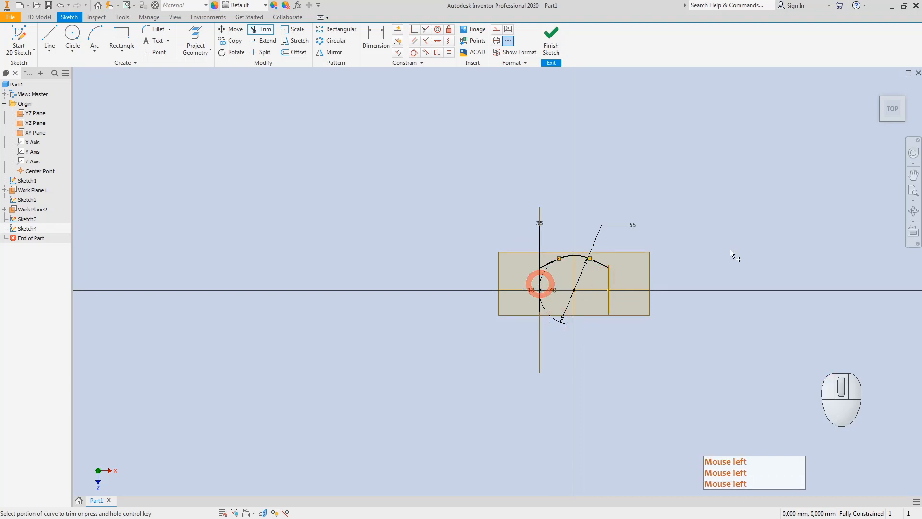
{"action": "left_click", "coordinate": [882, 122]}
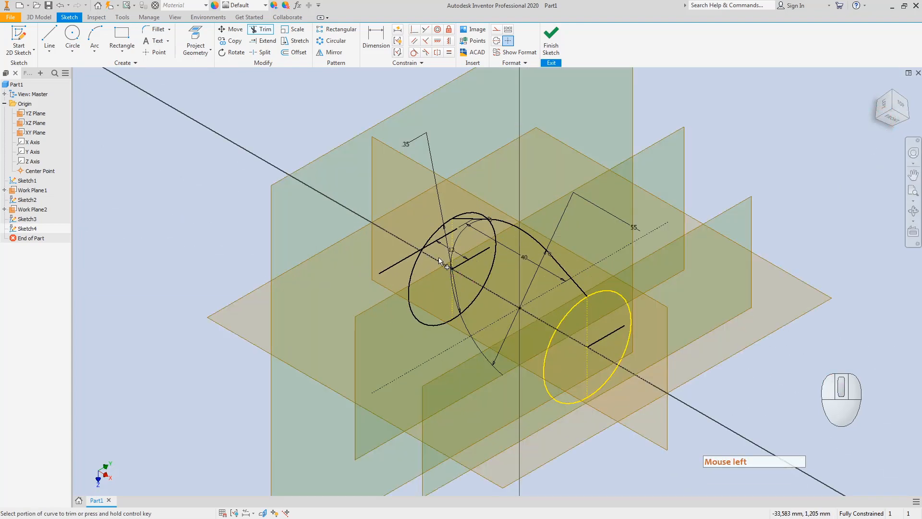
{"action": "key", "text": "Escape"}
{"action": "key", "text": "Escape"}
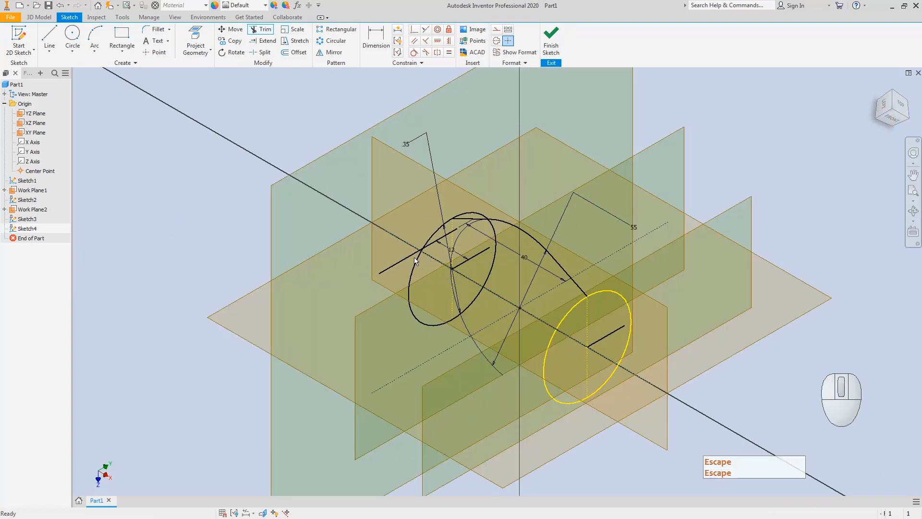
Hide Sketch1, the layout sketch carrying the 13 mm and 40 mm dimensions.
{"action": "left_click", "coordinate": [902, 107]}
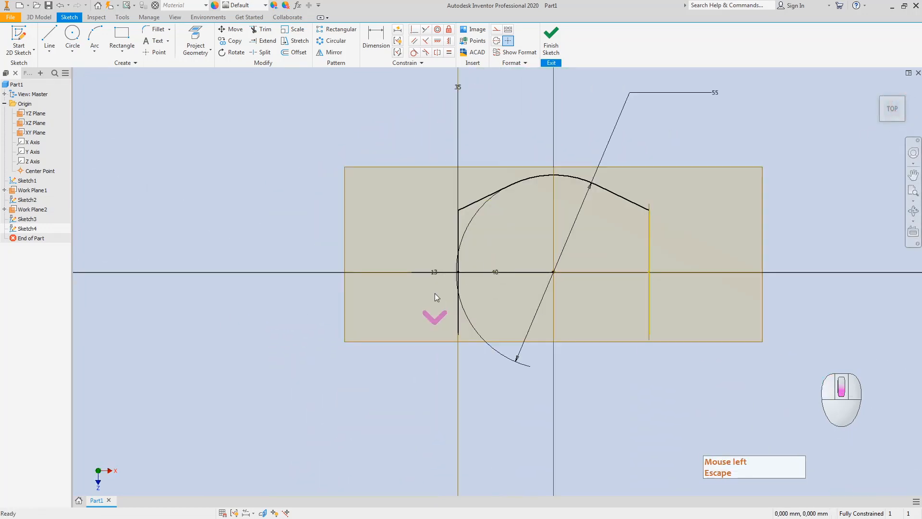
{"action": "key", "text": "Escape"}
{"action": "left_click", "coordinate": [880, 97]}
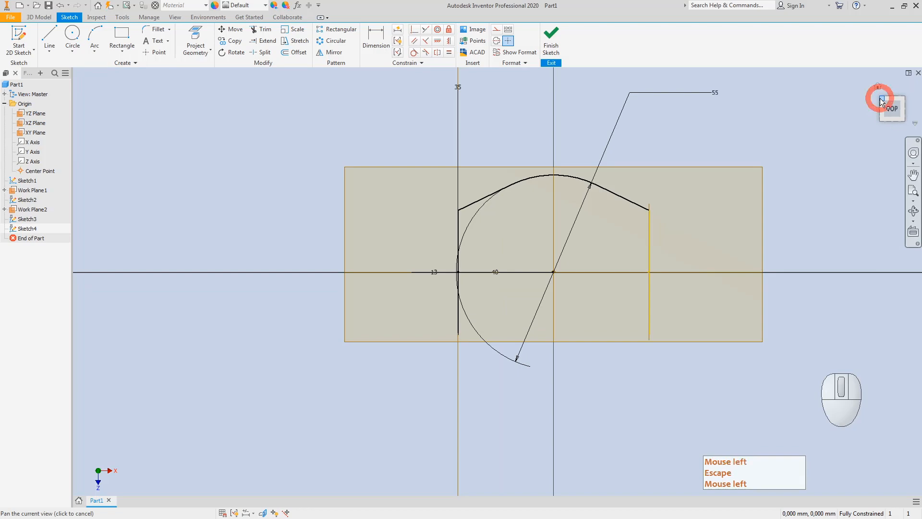
{"action": "key", "text": "Escape"}
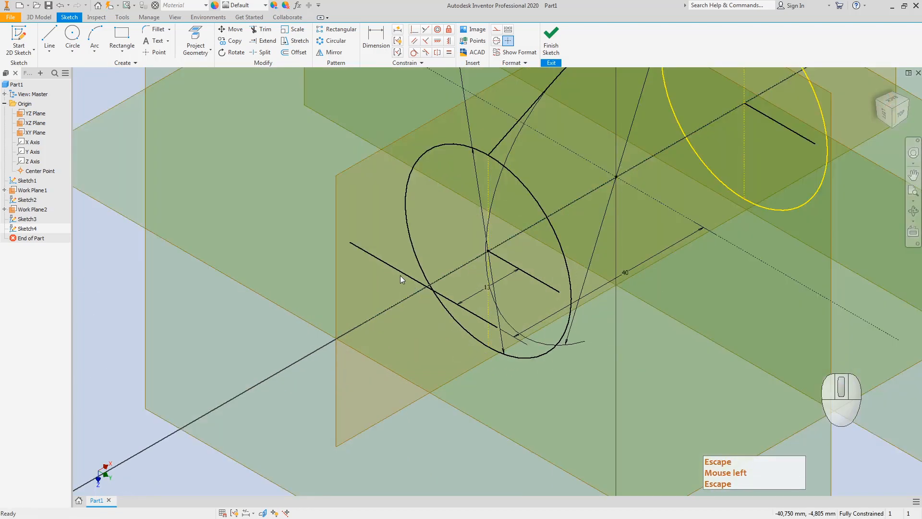
{"action": "key", "text": "Escape"}
{"action": "right_click", "coordinate": [31, 183]}
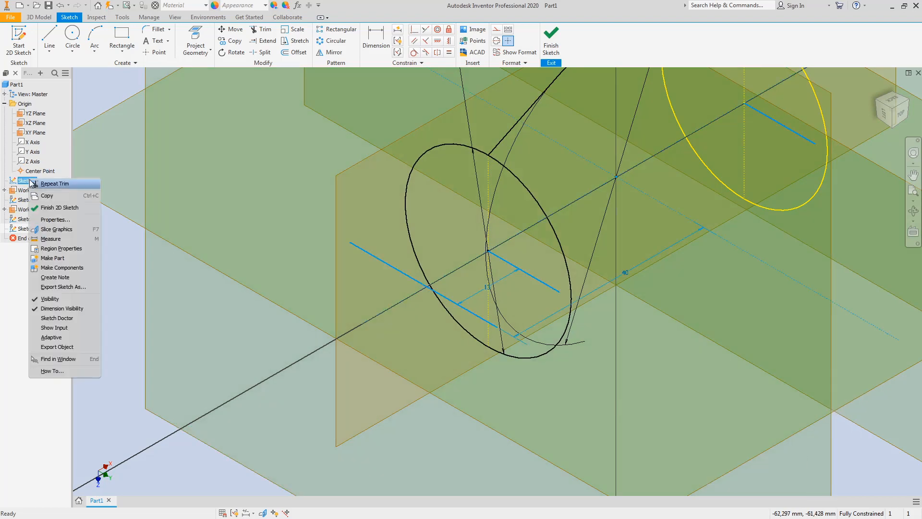
{"action": "left_click", "coordinate": [50, 298]}
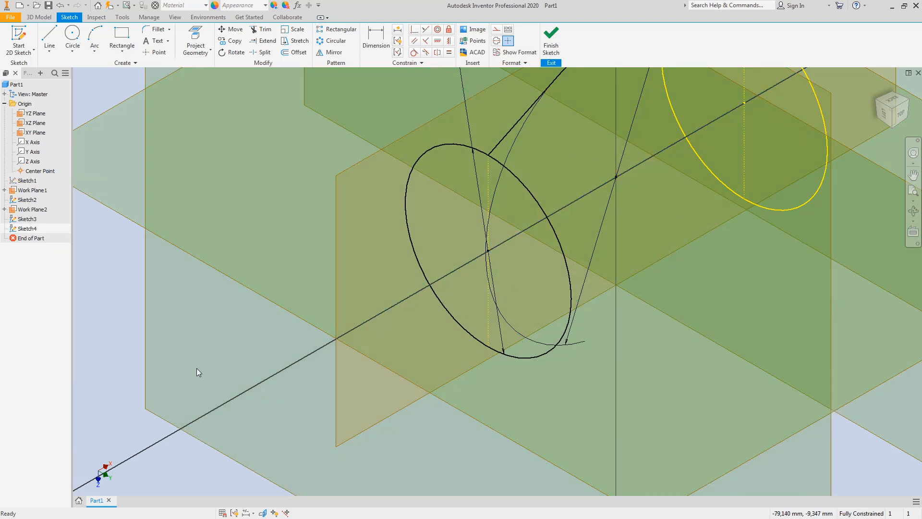
{"action": "left_click", "coordinate": [898, 118]}
{"action": "left_click", "coordinate": [900, 119]}
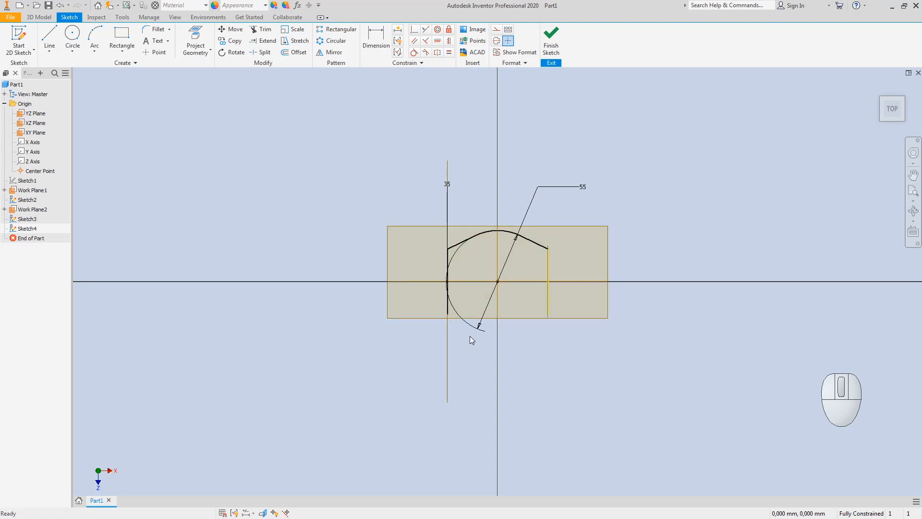
Finish the upper arc sketch and start a new 2D sketch on the XZ plane.
{"action": "left_click", "coordinate": [553, 38]}
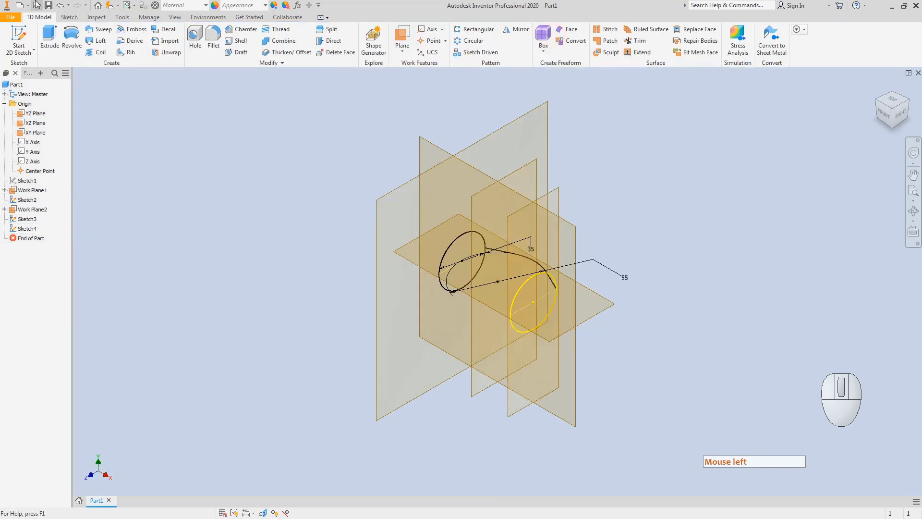
{"action": "left_click", "coordinate": [18, 38]}
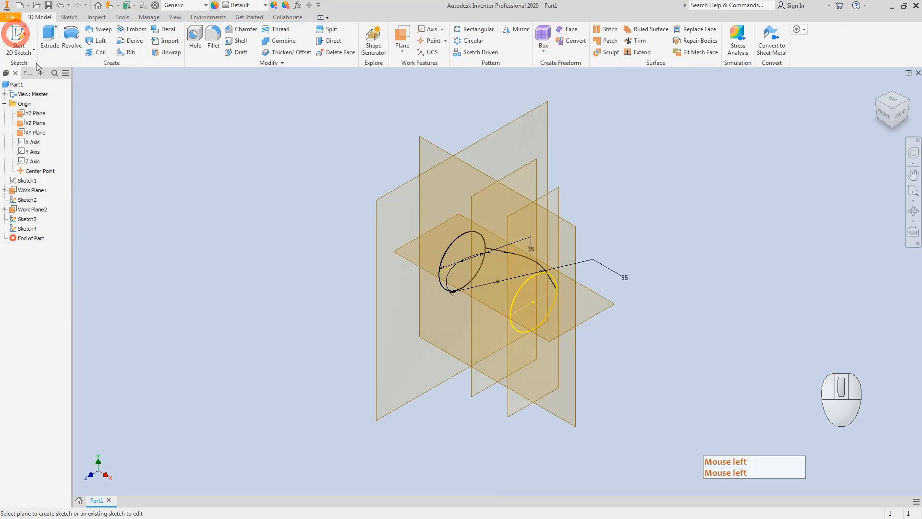
{"action": "left_click", "coordinate": [401, 255]}
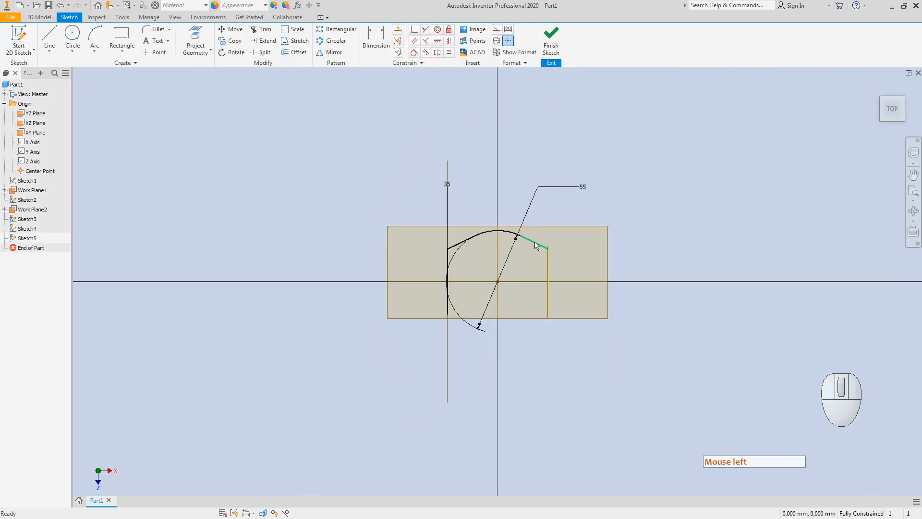
Project the two 35 mm end circles into the new sketch.
{"action": "left_click", "coordinate": [882, 102]}
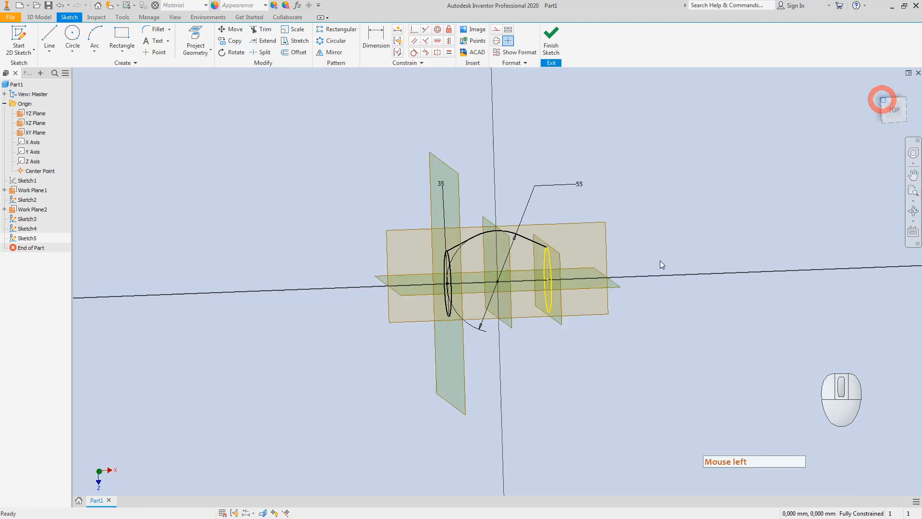
{"action": "left_click", "coordinate": [195, 35]}
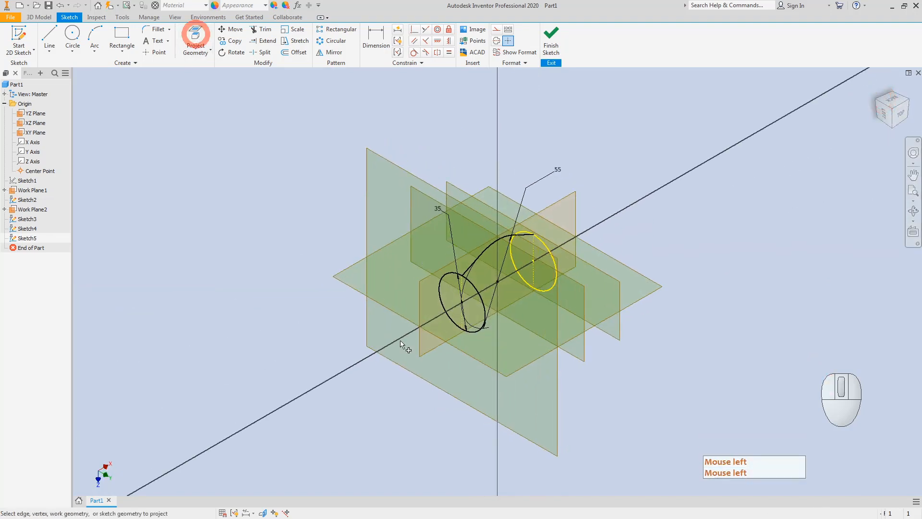
{"action": "left_click", "coordinate": [475, 337]}
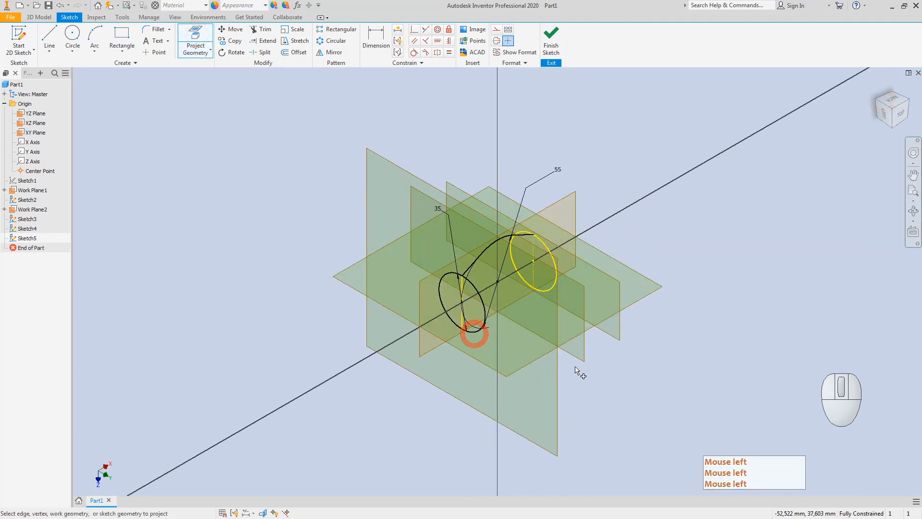
{"action": "left_click", "coordinate": [549, 289]}
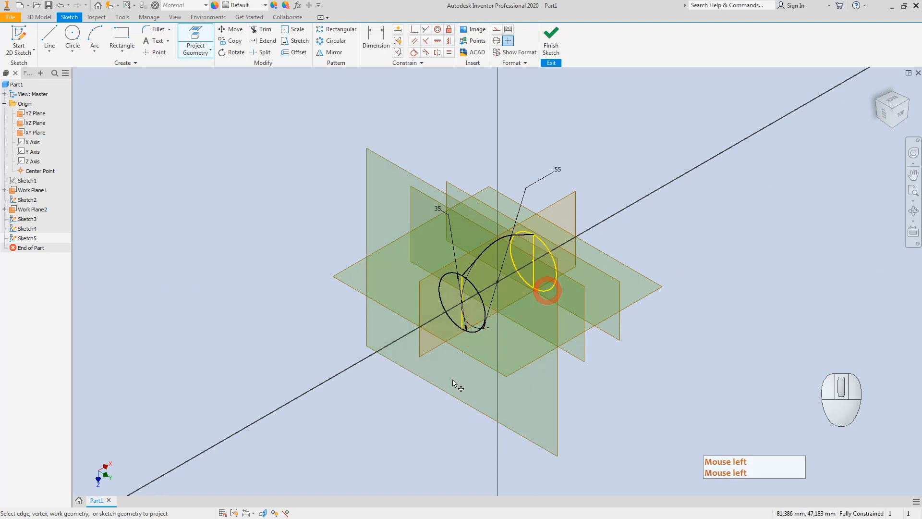
{"action": "key", "text": "Escape"}
{"action": "key", "text": "Escape"}
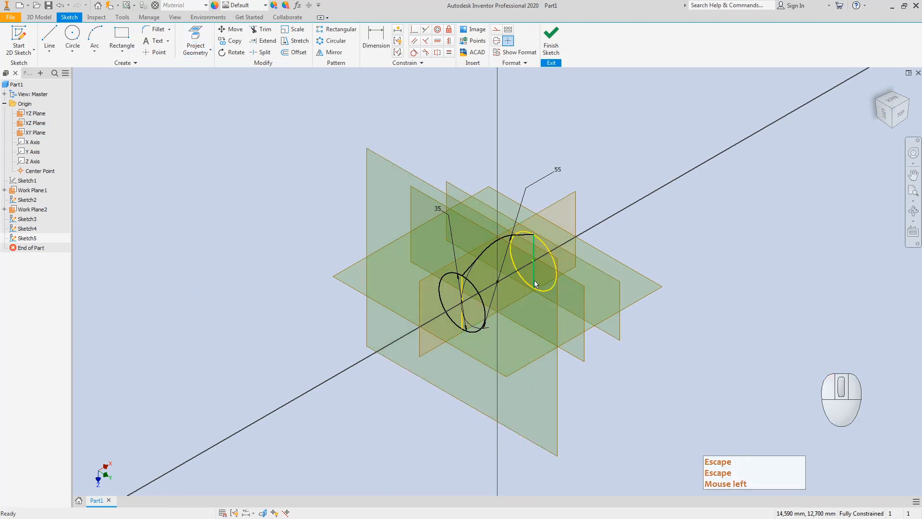
Convert both projected end-circle lines to construction geometry.
{"action": "right_click", "coordinate": [534, 279]}
{"action": "left_click", "coordinate": [577, 279]}
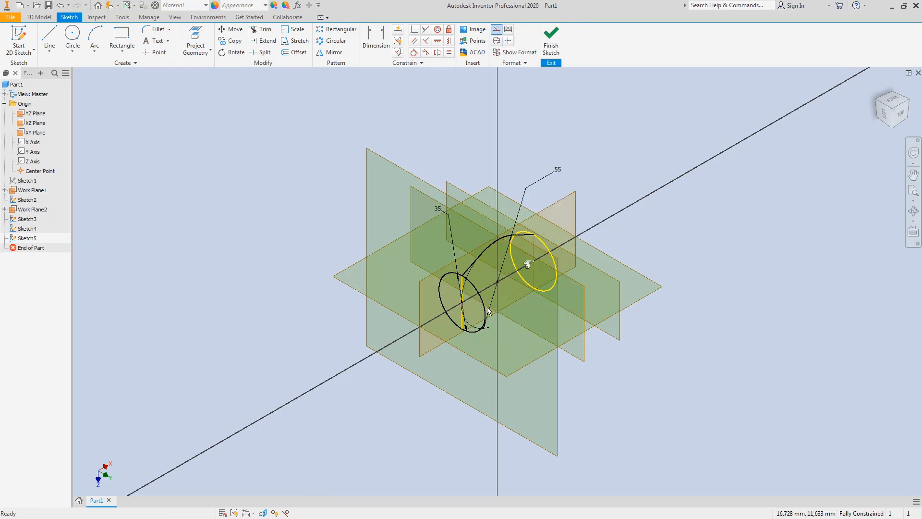
{"action": "right_click", "coordinate": [465, 327]}
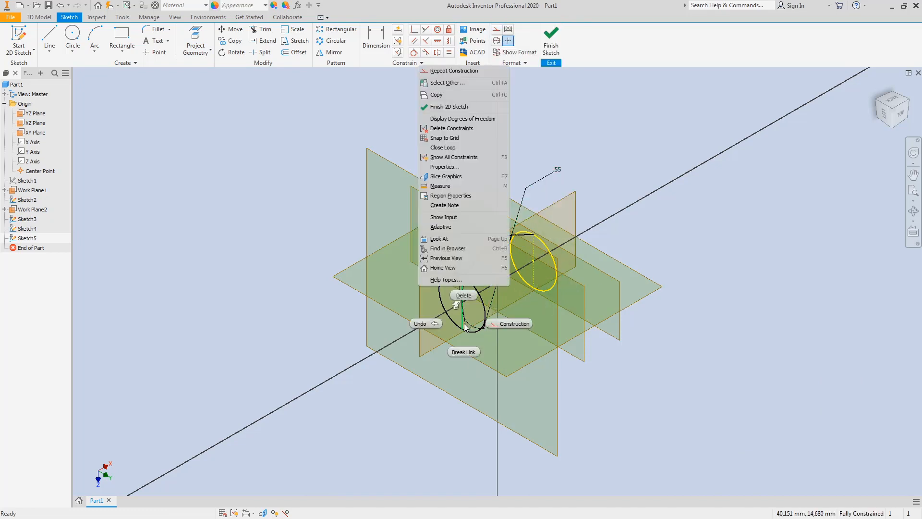
{"action": "left_click", "coordinate": [503, 323]}
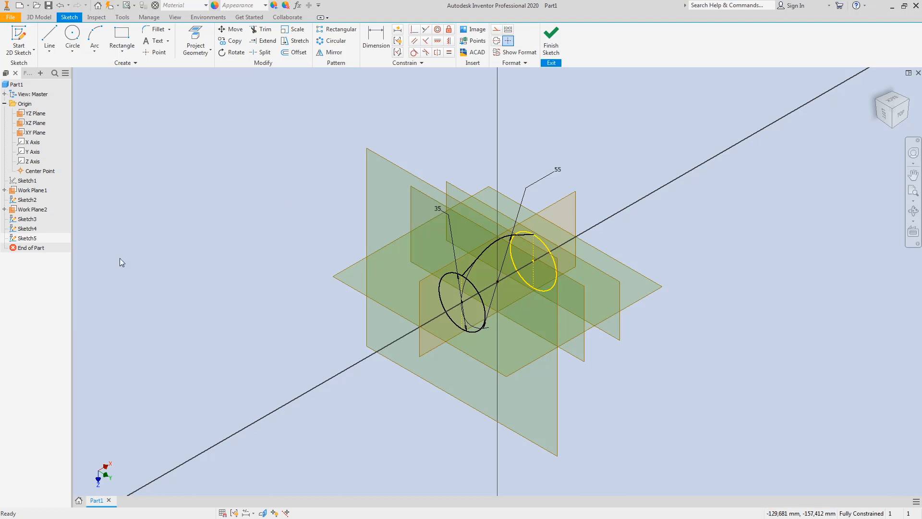
Sketch a circle centred on the origin and dimension its diameter to 55 mm.
{"action": "left_click", "coordinate": [899, 117]}
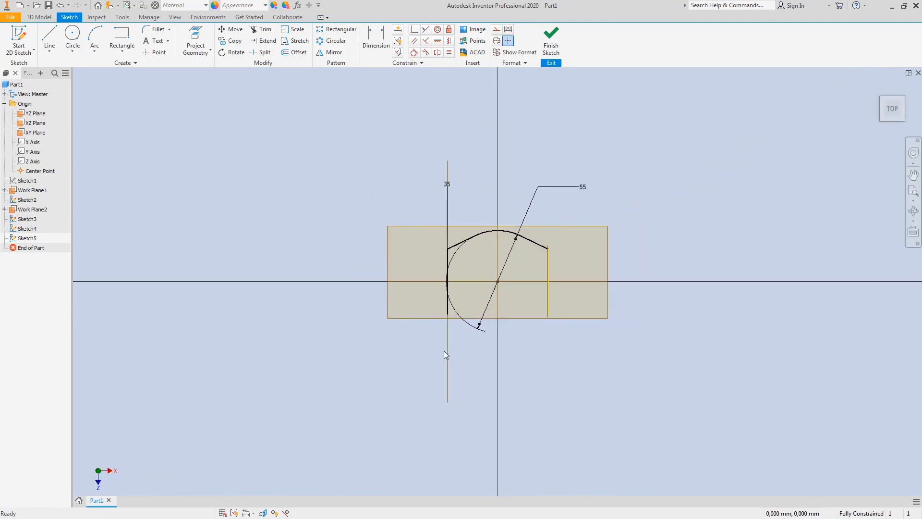
{"action": "left_click", "coordinate": [72, 39]}
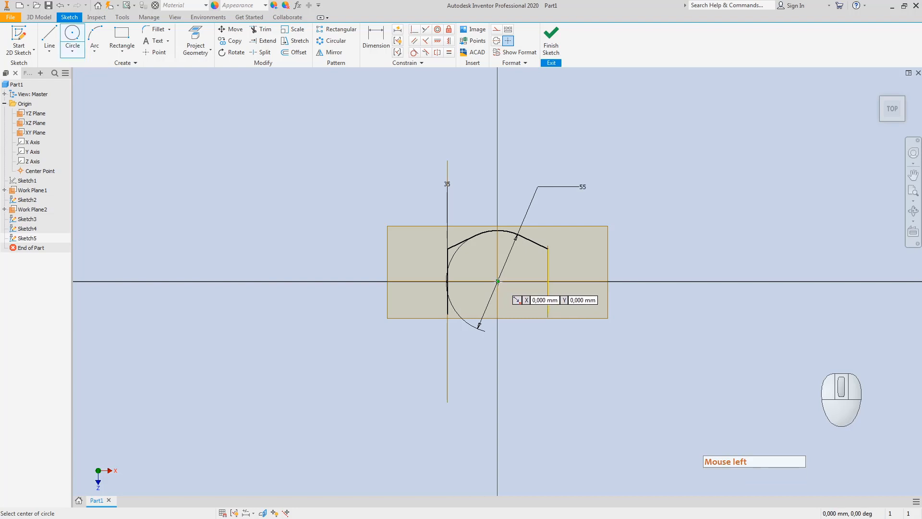
{"action": "left_click", "coordinate": [498, 282]}
{"action": "left_click", "coordinate": [515, 246]}
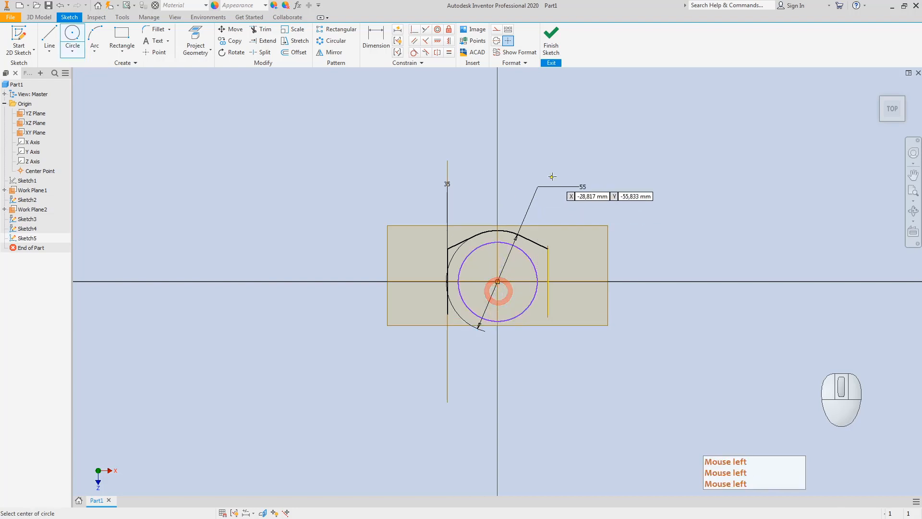
{"action": "left_click", "coordinate": [376, 38]}
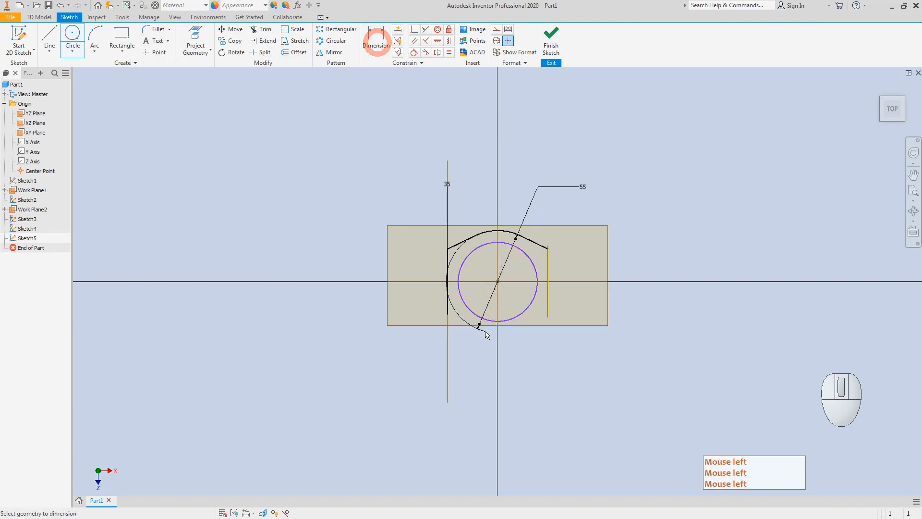
{"action": "left_click", "coordinate": [502, 319]}
{"action": "left_click", "coordinate": [523, 342]}
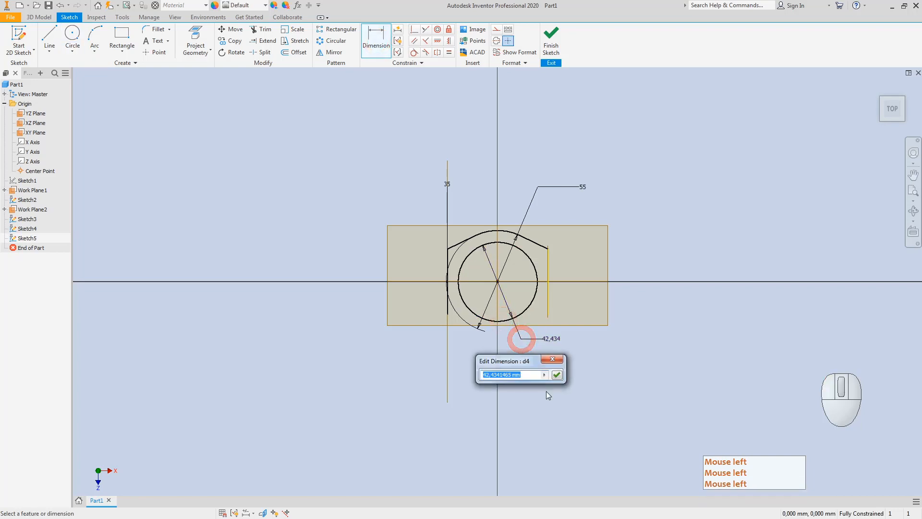
{"action": "type", "text": "55"}
{"action": "key", "text": "Return"}
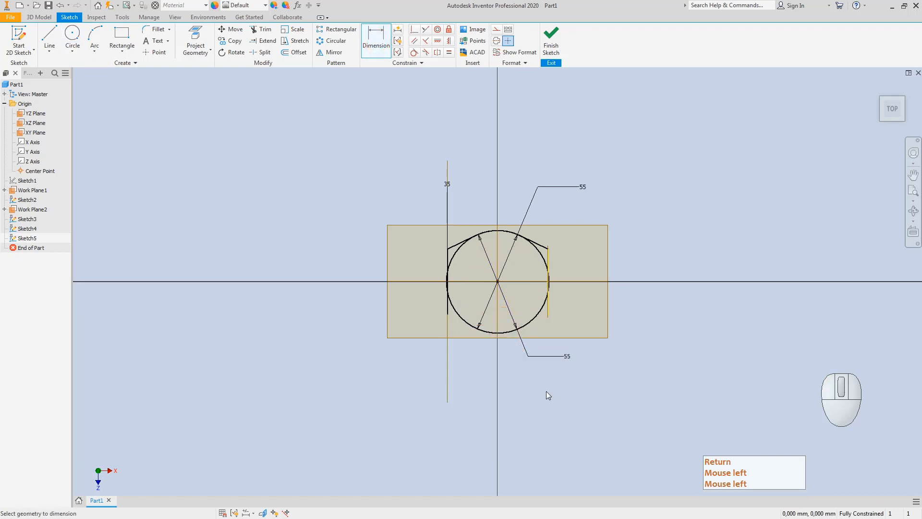
Draw two crossing oblique lines below the circle, each starting at the lower end of one projected end line.
{"action": "left_click", "coordinate": [49, 36]}
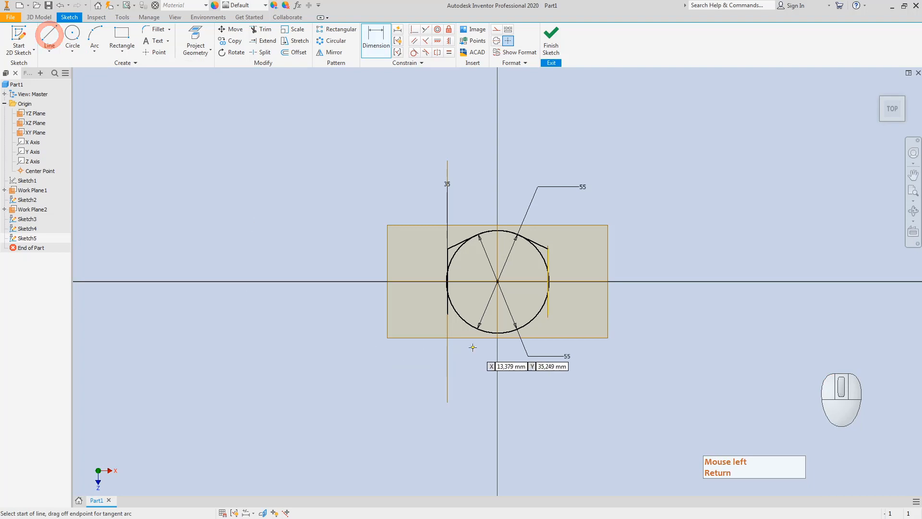
{"action": "left_click", "coordinate": [445, 314]}
{"action": "left_click", "coordinate": [545, 386]}
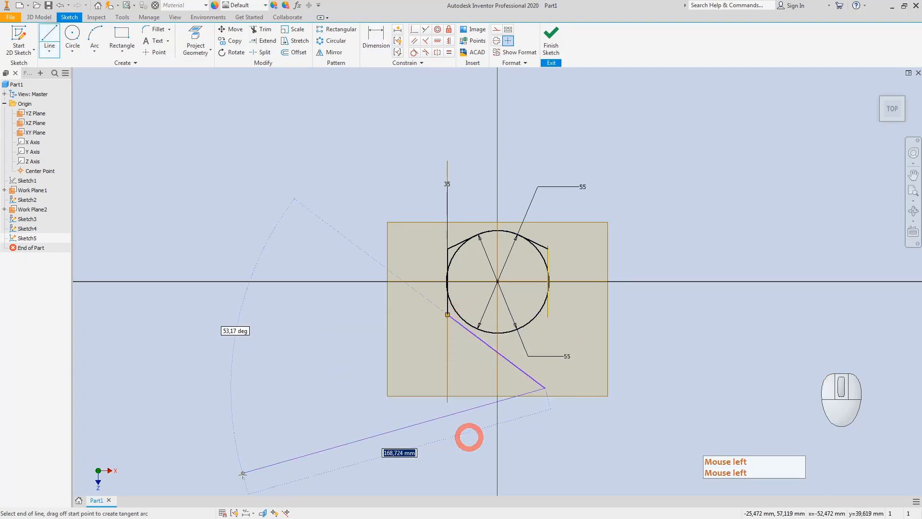
{"action": "key", "text": "Escape"}
{"action": "key", "text": "Escape"}
{"action": "left_click", "coordinate": [49, 36]}
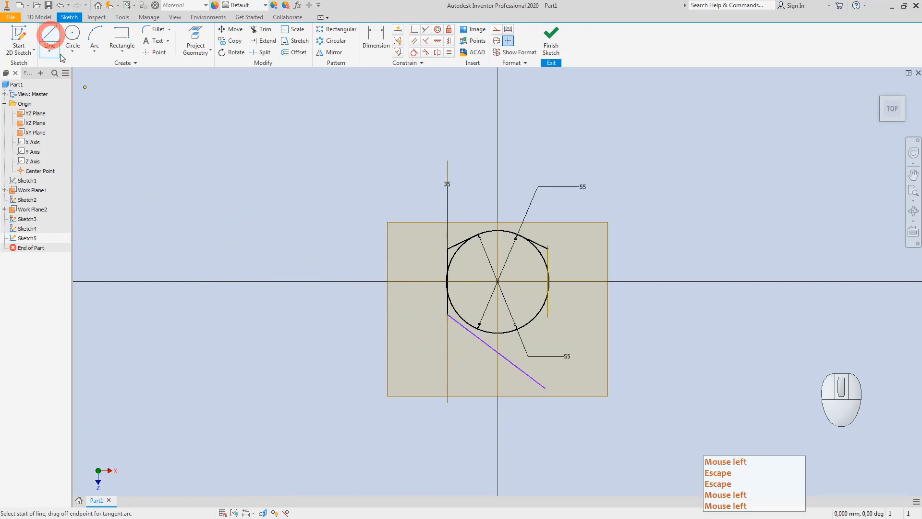
{"action": "left_click", "coordinate": [546, 314]}
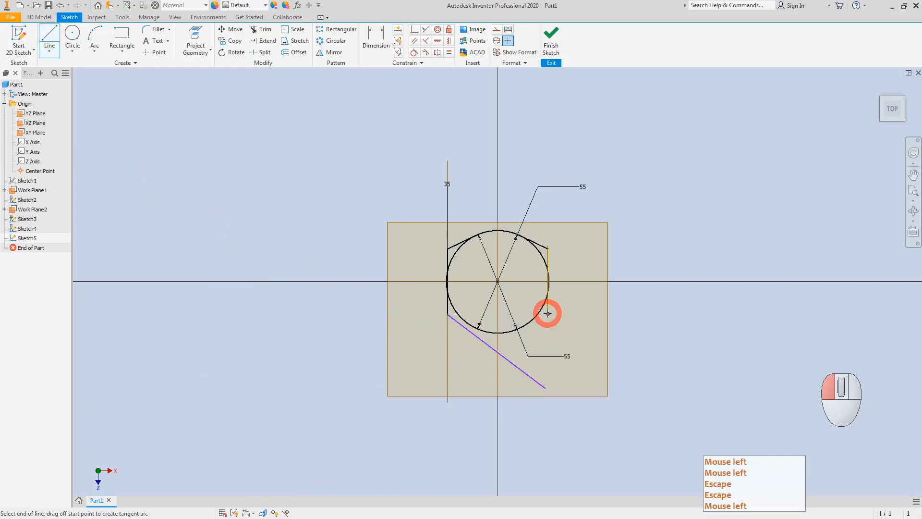
{"action": "left_click", "coordinate": [447, 402]}
{"action": "key", "text": "Escape"}
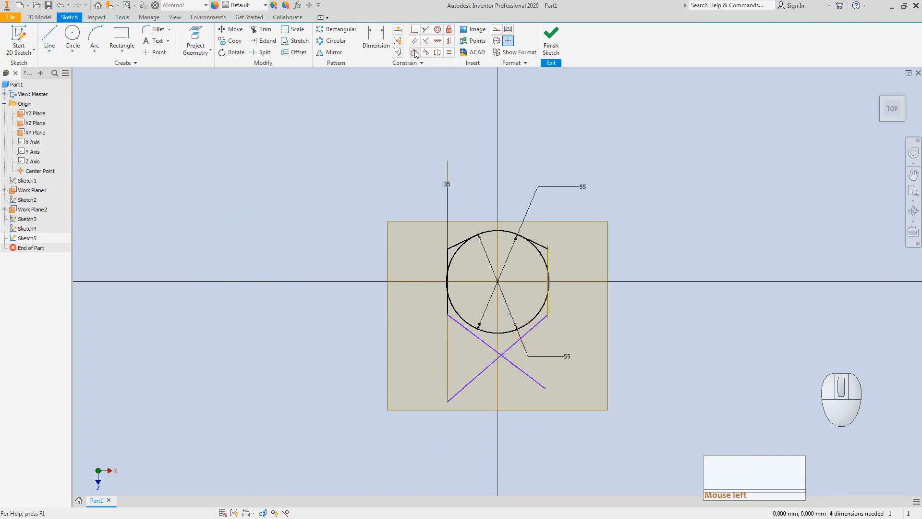
Make both lower oblique lines tangent to the new 55 mm circle.
{"action": "left_click", "coordinate": [413, 52]}
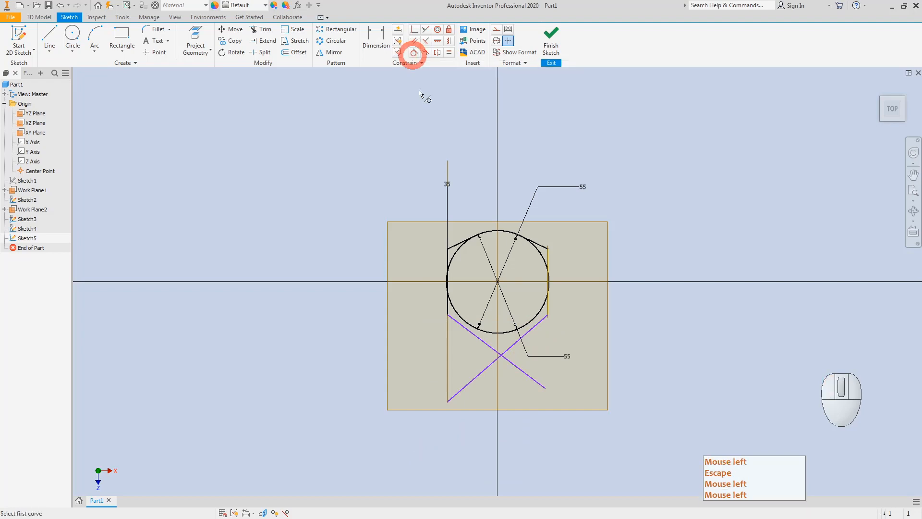
{"action": "left_click", "coordinate": [517, 340]}
{"action": "left_click", "coordinate": [504, 332]}
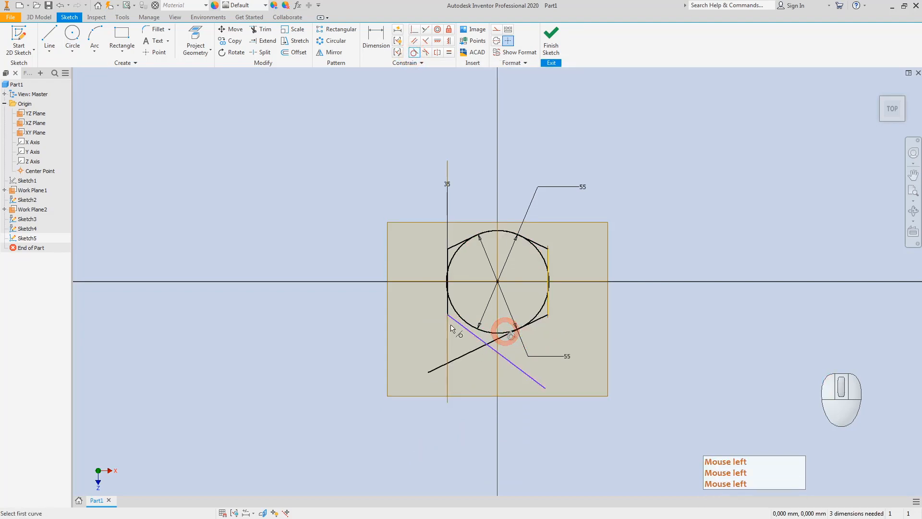
{"action": "left_click", "coordinate": [465, 329]}
{"action": "left_click", "coordinate": [468, 327]}
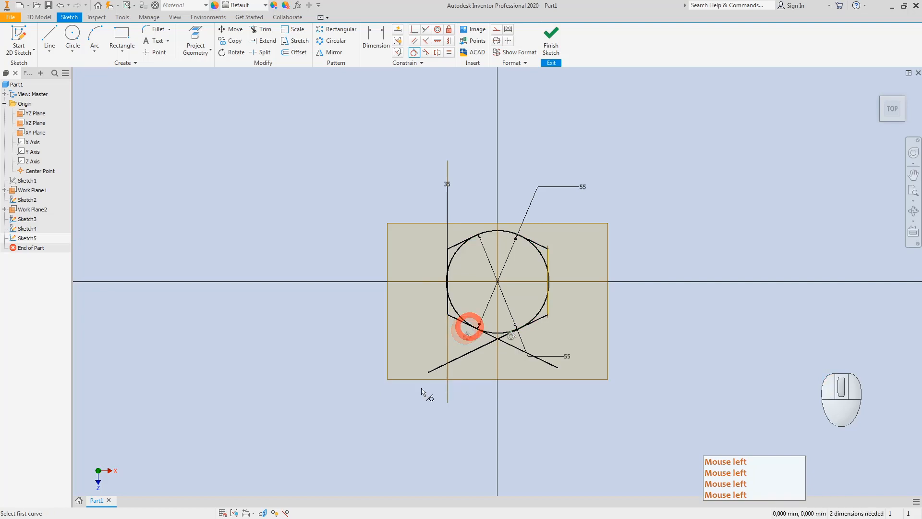
{"action": "key", "text": "Escape"}
Trim both lower oblique lines back to their tangent points on the 55 mm circle.
{"action": "left_click", "coordinate": [261, 29]}
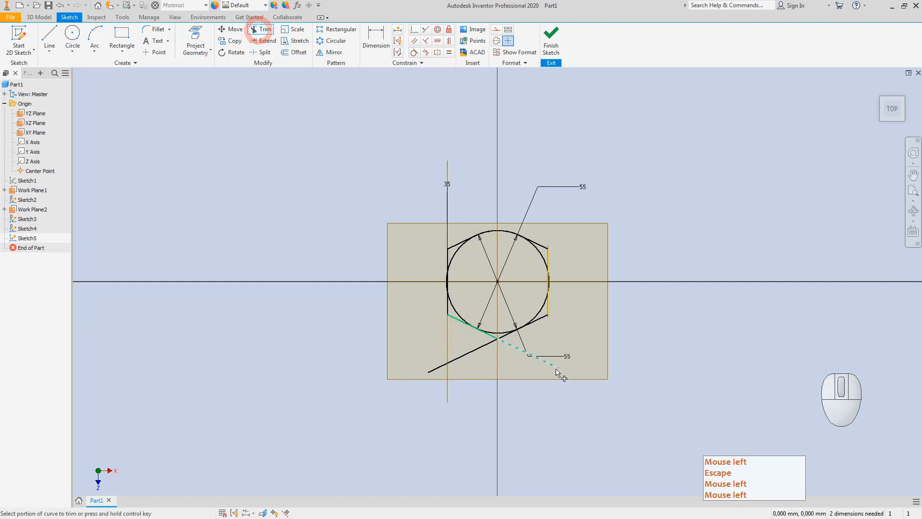
{"action": "left_click", "coordinate": [556, 370]}
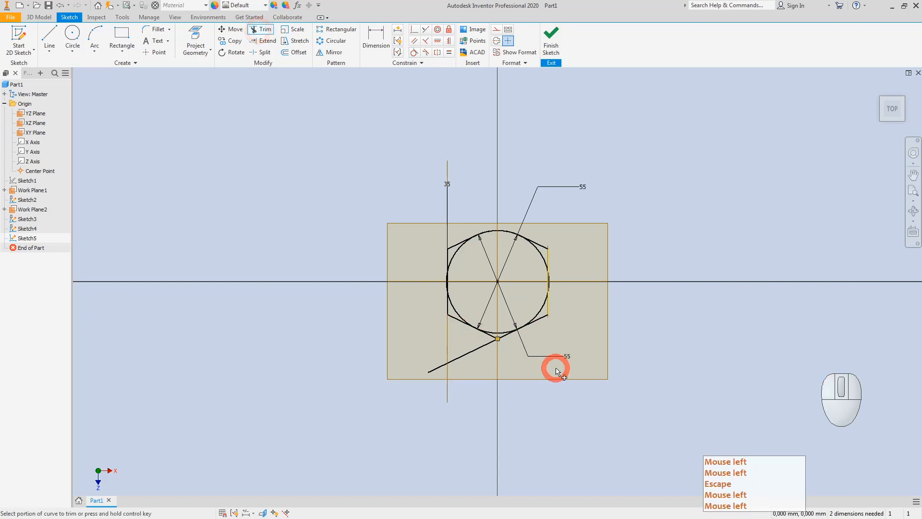
{"action": "left_click", "coordinate": [434, 370]}
{"action": "scroll", "coordinate": [497, 342], "scroll_direction": "down", "scroll_amount": 3}
{"action": "scroll", "coordinate": [497, 342], "scroll_direction": "down", "scroll_amount": 3}
{"action": "left_click", "coordinate": [492, 331]}
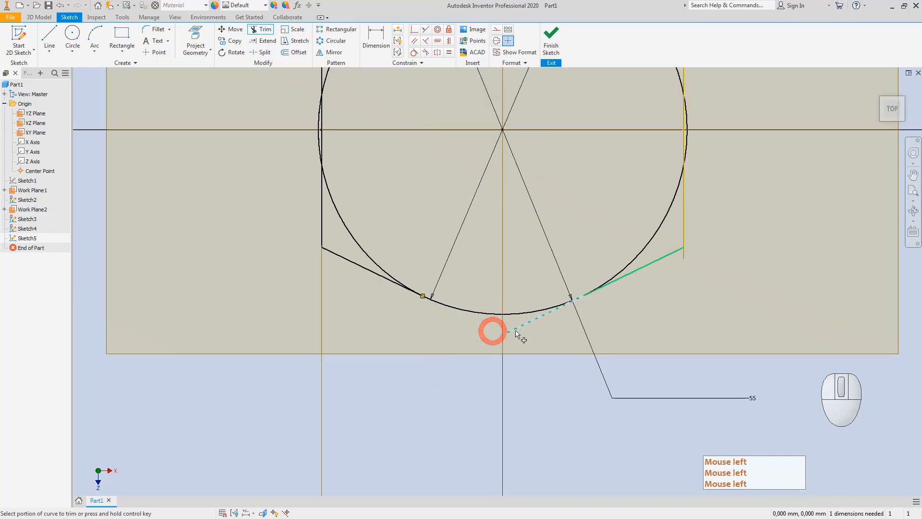
{"action": "left_click", "coordinate": [515, 331]}
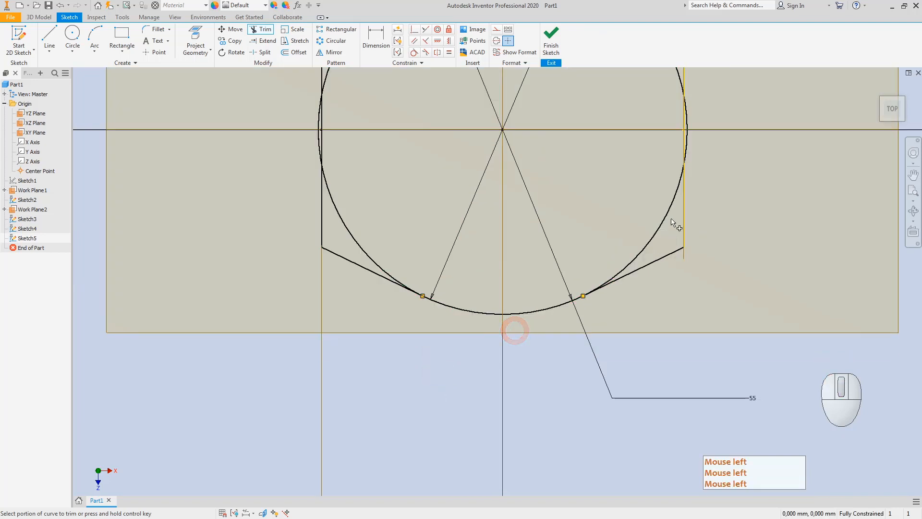
Trim the new 55 mm circle down to the lower arc between the two tangent lines.
{"action": "scroll", "coordinate": [609, 274], "scroll_direction": "up", "scroll_amount": 5}
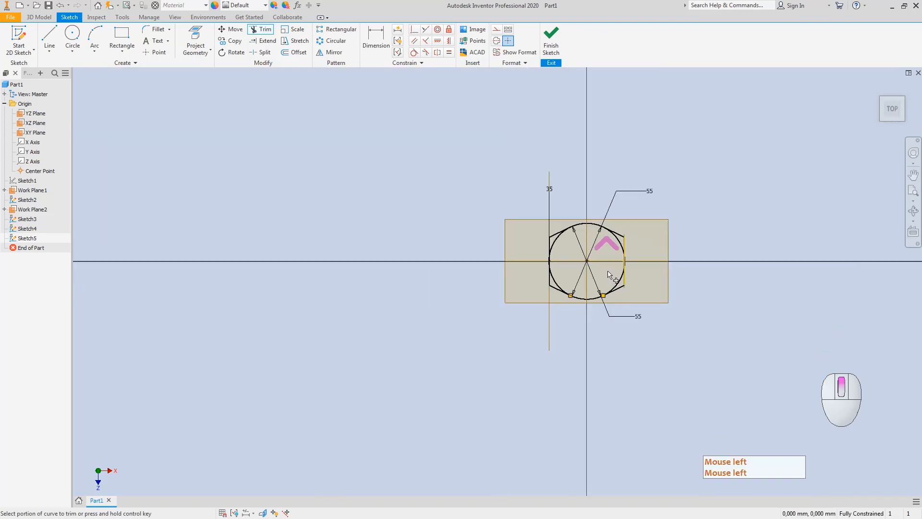
{"action": "left_click", "coordinate": [594, 225]}
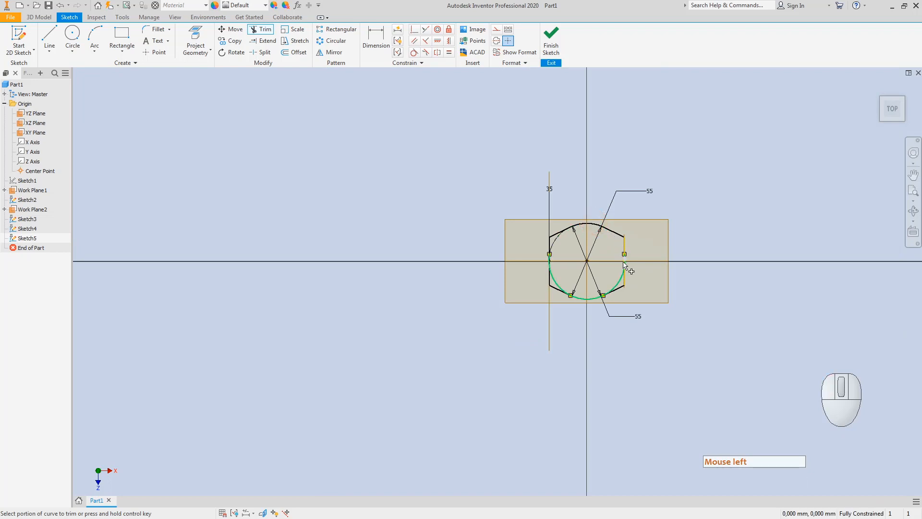
{"action": "left_click", "coordinate": [623, 263]}
{"action": "left_click", "coordinate": [618, 279]}
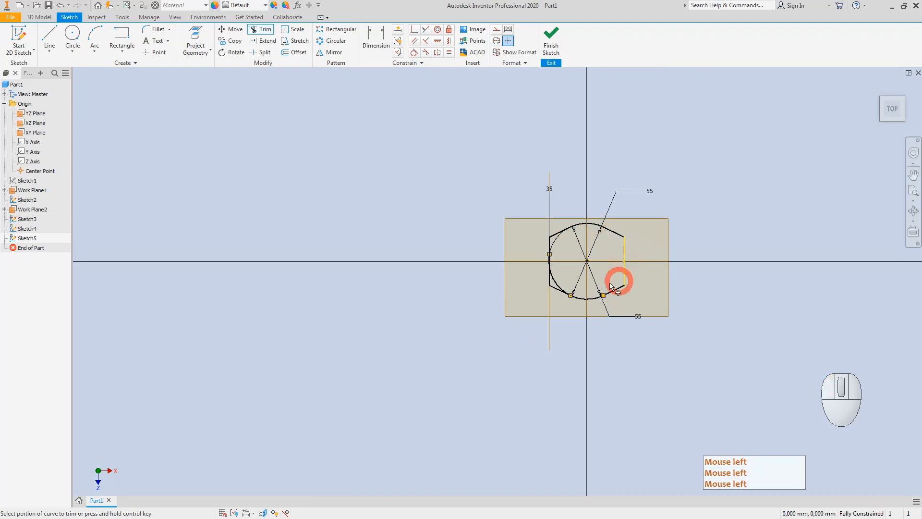
{"action": "left_click", "coordinate": [548, 260]}
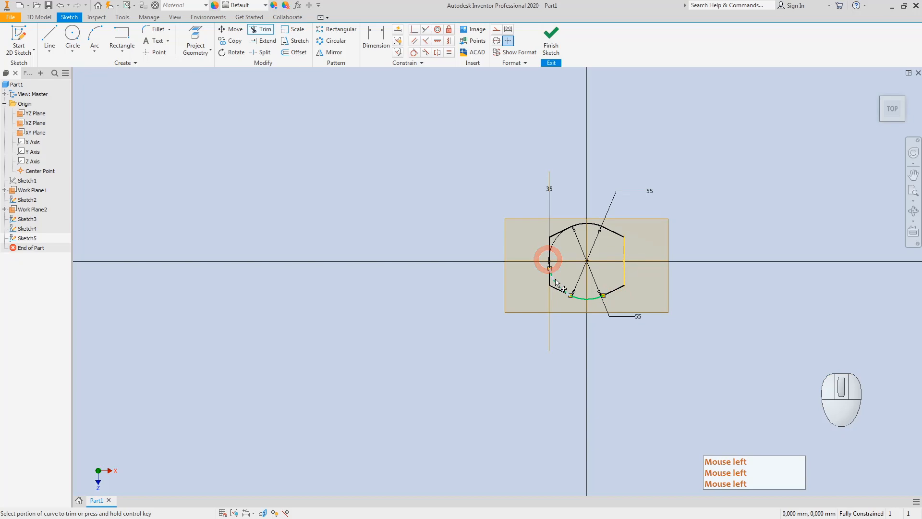
{"action": "scroll", "coordinate": [555, 301], "scroll_direction": "up", "scroll_amount": 3}
{"action": "key", "text": "Escape"}
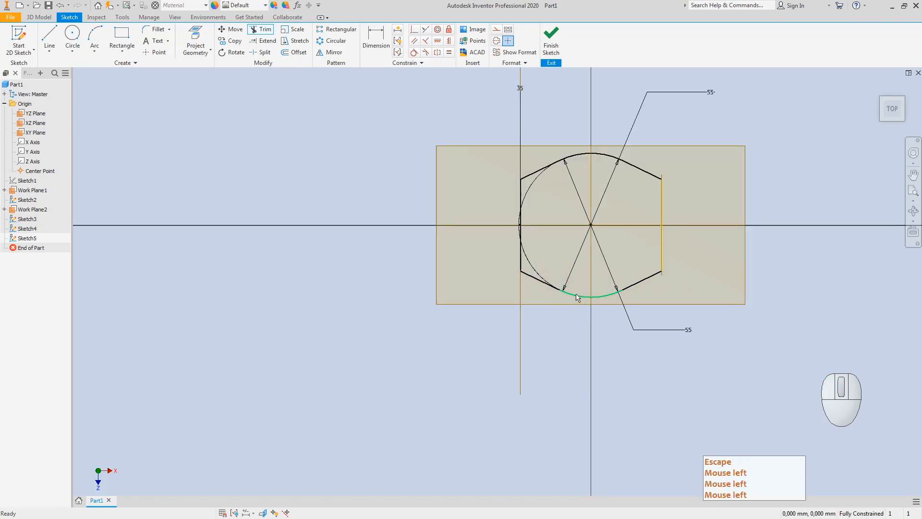
{"action": "key", "text": "Escape"}
{"action": "left_click", "coordinate": [903, 120]}
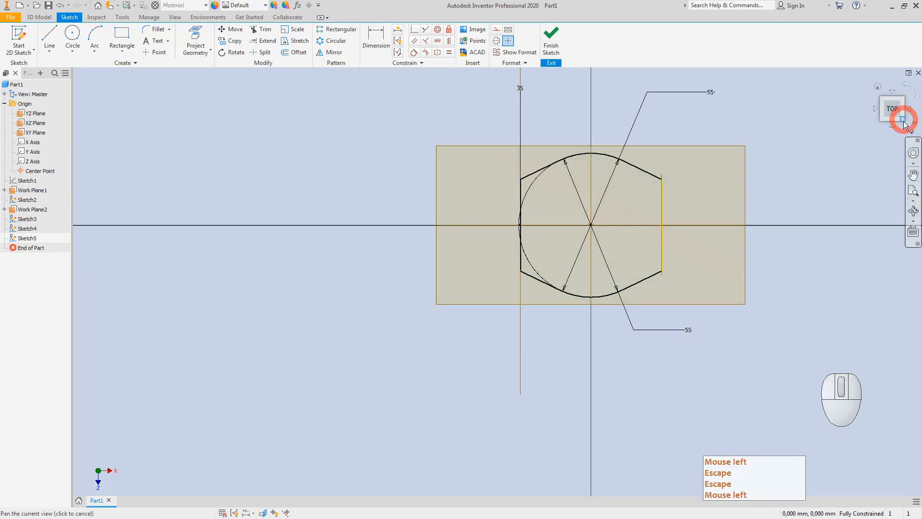
Finish the sketch containing the lower tangent profile with the 55 mm arc.
{"action": "key", "text": "Escape"}
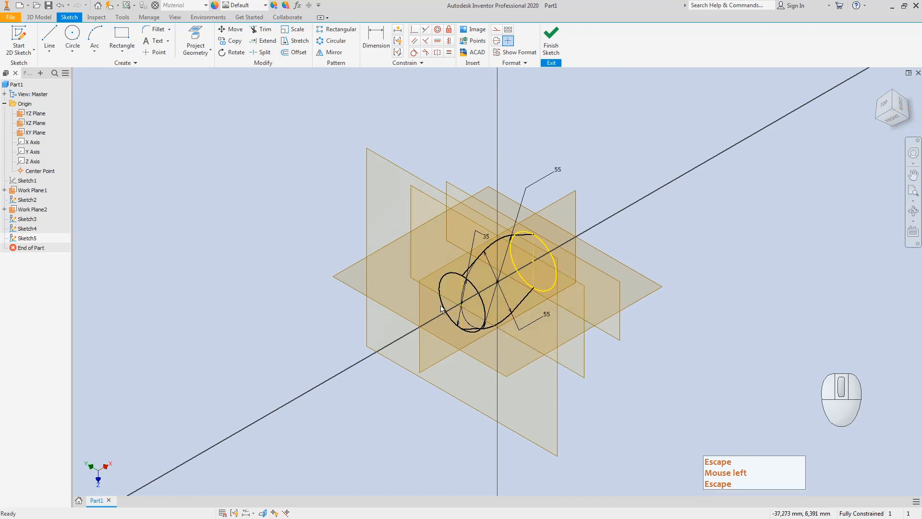
{"action": "left_click", "coordinate": [521, 273]}
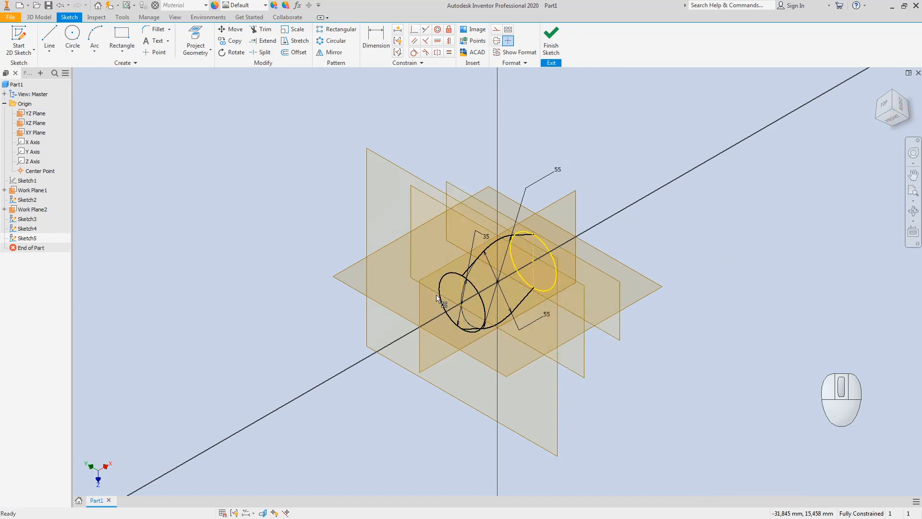
{"action": "key", "text": "Escape"}
{"action": "key", "text": "Escape"}
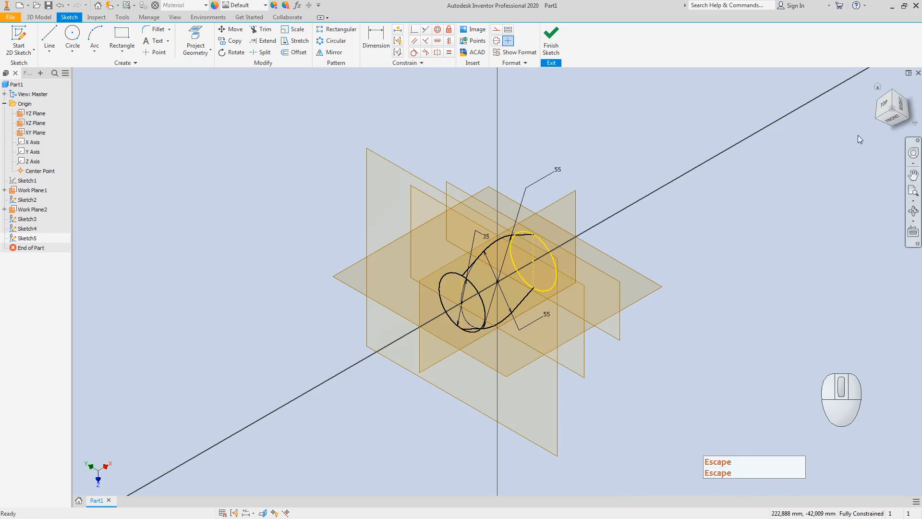
{"action": "left_click", "coordinate": [891, 121]}
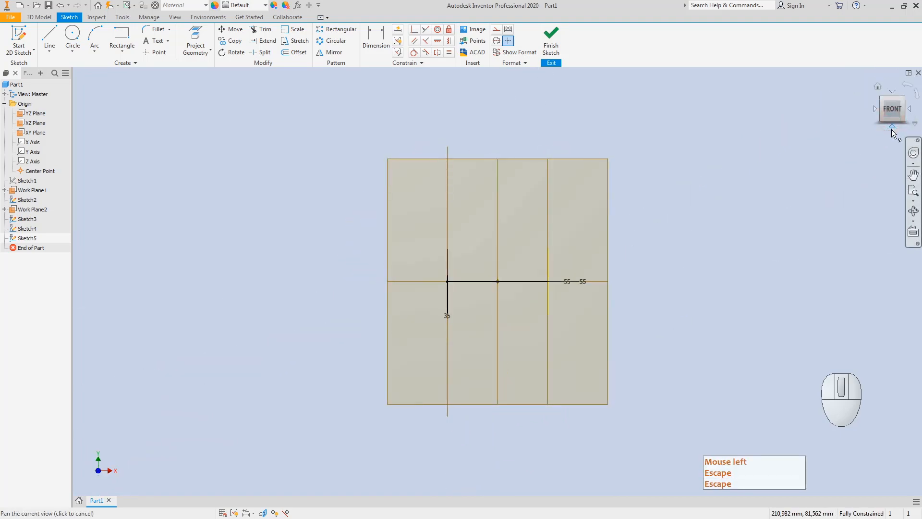
{"action": "left_click", "coordinate": [881, 99]}
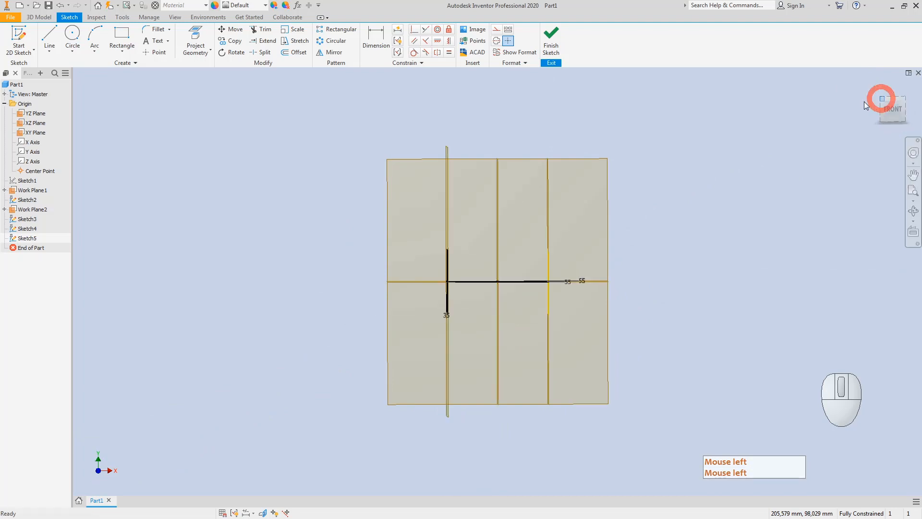
{"action": "left_click", "coordinate": [551, 38]}
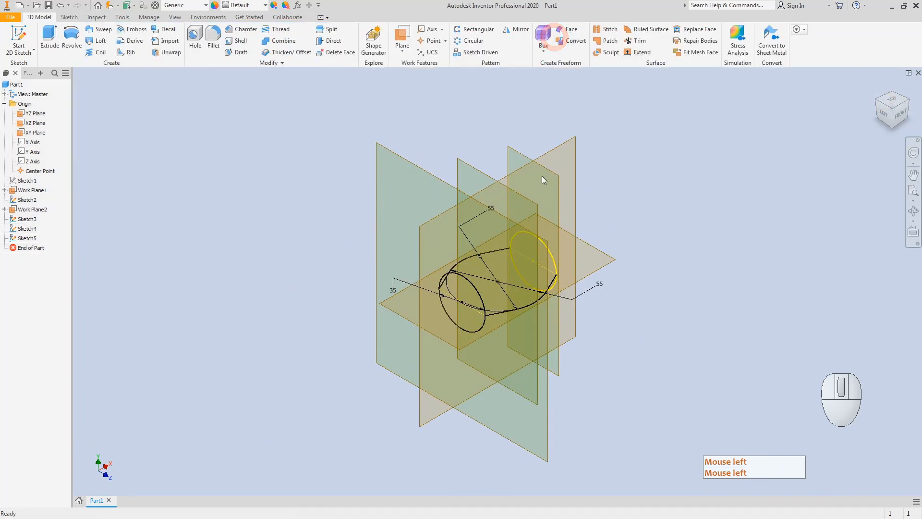
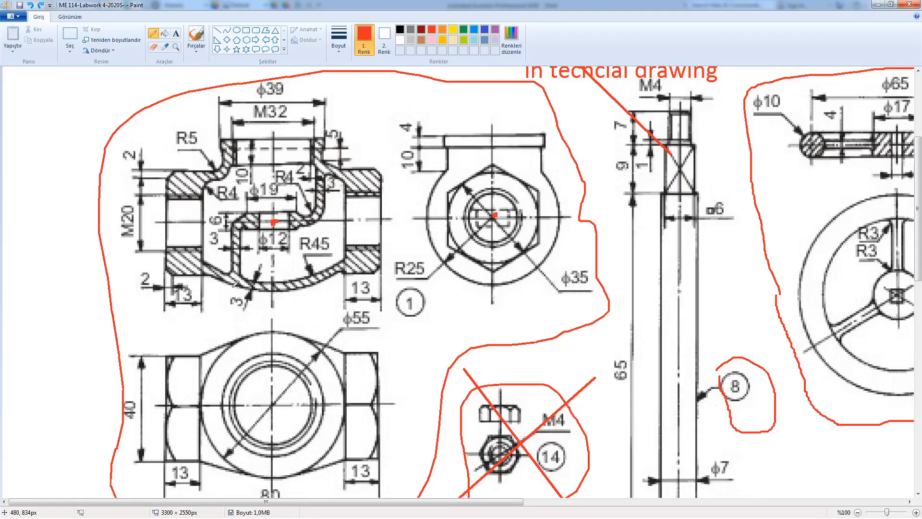
Examine the R45 bottom arc in the valve body's section view in Paint and return to Inventor.
{"action": "mouse_move", "coordinate": [294, 287]}
{"action": "left_mouse_down"}
{"action": "mouse_move", "coordinate": [347, 259]}
{"action": "mouse_move", "coordinate": [244, 281]}
{"action": "mouse_move", "coordinate": [203, 263]}
{"action": "mouse_move", "coordinate": [242, 288]}
{"action": "mouse_move", "coordinate": [358, 267]}
{"action": "mouse_move", "coordinate": [355, 275]}
{"action": "left_mouse_up"}
{"action": "key", "text": "ctrl+z"}
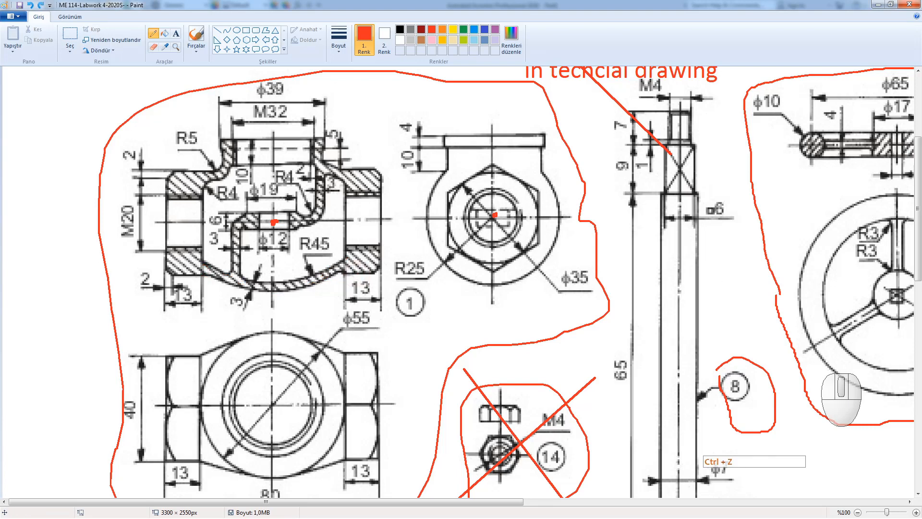
{"action": "left_click", "coordinate": [879, 4]}
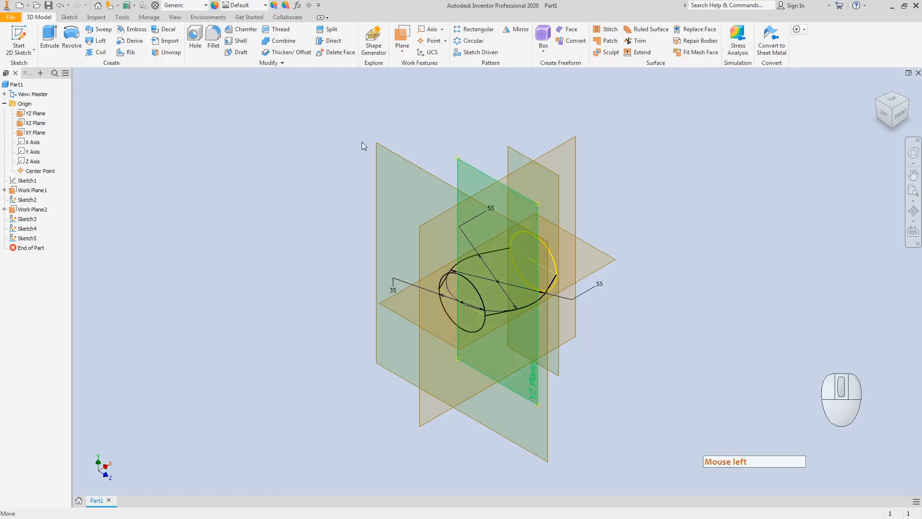
Start a new 2D sketch on the XY plane.
{"action": "left_click", "coordinate": [899, 115]}
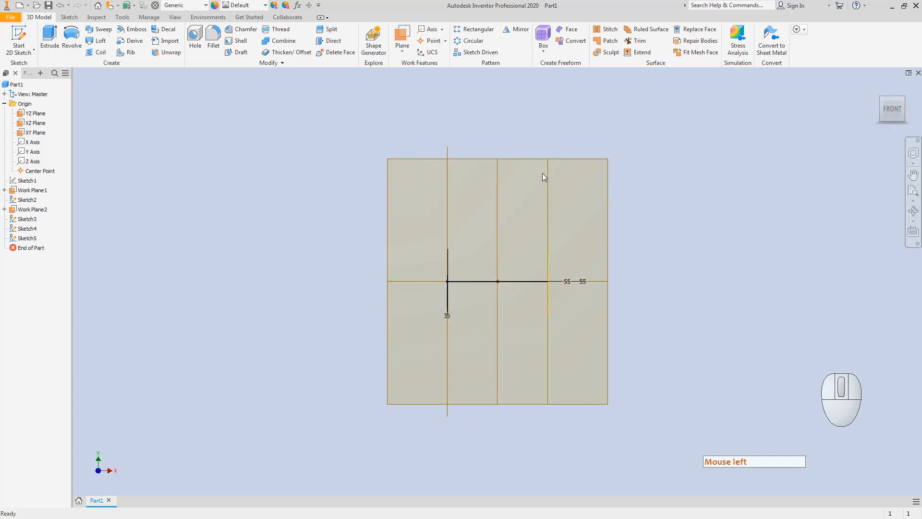
{"action": "left_click", "coordinate": [598, 160]}
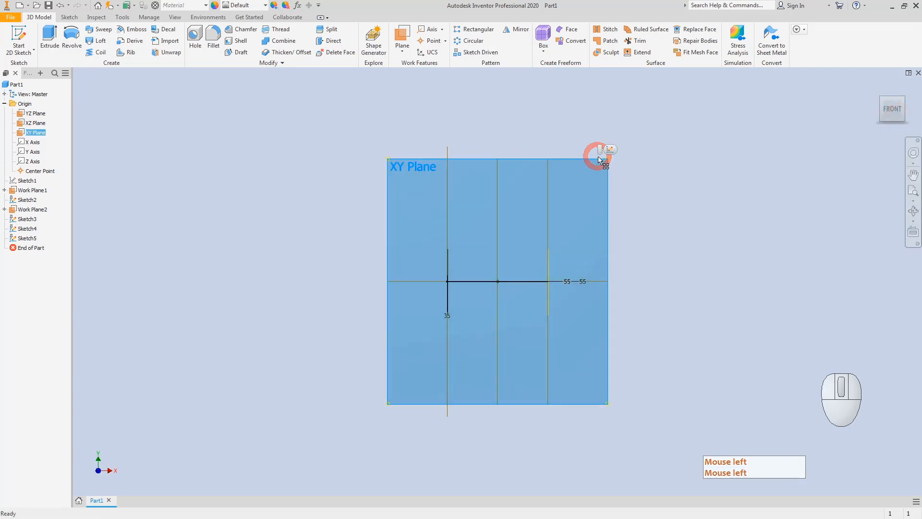
{"action": "left_click", "coordinate": [16, 33]}
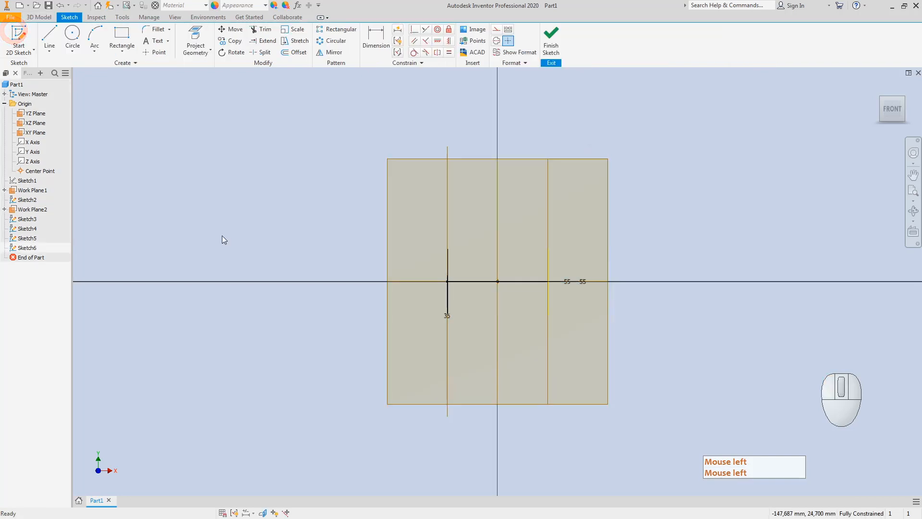
Project both 35 mm end circles into the new sketch as vertical lines.
{"action": "left_click", "coordinate": [881, 99]}
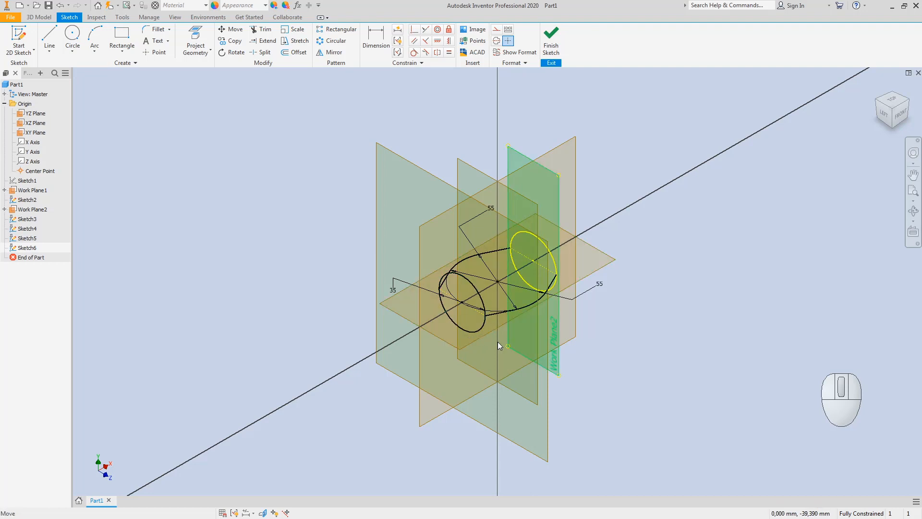
{"action": "left_click", "coordinate": [191, 41]}
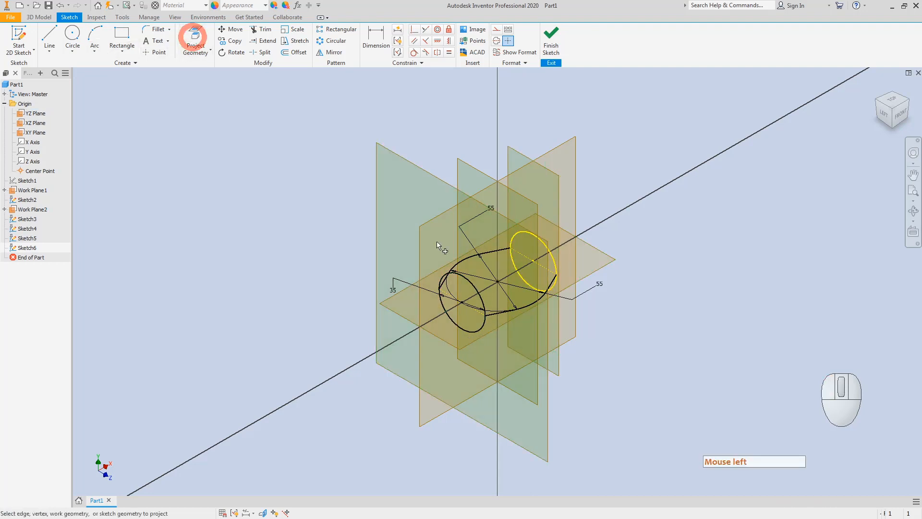
{"action": "left_click", "coordinate": [524, 282]}
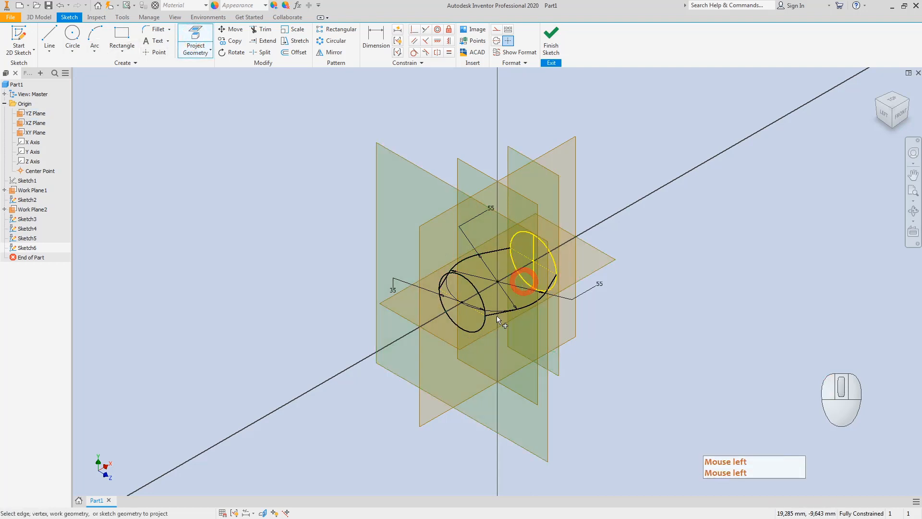
{"action": "left_click", "coordinate": [470, 333]}
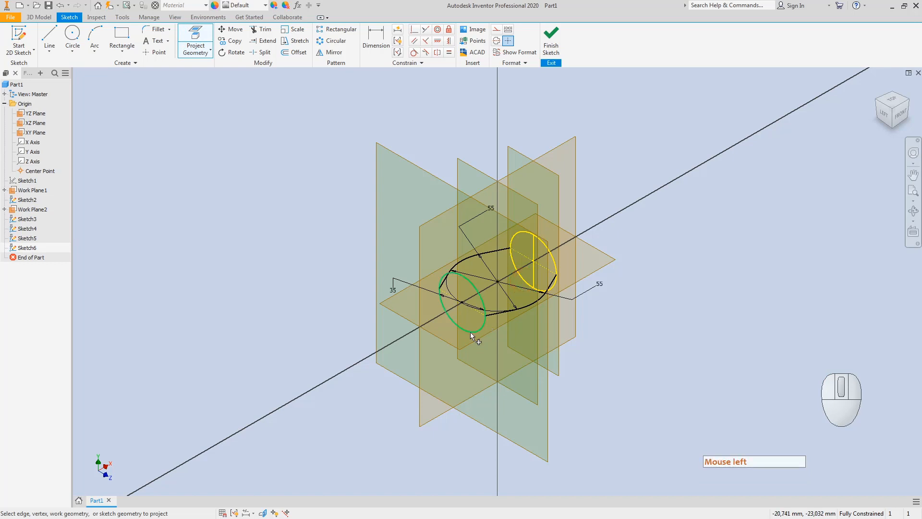
{"action": "key", "text": "Escape"}
{"action": "key", "text": "Escape"}
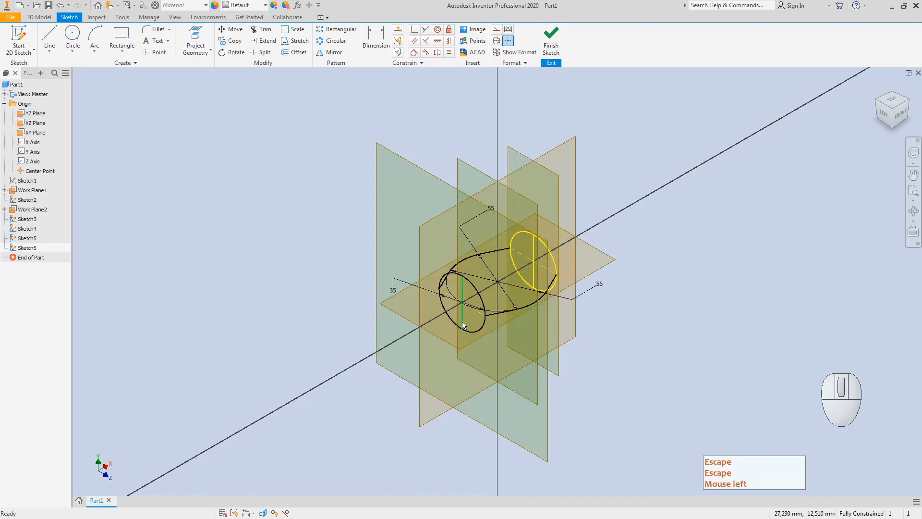
Convert both projected vertical end lines to construction geometry.
{"action": "right_click", "coordinate": [462, 321]}
{"action": "left_click", "coordinate": [500, 320]}
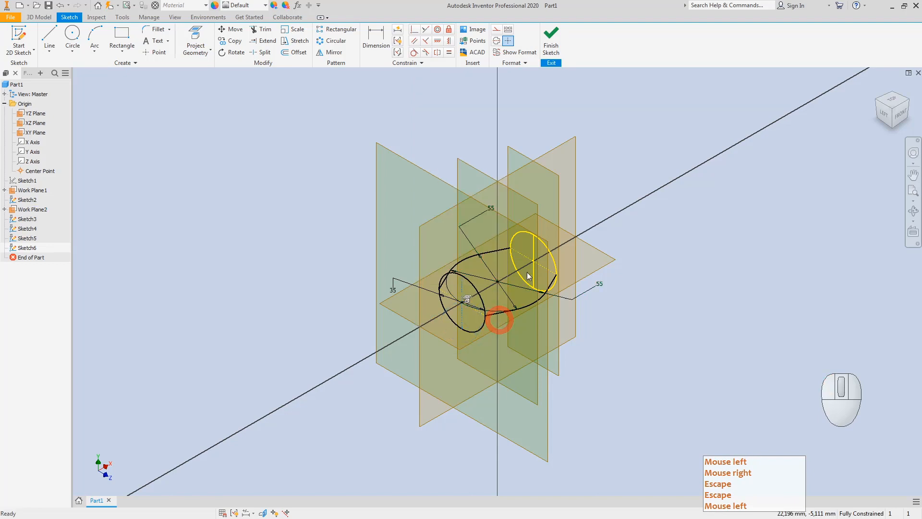
{"action": "key", "text": "Escape"}
{"action": "right_click", "coordinate": [531, 247]}
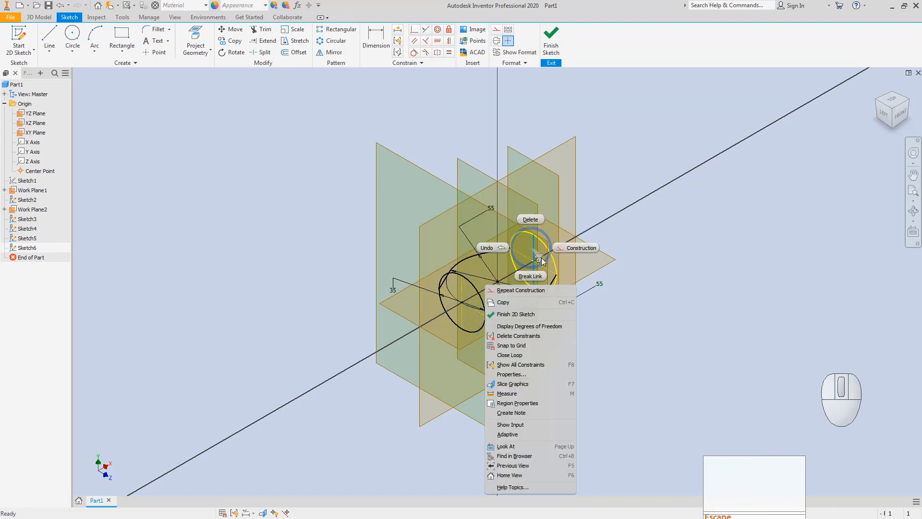
{"action": "left_click", "coordinate": [569, 247]}
{"action": "left_click", "coordinate": [676, 218]}
{"action": "key", "text": "Escape"}
Draw a vertical line about 61 mm long upward from the origin and convert it to construction geometry.
{"action": "left_click", "coordinate": [886, 116]}
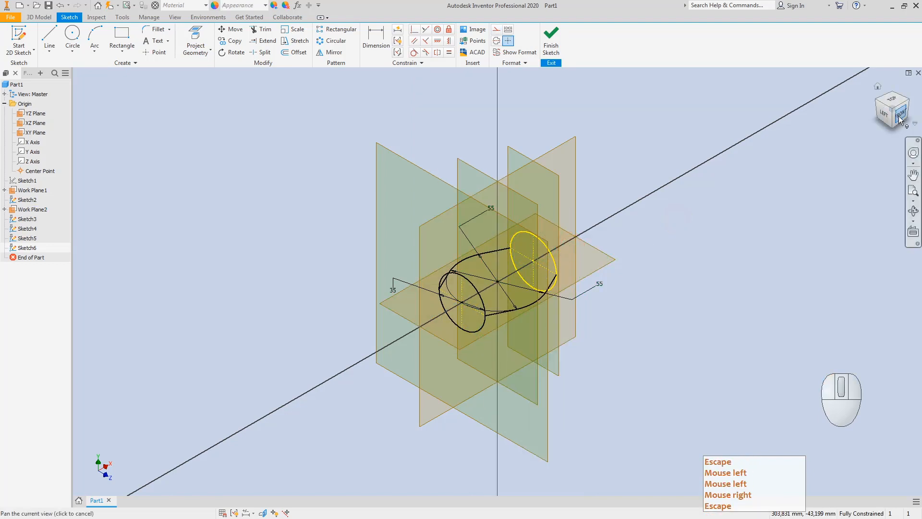
{"action": "left_click", "coordinate": [49, 36]}
{"action": "left_click", "coordinate": [497, 281]}
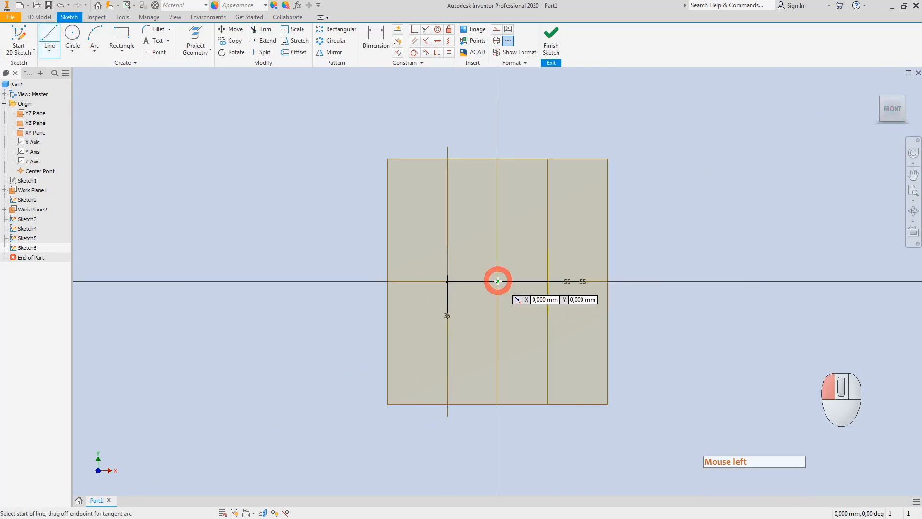
{"action": "left_click", "coordinate": [497, 168]}
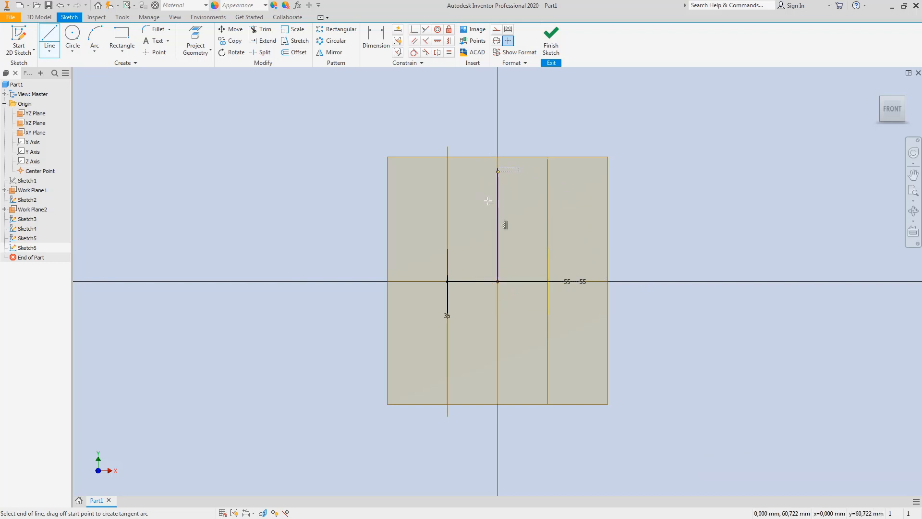
{"action": "key", "text": "Escape"}
{"action": "right_click", "coordinate": [498, 206]}
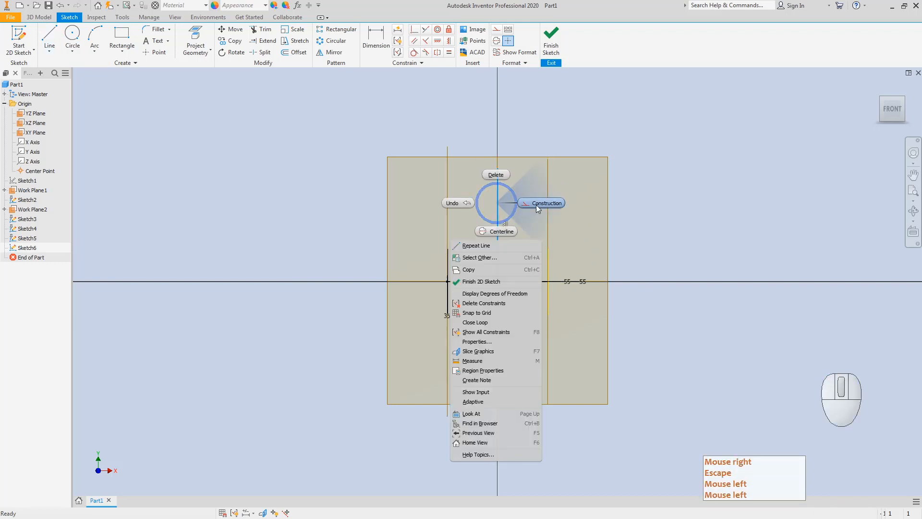
{"action": "left_click", "coordinate": [547, 201]}
{"action": "key", "text": "Escape"}
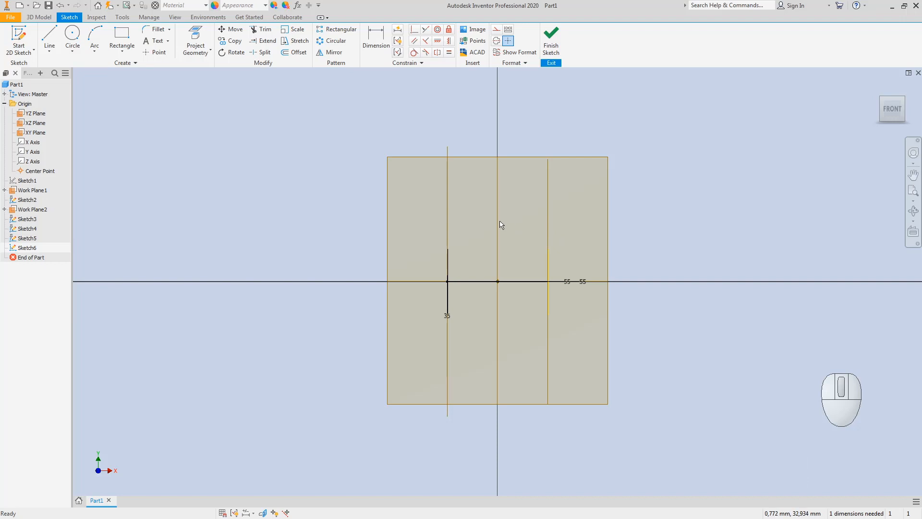
Draw a large circle centred on the vertical construction line about 21 mm above the origin, reaching below both end circles.
{"action": "left_click", "coordinate": [72, 34]}
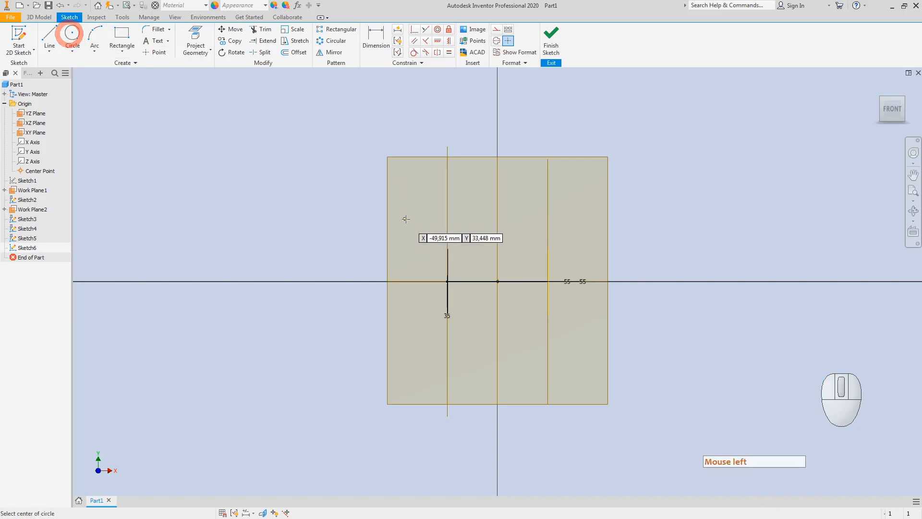
{"action": "left_click", "coordinate": [497, 242]}
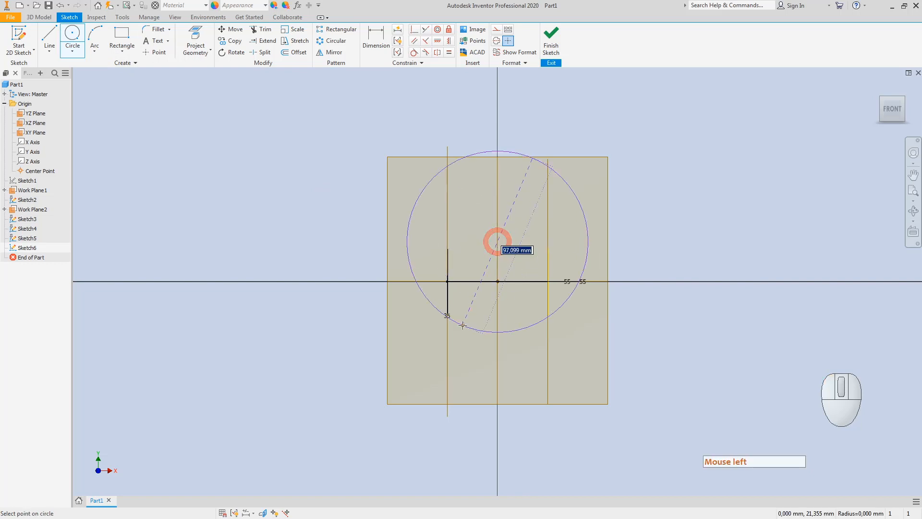
{"action": "left_click", "coordinate": [458, 340]}
{"action": "key", "text": "Escape"}
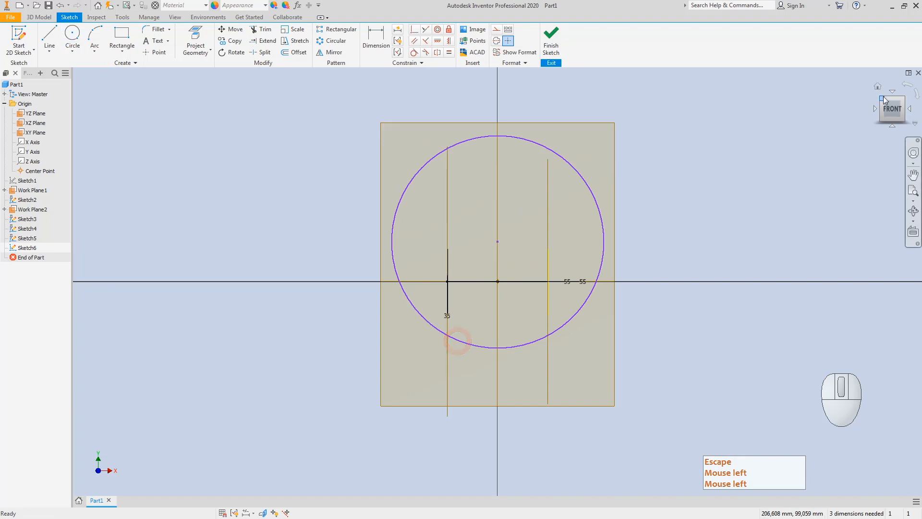
Make the large circle coincident with the lower endpoint of the projected line at the far end circle (positive X side).
{"action": "left_click", "coordinate": [882, 100]}
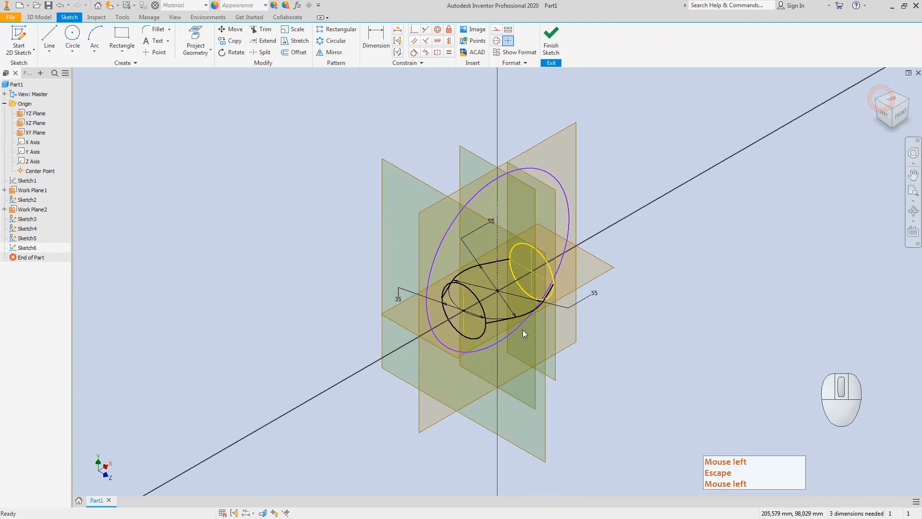
{"action": "key", "text": "Escape"}
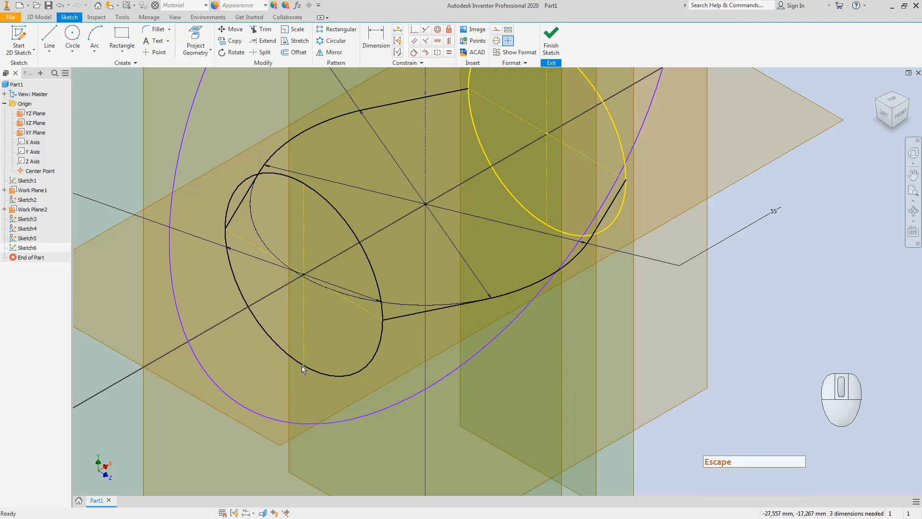
{"action": "key", "text": "Escape"}
{"action": "left_click", "coordinate": [415, 31]}
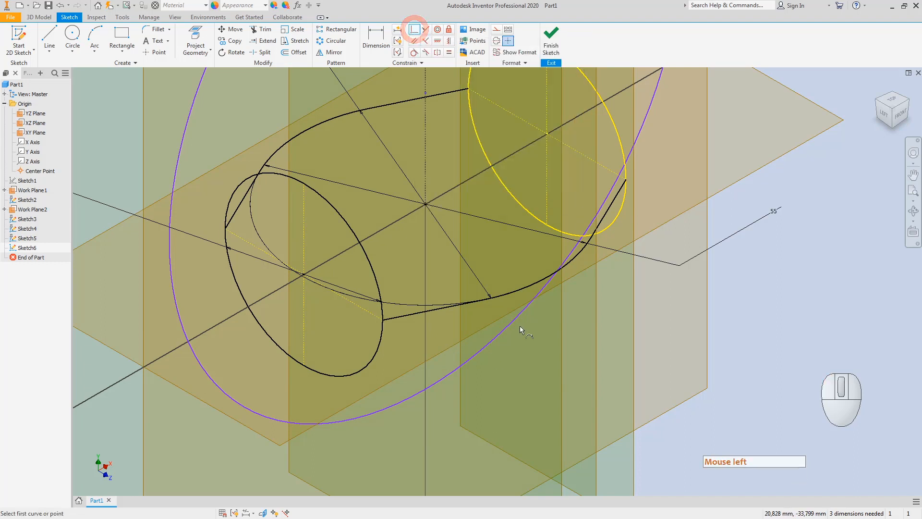
{"action": "left_click", "coordinate": [506, 330]}
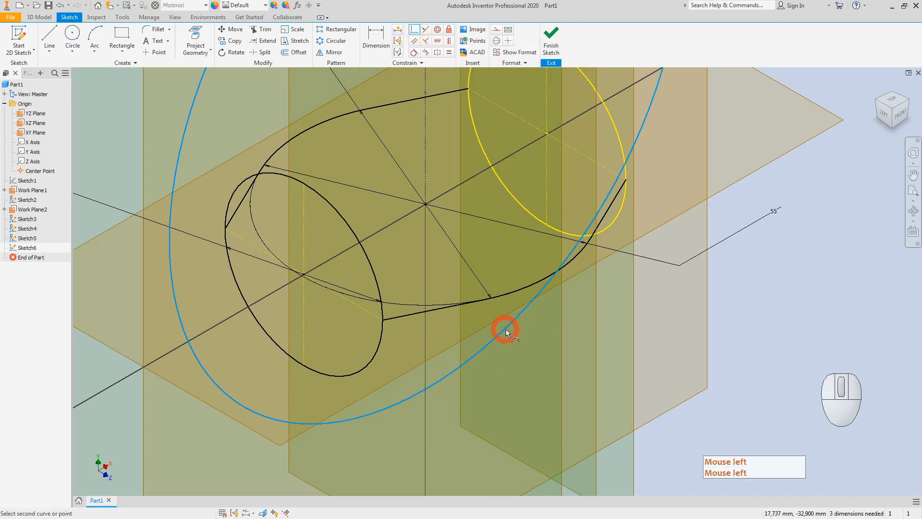
{"action": "left_click", "coordinate": [546, 226]}
{"action": "key", "text": "Escape"}
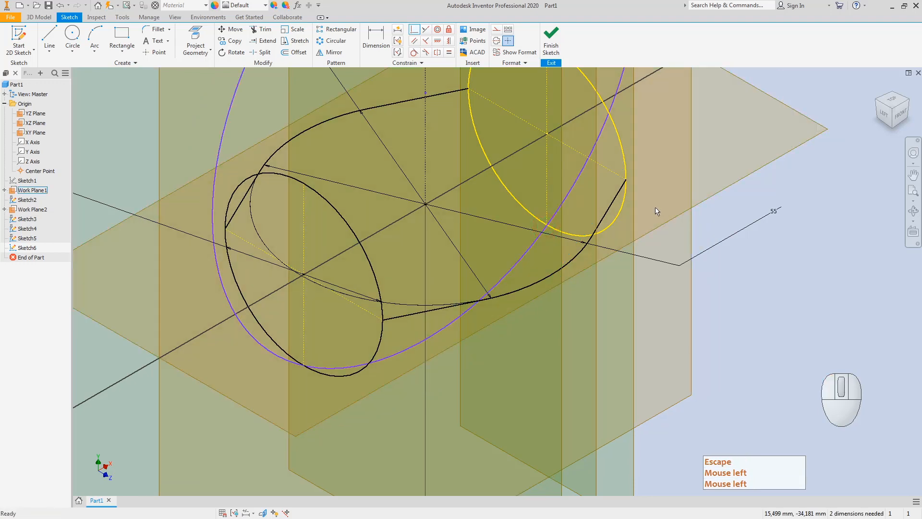
Dimension the large circle by its radius and set it to 42 mm.
{"action": "left_click", "coordinate": [902, 117]}
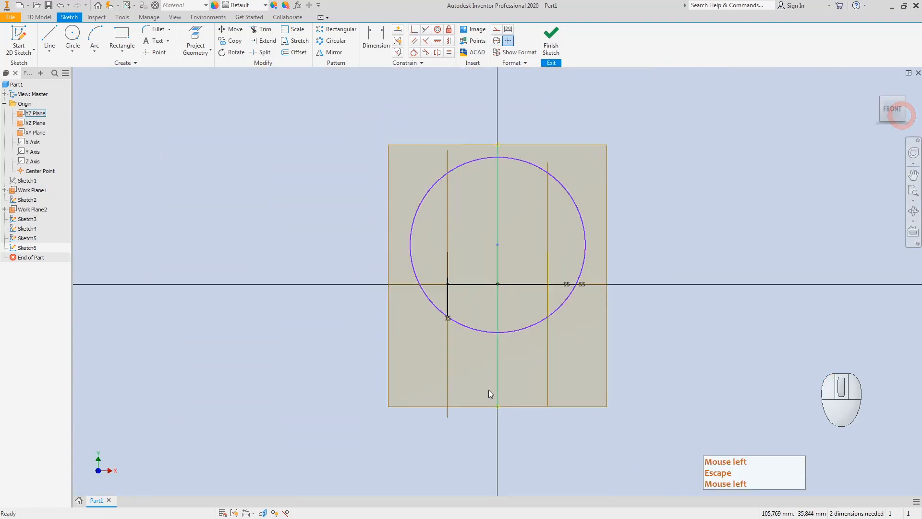
{"action": "left_click", "coordinate": [376, 39]}
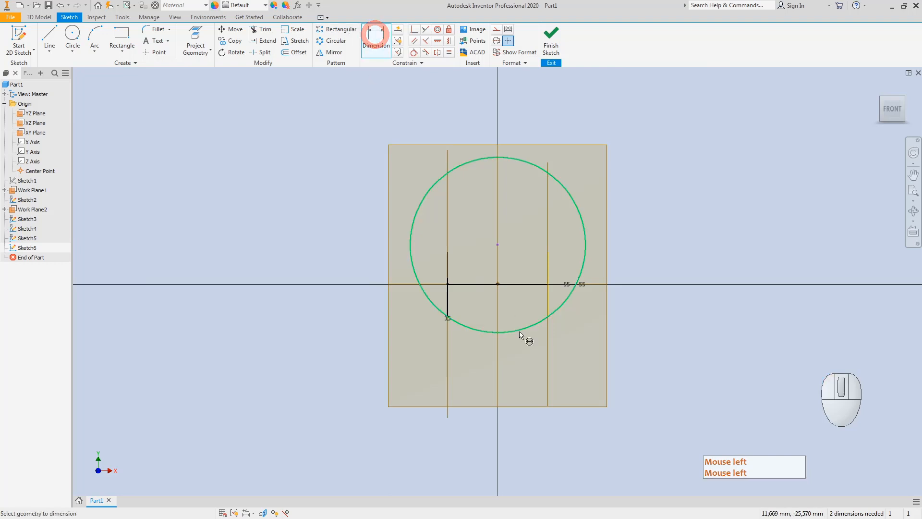
{"action": "left_click", "coordinate": [521, 331]}
{"action": "right_click", "coordinate": [534, 358]}
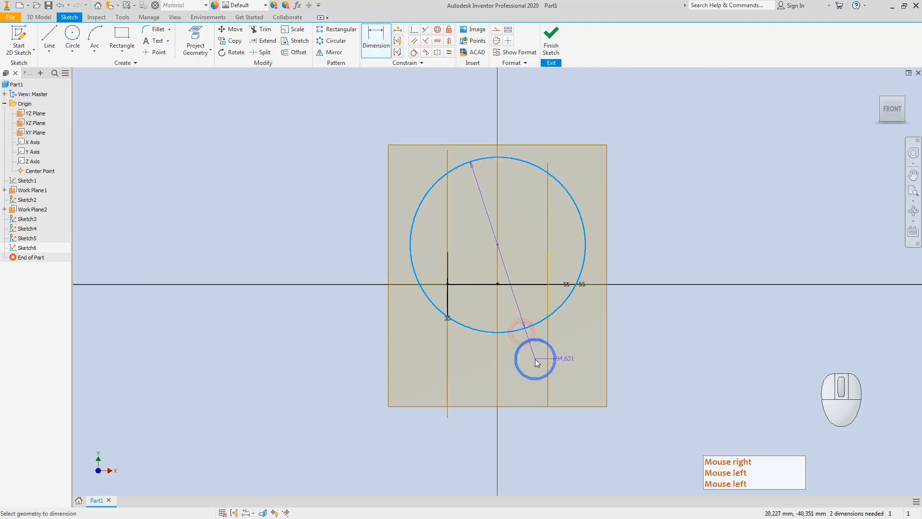
{"action": "mouse_move", "coordinate": [552, 402]}
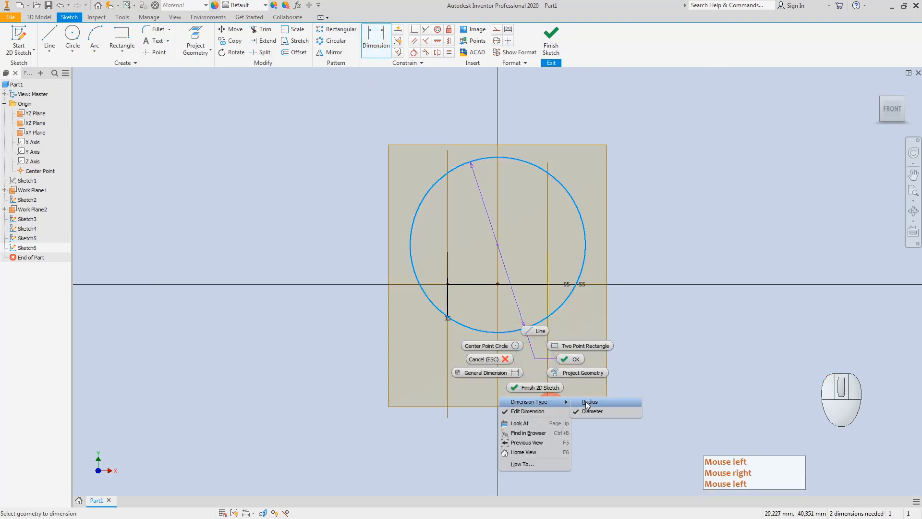
{"action": "left_click", "coordinate": [586, 401]}
{"action": "scroll", "coordinate": [555, 334], "scroll_direction": "down", "scroll_amount": 5}
{"action": "left_click", "coordinate": [552, 331]}
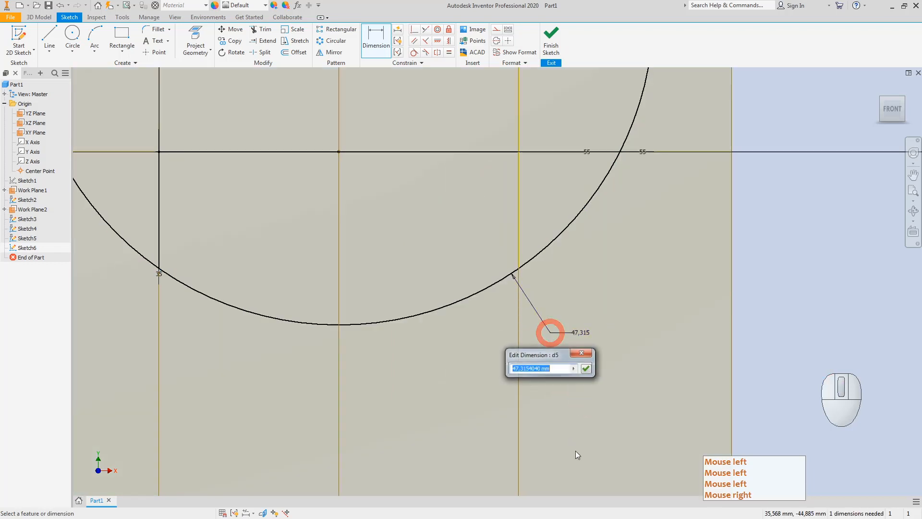
{"action": "type", "text": "42"}
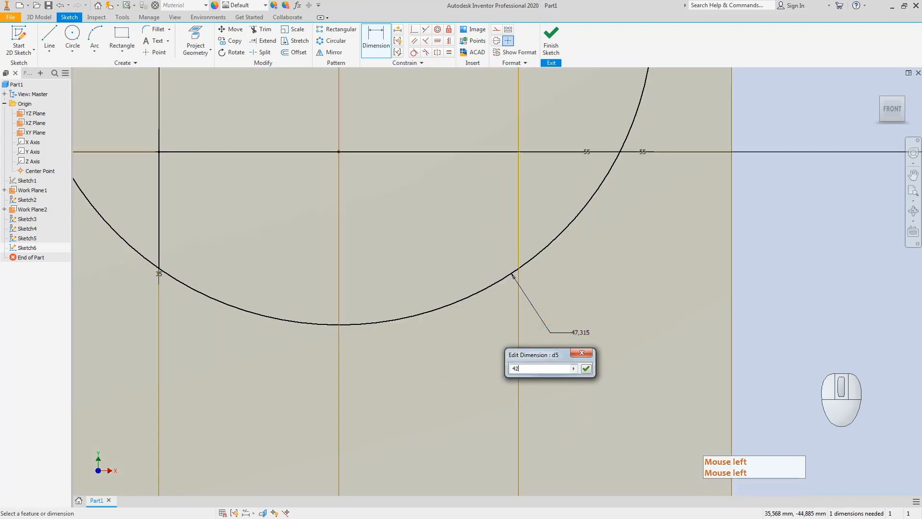
{"action": "key", "text": "Return"}
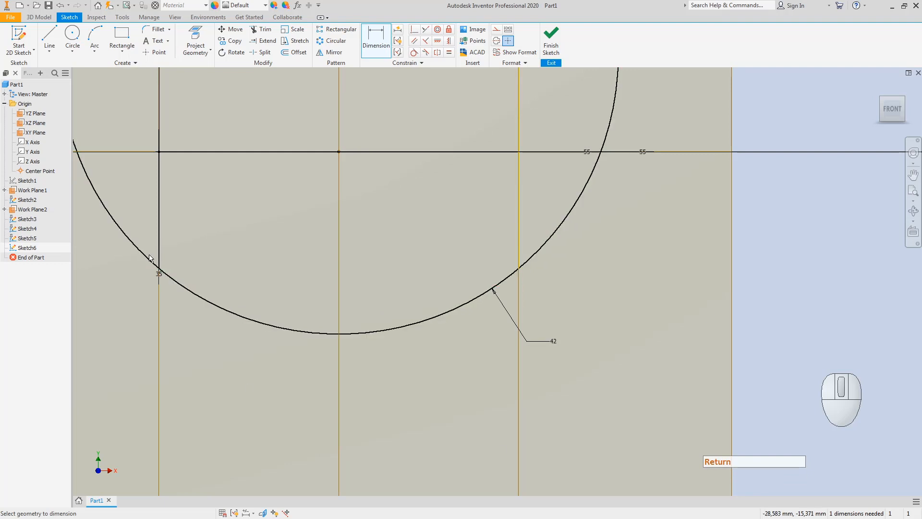
Trim the large circle to leave only the lower arc between the two projected end lines.
{"action": "left_click", "coordinate": [262, 29]}
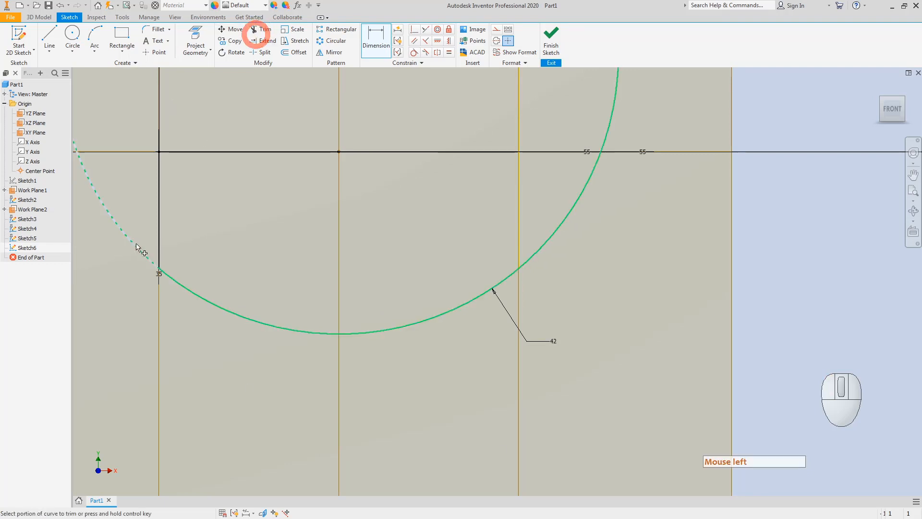
{"action": "left_click", "coordinate": [124, 228]}
{"action": "scroll", "coordinate": [425, 264], "scroll_direction": "down", "scroll_amount": 5}
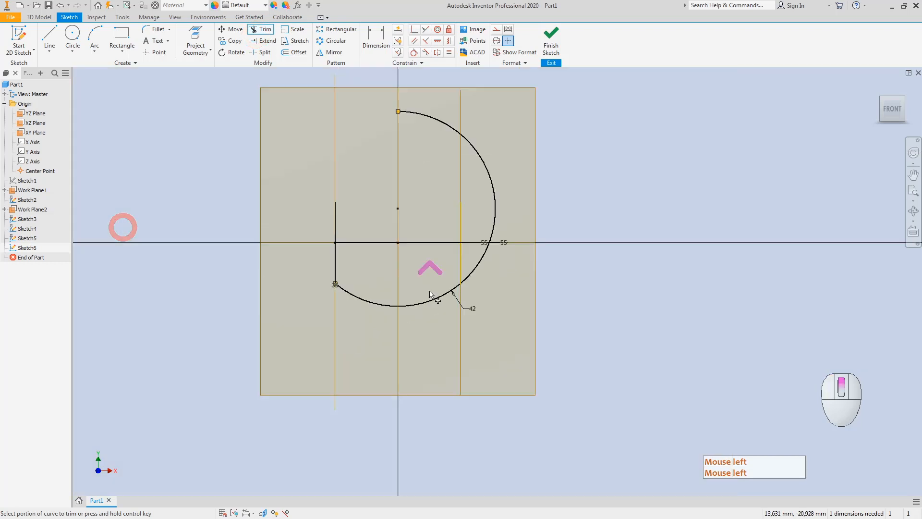
{"action": "left_click", "coordinate": [421, 118]}
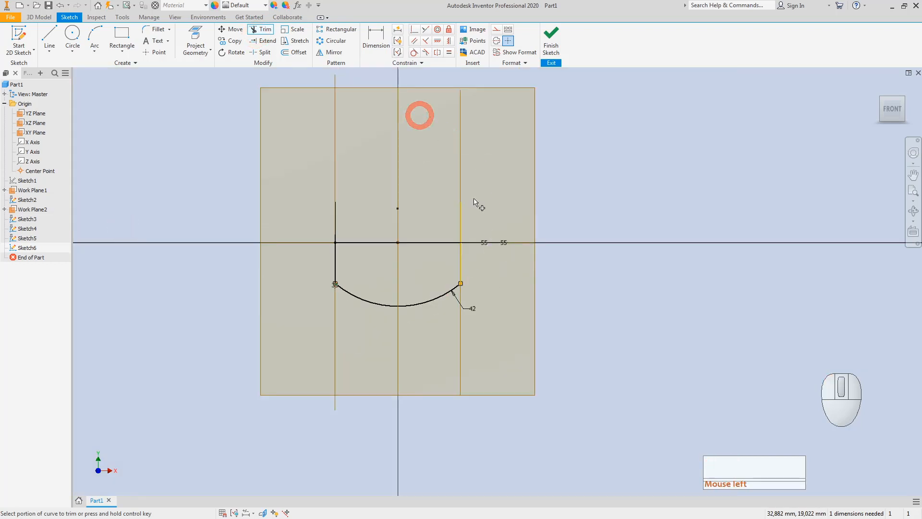
{"action": "key", "text": "Escape"}
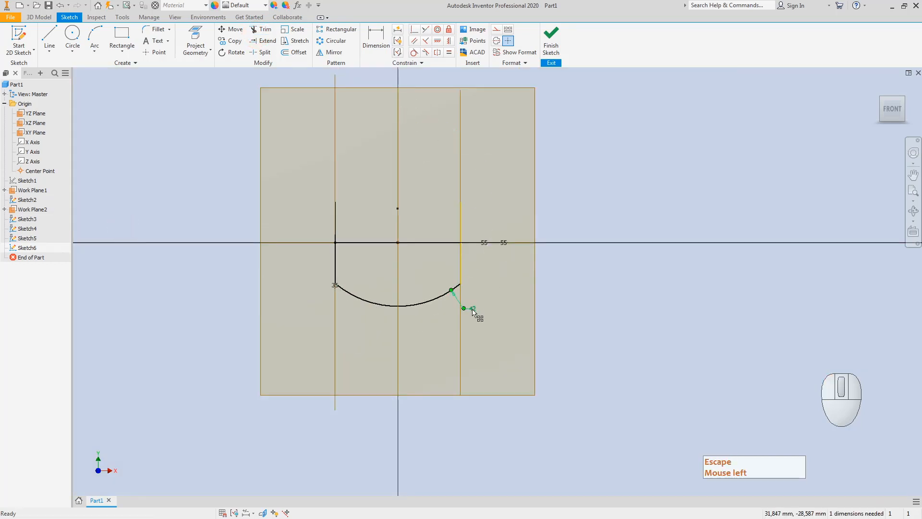
Reposition the arc's radius dimension lower beneath the arc and finish the sketch, returning to the isometric view.
{"action": "left_click_drag", "start_coordinate": [469, 311], "coordinate": [454, 327]}
{"action": "key", "text": "Escape"}
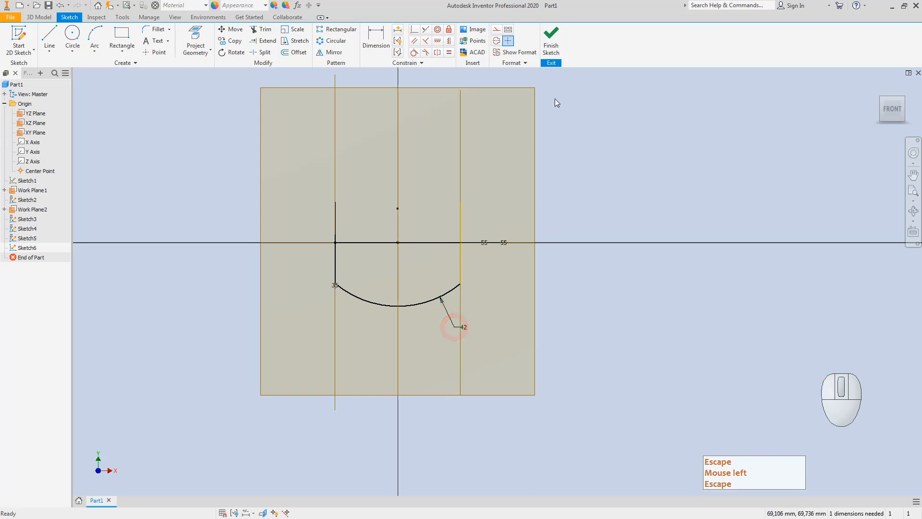
{"action": "left_click", "coordinate": [550, 39]}
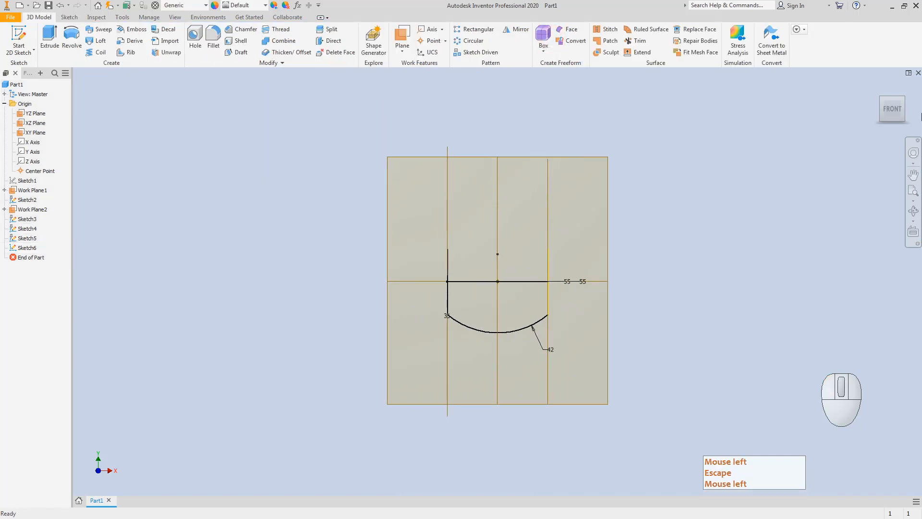
{"action": "left_click", "coordinate": [881, 99]}
{"action": "left_click", "coordinate": [881, 98]}
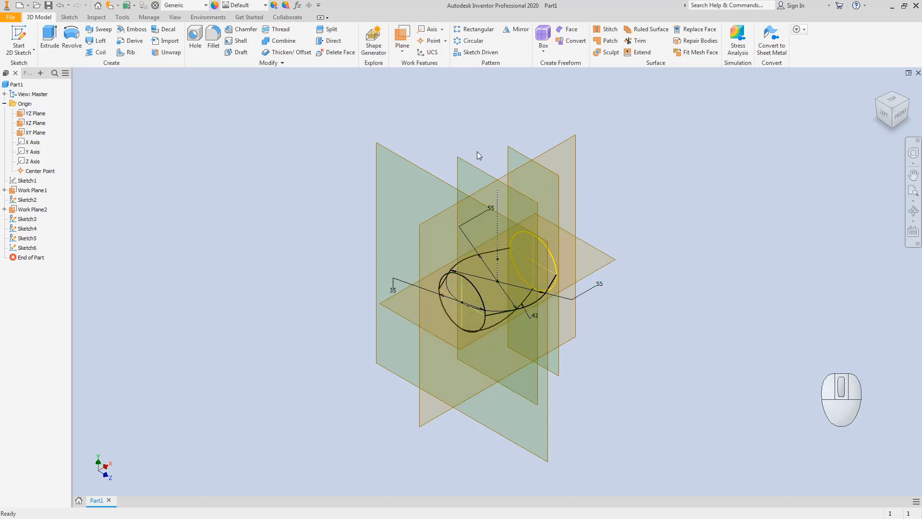
Start a new sketch on the YZ plane and slice the graphics at the sketch plane.
{"action": "left_click", "coordinate": [463, 163]}
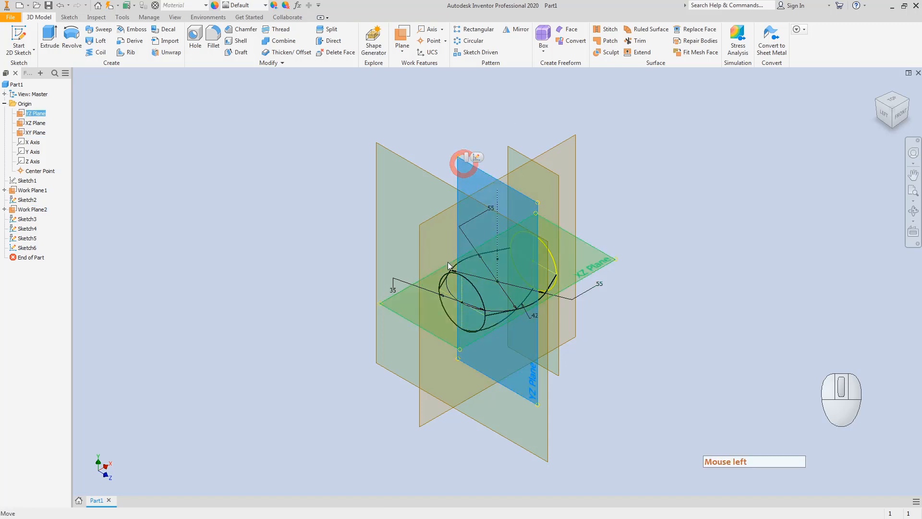
{"action": "left_click", "coordinate": [473, 283]}
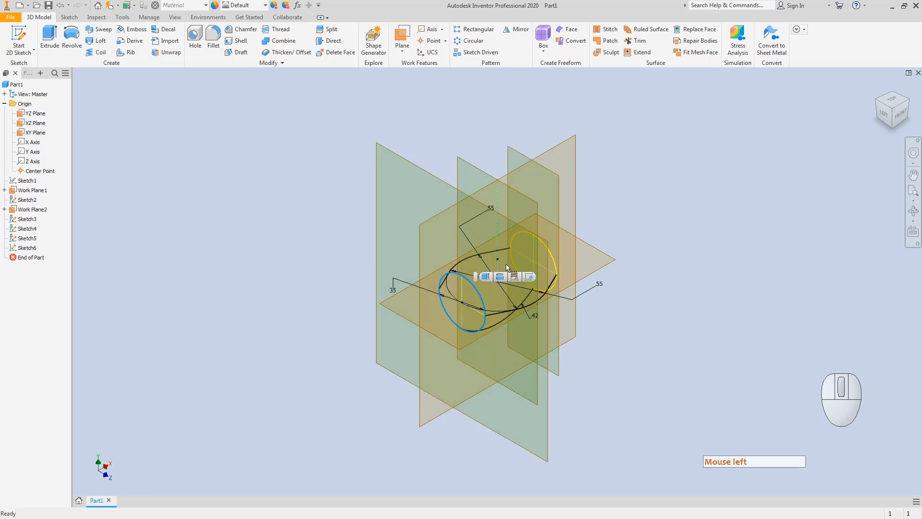
{"action": "double_click", "coordinate": [271, 257]}
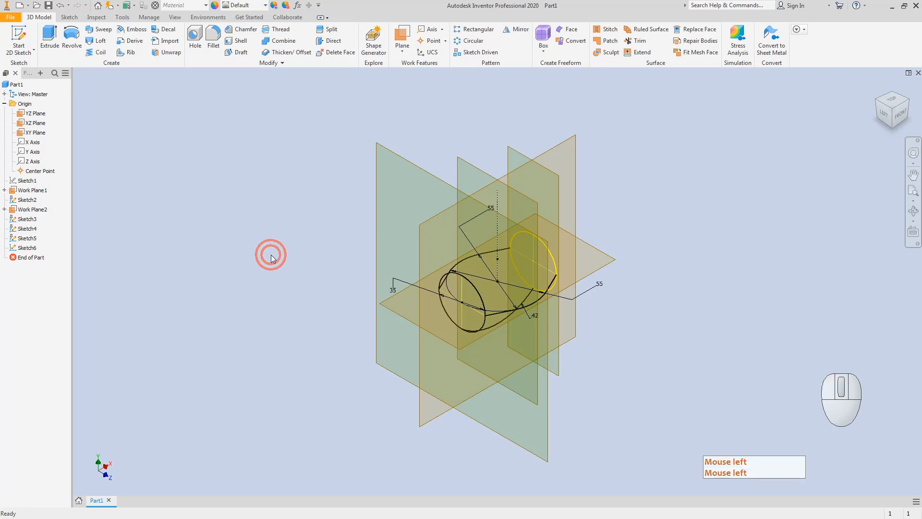
{"action": "left_click", "coordinate": [20, 39]}
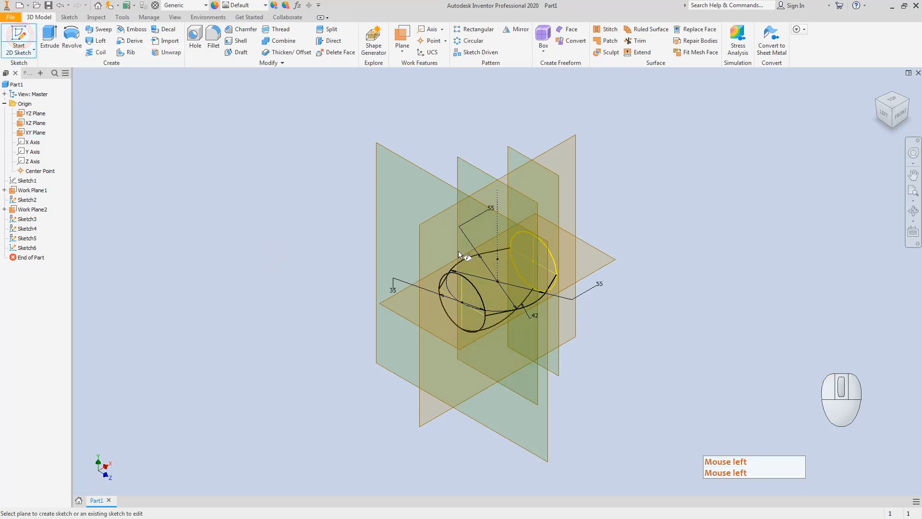
{"action": "left_click", "coordinate": [475, 168]}
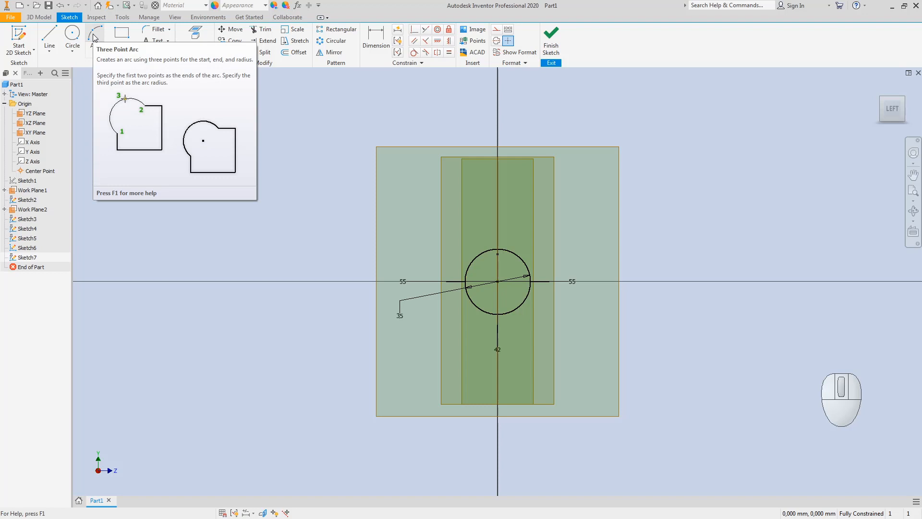
{"action": "key", "text": "F7"}
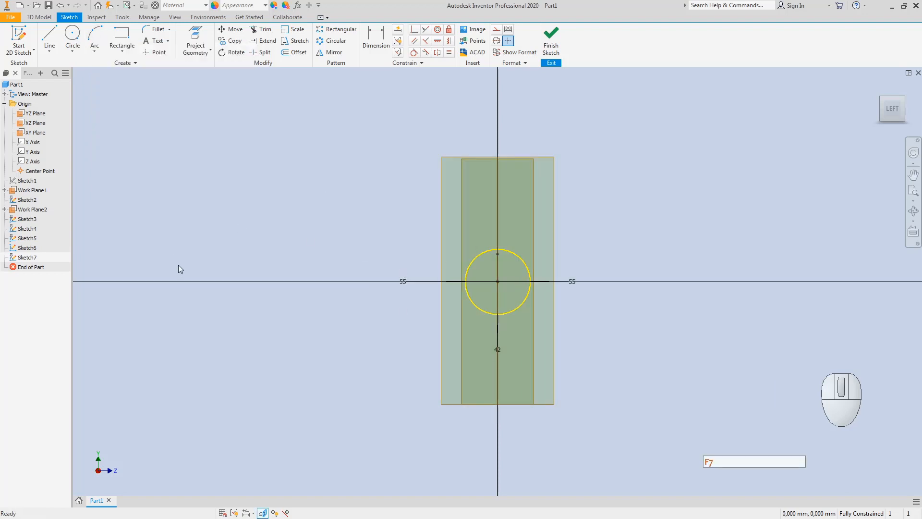
Draw a vertical line about 49 mm long upward from the origin and convert it to construction geometry.
{"action": "left_click", "coordinate": [49, 34]}
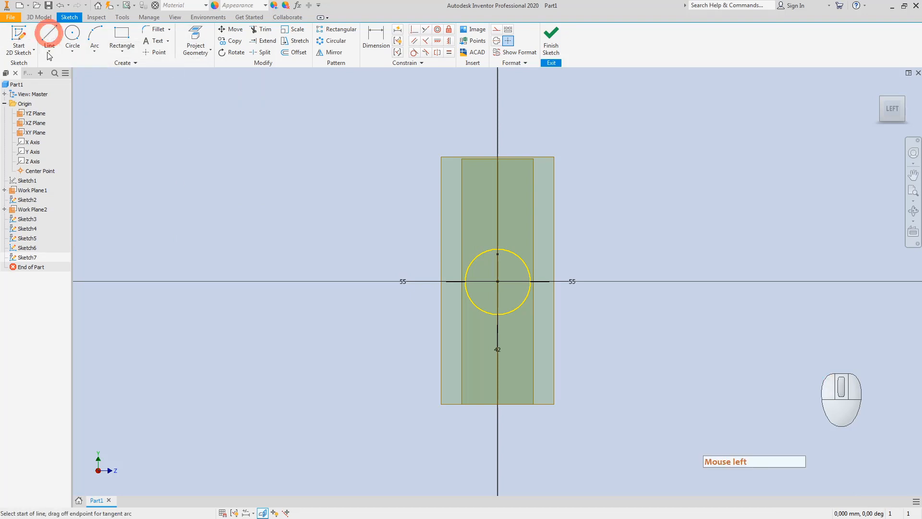
{"action": "left_click", "coordinate": [497, 281]}
{"action": "key", "text": "Escape"}
{"action": "key", "text": "Escape"}
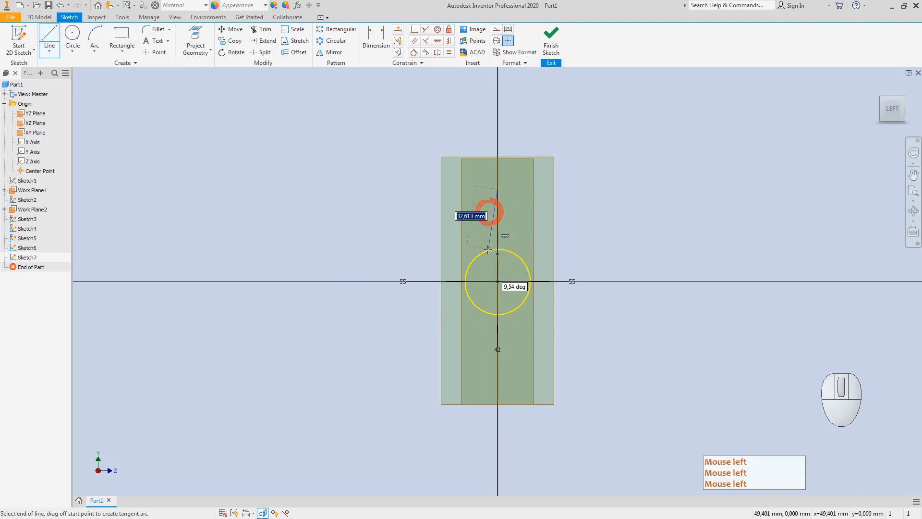
{"action": "right_click", "coordinate": [499, 218]}
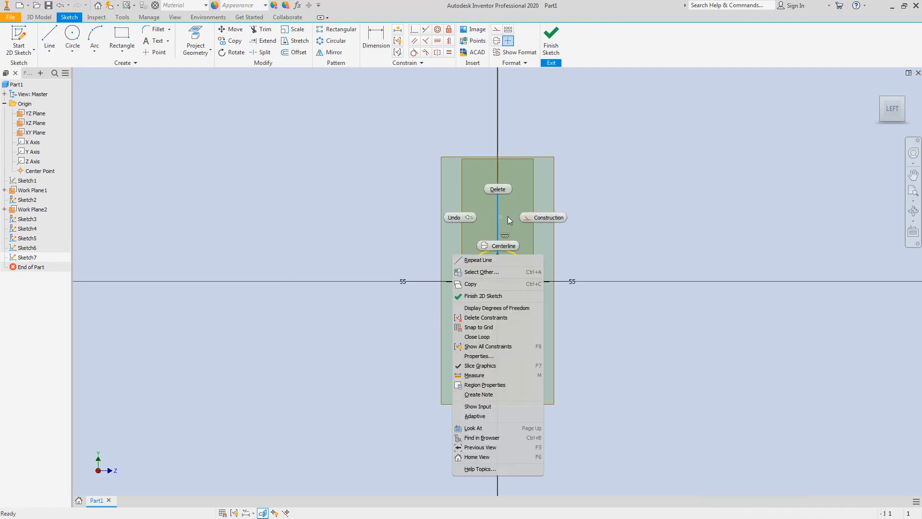
{"action": "left_click", "coordinate": [546, 220]}
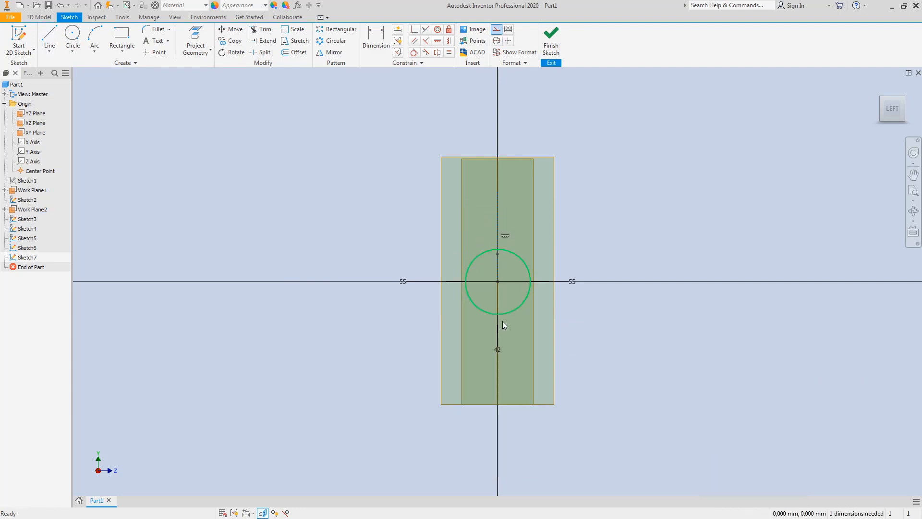
{"action": "left_click", "coordinate": [883, 102]}
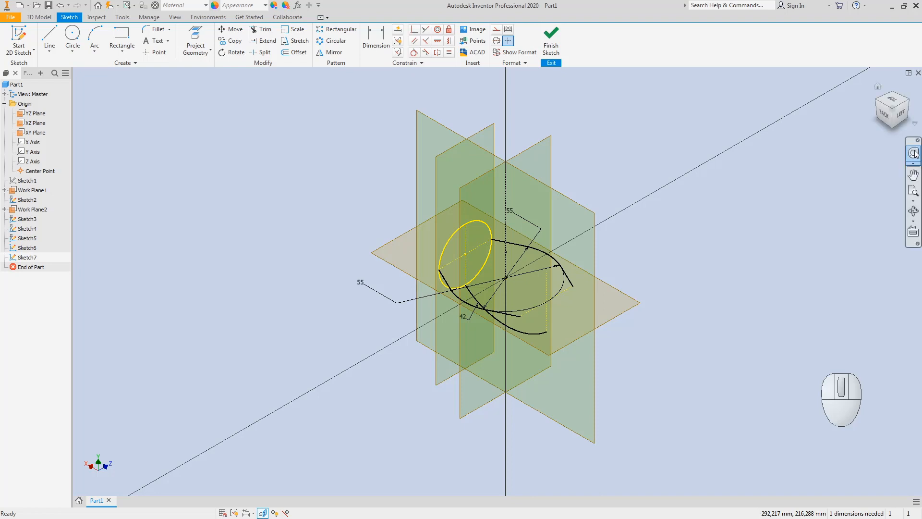
{"action": "left_click", "coordinate": [901, 114]}
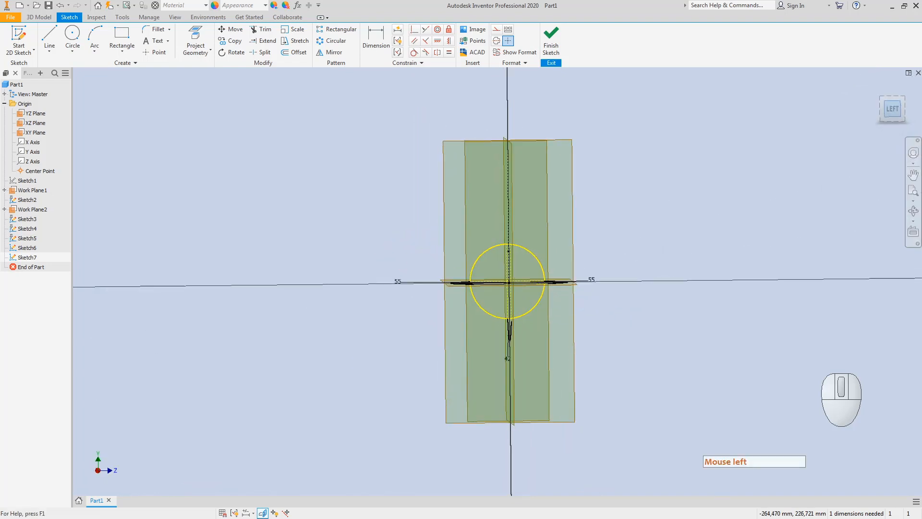
{"action": "left_click", "coordinate": [509, 282]}
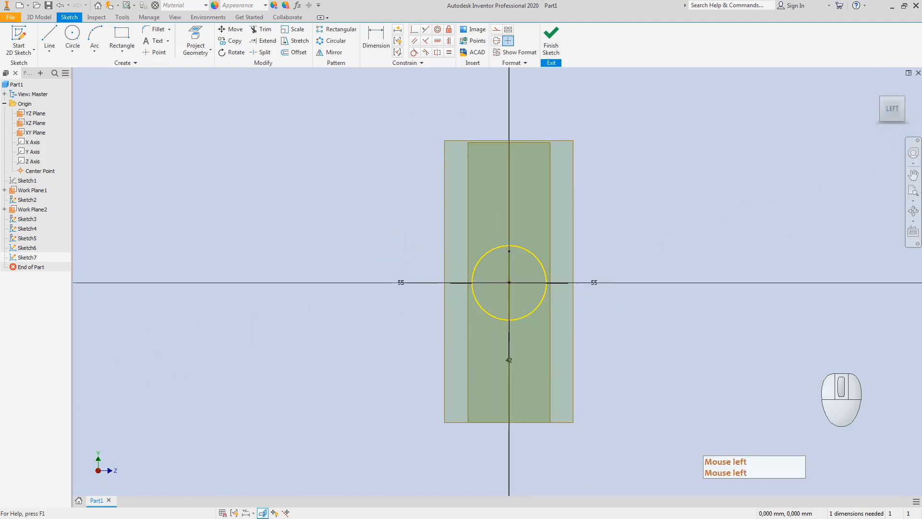
Switch to the technical drawing in Paint, outline the side view's large circle in red, and circle and cross out the R25 label.
{"action": "left_click", "coordinate": [240, 517]}
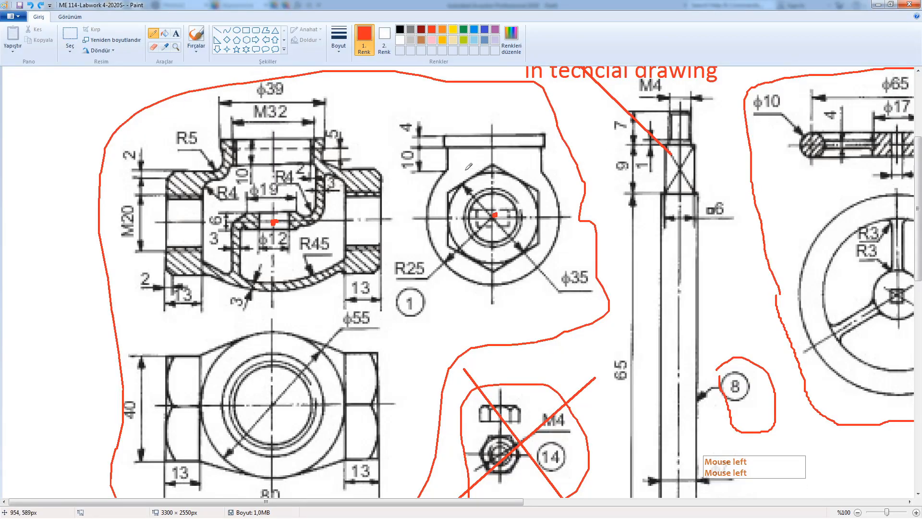
{"action": "mouse_move", "coordinate": [453, 169]}
{"action": "left_mouse_down"}
{"action": "mouse_move", "coordinate": [426, 222]}
{"action": "mouse_move", "coordinate": [457, 268]}
{"action": "mouse_move", "coordinate": [542, 286]}
{"action": "mouse_move", "coordinate": [571, 190]}
{"action": "mouse_move", "coordinate": [516, 169]}
{"action": "left_mouse_up"}
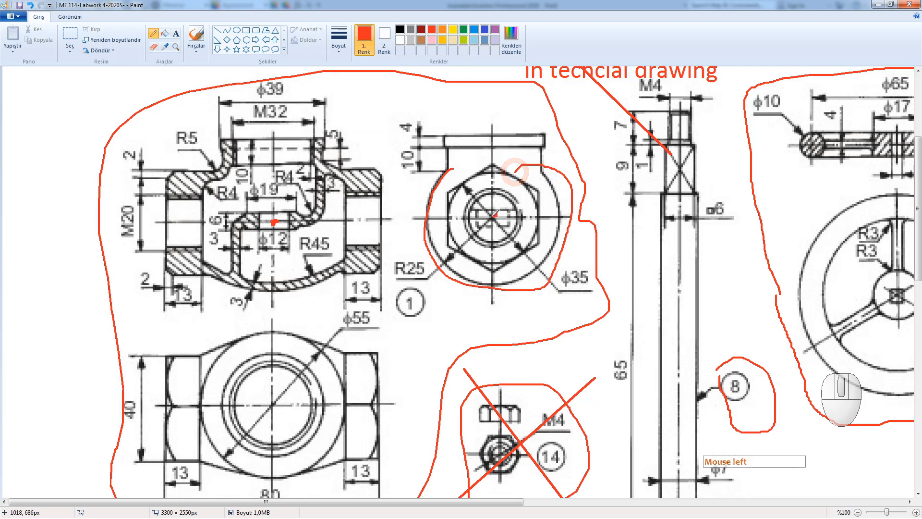
{"action": "mouse_move", "coordinate": [419, 260]}
{"action": "left_mouse_down"}
{"action": "mouse_move", "coordinate": [414, 254]}
{"action": "mouse_move", "coordinate": [401, 281]}
{"action": "mouse_move", "coordinate": [428, 269]}
{"action": "mouse_move", "coordinate": [400, 260]}
{"action": "left_mouse_up"}
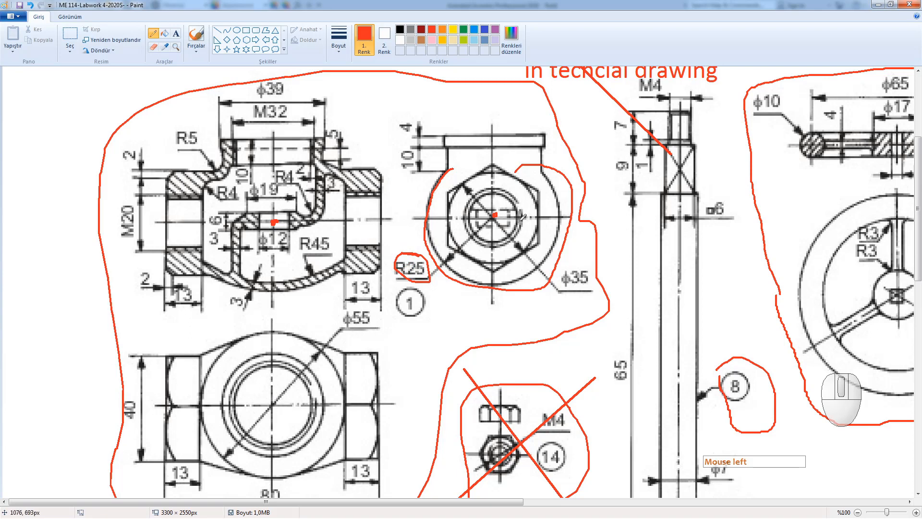
{"action": "left_click_drag", "start_coordinate": [402, 251], "coordinate": [425, 269]}
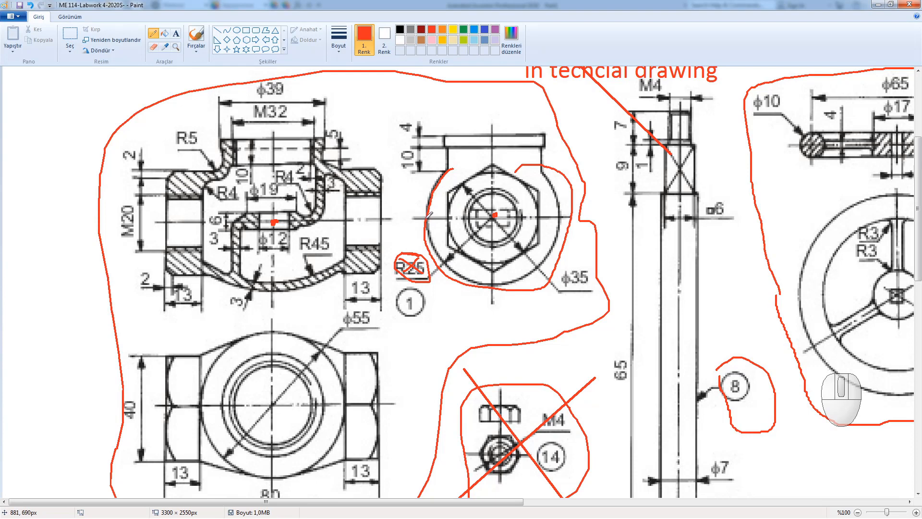
Mark the large circle's lowest point and both horizontal extremes in the side view, and sketch a curve joining the two extremes.
{"action": "left_click_drag", "start_coordinate": [491, 279], "coordinate": [493, 285]}
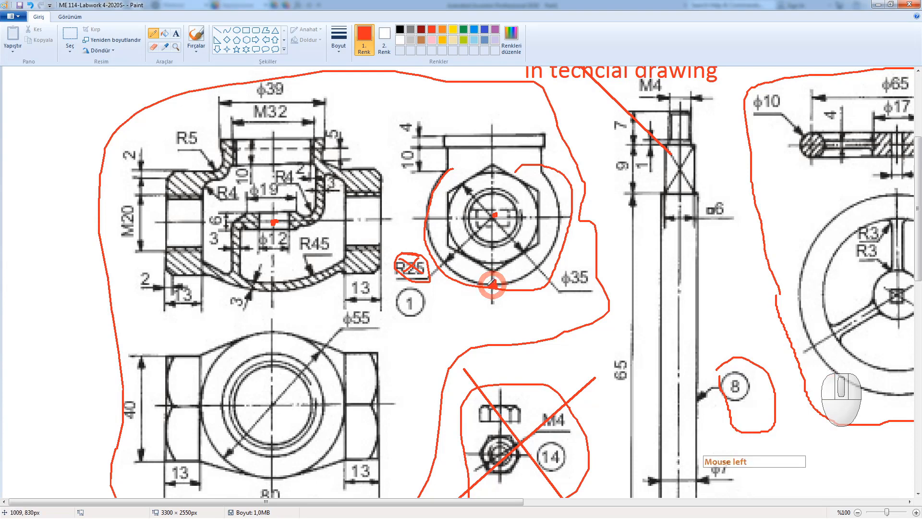
{"action": "left_click", "coordinate": [562, 219]}
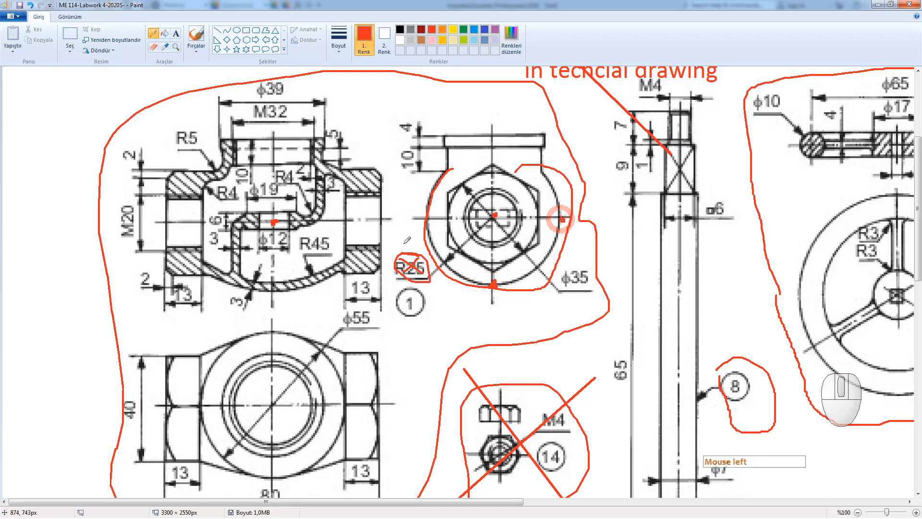
{"action": "left_click", "coordinate": [427, 215]}
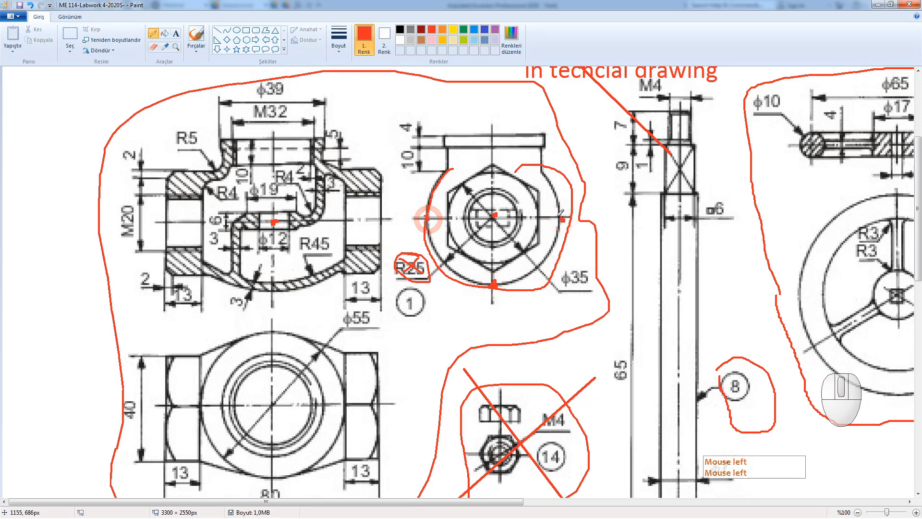
{"action": "mouse_move", "coordinate": [563, 220]}
{"action": "left_mouse_down"}
{"action": "mouse_move", "coordinate": [532, 198]}
{"action": "mouse_move", "coordinate": [432, 197]}
{"action": "mouse_move", "coordinate": [423, 217]}
{"action": "left_mouse_up"}
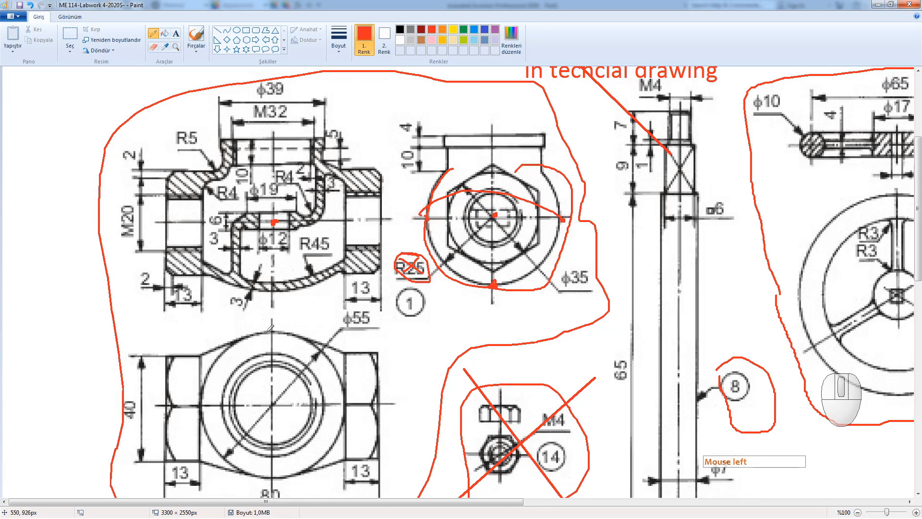
Scribble over the R25 label, circle and cross out the ⌀55 label in the technical drawing, and return to Inventor.
{"action": "mouse_move", "coordinate": [342, 307]}
{"action": "left_mouse_down"}
{"action": "mouse_move", "coordinate": [339, 316]}
{"action": "mouse_move", "coordinate": [365, 329]}
{"action": "mouse_move", "coordinate": [358, 306]}
{"action": "mouse_move", "coordinate": [342, 310]}
{"action": "left_mouse_up"}
{"action": "mouse_move", "coordinate": [437, 246]}
{"action": "left_mouse_down"}
{"action": "mouse_move", "coordinate": [423, 245]}
{"action": "mouse_move", "coordinate": [401, 281]}
{"action": "mouse_move", "coordinate": [430, 255]}
{"action": "mouse_move", "coordinate": [407, 278]}
{"action": "mouse_move", "coordinate": [423, 250]}
{"action": "mouse_move", "coordinate": [413, 288]}
{"action": "mouse_move", "coordinate": [394, 273]}
{"action": "mouse_move", "coordinate": [438, 253]}
{"action": "mouse_move", "coordinate": [406, 275]}
{"action": "mouse_move", "coordinate": [429, 251]}
{"action": "mouse_move", "coordinate": [400, 260]}
{"action": "left_mouse_up"}
{"action": "mouse_move", "coordinate": [364, 310]}
{"action": "left_mouse_down"}
{"action": "mouse_move", "coordinate": [355, 320]}
{"action": "mouse_move", "coordinate": [378, 332]}
{"action": "left_mouse_up"}
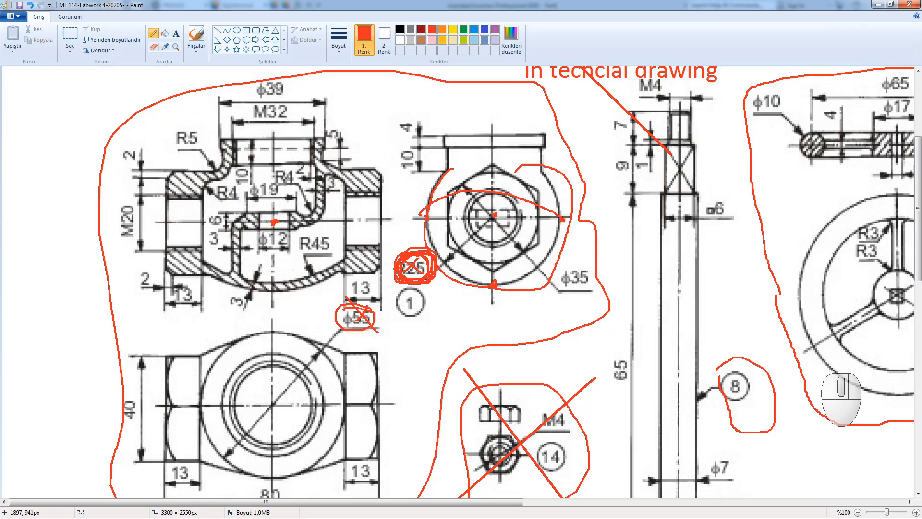
{"action": "left_click", "coordinate": [877, 3]}
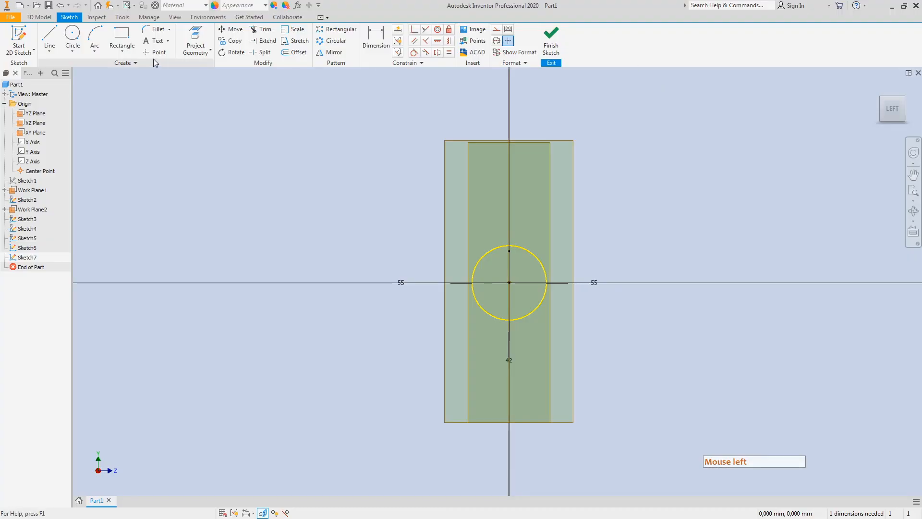
Draw a circle centred on the origin in the YZ-plane sketch, larger than the 35 mm end circle.
{"action": "left_click", "coordinate": [881, 99]}
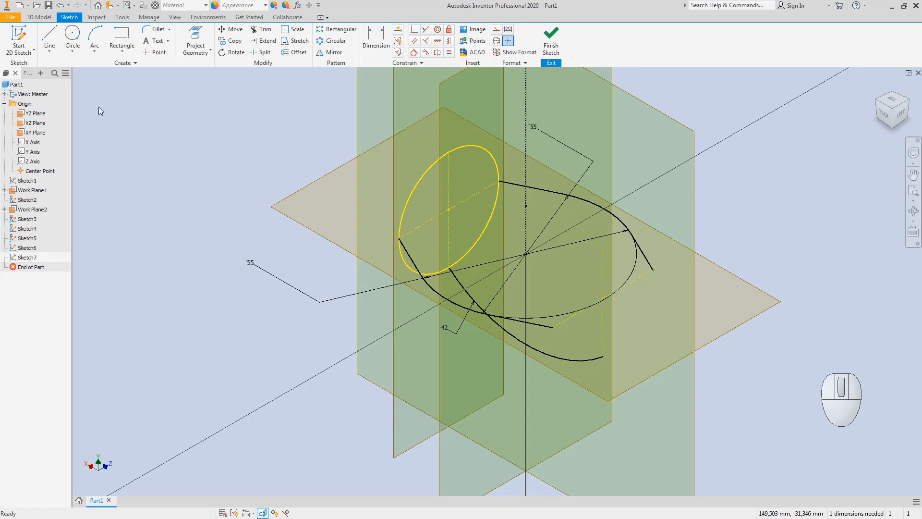
{"action": "left_click", "coordinate": [72, 34]}
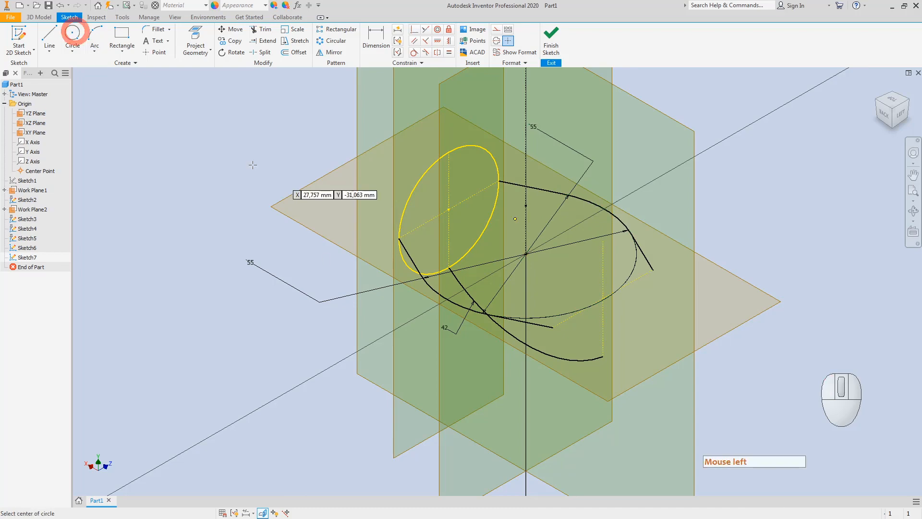
{"action": "left_click", "coordinate": [903, 121]}
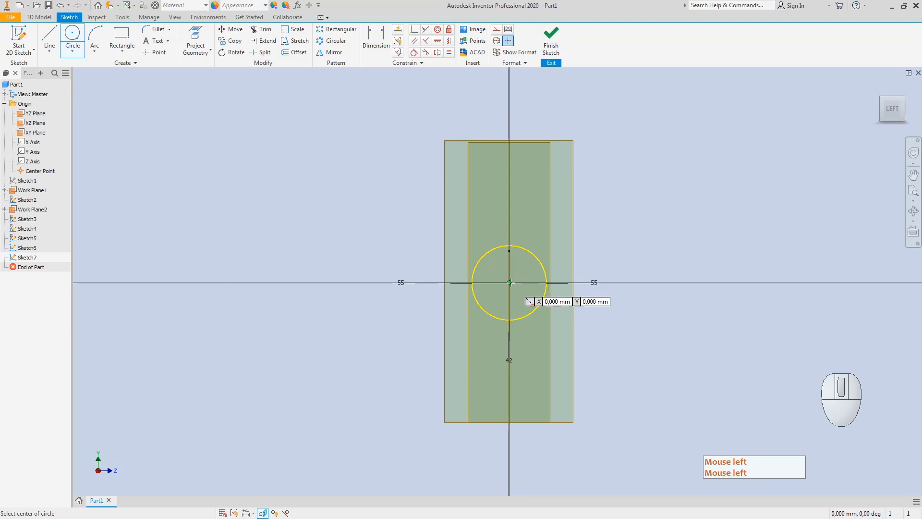
{"action": "left_click", "coordinate": [509, 282]}
{"action": "left_click", "coordinate": [469, 336]}
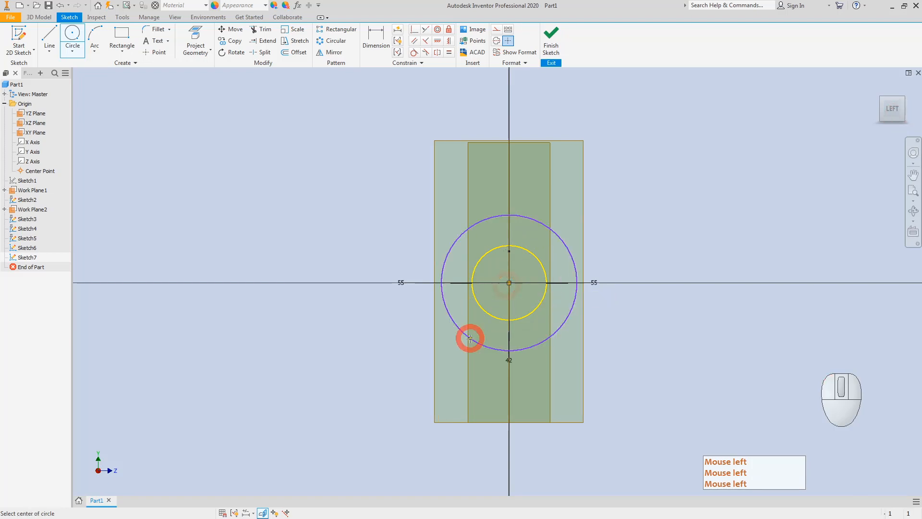
{"action": "left_click", "coordinate": [883, 101]}
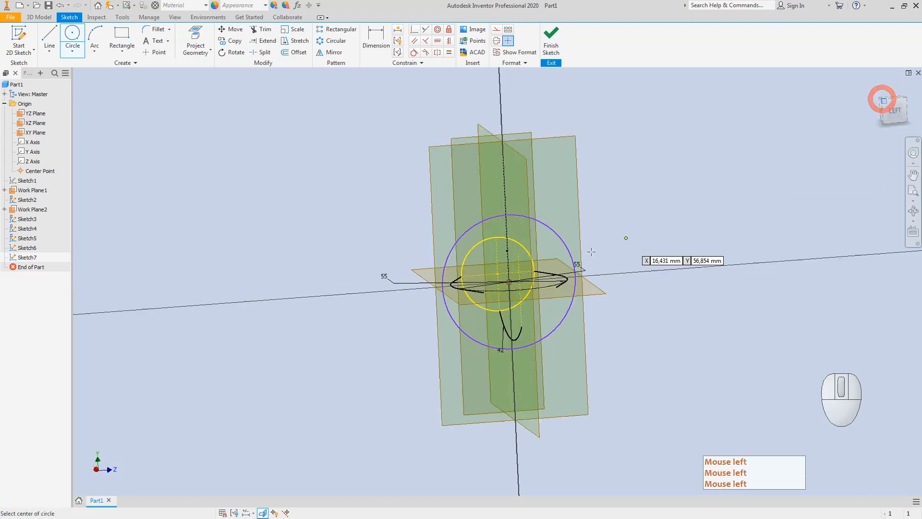
{"action": "key", "text": "Escape"}
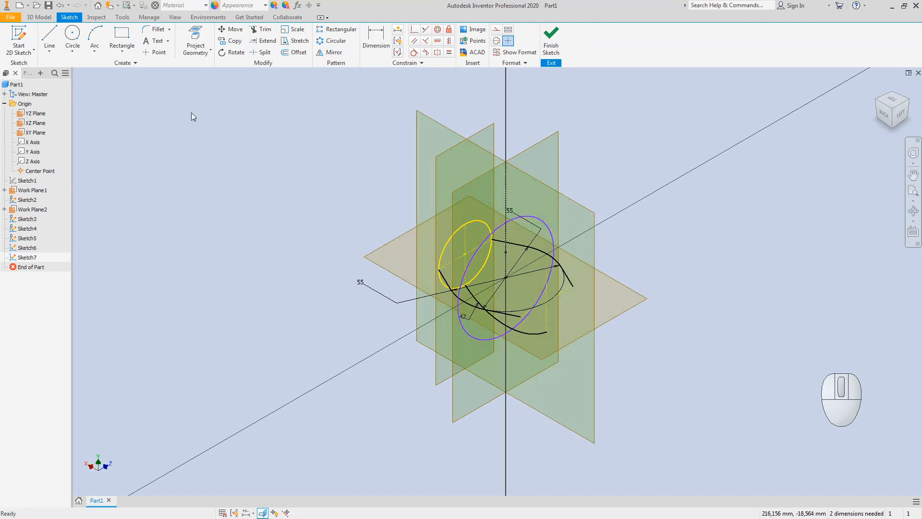
Project the nearer ⌀55 arc of the horizontal sketch into the YZ sketch and convert the projected line to construction geometry.
{"action": "left_click", "coordinate": [195, 35]}
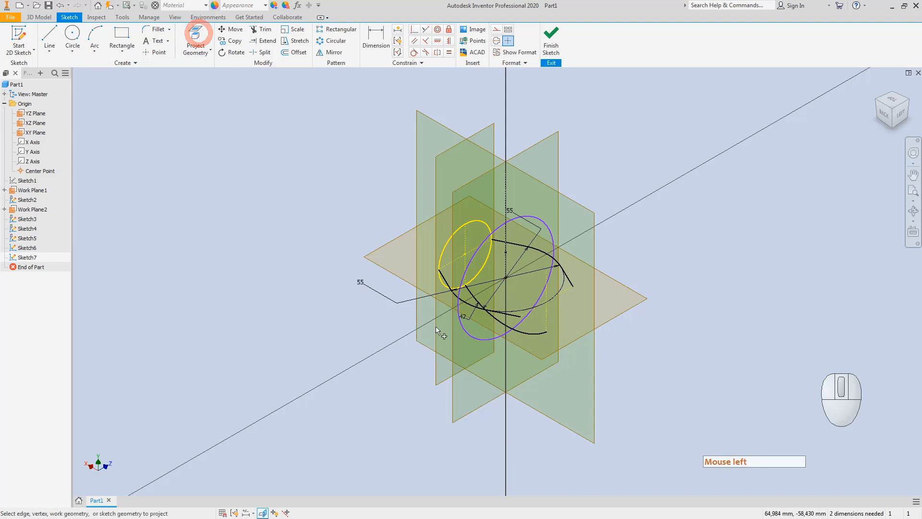
{"action": "scroll", "coordinate": [469, 310], "scroll_direction": "down", "scroll_amount": 2}
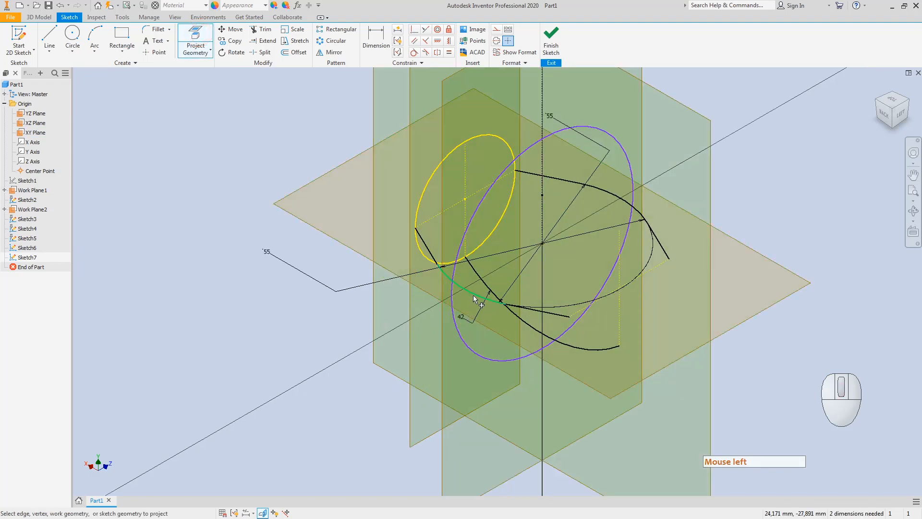
{"action": "left_click", "coordinate": [473, 296]}
{"action": "scroll", "coordinate": [470, 296], "scroll_direction": "down", "scroll_amount": 4}
{"action": "key", "text": "Escape"}
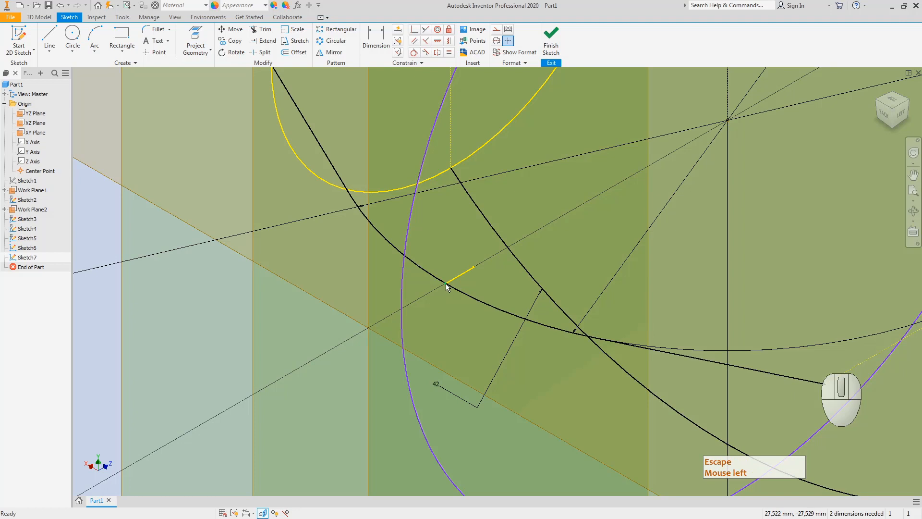
{"action": "key", "text": "Escape"}
{"action": "left_click", "coordinate": [456, 279]}
{"action": "right_click", "coordinate": [456, 279]}
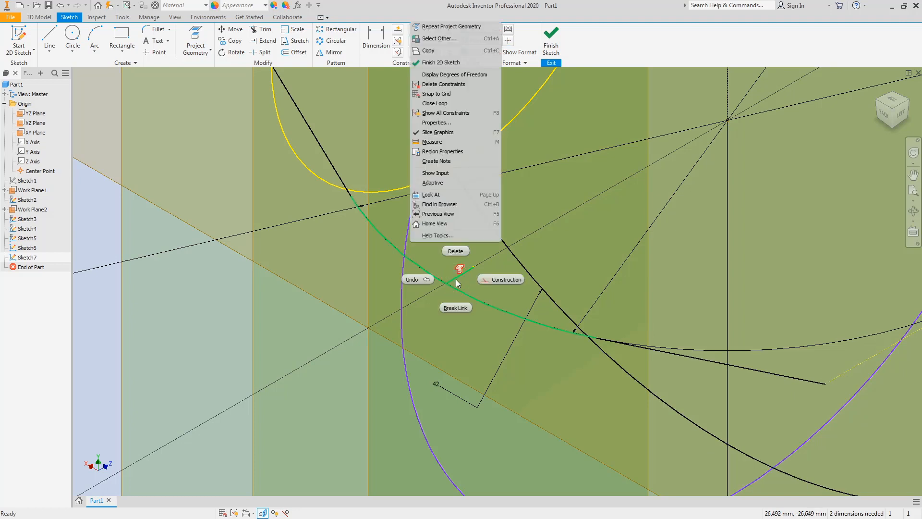
{"action": "left_click", "coordinate": [498, 278]}
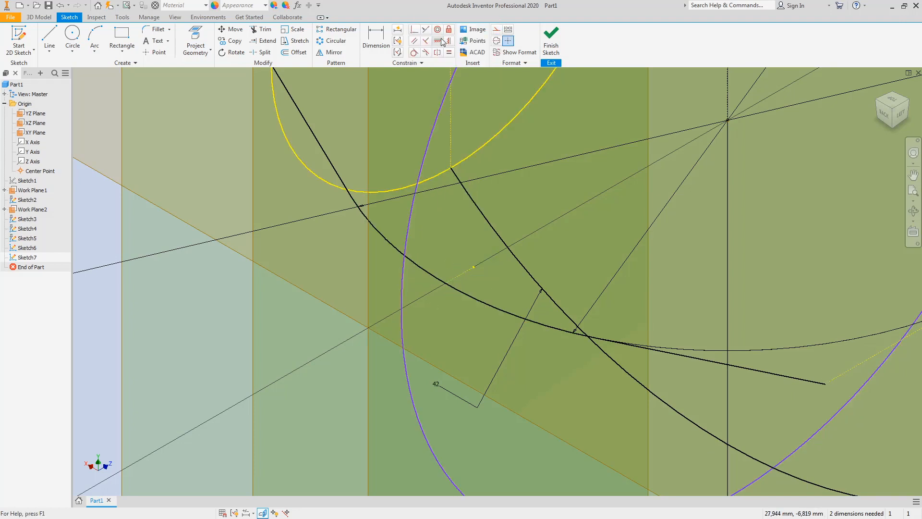
Make the new circle coincident with the outer endpoint of the projected line and check where it meets the R42 arc.
{"action": "left_click", "coordinate": [410, 30]}
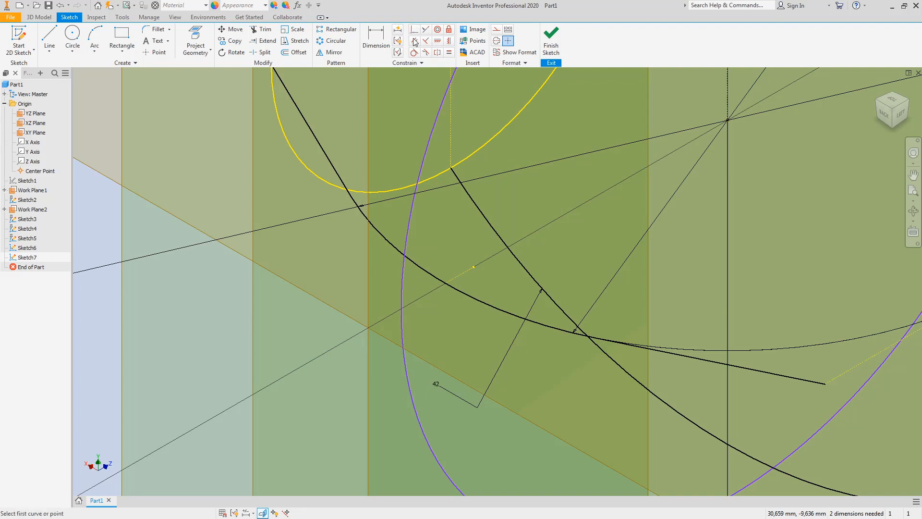
{"action": "left_click", "coordinate": [405, 295]}
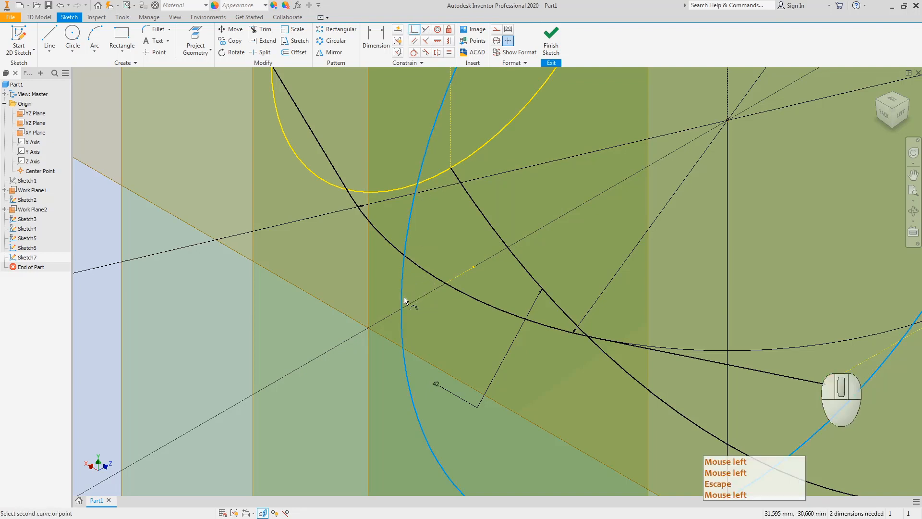
{"action": "left_click", "coordinate": [445, 283]}
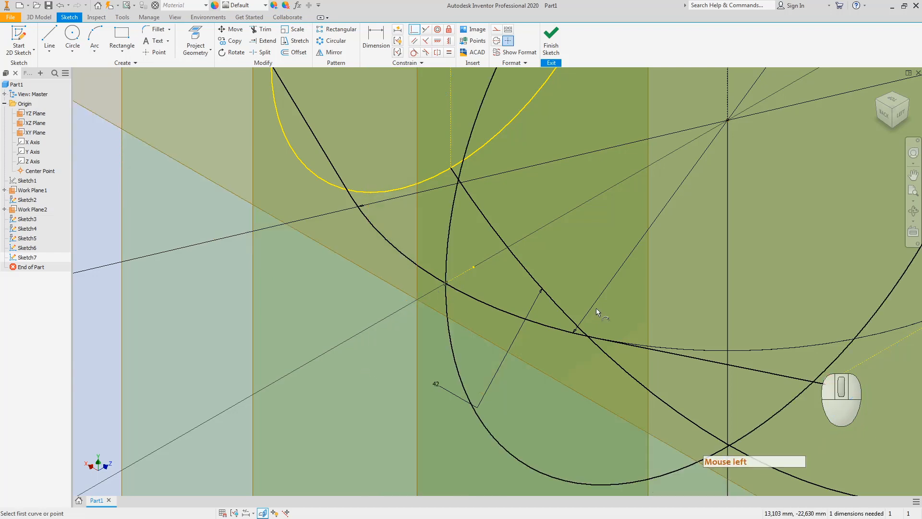
{"action": "left_click", "coordinate": [899, 113]}
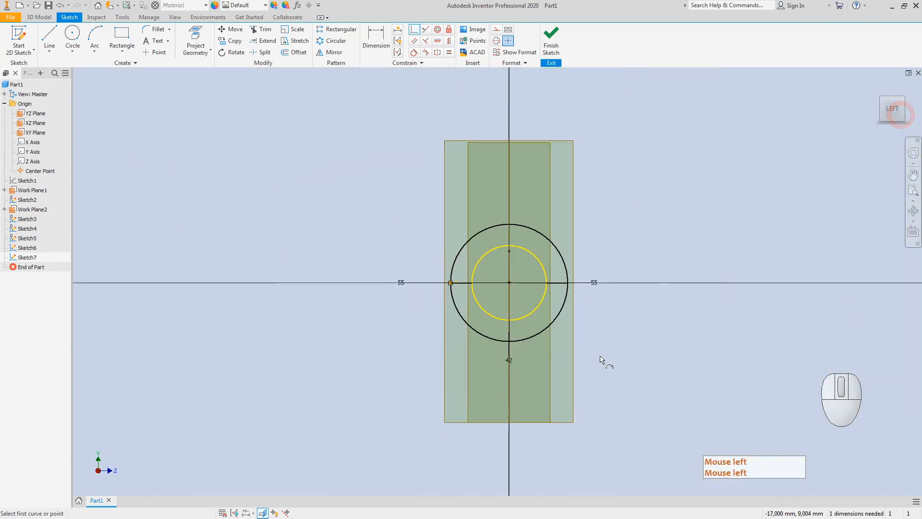
{"action": "left_click", "coordinate": [901, 99]}
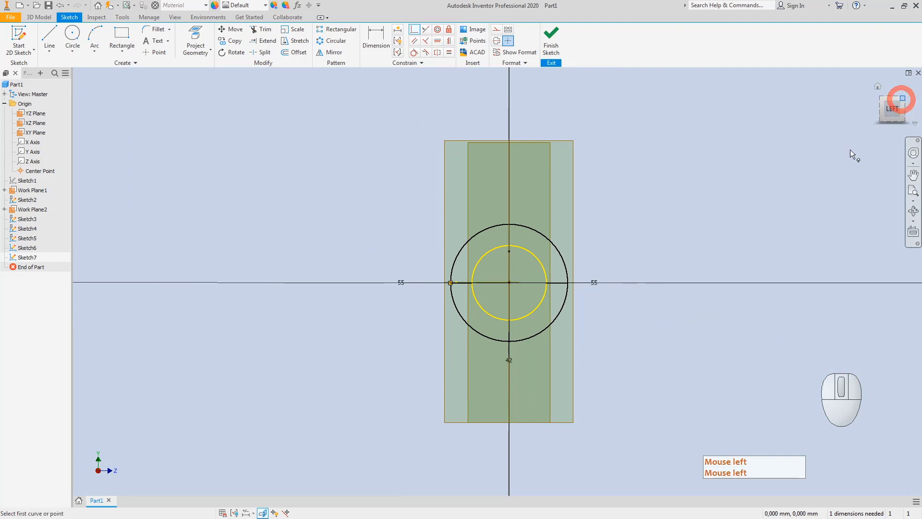
{"action": "scroll", "coordinate": [507, 346], "scroll_direction": "down", "scroll_amount": 8}
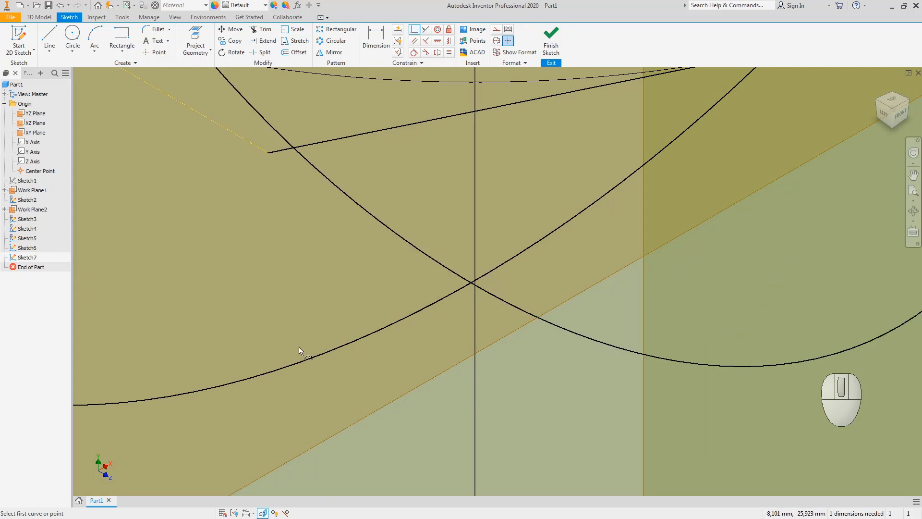
Try projecting the R42 bottom arc into the YZ sketch, and undo the projection.
{"action": "left_click", "coordinate": [197, 34]}
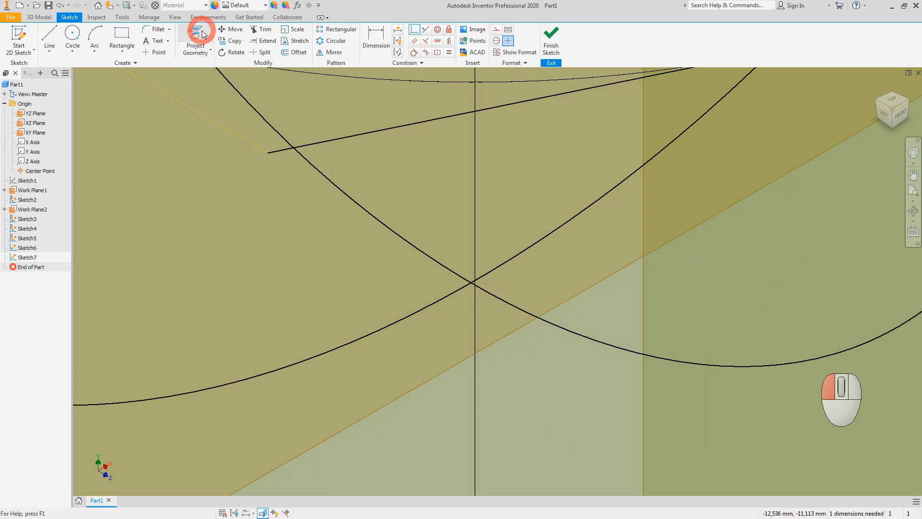
{"action": "left_click", "coordinate": [419, 312]}
{"action": "scroll", "coordinate": [480, 292], "scroll_direction": "up", "scroll_amount": 5}
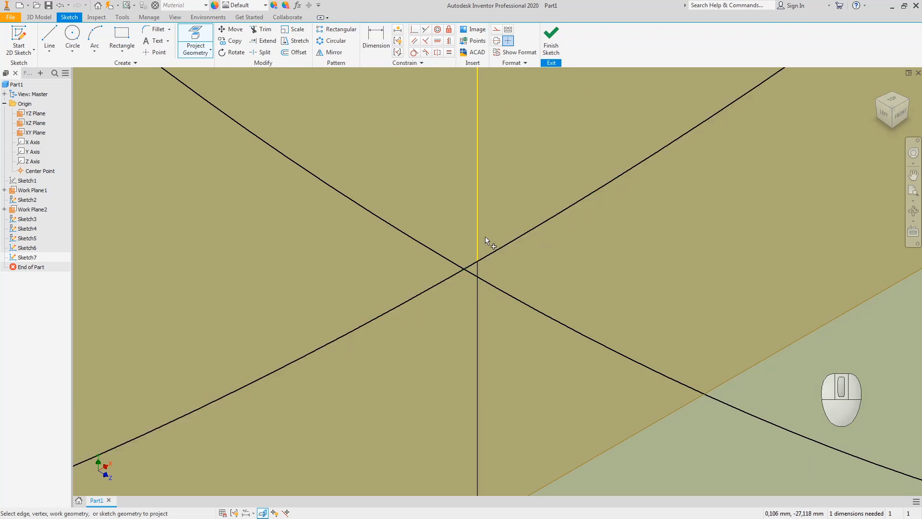
{"action": "left_click", "coordinate": [551, 50]}
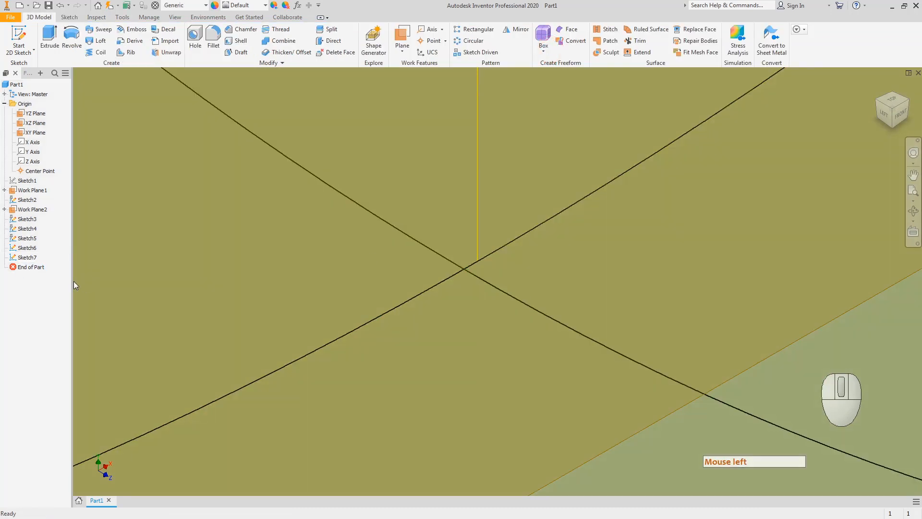
{"action": "key", "text": "ctrl+z"}
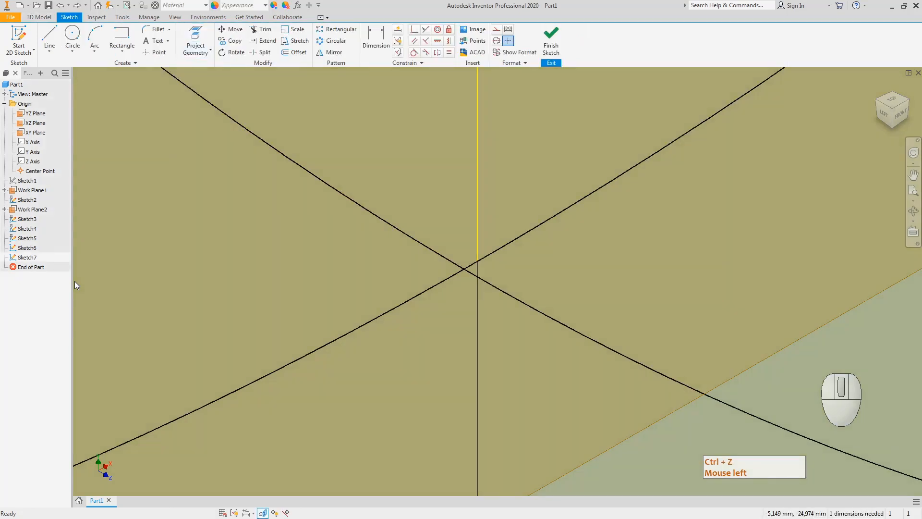
{"action": "key", "text": "ctrl+z"}
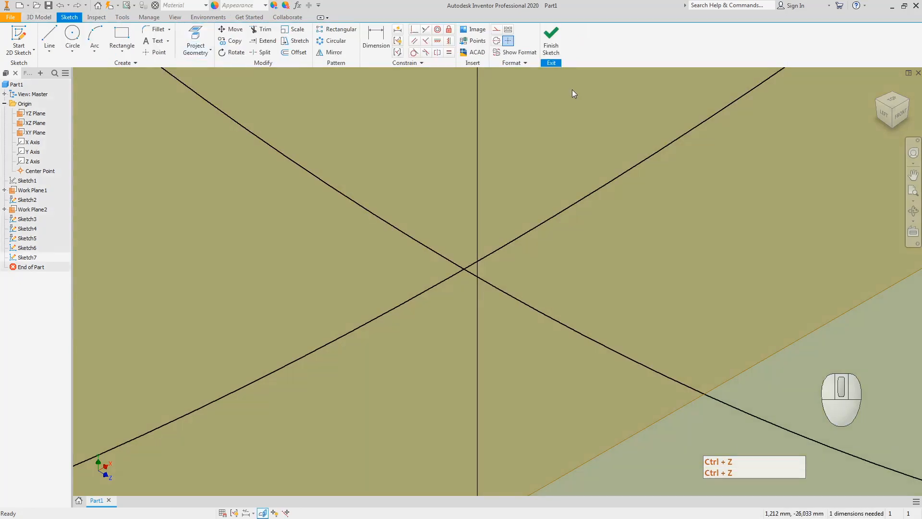
Finish the YZ-plane sketch and examine the cross-section circles and the R42 arc from the front and isometric views.
{"action": "left_click", "coordinate": [551, 45]}
{"action": "left_click", "coordinate": [899, 117]}
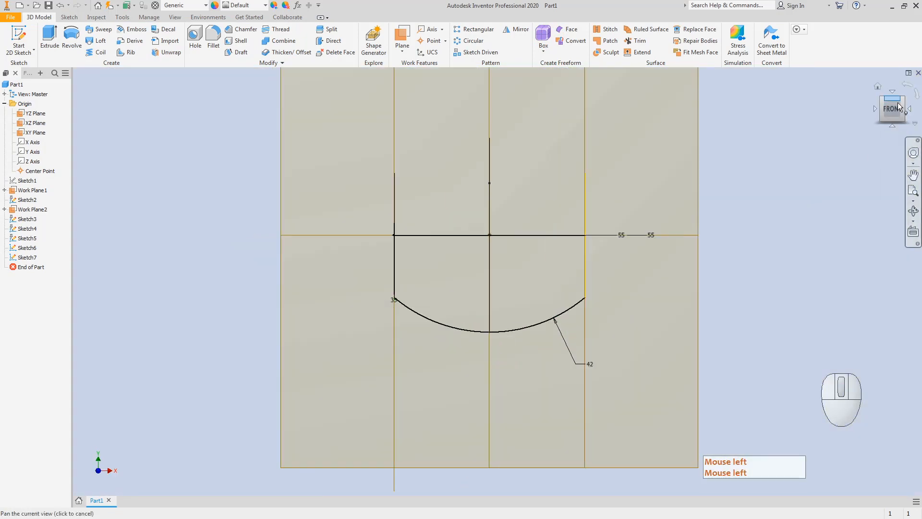
{"action": "left_click", "coordinate": [886, 112]}
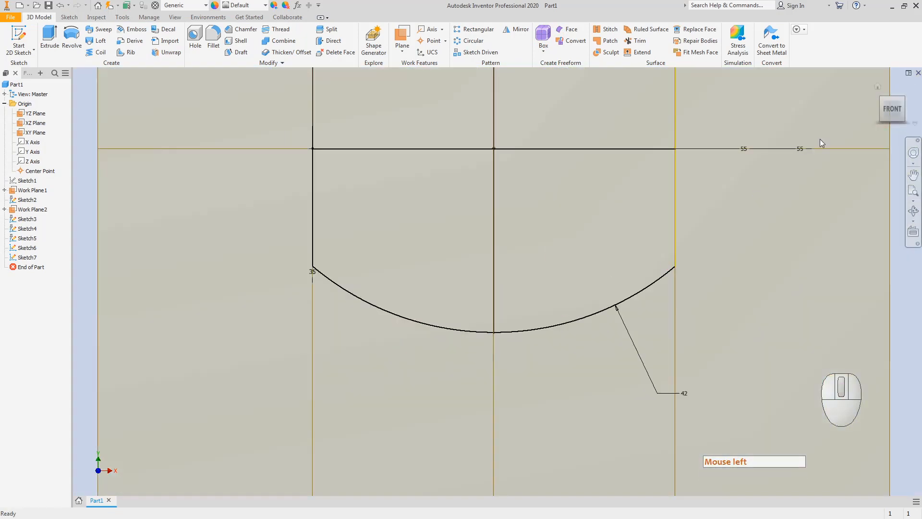
{"action": "left_click", "coordinate": [900, 98]}
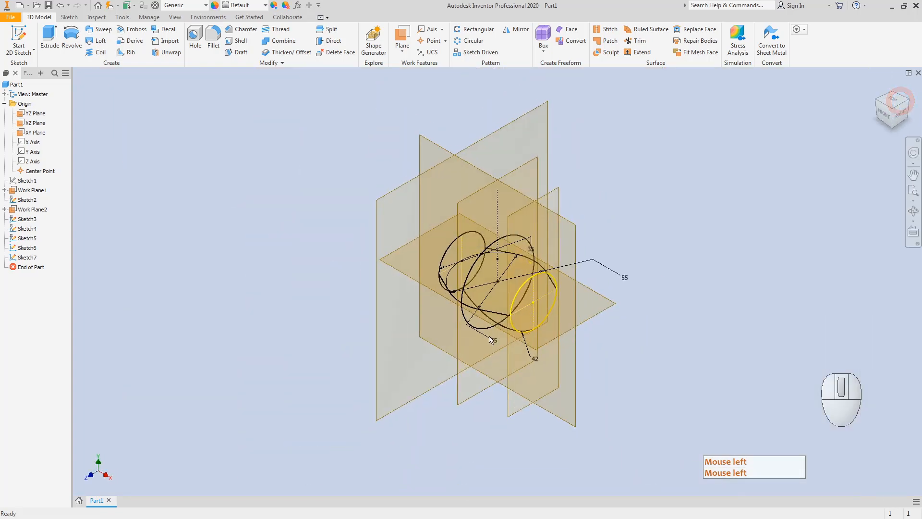
{"action": "left_click", "coordinate": [449, 248]}
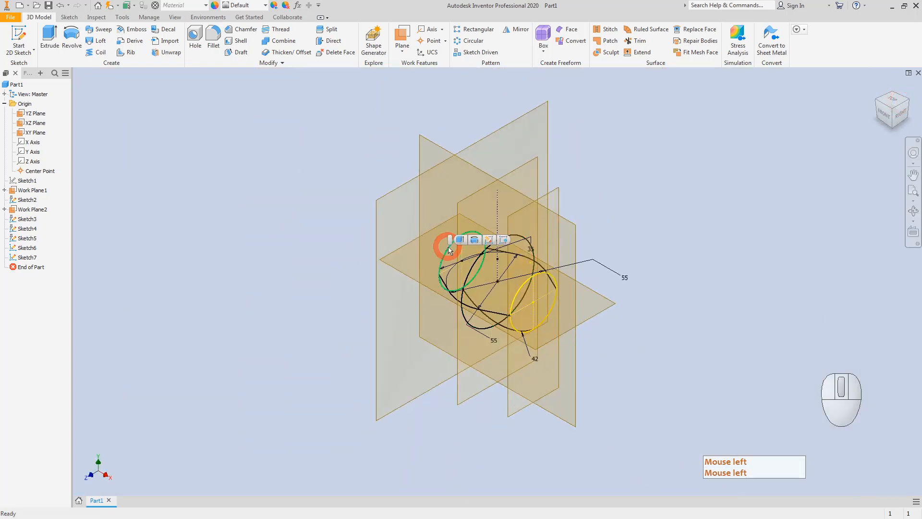
{"action": "left_click", "coordinate": [514, 235]}
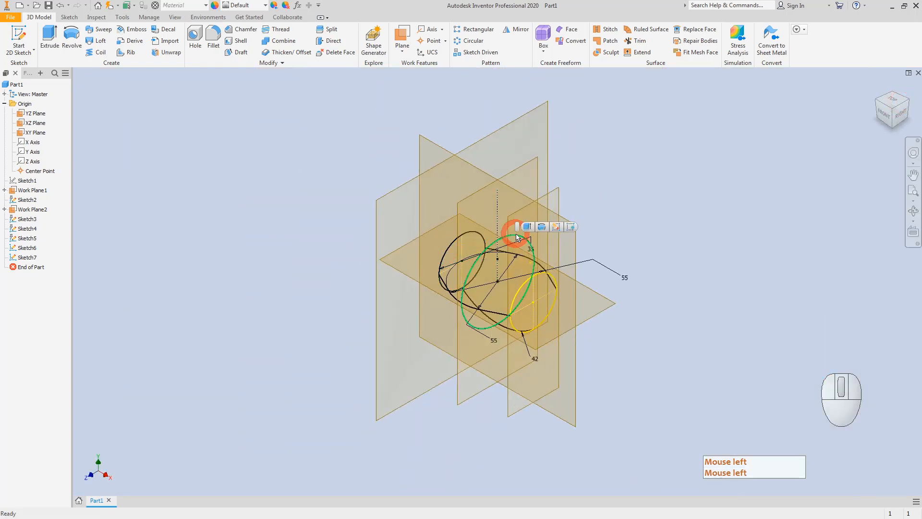
{"action": "scroll", "coordinate": [500, 335], "scroll_direction": "up", "scroll_amount": 5}
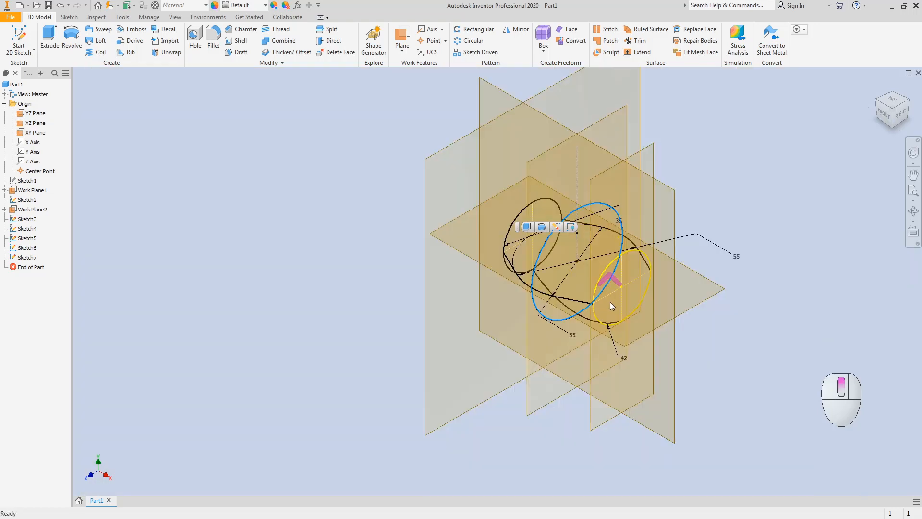
{"action": "scroll", "coordinate": [612, 361], "scroll_direction": "down", "scroll_amount": 5}
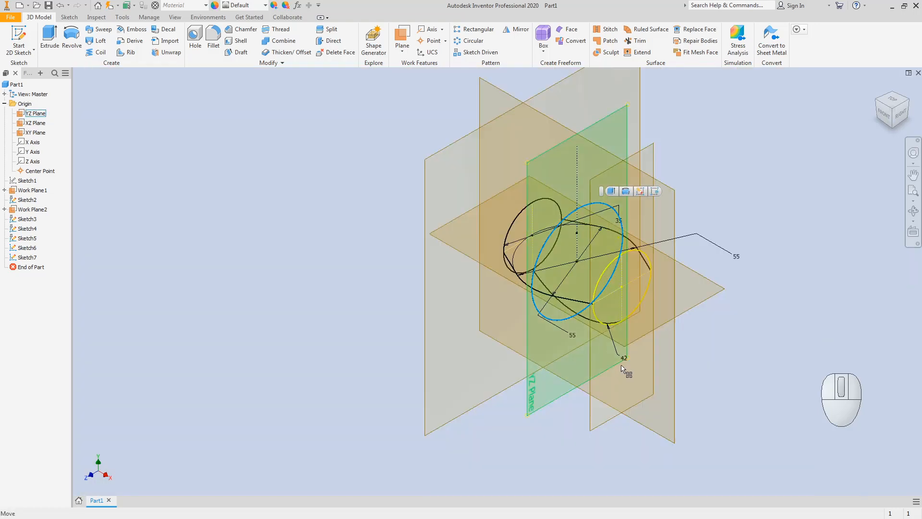
Reorder the model history so that Sketch6 with the bottom arc comes after Sketch7.
{"action": "left_click", "coordinate": [28, 248]}
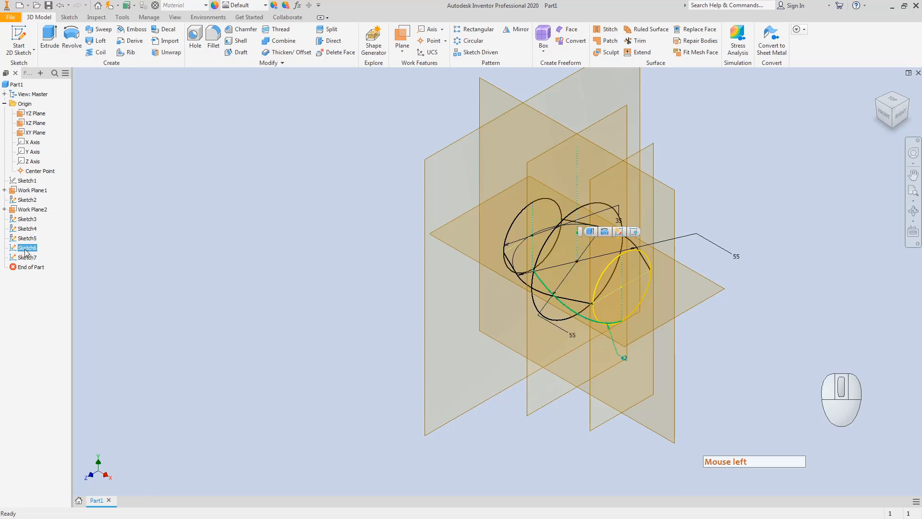
{"action": "left_click_drag", "start_coordinate": [34, 250], "coordinate": [38, 262]}
{"action": "left_click", "coordinate": [25, 248]}
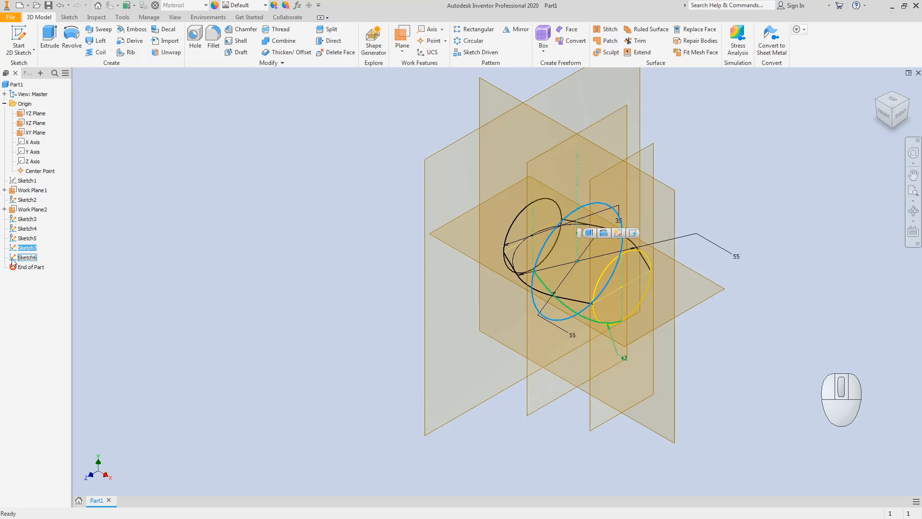
Edit Sketch6 and delete the 42 mm radius dimension from the bottom arc.
{"action": "double_click", "coordinate": [13, 259]}
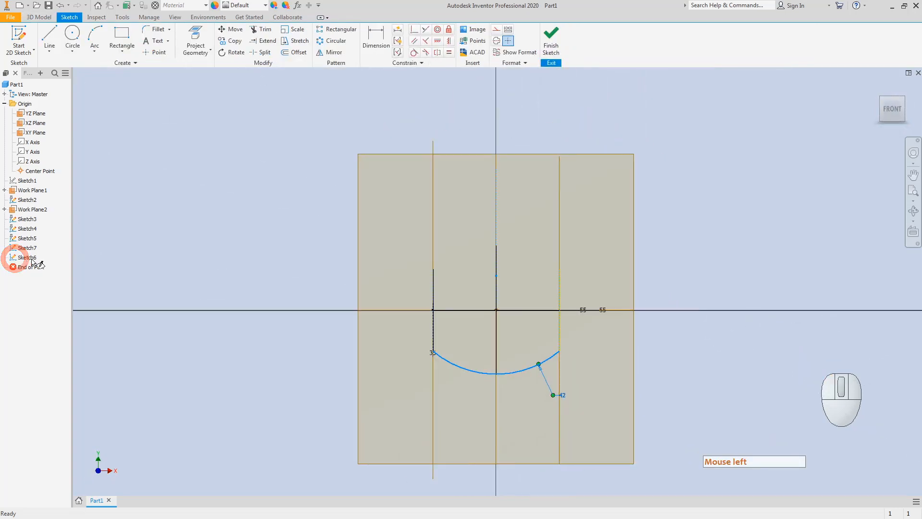
{"action": "left_click", "coordinate": [547, 387]}
{"action": "key", "text": "Delete"}
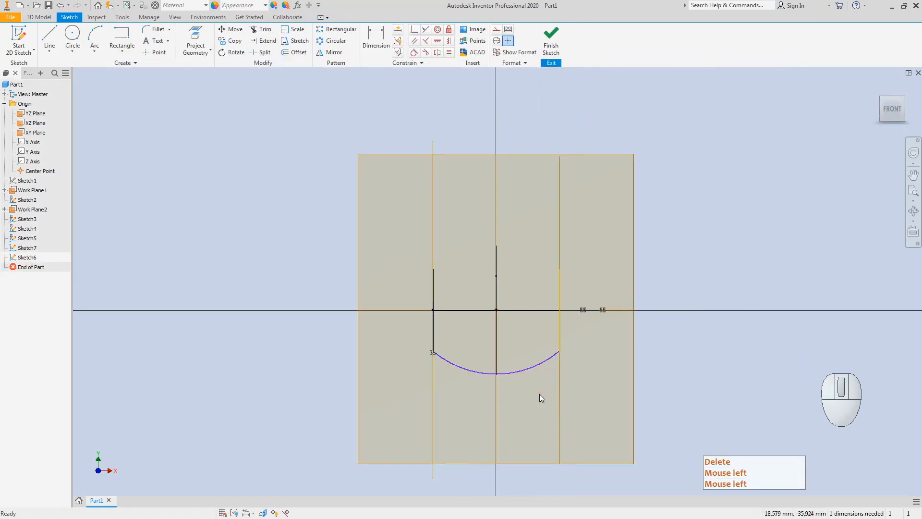
Project the middle cross-section circle into Sketch6 to get its lowest point on the vertical axis.
{"action": "left_click", "coordinate": [902, 101]}
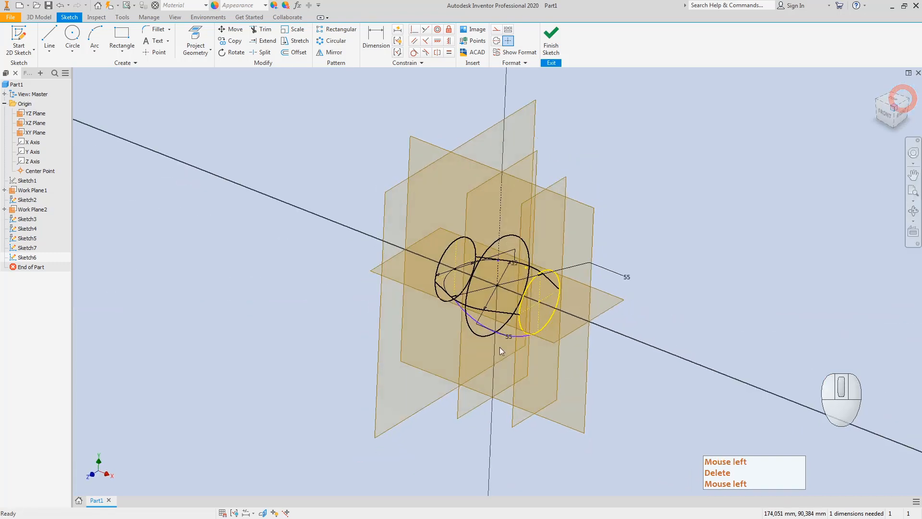
{"action": "left_click", "coordinate": [196, 40]}
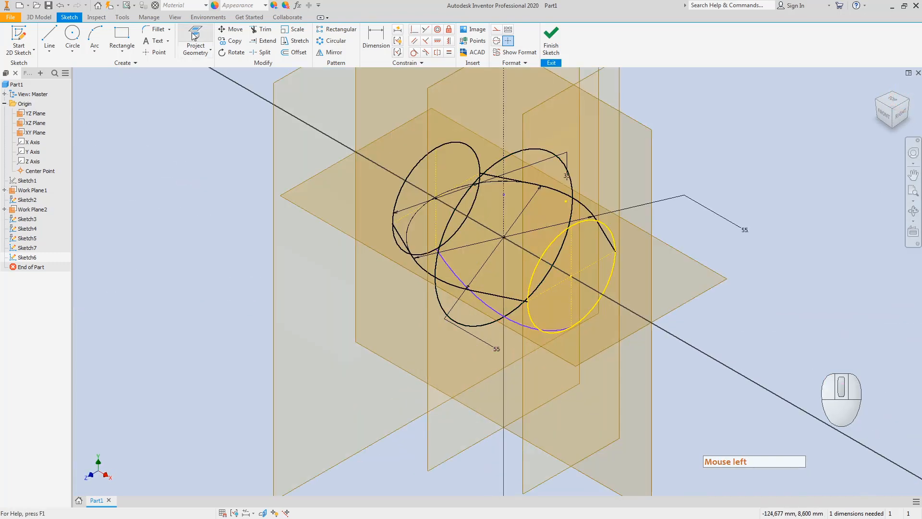
{"action": "left_click", "coordinate": [463, 322]}
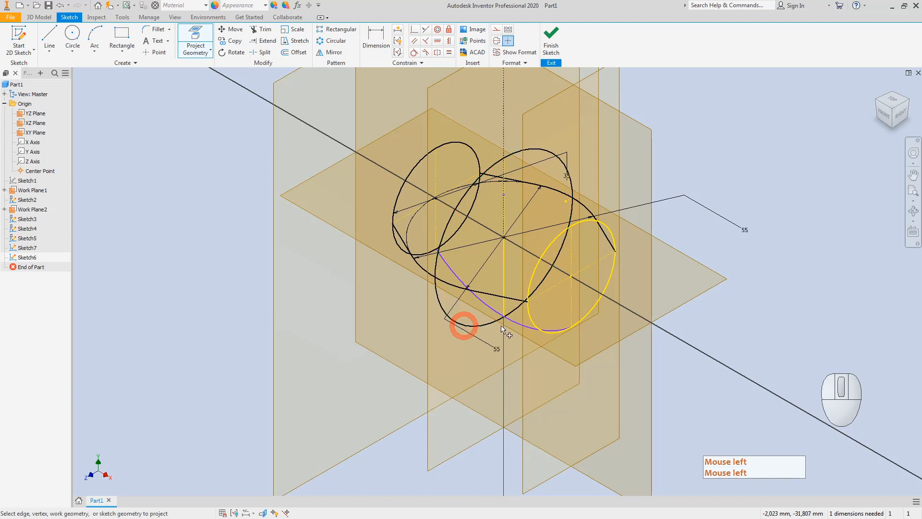
{"action": "scroll", "coordinate": [501, 302], "scroll_direction": "down", "scroll_amount": 5}
{"action": "scroll", "coordinate": [503, 293], "scroll_direction": "down", "scroll_amount": 2}
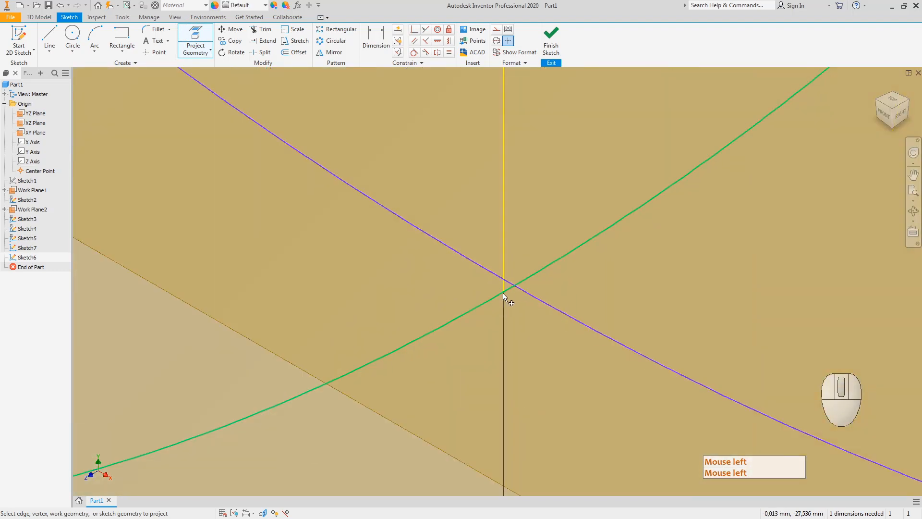
{"action": "key", "text": "Escape"}
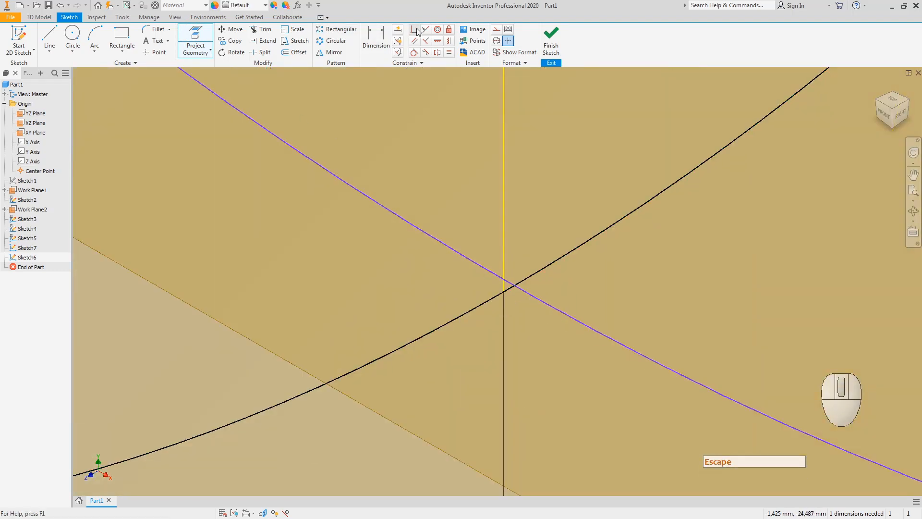
Constrain the lower arc coincident with the lower end of the projected vertical line.
{"action": "left_click", "coordinate": [414, 30]}
{"action": "left_click", "coordinate": [548, 307]}
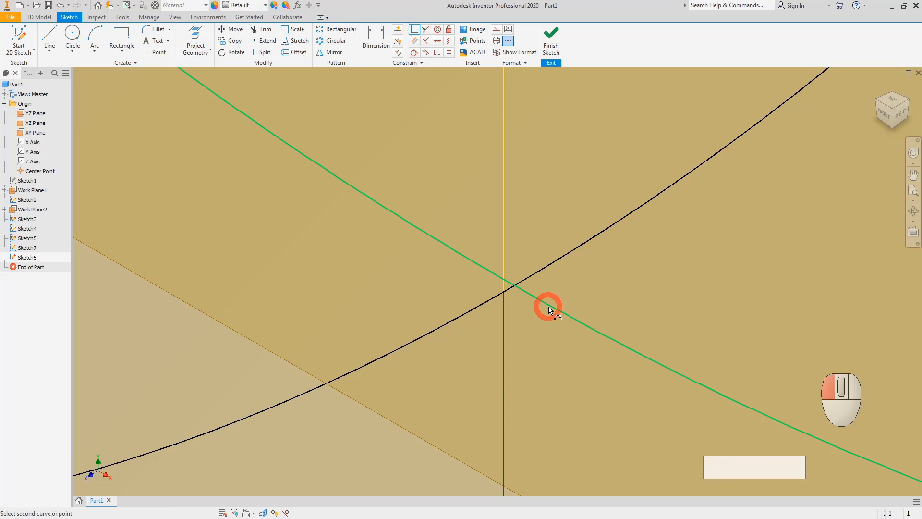
{"action": "left_click", "coordinate": [504, 294]}
{"action": "key", "text": "Escape"}
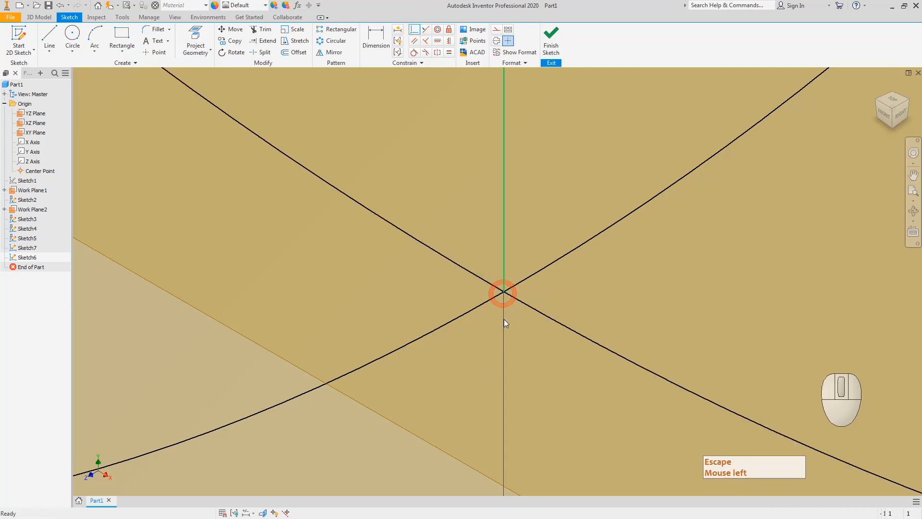
{"action": "key", "text": "Escape"}
Convert the projected vertical line to construction geometry and finish the sketch.
{"action": "right_click", "coordinate": [505, 244]}
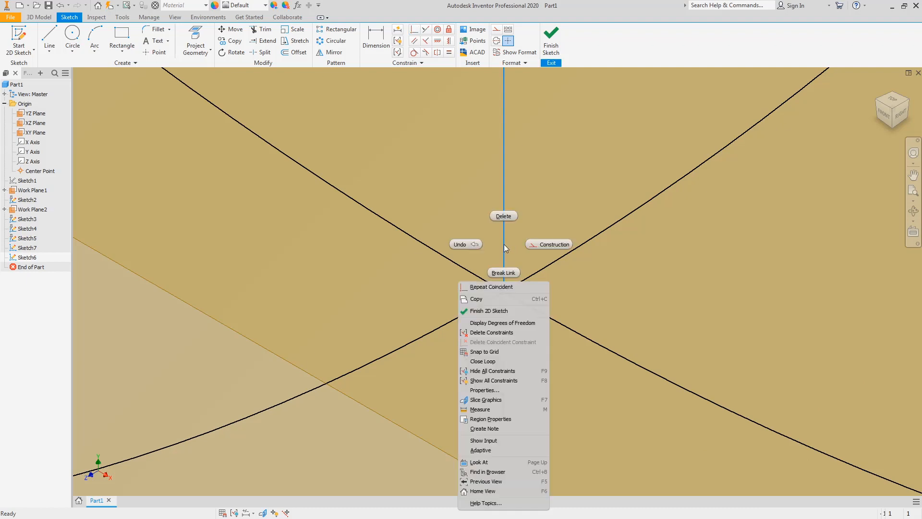
{"action": "left_click", "coordinate": [542, 244]}
{"action": "scroll", "coordinate": [567, 285], "scroll_direction": "down", "scroll_amount": 6}
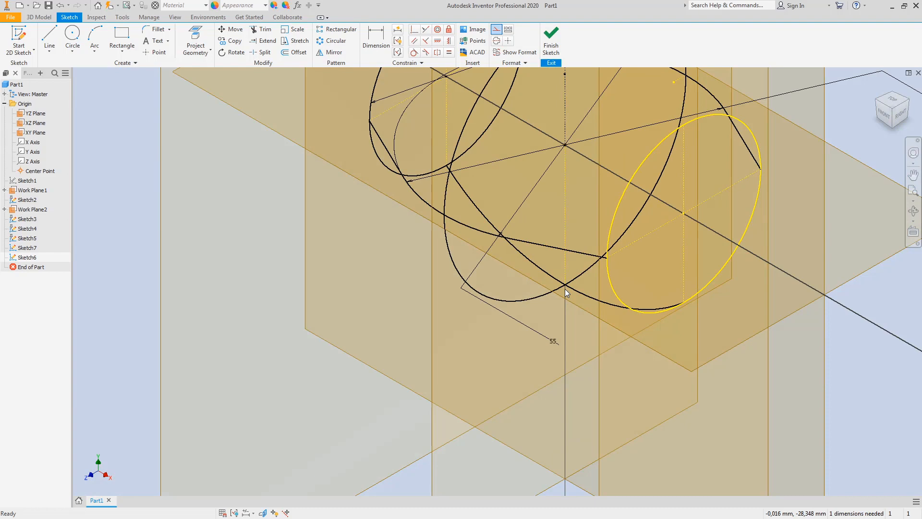
{"action": "key", "text": "Escape"}
{"action": "left_click", "coordinate": [886, 121]}
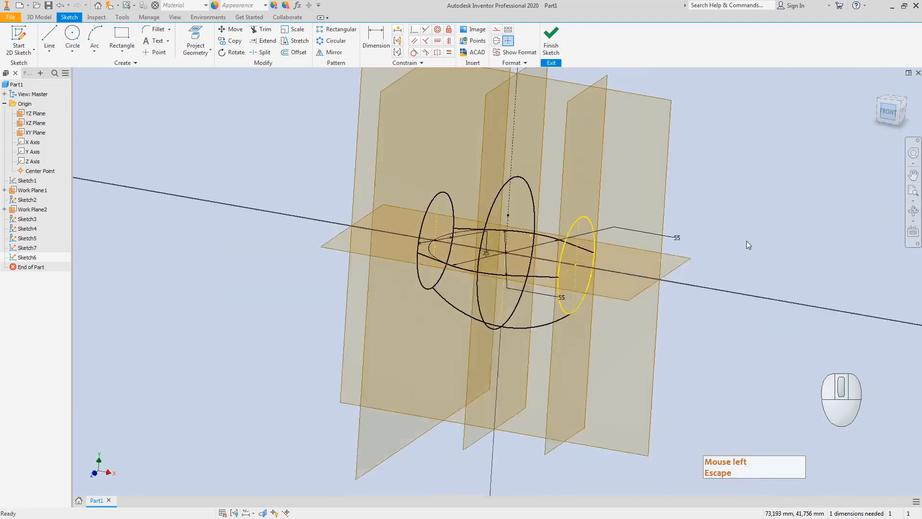
{"action": "left_click", "coordinate": [880, 99]}
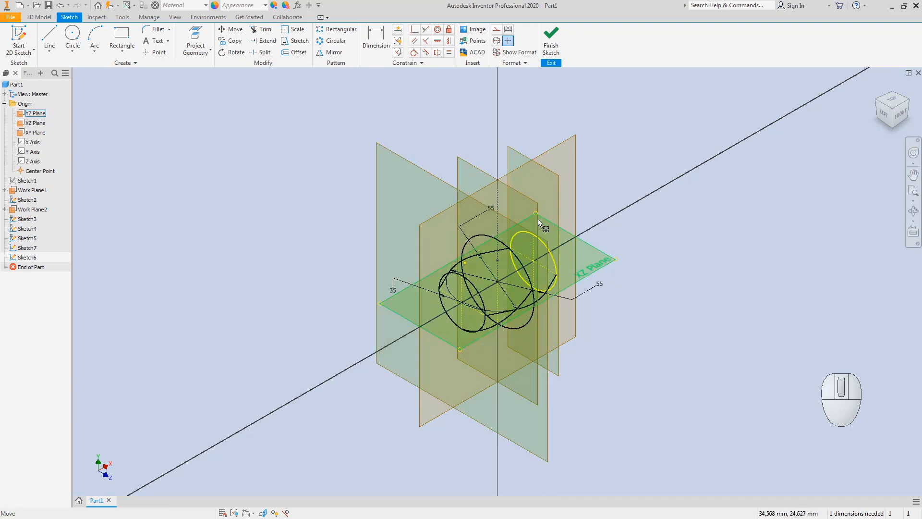
{"action": "left_click", "coordinate": [552, 38]}
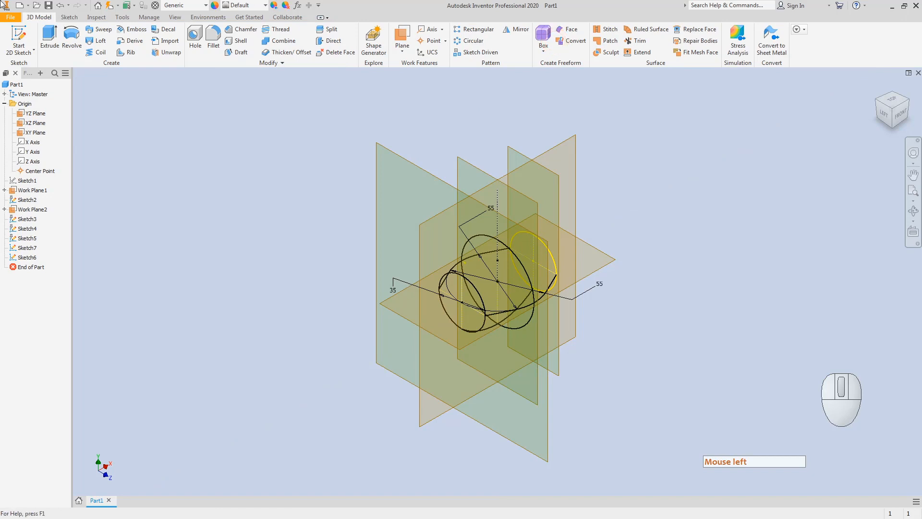
Start a loft with the three circular profiles as sections, in the order Sketch2, Sketch7, Sketch3.
{"action": "left_click", "coordinate": [99, 43]}
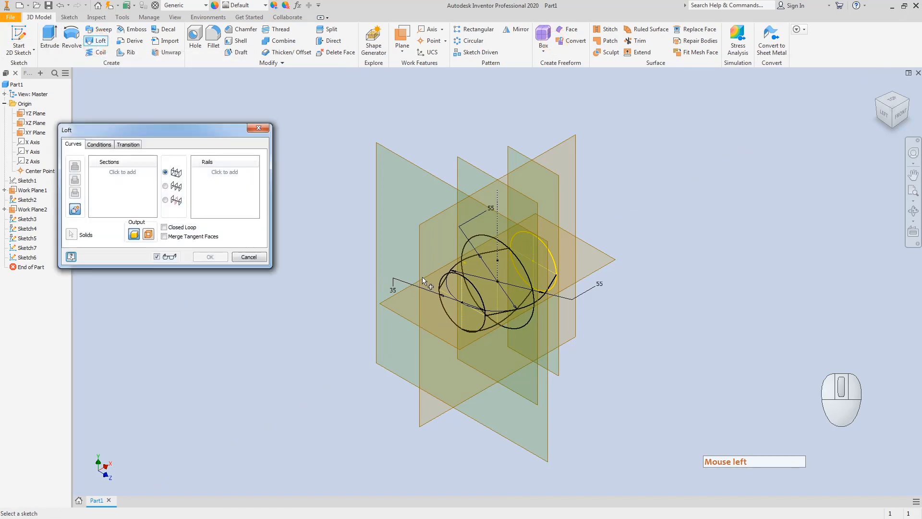
{"action": "left_click", "coordinate": [438, 278]}
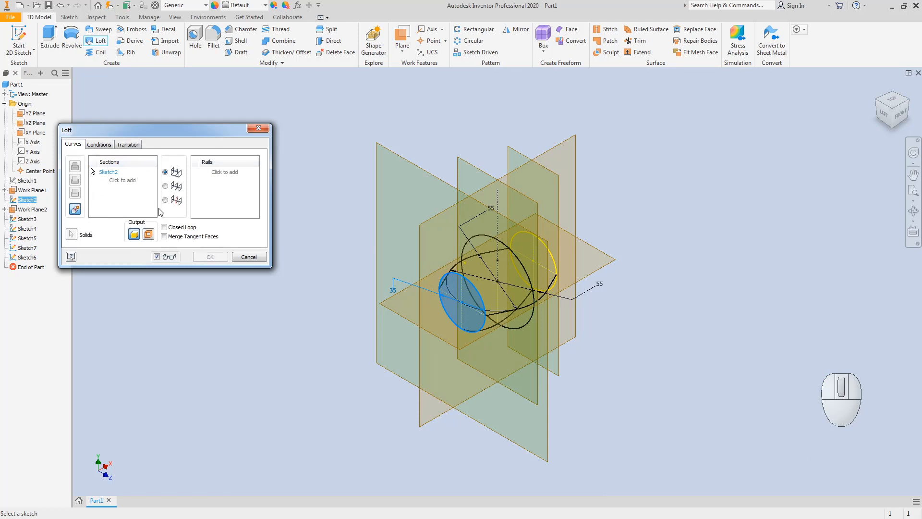
{"action": "left_click", "coordinate": [465, 249]}
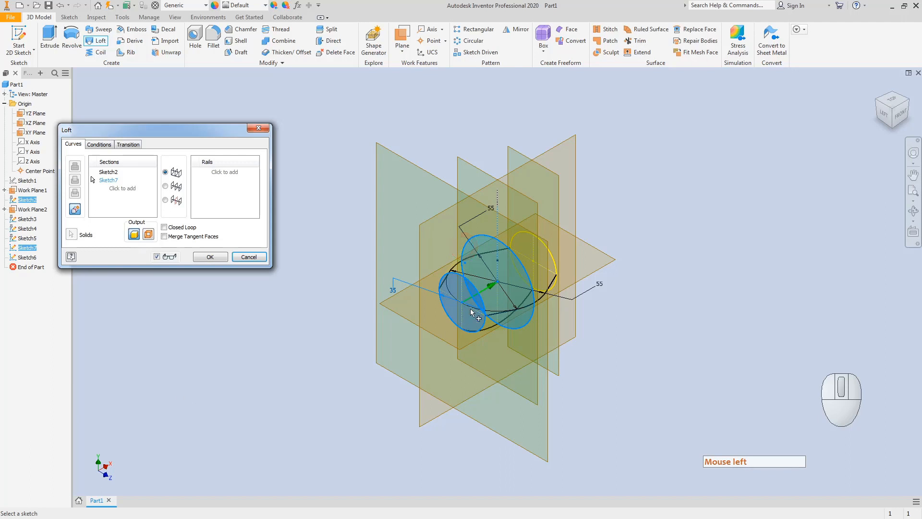
{"action": "left_click", "coordinate": [518, 233]}
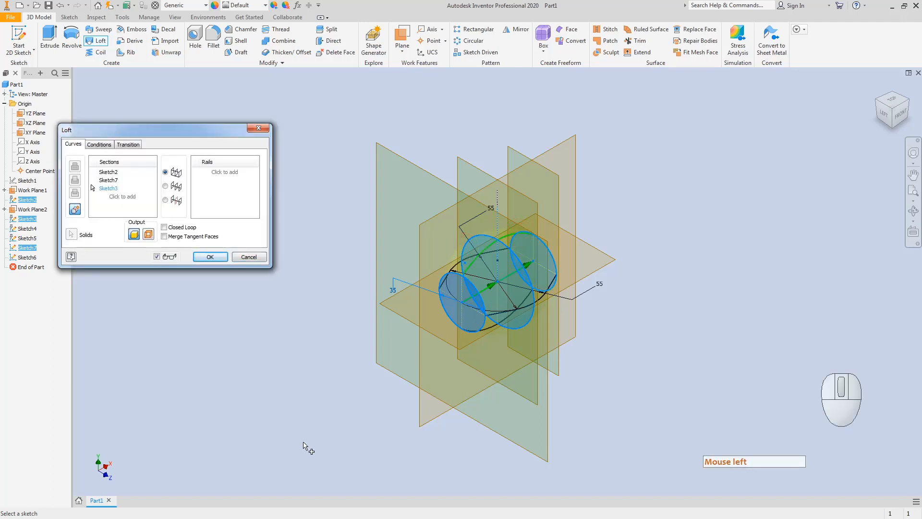
Add the two side curves Sketch5 and Sketch4 and the lower arc Sketch6 as rails, and create the solid loft.
{"action": "left_click", "coordinate": [224, 172]}
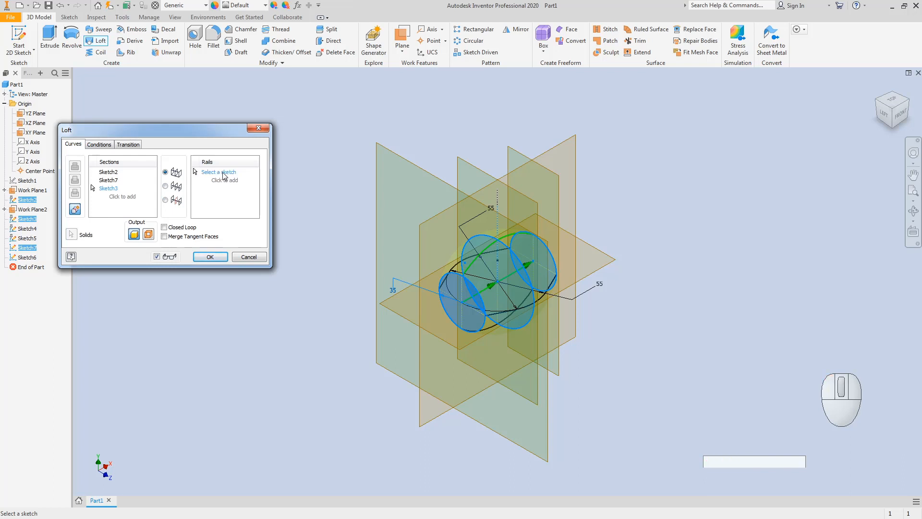
{"action": "left_click", "coordinate": [500, 314]}
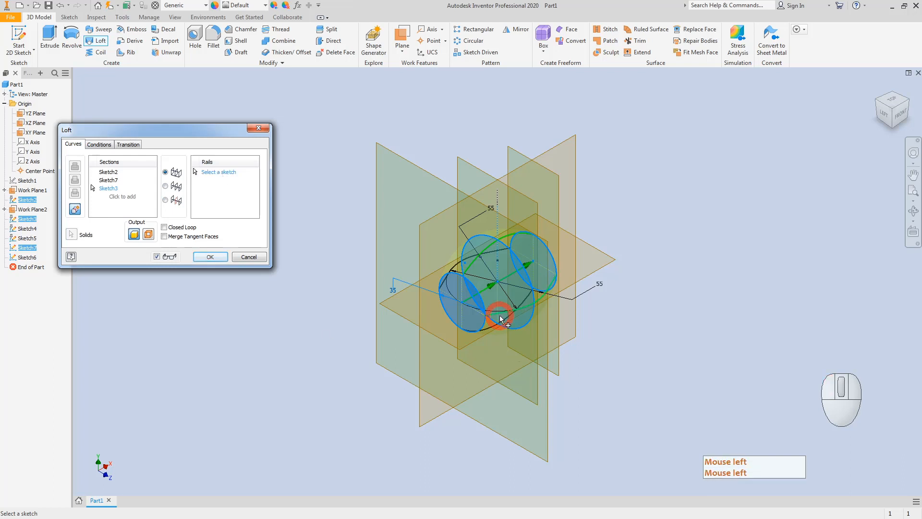
{"action": "left_click", "coordinate": [896, 113]}
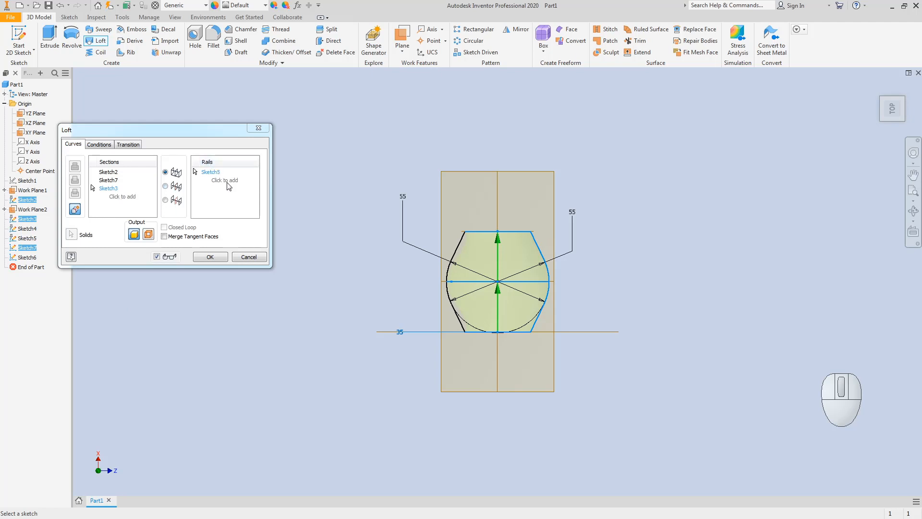
{"action": "left_click", "coordinate": [454, 258]}
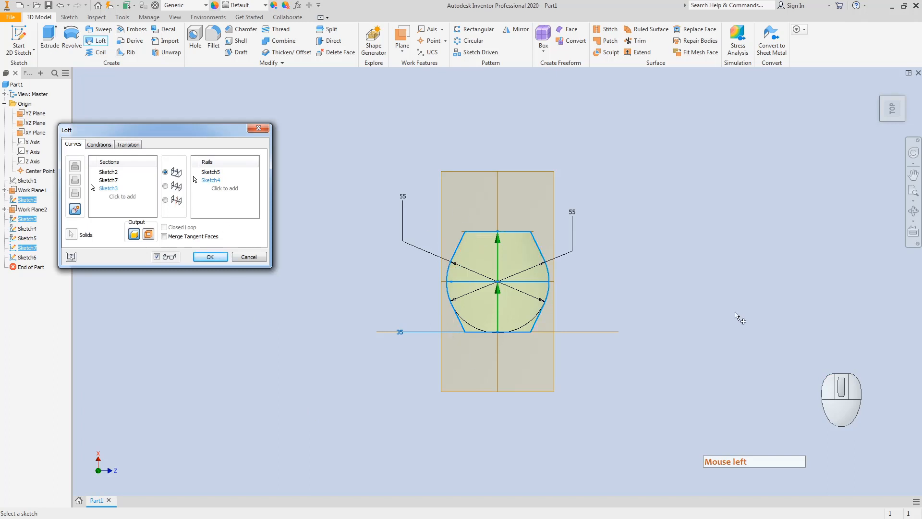
{"action": "left_click", "coordinate": [889, 130]}
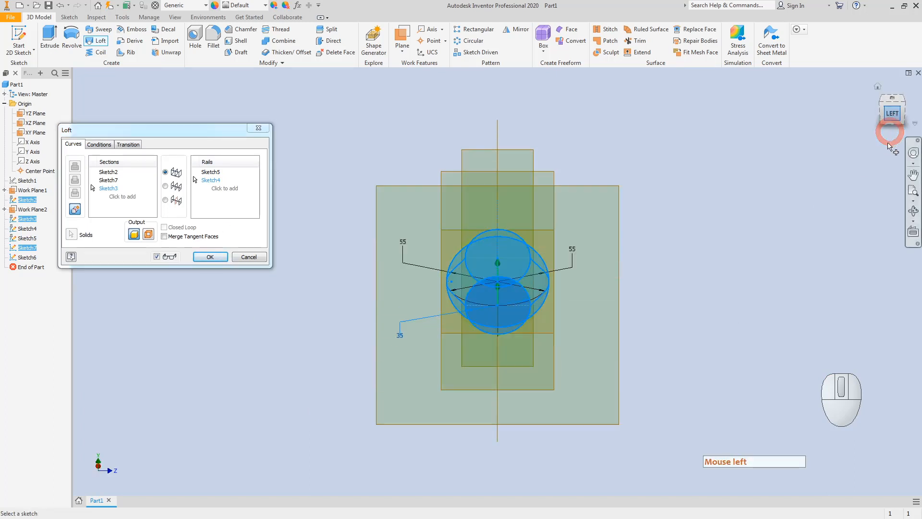
{"action": "left_click", "coordinate": [905, 107]}
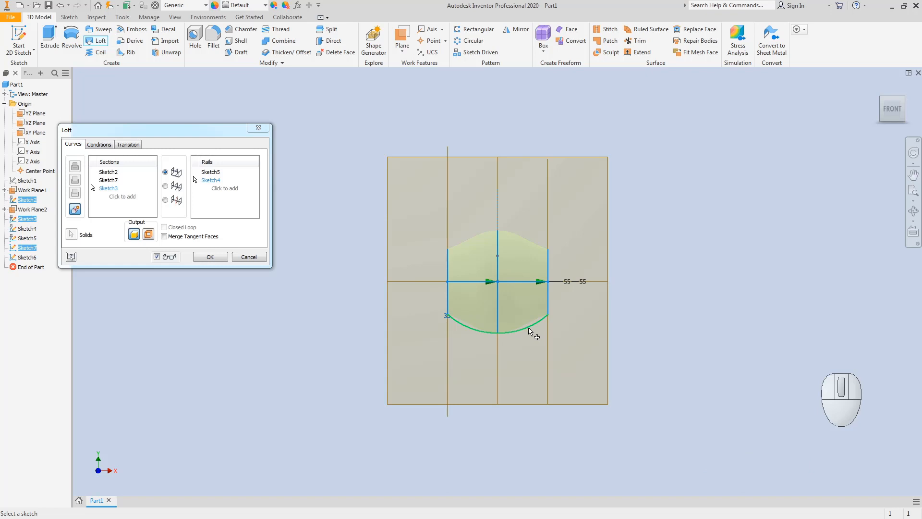
{"action": "left_click", "coordinate": [530, 331]}
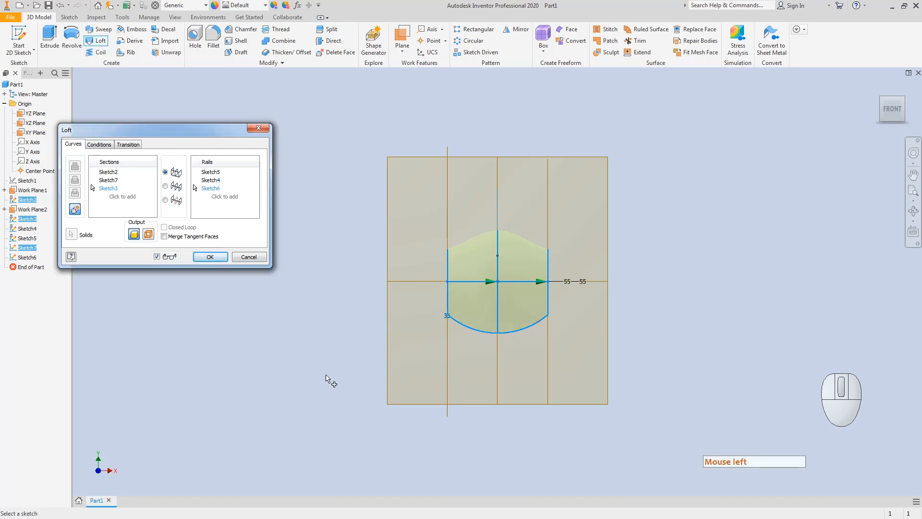
{"action": "left_click", "coordinate": [881, 98]}
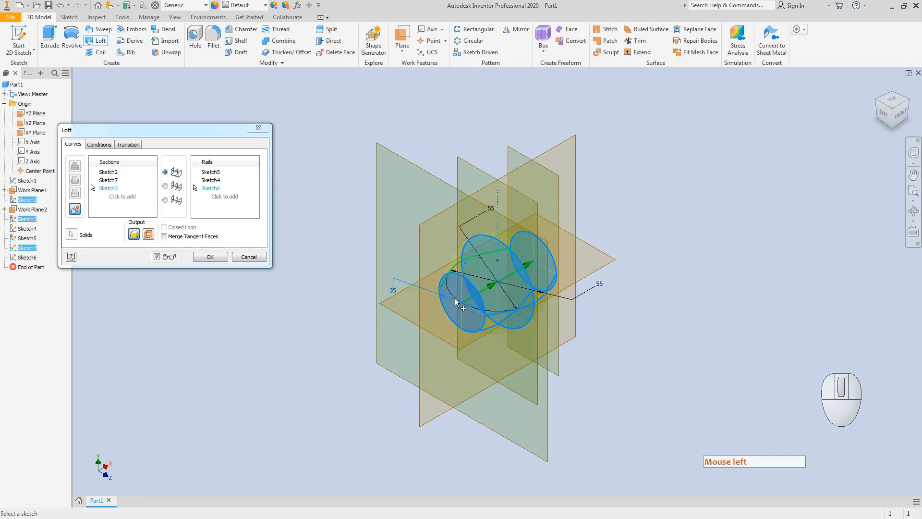
{"action": "left_click", "coordinate": [211, 257]}
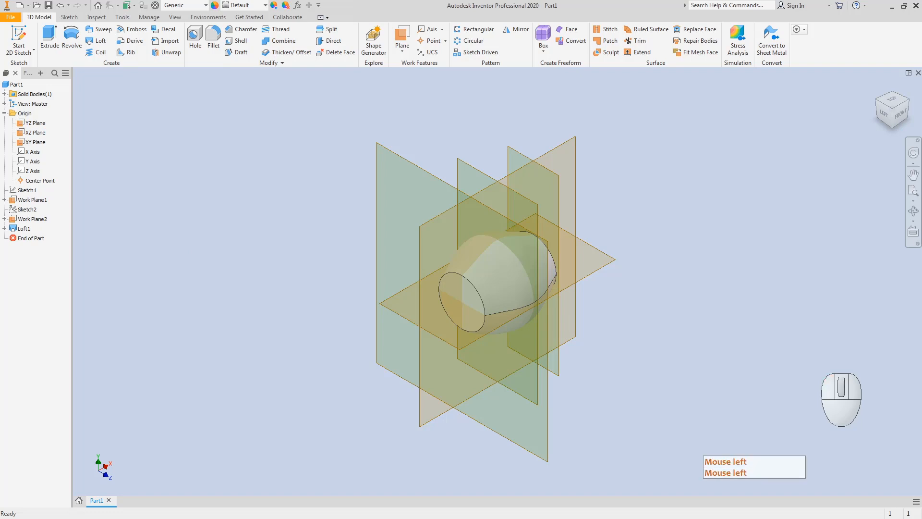
Switch to the reference drawing in Paint and trace the valve body's inner and outer wall lines in red on part 1's section view.
{"action": "key", "text": "alt+Tab"}
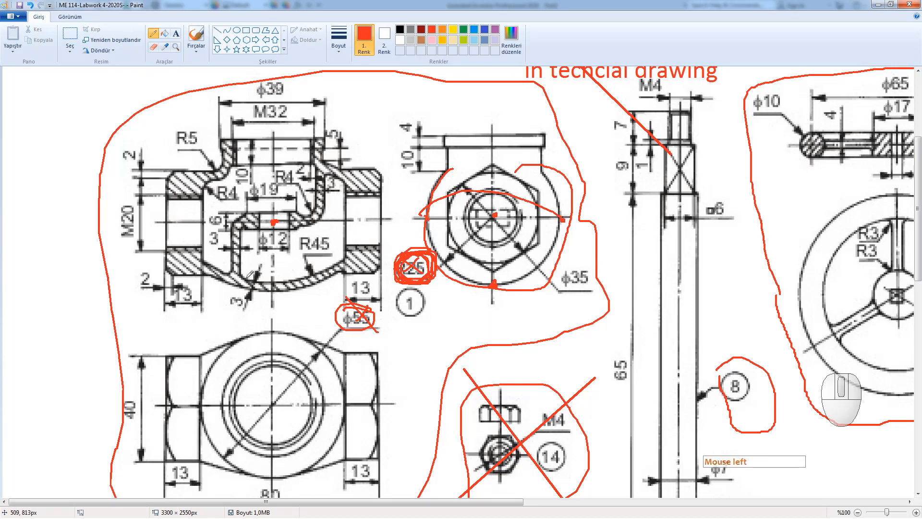
{"action": "mouse_move", "coordinate": [248, 278]}
{"action": "left_mouse_down"}
{"action": "mouse_move", "coordinate": [272, 275]}
{"action": "mouse_move", "coordinate": [254, 287]}
{"action": "mouse_move", "coordinate": [271, 289]}
{"action": "left_mouse_up"}
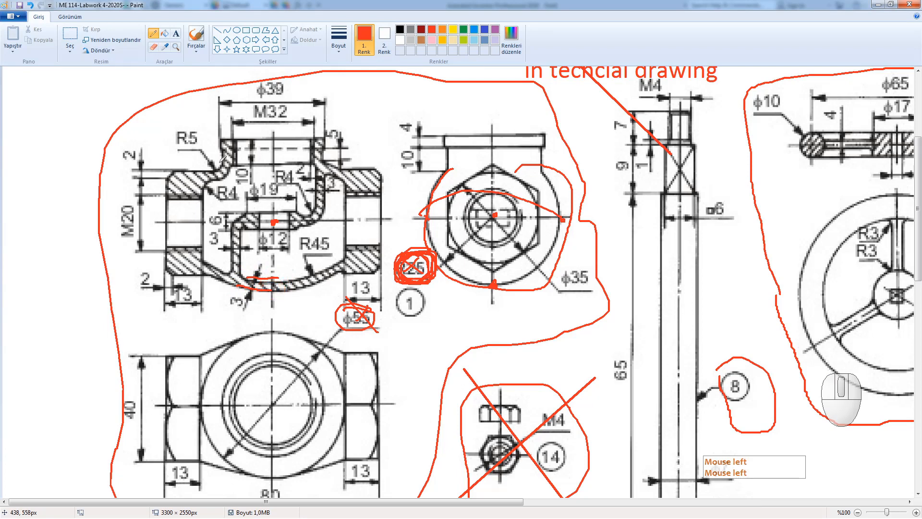
{"action": "left_click_drag", "start_coordinate": [318, 170], "coordinate": [308, 215]}
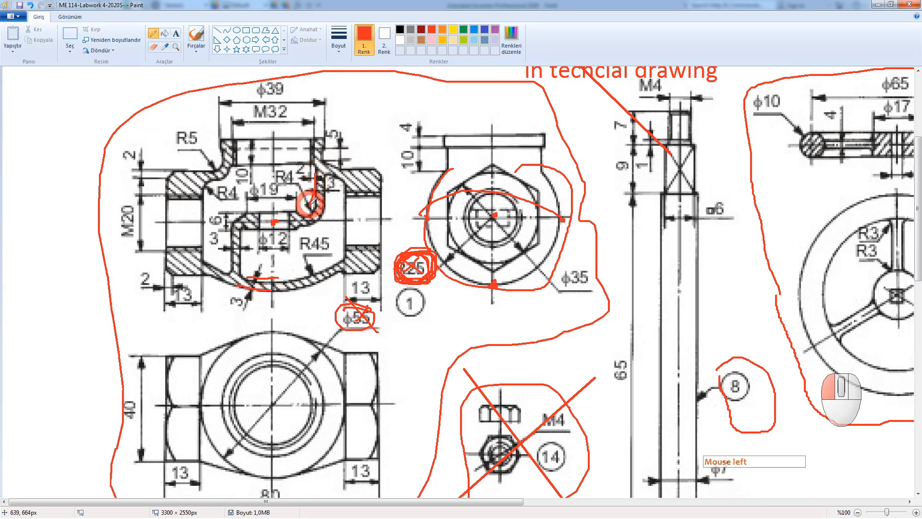
{"action": "mouse_move", "coordinate": [328, 171]}
{"action": "left_mouse_down"}
{"action": "mouse_move", "coordinate": [318, 216]}
{"action": "mouse_move", "coordinate": [302, 225]}
{"action": "left_mouse_up"}
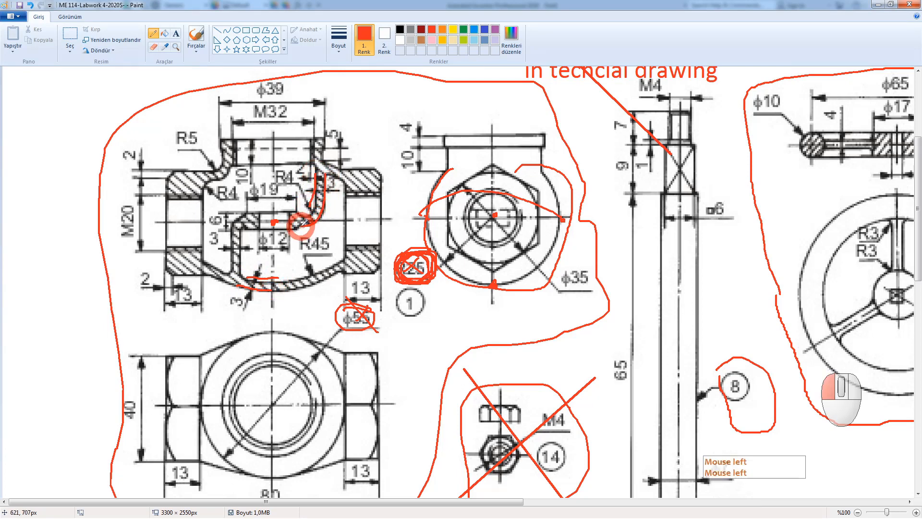
{"action": "left_click_drag", "start_coordinate": [233, 225], "coordinate": [240, 271]}
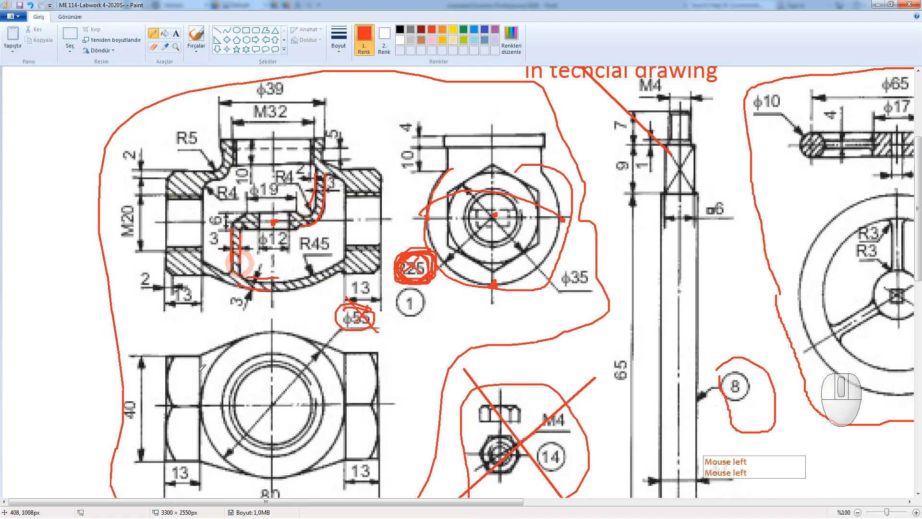
{"action": "mouse_move", "coordinate": [208, 189]}
{"action": "left_mouse_down"}
{"action": "mouse_move", "coordinate": [235, 152]}
{"action": "mouse_move", "coordinate": [214, 160]}
{"action": "mouse_move", "coordinate": [222, 150]}
{"action": "left_mouse_up"}
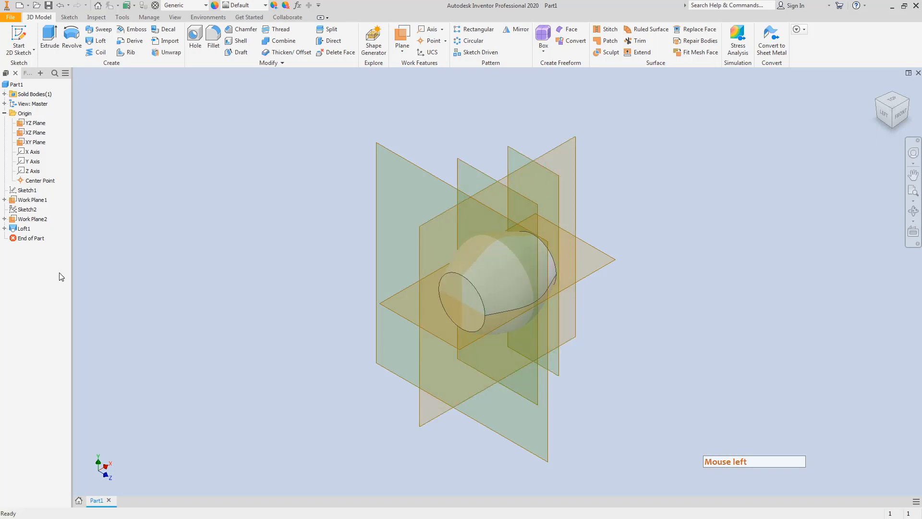
Shell the lofted body with a 3 mm wall thickness, removing both circular end faces.
{"action": "left_click", "coordinate": [232, 43]}
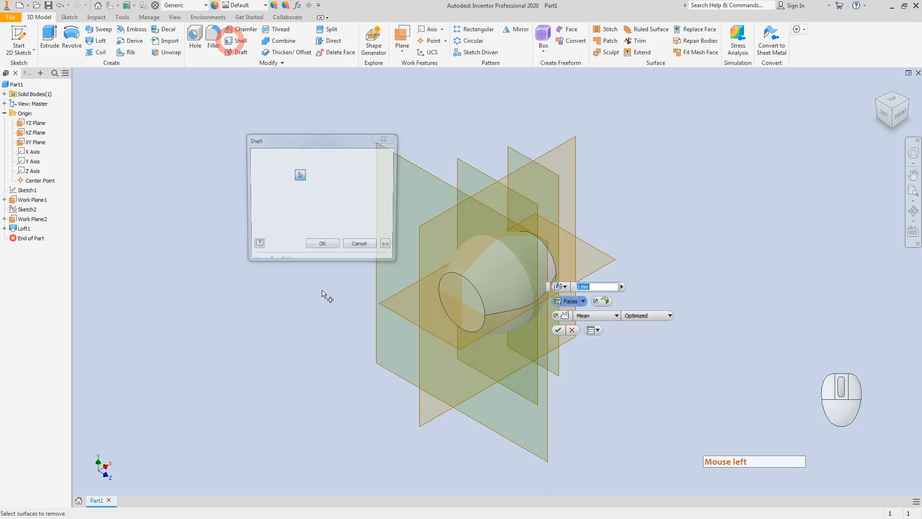
{"action": "left_click", "coordinate": [452, 294]}
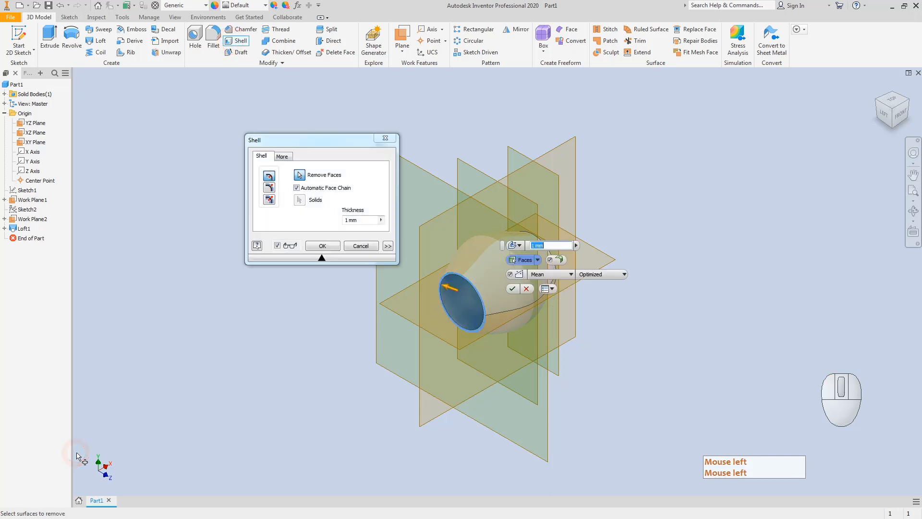
{"action": "left_click", "coordinate": [350, 219]}
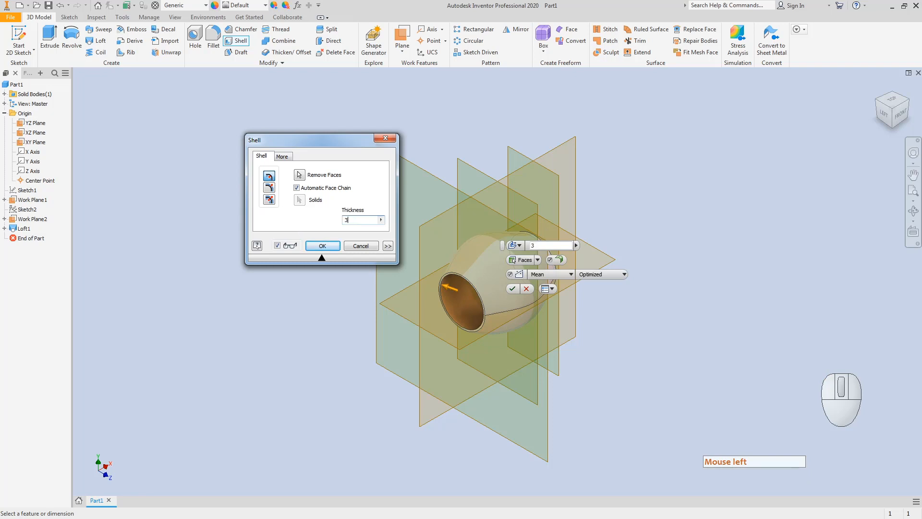
{"action": "left_click", "coordinate": [512, 259]}
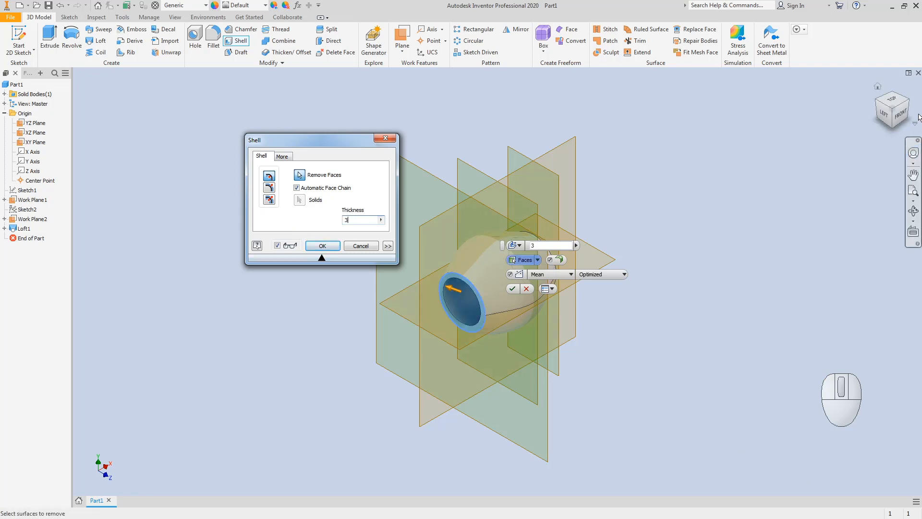
{"action": "left_click", "coordinate": [914, 99]}
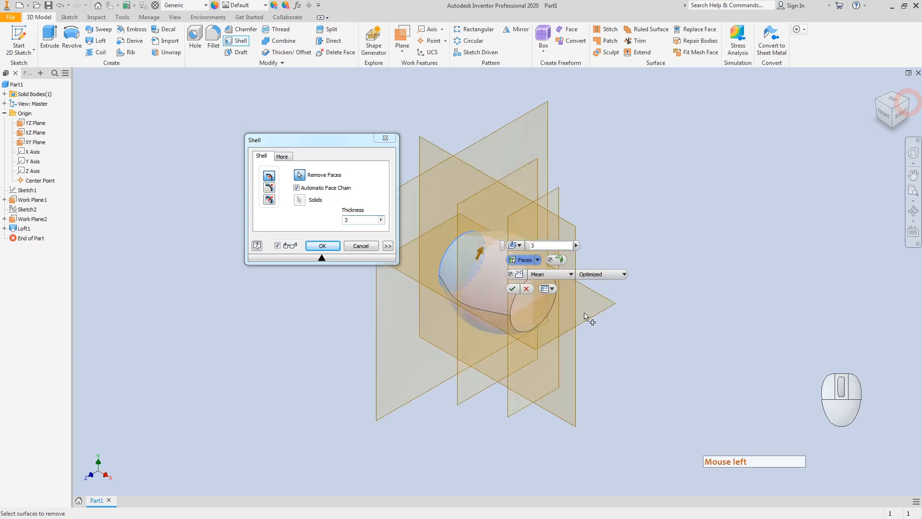
{"action": "left_click", "coordinate": [534, 292]}
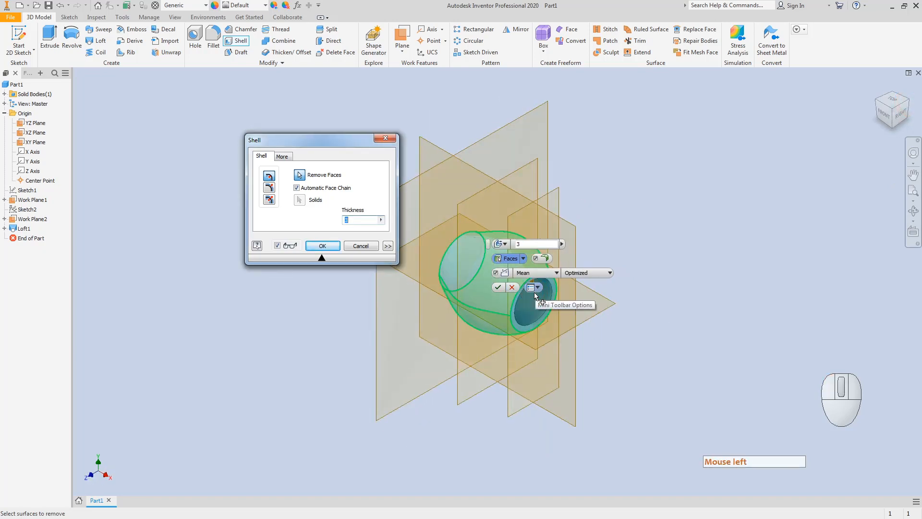
{"action": "left_click", "coordinate": [317, 246]}
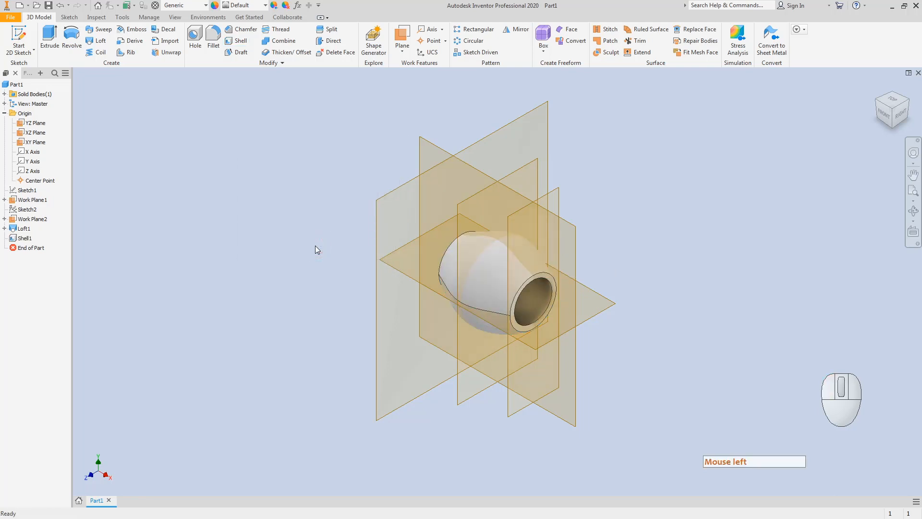
{"action": "left_click", "coordinate": [884, 112]}
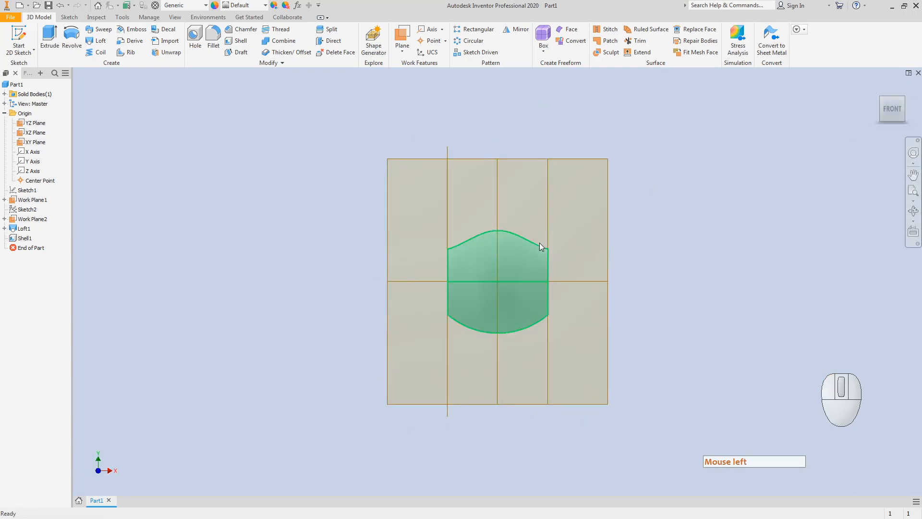
{"action": "left_click", "coordinate": [883, 104]}
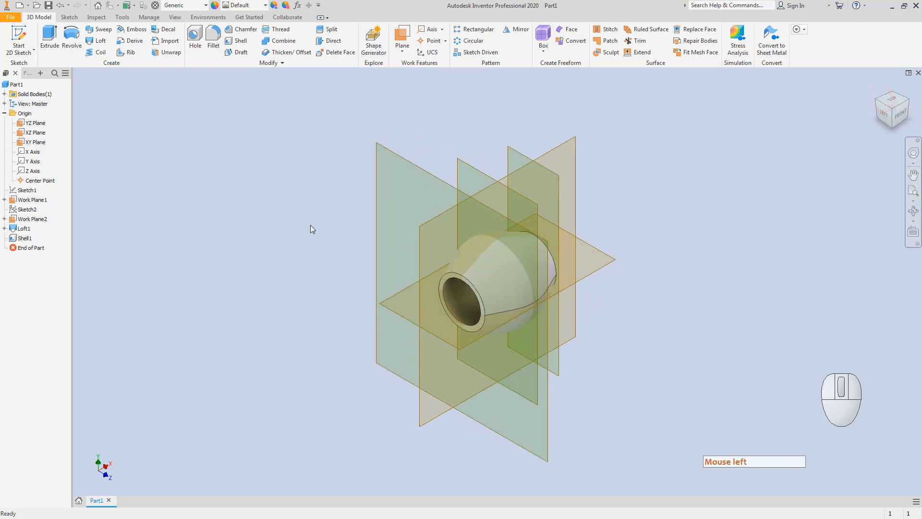
Start a new 2D sketch on the ring-shaped end face of the shelled body.
{"action": "left_click", "coordinate": [19, 36]}
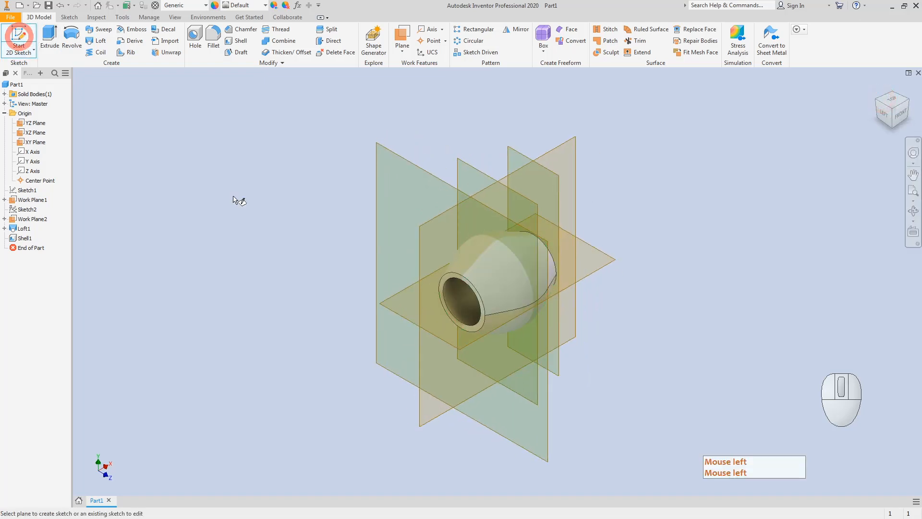
{"action": "left_click", "coordinate": [441, 290]}
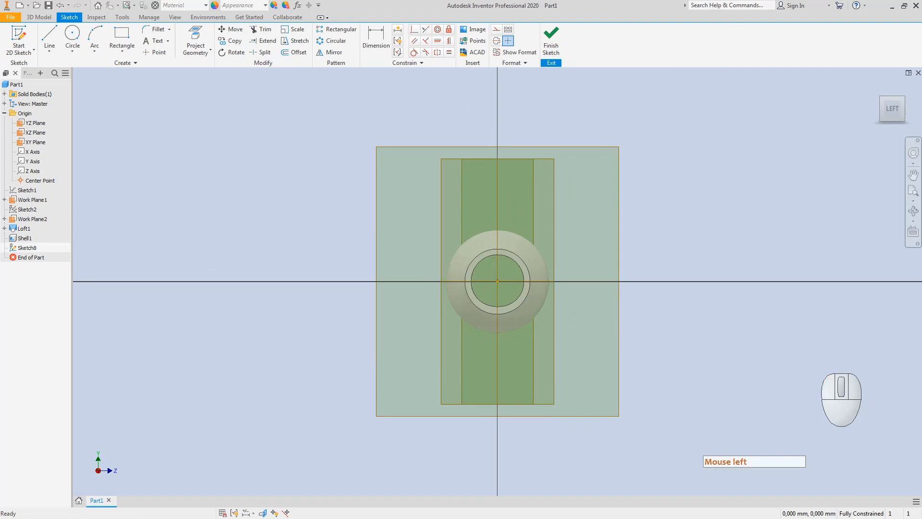
Switch to the reference drawing in Paint and undo the recent red markings on part 1's views.
{"action": "key", "text": "alt+Tab"}
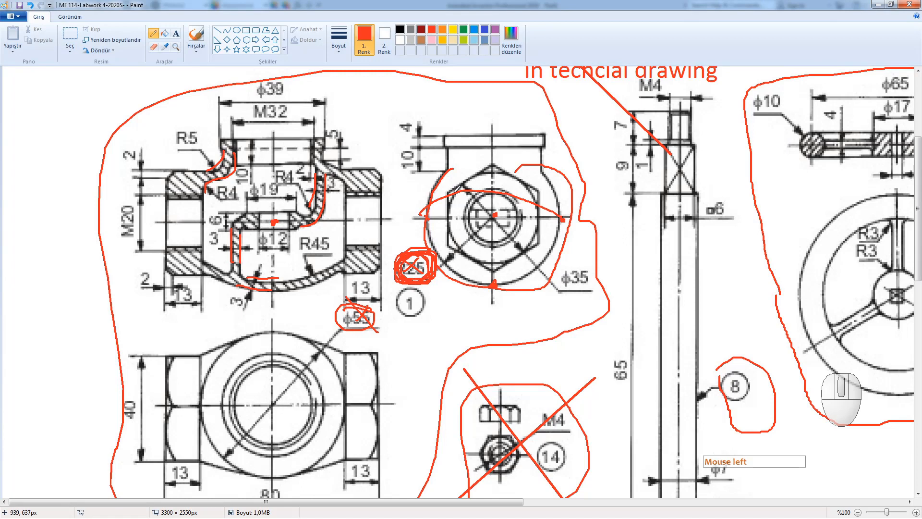
{"action": "key", "text": "ctrl+z"}
{"action": "key", "text": "ctrl+z"}
{"action": "key", "text": "ctrl+z"}
{"action": "key", "text": "ctrl+z"}
{"action": "key", "text": "ctrl+z"}
{"action": "key", "text": "ctrl+z"}
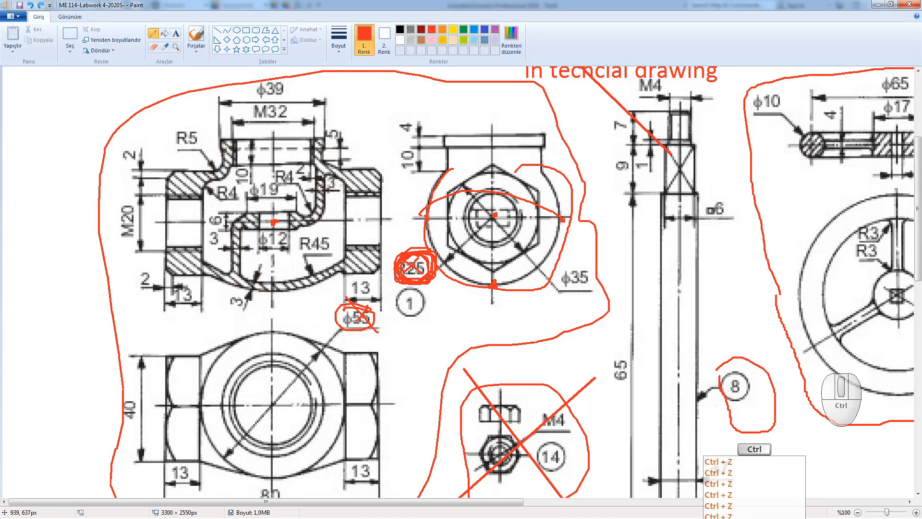
{"action": "key", "text": "ctrl+z"}
{"action": "key", "text": "ctrl+z"}
{"action": "key", "text": "ctrl+z"}
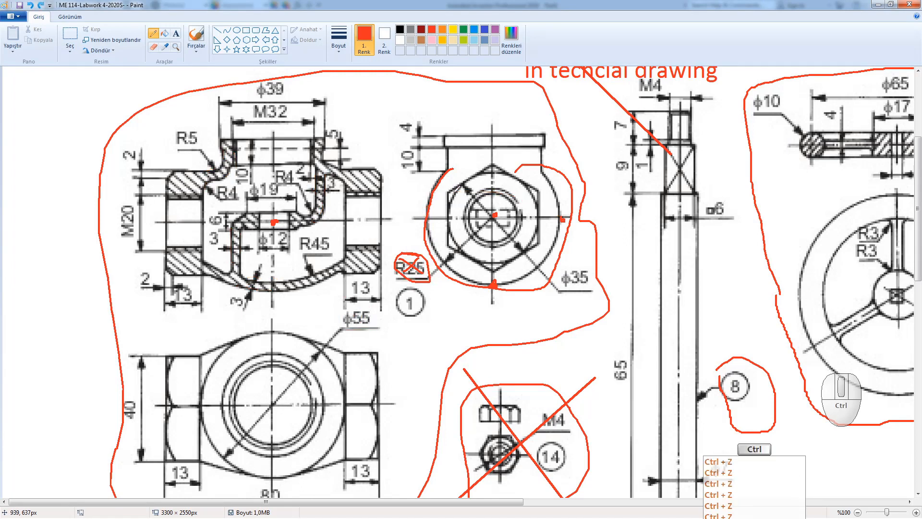
{"action": "key", "text": "ctrl+z"}
{"action": "key", "text": "ctrl+z"}
{"action": "key", "text": "ctrl+z"}
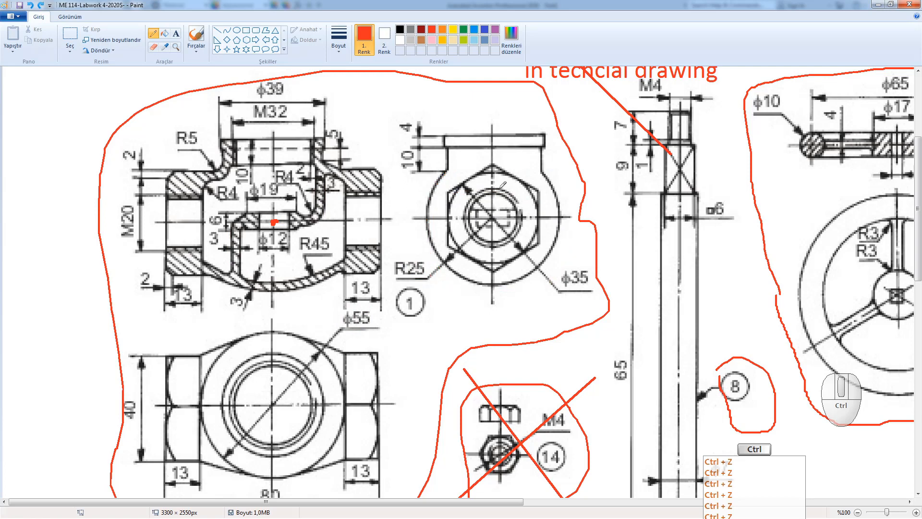
Trace the hexagon in red on part 1's side view and mark the left end of its section view.
{"action": "mouse_move", "coordinate": [452, 191]}
{"action": "left_mouse_down"}
{"action": "mouse_move", "coordinate": [489, 160]}
{"action": "mouse_move", "coordinate": [529, 189]}
{"action": "mouse_move", "coordinate": [526, 250]}
{"action": "mouse_move", "coordinate": [491, 259]}
{"action": "mouse_move", "coordinate": [469, 252]}
{"action": "mouse_move", "coordinate": [447, 229]}
{"action": "mouse_move", "coordinate": [453, 194]}
{"action": "left_mouse_up"}
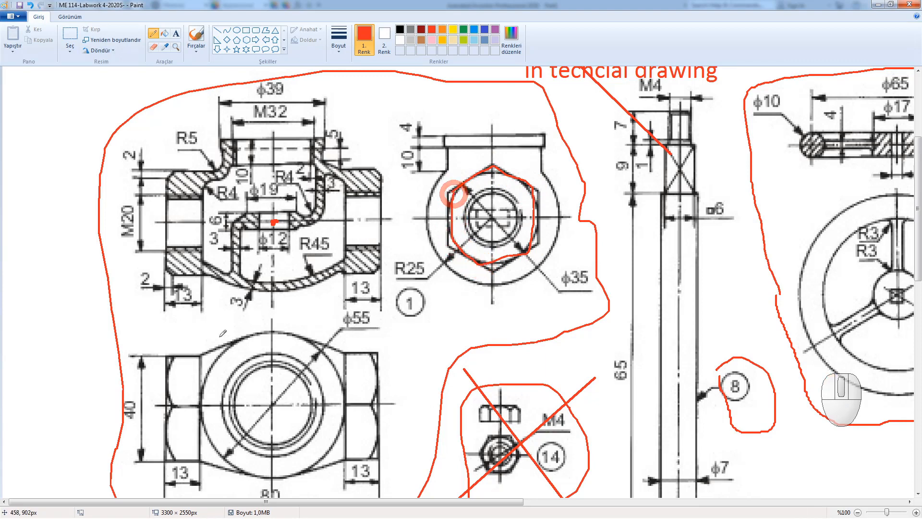
{"action": "mouse_move", "coordinate": [171, 160]}
{"action": "left_mouse_down"}
{"action": "mouse_move", "coordinate": [144, 216]}
{"action": "mouse_move", "coordinate": [176, 176]}
{"action": "left_mouse_up"}
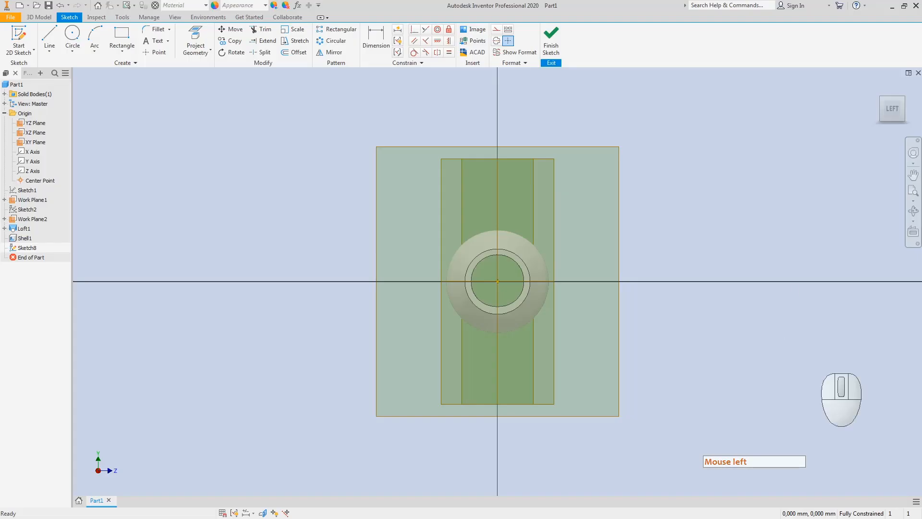
Switch back to Inventor and draw a circle about 104 mm in diameter centred on the sketch origin.
{"action": "left_click", "coordinate": [900, 104]}
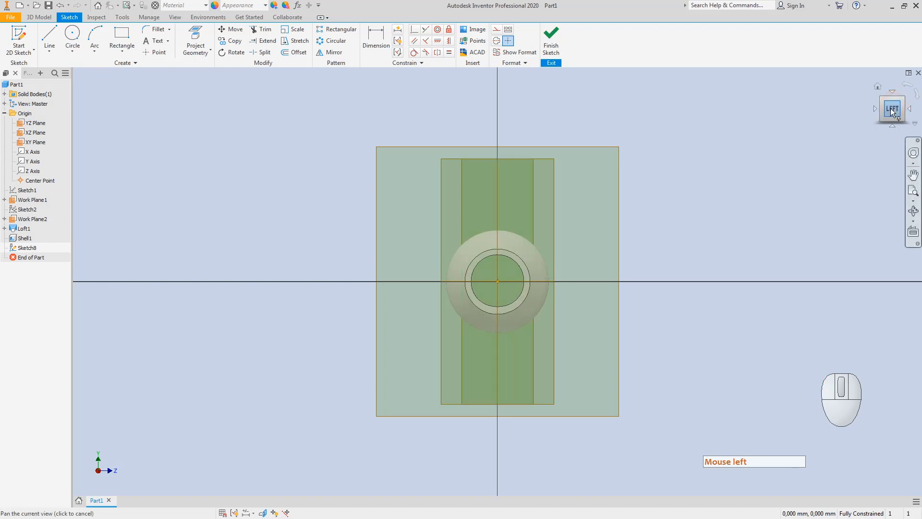
{"action": "left_click", "coordinate": [903, 104]}
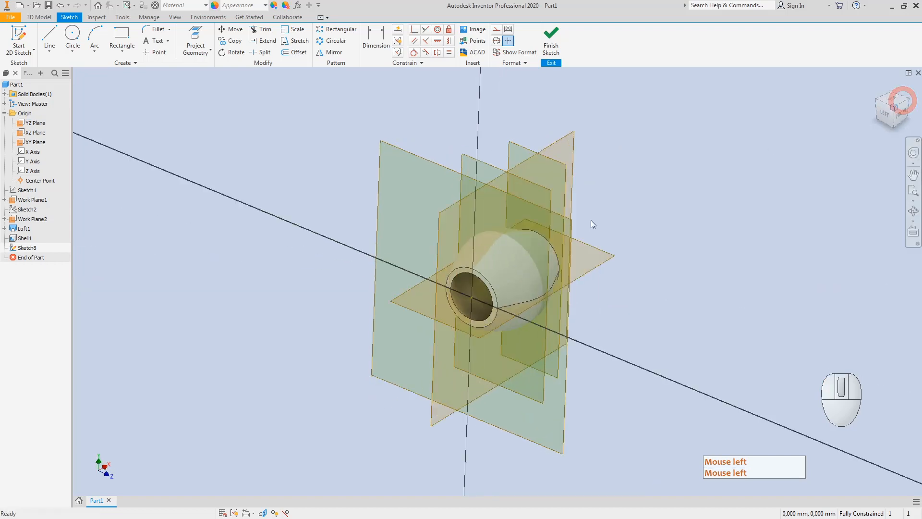
{"action": "left_click", "coordinate": [882, 114]}
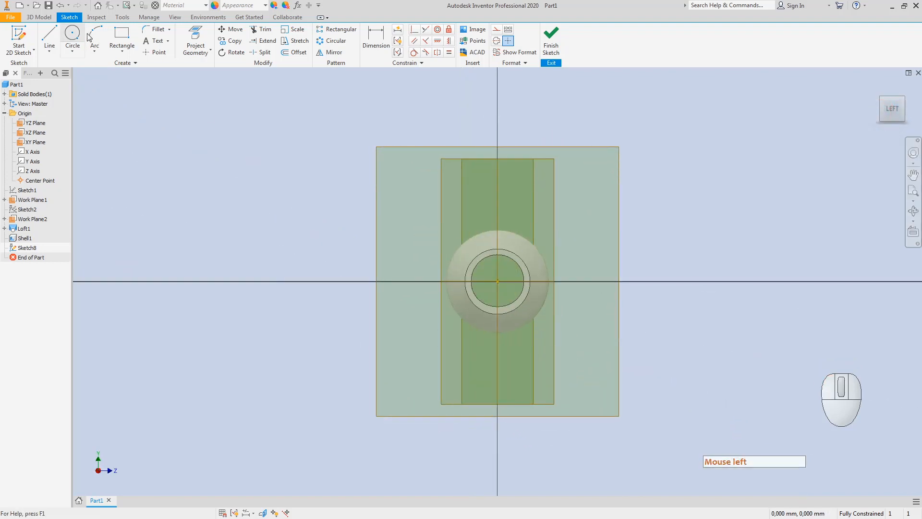
{"action": "left_click", "coordinate": [72, 33]}
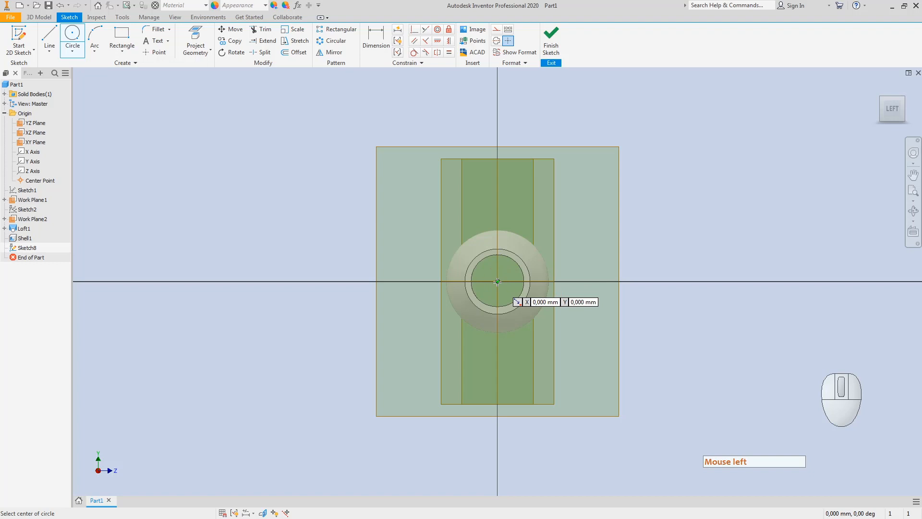
{"action": "left_click", "coordinate": [497, 281]}
{"action": "left_click", "coordinate": [571, 345]}
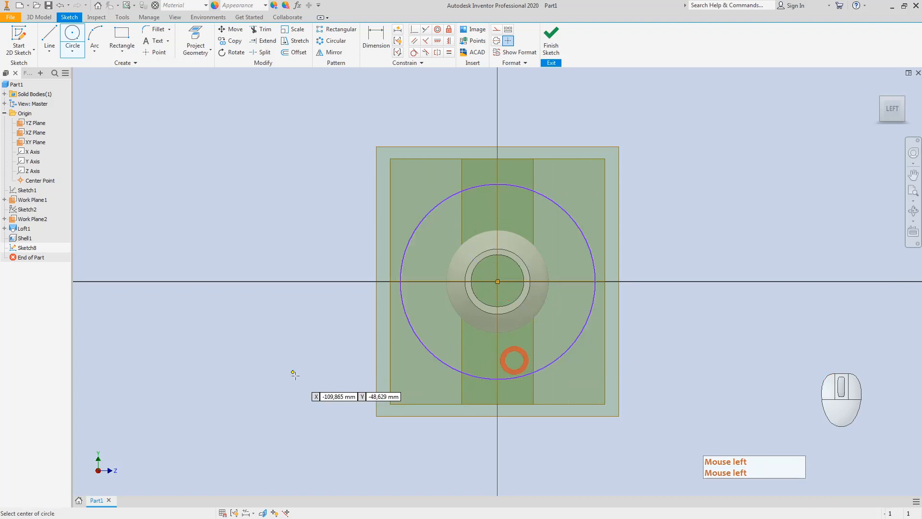
Dimension the circle's diameter to 35 mm.
{"action": "key", "text": "Escape"}
{"action": "left_click", "coordinate": [375, 38]}
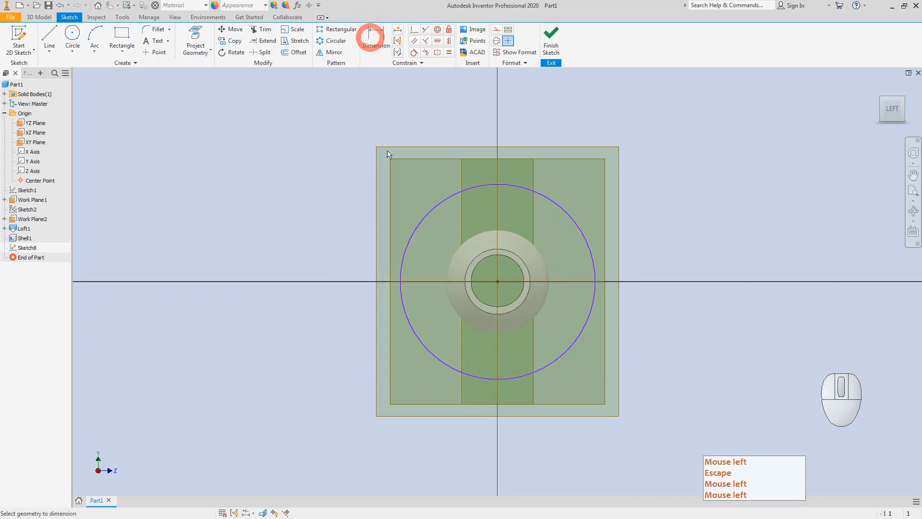
{"action": "left_click", "coordinate": [413, 232]}
{"action": "left_click", "coordinate": [333, 235]}
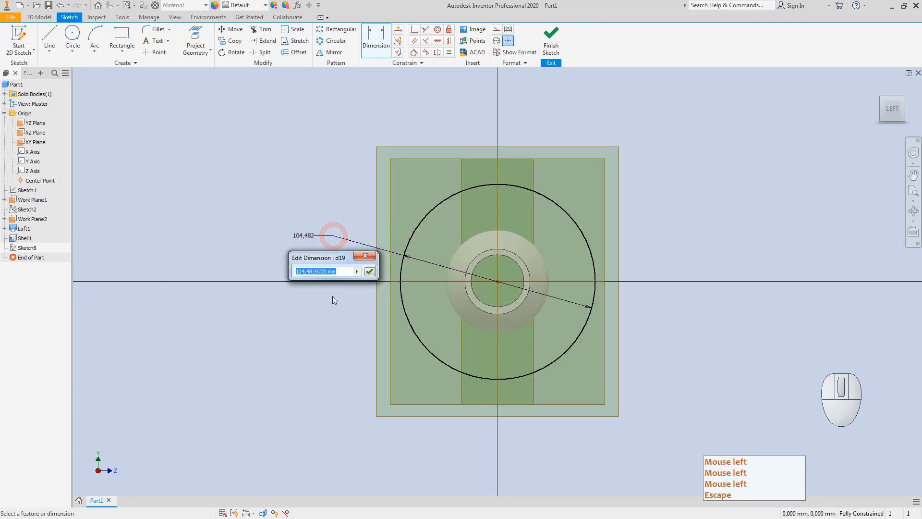
{"action": "type", "text": "35"}
{"action": "key", "text": "Return"}
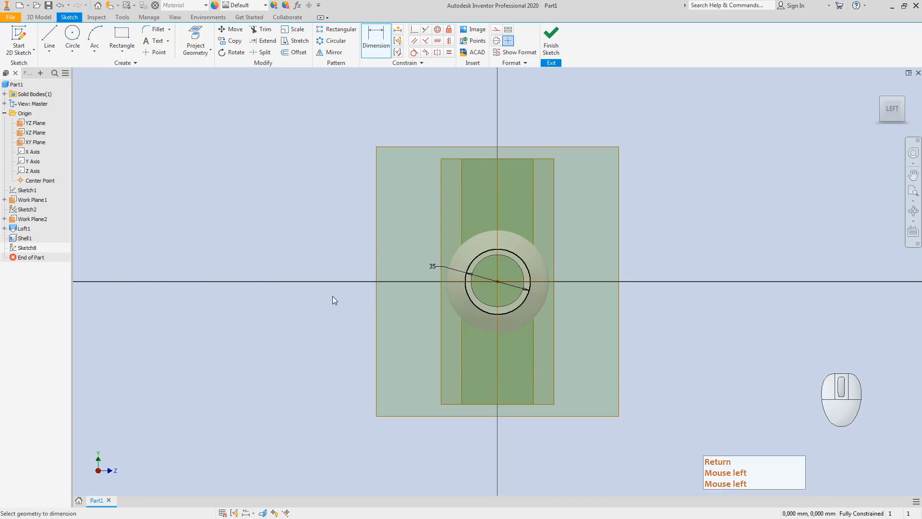
{"action": "key", "text": "Escape"}
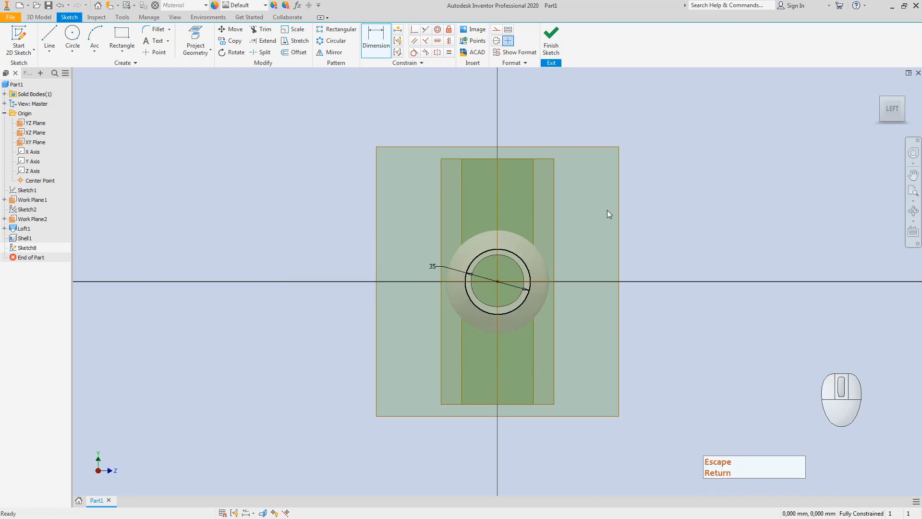
Delete the 35 mm circle from the end-face sketch.
{"action": "left_click", "coordinate": [902, 100]}
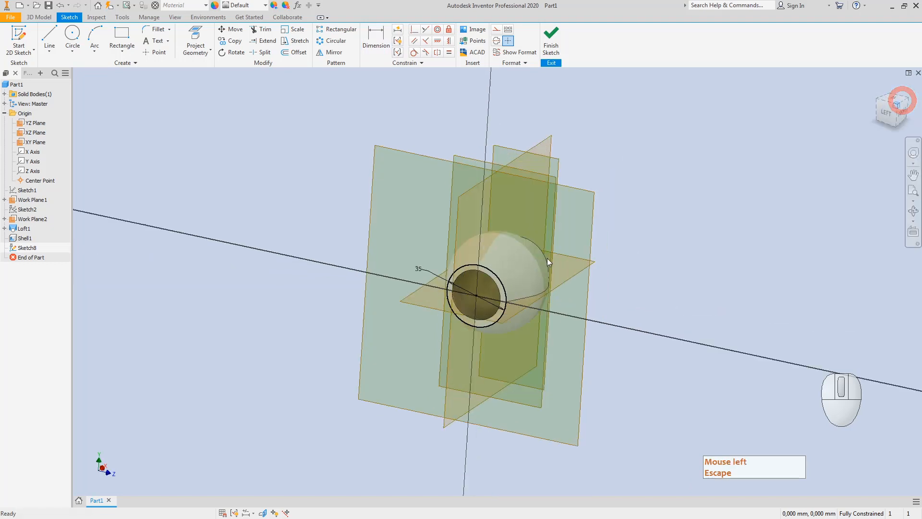
{"action": "scroll", "coordinate": [463, 286], "scroll_direction": "down", "scroll_amount": 5}
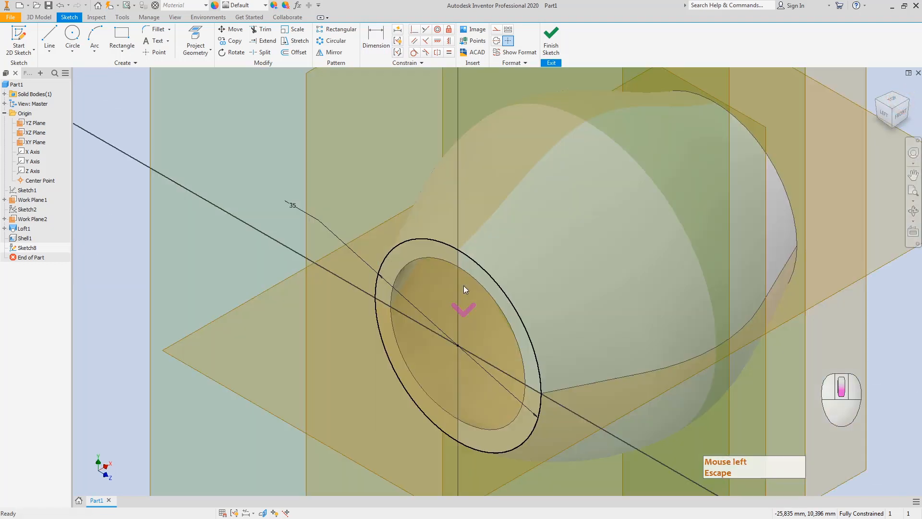
{"action": "key", "text": "Escape"}
{"action": "left_click", "coordinate": [398, 246]}
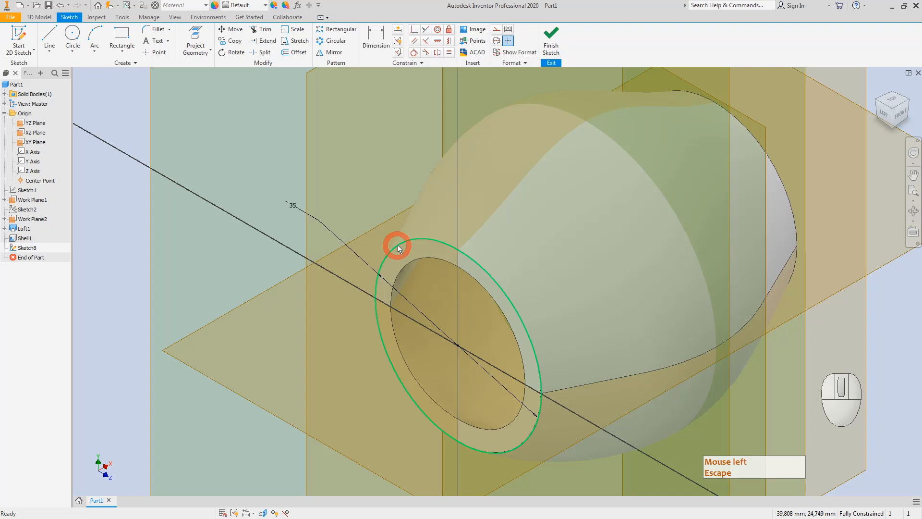
{"action": "key", "text": "Delete"}
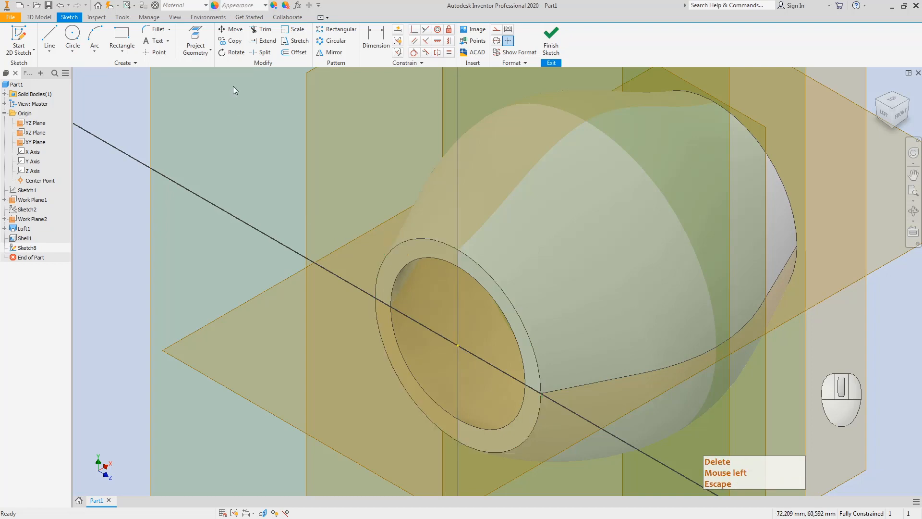
Project the end face's outer circular edge and draw a larger six-sided polygon around it, centred on the origin.
{"action": "left_click", "coordinate": [196, 42]}
{"action": "left_click", "coordinate": [401, 243]}
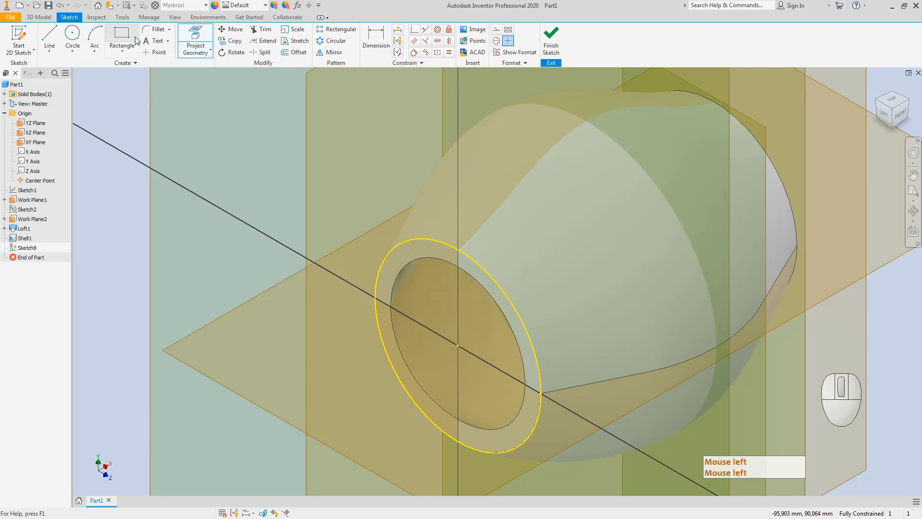
{"action": "left_click", "coordinate": [123, 51]}
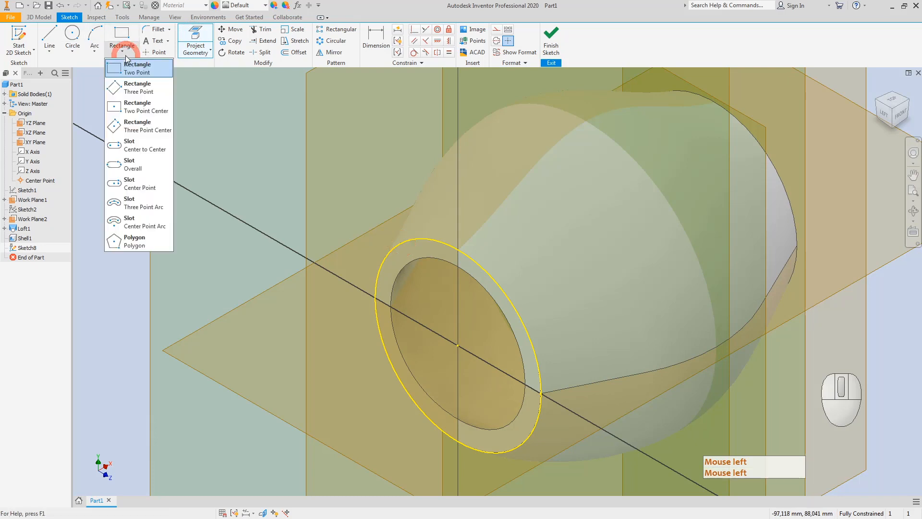
{"action": "left_click", "coordinate": [123, 245]}
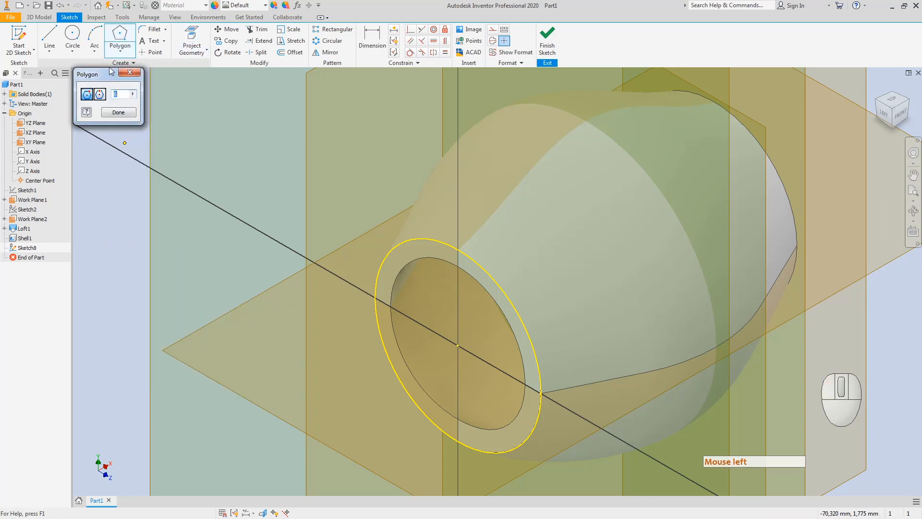
{"action": "left_click_drag", "start_coordinate": [104, 73], "coordinate": [144, 129]}
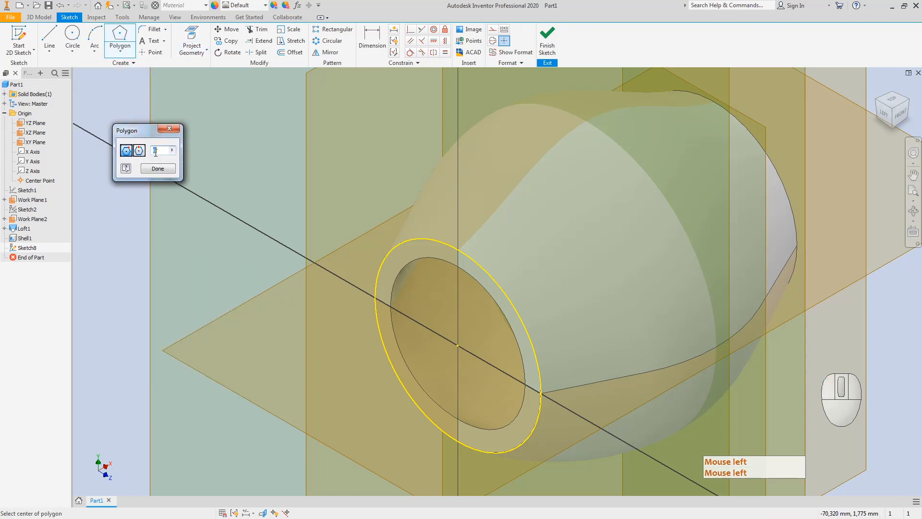
{"action": "left_click", "coordinate": [884, 113]}
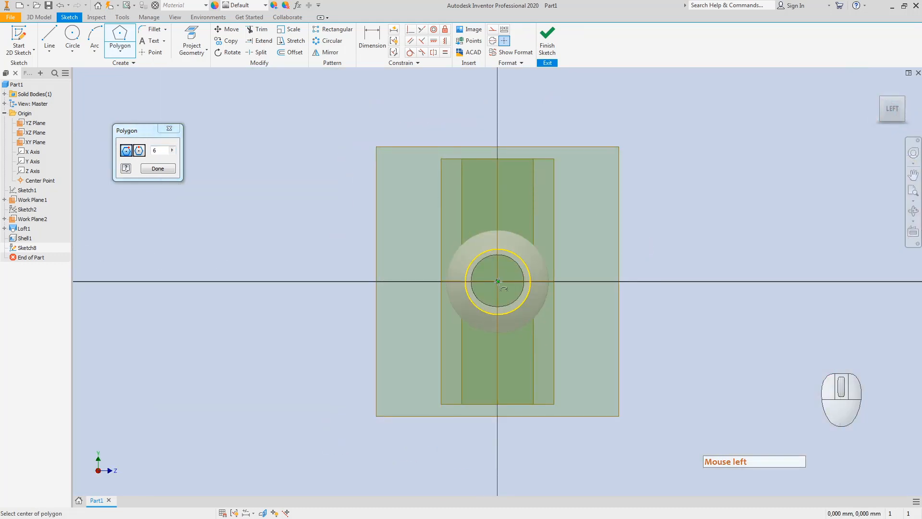
{"action": "left_click", "coordinate": [497, 281]}
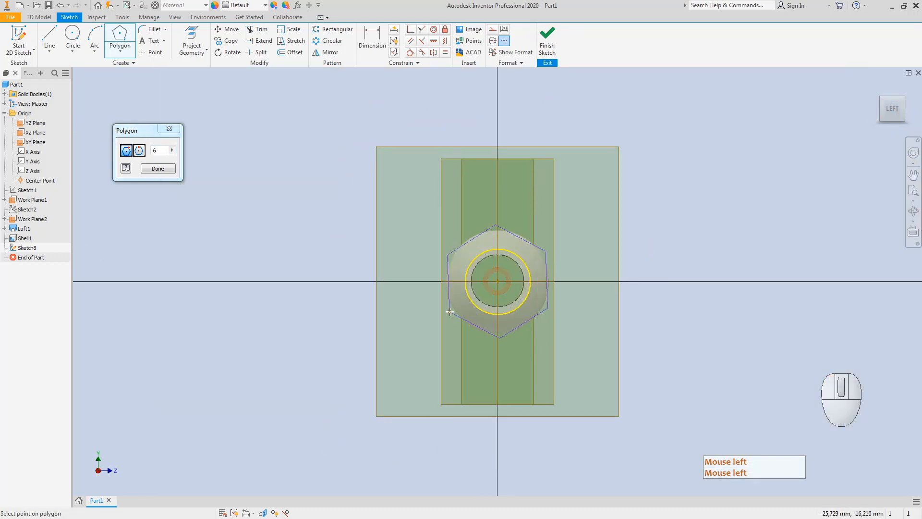
{"action": "left_click", "coordinate": [413, 320]}
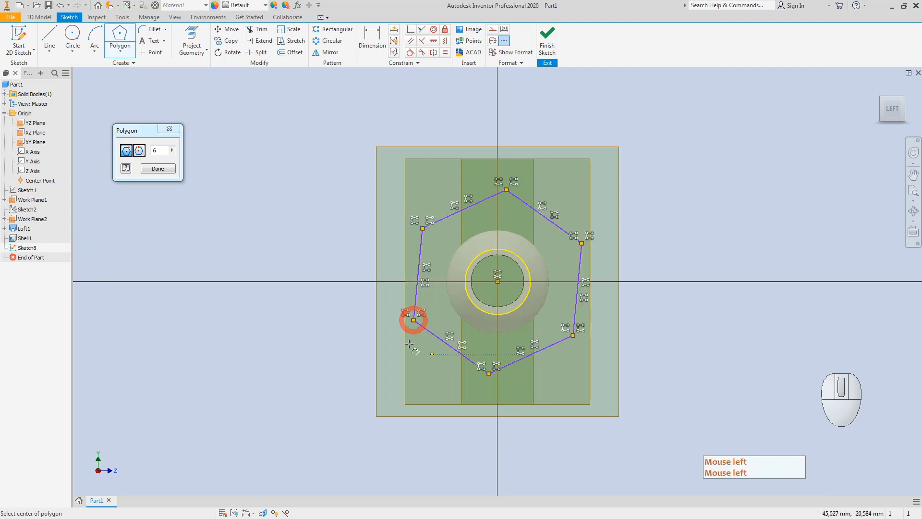
{"action": "left_click", "coordinate": [433, 42]}
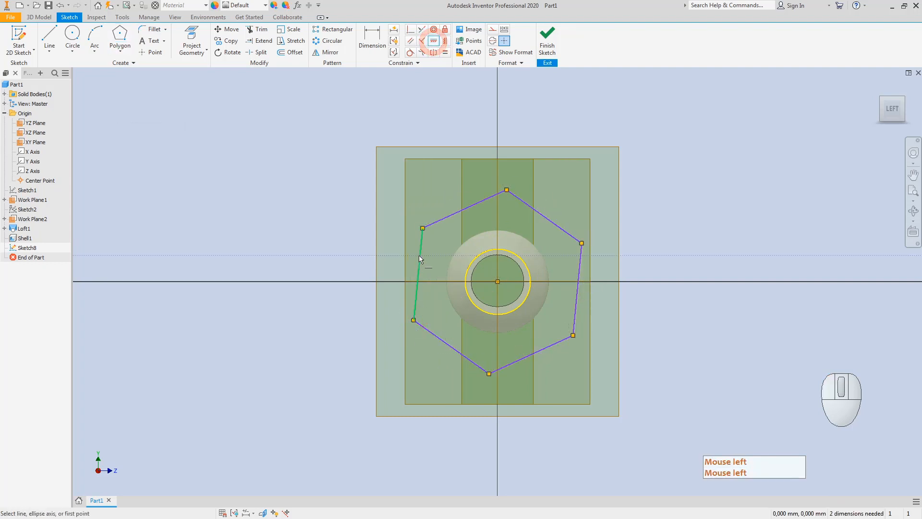
{"action": "left_click", "coordinate": [420, 255]}
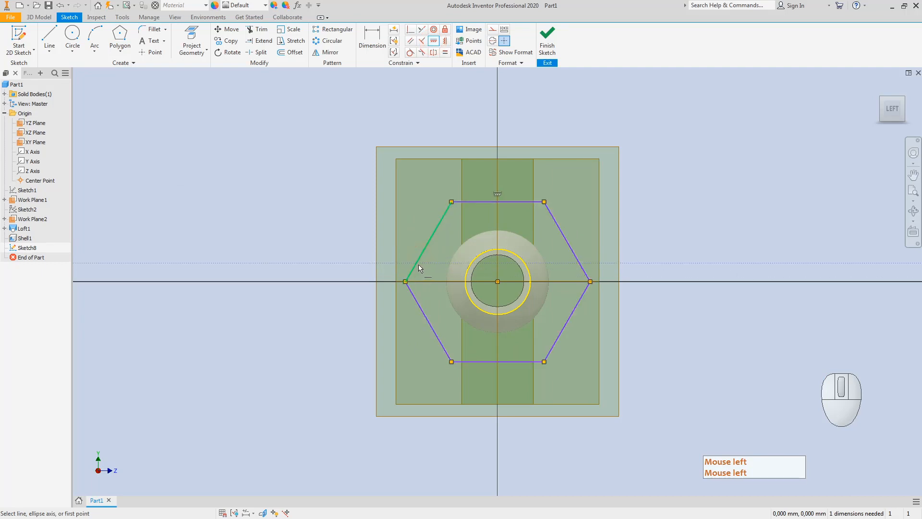
{"action": "key", "text": "ctrl+z"}
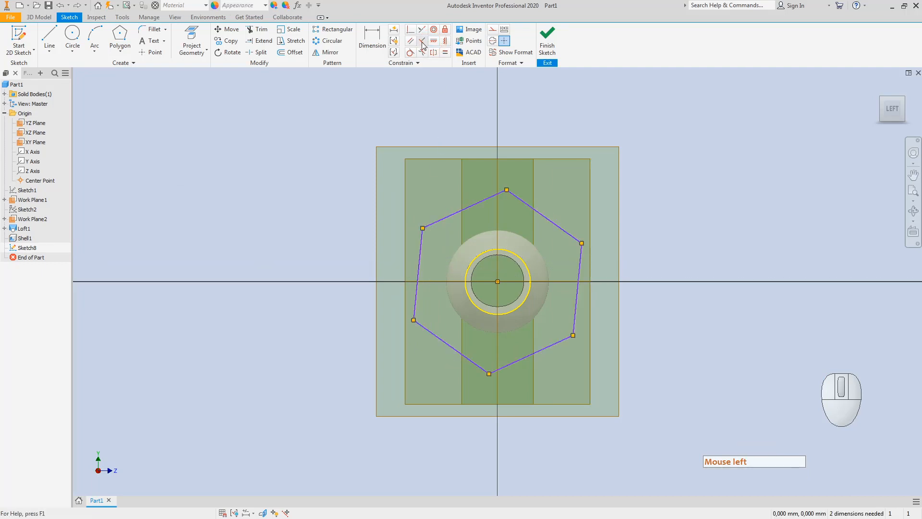
Constrain one side of the hexagon vertical and another tangent to the projected circle, and finish the sketch.
{"action": "left_click", "coordinate": [445, 41]}
{"action": "left_click", "coordinate": [420, 259]}
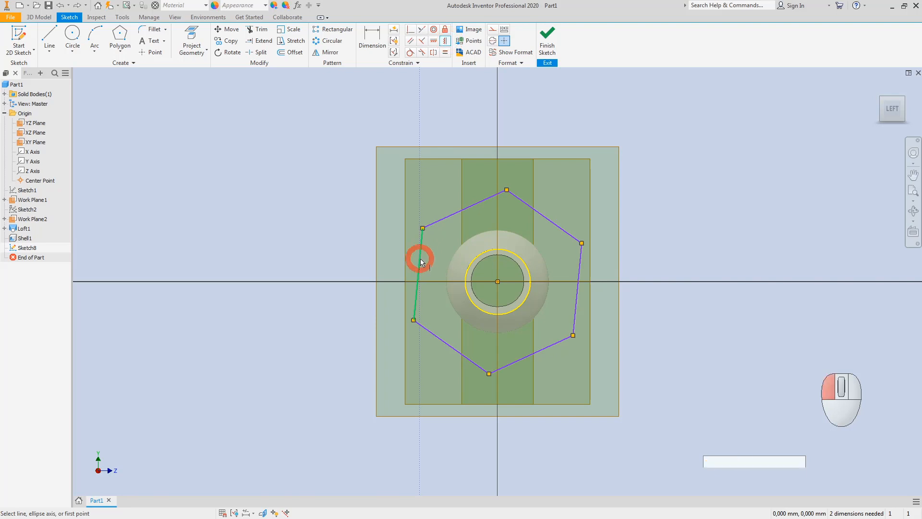
{"action": "left_click", "coordinate": [410, 52]}
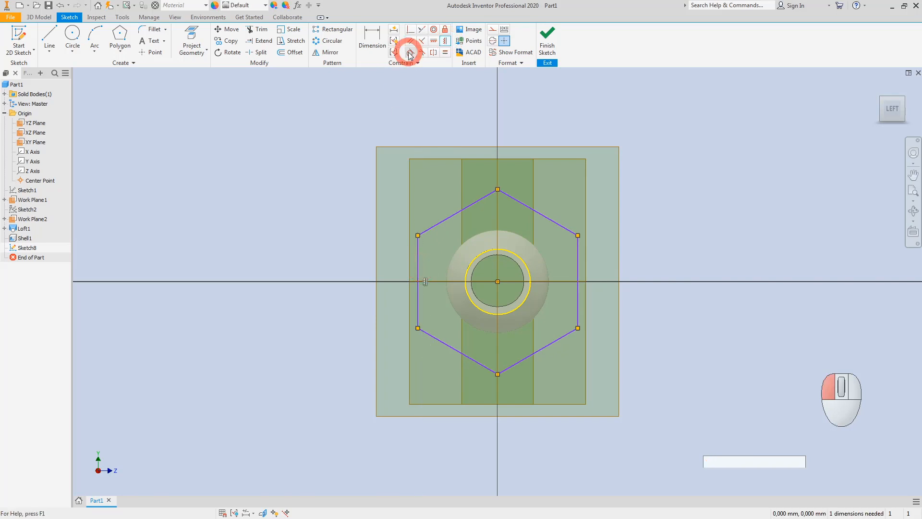
{"action": "left_click", "coordinate": [533, 351]}
{"action": "left_click", "coordinate": [512, 313]}
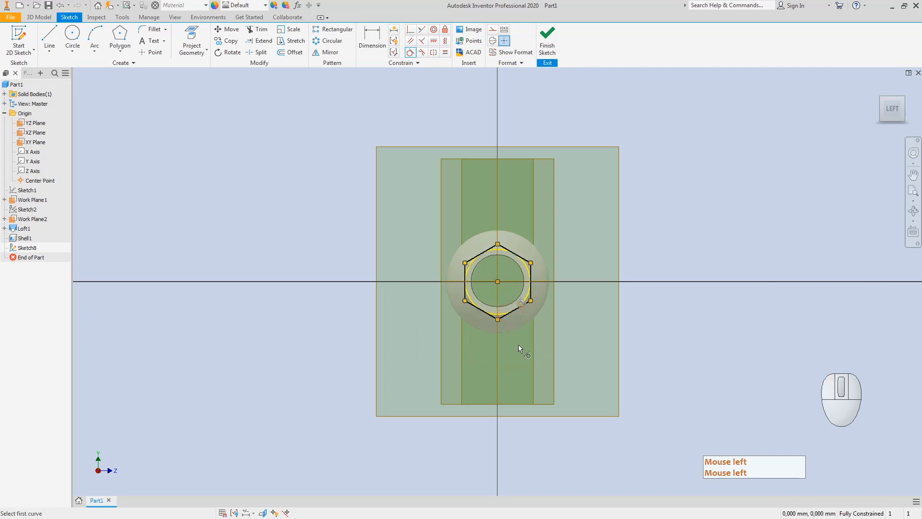
{"action": "left_click", "coordinate": [550, 36]}
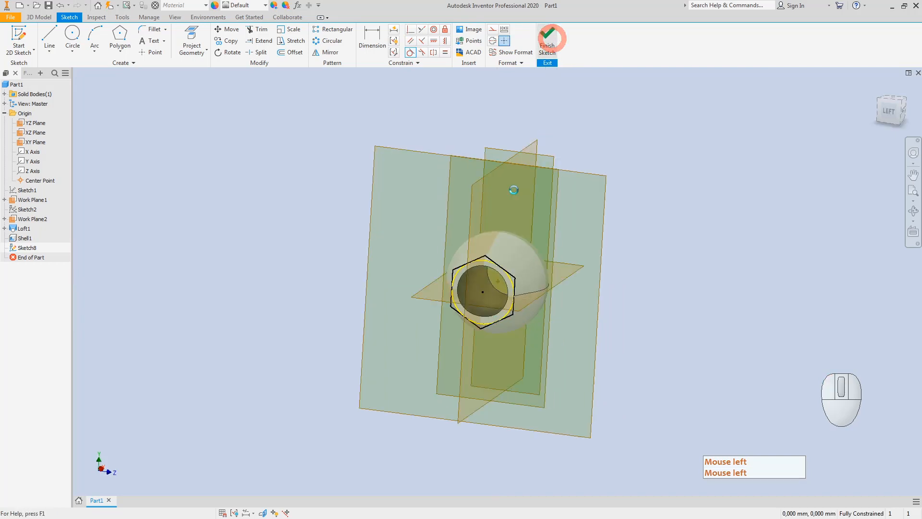
Make Sketch1 visible in the model and view the part from the front.
{"action": "left_click", "coordinate": [23, 190]}
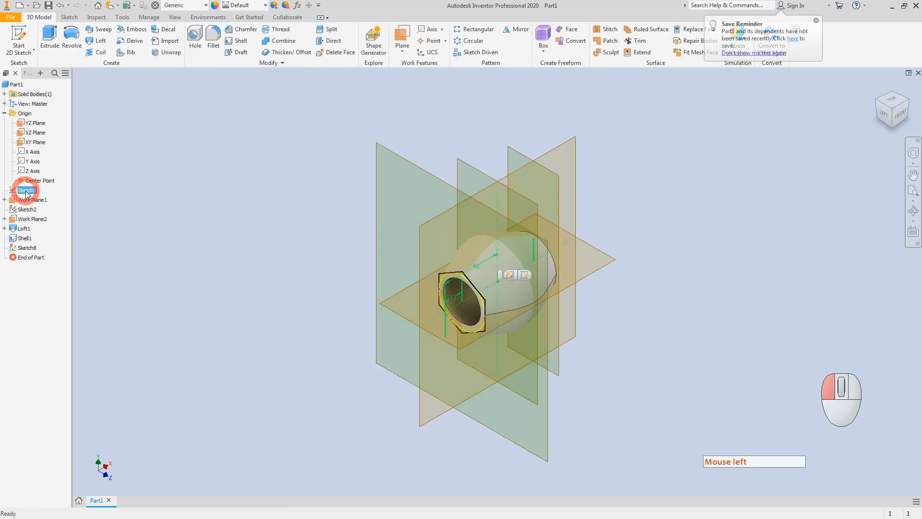
{"action": "right_click", "coordinate": [23, 190]}
{"action": "left_click", "coordinate": [51, 320]}
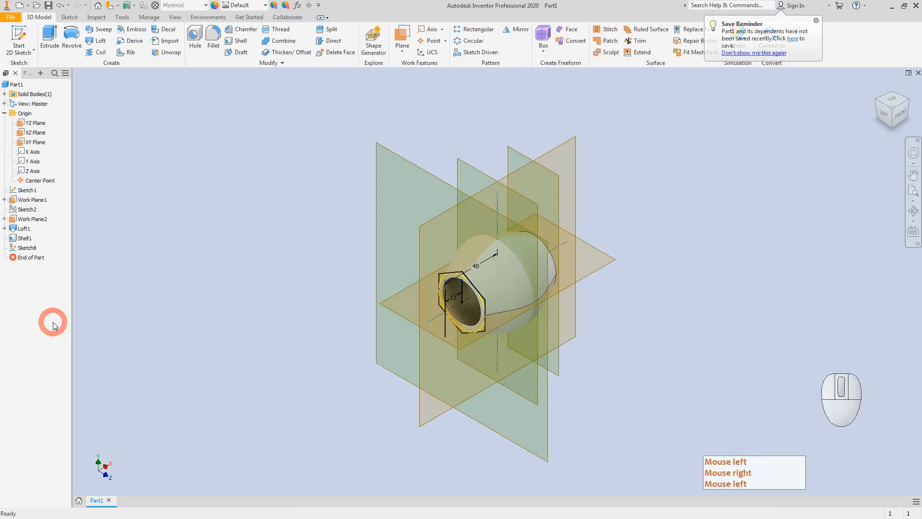
{"action": "left_click", "coordinate": [899, 120]}
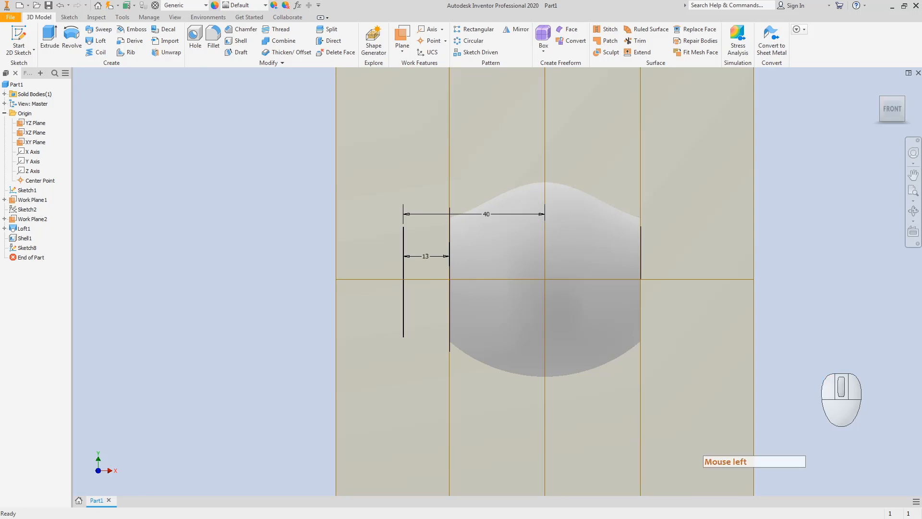
Switch to the reference drawing in Paint, mark the two 13 mm hexagonal ends in part 1's top view, and return to Inventor.
{"action": "key", "text": "alt+Tab"}
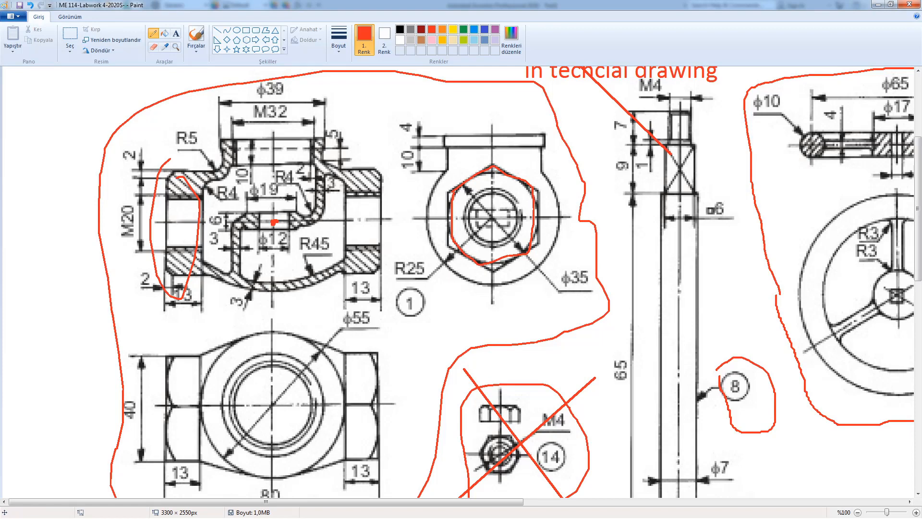
{"action": "left_click", "coordinate": [841, 399]}
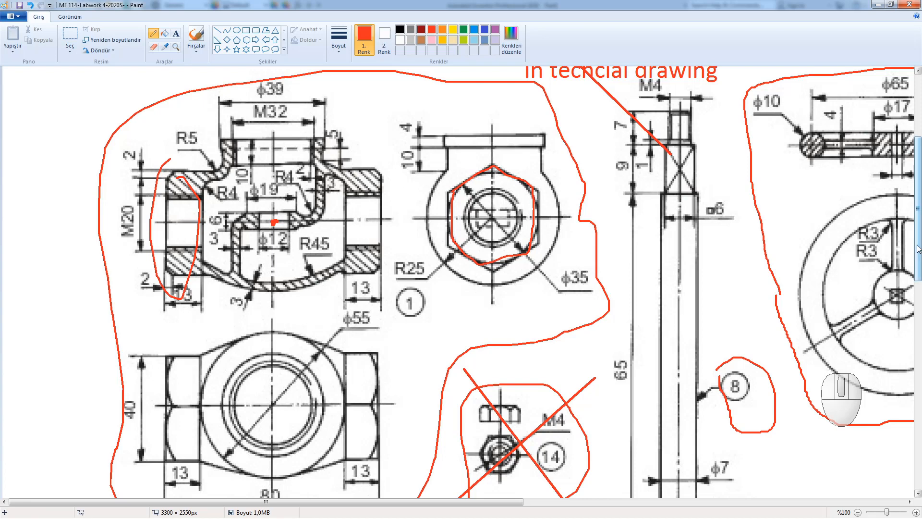
{"action": "left_click_drag", "start_coordinate": [917, 243], "coordinate": [915, 280]}
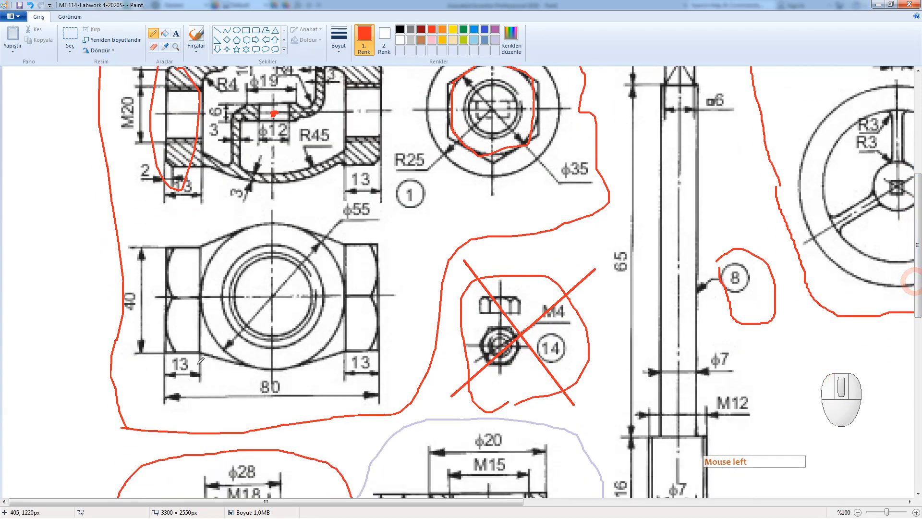
{"action": "left_click", "coordinate": [199, 298]}
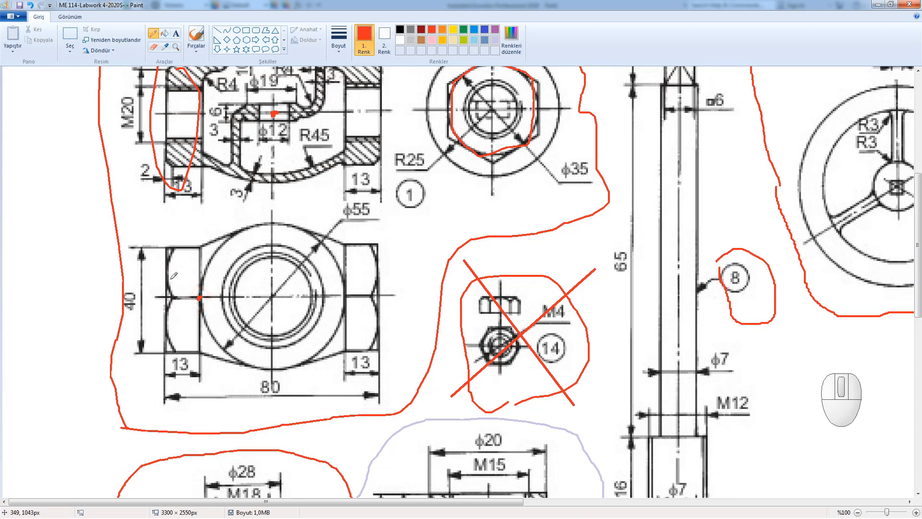
{"action": "mouse_move", "coordinate": [184, 257]}
{"action": "left_mouse_down"}
{"action": "mouse_move", "coordinate": [206, 219]}
{"action": "mouse_move", "coordinate": [360, 246]}
{"action": "left_mouse_up"}
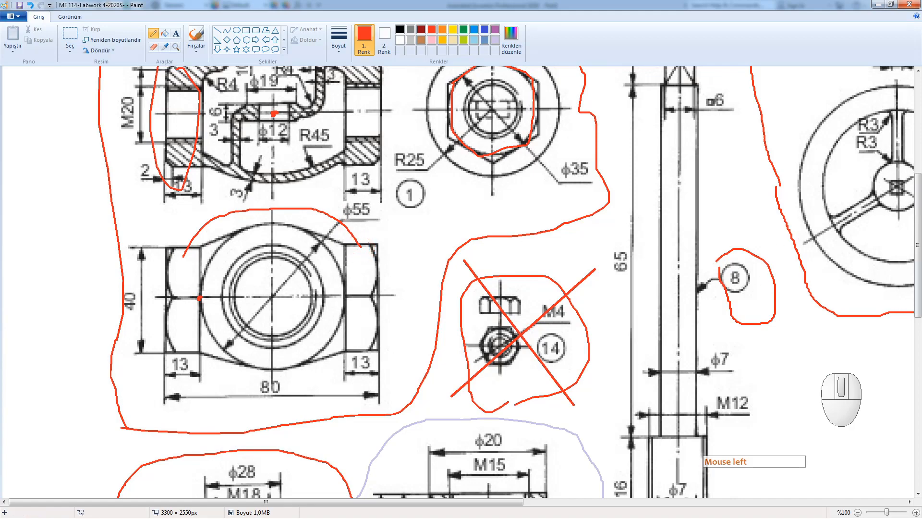
{"action": "left_click", "coordinate": [878, 4]}
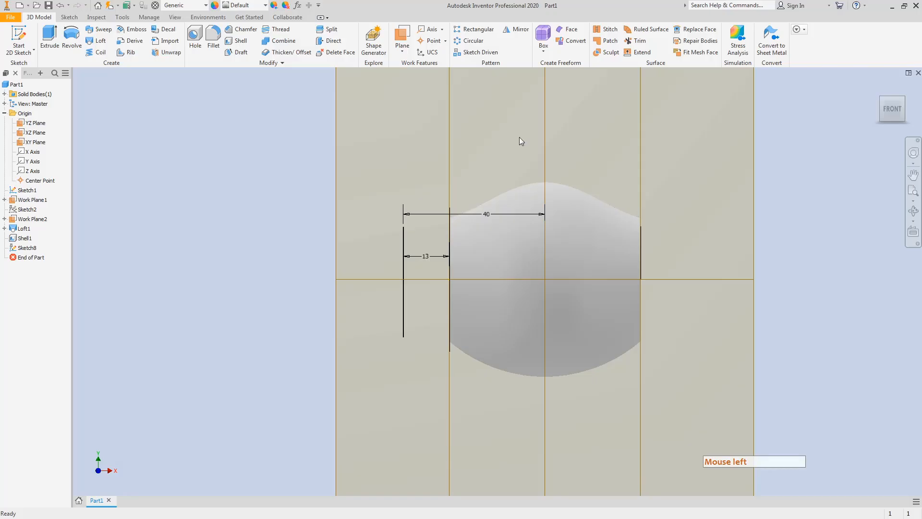
{"action": "left_click", "coordinate": [881, 99]}
{"action": "scroll", "coordinate": [458, 287], "scroll_direction": "up", "scroll_amount": 5}
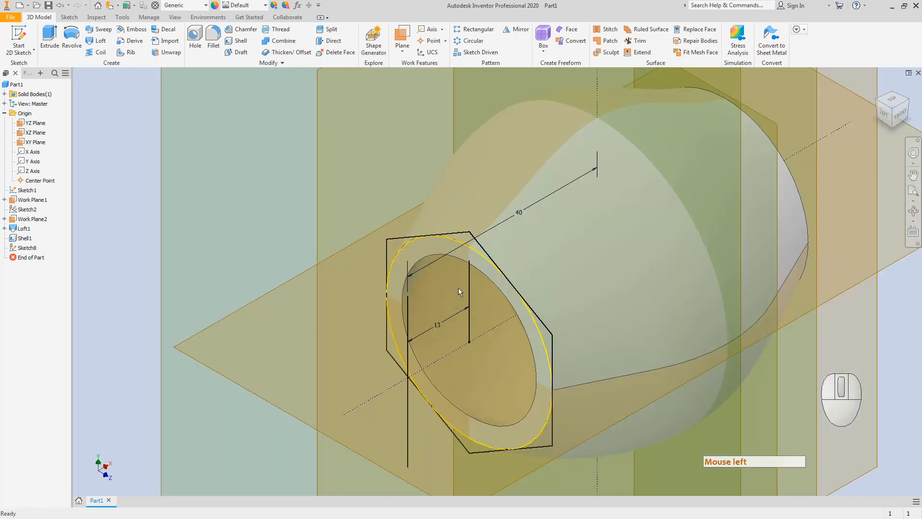
{"action": "key", "text": "Escape"}
{"action": "left_click", "coordinate": [456, 240]}
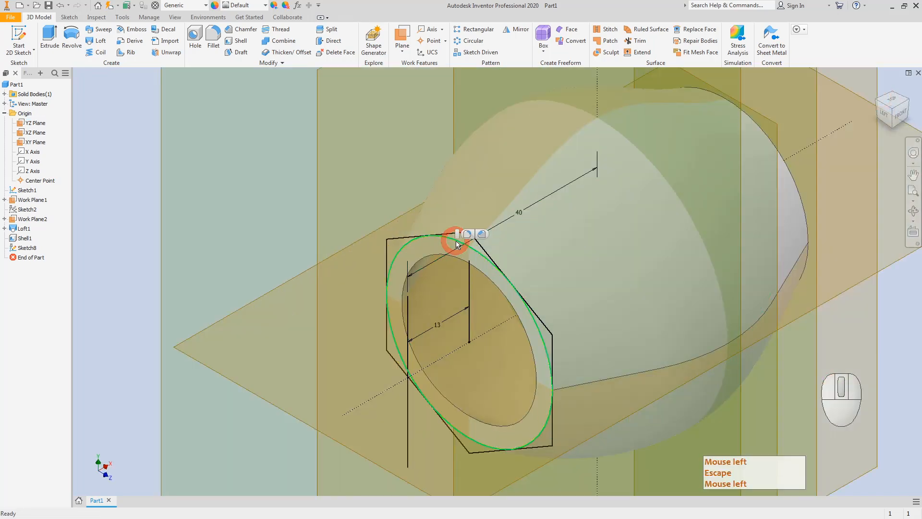
{"action": "right_click", "coordinate": [456, 241]}
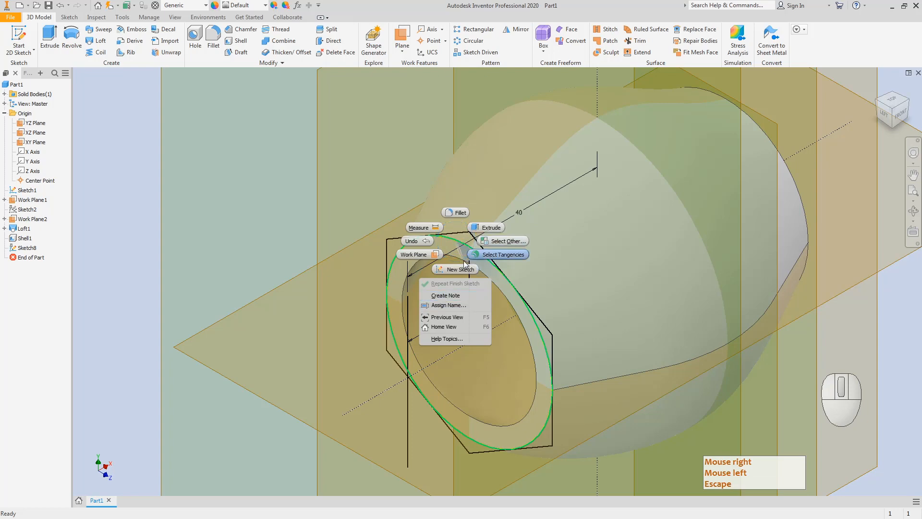
{"action": "key", "text": "Escape"}
{"action": "key", "text": "Escape"}
Edit the hexagon sketch to turn the projected circle into construction geometry, and finish the sketch.
{"action": "double_click", "coordinate": [20, 248]}
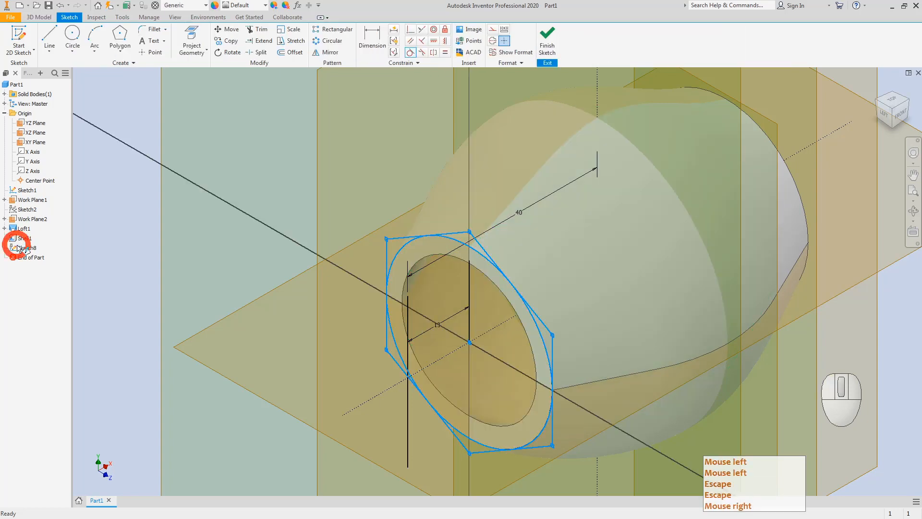
{"action": "key", "text": "Escape"}
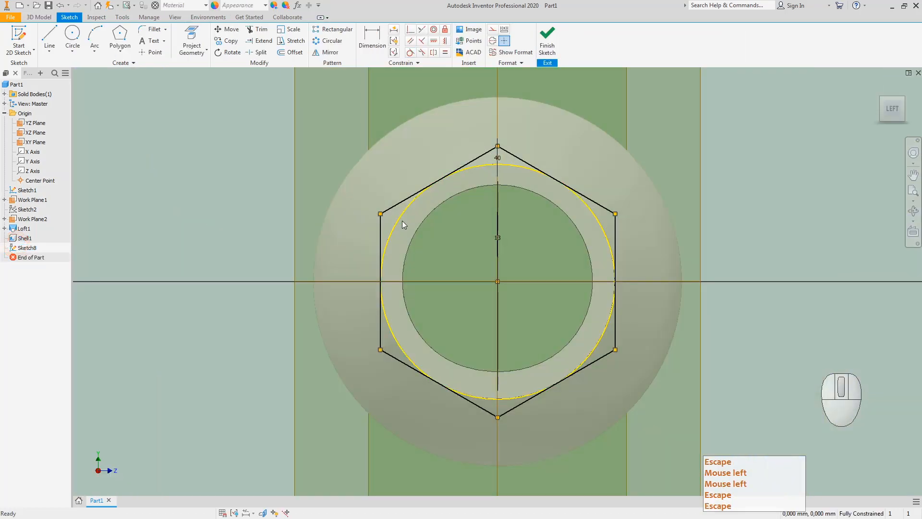
{"action": "right_click", "coordinate": [397, 227]}
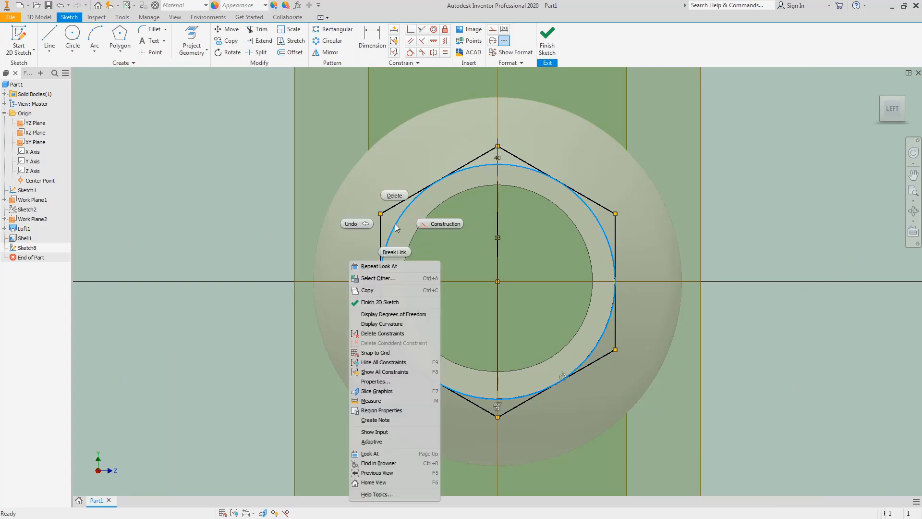
{"action": "left_click", "coordinate": [430, 228]}
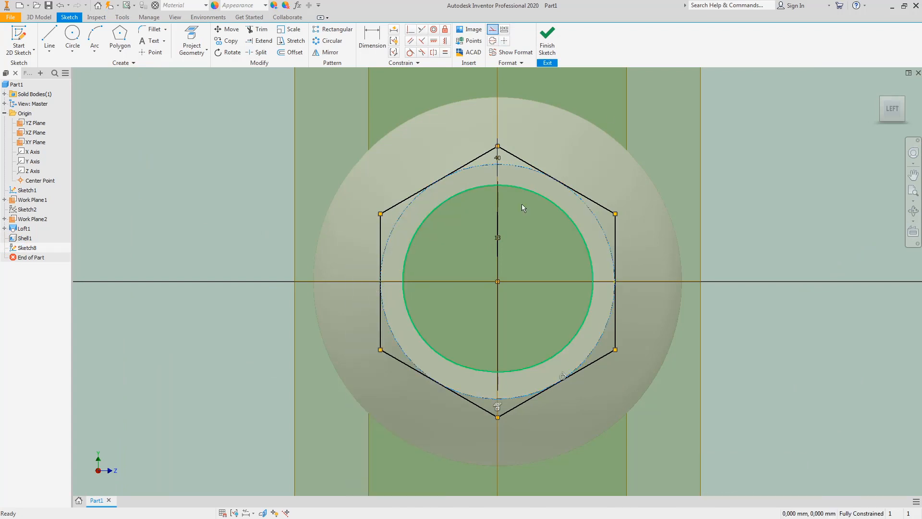
{"action": "left_click", "coordinate": [547, 39]}
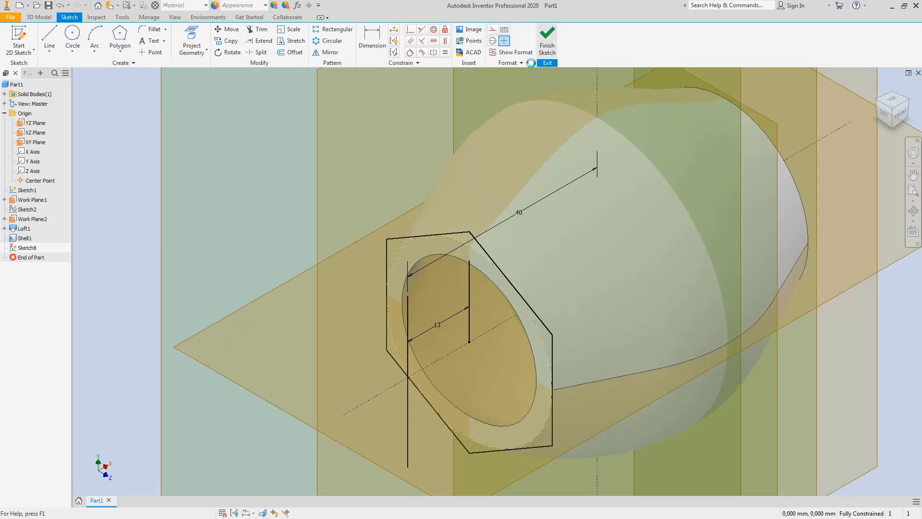
Extrude the full hexagon profile 13 mm outward from the body's end face, joined to the solid.
{"action": "left_click", "coordinate": [50, 45]}
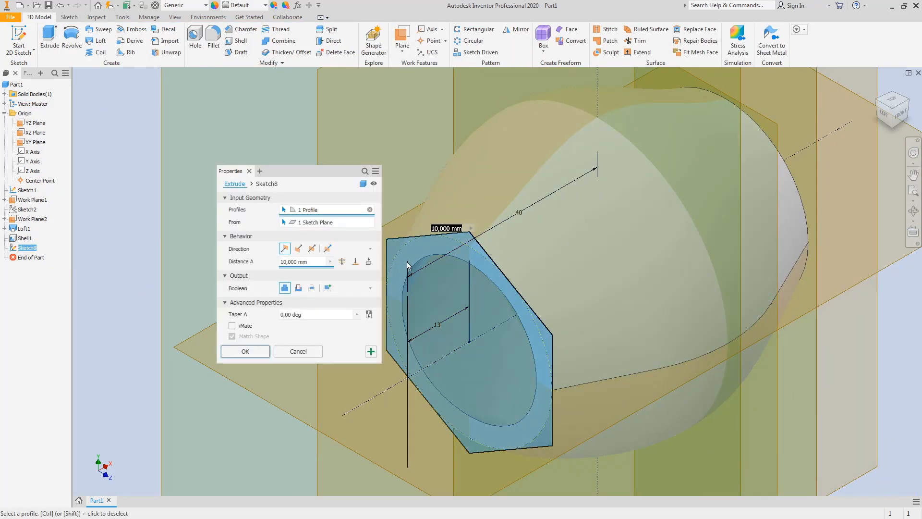
{"action": "type", "text": "13"}
{"action": "left_click", "coordinate": [255, 271]}
{"action": "key", "text": "Return"}
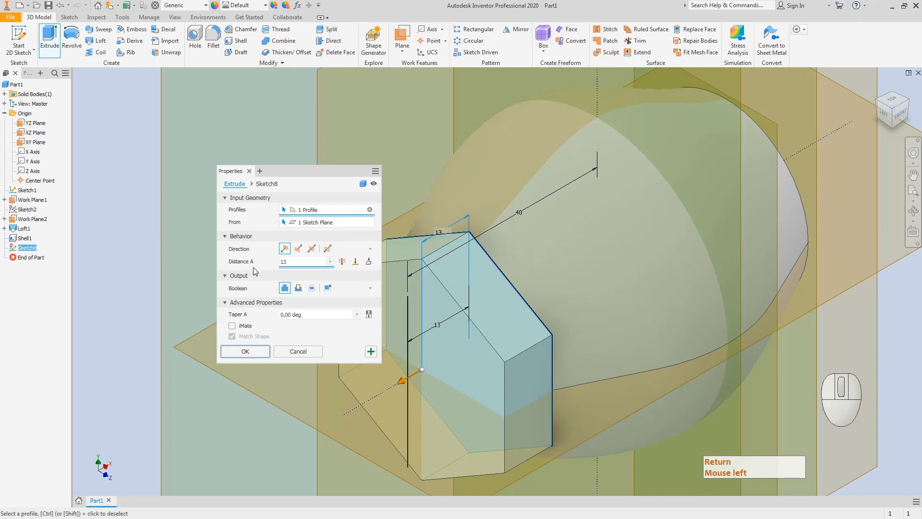
{"action": "left_click", "coordinate": [237, 351]}
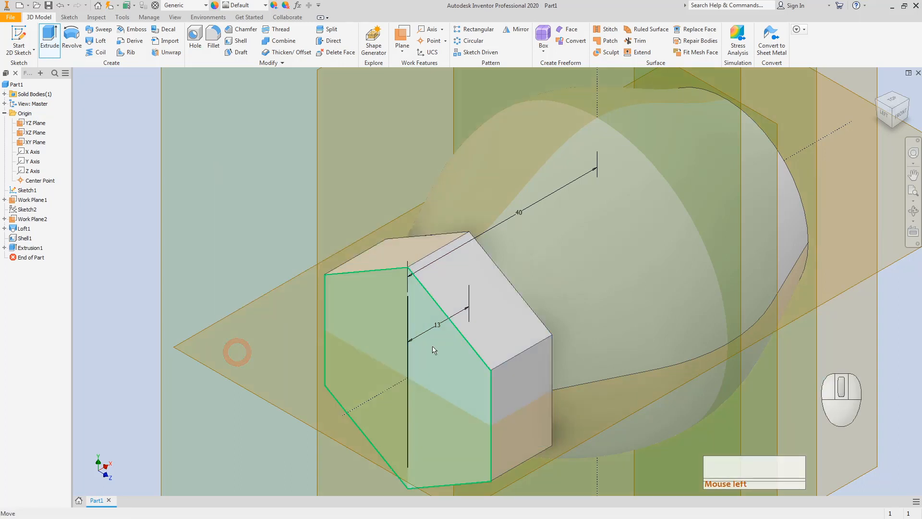
{"action": "scroll", "coordinate": [447, 315], "scroll_direction": "up", "scroll_amount": 4}
{"action": "left_click", "coordinate": [907, 103]}
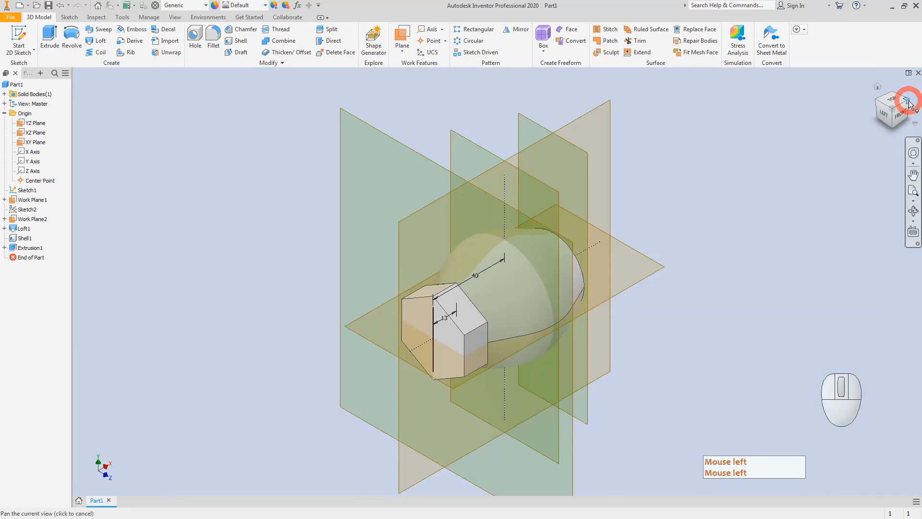
{"action": "left_click", "coordinate": [19, 33]}
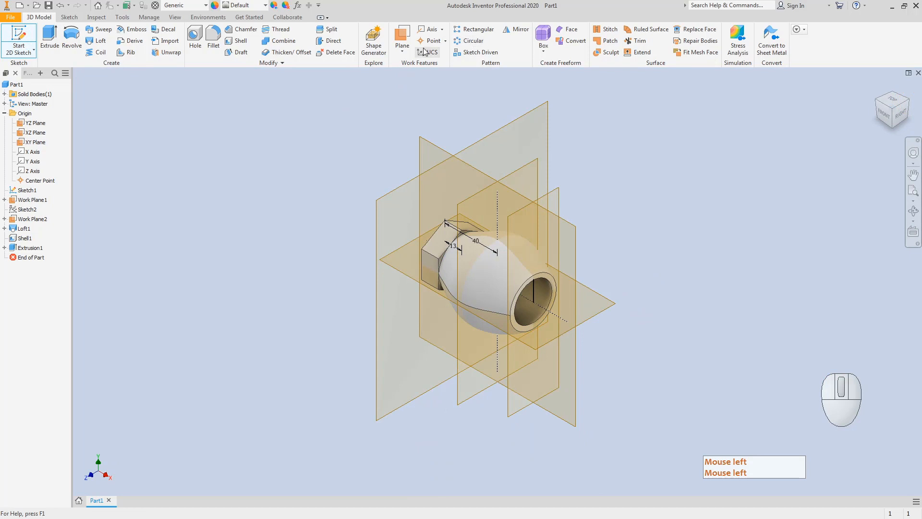
{"action": "left_click", "coordinate": [518, 31]}
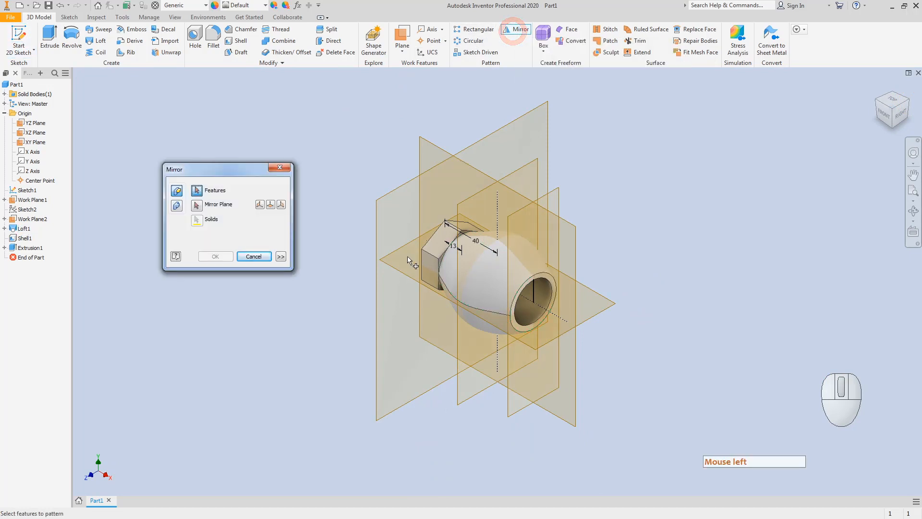
{"action": "left_click", "coordinate": [254, 256]}
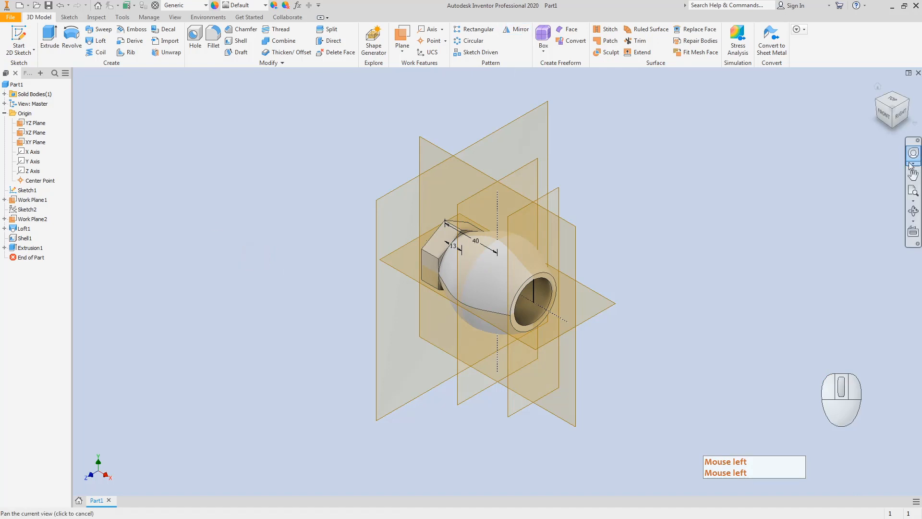
{"action": "left_click", "coordinate": [883, 112]}
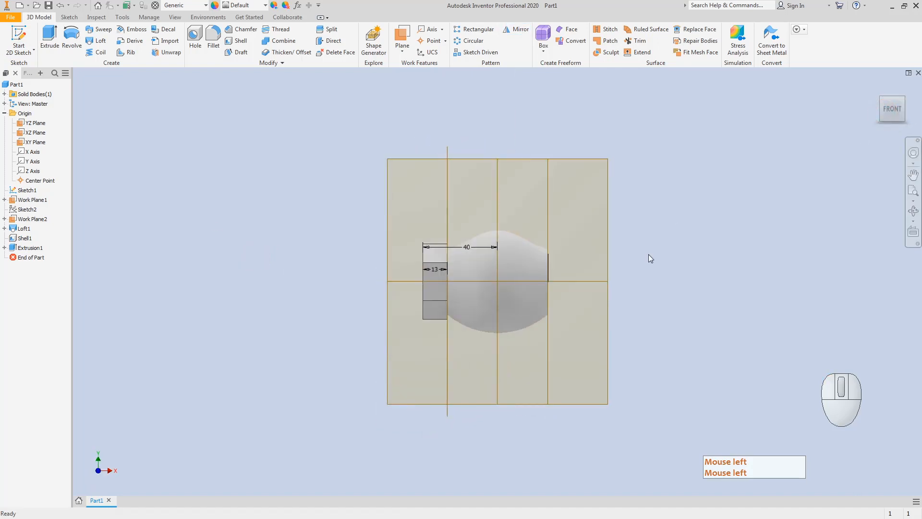
{"action": "left_click", "coordinate": [903, 101]}
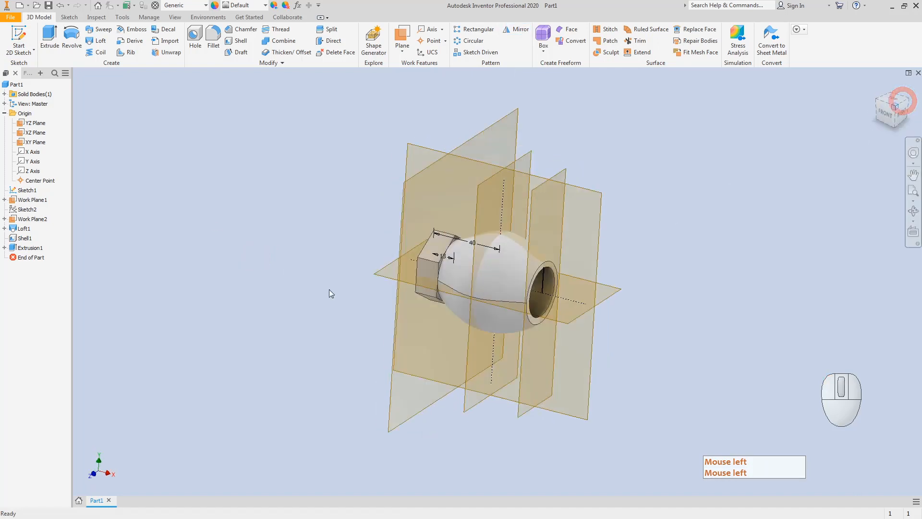
{"action": "left_click", "coordinate": [288, 268]}
Mirror the hexagonal extrusion about the YZ plane onto the opposite end of the body.
{"action": "left_click", "coordinate": [520, 31]}
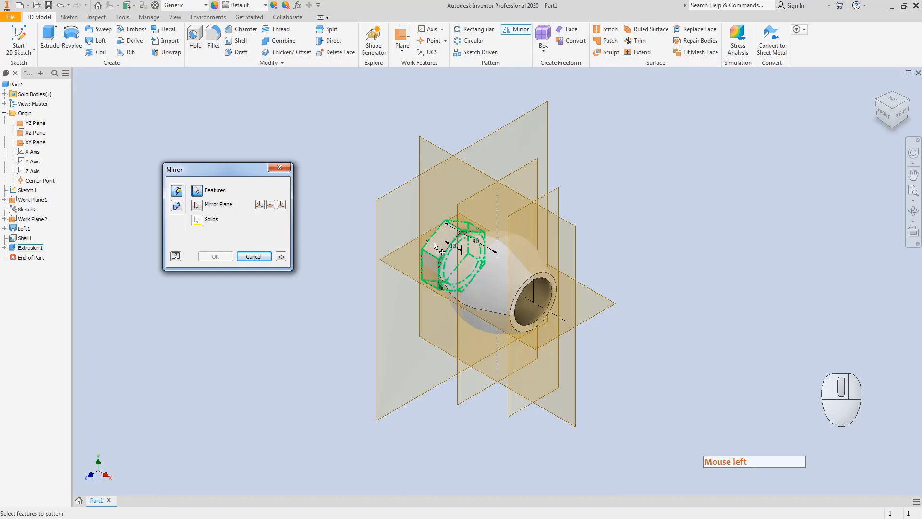
{"action": "left_click", "coordinate": [25, 248]}
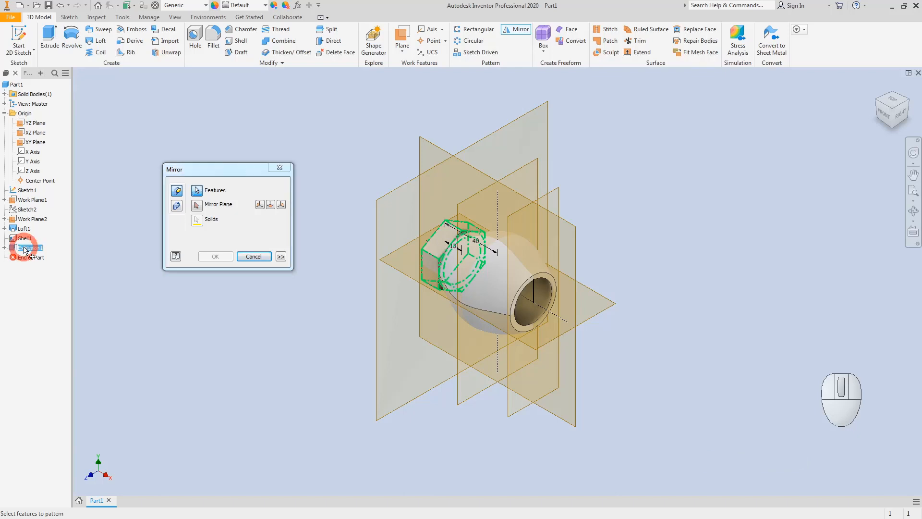
{"action": "left_click", "coordinate": [197, 206]}
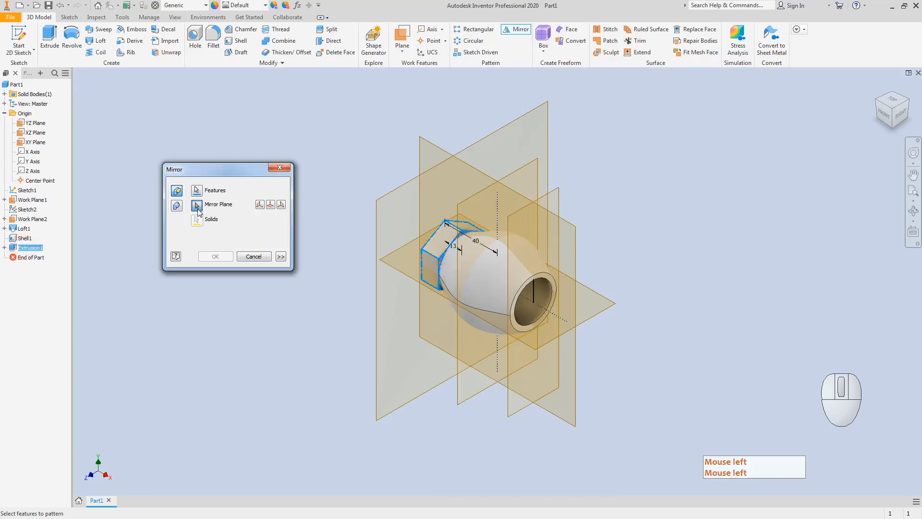
{"action": "left_click", "coordinate": [482, 141]}
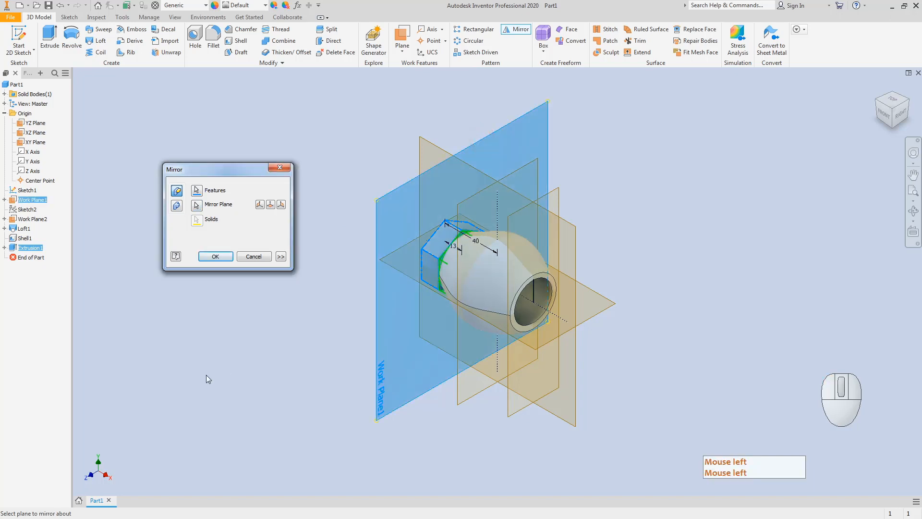
{"action": "left_click", "coordinate": [198, 206]}
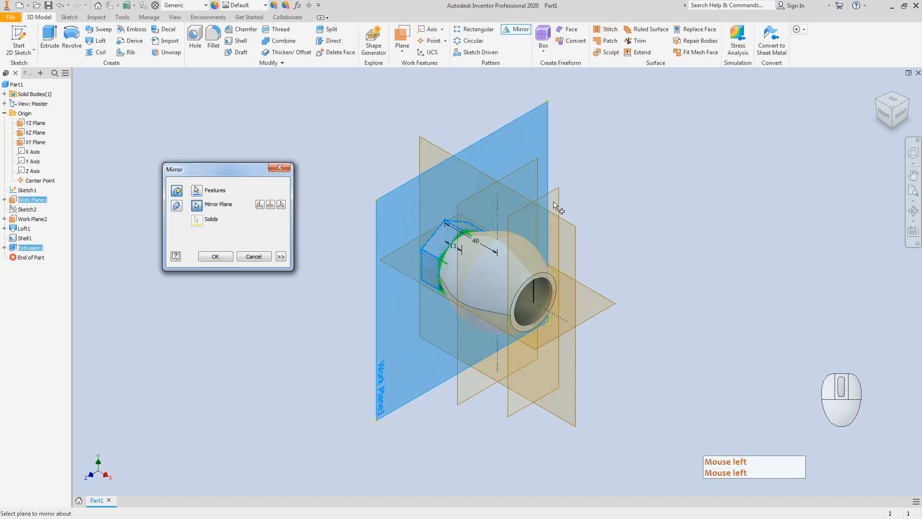
{"action": "left_click", "coordinate": [36, 123]}
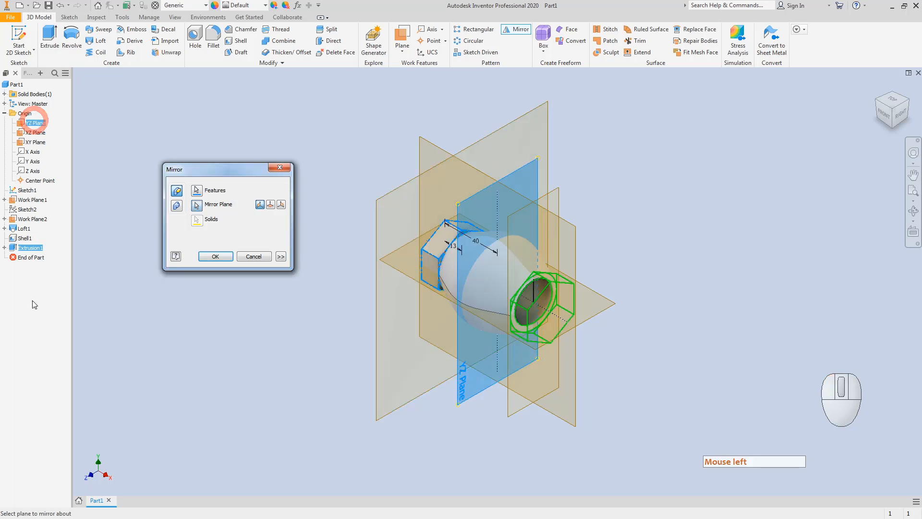
{"action": "left_click", "coordinate": [215, 257]}
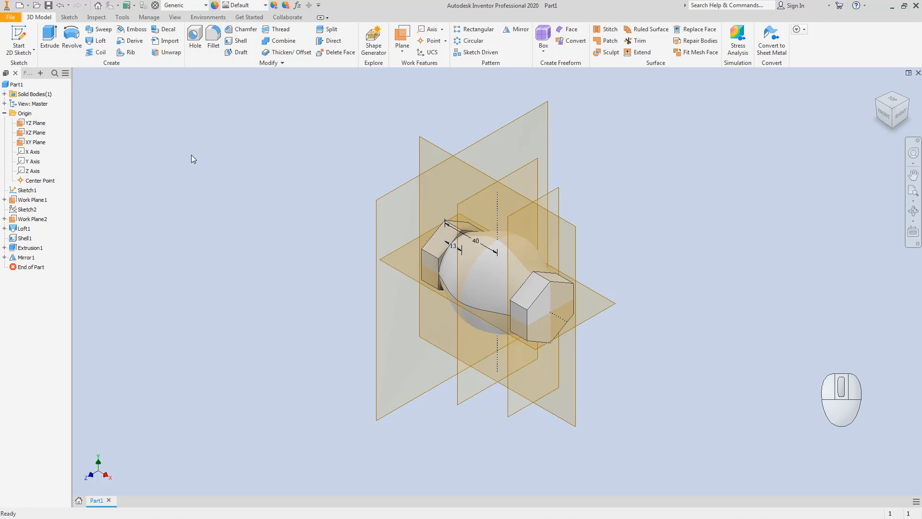
Section the model with a half section view at the XY plane and view it from the front.
{"action": "left_click", "coordinate": [177, 18]}
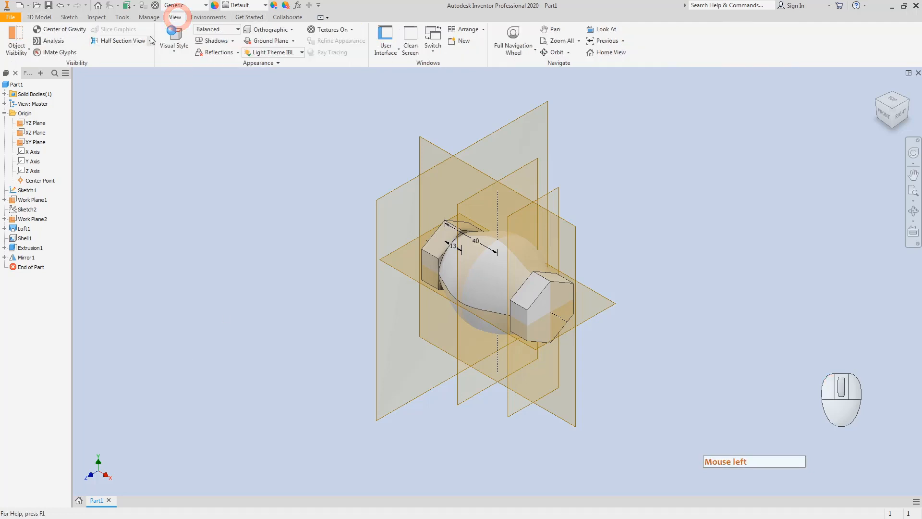
{"action": "left_click", "coordinate": [125, 41]}
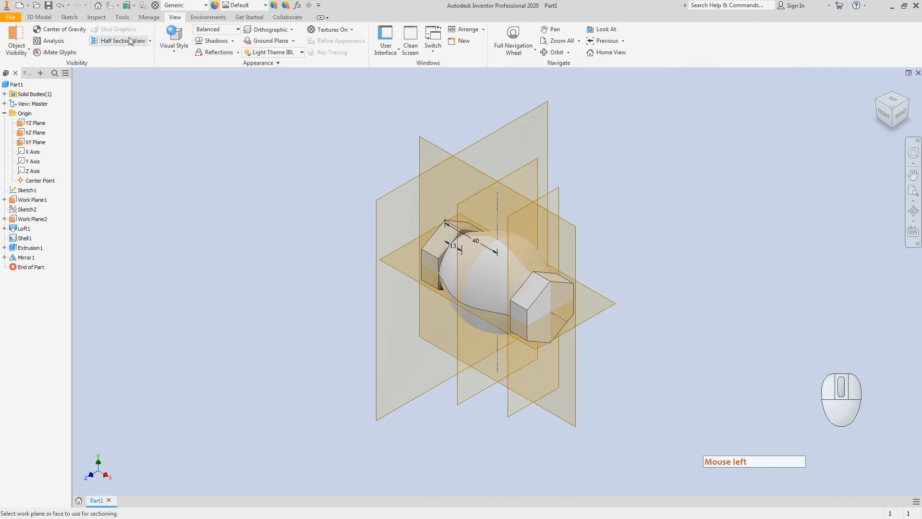
{"action": "left_click", "coordinate": [429, 142]}
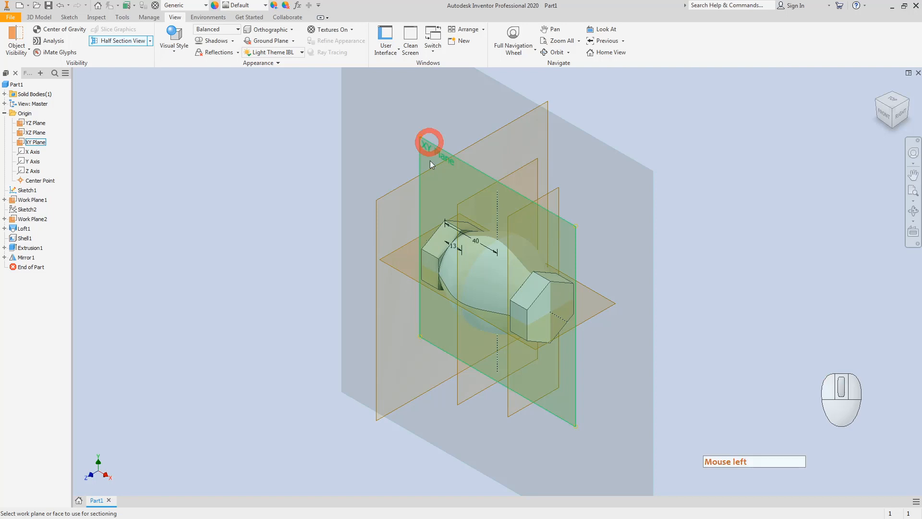
{"action": "left_click", "coordinate": [443, 361]}
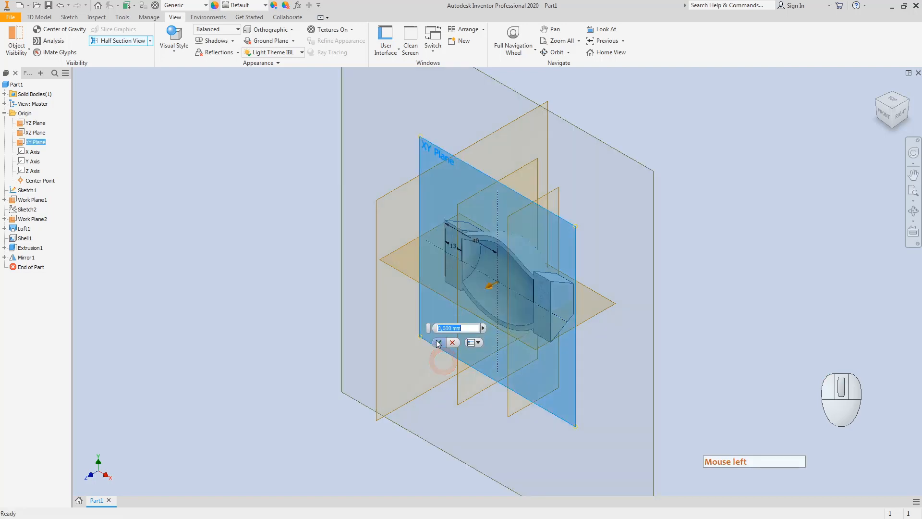
{"action": "left_click", "coordinate": [438, 343]}
{"action": "left_click", "coordinate": [882, 117]}
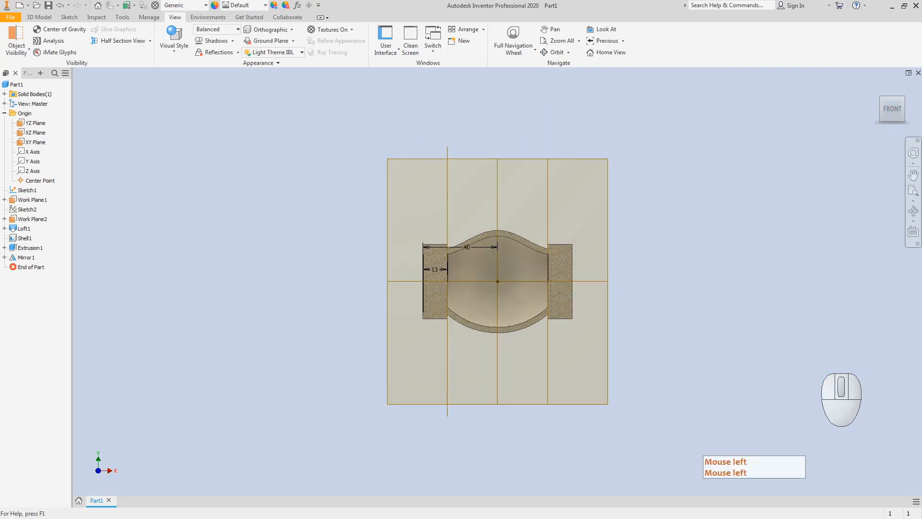
Switch to the reference drawing in Paint and circle both M20 bores, the upper neck and the inner partition in part 1's section view.
{"action": "key", "text": "alt+Tab"}
{"action": "scroll", "coordinate": [360, 231], "scroll_direction": "up", "scroll_amount": 3}
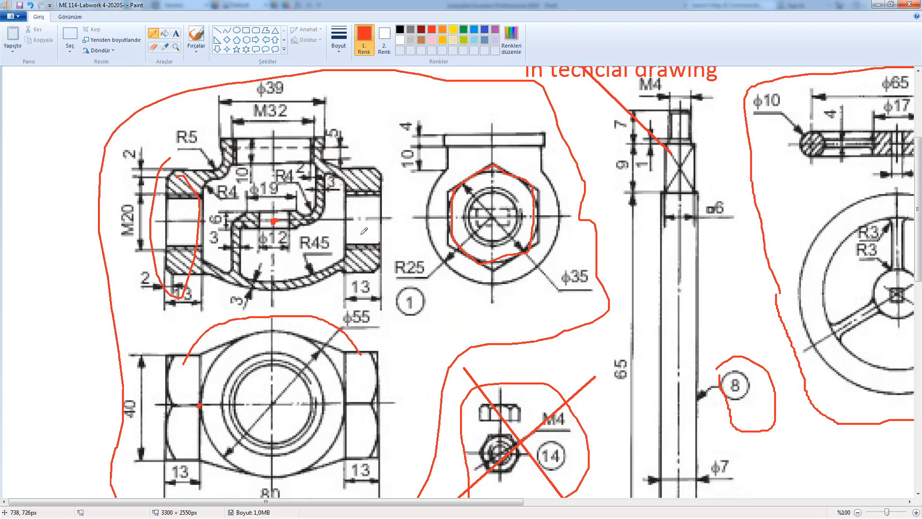
{"action": "left_click", "coordinate": [181, 220]}
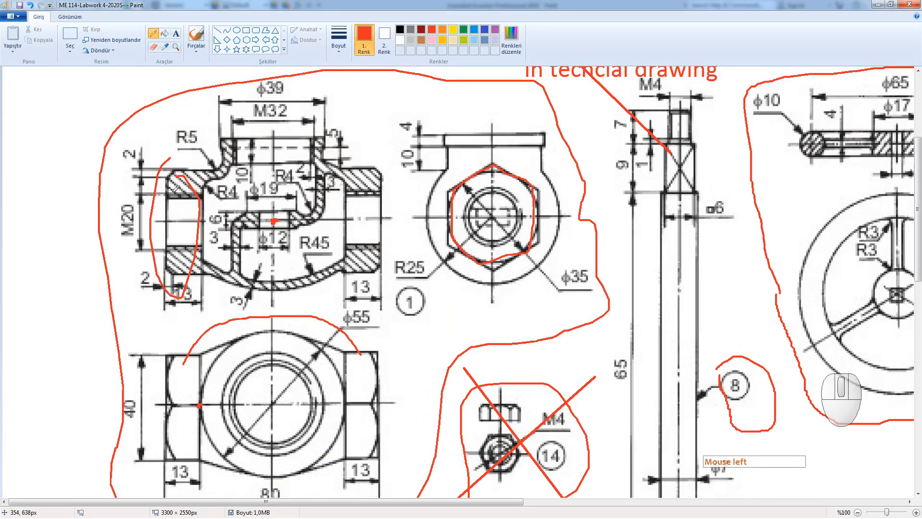
{"action": "mouse_move", "coordinate": [175, 189]}
{"action": "left_mouse_down"}
{"action": "mouse_move", "coordinate": [168, 204]}
{"action": "mouse_move", "coordinate": [185, 267]}
{"action": "mouse_move", "coordinate": [184, 175]}
{"action": "mouse_move", "coordinate": [158, 189]}
{"action": "left_mouse_up"}
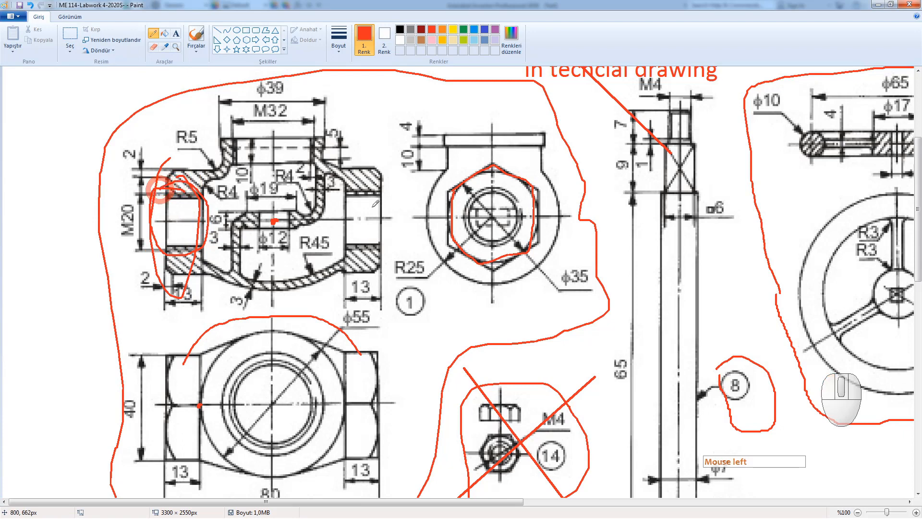
{"action": "mouse_move", "coordinate": [382, 185]}
{"action": "left_mouse_down"}
{"action": "mouse_move", "coordinate": [350, 185]}
{"action": "mouse_move", "coordinate": [346, 252]}
{"action": "mouse_move", "coordinate": [381, 187]}
{"action": "mouse_move", "coordinate": [344, 196]}
{"action": "left_mouse_up"}
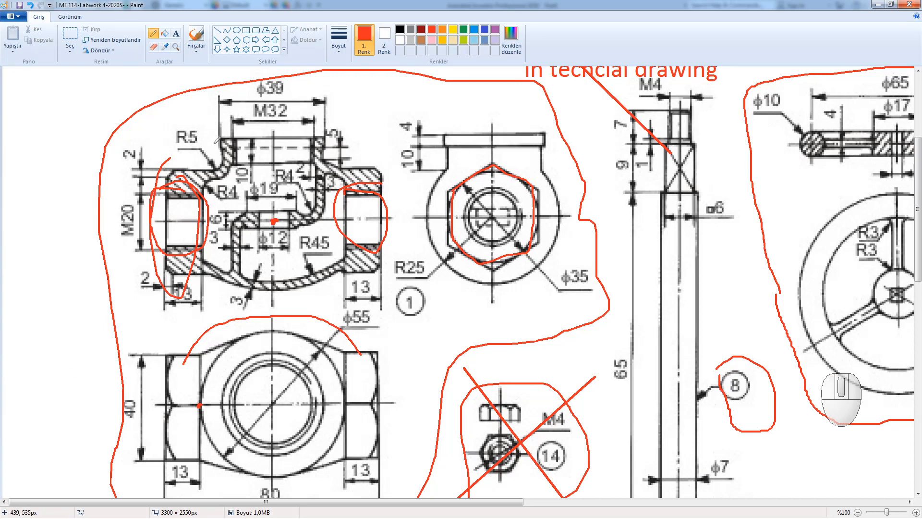
{"action": "mouse_move", "coordinate": [212, 131]}
{"action": "left_mouse_down"}
{"action": "mouse_move", "coordinate": [260, 114]}
{"action": "mouse_move", "coordinate": [317, 115]}
{"action": "mouse_move", "coordinate": [330, 133]}
{"action": "mouse_move", "coordinate": [324, 161]}
{"action": "mouse_move", "coordinate": [240, 172]}
{"action": "mouse_move", "coordinate": [204, 144]}
{"action": "mouse_move", "coordinate": [222, 118]}
{"action": "left_mouse_up"}
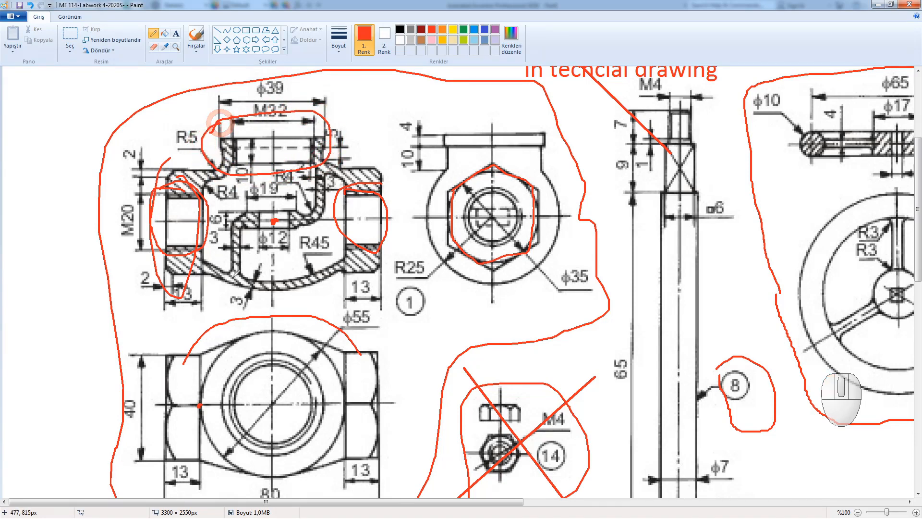
{"action": "mouse_move", "coordinate": [224, 283]}
{"action": "left_mouse_down"}
{"action": "mouse_move", "coordinate": [226, 212]}
{"action": "mouse_move", "coordinate": [247, 196]}
{"action": "mouse_move", "coordinate": [293, 195]}
{"action": "mouse_move", "coordinate": [303, 167]}
{"action": "mouse_move", "coordinate": [327, 163]}
{"action": "mouse_move", "coordinate": [331, 202]}
{"action": "mouse_move", "coordinate": [319, 230]}
{"action": "mouse_move", "coordinate": [273, 241]}
{"action": "mouse_move", "coordinate": [251, 261]}
{"action": "mouse_move", "coordinate": [249, 294]}
{"action": "mouse_move", "coordinate": [227, 285]}
{"action": "left_mouse_up"}
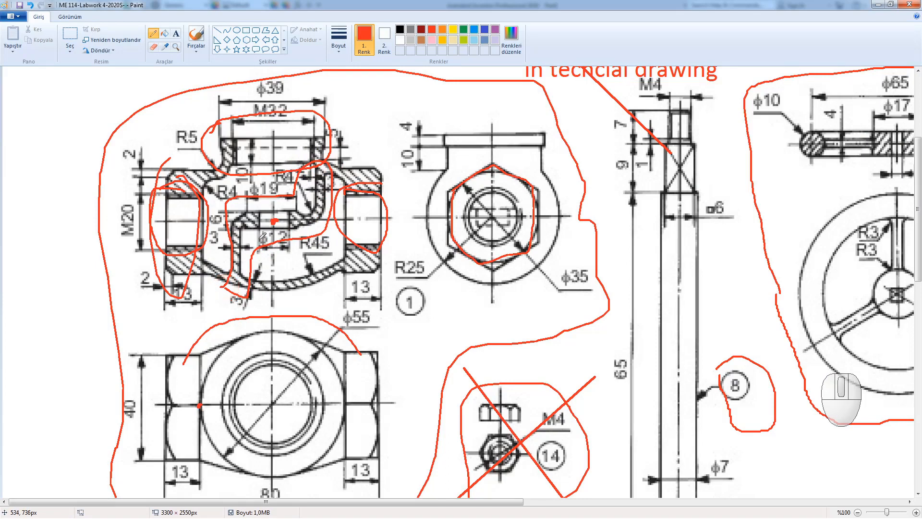
Undo the freehand marks over part 1's section view and circle only the right-hand wall of the upper neck.
{"action": "key", "text": "ctrl+z"}
{"action": "key", "text": "ctrl+z"}
{"action": "key", "text": "ctrl+z"}
{"action": "key", "text": "ctrl+z"}
{"action": "key", "text": "ctrl+z"}
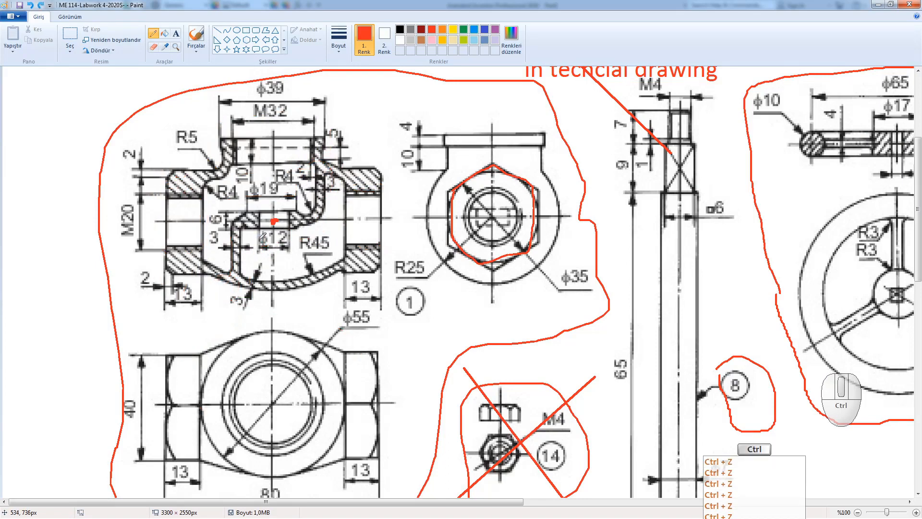
{"action": "mouse_move", "coordinate": [225, 296]}
{"action": "left_mouse_down"}
{"action": "mouse_move", "coordinate": [243, 236]}
{"action": "mouse_move", "coordinate": [264, 237]}
{"action": "left_mouse_up"}
{"action": "key", "text": "ctrl+z"}
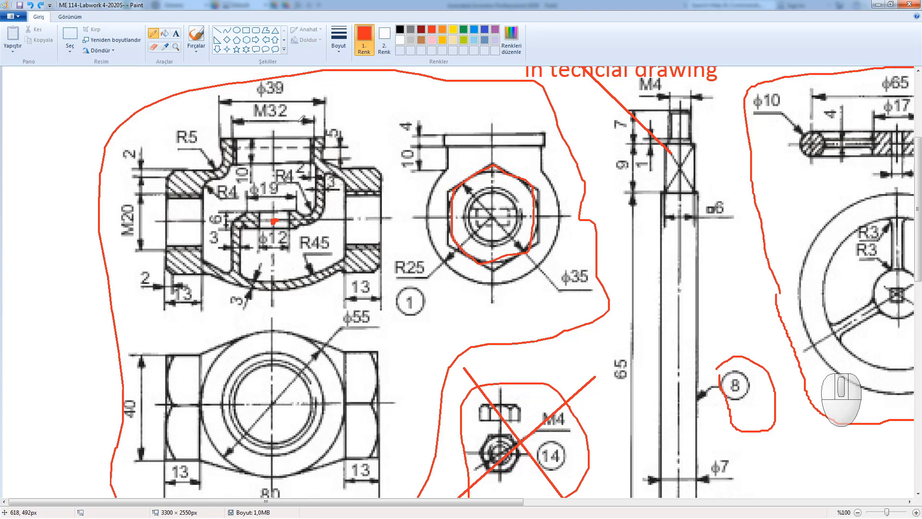
{"action": "mouse_move", "coordinate": [334, 116]}
{"action": "left_mouse_down"}
{"action": "mouse_move", "coordinate": [288, 135]}
{"action": "mouse_move", "coordinate": [300, 182]}
{"action": "mouse_move", "coordinate": [321, 204]}
{"action": "mouse_move", "coordinate": [343, 162]}
{"action": "mouse_move", "coordinate": [346, 128]}
{"action": "mouse_move", "coordinate": [310, 113]}
{"action": "mouse_move", "coordinate": [330, 136]}
{"action": "left_mouse_up"}
{"action": "left_click", "coordinate": [316, 135]}
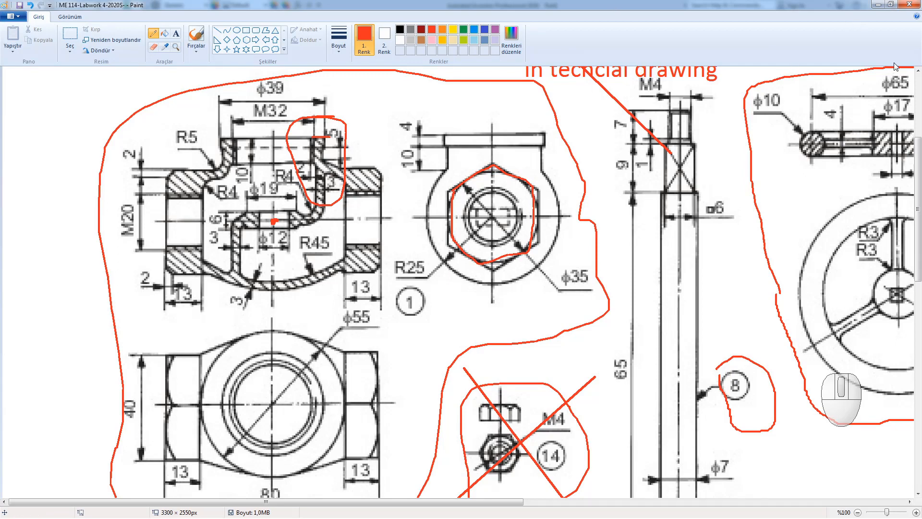
Arrange the Paint and Inventor windows side by side, with part 1's section view visible next to the model.
{"action": "mouse_move", "coordinate": [619, 13]}
{"action": "left_mouse_down"}
{"action": "mouse_move", "coordinate": [531, 15]}
{"action": "mouse_move", "coordinate": [373, 56]}
{"action": "mouse_move", "coordinate": [371, 67]}
{"action": "left_mouse_up"}
{"action": "mouse_move", "coordinate": [449, 6]}
{"action": "left_mouse_down"}
{"action": "mouse_move", "coordinate": [463, 6]}
{"action": "mouse_move", "coordinate": [498, 46]}
{"action": "mouse_move", "coordinate": [548, 62]}
{"action": "mouse_move", "coordinate": [575, 84]}
{"action": "left_mouse_up"}
{"action": "mouse_move", "coordinate": [195, 65]}
{"action": "left_mouse_down"}
{"action": "mouse_move", "coordinate": [153, 35]}
{"action": "mouse_move", "coordinate": [191, 29]}
{"action": "mouse_move", "coordinate": [137, 33]}
{"action": "mouse_move", "coordinate": [2, 103]}
{"action": "mouse_move", "coordinate": [1, 146]}
{"action": "left_mouse_up"}
{"action": "mouse_move", "coordinate": [624, 84]}
{"action": "left_mouse_down"}
{"action": "mouse_move", "coordinate": [801, 68]}
{"action": "mouse_move", "coordinate": [918, 85]}
{"action": "mouse_move", "coordinate": [682, 104]}
{"action": "mouse_move", "coordinate": [696, 83]}
{"action": "mouse_move", "coordinate": [714, 84]}
{"action": "left_mouse_up"}
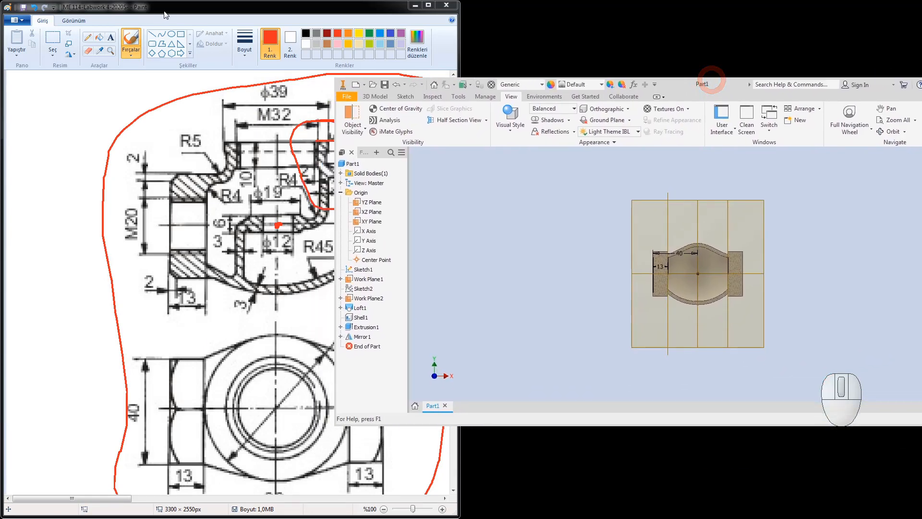
{"action": "mouse_move", "coordinate": [164, 14]}
{"action": "left_mouse_down"}
{"action": "mouse_move", "coordinate": [78, 55]}
{"action": "mouse_move", "coordinate": [50, 95]}
{"action": "left_mouse_up"}
{"action": "left_click", "coordinate": [597, 187]}
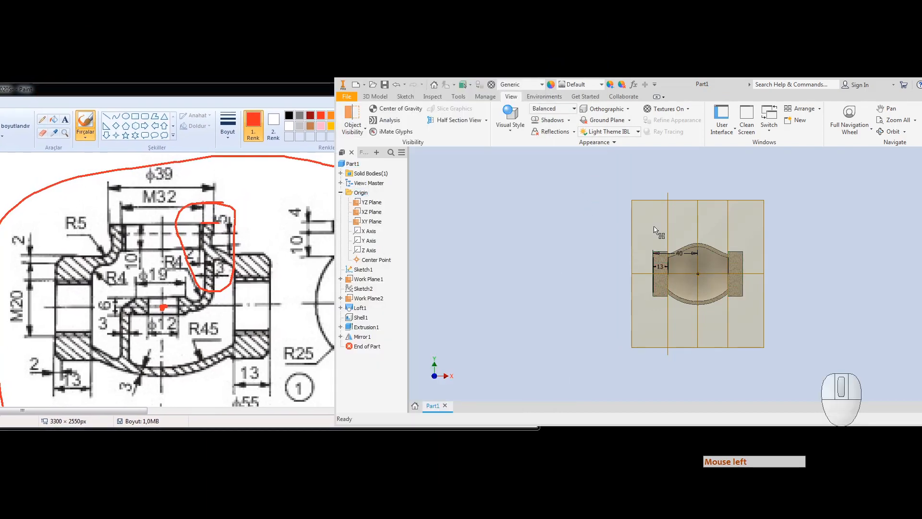
Start a new 2D sketch on the XY plane of the sectioned valve body.
{"action": "left_click", "coordinate": [371, 96]}
{"action": "left_click", "coordinate": [354, 118]}
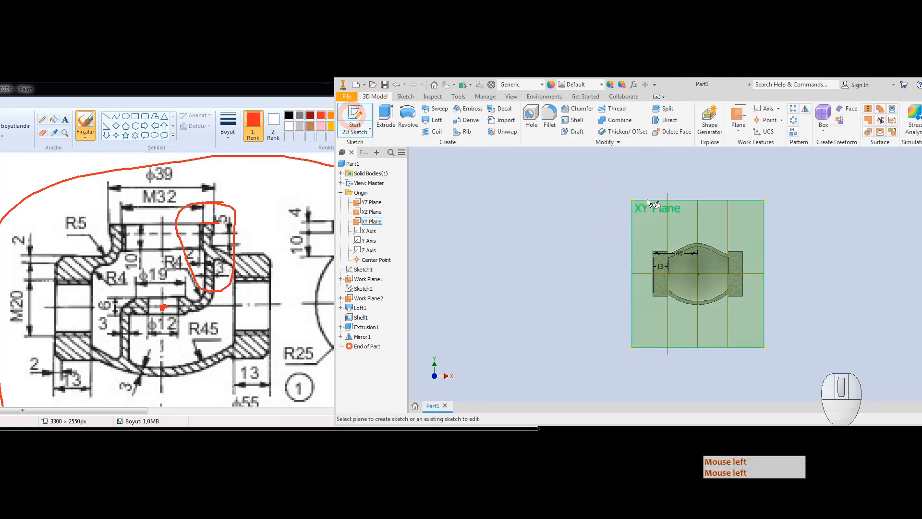
{"action": "left_click", "coordinate": [646, 207]}
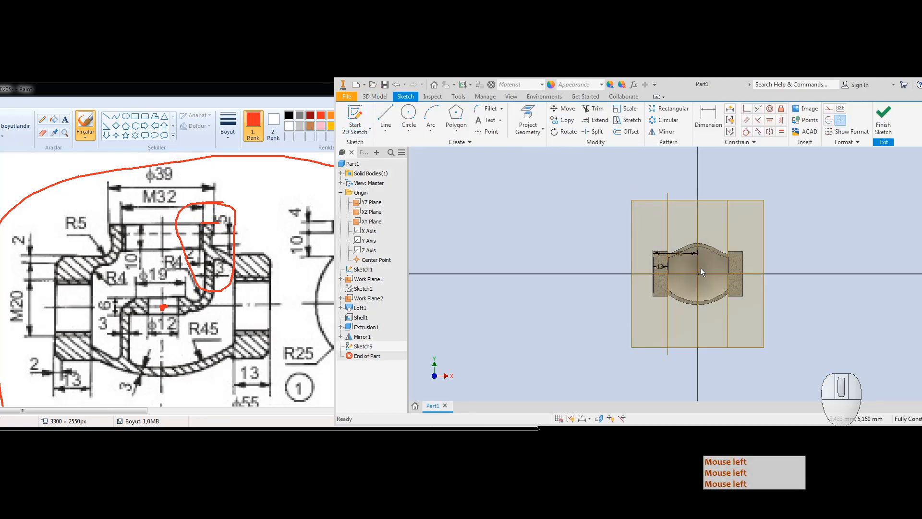
{"action": "scroll", "coordinate": [702, 260], "scroll_direction": "up", "scroll_amount": 5}
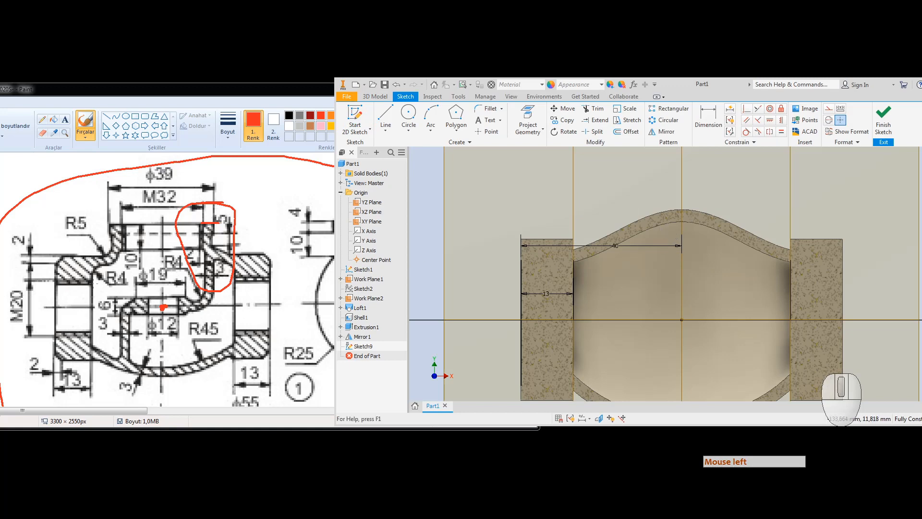
Trace the upper neck's outline on the reference drawing, undo the marks, and return to the Inventor sketch.
{"action": "left_click", "coordinate": [116, 234]}
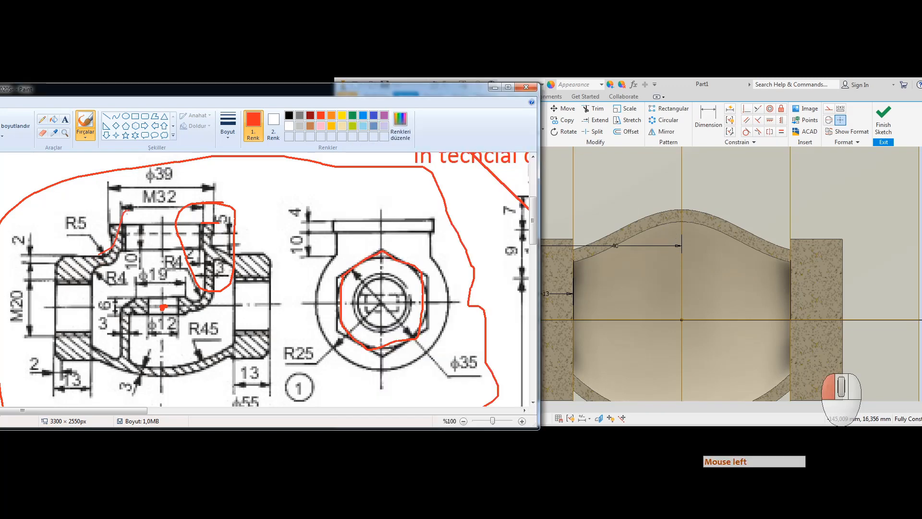
{"action": "mouse_move", "coordinate": [199, 208]}
{"action": "left_mouse_down"}
{"action": "mouse_move", "coordinate": [223, 250]}
{"action": "mouse_move", "coordinate": [114, 263]}
{"action": "left_mouse_up"}
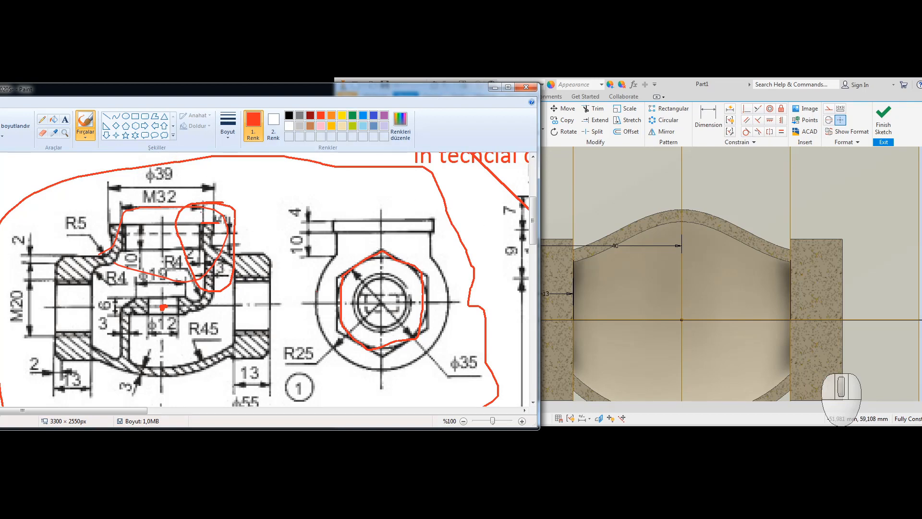
{"action": "key", "text": "ctrl+z"}
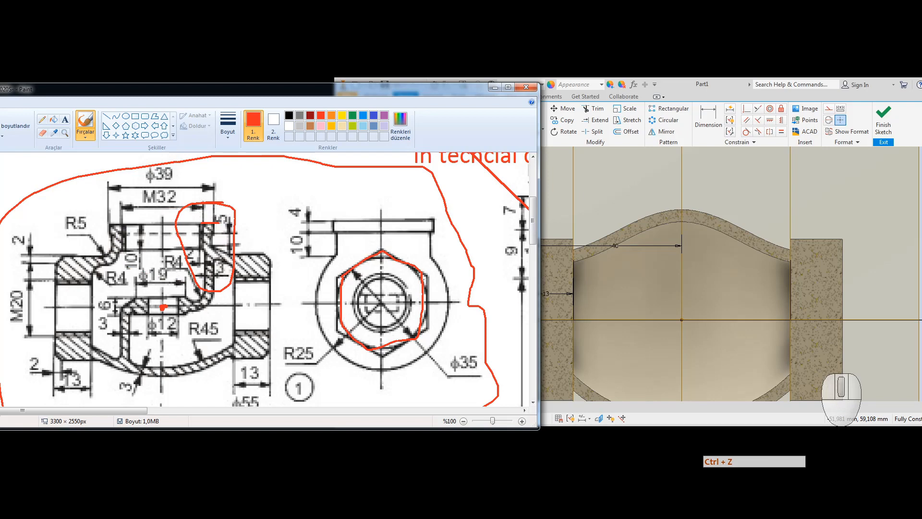
{"action": "left_click", "coordinate": [698, 81]}
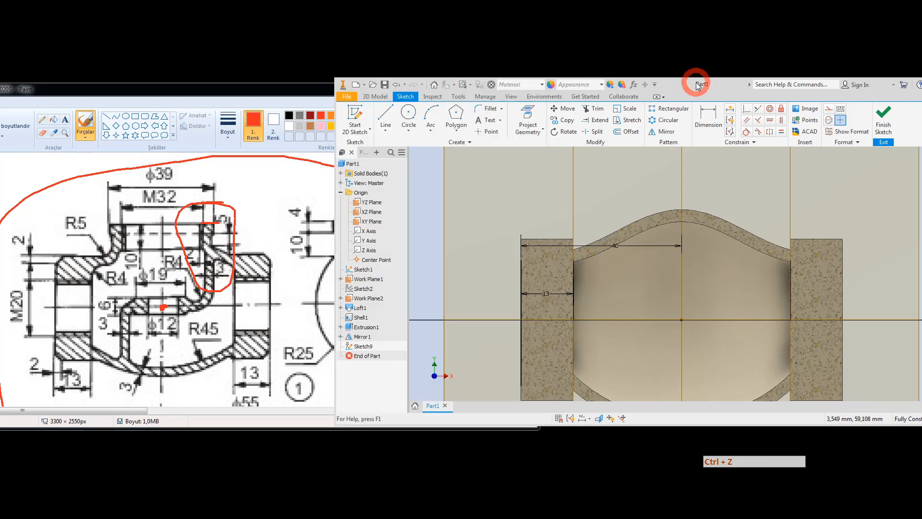
Draw a vertical line from the origin up past the top of the body and convert it to a centerline.
{"action": "left_click", "coordinate": [386, 118]}
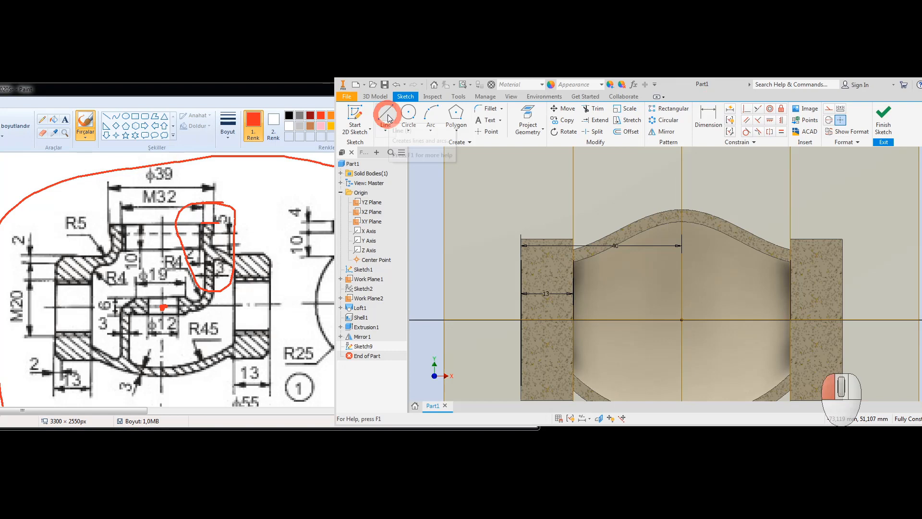
{"action": "left_click", "coordinate": [682, 319]}
{"action": "scroll", "coordinate": [681, 320], "scroll_direction": "down", "scroll_amount": 5}
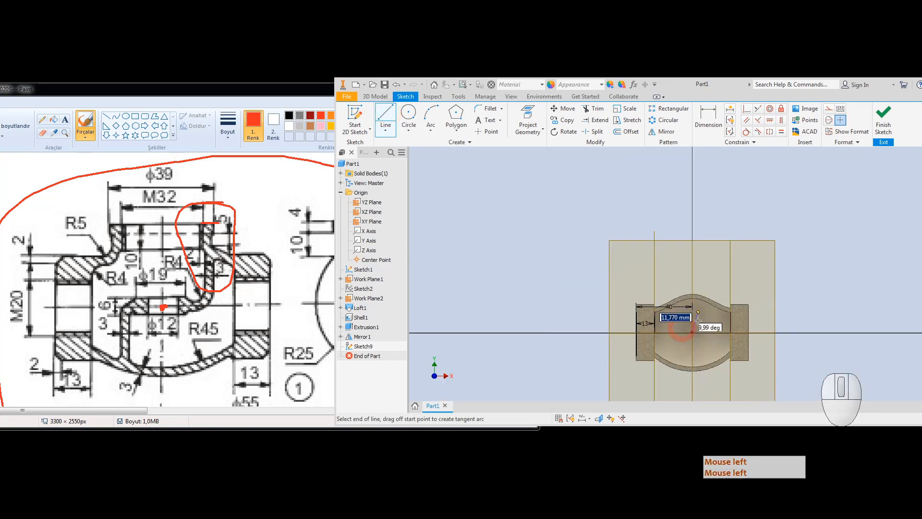
{"action": "left_click", "coordinate": [692, 263]}
{"action": "key", "text": "Escape"}
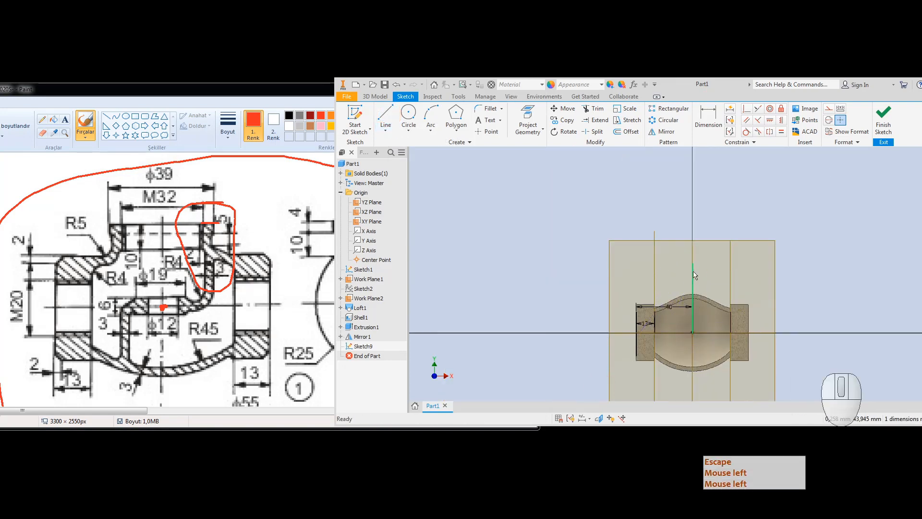
{"action": "left_click", "coordinate": [696, 278]}
{"action": "right_click", "coordinate": [693, 275]}
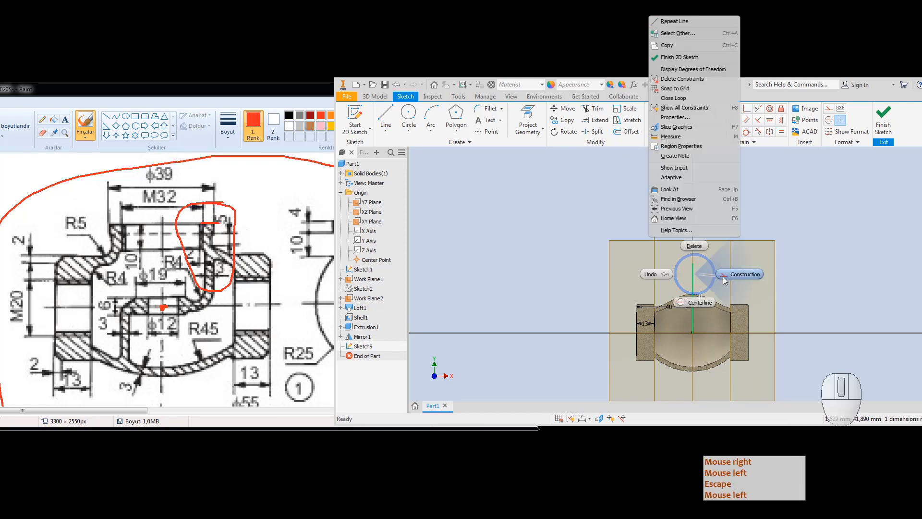
{"action": "left_click", "coordinate": [696, 304]}
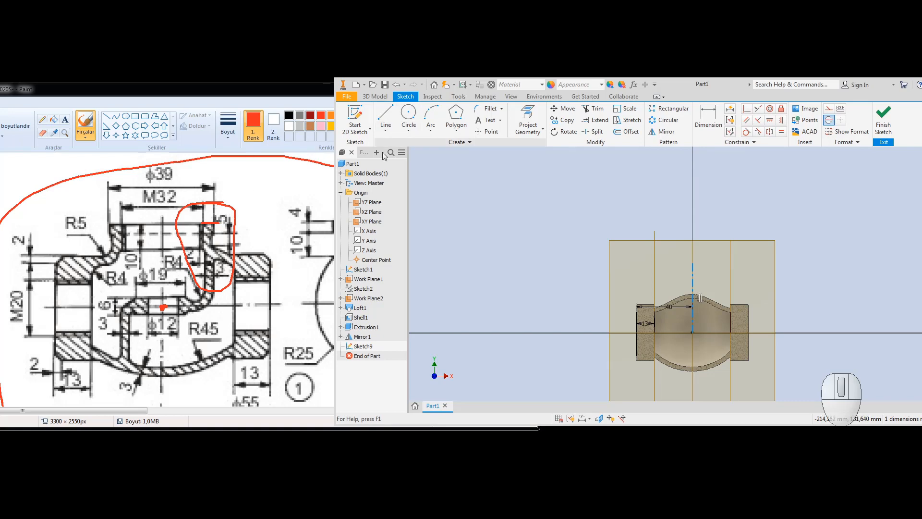
Circle the right-hand neck wall's cross-section on the reference drawing in Paint and return to the Inventor sketch.
{"action": "left_click", "coordinate": [203, 251]}
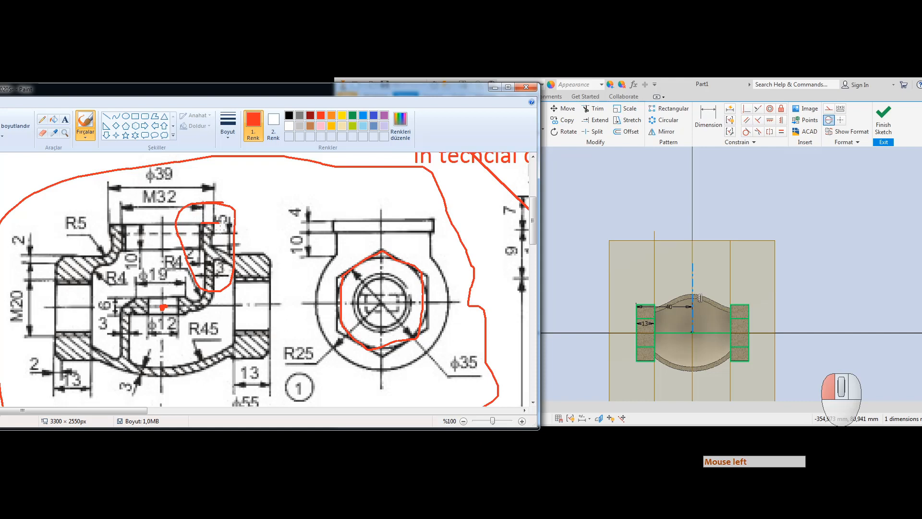
{"action": "left_click_drag", "start_coordinate": [220, 226], "coordinate": [201, 222]}
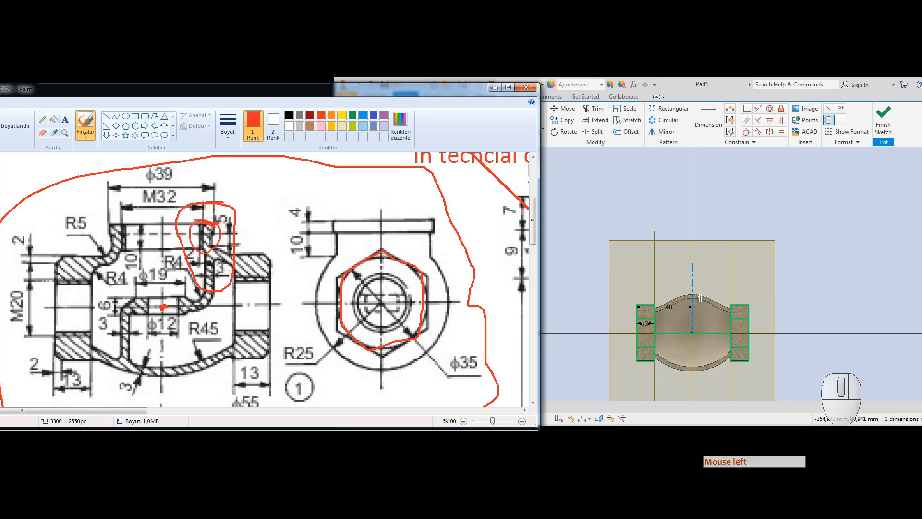
{"action": "scroll", "coordinate": [711, 282], "scroll_direction": "down", "scroll_amount": 3}
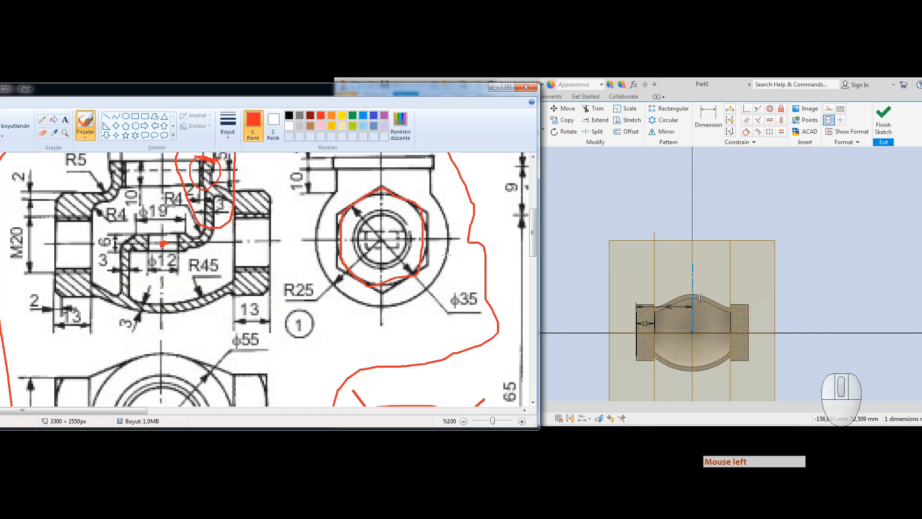
{"action": "scroll", "coordinate": [222, 214], "scroll_direction": "up", "scroll_amount": 3}
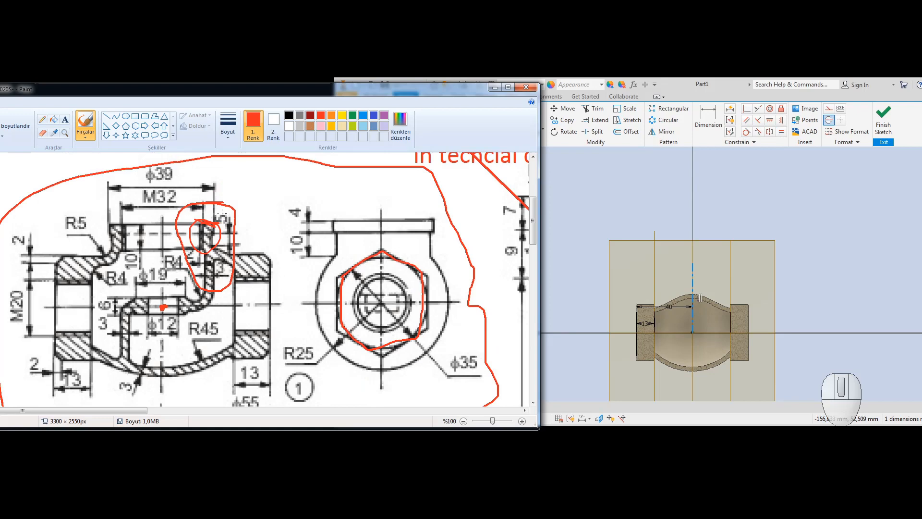
{"action": "left_click", "coordinate": [686, 85]}
Sketch two stacked rectangles beside the centerline for the neck wall: a wider upper one and a lower one about 5 mm by 16 mm.
{"action": "left_click", "coordinate": [457, 131]}
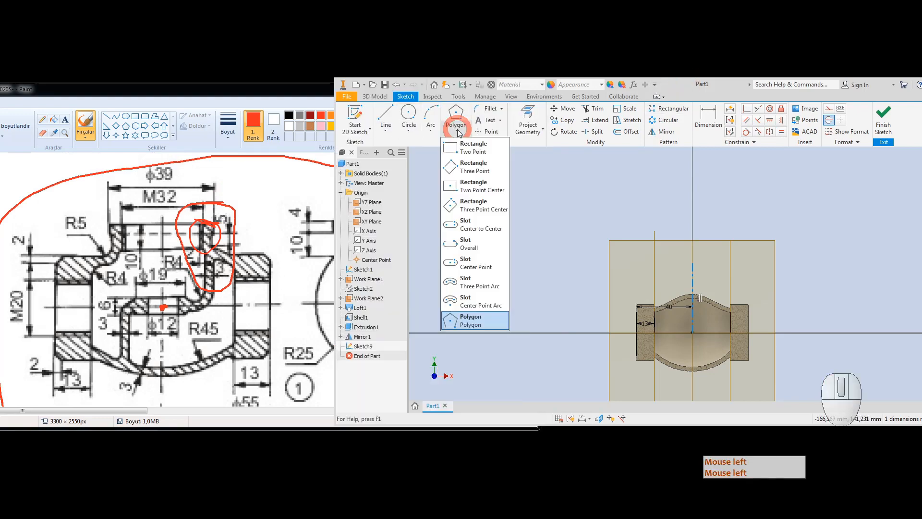
{"action": "left_click", "coordinate": [456, 147]}
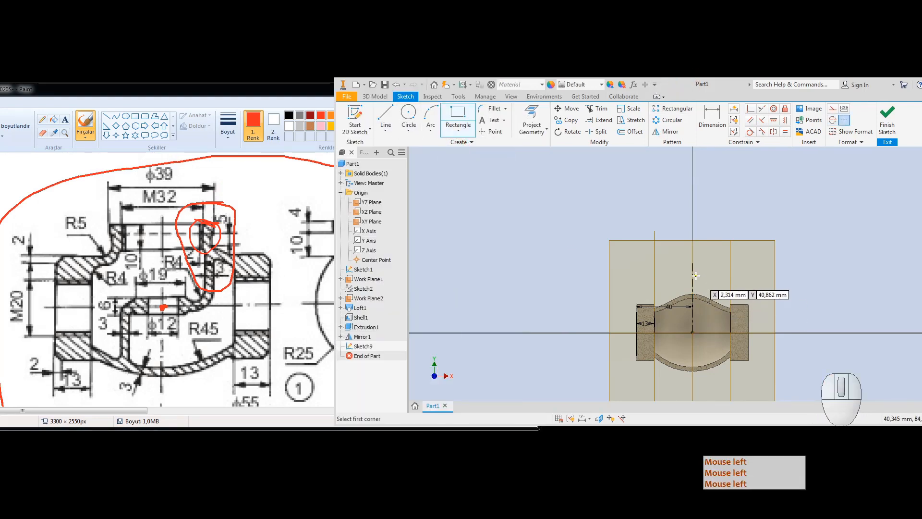
{"action": "left_click", "coordinate": [708, 270]}
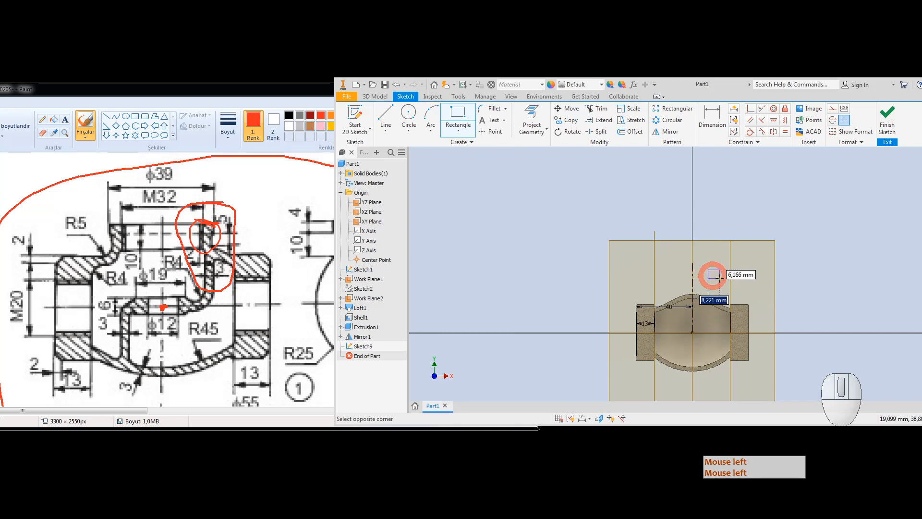
{"action": "left_click", "coordinate": [723, 282]}
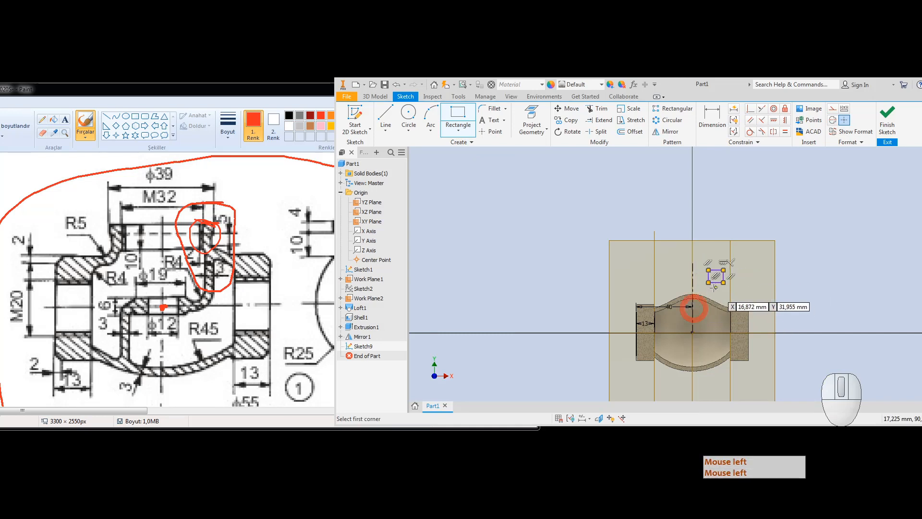
{"action": "left_click", "coordinate": [703, 293]}
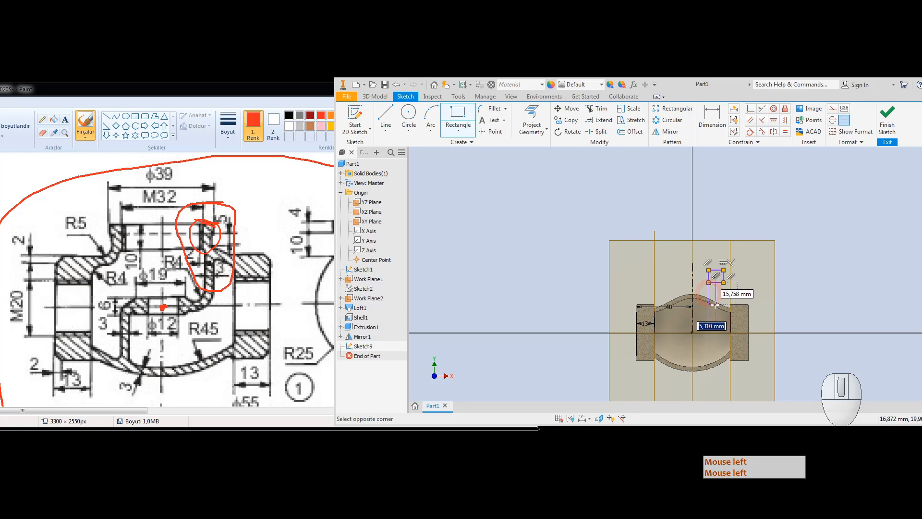
{"action": "left_click", "coordinate": [715, 304]}
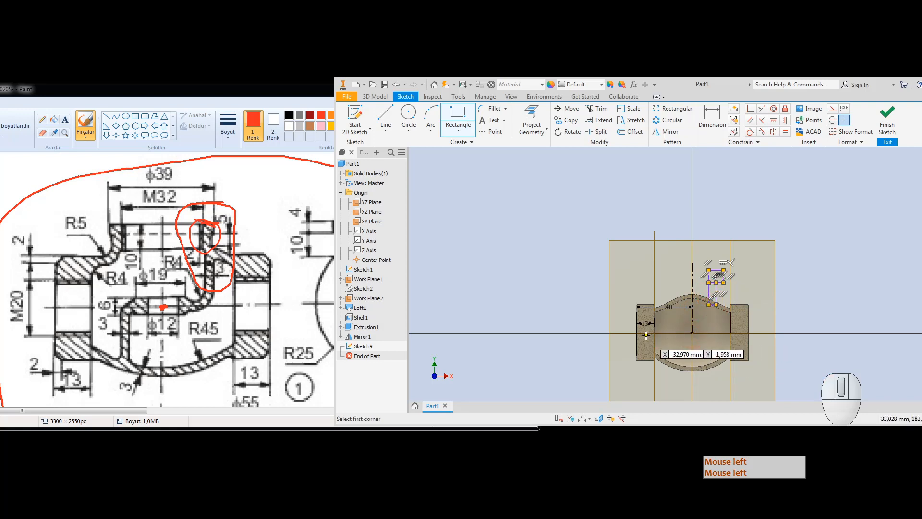
{"action": "key", "text": "Escape"}
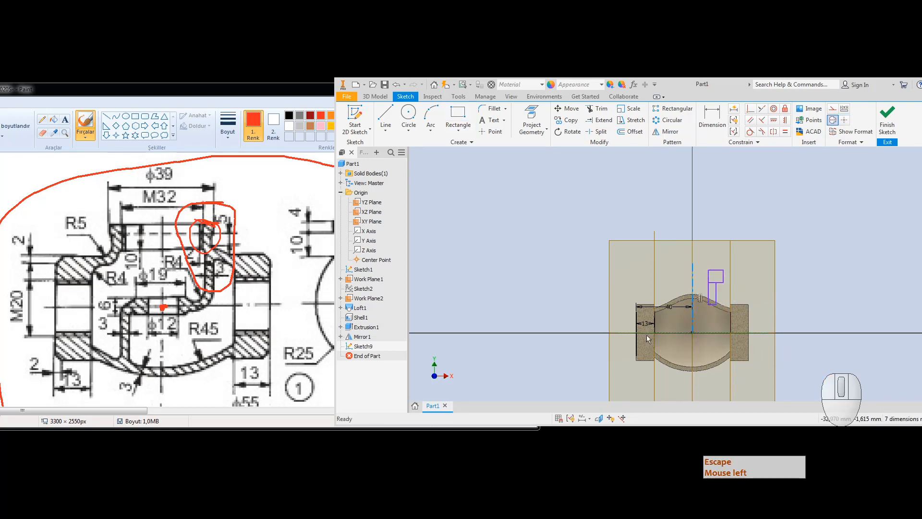
Mark the collar's top edge, the neck's base line and the height between them on the side view in Paint, and return to the Inventor sketch.
{"action": "left_click", "coordinate": [298, 136]}
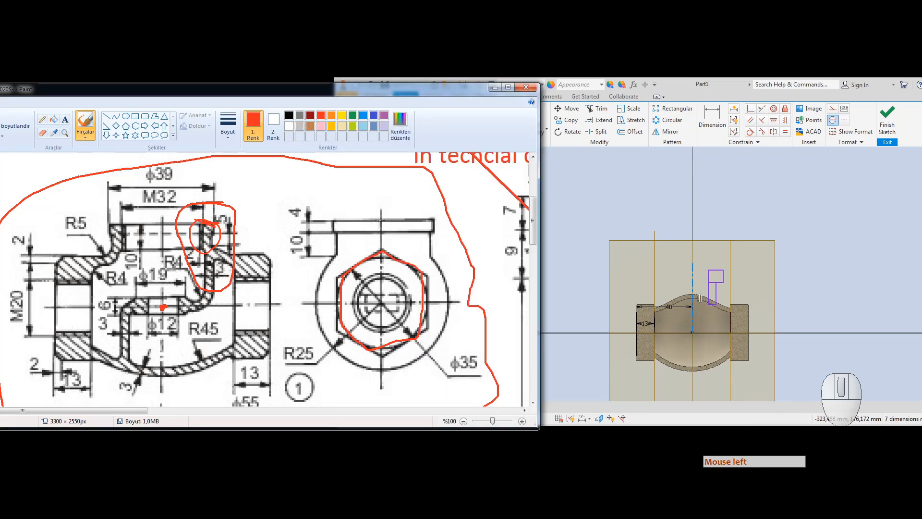
{"action": "left_click_drag", "start_coordinate": [379, 220], "coordinate": [433, 220]}
{"action": "left_click_drag", "start_coordinate": [336, 255], "coordinate": [446, 255]}
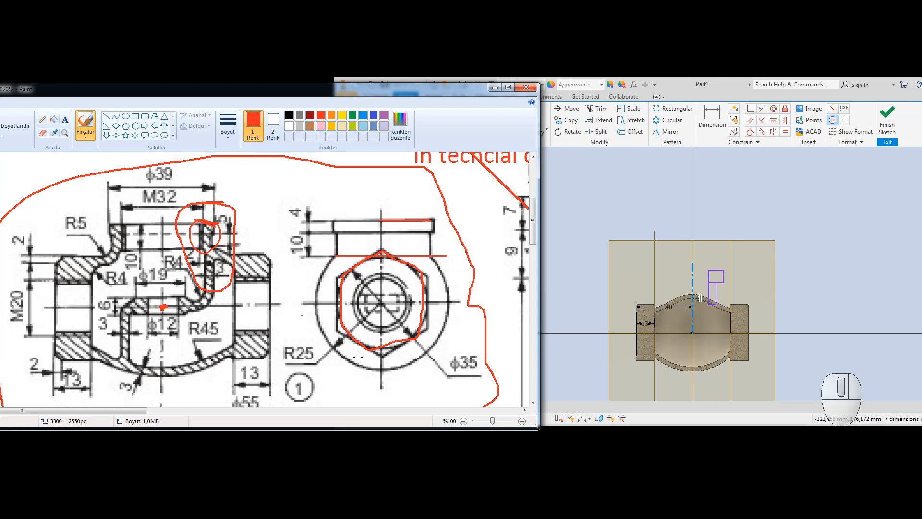
{"action": "mouse_move", "coordinate": [331, 259]}
{"action": "left_mouse_down"}
{"action": "mouse_move", "coordinate": [452, 256]}
{"action": "mouse_move", "coordinate": [318, 253]}
{"action": "mouse_move", "coordinate": [321, 218]}
{"action": "left_mouse_up"}
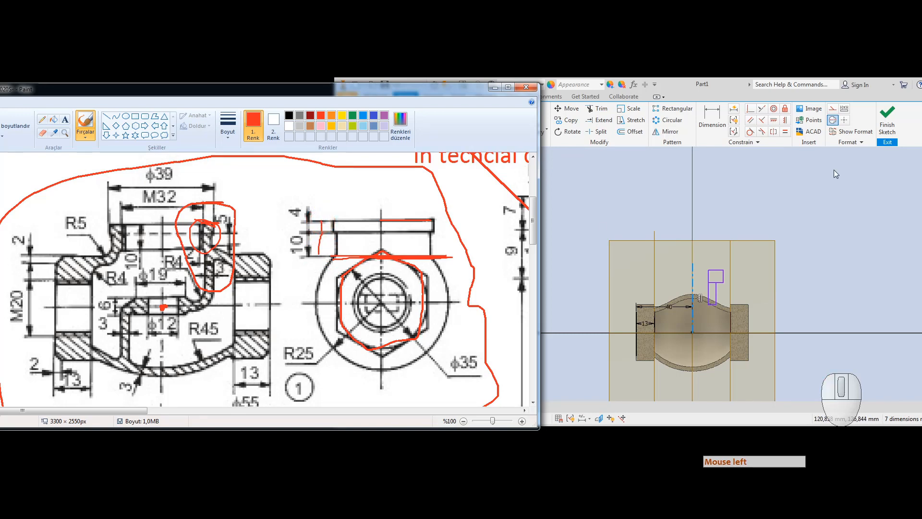
{"action": "left_click", "coordinate": [633, 177]}
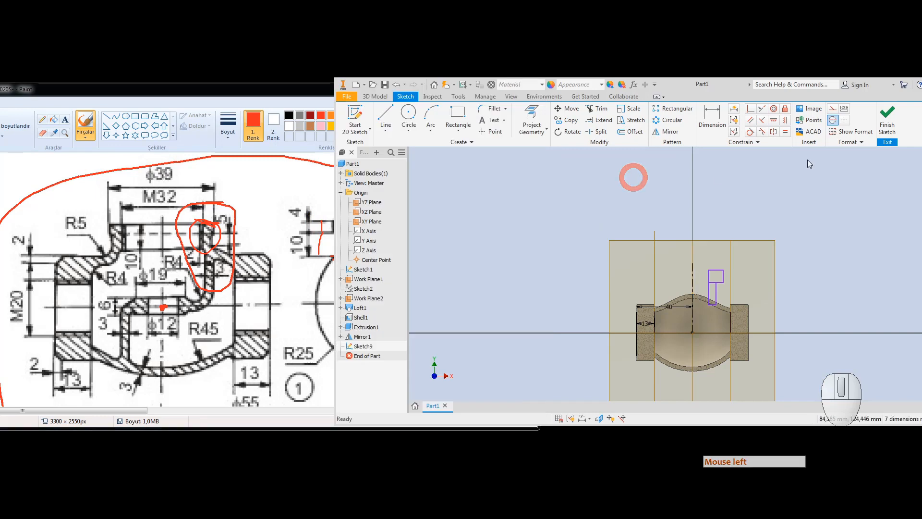
Move the Inventor window further over the drawing and make Sketch2, the 35 mm circle inside Loft1, visible.
{"action": "left_click_drag", "start_coordinate": [691, 84], "coordinate": [571, 61]}
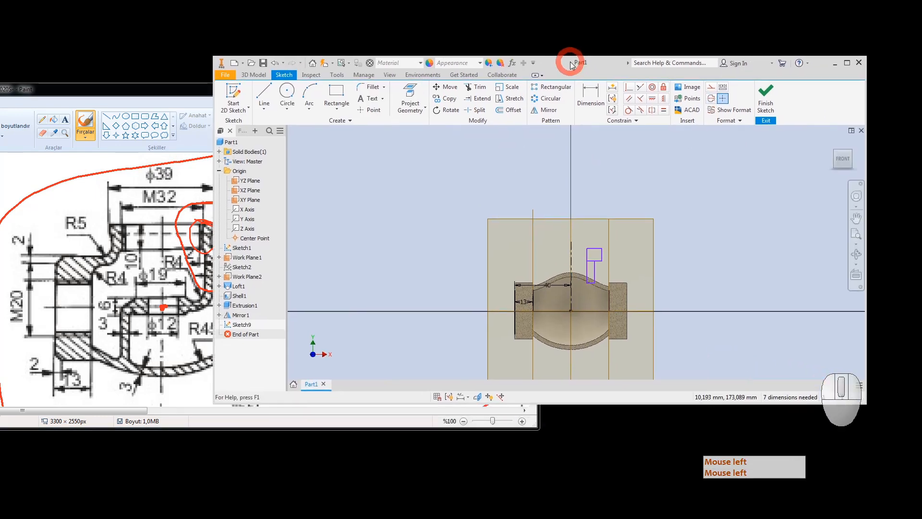
{"action": "left_click", "coordinate": [832, 144]}
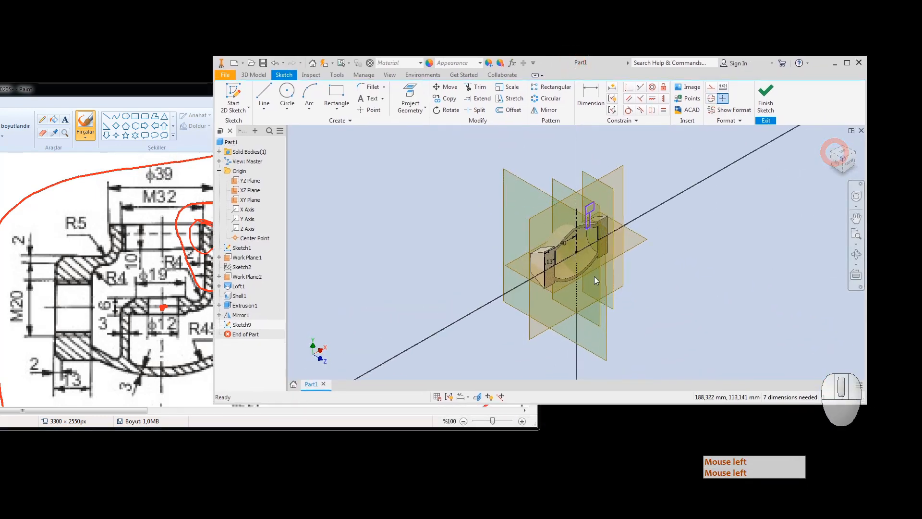
{"action": "scroll", "coordinate": [580, 260], "scroll_direction": "down", "scroll_amount": 3}
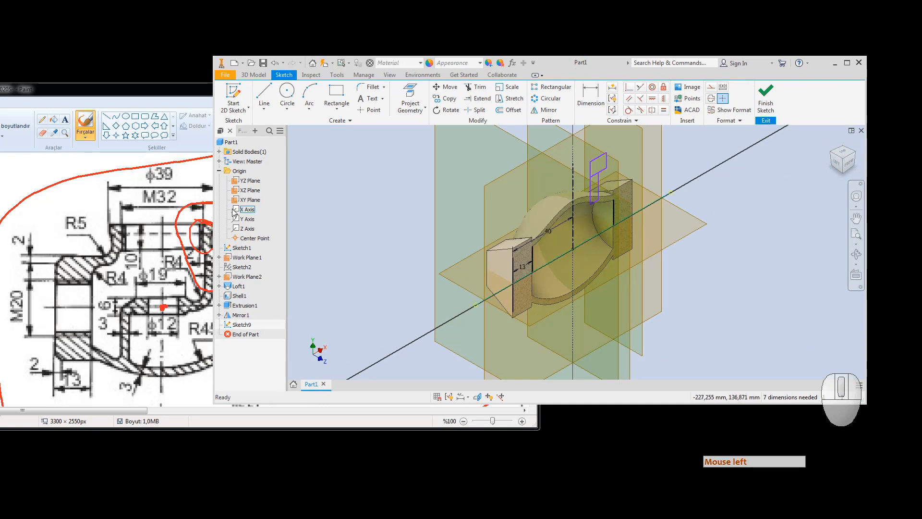
{"action": "key", "text": "Escape"}
{"action": "left_click", "coordinate": [220, 286]}
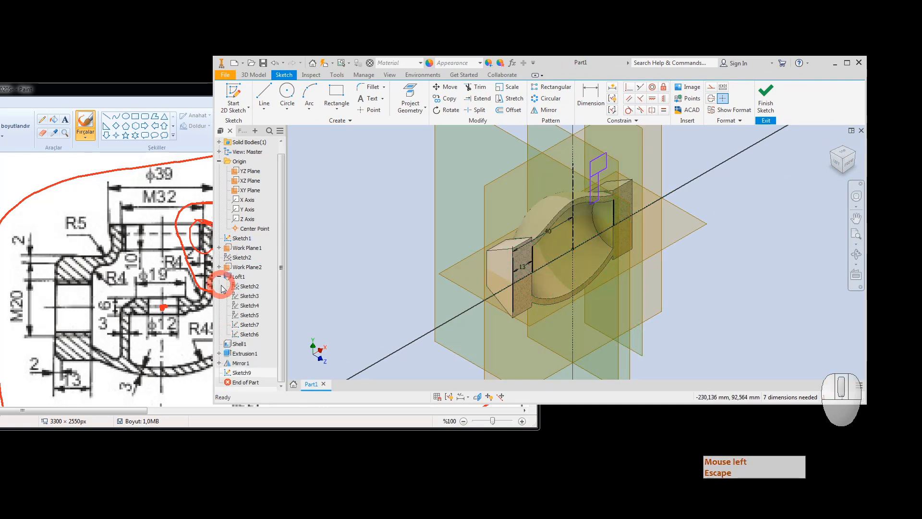
{"action": "left_click", "coordinate": [248, 286]}
{"action": "right_click", "coordinate": [250, 287]}
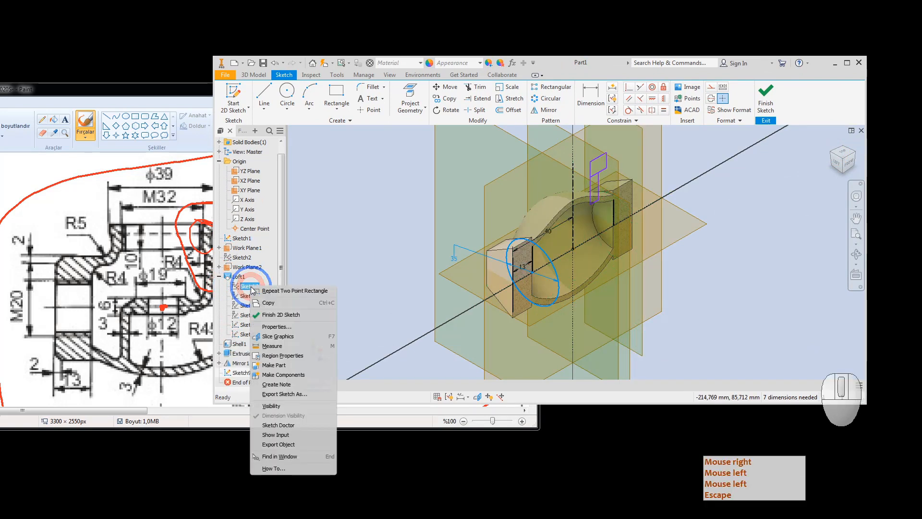
{"action": "left_click", "coordinate": [278, 410]}
{"action": "key", "text": "Escape"}
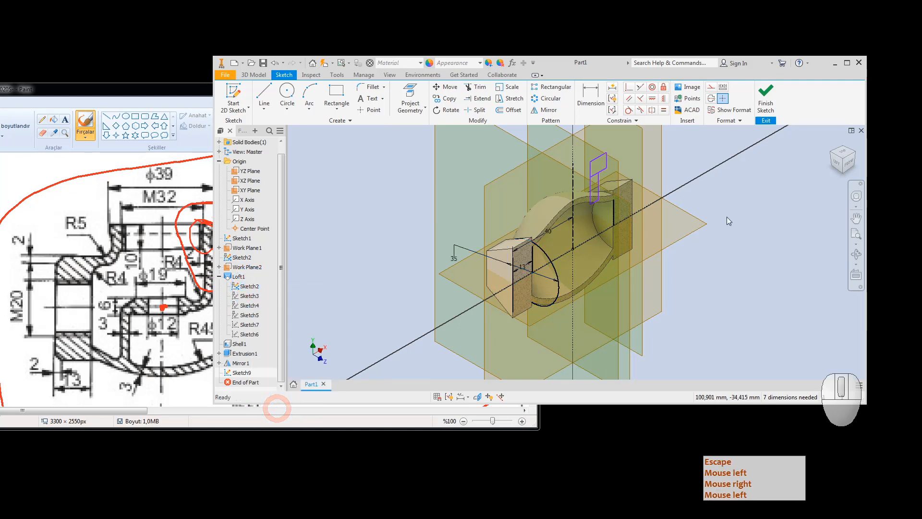
Project the loft's 35 mm circle into the neck sketch and hide Sketch2 again.
{"action": "left_click", "coordinate": [411, 93]}
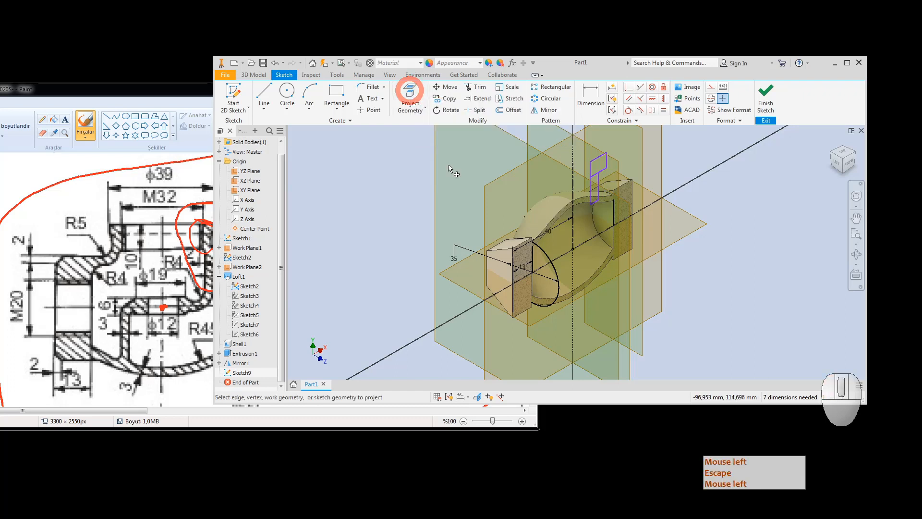
{"action": "left_click", "coordinate": [546, 252]}
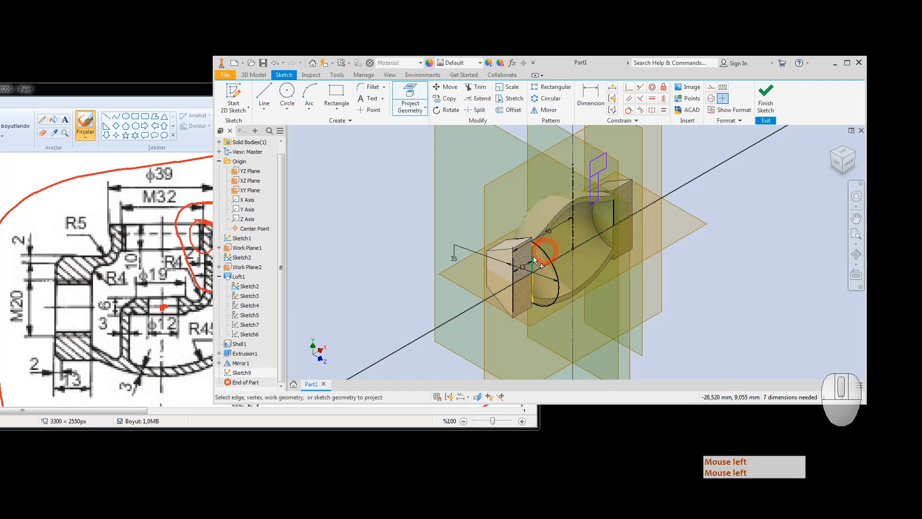
{"action": "left_click", "coordinate": [849, 163]}
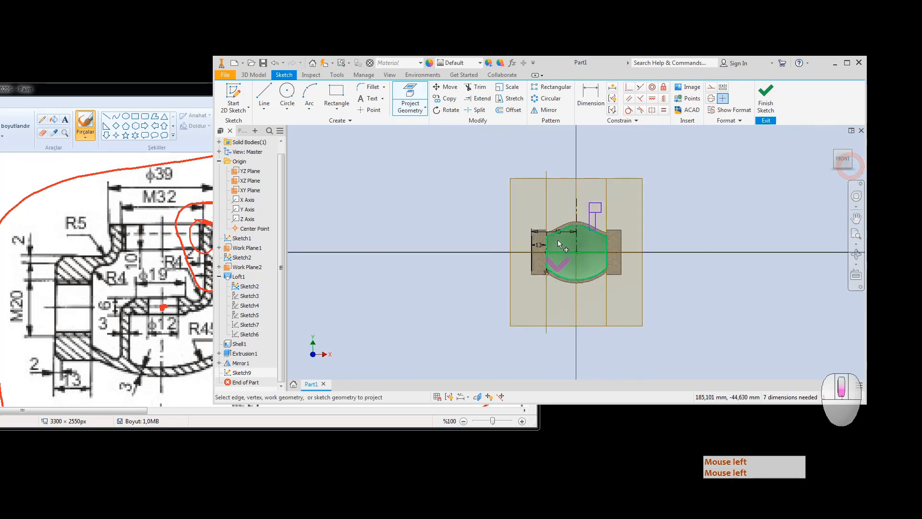
{"action": "left_click", "coordinate": [852, 152]}
{"action": "scroll", "coordinate": [556, 228], "scroll_direction": "down", "scroll_amount": 5}
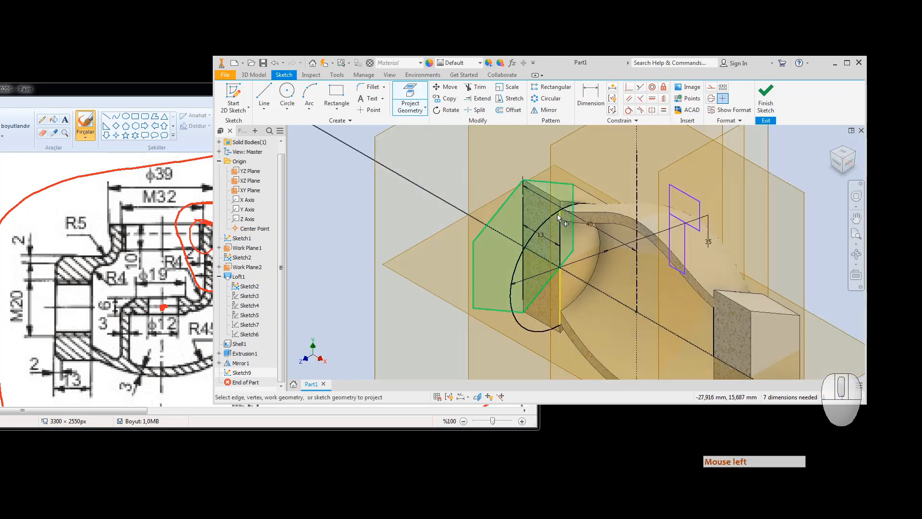
{"action": "key", "text": "Escape"}
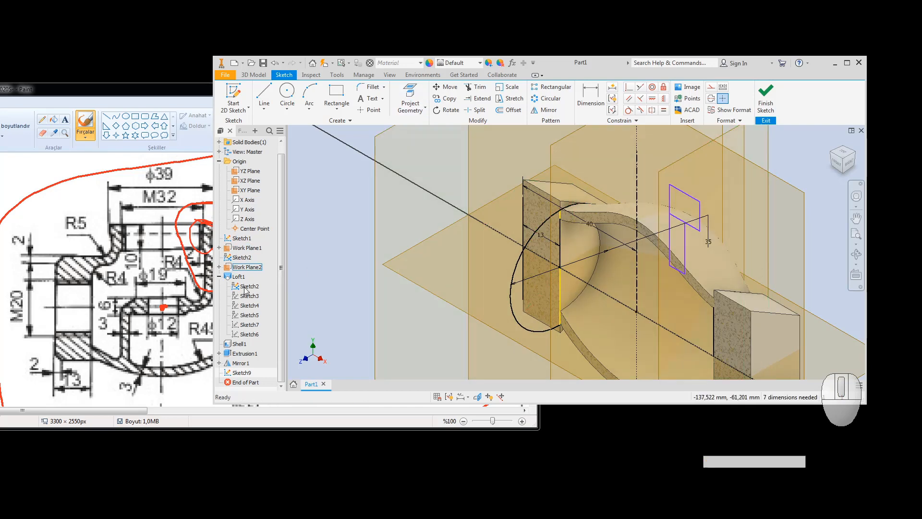
{"action": "right_click", "coordinate": [245, 288]}
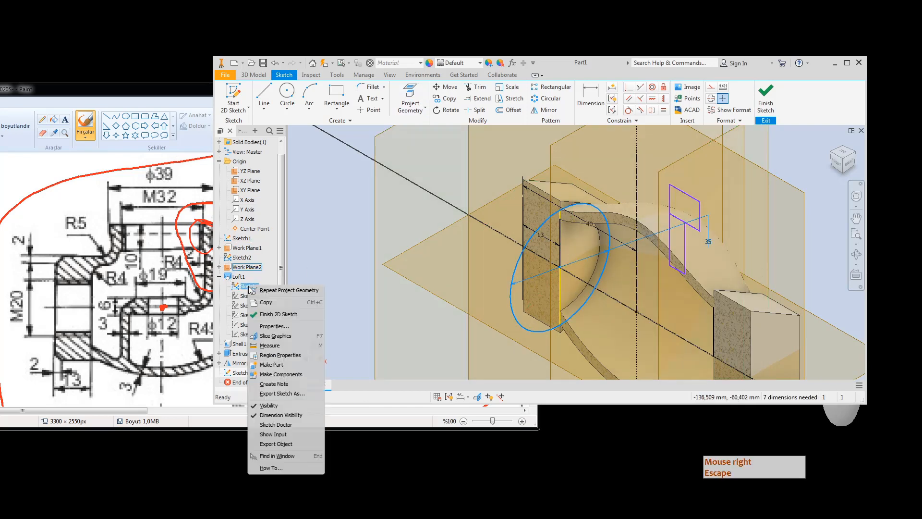
{"action": "left_click", "coordinate": [278, 407]}
{"action": "key", "text": "Escape"}
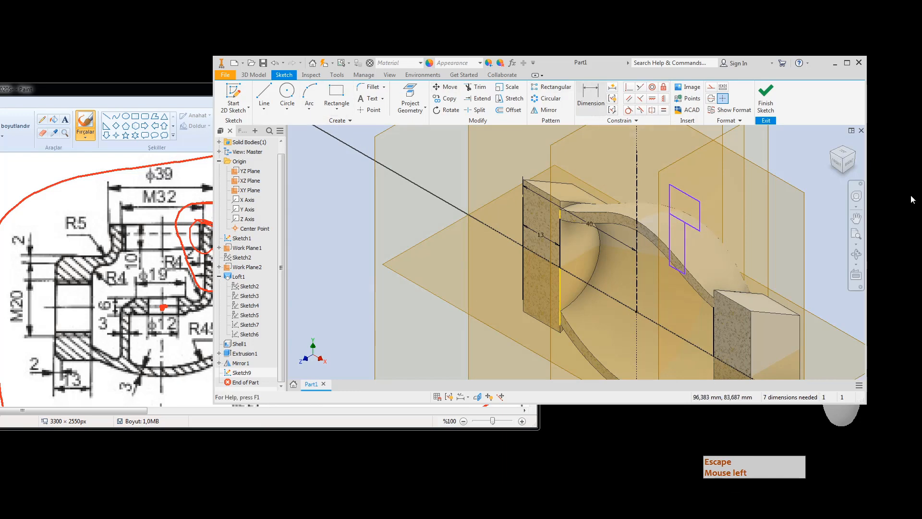
Add a vertical dimension between the upper rectangle's top edge and the upper end of the projected circle line.
{"action": "left_click", "coordinate": [838, 168]}
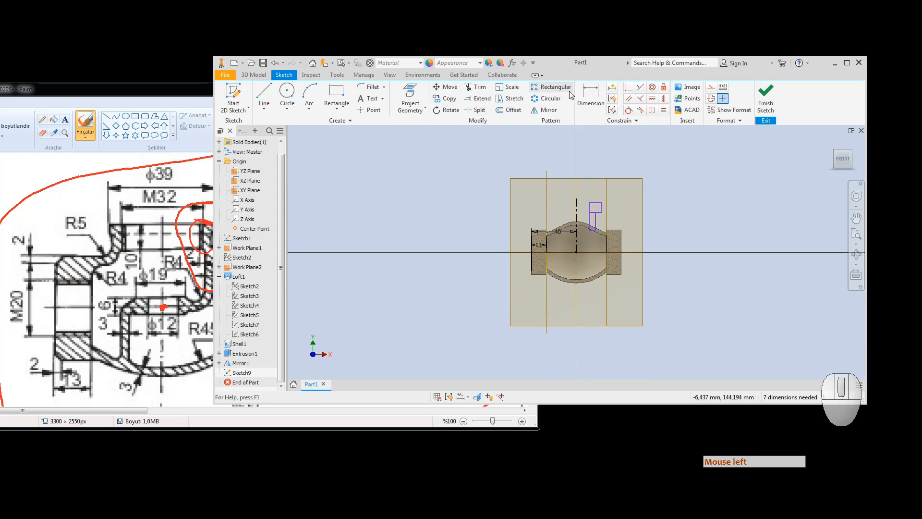
{"action": "left_click", "coordinate": [580, 102]}
{"action": "scroll", "coordinate": [544, 233], "scroll_direction": "down", "scroll_amount": 5}
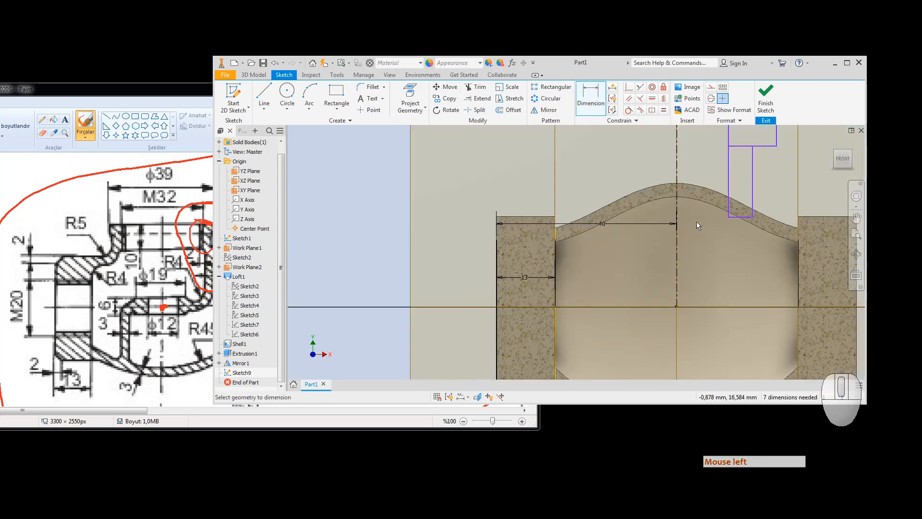
{"action": "scroll", "coordinate": [697, 220], "scroll_direction": "up", "scroll_amount": 4}
{"action": "left_click", "coordinate": [720, 177]}
{"action": "scroll", "coordinate": [657, 217], "scroll_direction": "down", "scroll_amount": 5}
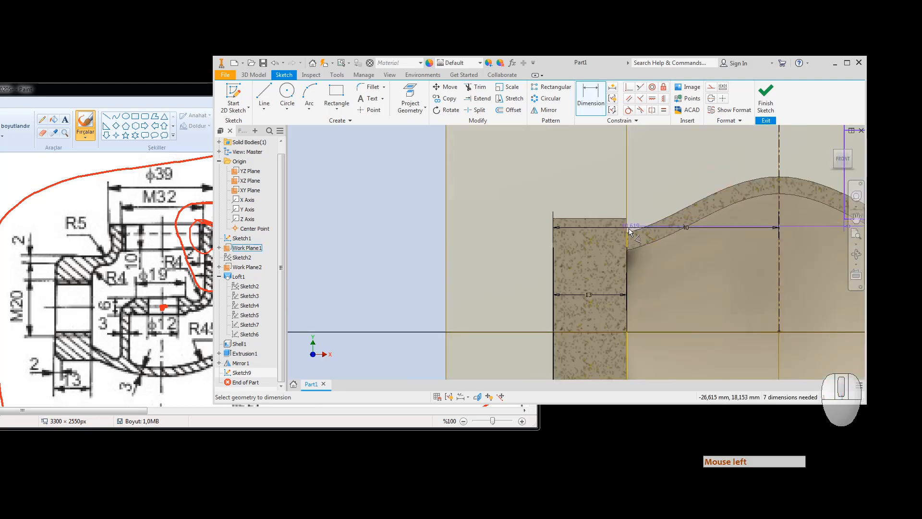
{"action": "left_click", "coordinate": [851, 154]}
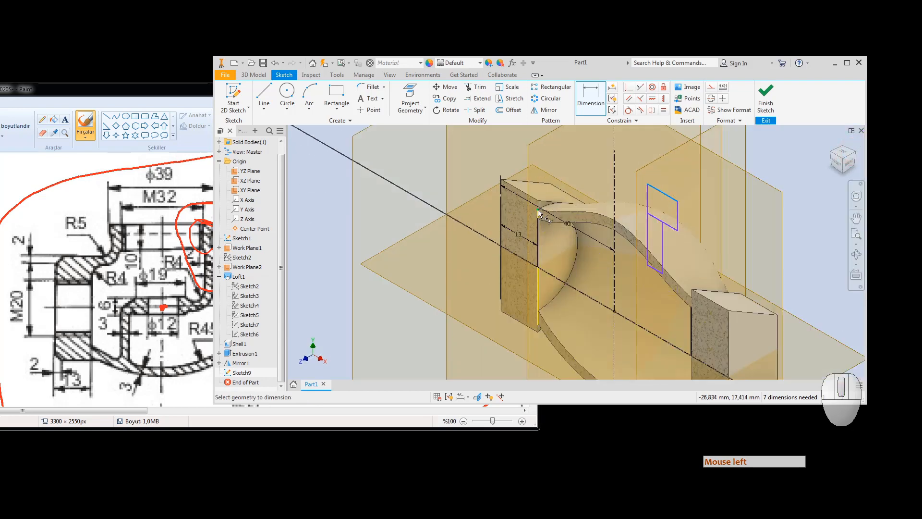
{"action": "left_click", "coordinate": [538, 211]}
{"action": "left_click", "coordinate": [462, 145]}
{"action": "left_click", "coordinate": [837, 162]}
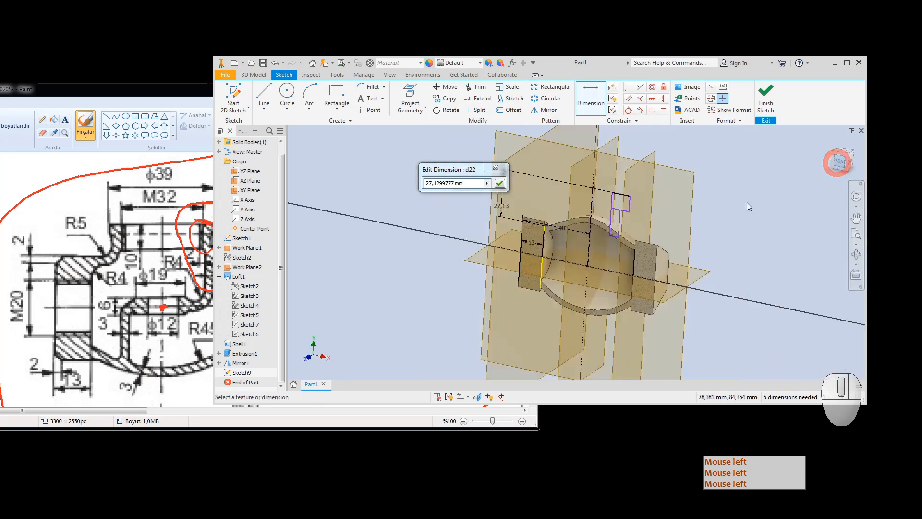
Set the neck's height dimension to 10+4 mm.
{"action": "left_click", "coordinate": [473, 182]}
{"action": "left_click", "coordinate": [384, 181]}
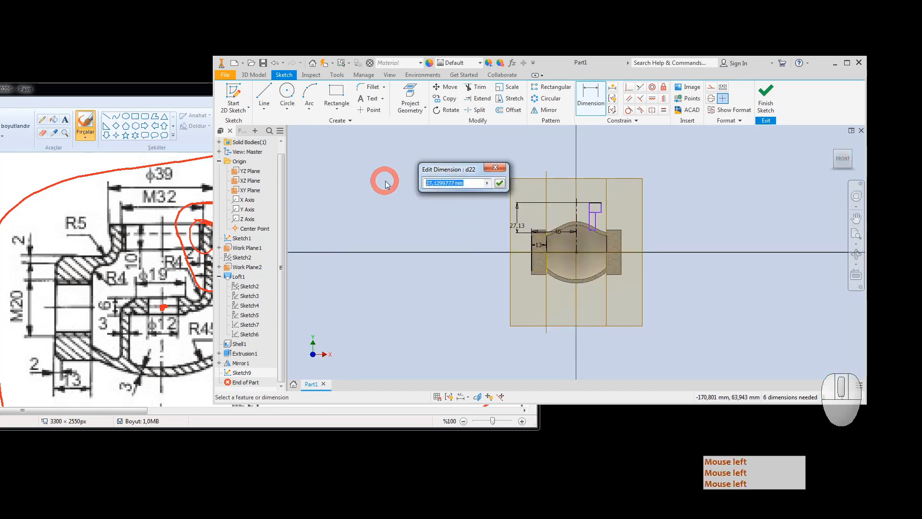
{"action": "type", "text": "10"}
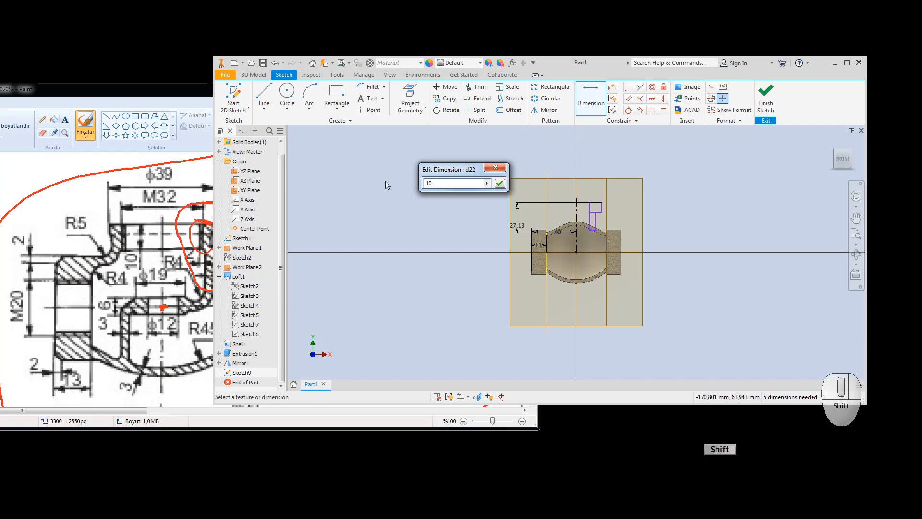
{"action": "type", "text": "+4"}
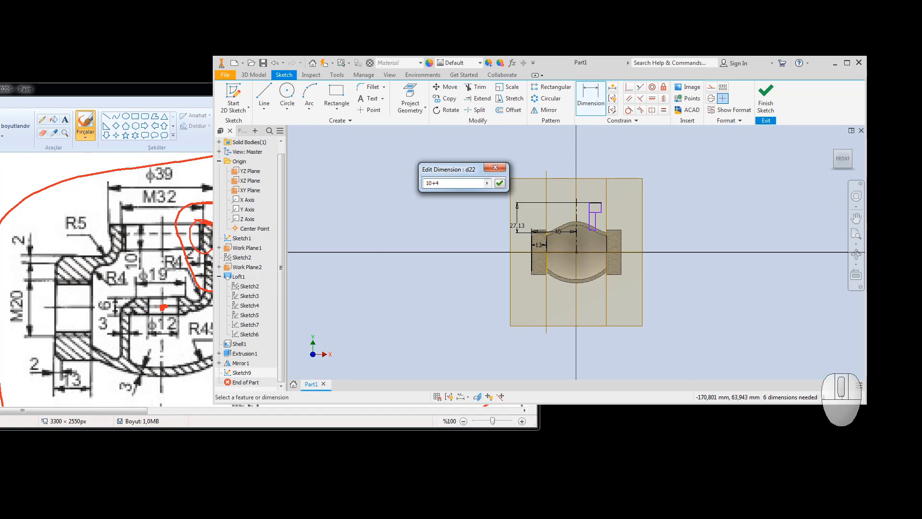
{"action": "key", "text": "Return"}
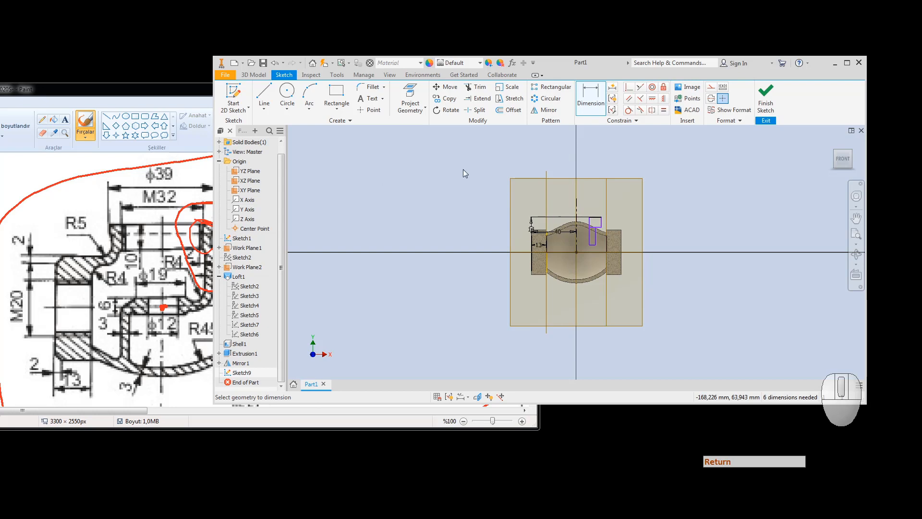
{"action": "scroll", "coordinate": [599, 225], "scroll_direction": "up", "scroll_amount": 5}
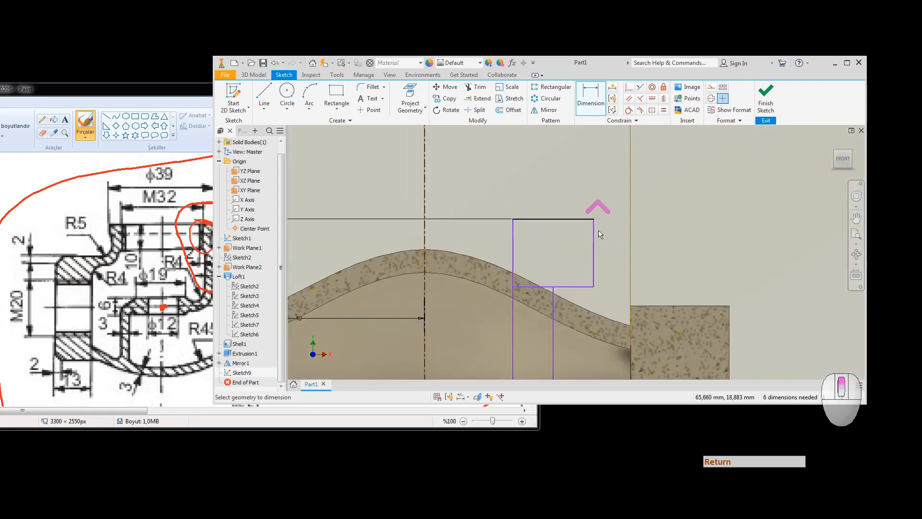
{"action": "scroll", "coordinate": [544, 132], "scroll_direction": "down", "scroll_amount": 3}
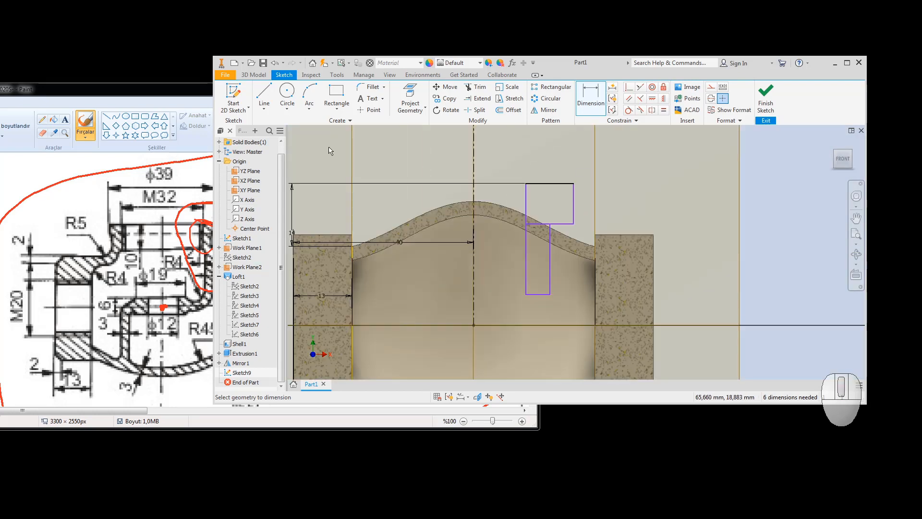
Dimension the upper rectangle's outer edge about the centerline as a 39 mm diameter.
{"action": "left_click", "coordinate": [152, 165]}
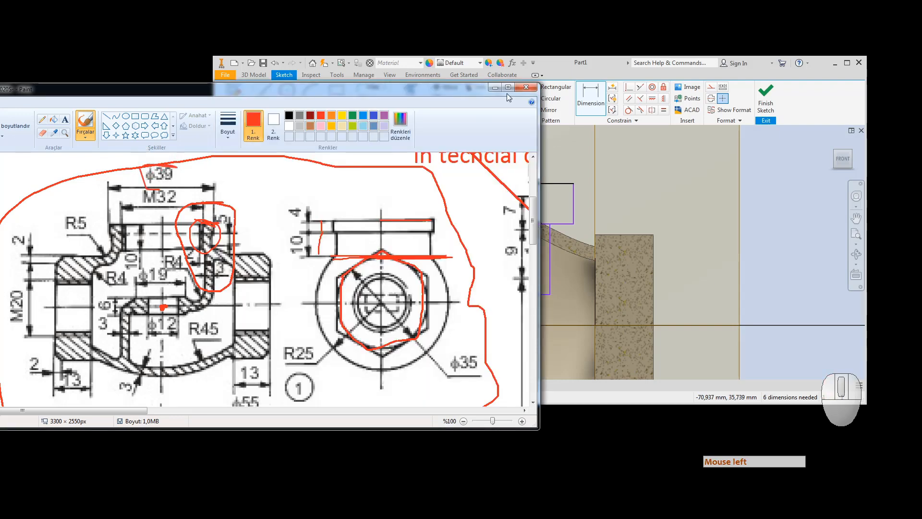
{"action": "left_click", "coordinate": [597, 58]}
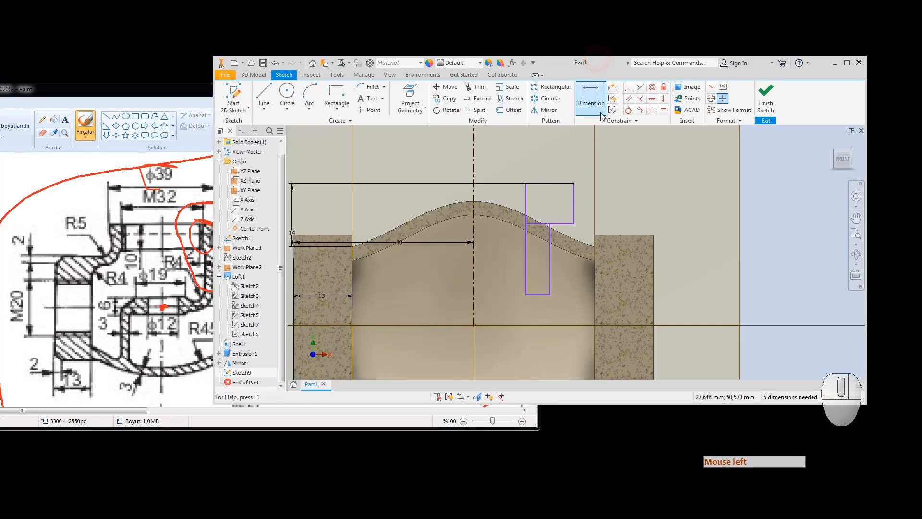
{"action": "left_click", "coordinate": [591, 96]}
{"action": "left_click", "coordinate": [572, 204]}
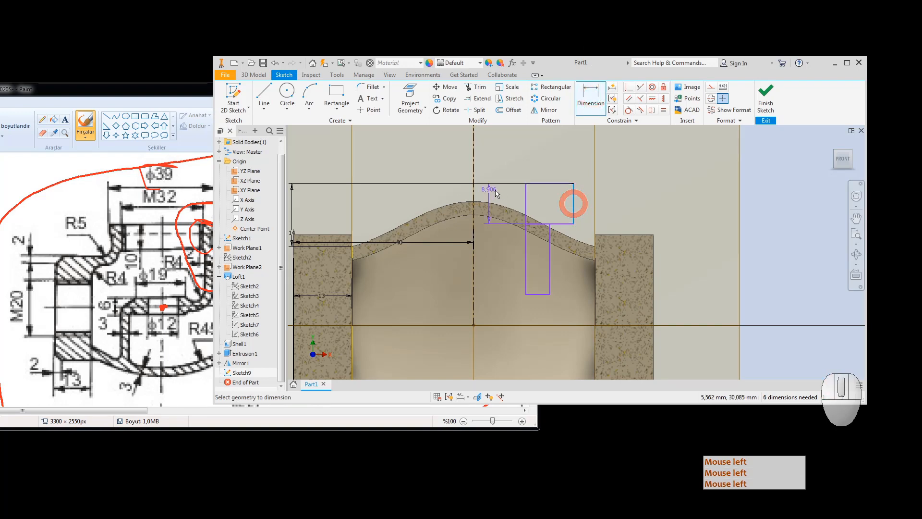
{"action": "left_click", "coordinate": [473, 192]}
{"action": "left_click", "coordinate": [501, 147]}
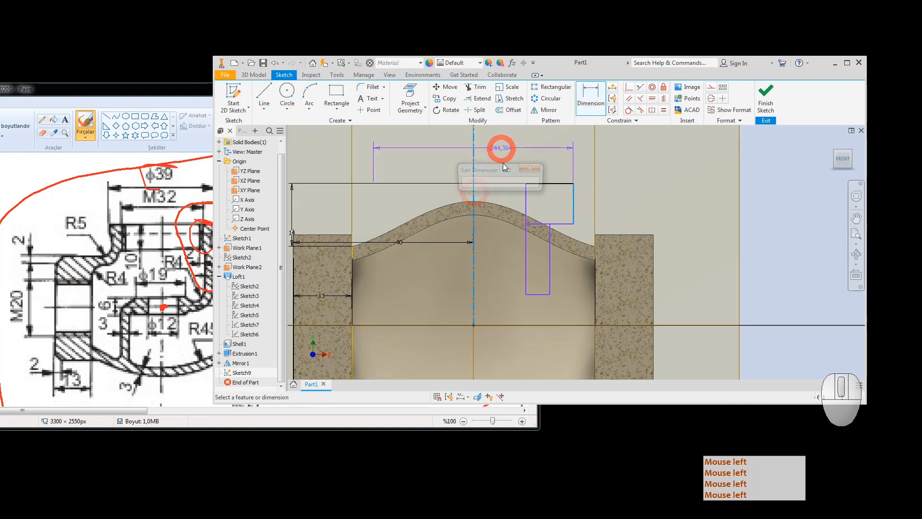
{"action": "type", "text": "3"}
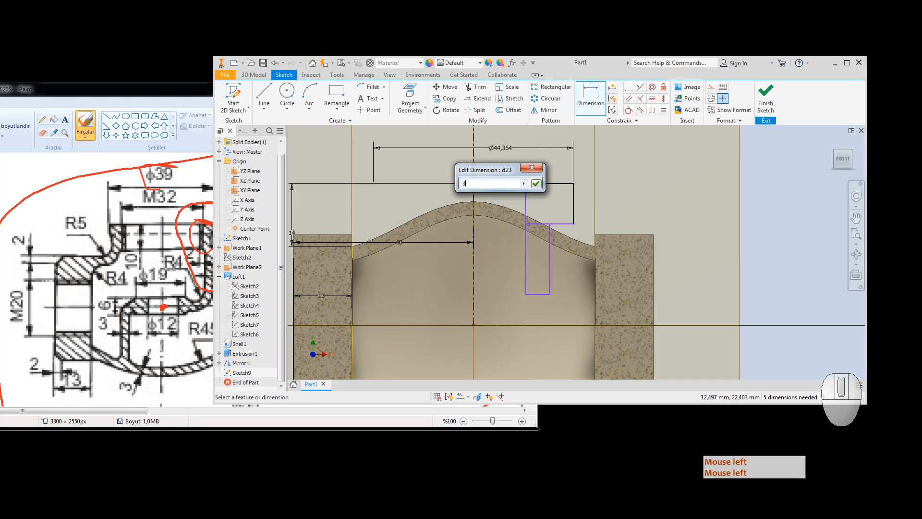
{"action": "type", "text": "9"}
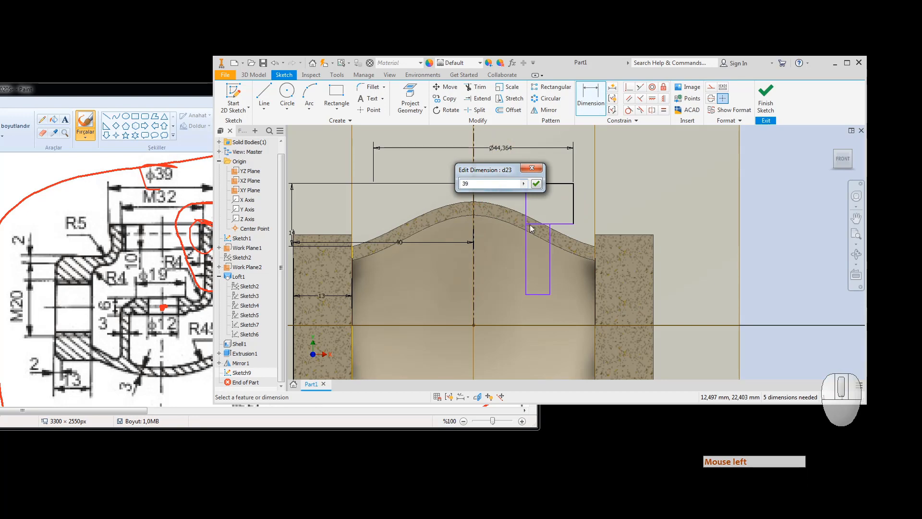
{"action": "key", "text": "Return"}
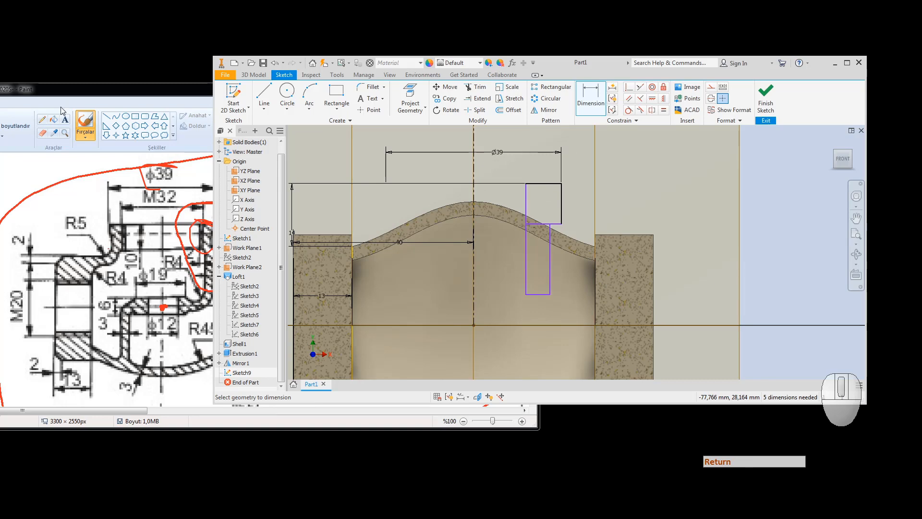
Check the Paint drawing, then dimension the upper rectangle's height as 4 mm in the Inventor sketch.
{"action": "left_click", "coordinate": [176, 90]}
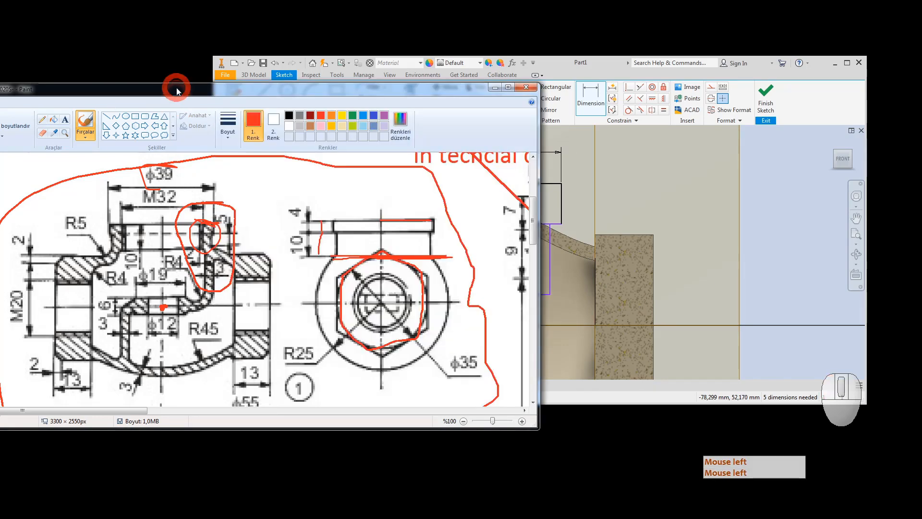
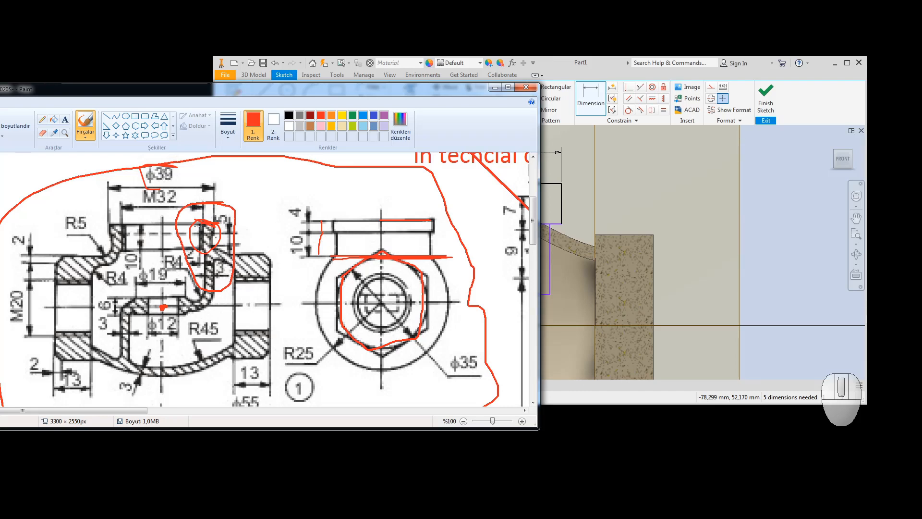
{"action": "left_click", "coordinate": [615, 63]}
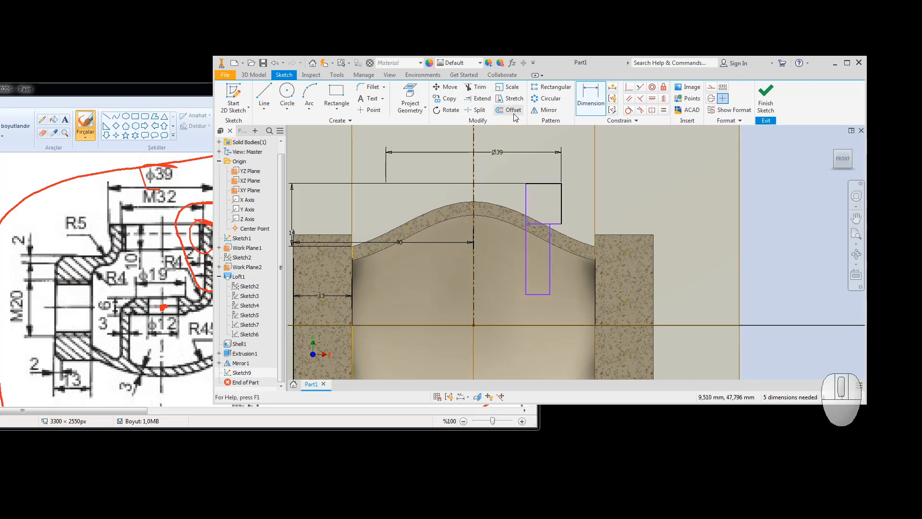
{"action": "left_click", "coordinate": [590, 96]}
{"action": "left_click", "coordinate": [562, 204]}
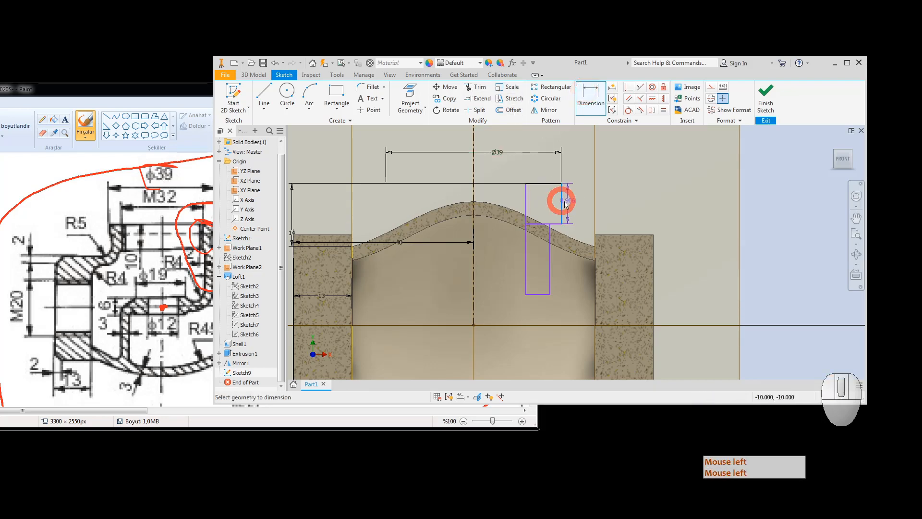
{"action": "left_click", "coordinate": [579, 200]}
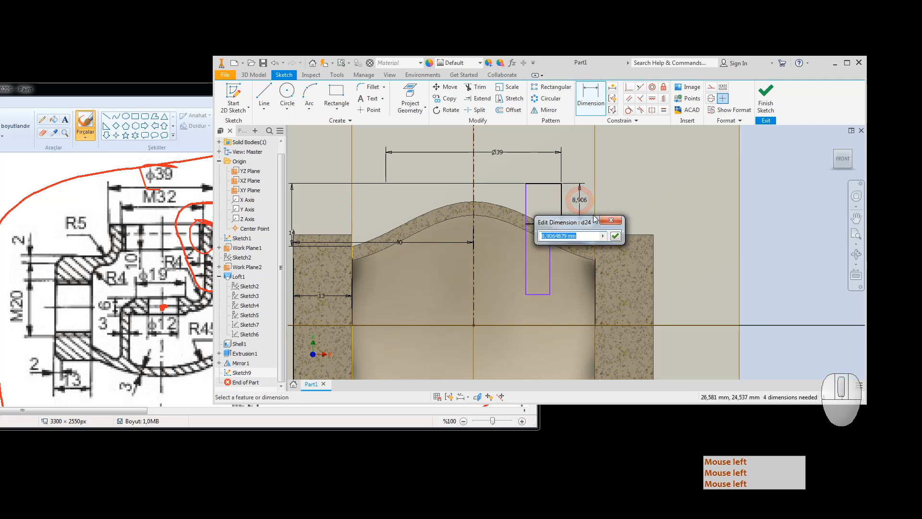
{"action": "type", "text": "4"}
{"action": "key", "text": "Return"}
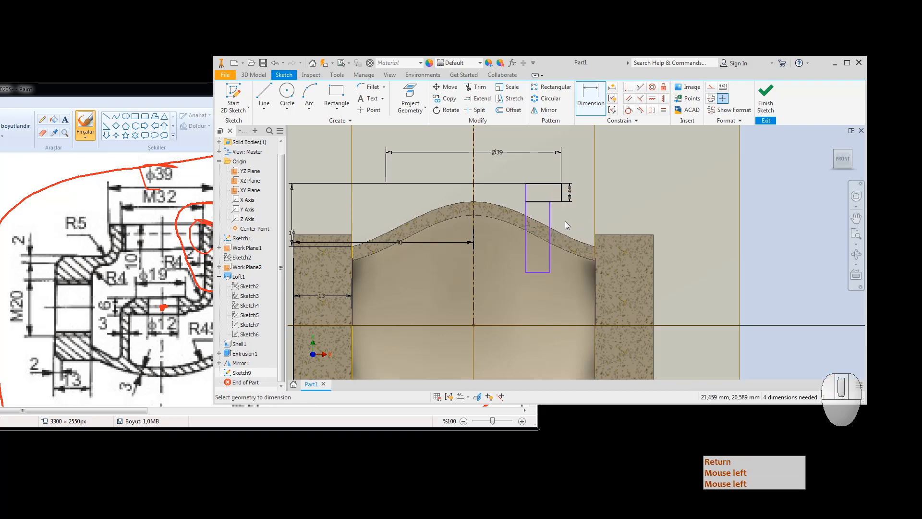
Dimension the lower rectangle's height as 10 mm and finish the neck sketch.
{"action": "left_click", "coordinate": [549, 220]}
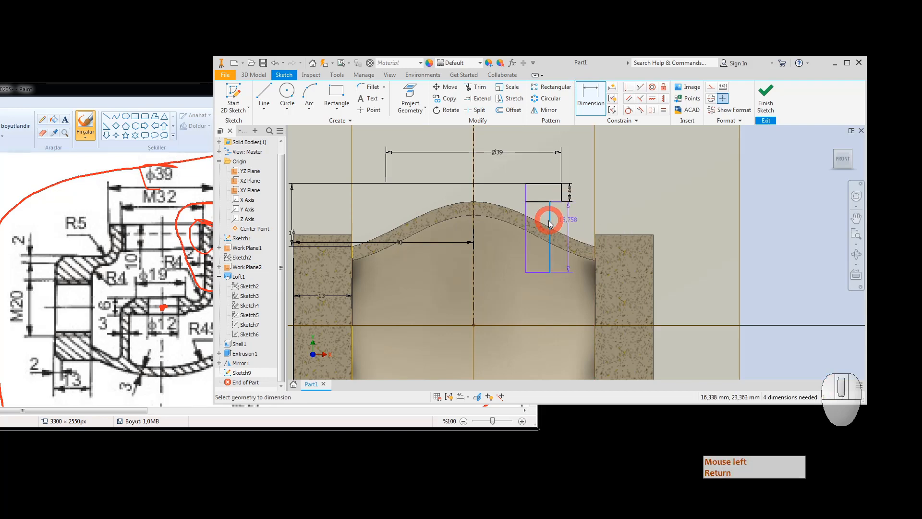
{"action": "left_click", "coordinate": [579, 223]}
{"action": "type", "text": "10"}
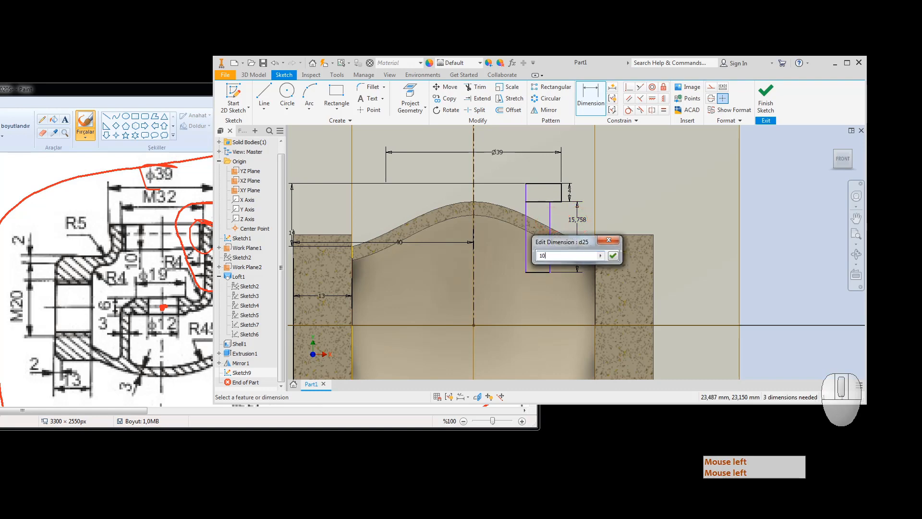
{"action": "key", "text": "Return"}
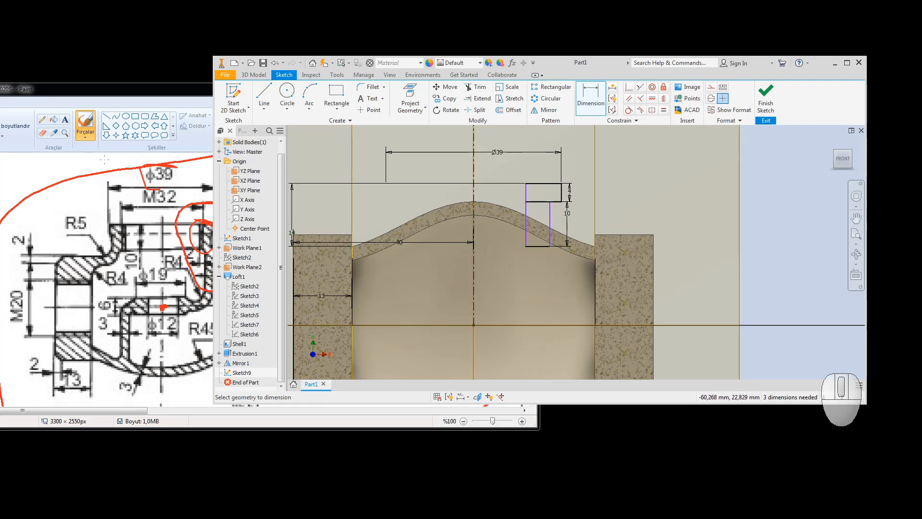
{"action": "left_click", "coordinate": [144, 87]}
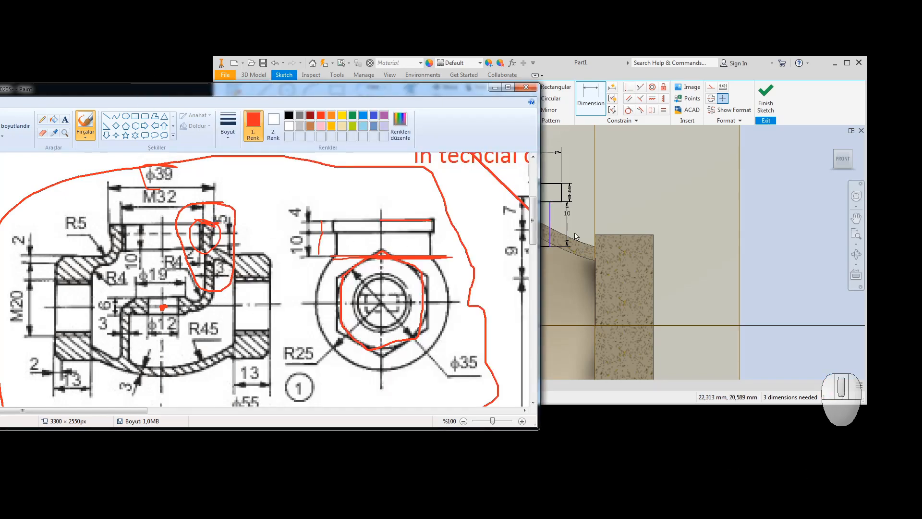
{"action": "left_click", "coordinate": [770, 99]}
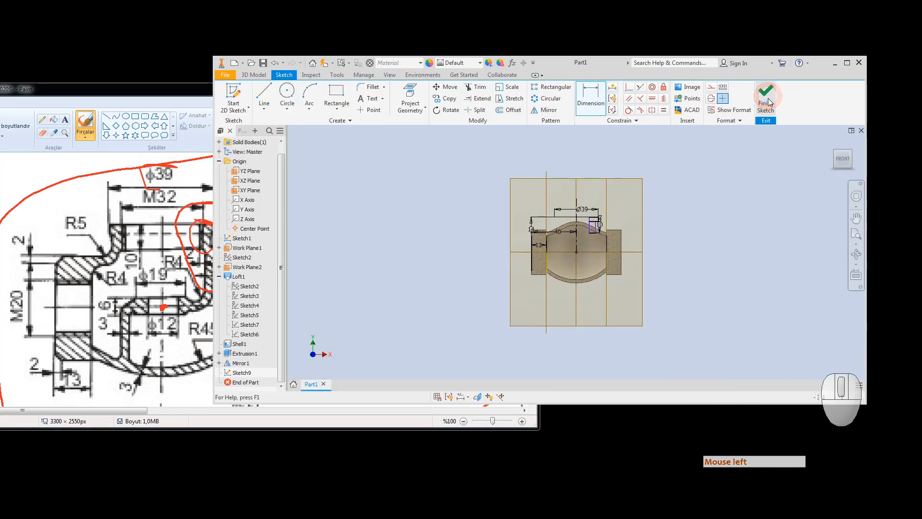
Reopen Sketch9, make the upper rectangle's inner top corner coincident with the vertical centerline, and finish the sketch.
{"action": "scroll", "coordinate": [593, 225], "scroll_direction": "down", "scroll_amount": 8}
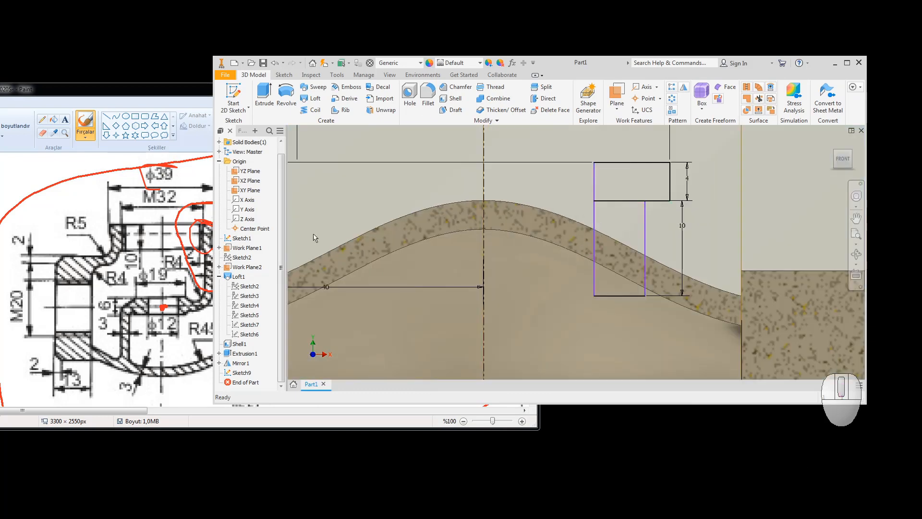
{"action": "left_click", "coordinate": [239, 372]}
{"action": "middle_click_drag", "start_coordinate": [543, 196], "coordinate": [727, 138]}
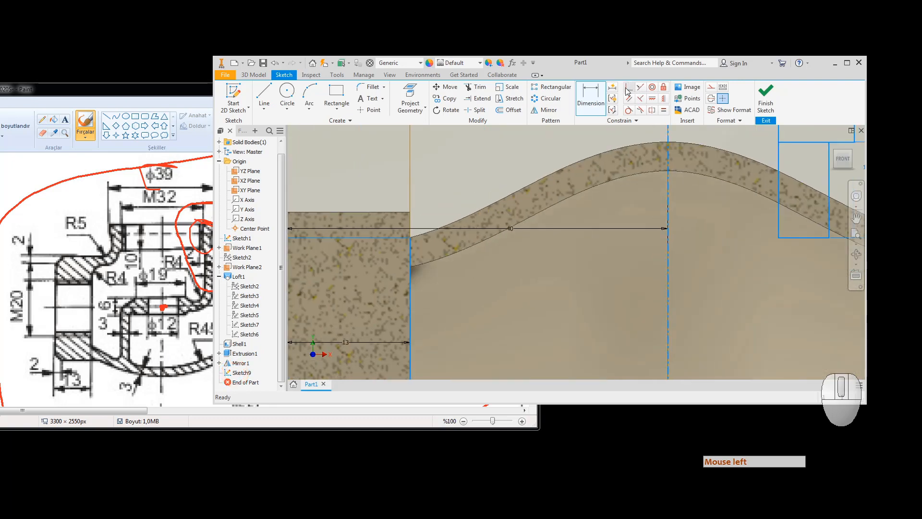
{"action": "left_click", "coordinate": [630, 87]}
{"action": "scroll", "coordinate": [690, 287], "scroll_direction": "up", "scroll_amount": 3}
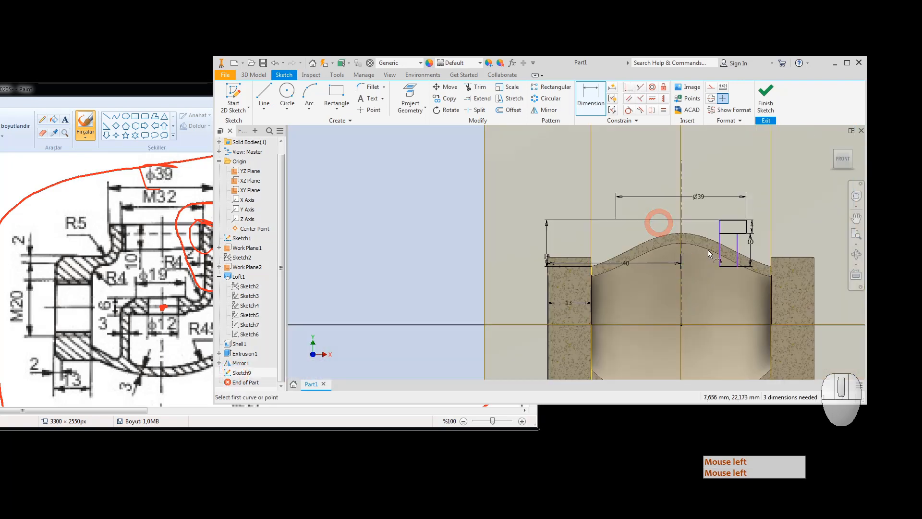
{"action": "left_click", "coordinate": [720, 221]}
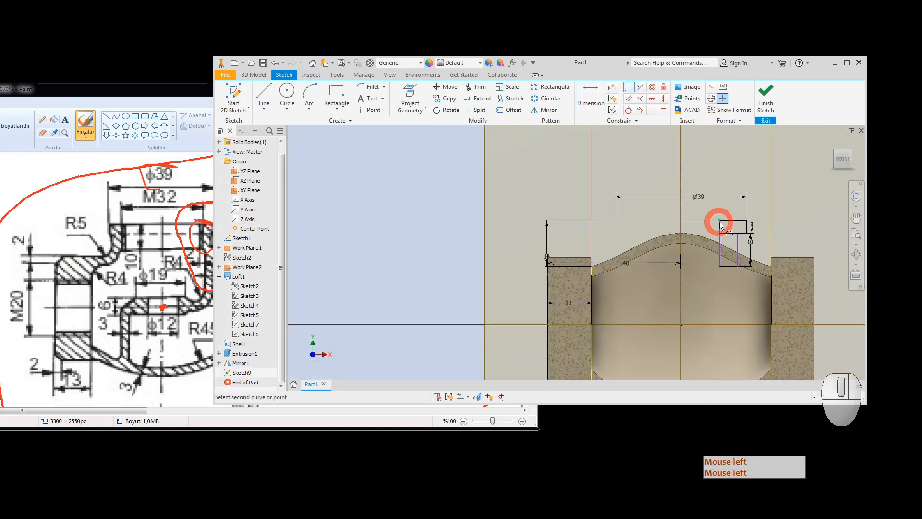
{"action": "left_click", "coordinate": [681, 215]}
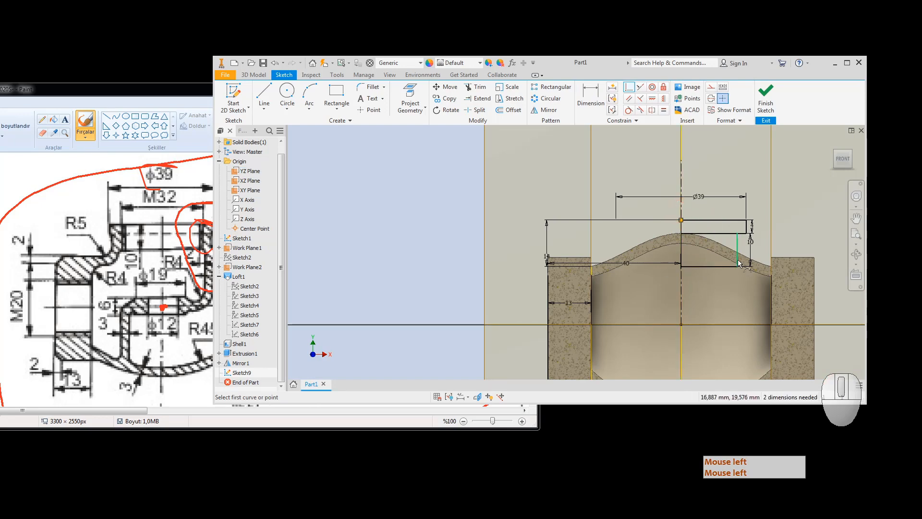
{"action": "key", "text": "Escape"}
{"action": "left_click", "coordinate": [765, 95]}
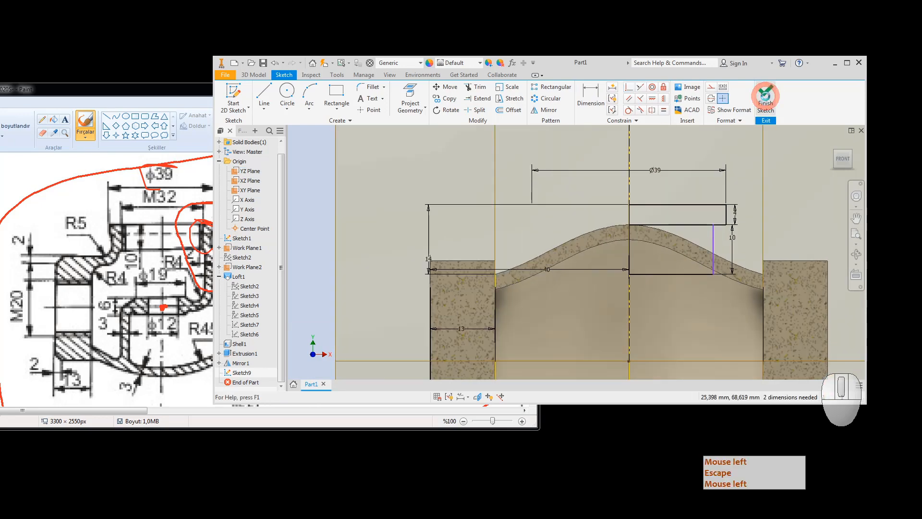
Revolve both neck rectangles 360° about the vertical centerline, joining them to the body, and inspect the result from the front.
{"action": "left_click", "coordinate": [284, 95]}
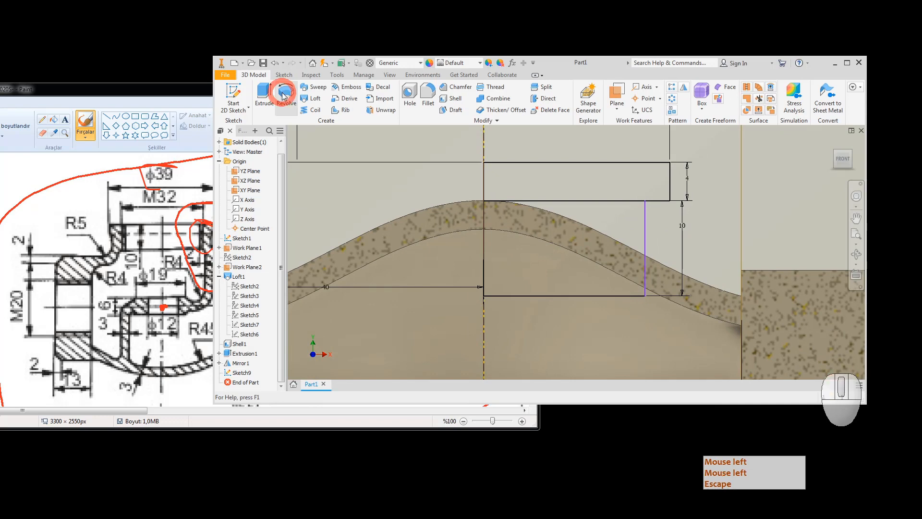
{"action": "left_click", "coordinate": [562, 189]}
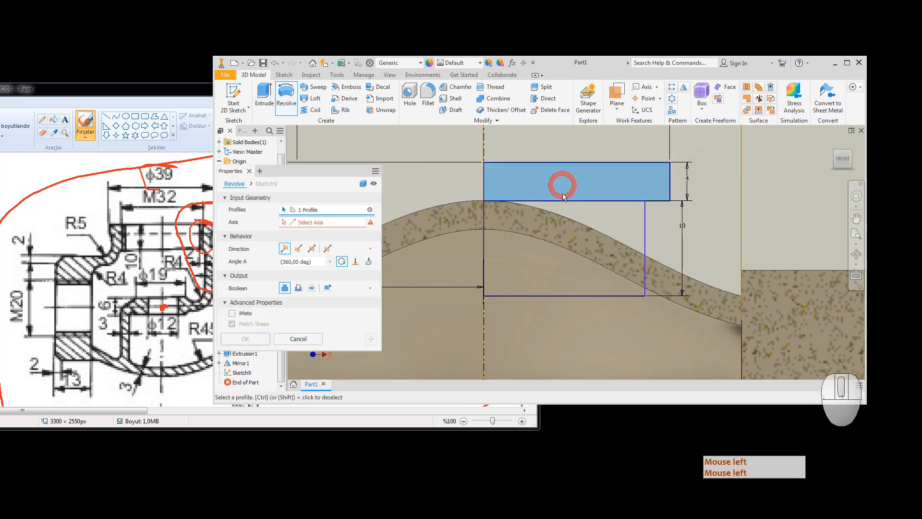
{"action": "left_click", "coordinate": [591, 211]}
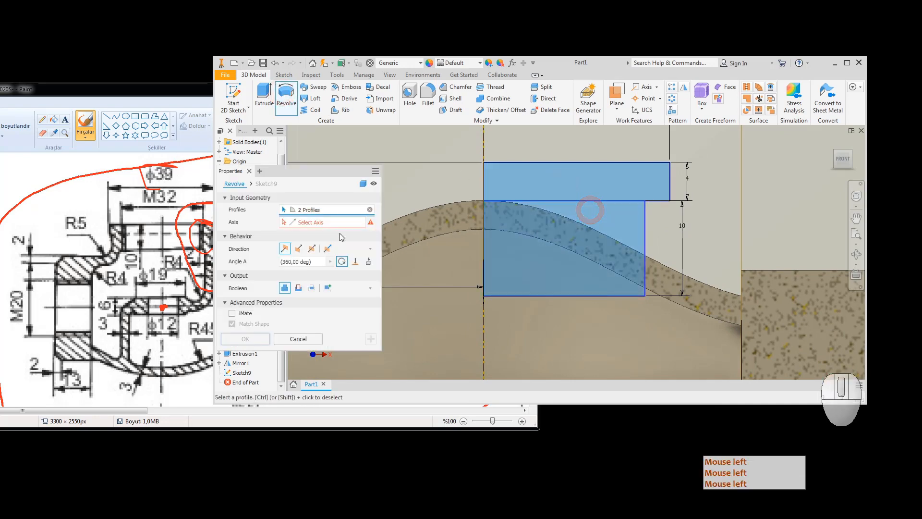
{"action": "left_click", "coordinate": [484, 249]}
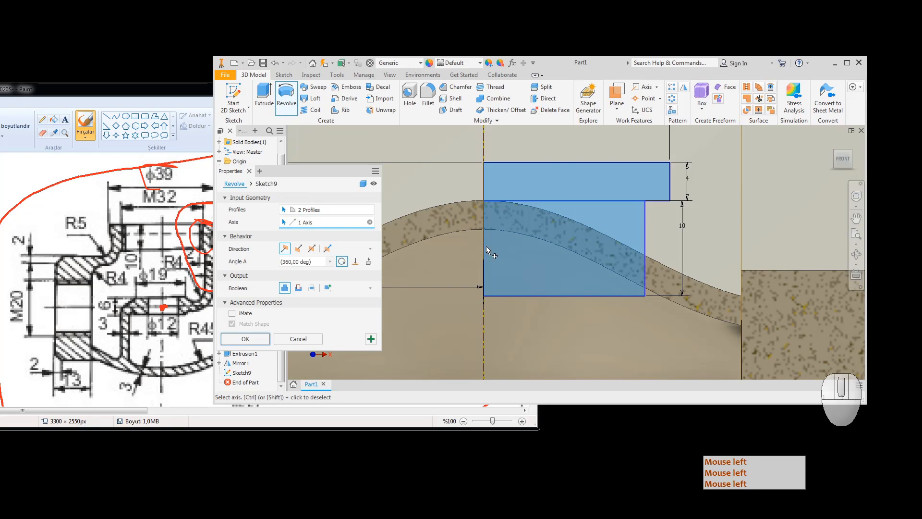
{"action": "left_click", "coordinate": [252, 340]}
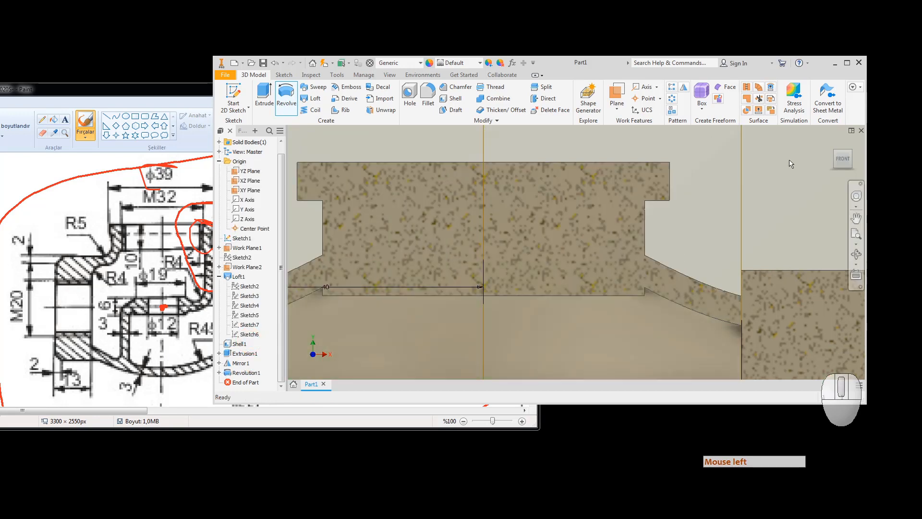
{"action": "left_click", "coordinate": [835, 153]}
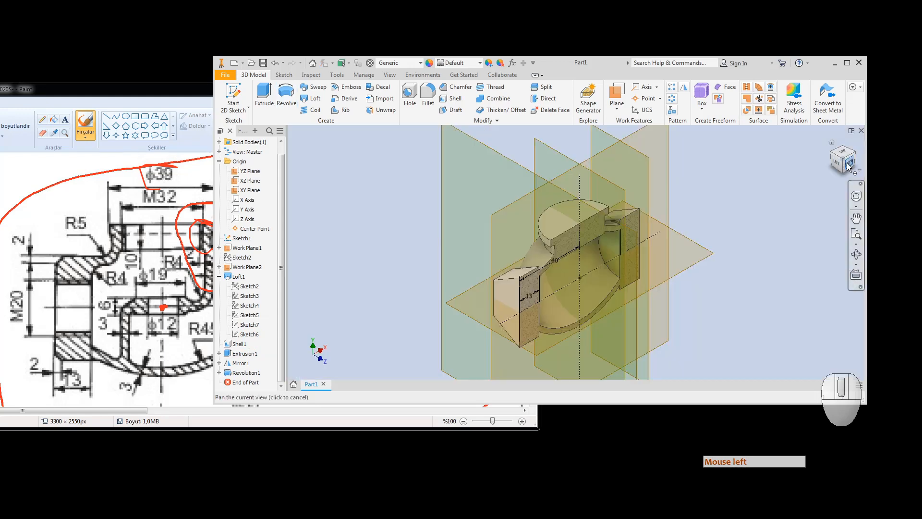
{"action": "left_click", "coordinate": [848, 165]}
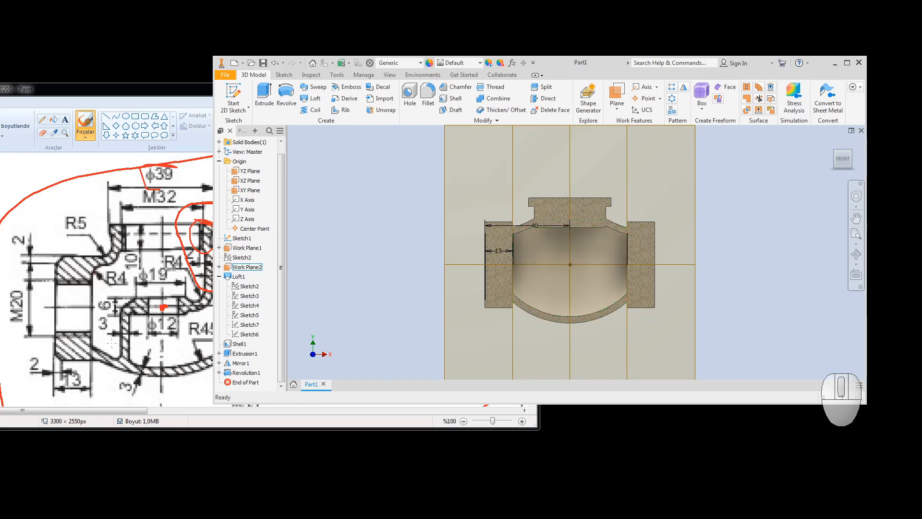
Switch to the Paint drawing, mark the fillets beside the neck, and undo the red marks around the neck in both views.
{"action": "left_click", "coordinate": [98, 271]}
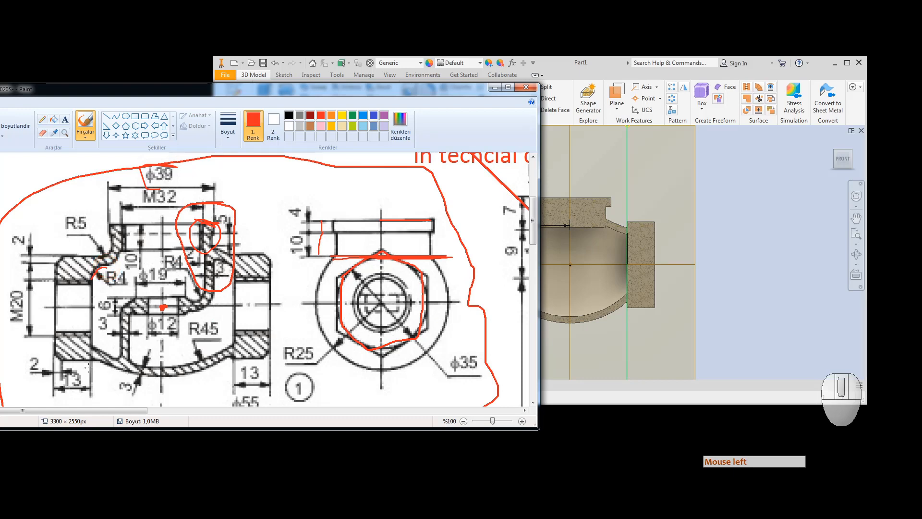
{"action": "left_click_drag", "start_coordinate": [228, 263], "coordinate": [239, 276]}
{"action": "key", "text": "ctrl+z"}
{"action": "key", "text": "ctrl+z"}
{"action": "key", "text": "ctrl+z"}
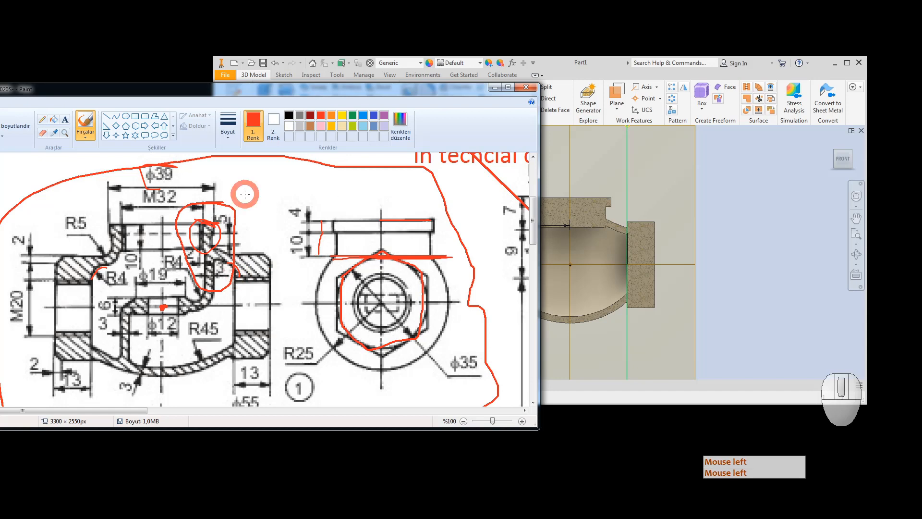
{"action": "key", "text": "ctrl+z"}
{"action": "key", "text": "ctrl+z"}
{"action": "key", "text": "ctrl+z"}
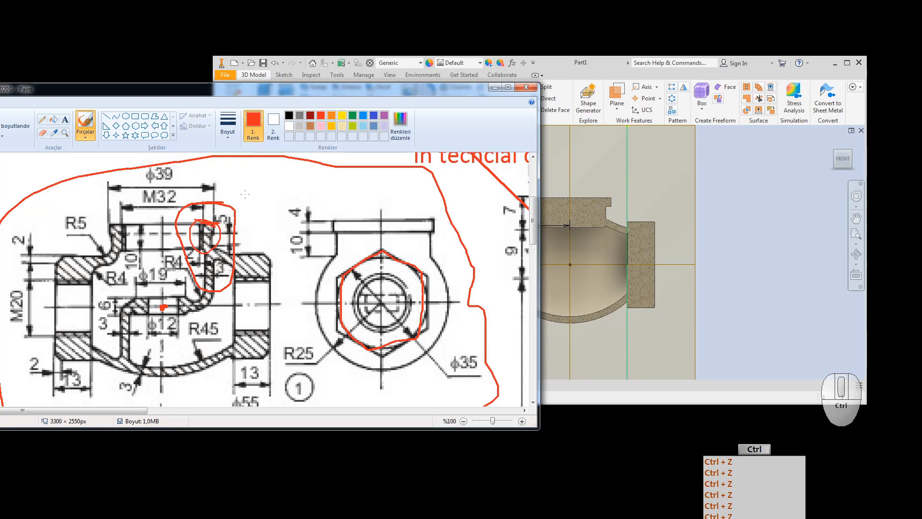
{"action": "key", "text": "ctrl+z"}
{"action": "key", "text": "ctrl+z"}
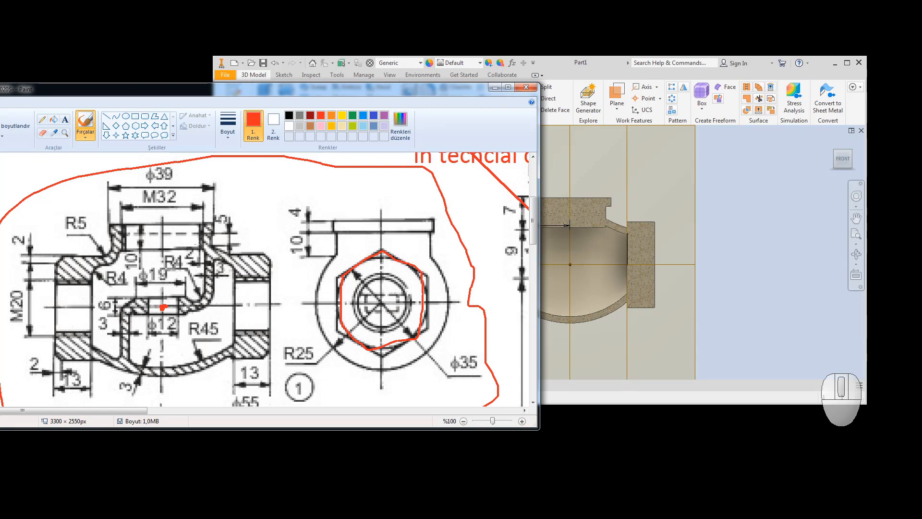
Trace the inner partition wall's profile in red on the Paint drawing's section view and switch back to the Inventor part.
{"action": "mouse_move", "coordinate": [201, 246]}
{"action": "left_mouse_down"}
{"action": "mouse_move", "coordinate": [198, 288]}
{"action": "mouse_move", "coordinate": [132, 294]}
{"action": "mouse_move", "coordinate": [119, 357]}
{"action": "left_mouse_up"}
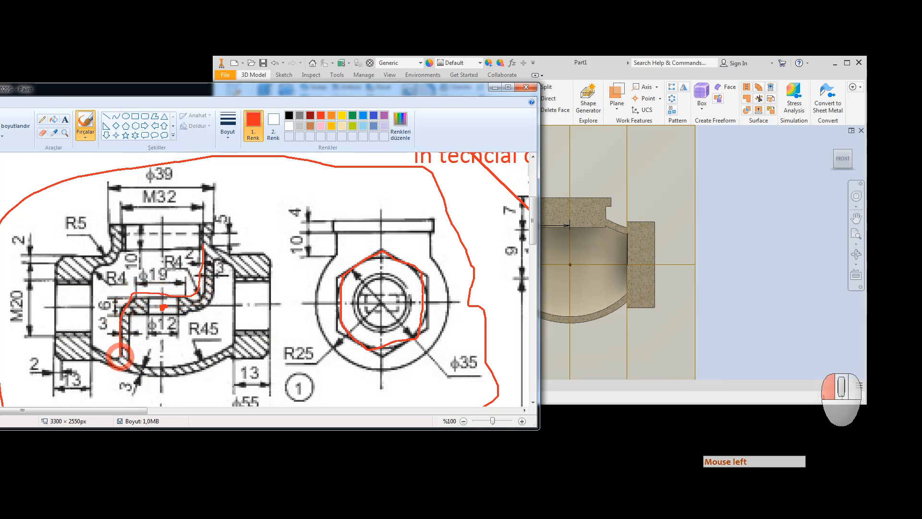
{"action": "left_click", "coordinate": [740, 192]}
{"action": "key", "text": "Escape"}
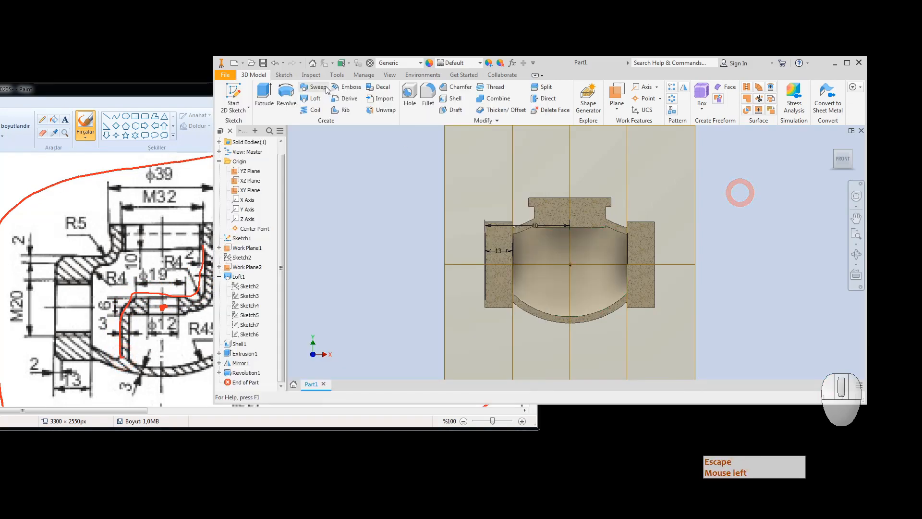
Place a tapped hole at the center of the neck's top face with an ISO Metric profile thread of size 32.
{"action": "left_click", "coordinate": [850, 151]}
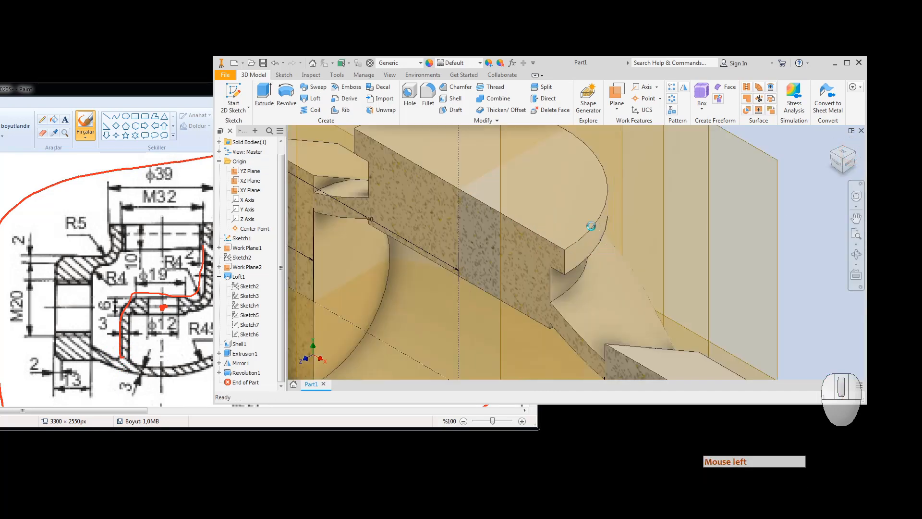
{"action": "key", "text": "Escape"}
{"action": "left_click", "coordinate": [409, 94]}
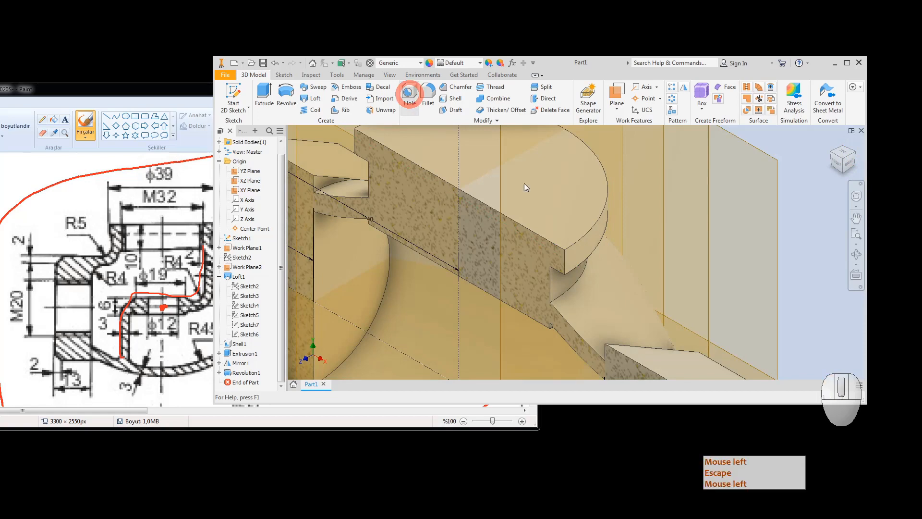
{"action": "left_click", "coordinate": [556, 189]}
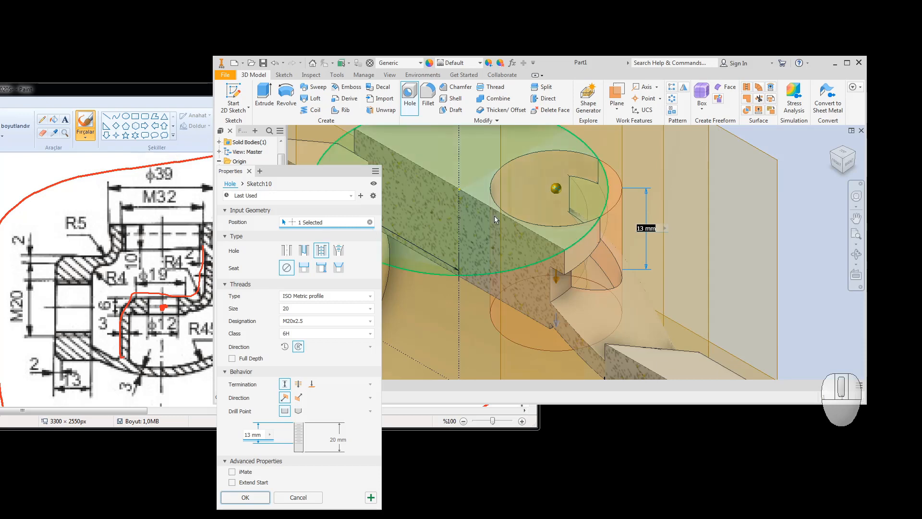
{"action": "left_click", "coordinate": [516, 190]}
{"action": "left_click_drag", "start_coordinate": [516, 190], "coordinate": [459, 190]}
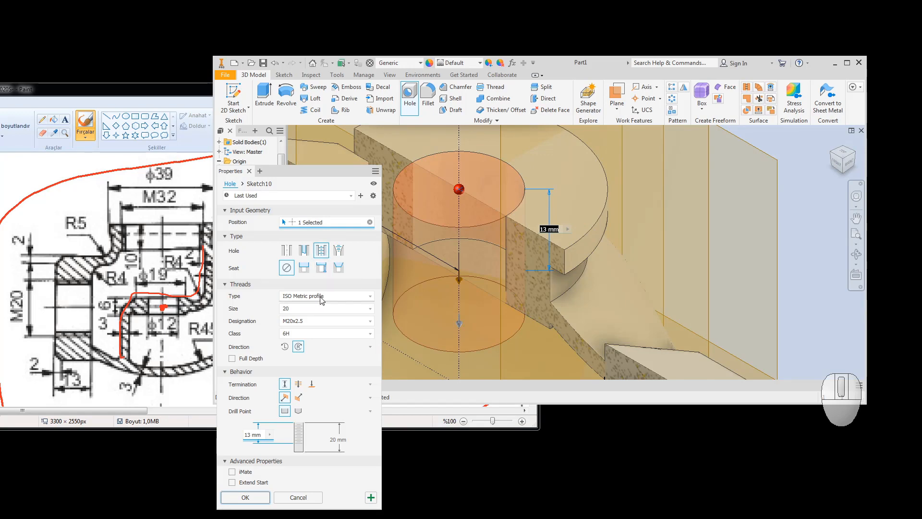
{"action": "left_click", "coordinate": [316, 313]}
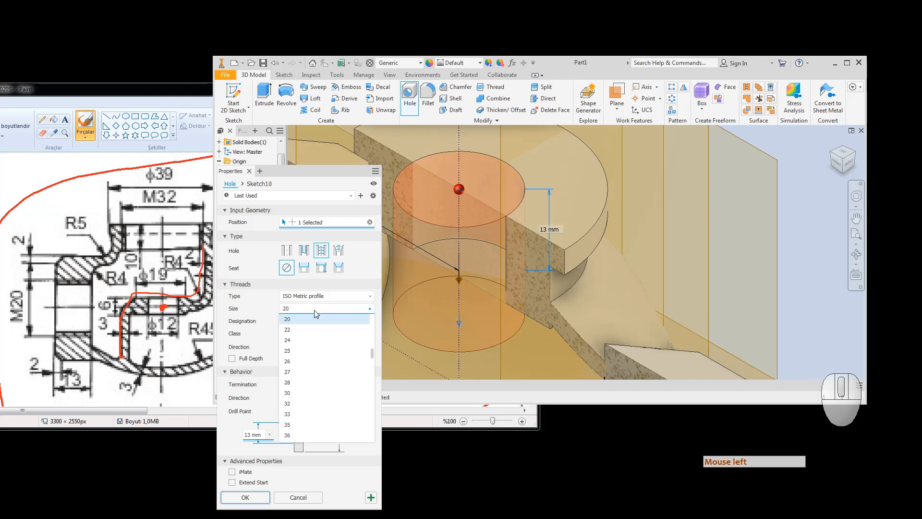
{"action": "left_click", "coordinate": [294, 405]}
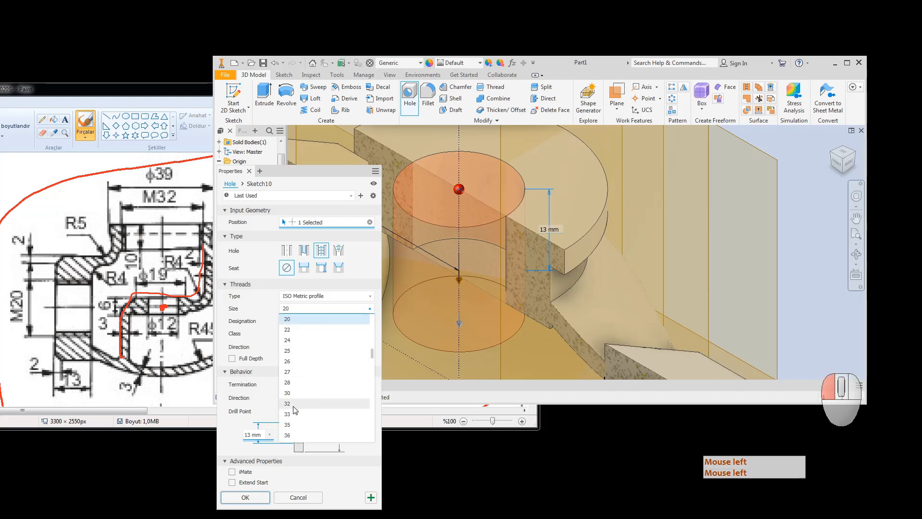
Set both the thread depth and the drilling depth to 10 mm and create the neck hole.
{"action": "left_click", "coordinate": [263, 437]}
{"action": "left_click", "coordinate": [264, 437]}
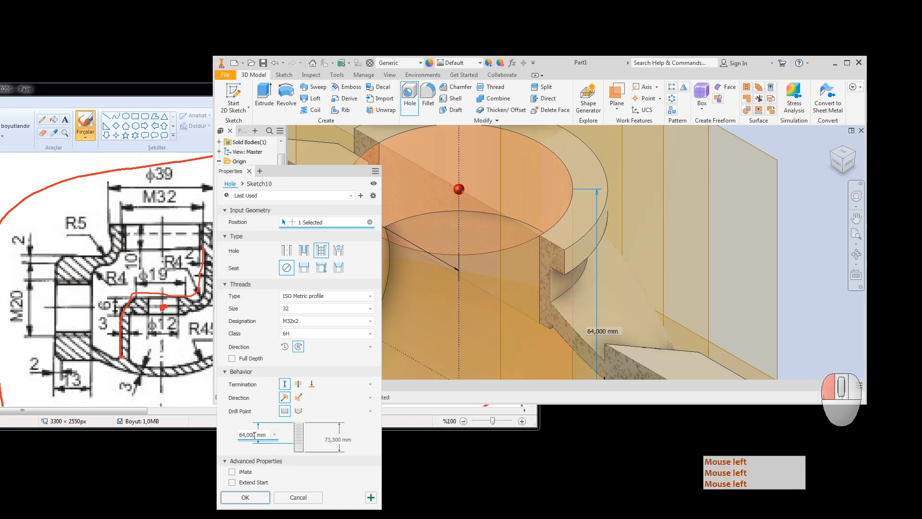
{"action": "key", "text": "BackSpace"}
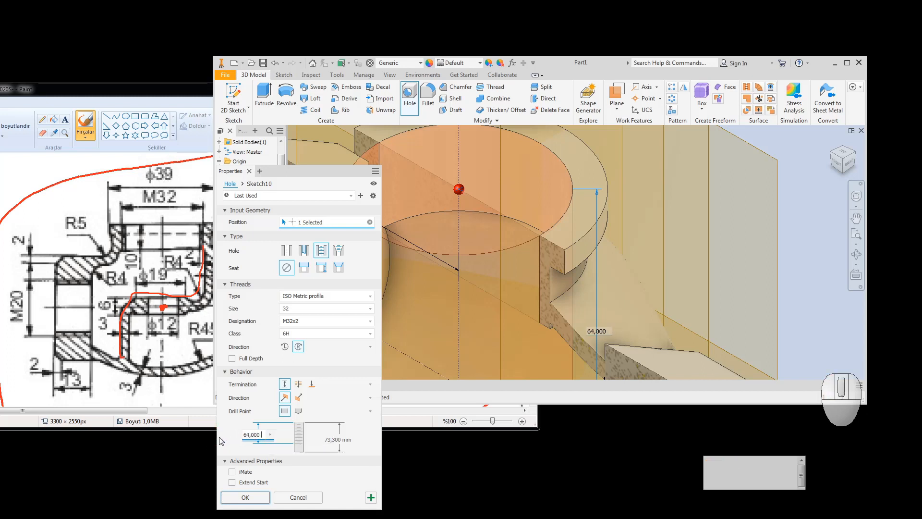
{"action": "key", "text": "Delete"}
{"action": "key", "text": "BackSpace"}
{"action": "type", "text": "6"}
{"action": "key", "text": "BackSpace"}
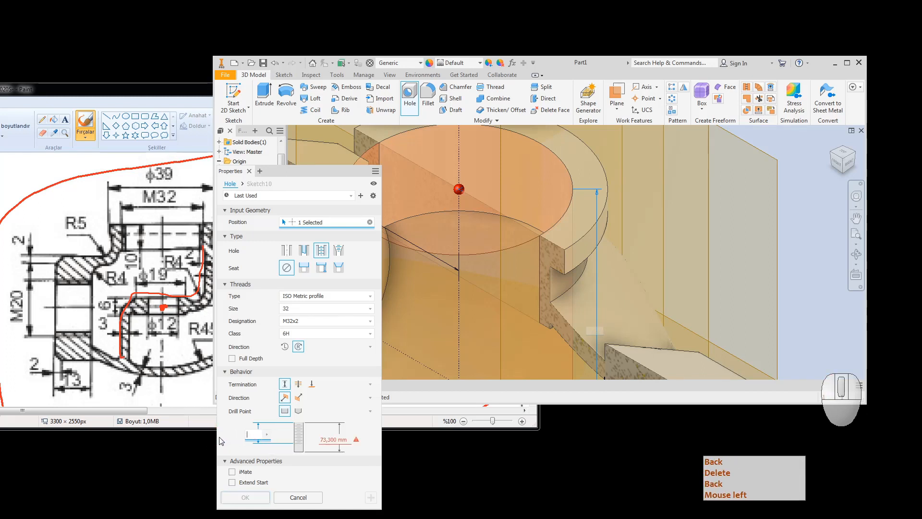
{"action": "type", "text": "10"}
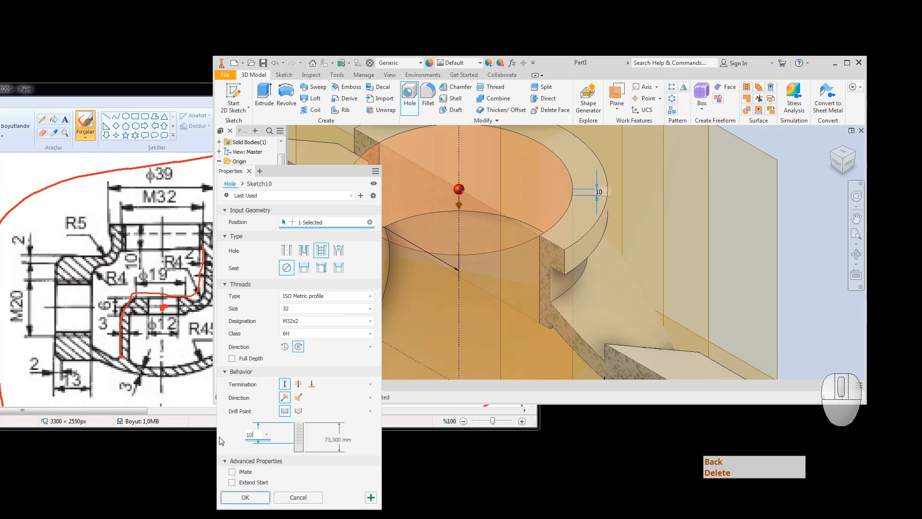
{"action": "left_click", "coordinate": [340, 440]}
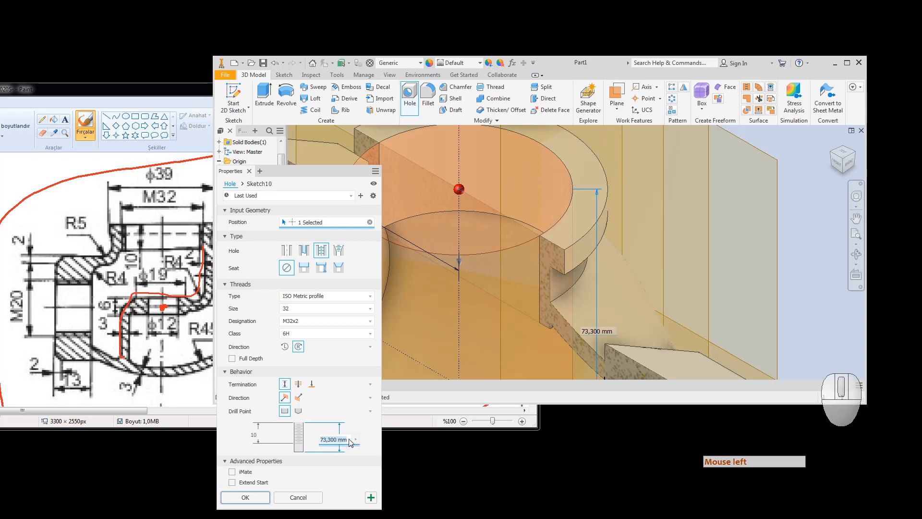
{"action": "type", "text": "10"}
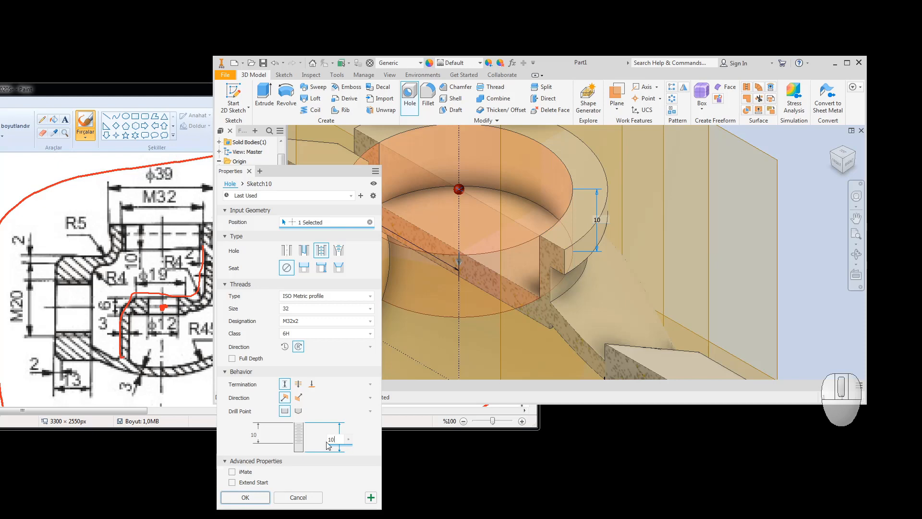
{"action": "left_click", "coordinate": [245, 496]}
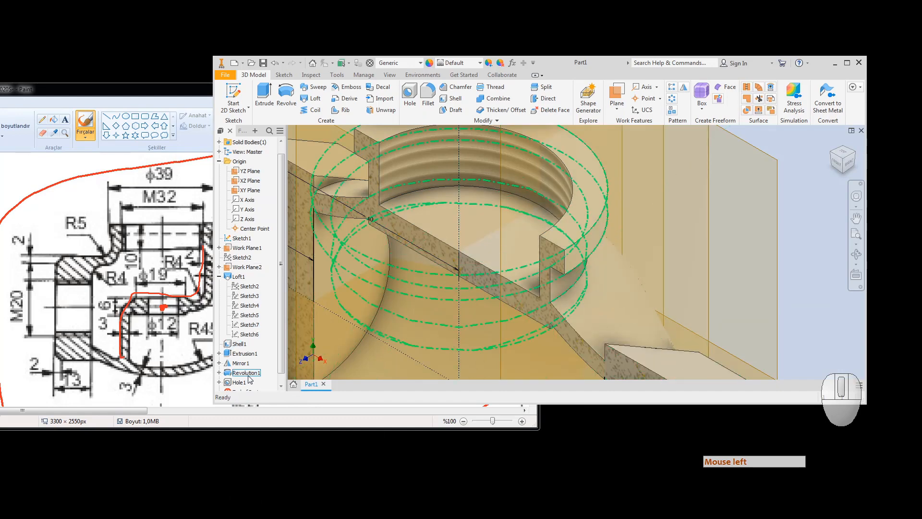
Edit the neck hole so that it terminates at the neck's circular bottom face inside the body, keeping the 10 mm thread depth.
{"action": "scroll", "coordinate": [238, 346], "scroll_direction": "down", "scroll_amount": 1}
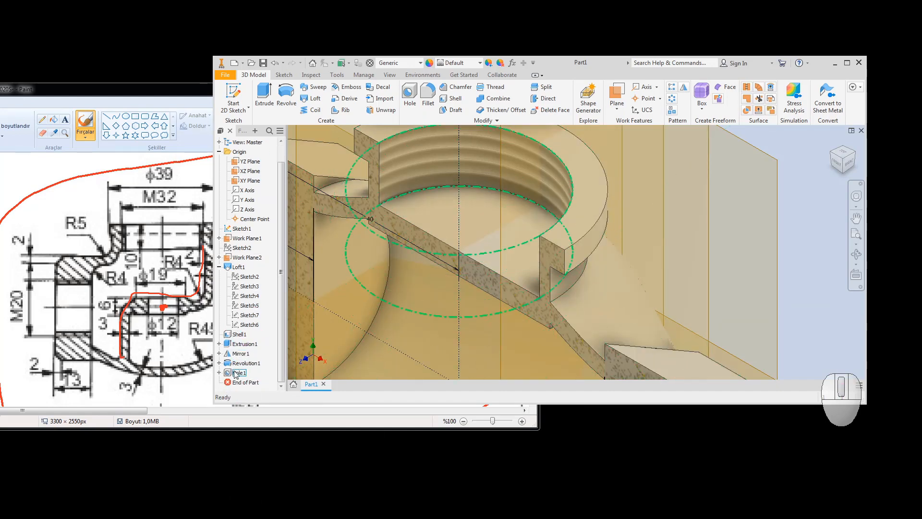
{"action": "left_click", "coordinate": [235, 373]}
{"action": "left_click", "coordinate": [234, 374]}
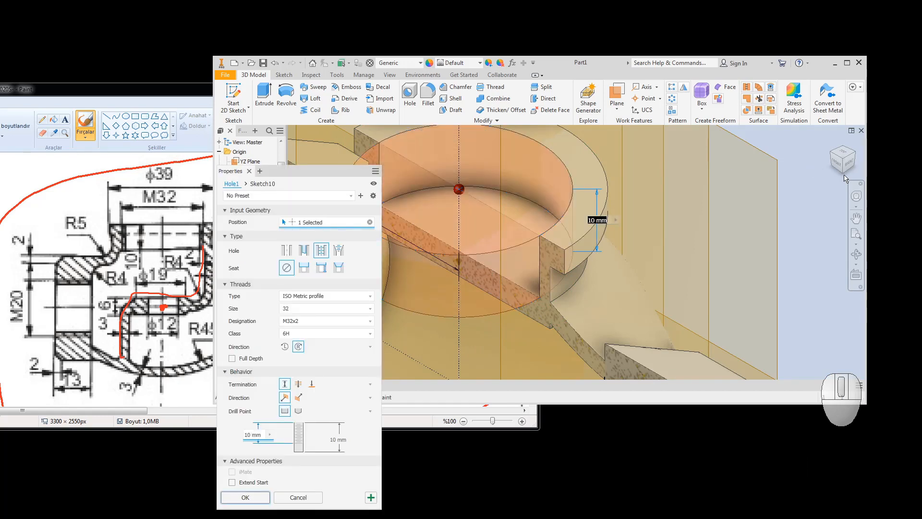
{"action": "left_click", "coordinate": [312, 384]}
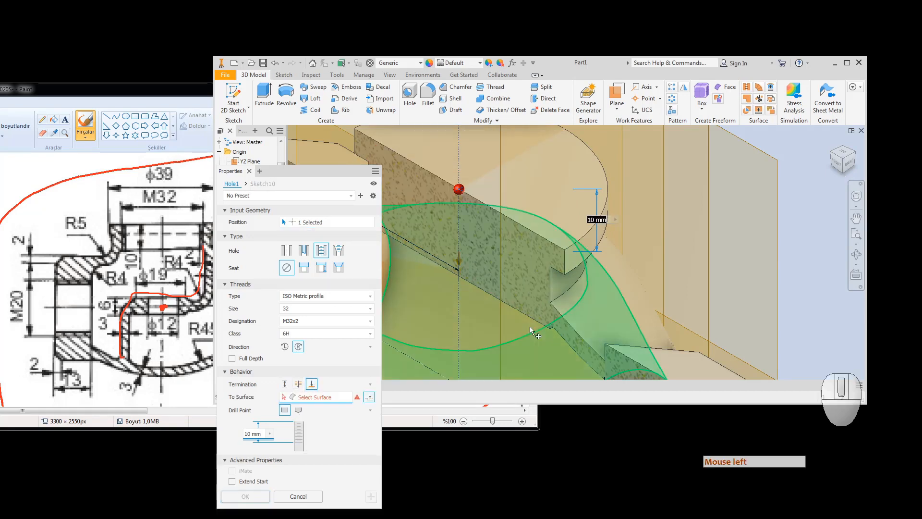
{"action": "left_click", "coordinate": [843, 174]}
{"action": "left_click", "coordinate": [843, 174]}
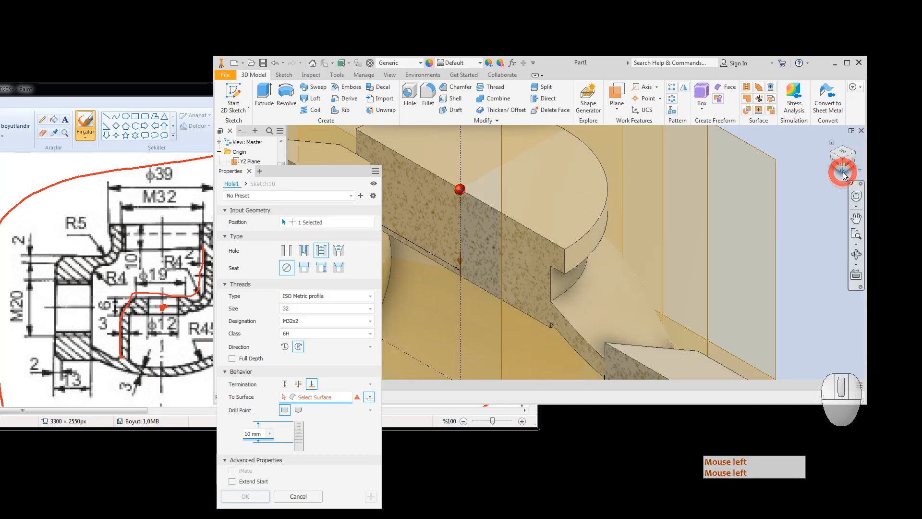
{"action": "scroll", "coordinate": [578, 235], "scroll_direction": "up", "scroll_amount": 5}
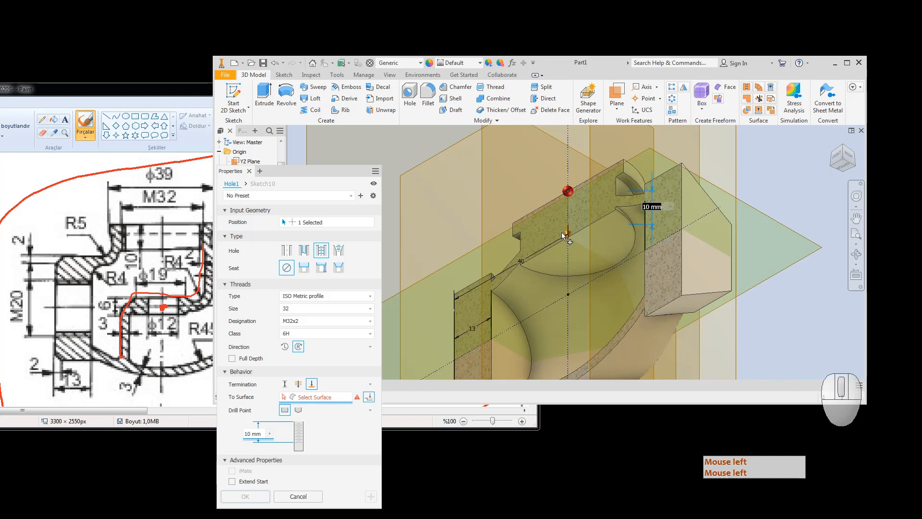
{"action": "left_click", "coordinate": [592, 244]}
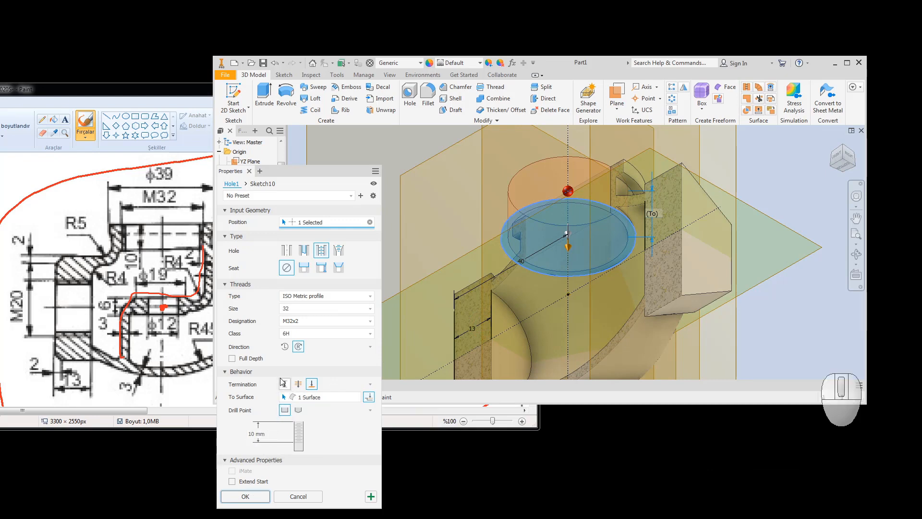
{"action": "left_click", "coordinate": [245, 496]}
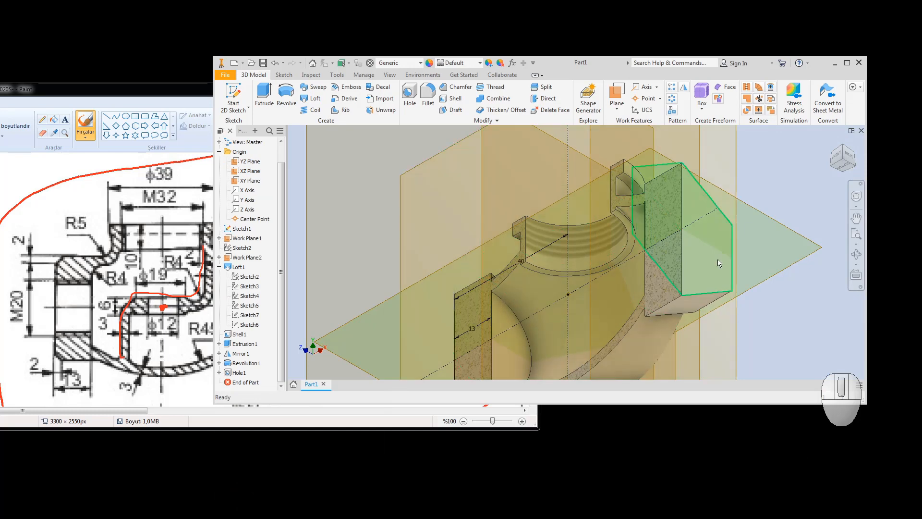
Inspect the threaded neck's section from the front and reopen Sketch9 of Revolution1 for editing.
{"action": "left_click", "coordinate": [837, 161]}
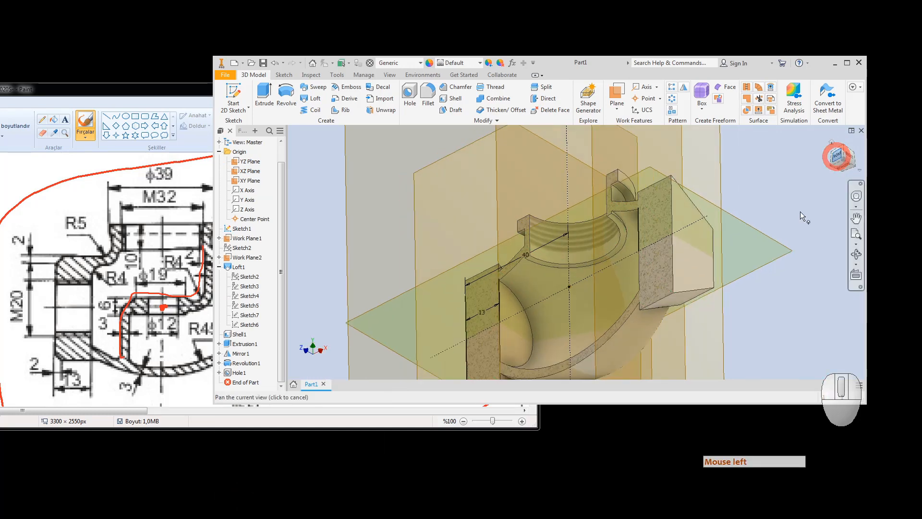
{"action": "scroll", "coordinate": [594, 222], "scroll_direction": "up", "scroll_amount": 5}
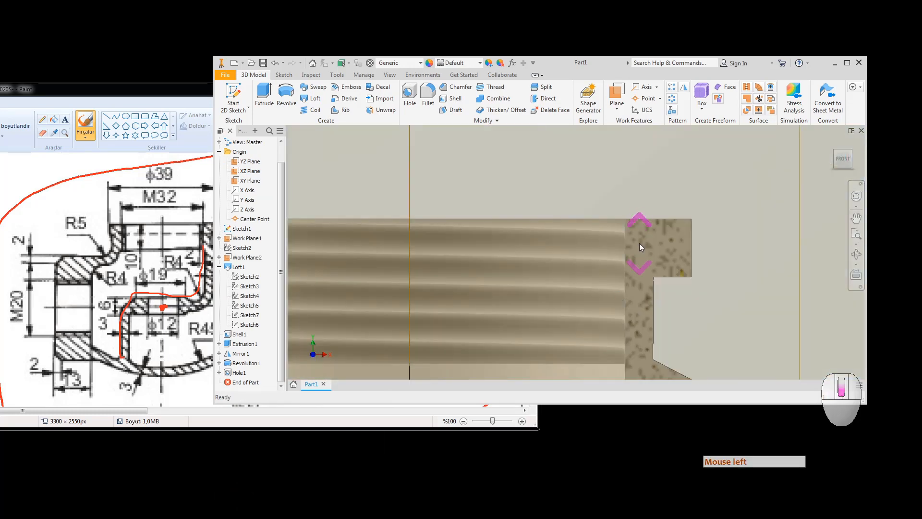
{"action": "scroll", "coordinate": [644, 249], "scroll_direction": "down", "scroll_amount": 3}
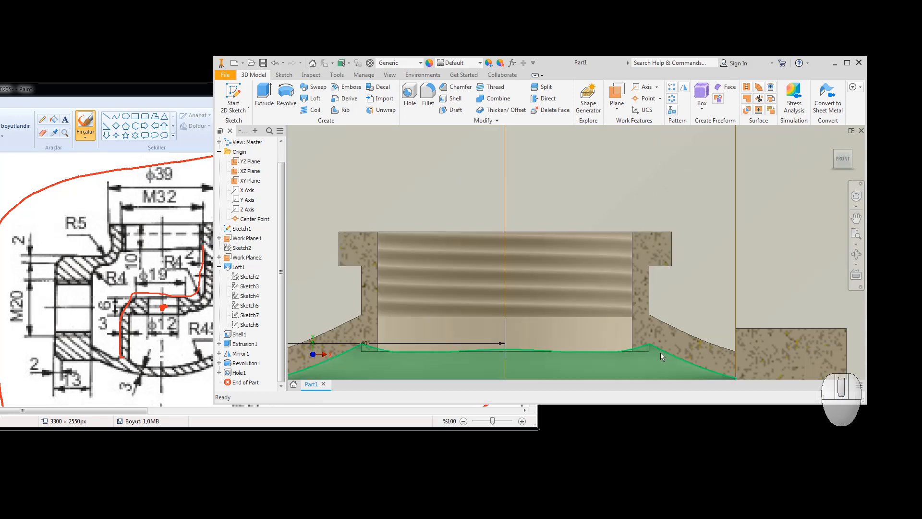
{"action": "left_click", "coordinate": [219, 363]}
{"action": "left_click", "coordinate": [248, 373]}
{"action": "double_click", "coordinate": [248, 373]}
{"action": "scroll", "coordinate": [577, 354], "scroll_direction": "up", "scroll_amount": 5}
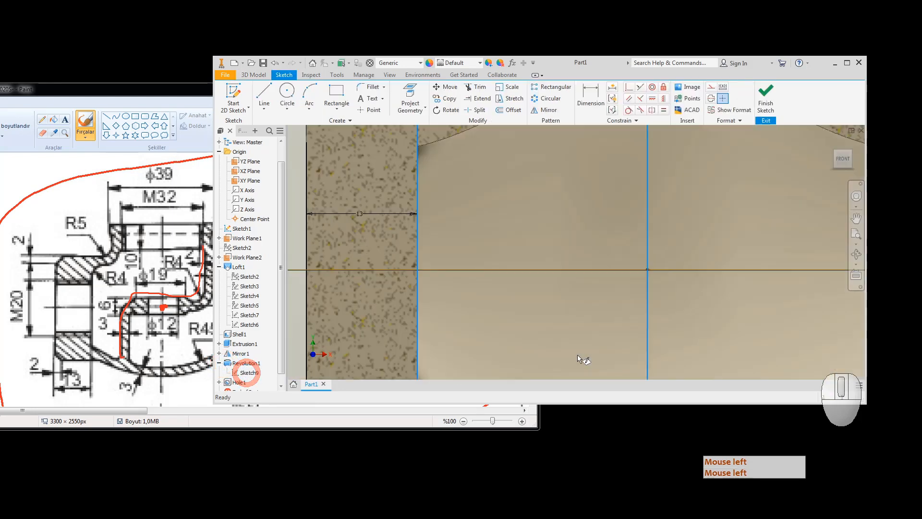
{"action": "scroll", "coordinate": [565, 315], "scroll_direction": "down", "scroll_amount": 5}
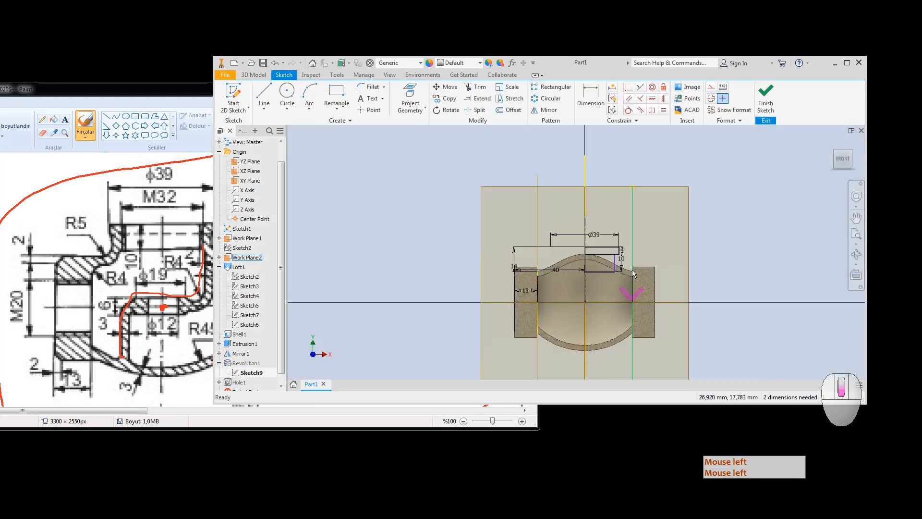
{"action": "scroll", "coordinate": [632, 269], "scroll_direction": "up", "scroll_amount": 5}
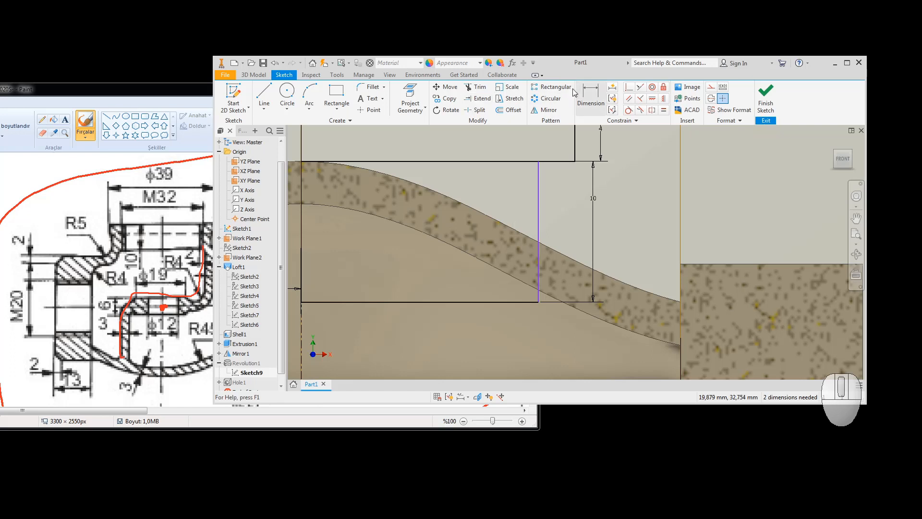
Project the body's inner wall face into Sketch9 with Project Geometry.
{"action": "left_click", "coordinate": [590, 91]}
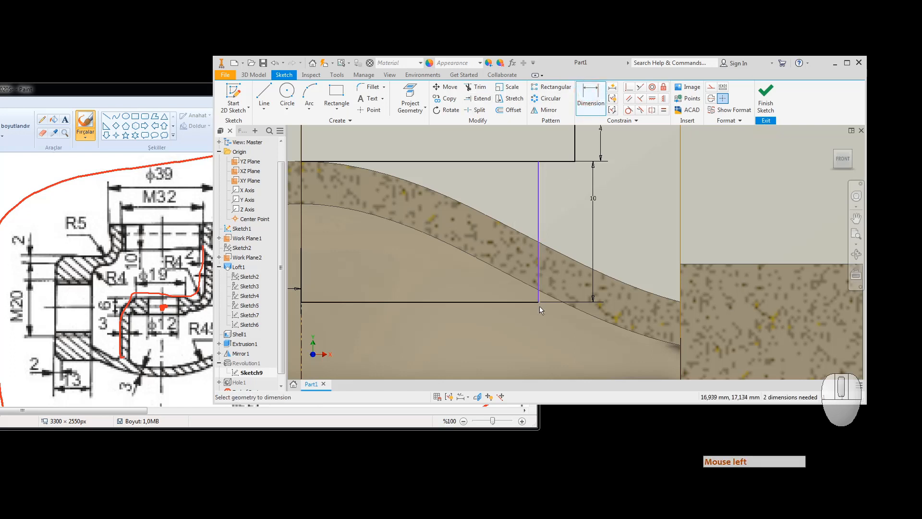
{"action": "left_click", "coordinate": [409, 94]}
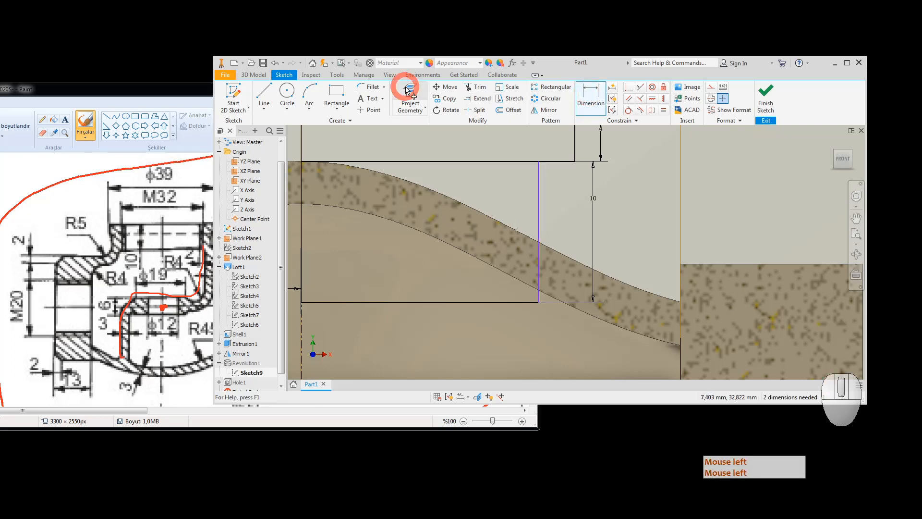
{"action": "left_click", "coordinate": [491, 273]}
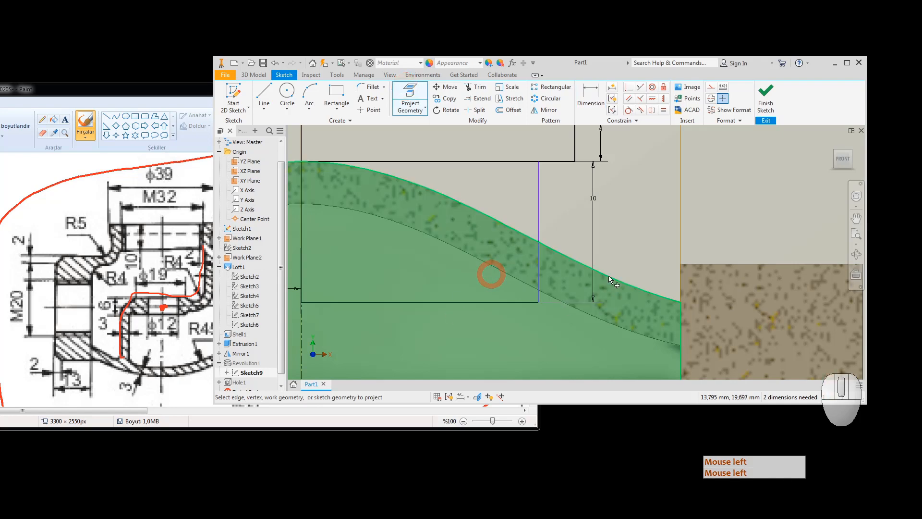
{"action": "scroll", "coordinate": [609, 279], "scroll_direction": "down", "scroll_amount": 3}
{"action": "key", "text": "Escape"}
{"action": "key", "text": "Escape"}
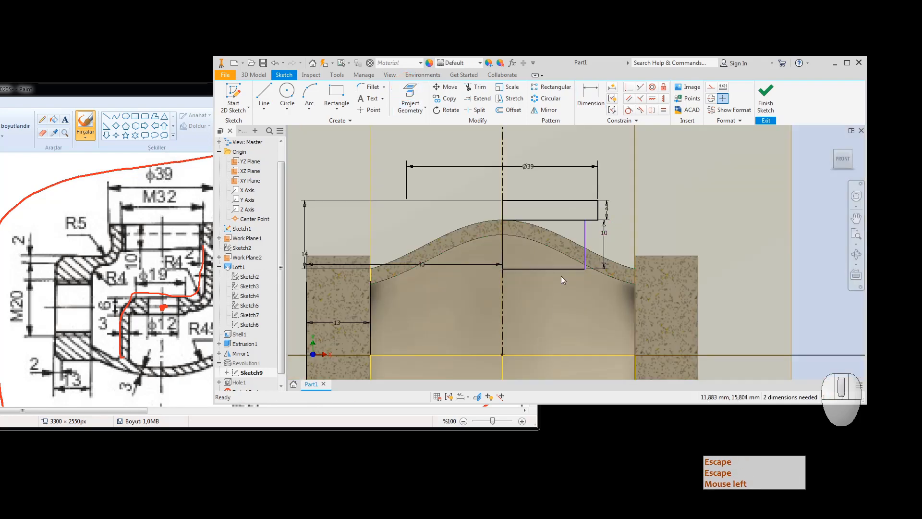
Project the body's cut edges on the sketch plane into Sketch9.
{"action": "left_click", "coordinate": [410, 109]}
{"action": "left_click", "coordinate": [423, 146]}
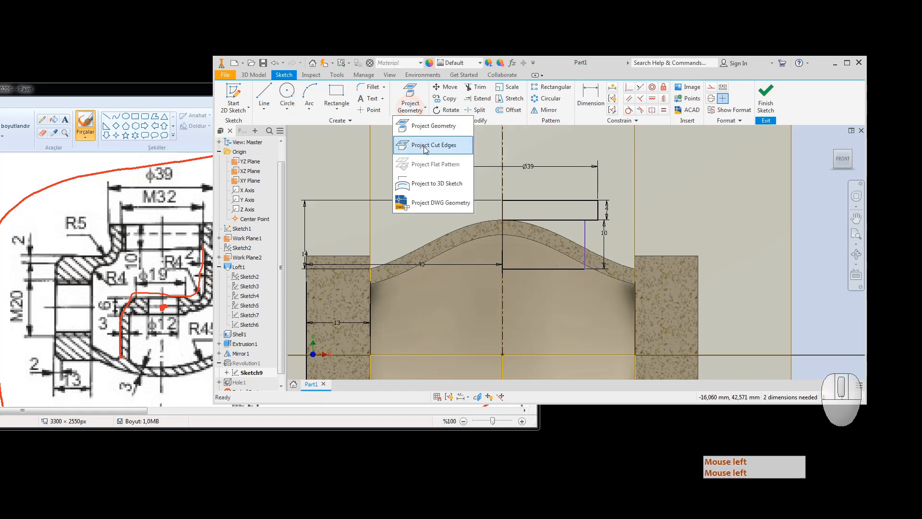
{"action": "key", "text": "Escape"}
{"action": "key", "text": "Escape"}
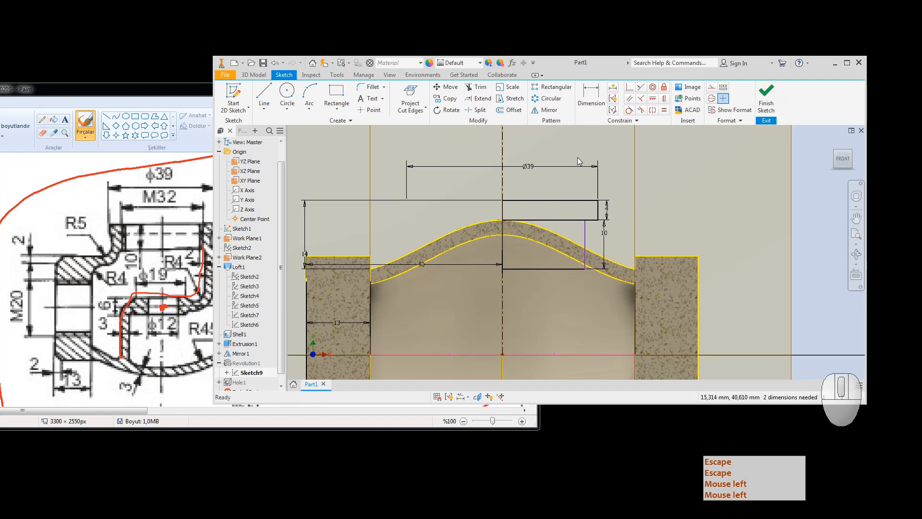
{"action": "left_click", "coordinate": [709, 227]}
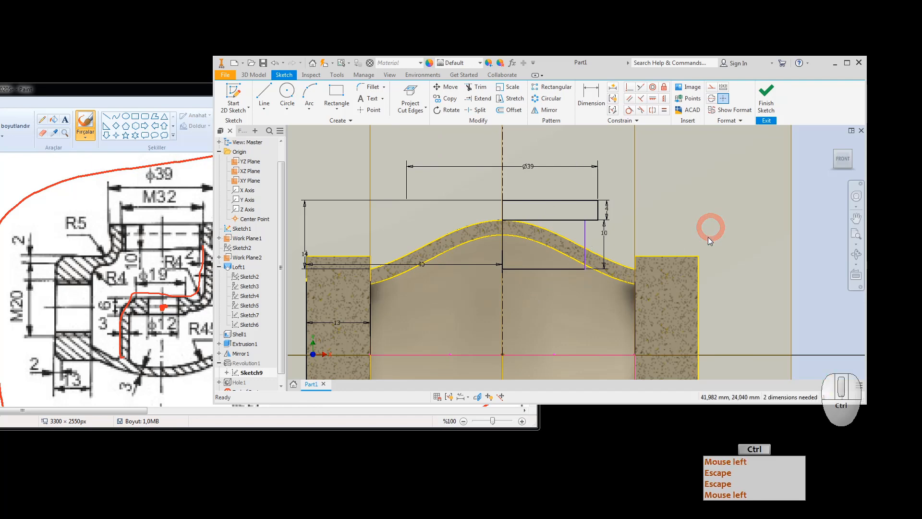
Undo the projected geometry and cut edges in Sketch9, back to before the sketch was reopened.
{"action": "key", "text": "ctrl+z"}
{"action": "key", "text": "ctrl+z"}
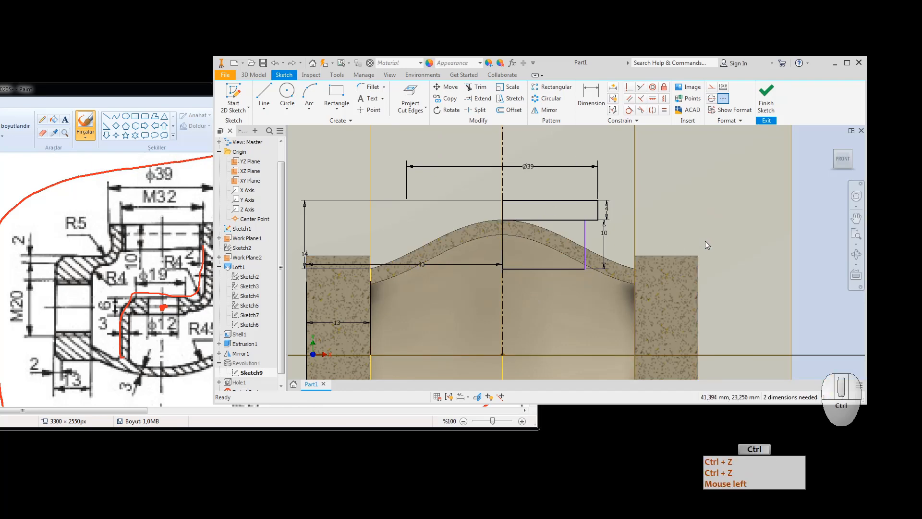
{"action": "key", "text": "ctrl+z"}
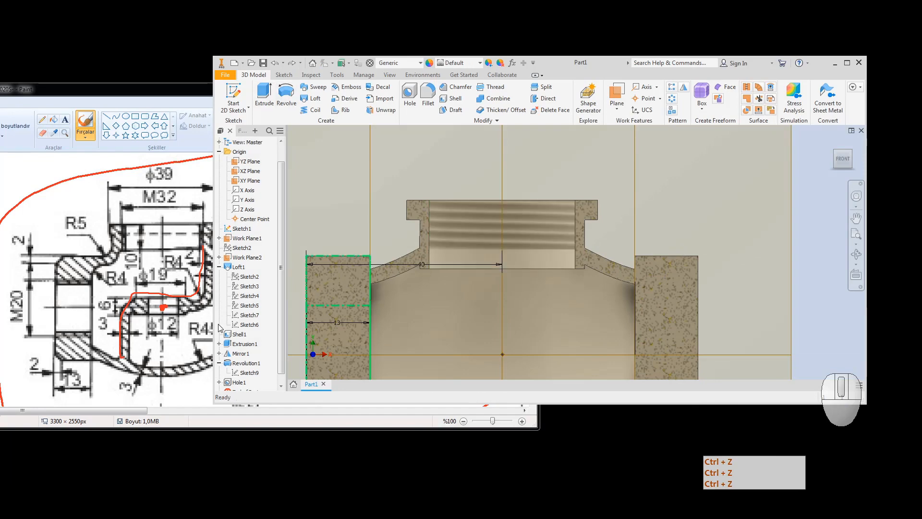
Reopen Sketch9 of Revolution1 and project the body's cut edges onto its plane.
{"action": "double_click", "coordinate": [249, 372]}
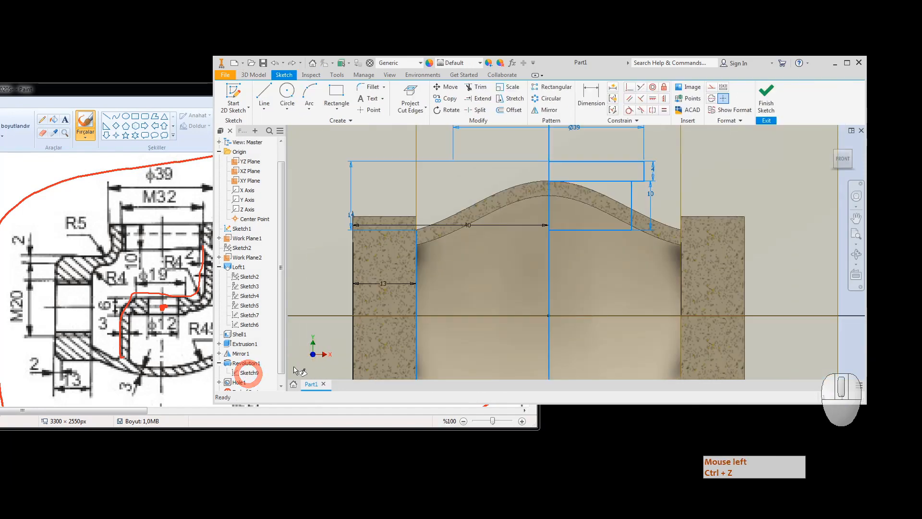
{"action": "middle_click_drag", "start_coordinate": [663, 227], "coordinate": [528, 290]}
{"action": "left_click", "coordinate": [411, 100]}
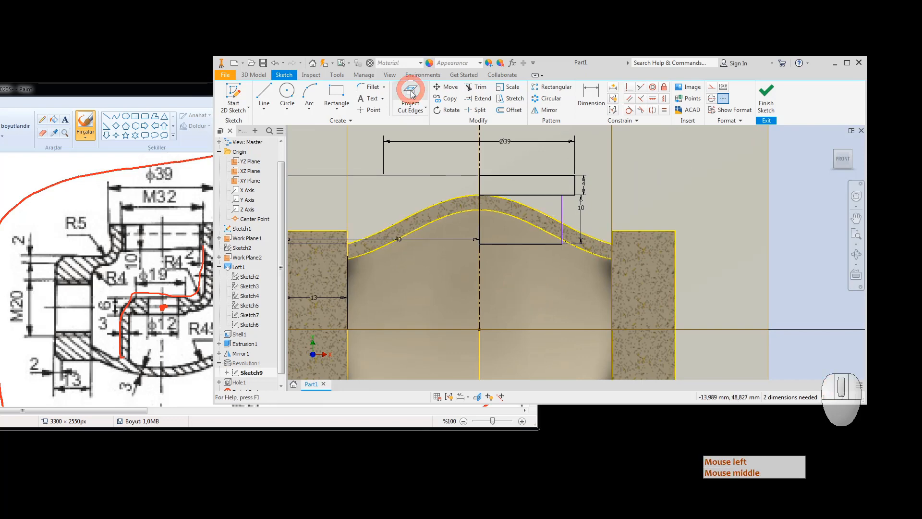
Make the outer lower corner of the neck profile coincident with the projected inner wall curve, and finish Sketch9.
{"action": "left_click", "coordinate": [629, 87]}
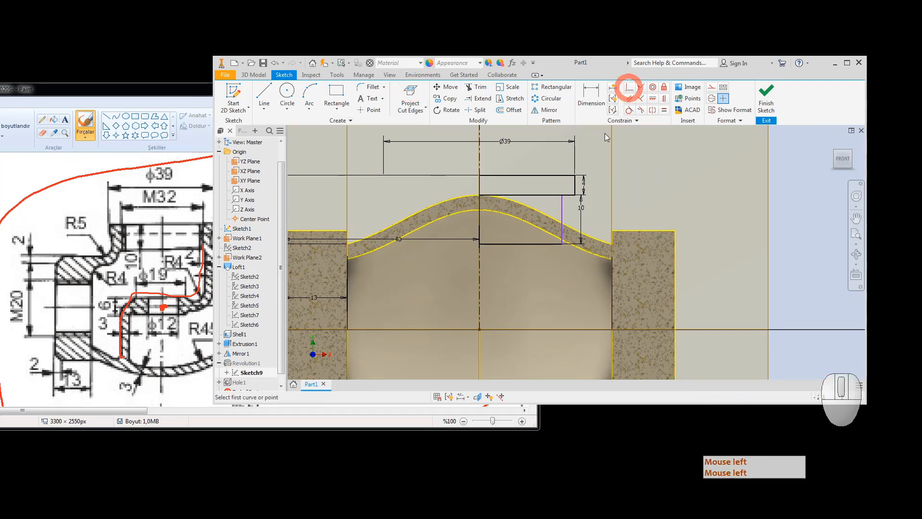
{"action": "scroll", "coordinate": [558, 248], "scroll_direction": "down", "scroll_amount": 3}
{"action": "left_click", "coordinate": [563, 239]}
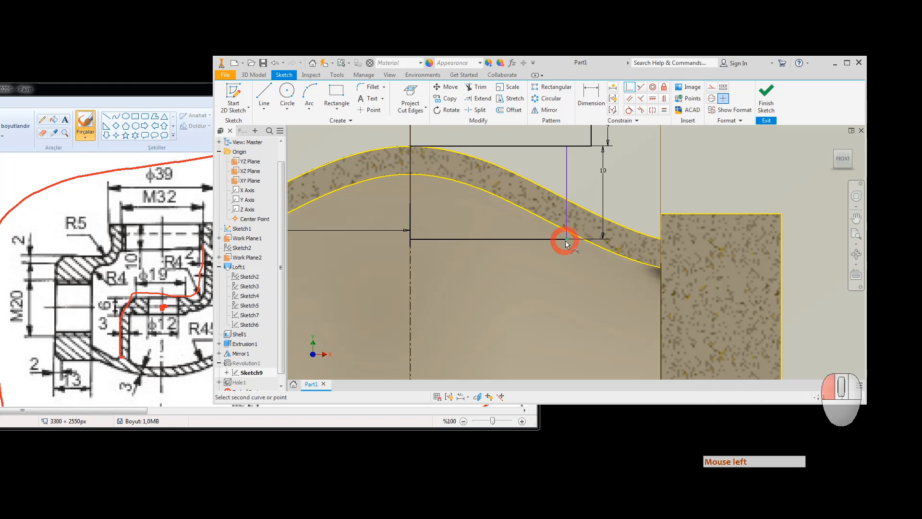
{"action": "left_click", "coordinate": [559, 227]}
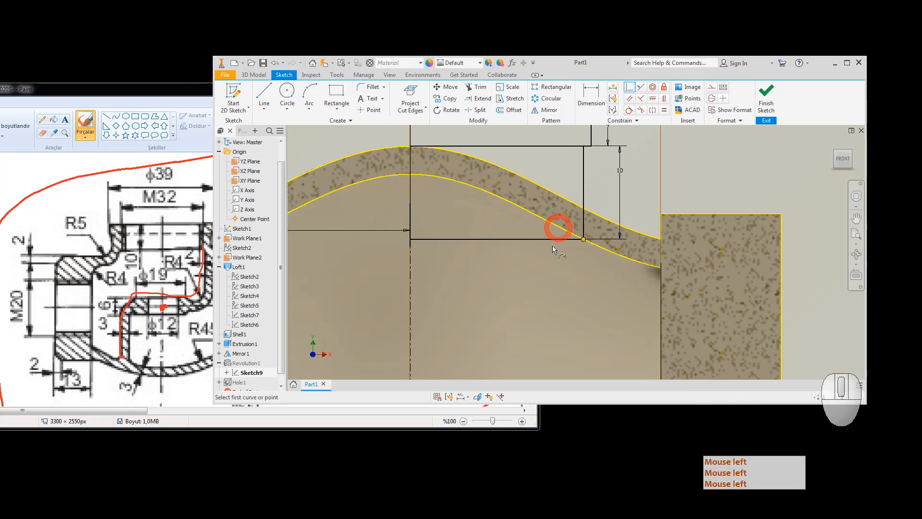
{"action": "scroll", "coordinate": [587, 246], "scroll_direction": "up", "scroll_amount": 4}
{"action": "key", "text": "Escape"}
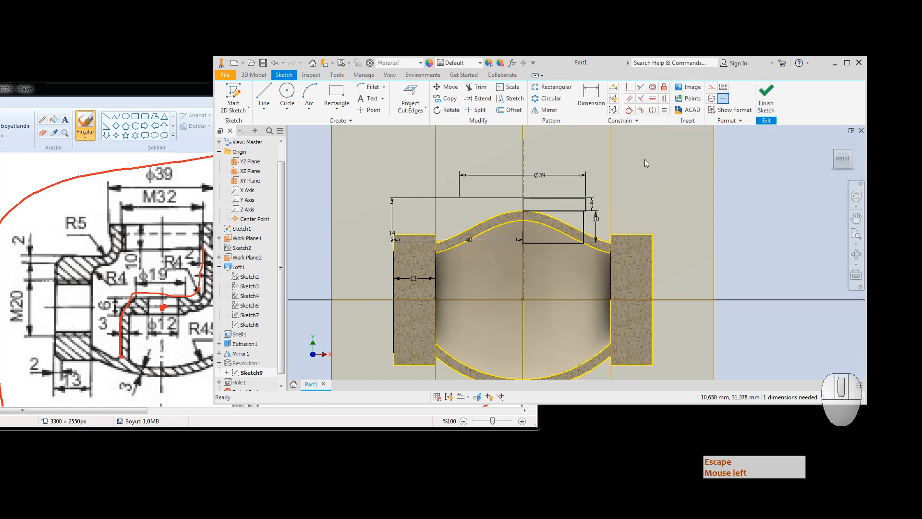
{"action": "left_click", "coordinate": [766, 96]}
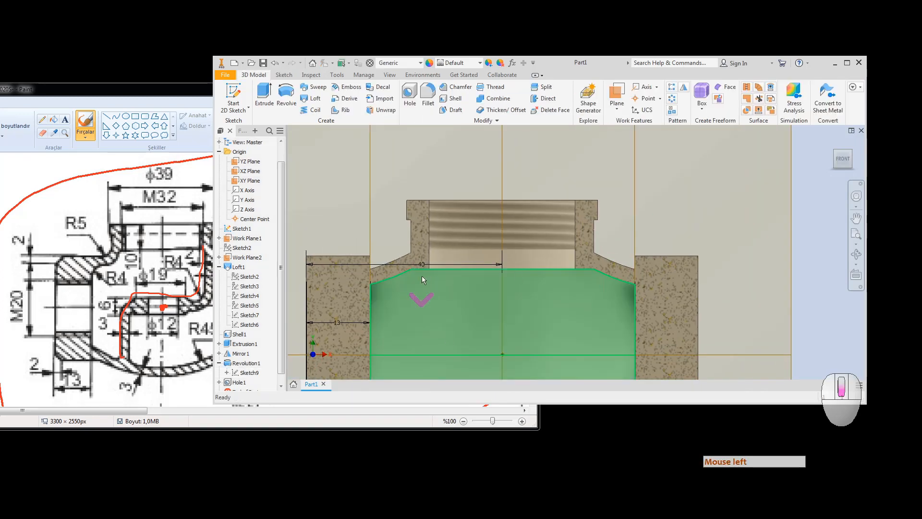
Examine the front section where the neck's lower end meets the body's inner wall.
{"action": "scroll", "coordinate": [422, 276], "scroll_direction": "up", "scroll_amount": 3}
{"action": "scroll", "coordinate": [419, 308], "scroll_direction": "up", "scroll_amount": 2}
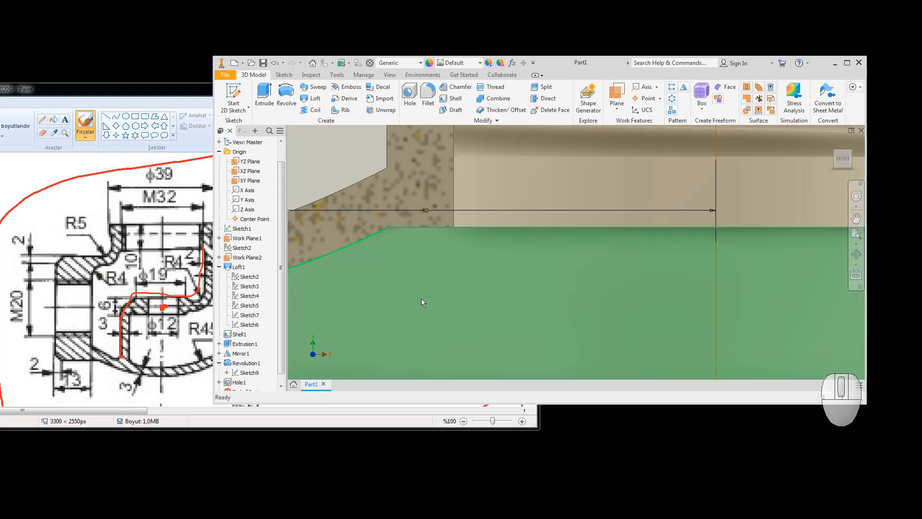
{"action": "scroll", "coordinate": [422, 298], "scroll_direction": "down", "scroll_amount": 4}
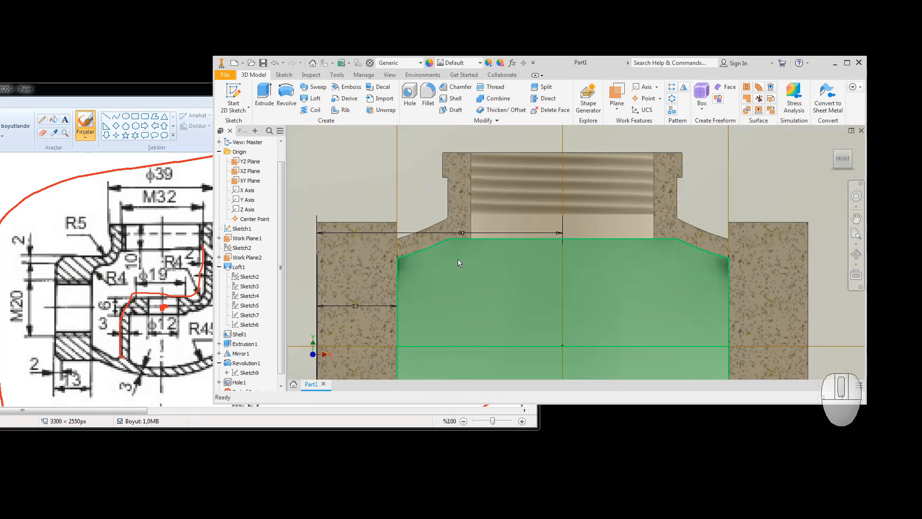
{"action": "scroll", "coordinate": [667, 239], "scroll_direction": "down", "scroll_amount": 3}
{"action": "middle_click_drag", "start_coordinate": [653, 247], "coordinate": [560, 277]}
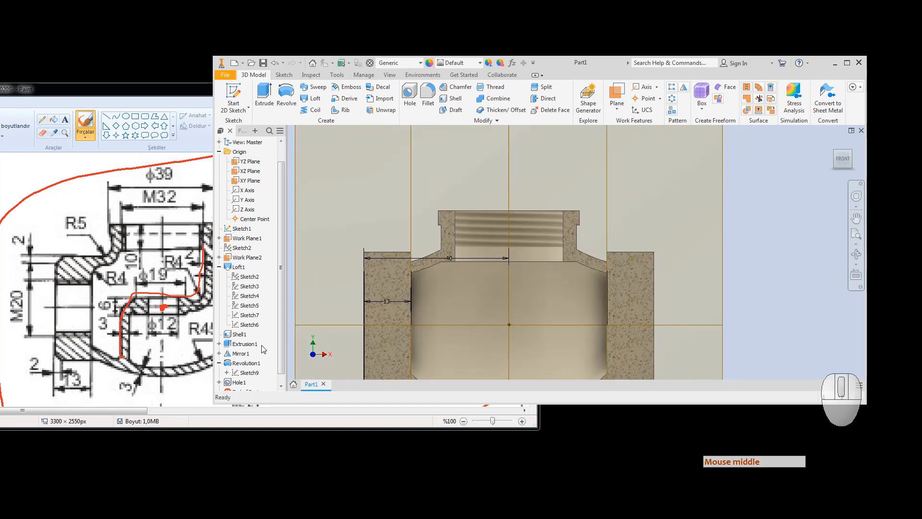
{"action": "scroll", "coordinate": [265, 350], "scroll_direction": "down", "scroll_amount": 1}
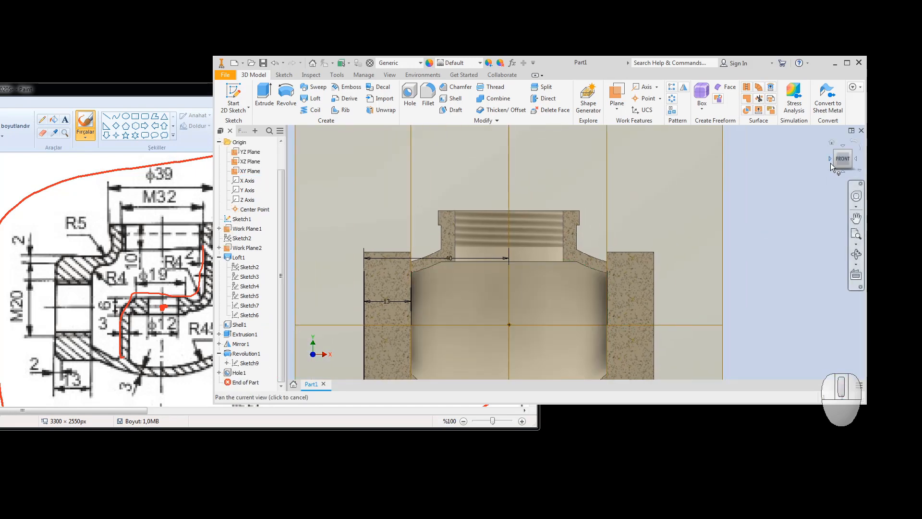
Start a new 2D sketch on the XY plane with the body section in front view.
{"action": "left_click", "coordinate": [842, 160]}
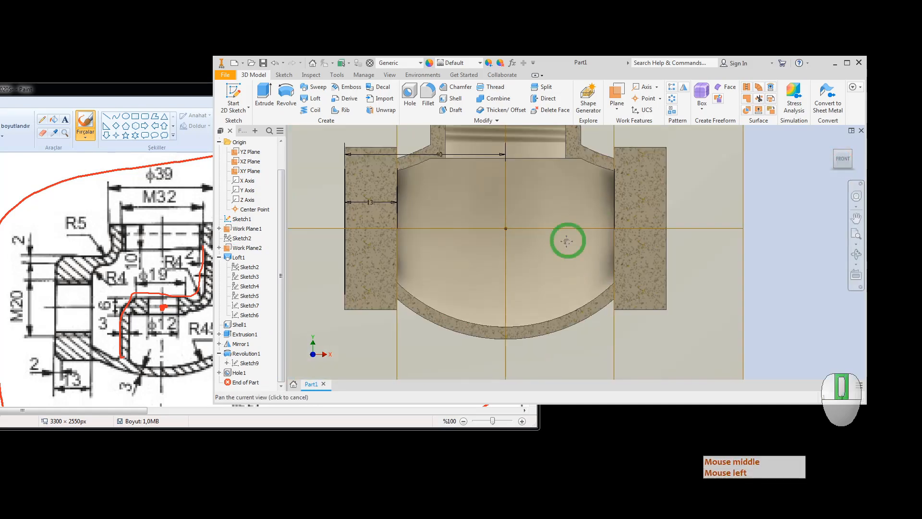
{"action": "middle_click_drag", "start_coordinate": [566, 239], "coordinate": [669, 288]}
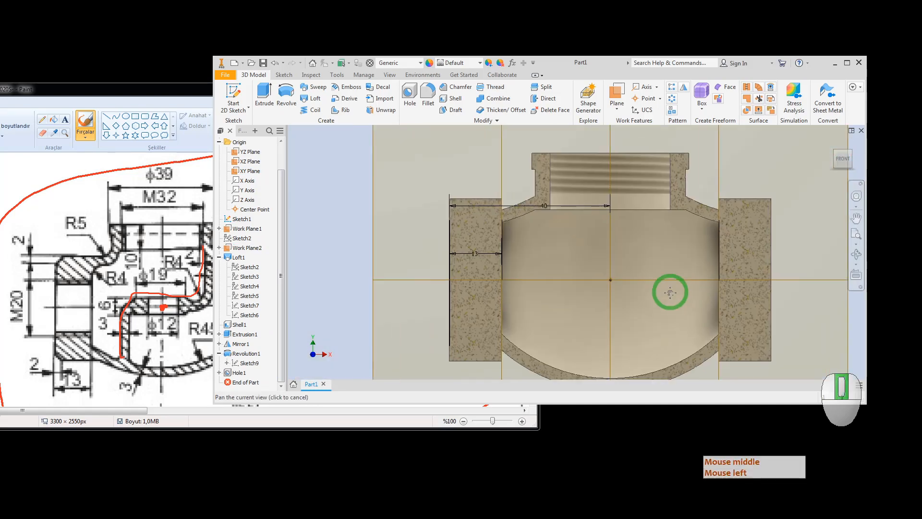
{"action": "left_click", "coordinate": [234, 86]}
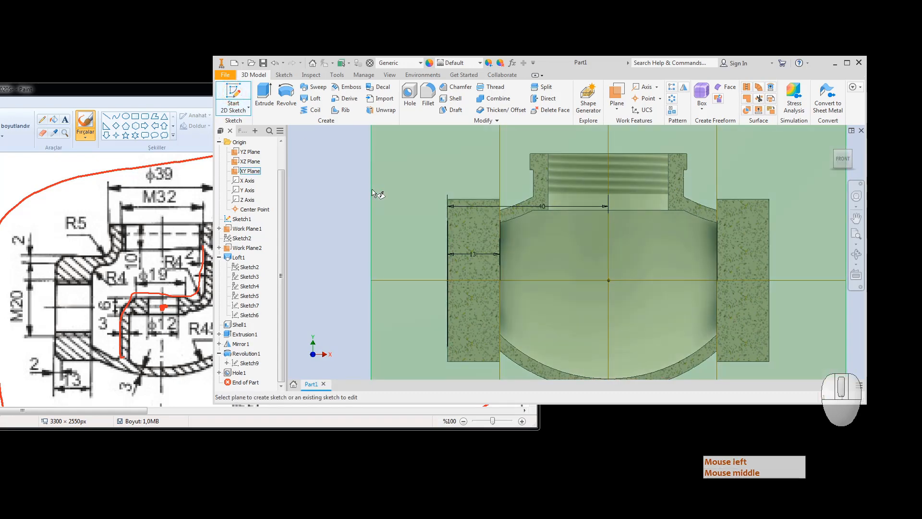
{"action": "left_click", "coordinate": [372, 192]}
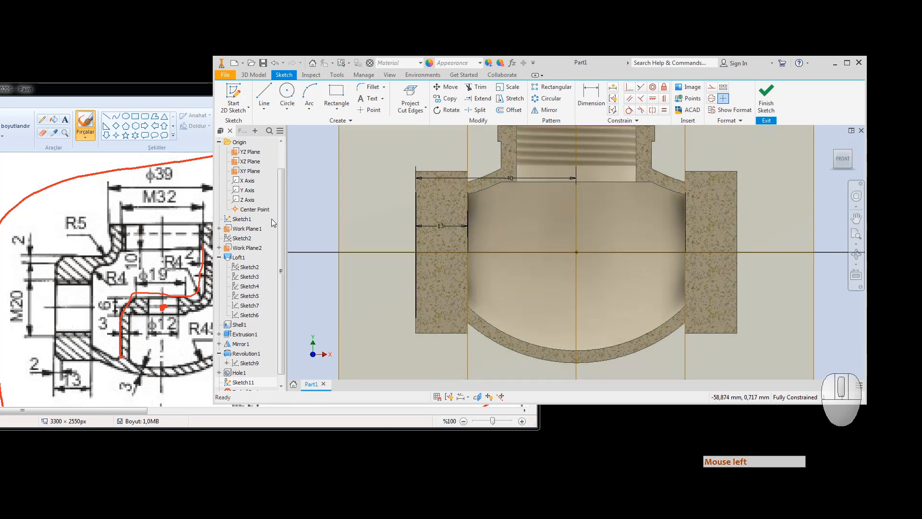
Switch to the Paint drawing, trace the internal partition wall in red on the section view and circle its 6 dimension.
{"action": "left_click", "coordinate": [119, 86]}
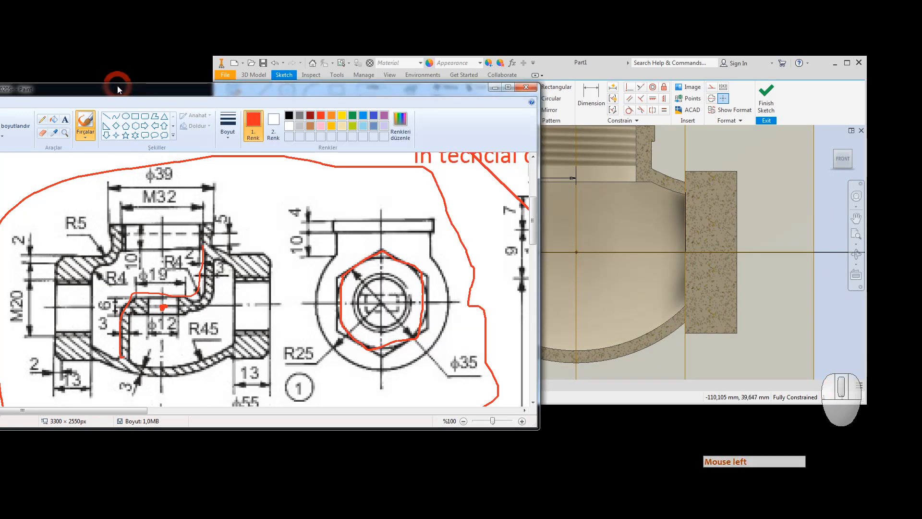
{"action": "left_click_drag", "start_coordinate": [117, 85], "coordinate": [102, 78]}
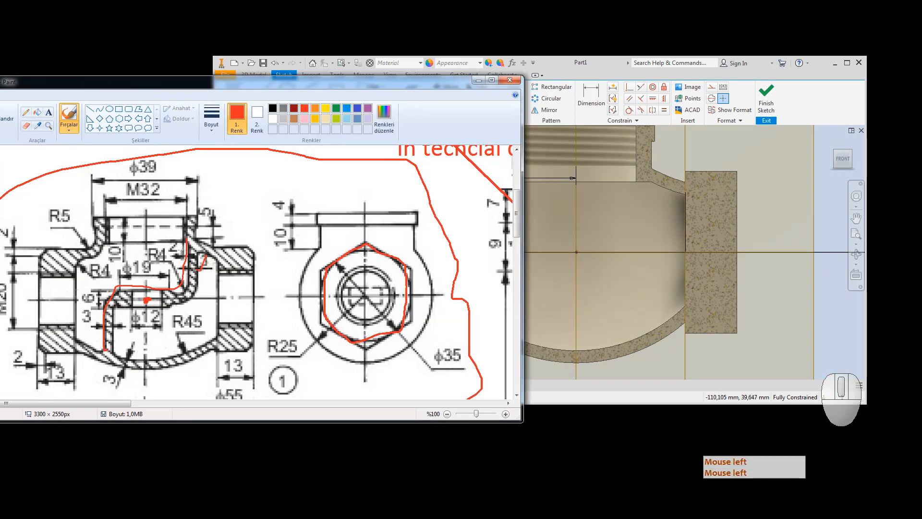
{"action": "mouse_move", "coordinate": [186, 241]}
{"action": "left_mouse_down"}
{"action": "mouse_move", "coordinate": [190, 263]}
{"action": "mouse_move", "coordinate": [99, 325]}
{"action": "mouse_move", "coordinate": [102, 357]}
{"action": "left_mouse_up"}
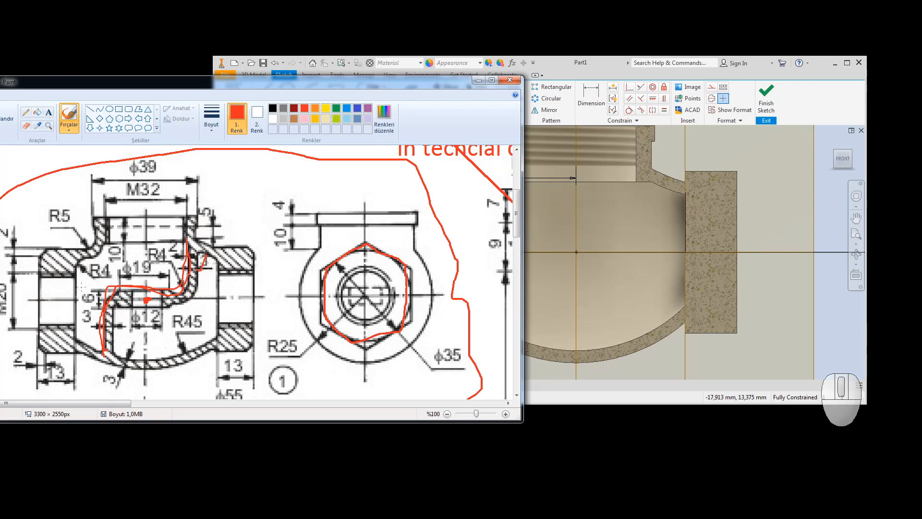
{"action": "mouse_move", "coordinate": [91, 285]}
{"action": "left_mouse_down"}
{"action": "mouse_move", "coordinate": [96, 307]}
{"action": "mouse_move", "coordinate": [86, 295]}
{"action": "mouse_move", "coordinate": [95, 299]}
{"action": "left_mouse_up"}
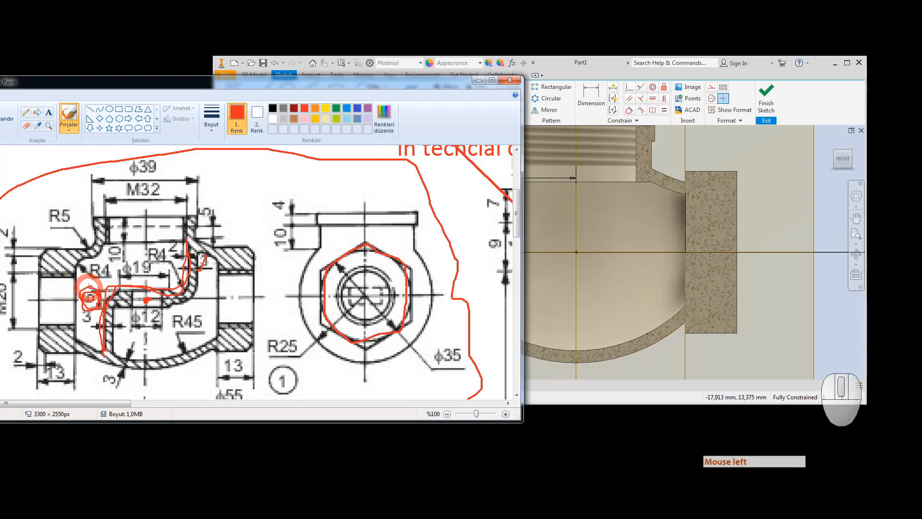
Return to Inventor, exit the sketch and save the part as Part1-Valve Body in the Stop Down Valve folder, replacing the existing file.
{"action": "left_click", "coordinate": [600, 61]}
{"action": "left_click", "coordinate": [262, 63]}
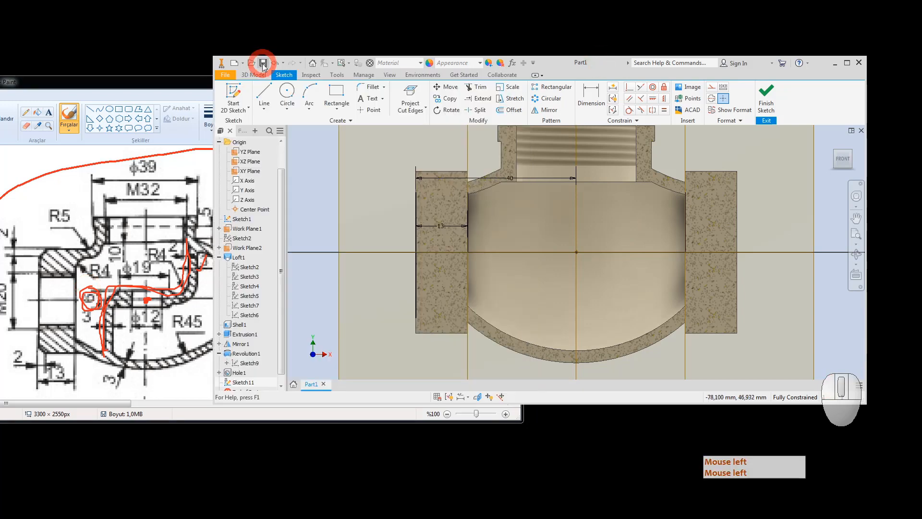
{"action": "left_click", "coordinate": [467, 259]}
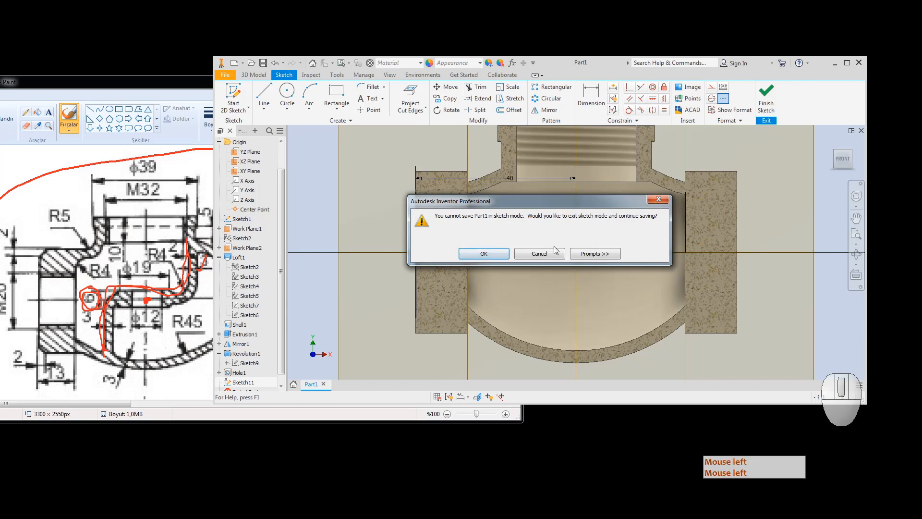
{"action": "left_click", "coordinate": [483, 258]}
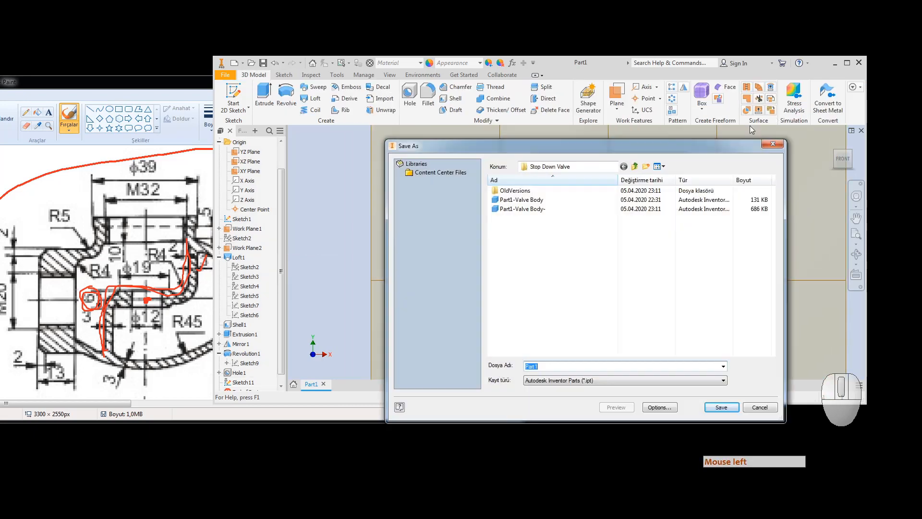
{"action": "left_click", "coordinate": [525, 200]}
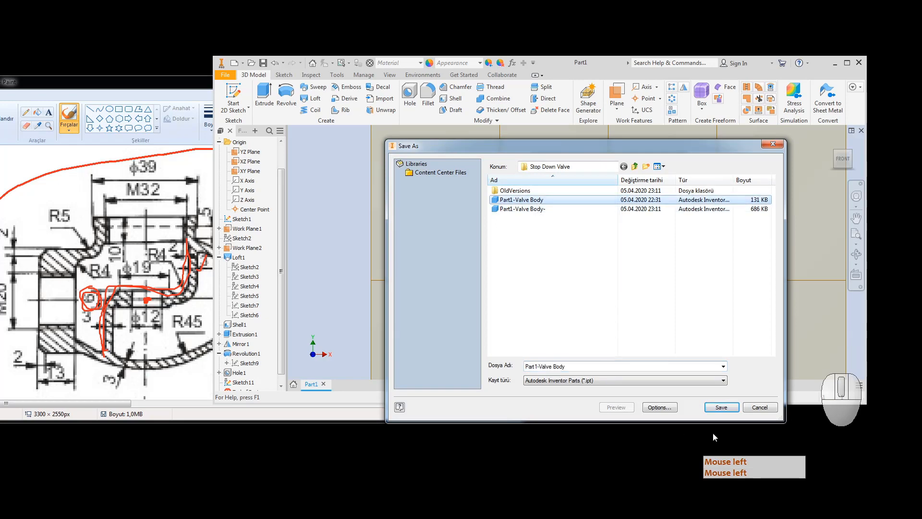
{"action": "left_click", "coordinate": [721, 408]}
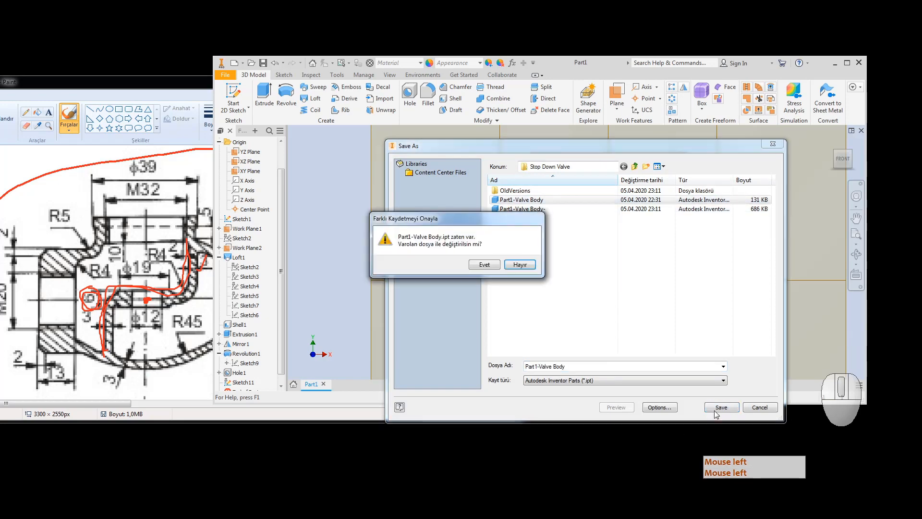
{"action": "left_click", "coordinate": [484, 265]}
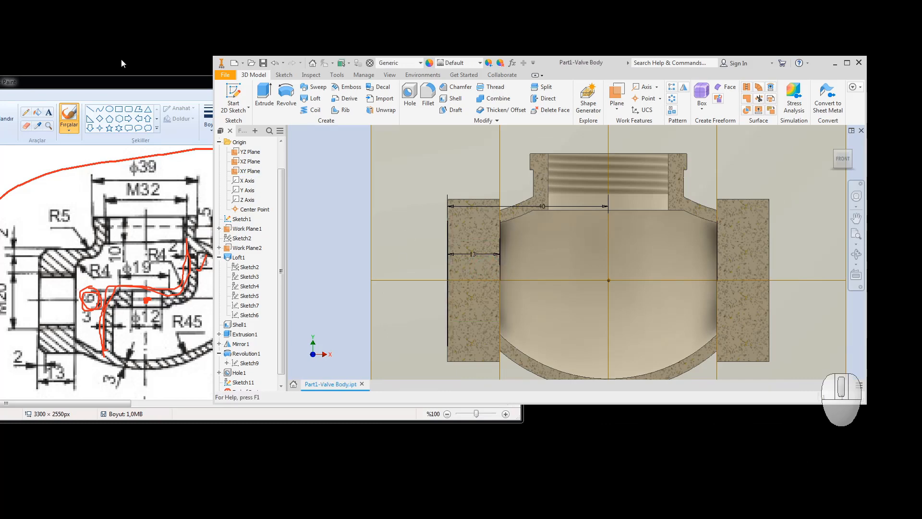
Start saving the part again, cancel it, and try to create a new design view representation.
{"action": "left_click", "coordinate": [263, 64]}
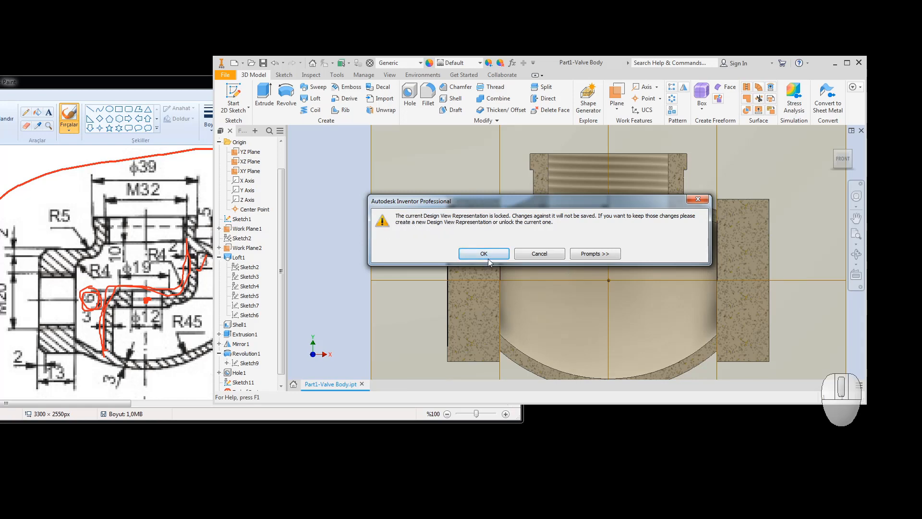
{"action": "left_click", "coordinate": [534, 257]}
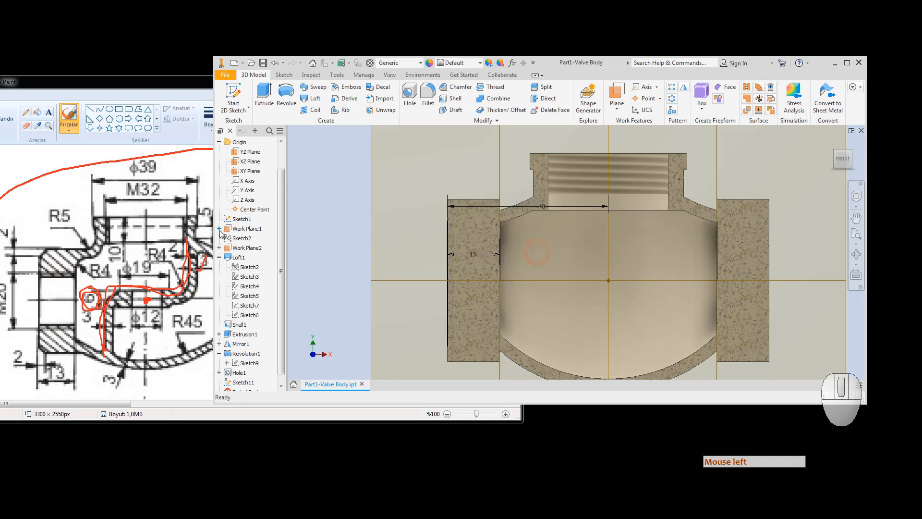
{"action": "left_click", "coordinate": [219, 142]}
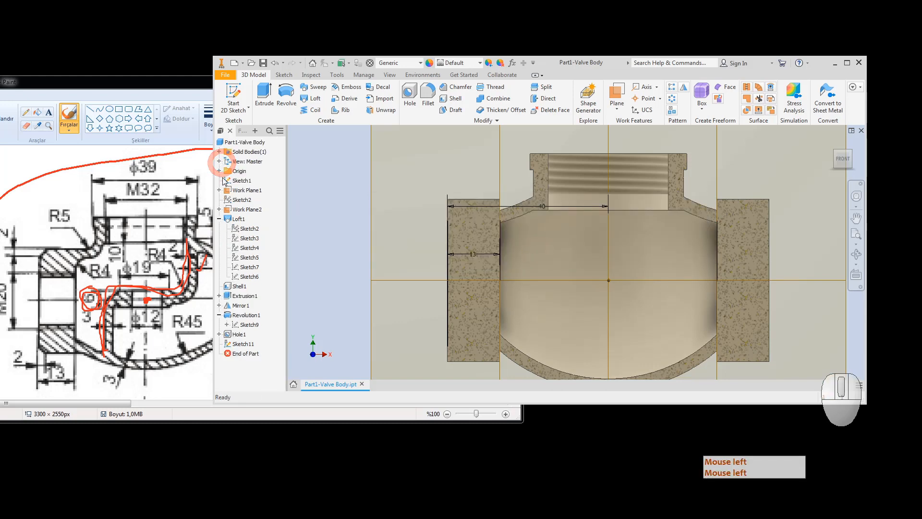
{"action": "left_click", "coordinate": [219, 162]}
{"action": "right_click", "coordinate": [240, 162]}
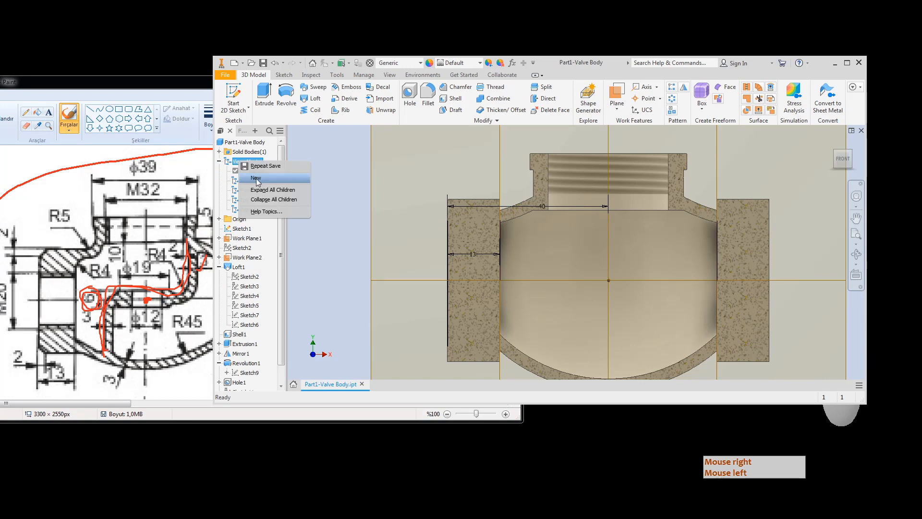
{"action": "left_click", "coordinate": [227, 162]}
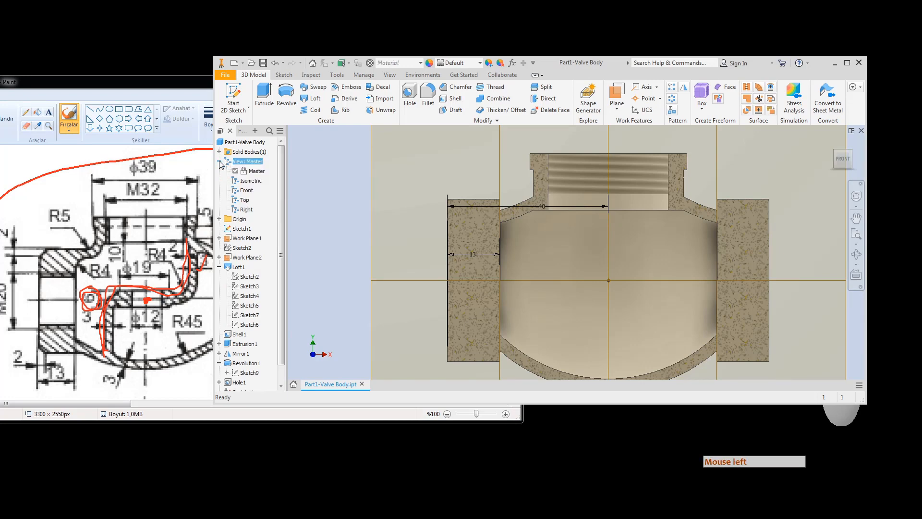
{"action": "left_click", "coordinate": [226, 162]}
{"action": "left_click", "coordinate": [222, 163]}
{"action": "left_click", "coordinate": [220, 162]}
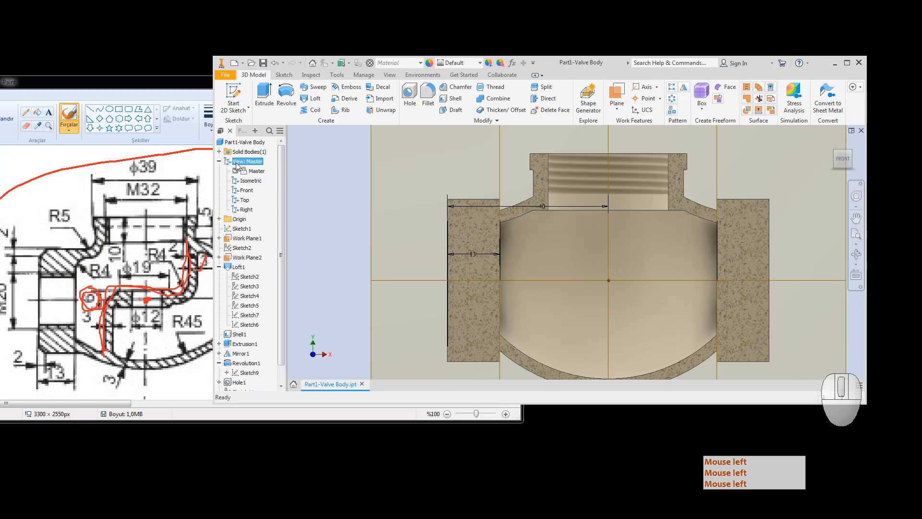
{"action": "right_click", "coordinate": [244, 164]}
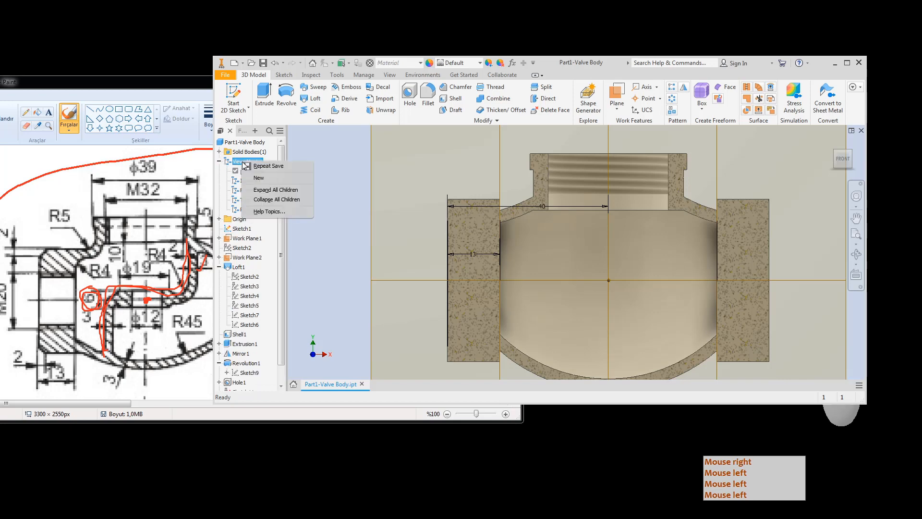
{"action": "left_click", "coordinate": [268, 179]}
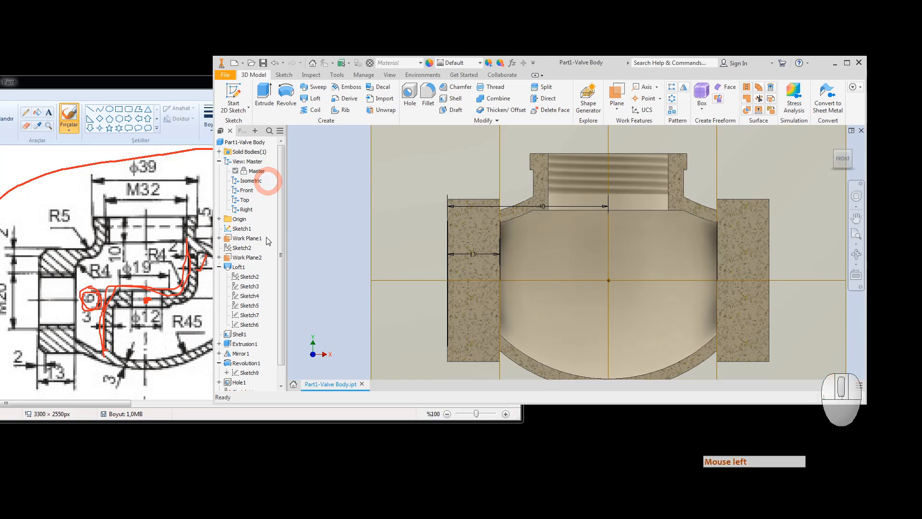
Rename the new design view representation as Section.
{"action": "left_click", "coordinate": [259, 220]}
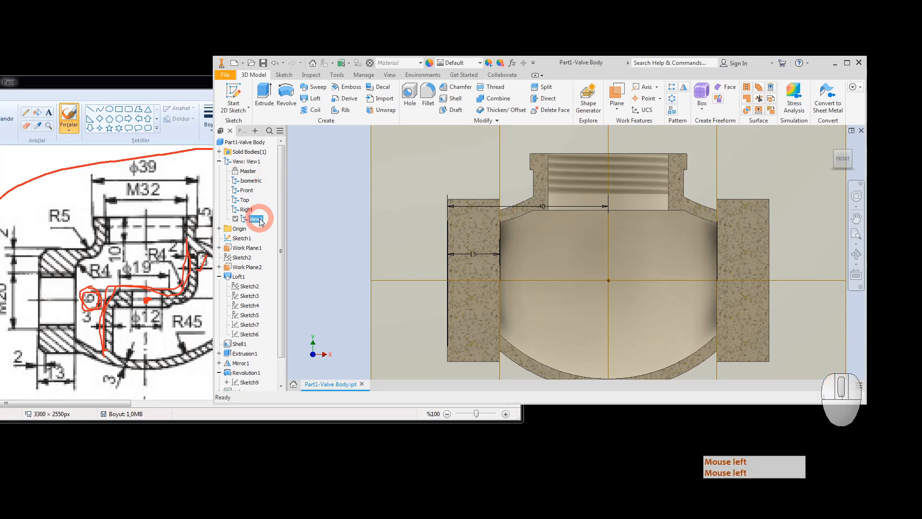
{"action": "left_click", "coordinate": [256, 219]}
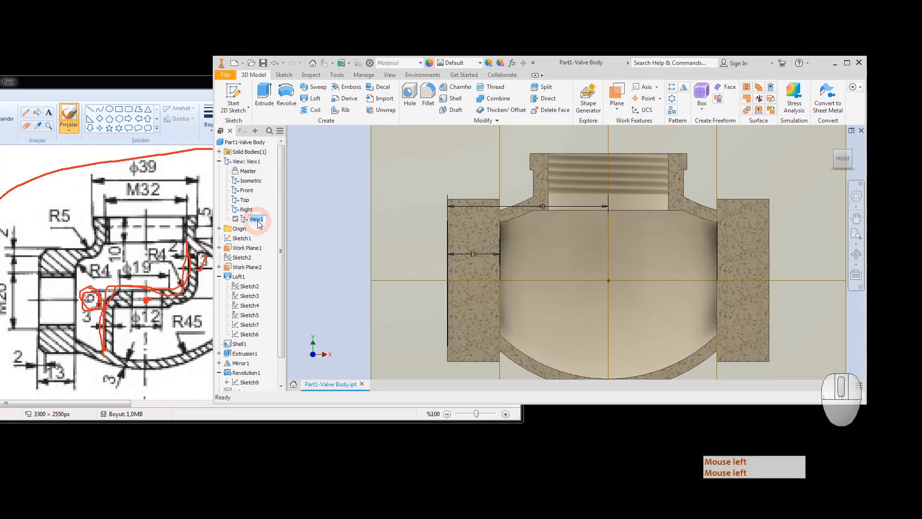
{"action": "type", "text": "Section"}
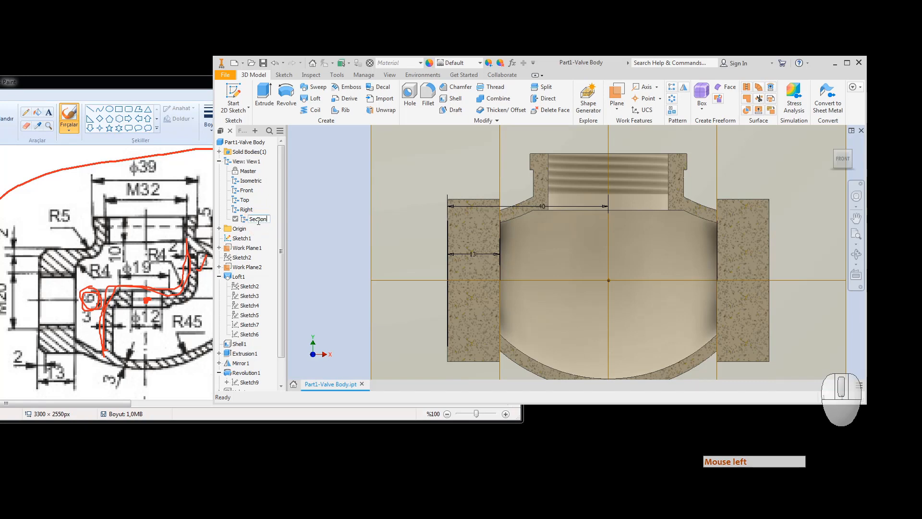
{"action": "key", "text": "Return"}
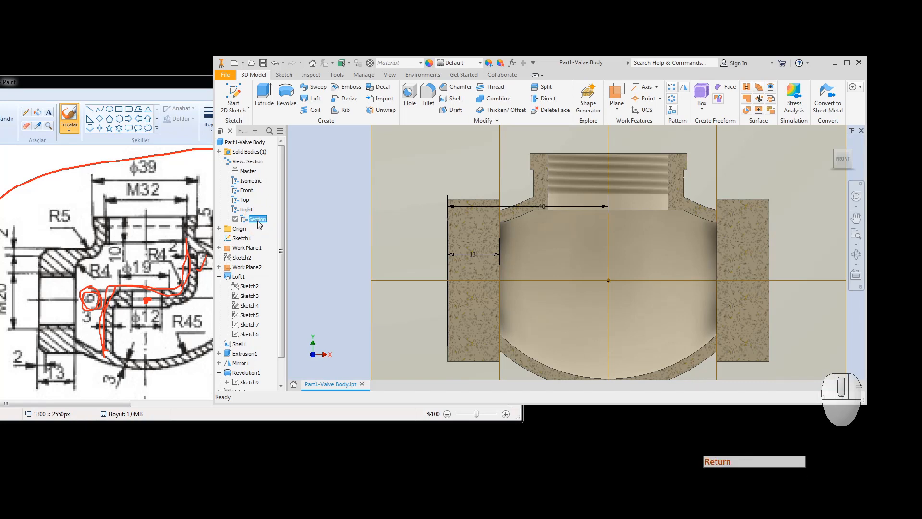
Switch to the Master view representation and back to Section, and save the part.
{"action": "double_click", "coordinate": [247, 172]}
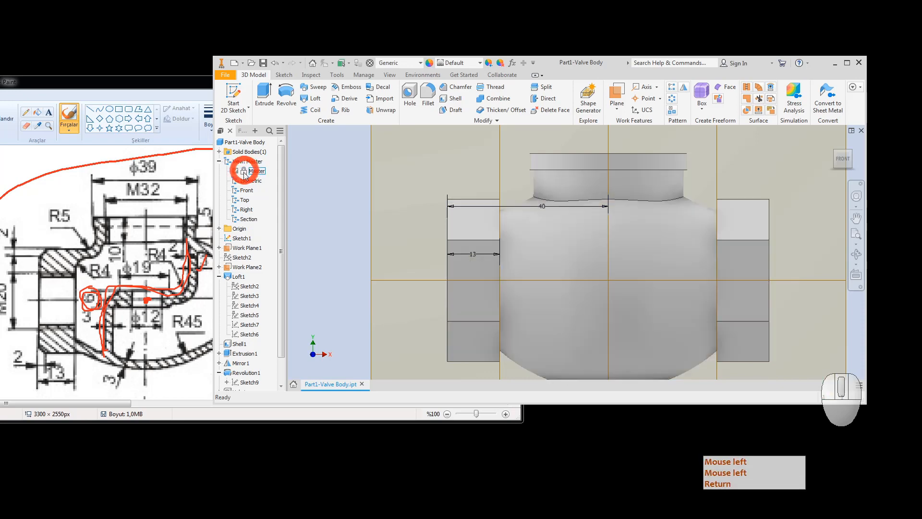
{"action": "double_click", "coordinate": [248, 218]}
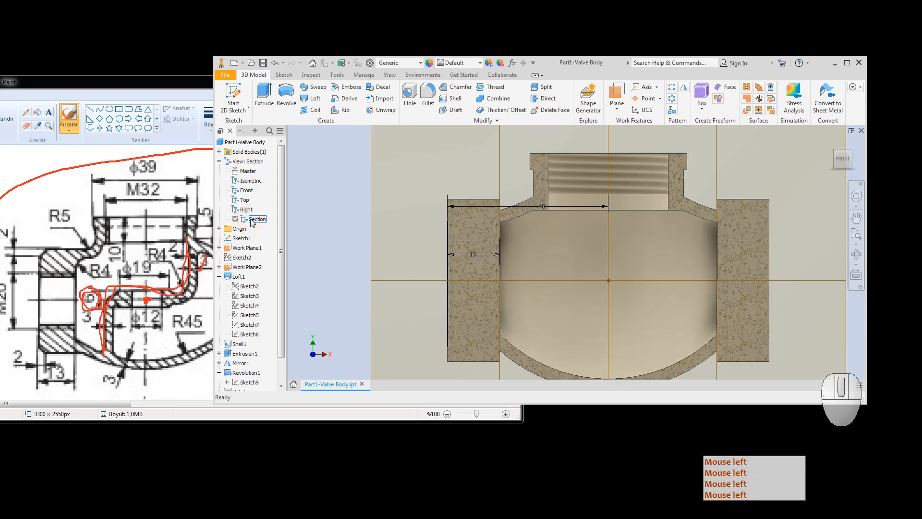
{"action": "scroll", "coordinate": [437, 218], "scroll_direction": "down", "scroll_amount": 3}
{"action": "middle_click_drag", "start_coordinate": [437, 218], "coordinate": [399, 201]}
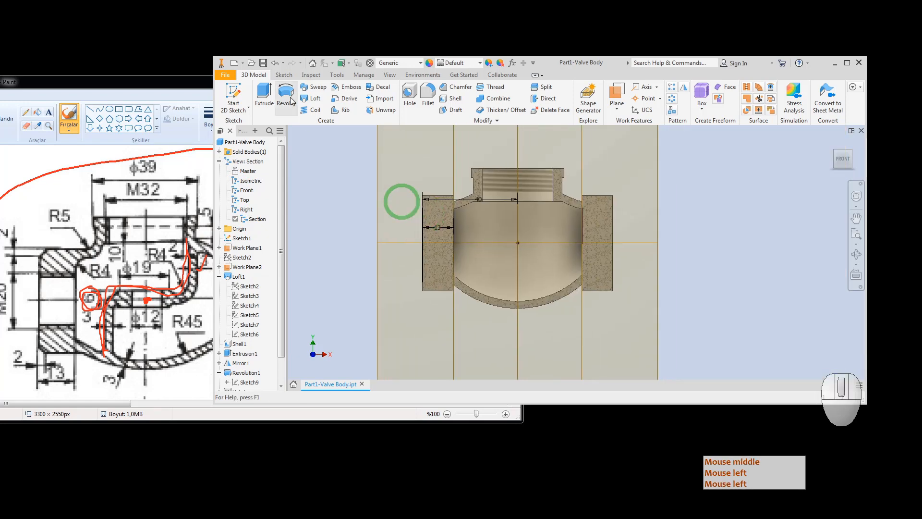
{"action": "left_click", "coordinate": [263, 64]}
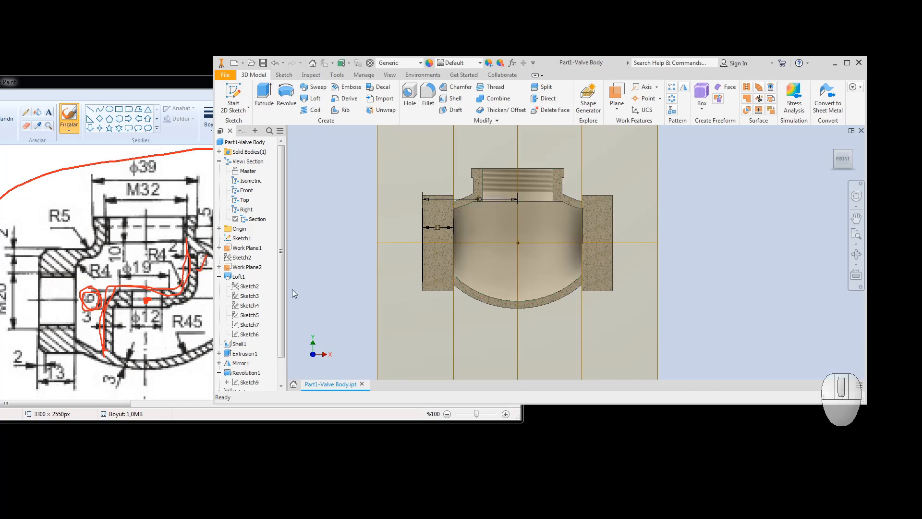
Collapse the loft's sketches in the model tree and reopen Sketch11 for editing.
{"action": "left_click_drag", "start_coordinate": [281, 328], "coordinate": [282, 355]}
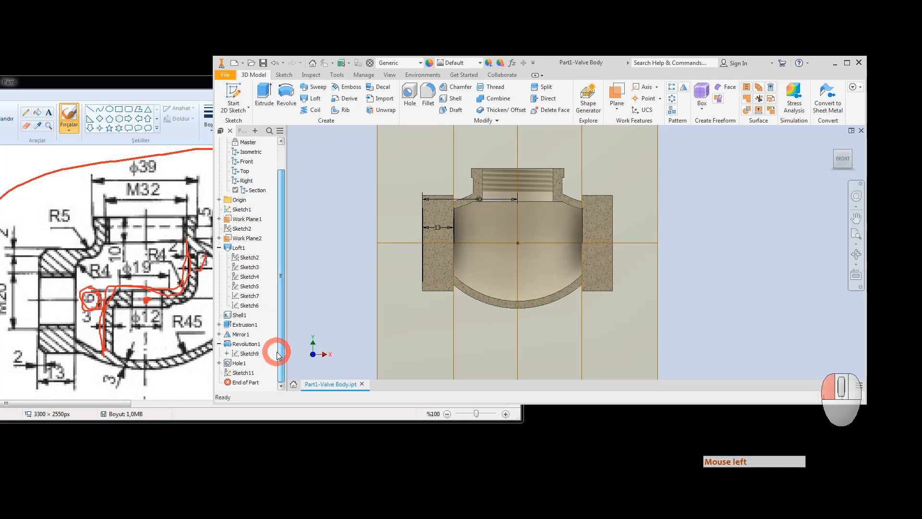
{"action": "left_click", "coordinate": [219, 248]}
{"action": "double_click", "coordinate": [242, 344]}
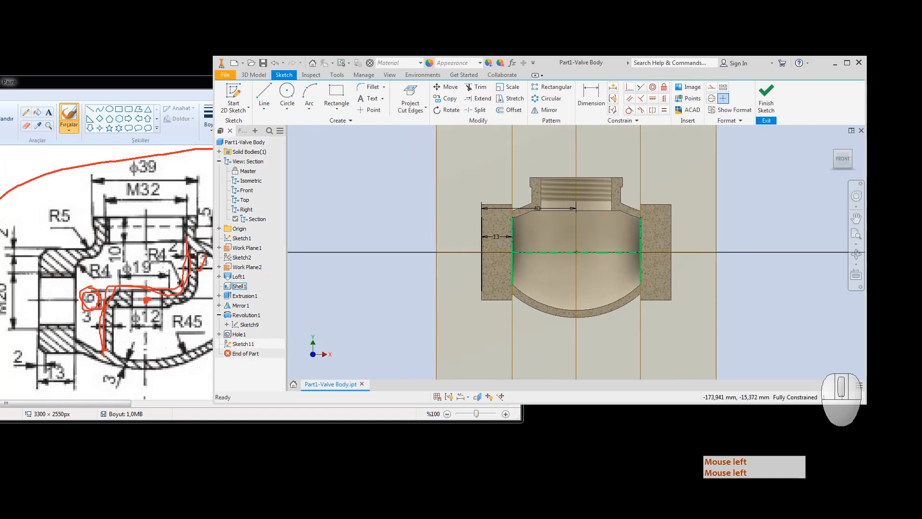
Switch to the Paint drawing, circle the ø19 and ø12 dimensions of the valve seat in red, and return to Inventor.
{"action": "left_click", "coordinate": [164, 270]}
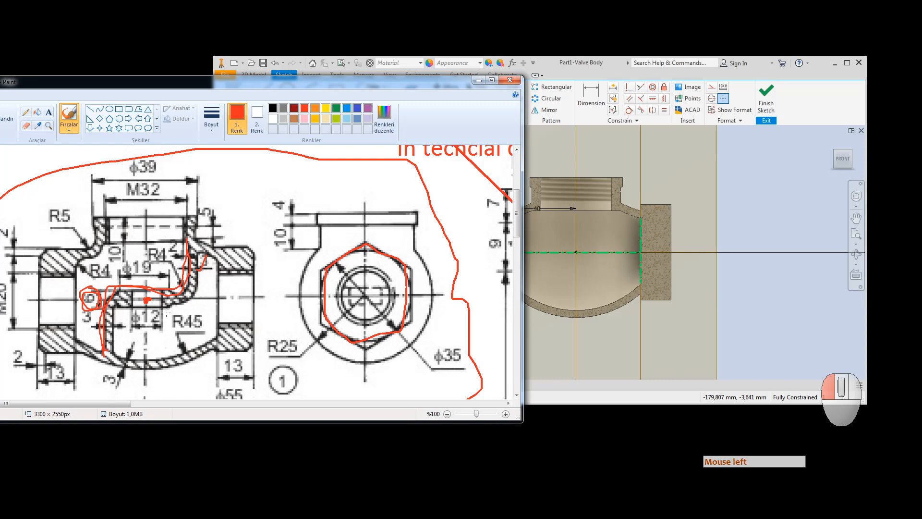
{"action": "left_click_drag", "start_coordinate": [166, 313], "coordinate": [170, 263]}
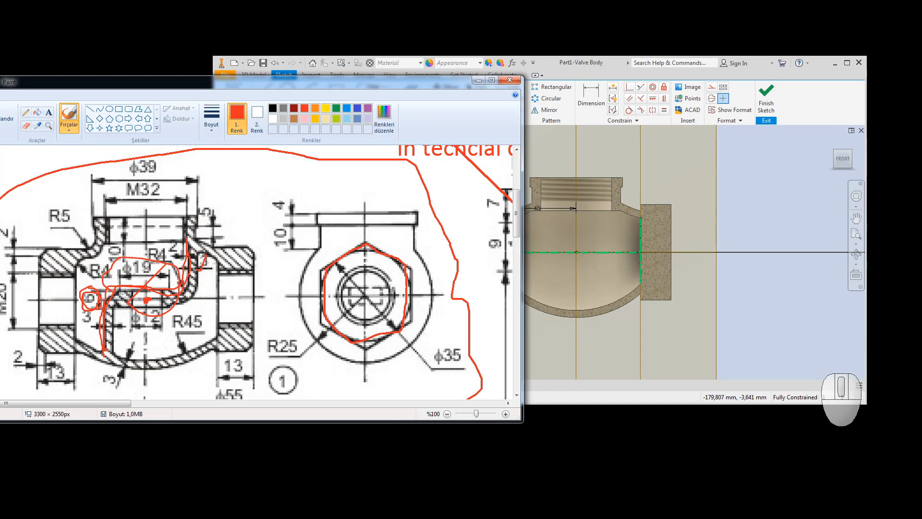
{"action": "left_click", "coordinate": [631, 146]}
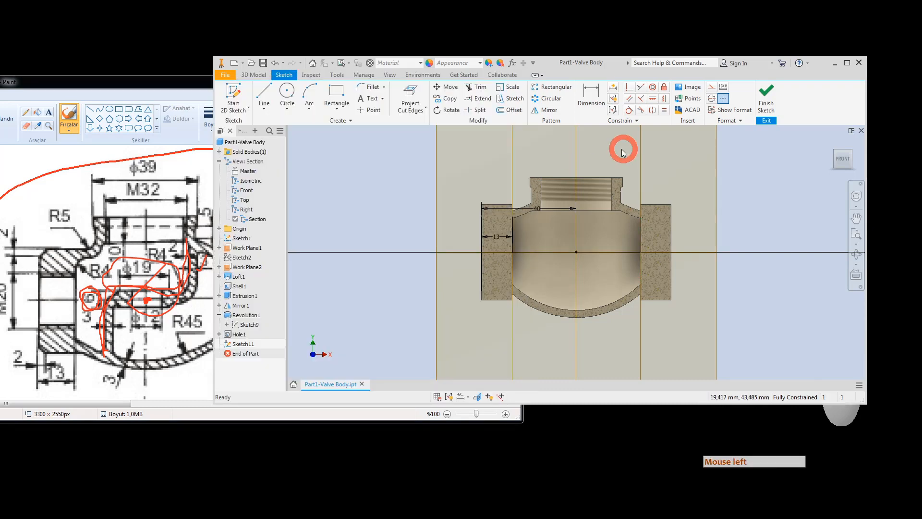
Draw a vertical line from the origin down past the bottom of the body and make it a centerline.
{"action": "left_click", "coordinate": [336, 90]}
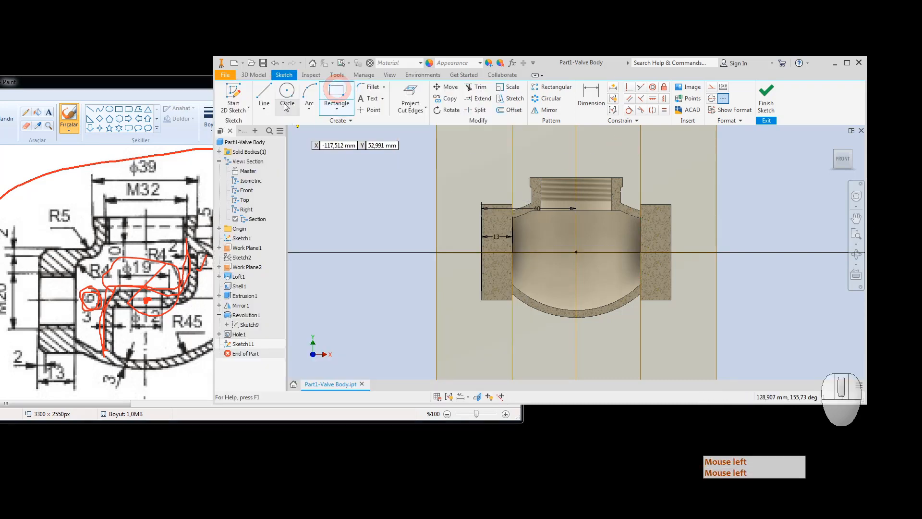
{"action": "left_click", "coordinate": [264, 91]}
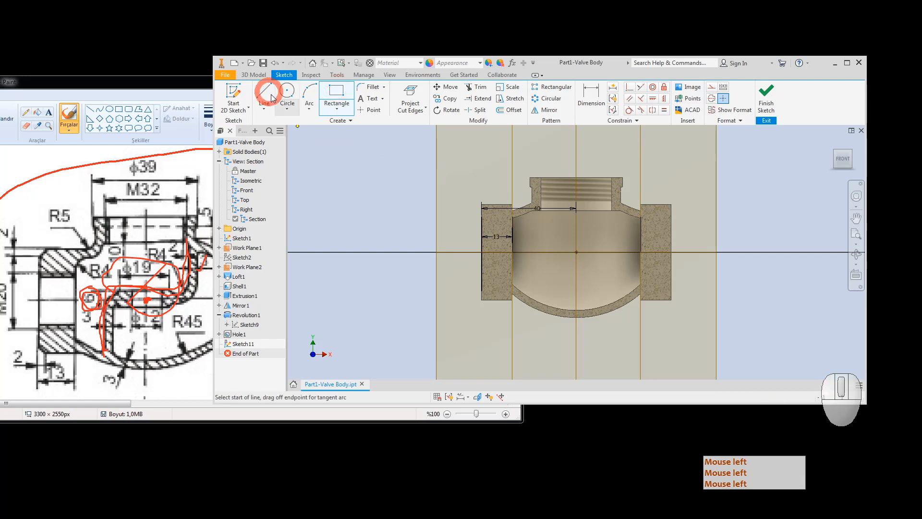
{"action": "left_click", "coordinate": [576, 252]}
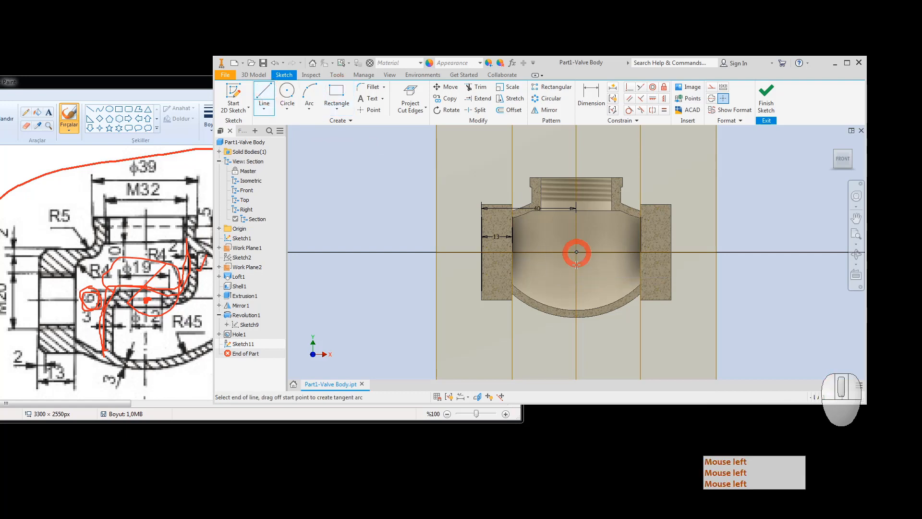
{"action": "left_click", "coordinate": [576, 347]}
{"action": "key", "text": "Escape"}
{"action": "key", "text": "Escape"}
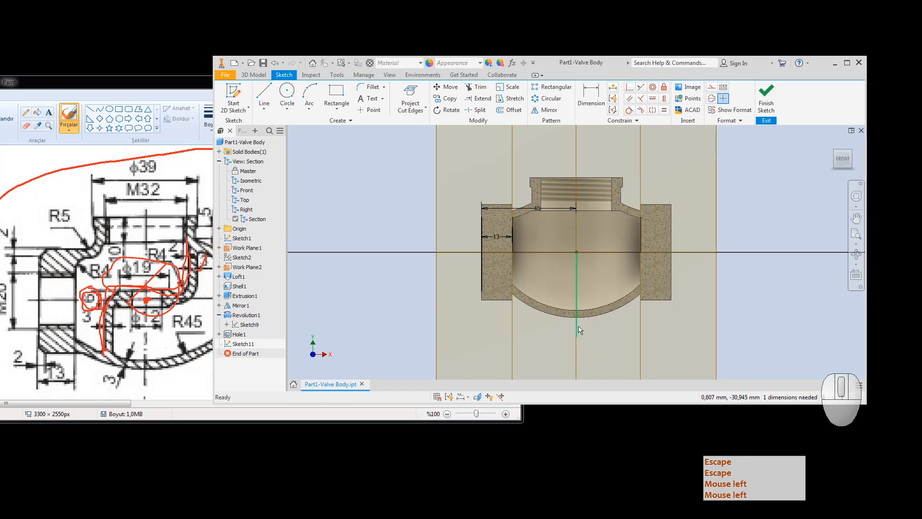
{"action": "left_click", "coordinate": [576, 324]}
{"action": "right_click", "coordinate": [577, 325]}
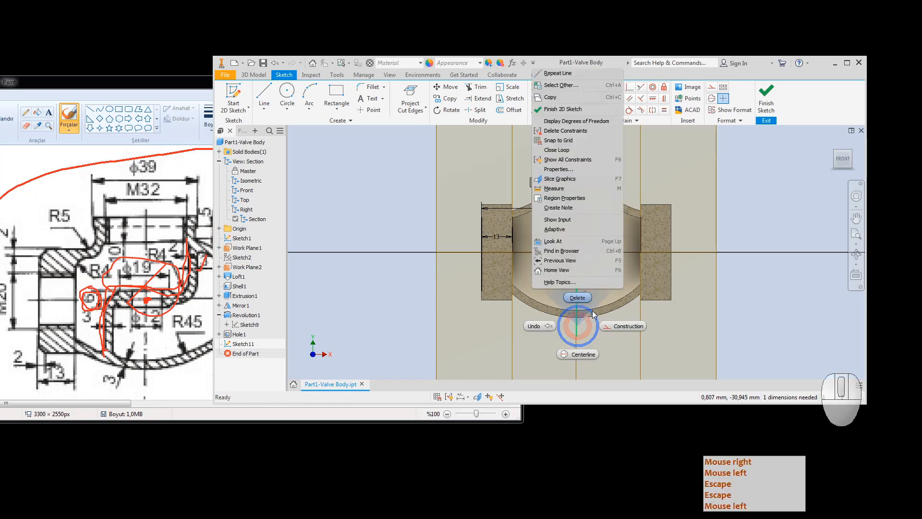
{"action": "left_click", "coordinate": [581, 354]}
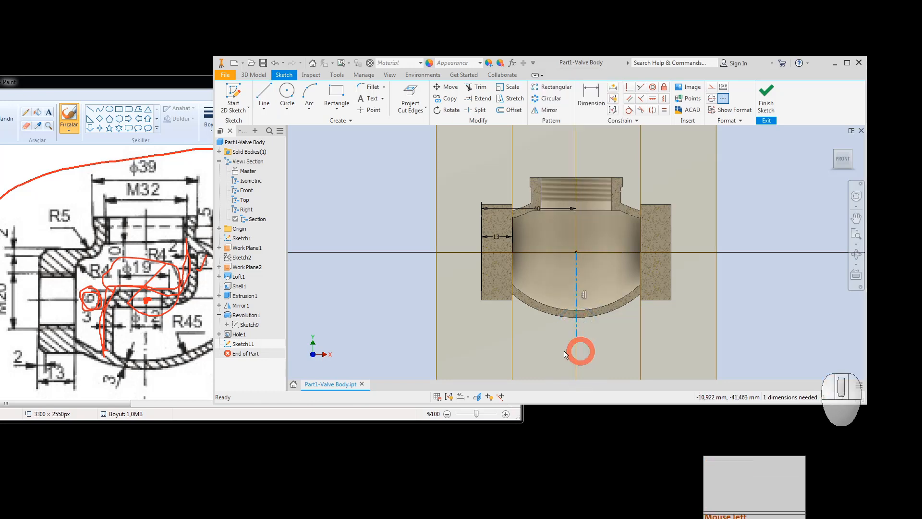
Draw a horizontal line about 51 mm long from the origin out past the right flange and make it a construction line.
{"action": "left_click", "coordinate": [336, 94]}
{"action": "scroll", "coordinate": [575, 256], "scroll_direction": "down", "scroll_amount": 2}
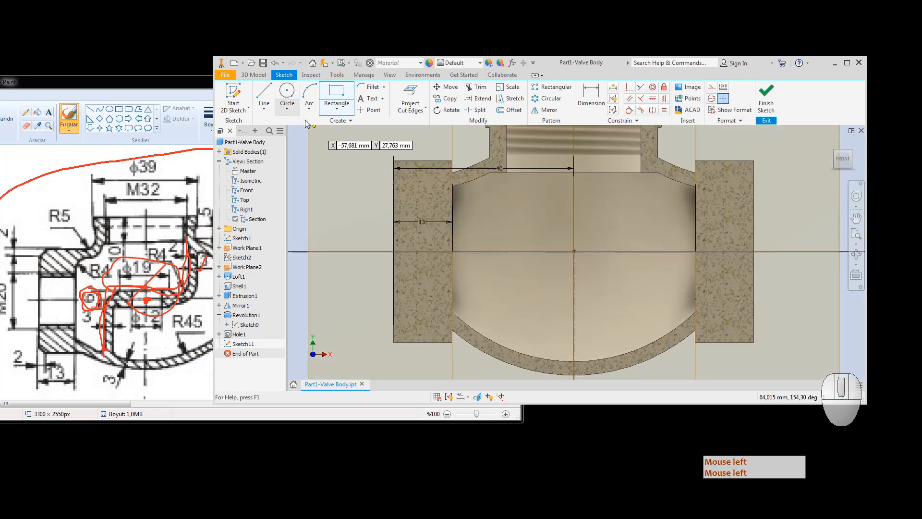
{"action": "left_click", "coordinate": [264, 92]}
{"action": "left_click", "coordinate": [574, 251]}
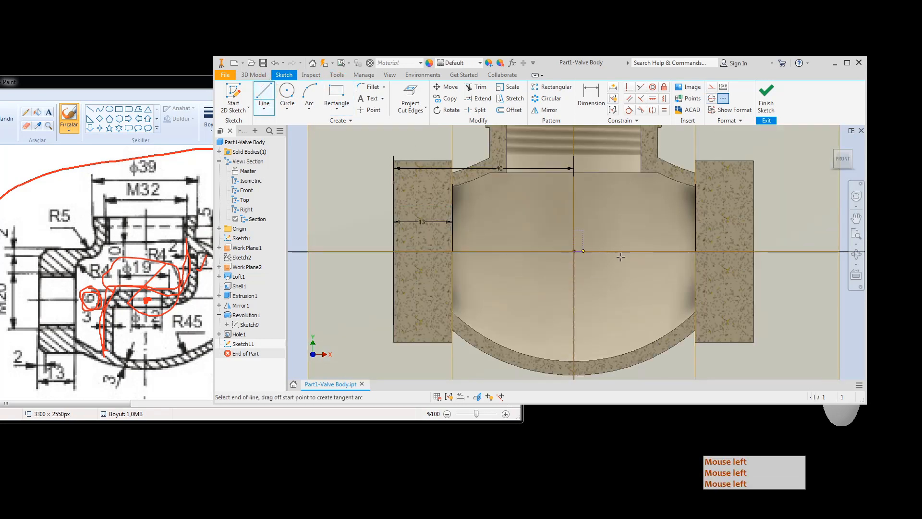
{"action": "left_click", "coordinate": [805, 251]}
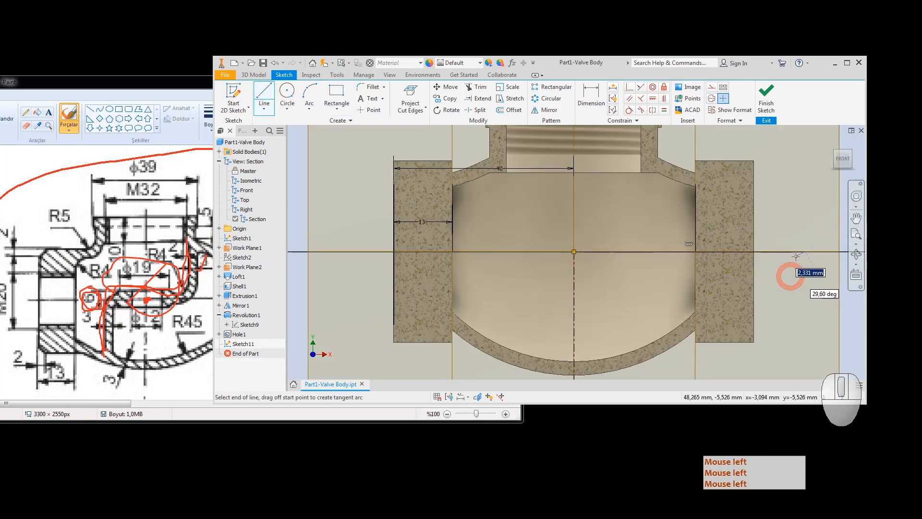
{"action": "key", "text": "Escape"}
{"action": "left_click", "coordinate": [786, 254]}
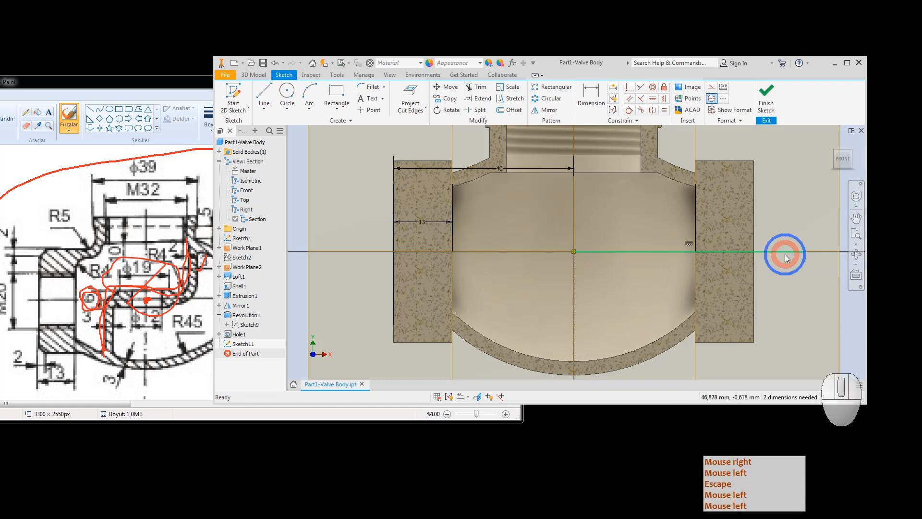
{"action": "right_click", "coordinate": [787, 258]}
{"action": "left_click", "coordinate": [794, 260]}
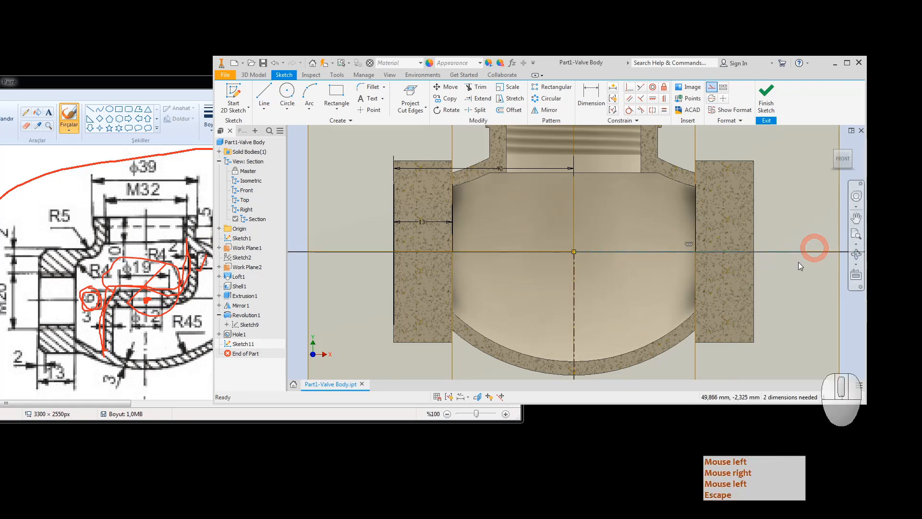
Sketch a small rectangle across the horizontal construction line, just right of the vertical centerline.
{"action": "left_click", "coordinate": [339, 94]}
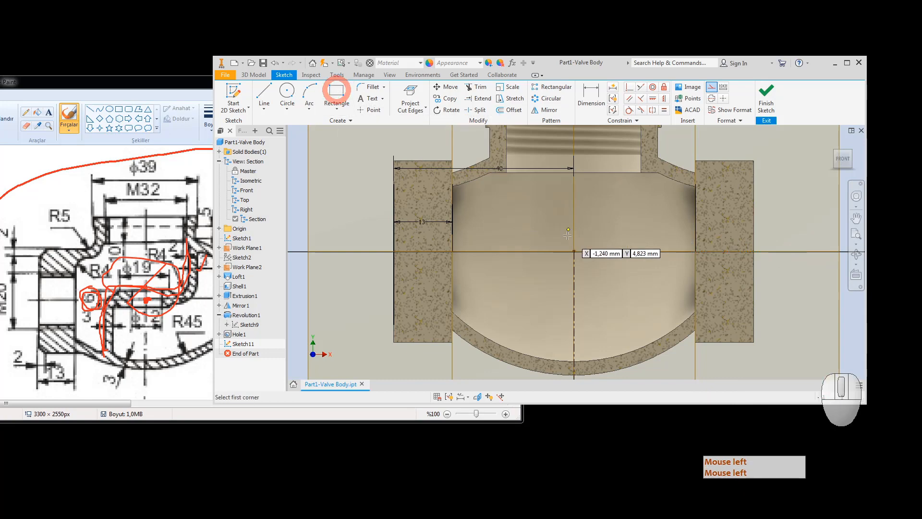
{"action": "left_click", "coordinate": [595, 241]}
{"action": "left_click", "coordinate": [623, 266]}
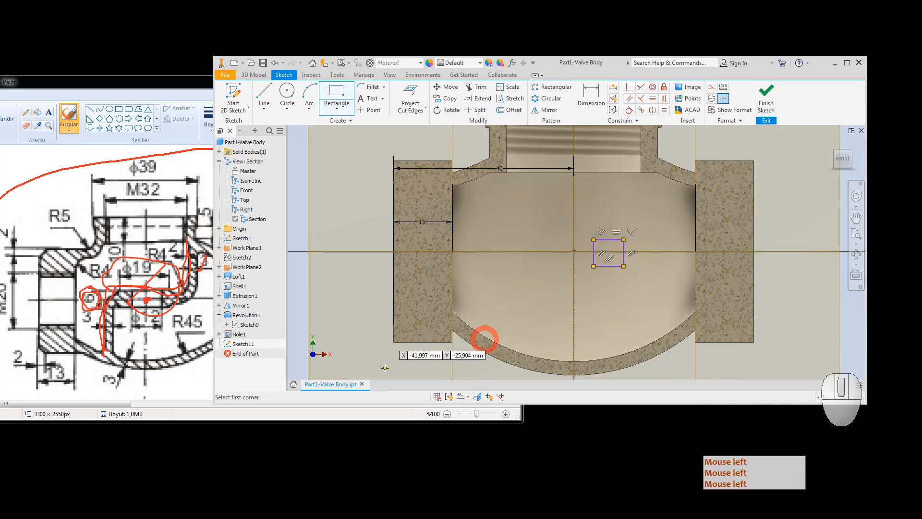
Dimension the rectangle's inner vertical side from the centerline as a 12 mm diameter.
{"action": "left_click", "coordinate": [591, 96]}
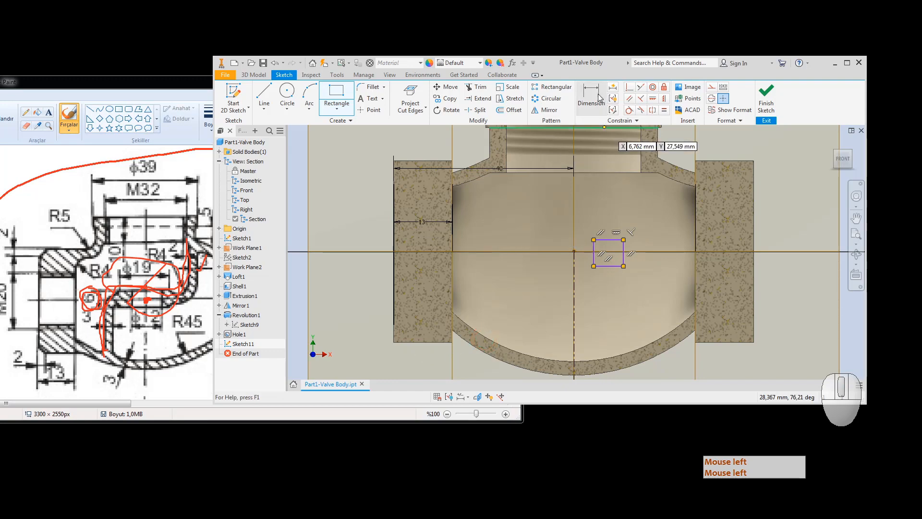
{"action": "left_click", "coordinate": [592, 246]}
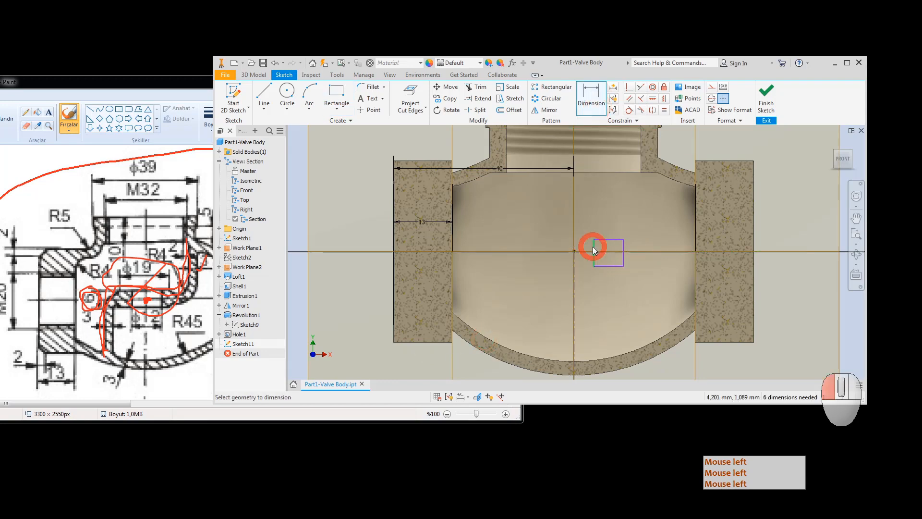
{"action": "left_click", "coordinate": [574, 272]}
{"action": "left_click", "coordinate": [586, 297]}
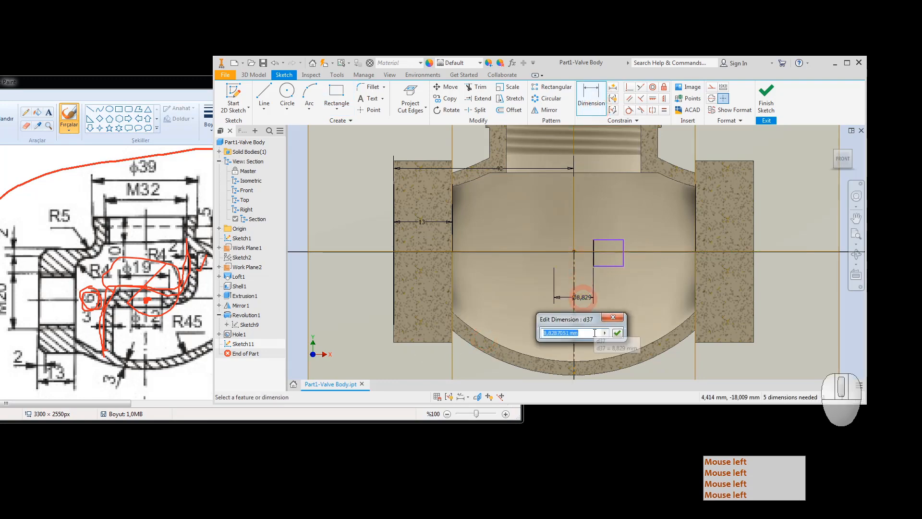
{"action": "type", "text": "12"}
{"action": "key", "text": "Return"}
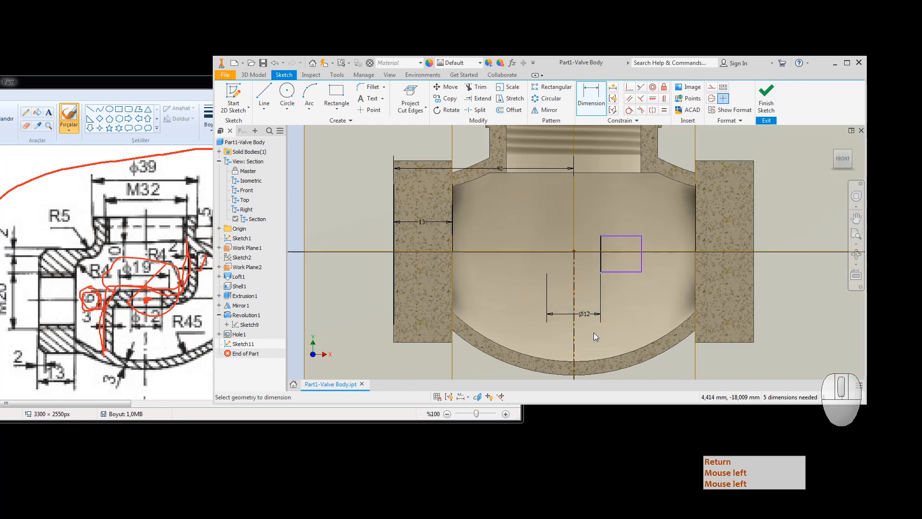
Dimension the rectangle's outer vertical side from the centerline as a 19 mm diameter.
{"action": "left_click", "coordinate": [641, 261]}
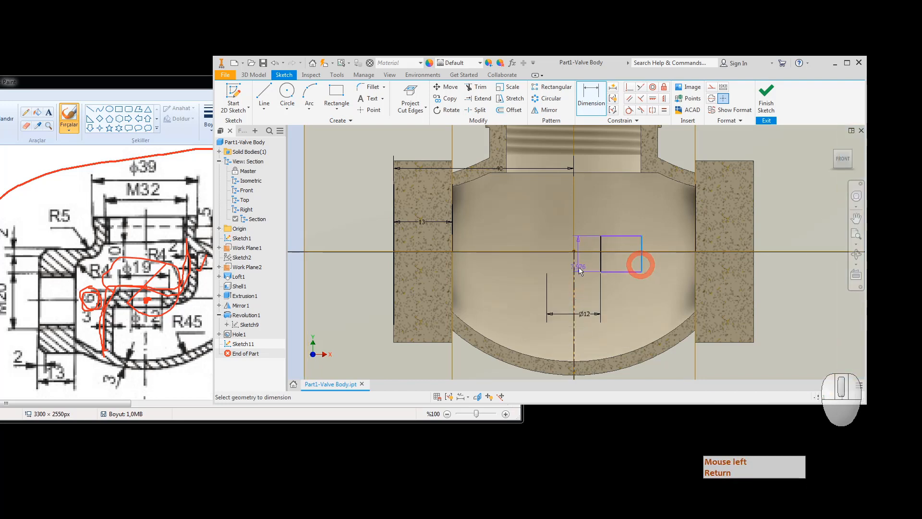
{"action": "left_click", "coordinate": [575, 269]}
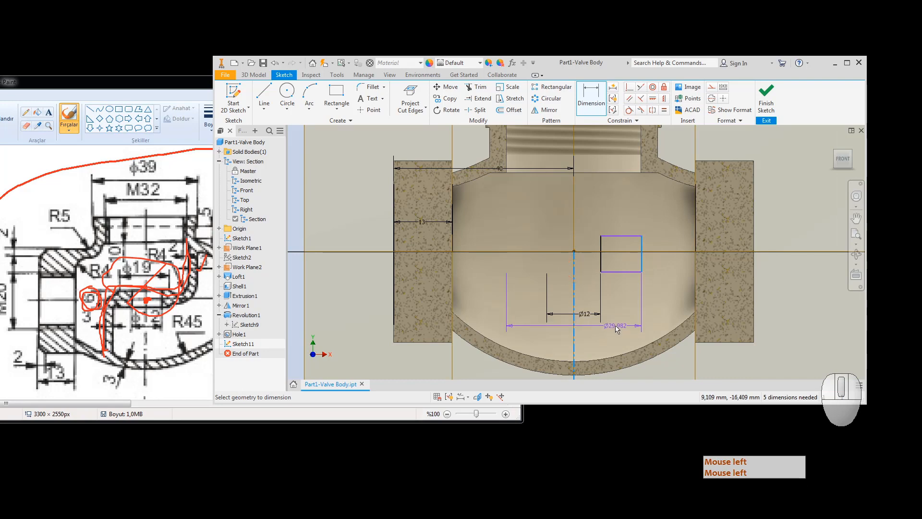
{"action": "left_click", "coordinate": [616, 325]}
{"action": "type", "text": "19"}
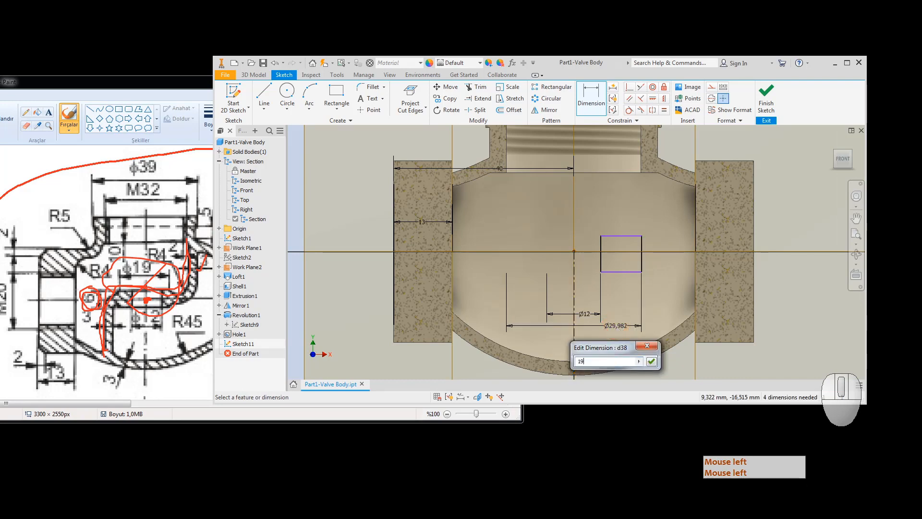
{"action": "key", "text": "Return"}
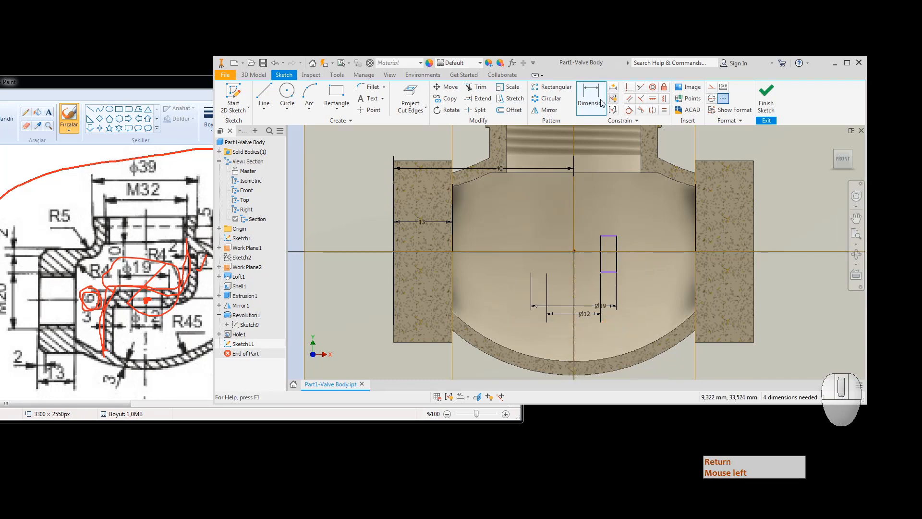
Switch to the reference drawing in Paint, undo the red strokes around the partition wall and mark the seat's horizontal edges and centerline in red.
{"action": "left_click", "coordinate": [652, 111]}
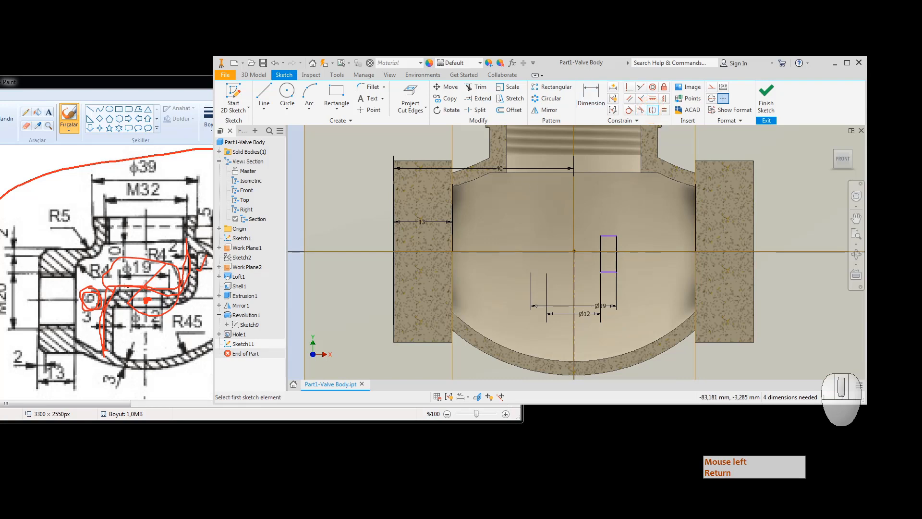
{"action": "left_click", "coordinate": [135, 288]}
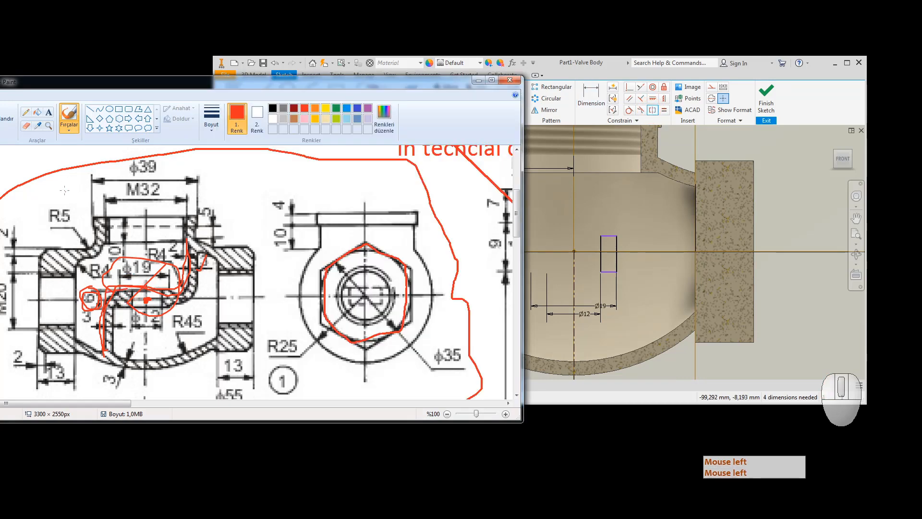
{"action": "key", "text": "ctrl+z"}
{"action": "key", "text": "ctrl+z"}
{"action": "key", "text": "ctrl+z"}
{"action": "key", "text": "ctrl+z"}
{"action": "key", "text": "ctrl+z"}
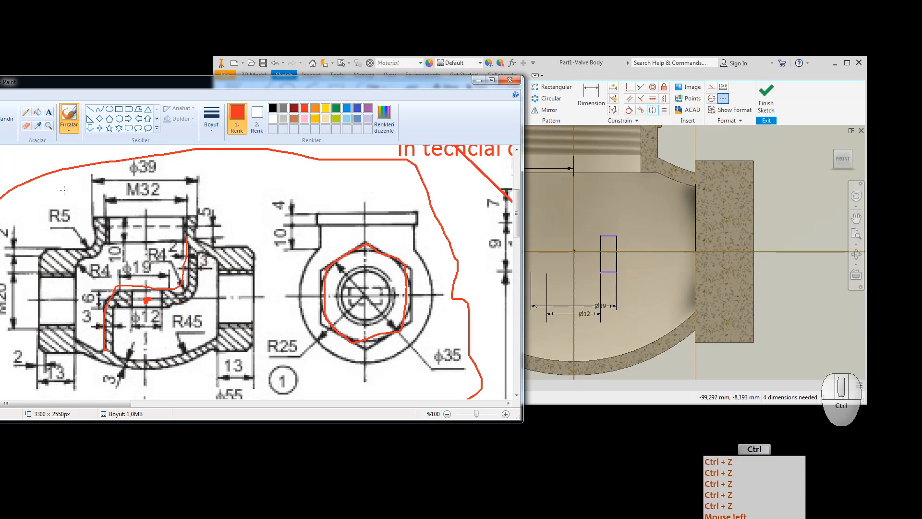
{"action": "key", "text": "ctrl+z"}
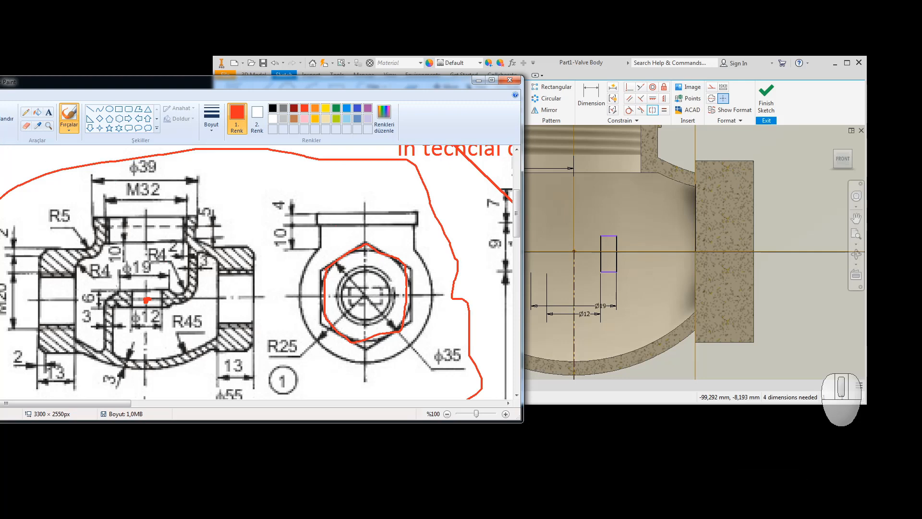
{"action": "mouse_move", "coordinate": [115, 290]}
{"action": "left_mouse_down"}
{"action": "mouse_move", "coordinate": [153, 289]}
{"action": "mouse_move", "coordinate": [124, 306]}
{"action": "mouse_move", "coordinate": [173, 306]}
{"action": "left_mouse_up"}
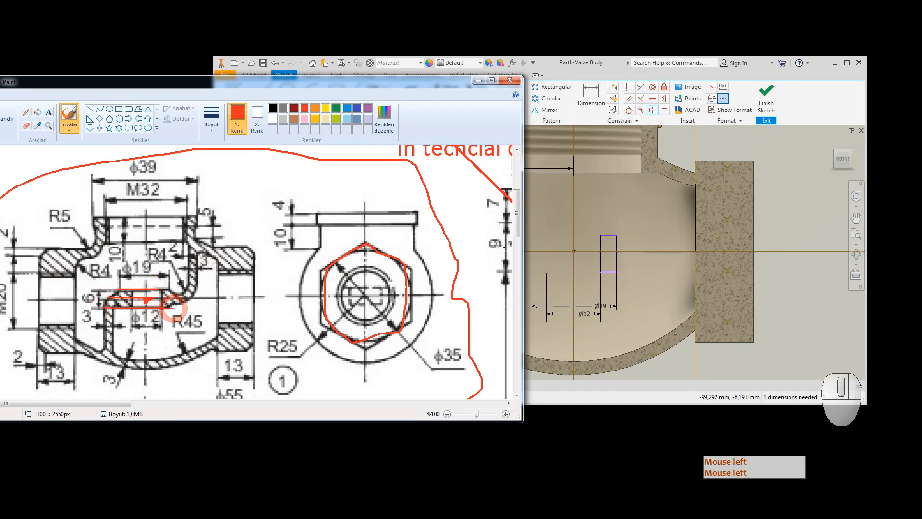
Return to Inventor and make the small rectangle's upper and lower sides symmetric about the horizontal axis.
{"action": "left_click", "coordinate": [654, 112]}
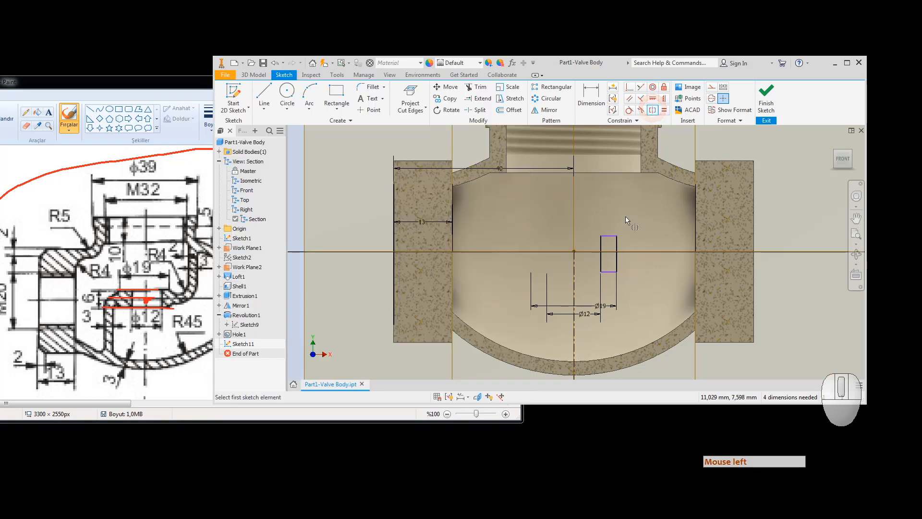
{"action": "left_click", "coordinate": [610, 235]}
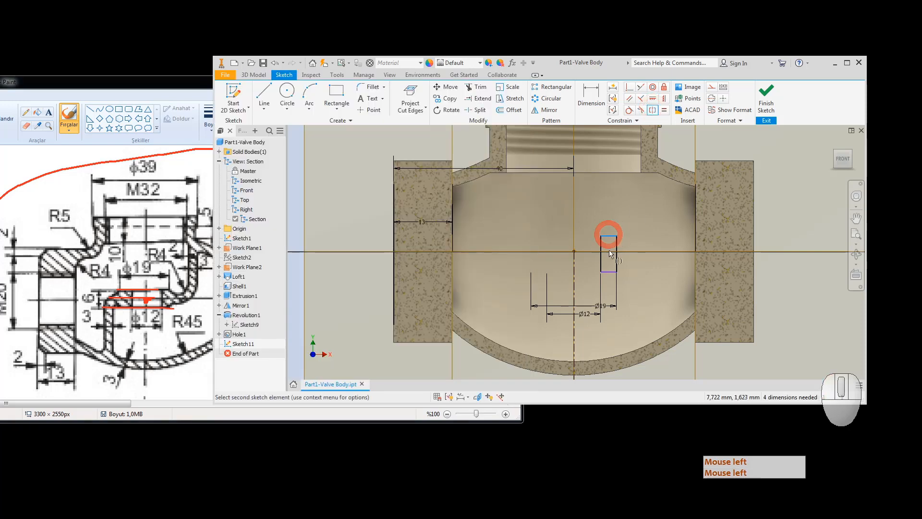
{"action": "left_click", "coordinate": [609, 272]}
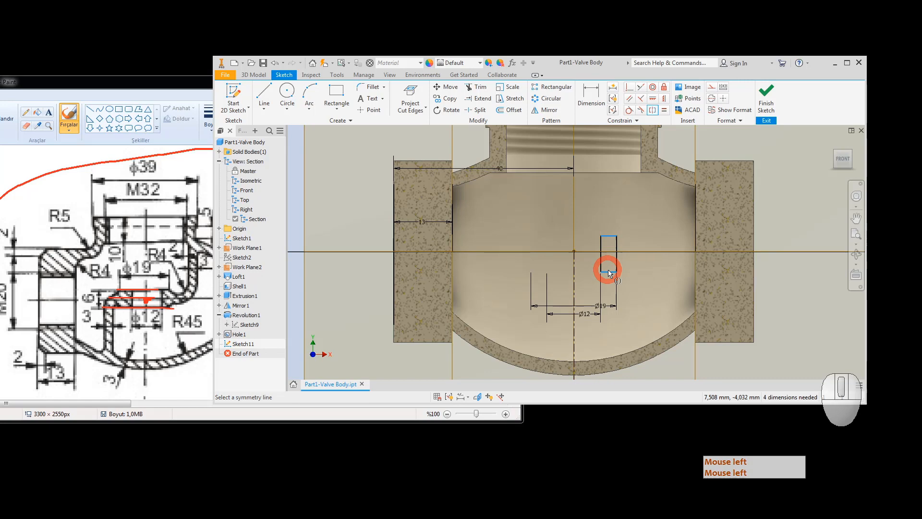
{"action": "left_click", "coordinate": [643, 252]}
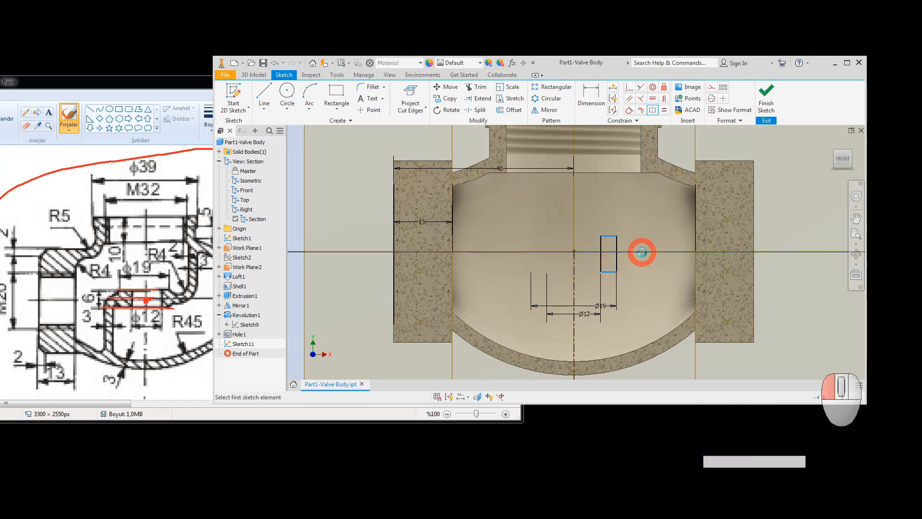
Dimension the small rectangle's height as 6 mm.
{"action": "left_click", "coordinate": [595, 94]}
{"action": "left_click", "coordinate": [600, 244]}
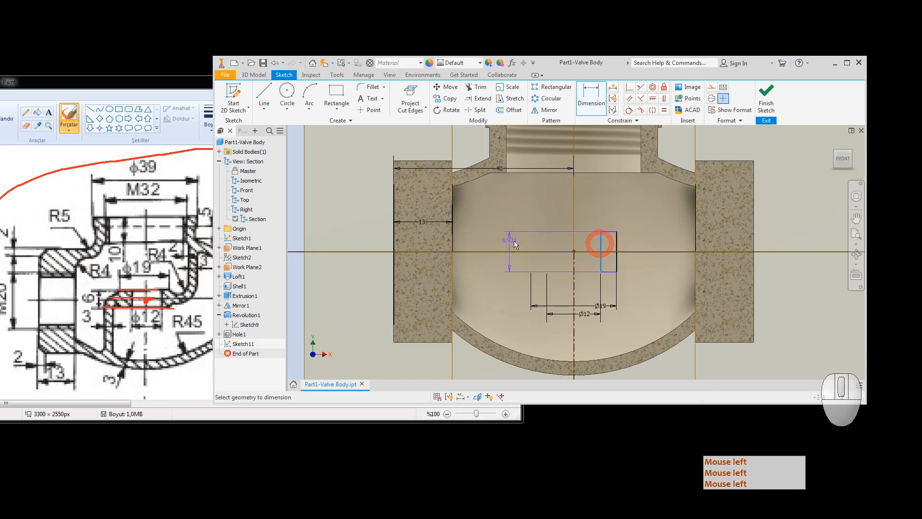
{"action": "left_click", "coordinate": [506, 240]}
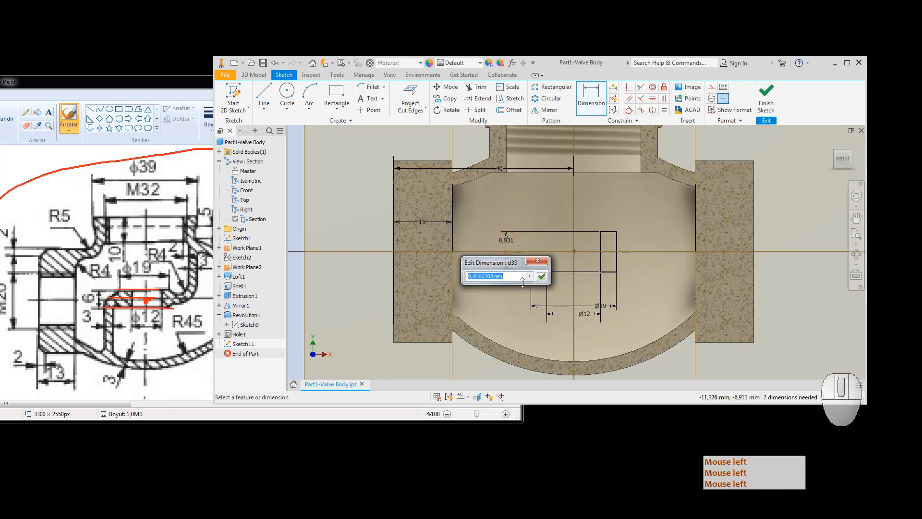
{"action": "type", "text": "6"}
{"action": "key", "text": "Return"}
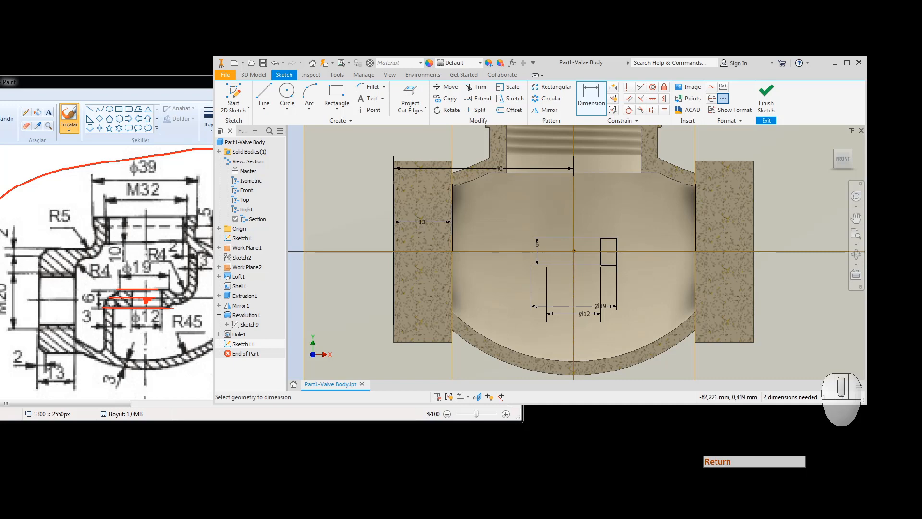
Finish the sketch and revolve the rectangle a full 360 degrees about the vertical centerline, joined to the body, as the valve seat ring.
{"action": "left_click", "coordinate": [767, 96]}
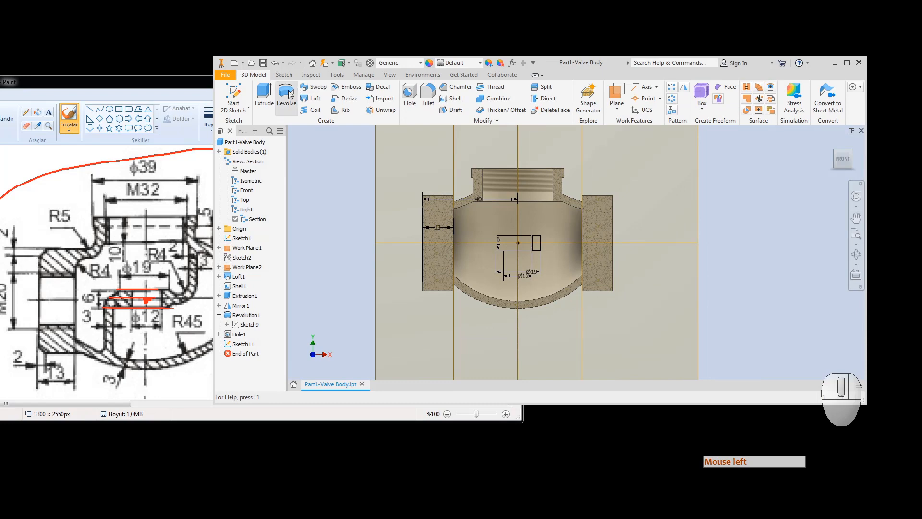
{"action": "left_click", "coordinate": [288, 95]}
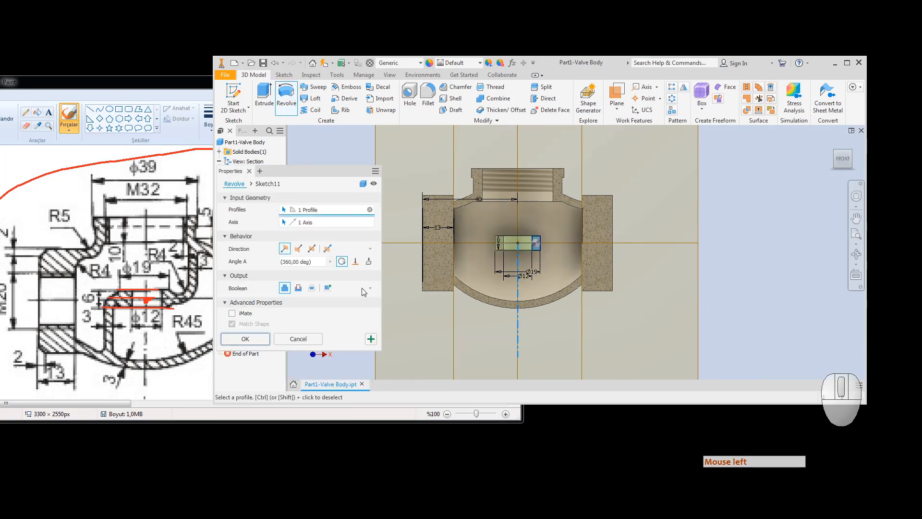
{"action": "left_click", "coordinate": [245, 339]}
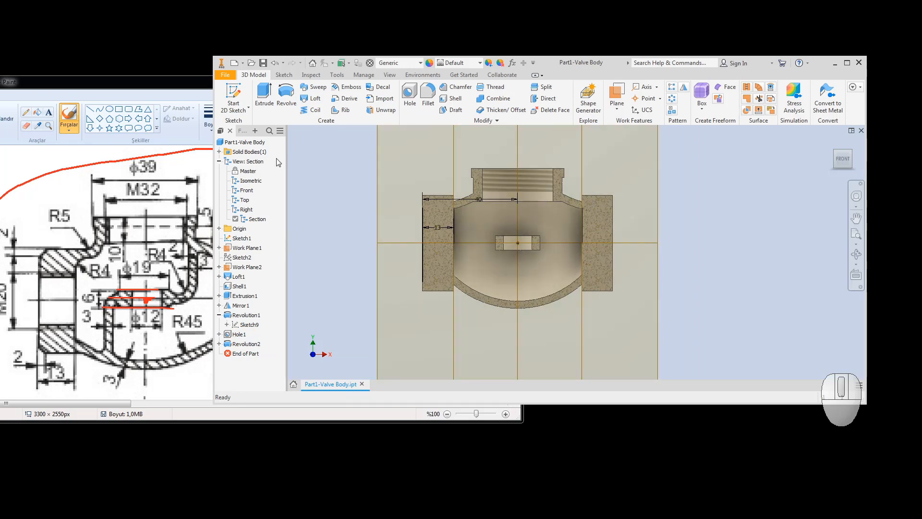
Start a new sketch on the work plane through the section and project the neck bore's right vertical edge into it.
{"action": "left_click", "coordinate": [233, 94]}
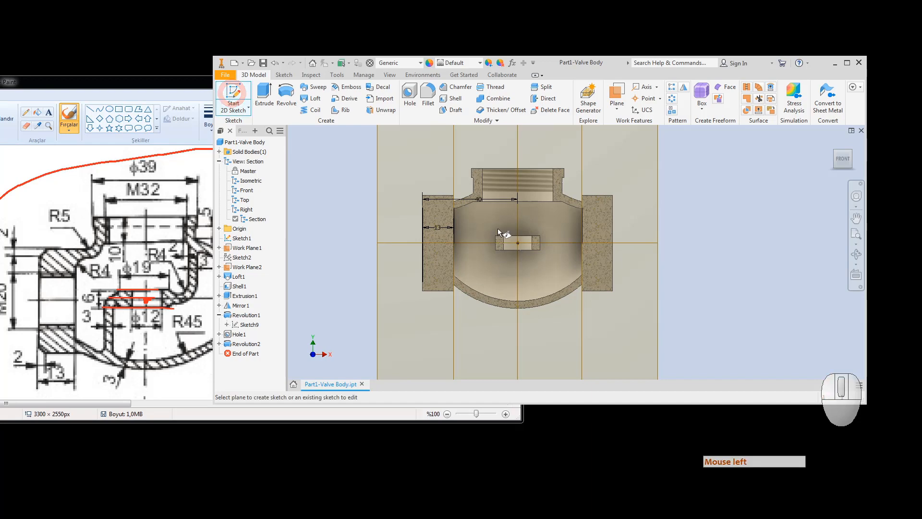
{"action": "left_click", "coordinate": [379, 192]}
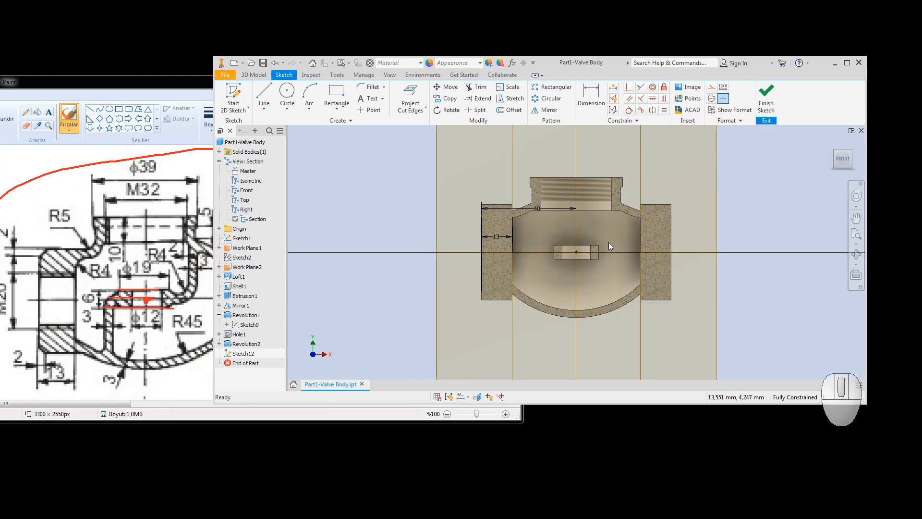
{"action": "scroll", "coordinate": [608, 243], "scroll_direction": "up", "scroll_amount": 2}
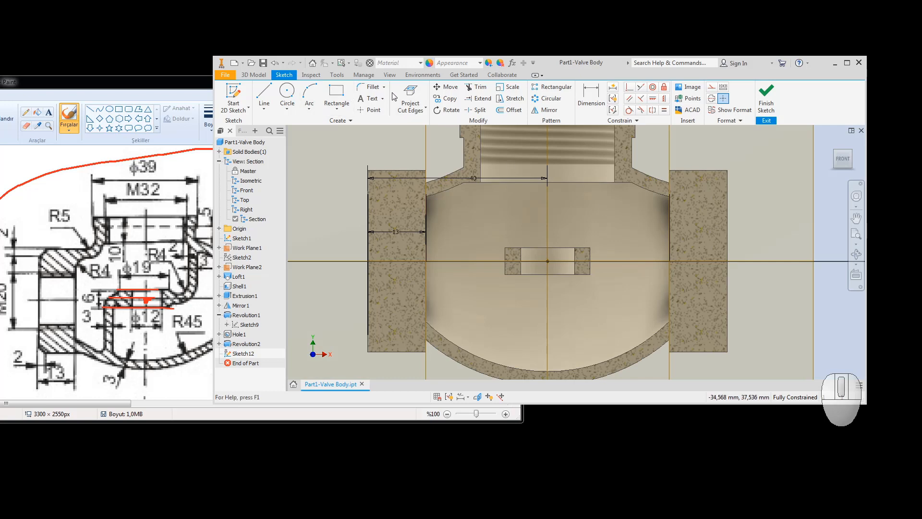
{"action": "left_click", "coordinate": [411, 110]}
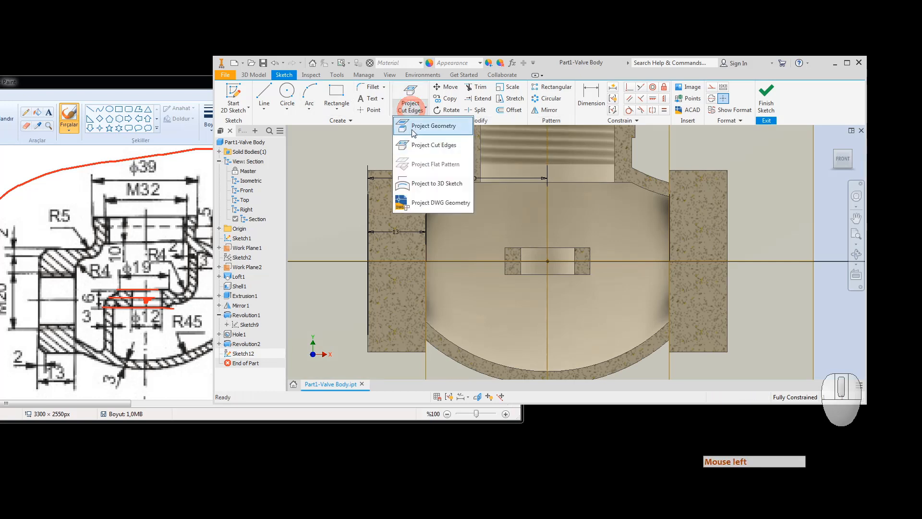
{"action": "left_click", "coordinate": [412, 123]}
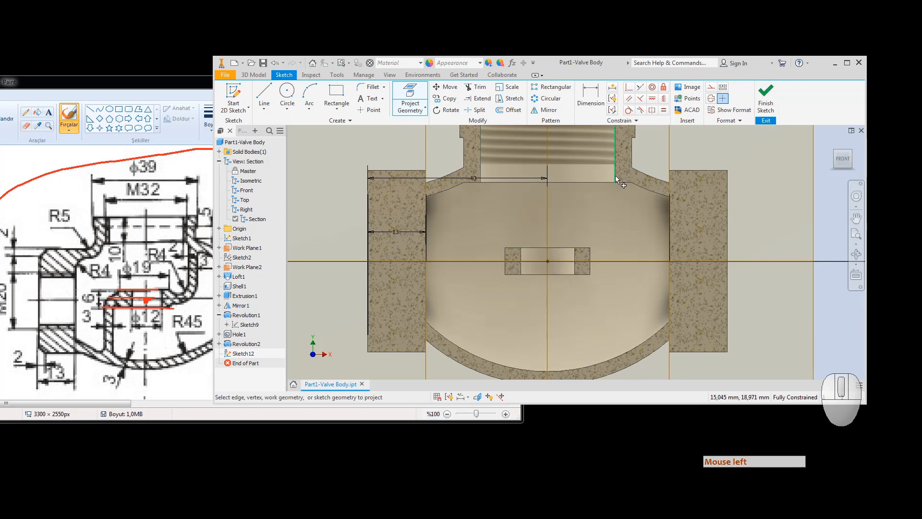
{"action": "left_click", "coordinate": [615, 175]}
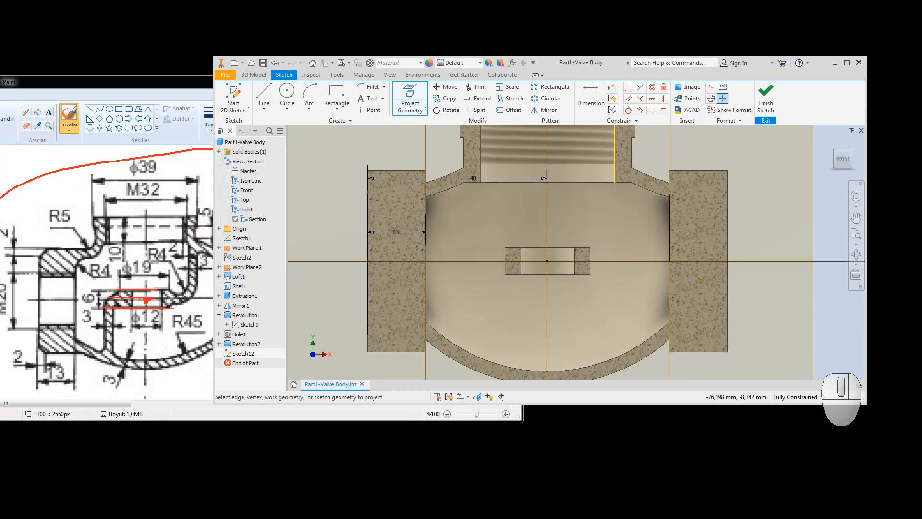
Draw a horizontal line about 5 mm long outward from the upper part of the seat ring's right outer side.
{"action": "left_click", "coordinate": [259, 94]}
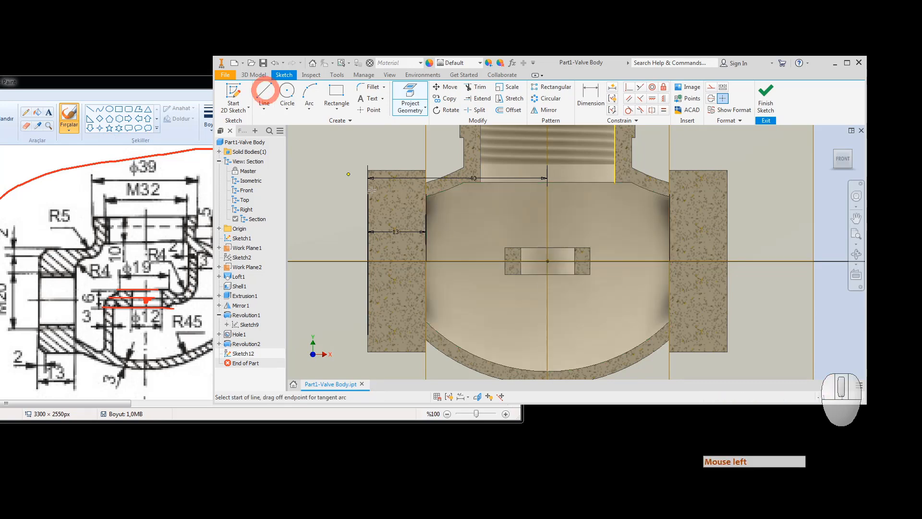
{"action": "left_click", "coordinate": [591, 253]}
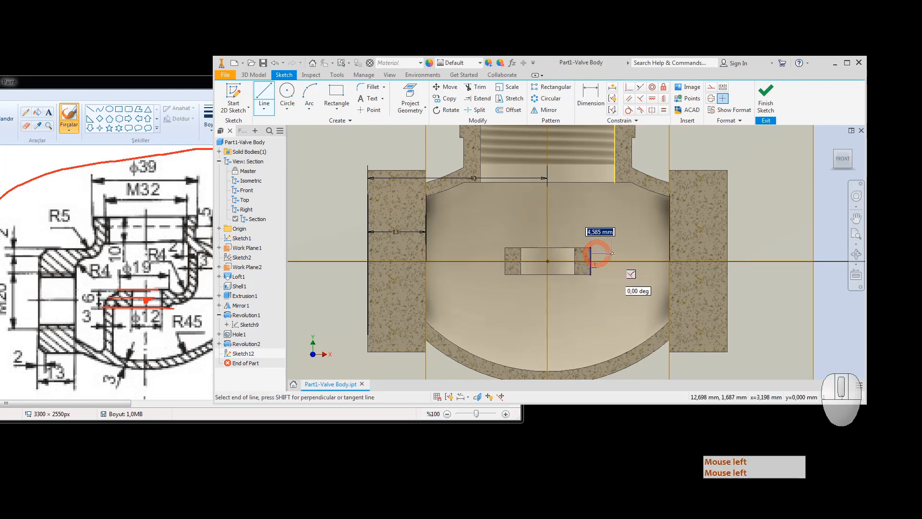
{"action": "left_click", "coordinate": [529, 297]}
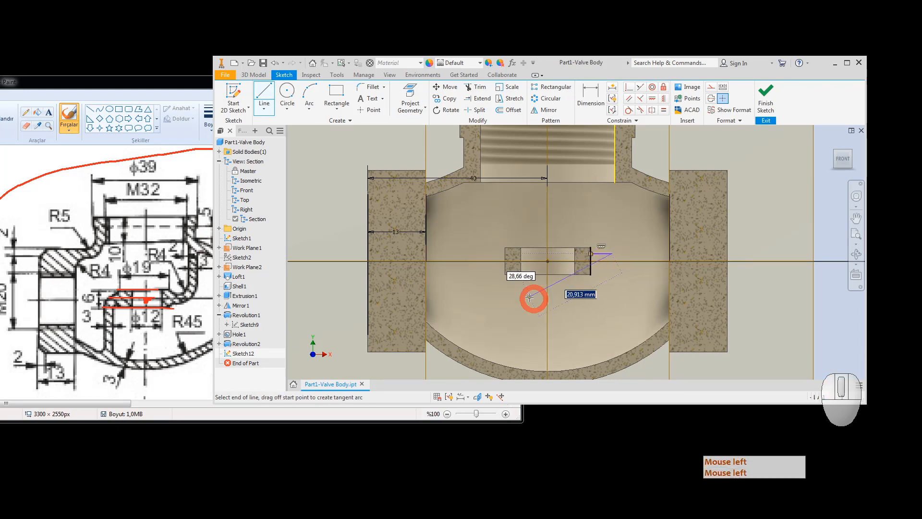
Draw a circle of about 2 mm radius just above the short horizontal line beside the seat ring.
{"action": "left_click", "coordinate": [294, 98]}
{"action": "scroll", "coordinate": [629, 255], "scroll_direction": "up", "scroll_amount": 3}
{"action": "scroll", "coordinate": [629, 255], "scroll_direction": "up", "scroll_amount": 2}
{"action": "left_click", "coordinate": [594, 241]}
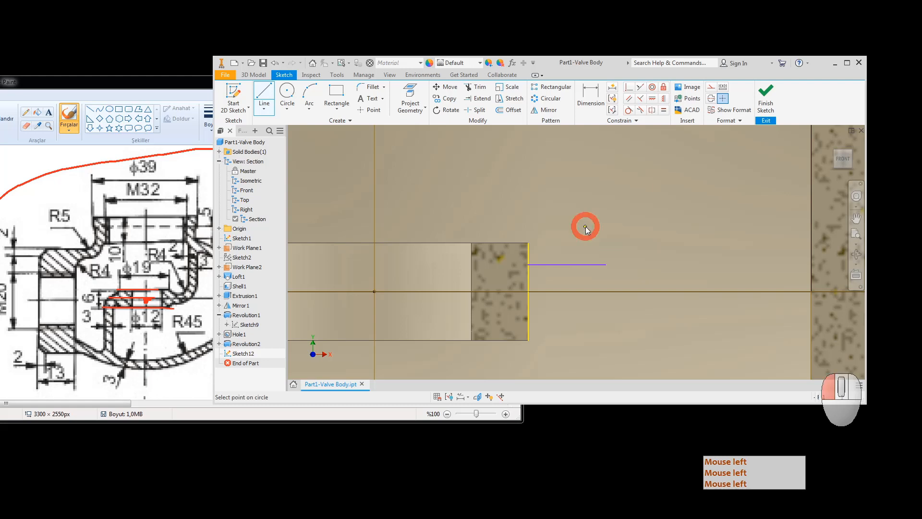
{"action": "left_click", "coordinate": [605, 252]}
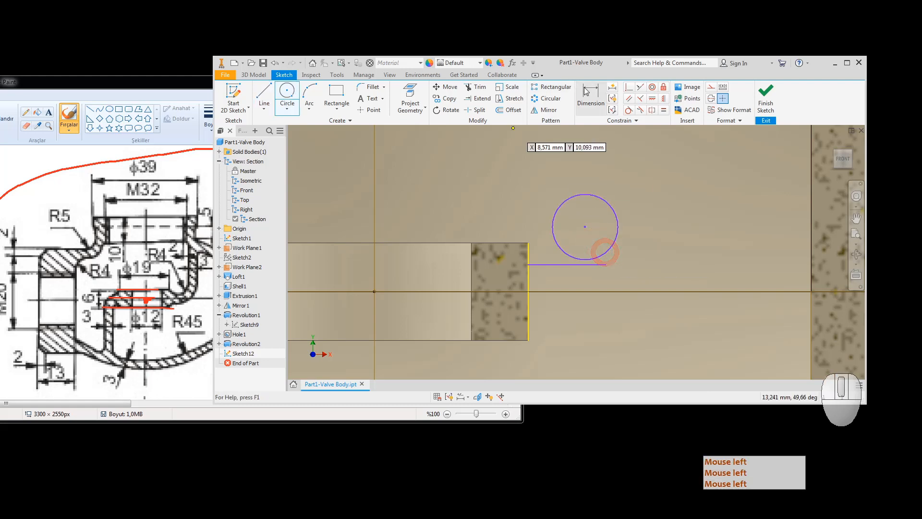
Dimension the circle with a radius dimension of 4 mm.
{"action": "left_click", "coordinate": [588, 102]}
{"action": "left_click", "coordinate": [615, 242]}
{"action": "right_click", "coordinate": [625, 262]}
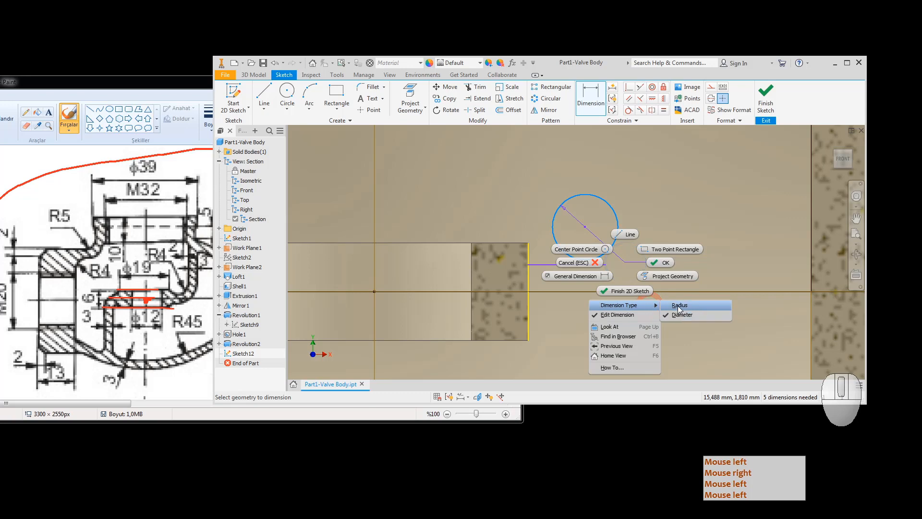
{"action": "left_click", "coordinate": [676, 304]}
{"action": "left_click", "coordinate": [670, 314]}
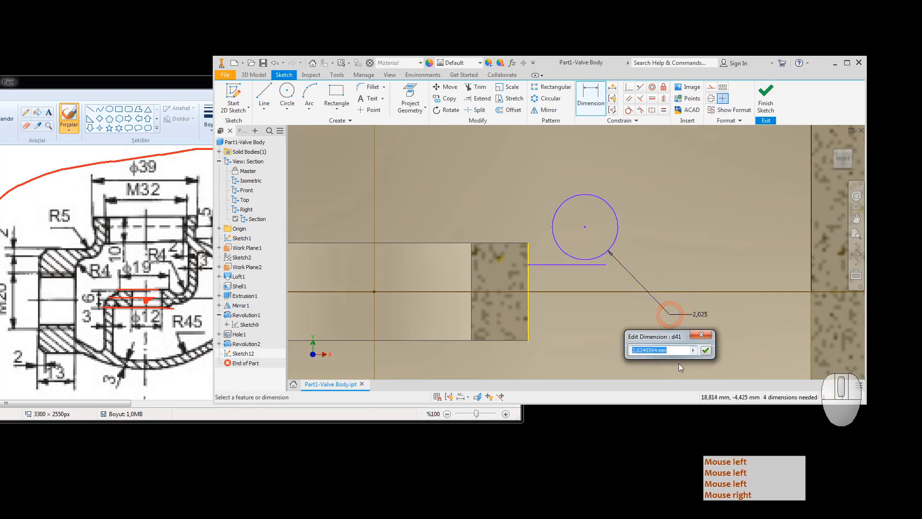
{"action": "type", "text": "4"}
{"action": "key", "text": "Return"}
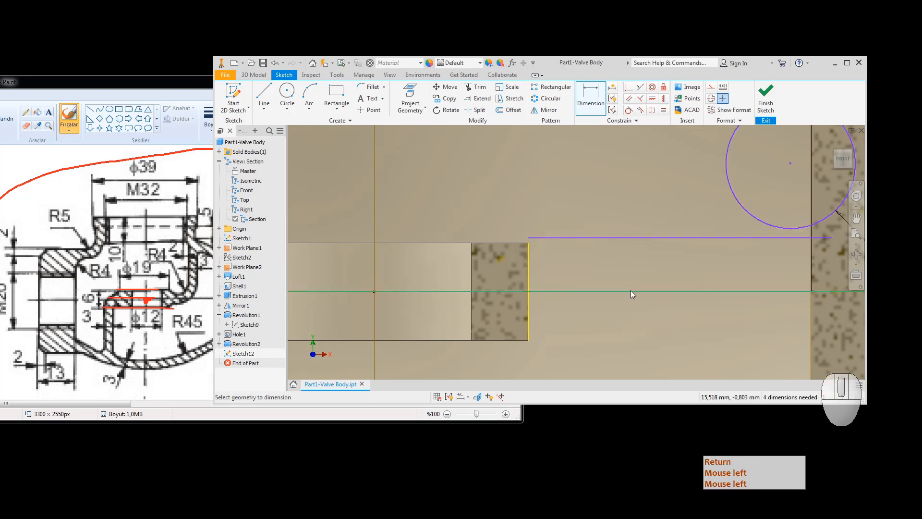
Pull the horizontal line's free end back to below the neck bore's right edge and move the circle to just above the shortened line.
{"action": "scroll", "coordinate": [631, 288], "scroll_direction": "down", "scroll_amount": 3}
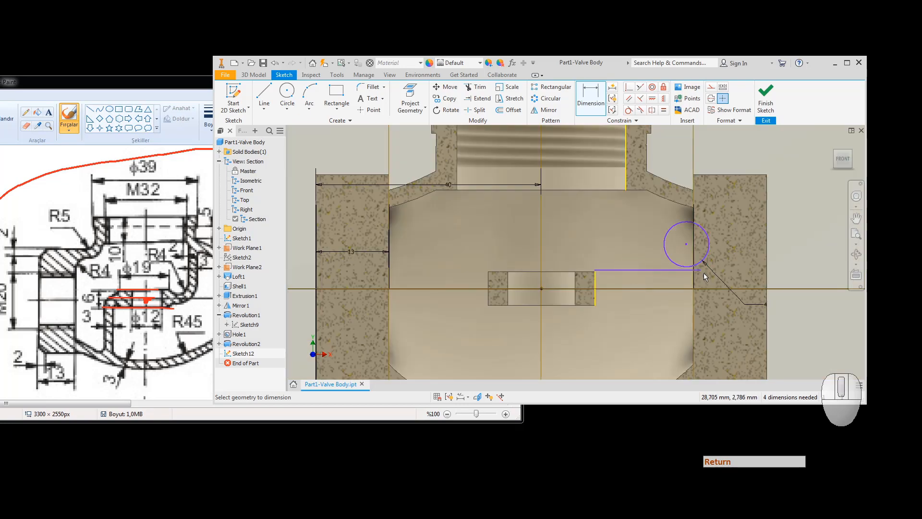
{"action": "key", "text": "Escape"}
{"action": "left_click_drag", "start_coordinate": [701, 270], "coordinate": [632, 272]}
{"action": "mouse_move", "coordinate": [686, 247]}
{"action": "left_mouse_down"}
{"action": "mouse_move", "coordinate": [632, 243]}
{"action": "mouse_move", "coordinate": [610, 253]}
{"action": "left_mouse_up"}
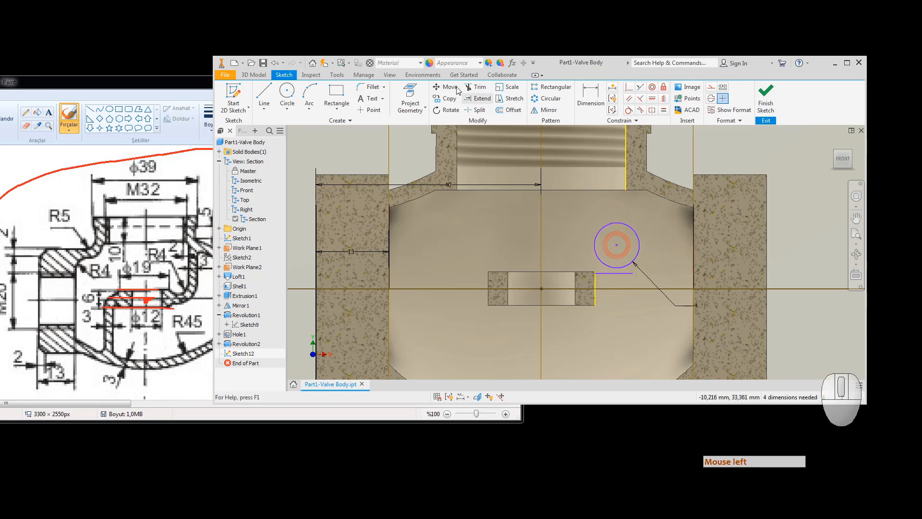
Make the circle tangent to the projected neck bore edge and to the horizontal line beside the seat ring.
{"action": "left_click", "coordinate": [628, 111]}
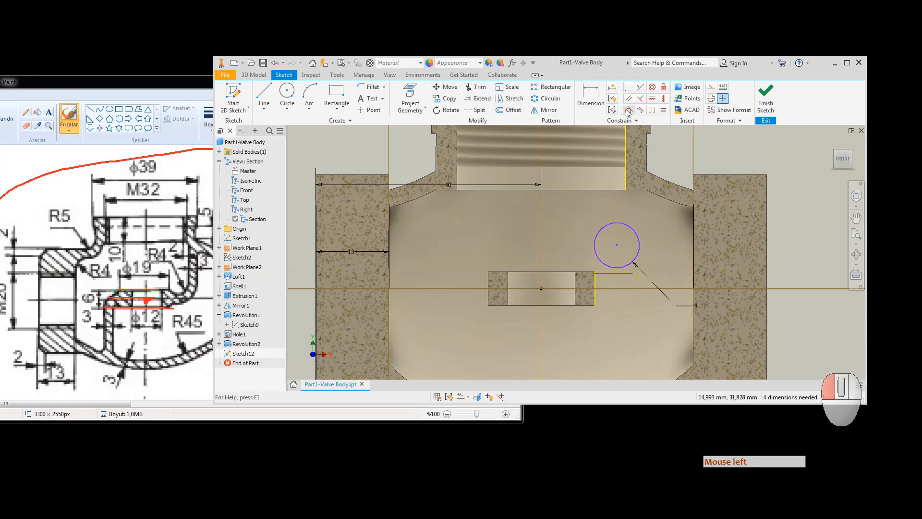
{"action": "left_click", "coordinate": [639, 244]}
{"action": "left_click", "coordinate": [626, 182]}
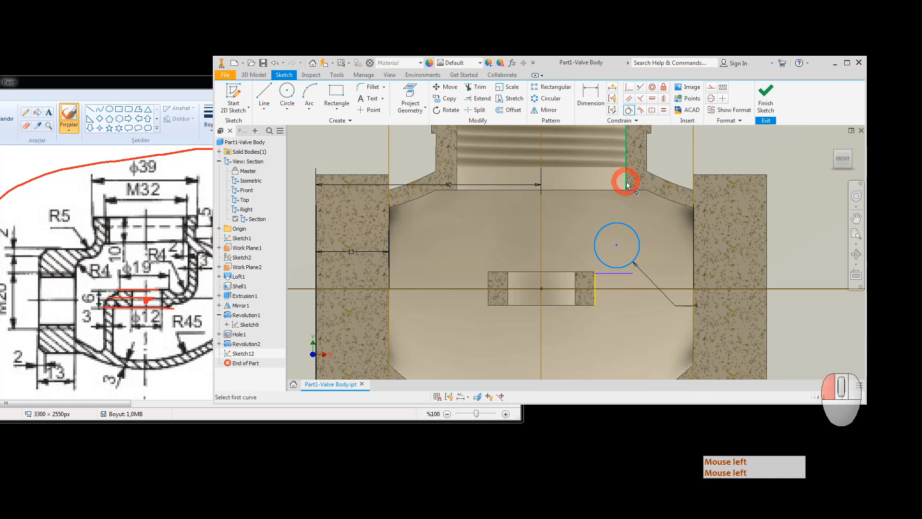
{"action": "left_click", "coordinate": [612, 266]}
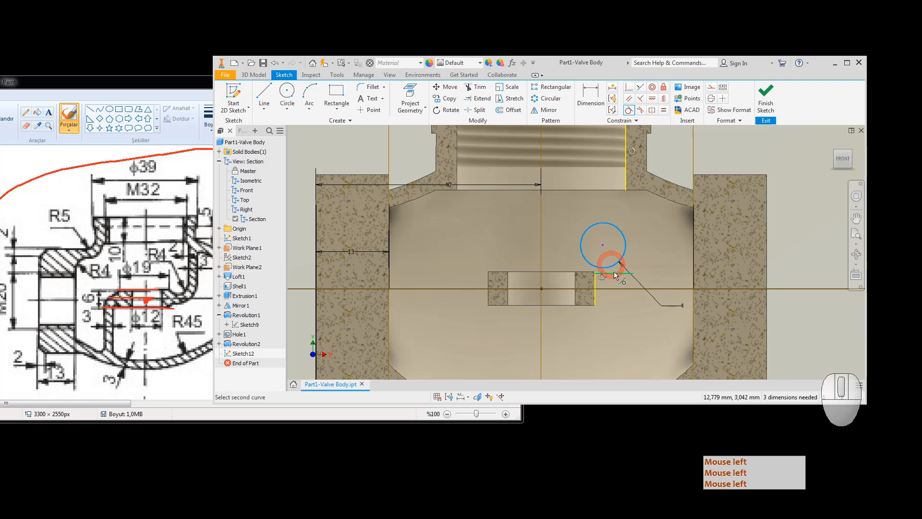
{"action": "left_click", "coordinate": [614, 273]}
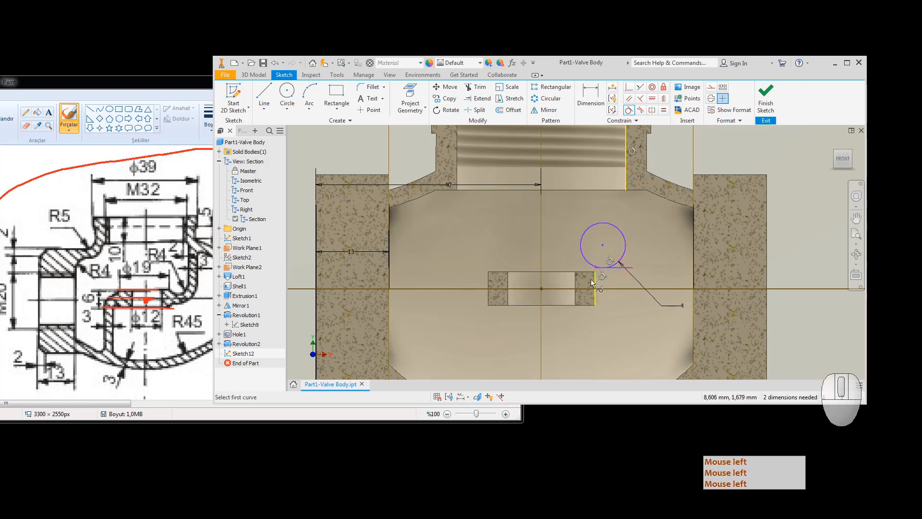
Draw a horizontal line about 20.6 mm long from the origin along the ring section's horizontal centre axis, past its outer edge.
{"action": "left_click", "coordinate": [618, 267]}
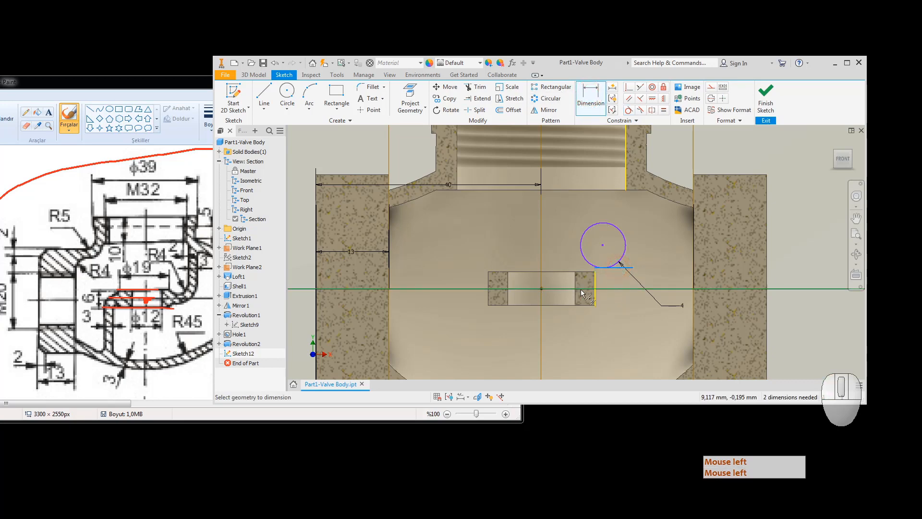
{"action": "left_click", "coordinate": [286, 90]}
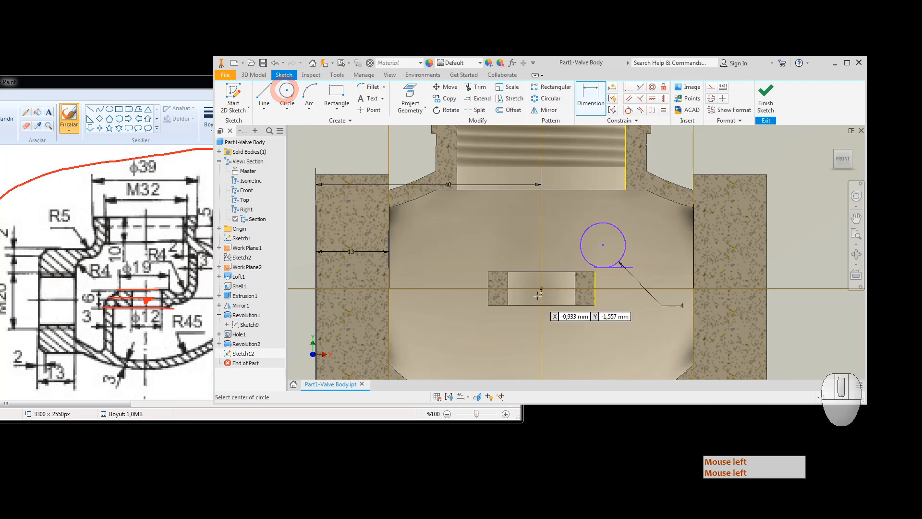
{"action": "left_click", "coordinate": [264, 92]}
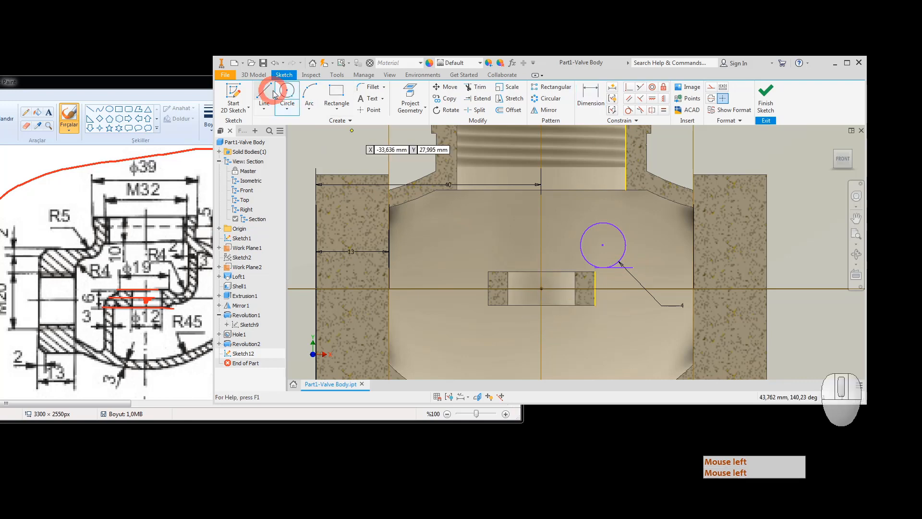
{"action": "left_click", "coordinate": [542, 289]}
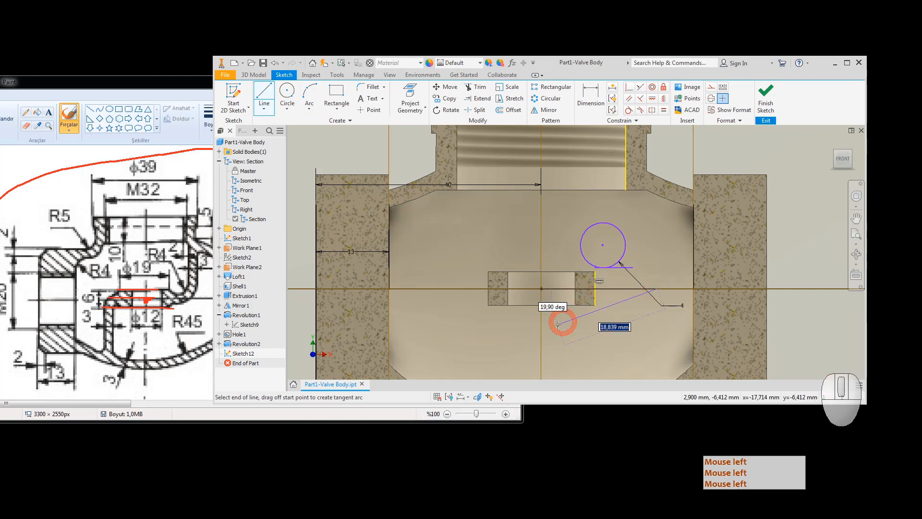
{"action": "key", "text": "Escape"}
{"action": "key", "text": "Escape"}
Dimension the distance between the circle's short tangent line and the horizontal axis line as 1.5 mm.
{"action": "left_click", "coordinate": [591, 96]}
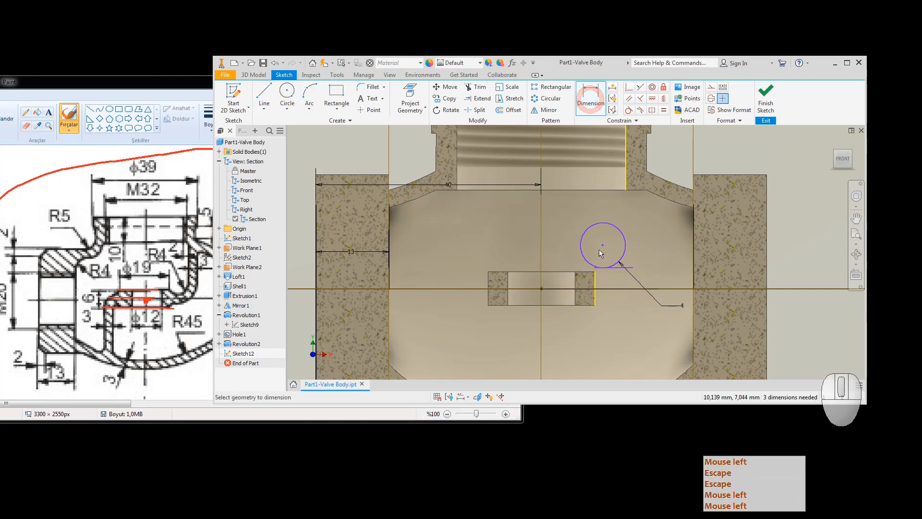
{"action": "left_click", "coordinate": [619, 272]}
{"action": "left_click", "coordinate": [619, 289]}
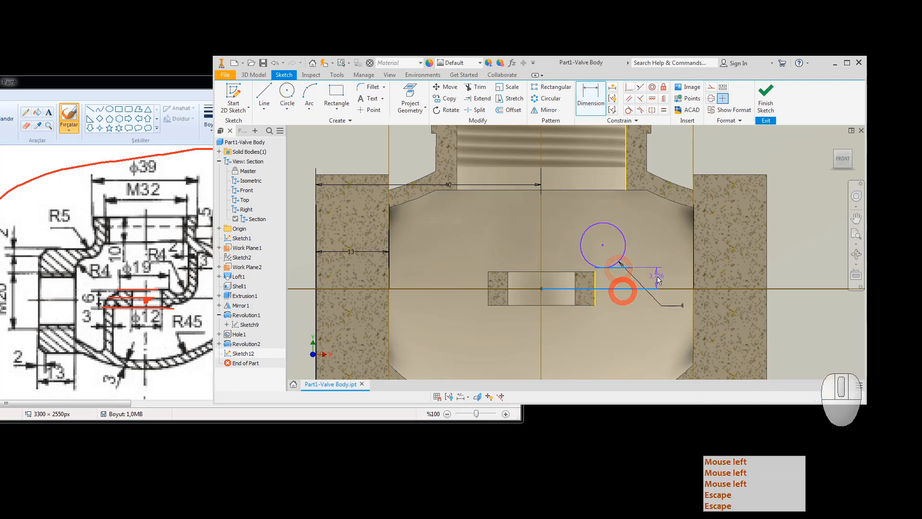
{"action": "left_click", "coordinate": [660, 275]}
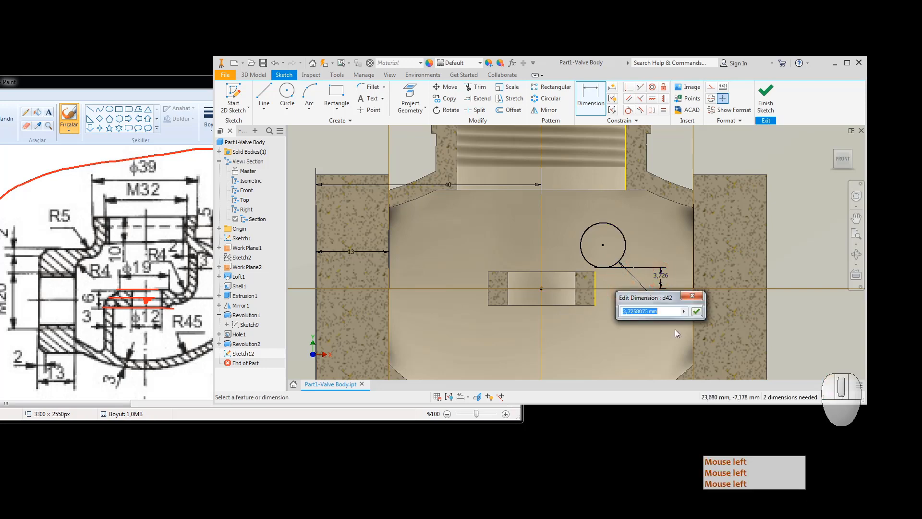
{"action": "type", "text": "1.5"}
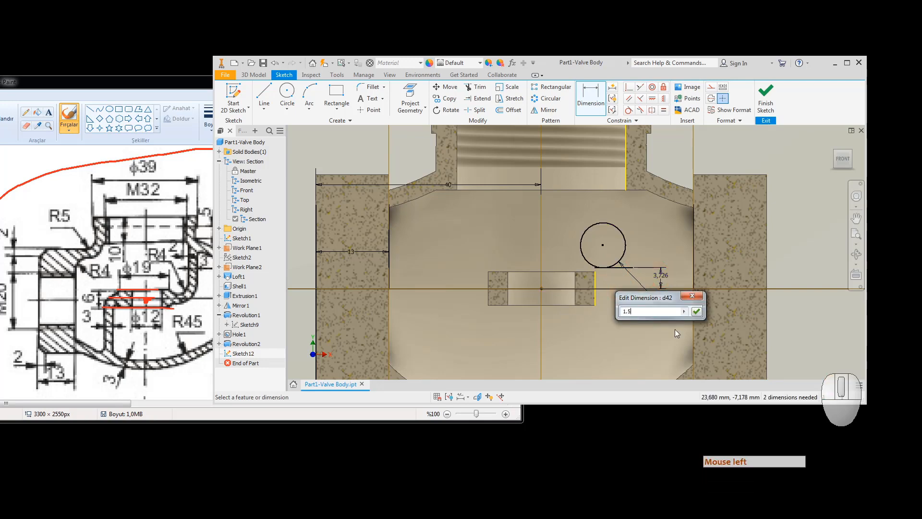
{"action": "type", "text": ",5"}
{"action": "key", "text": "Return"}
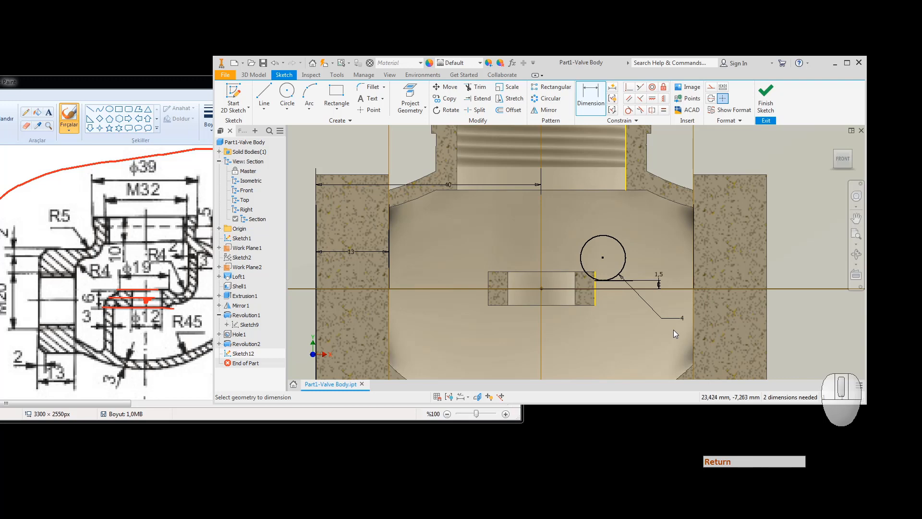
Draw a vertical line about 20.9 mm long down from the lower end of the threaded bore's projected edge, touching the circle's side.
{"action": "left_click", "coordinate": [263, 96]}
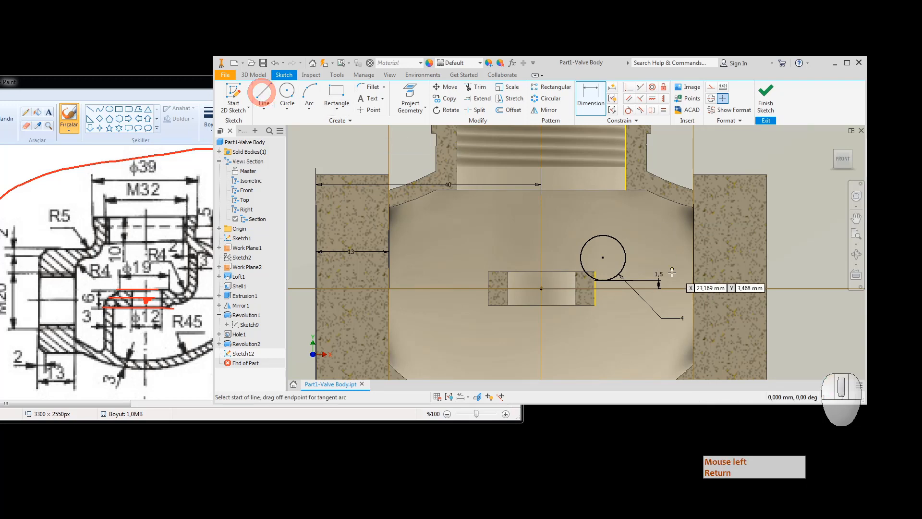
{"action": "left_click", "coordinate": [626, 188]}
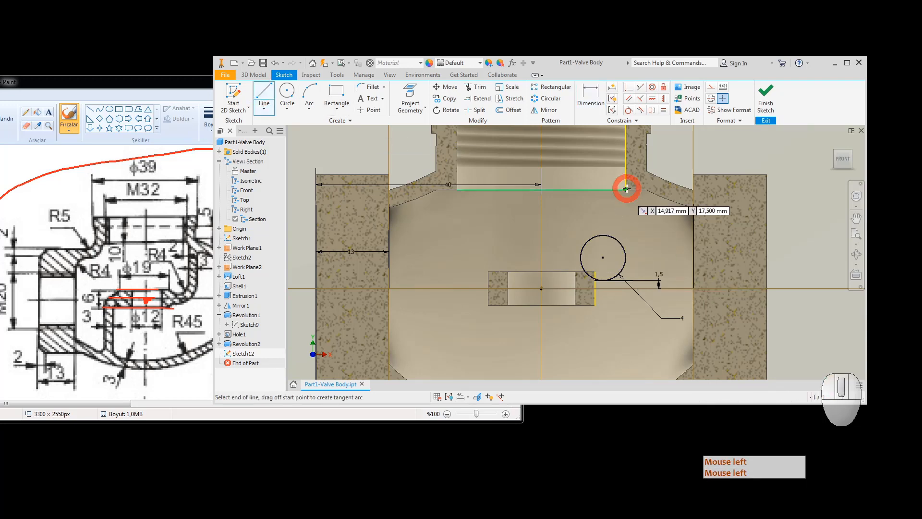
{"action": "left_click", "coordinate": [626, 307]}
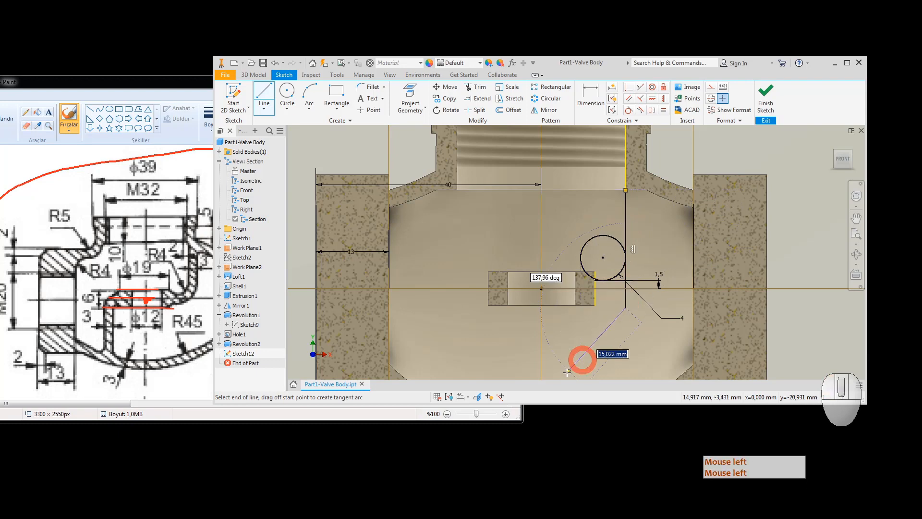
{"action": "key", "text": "Escape"}
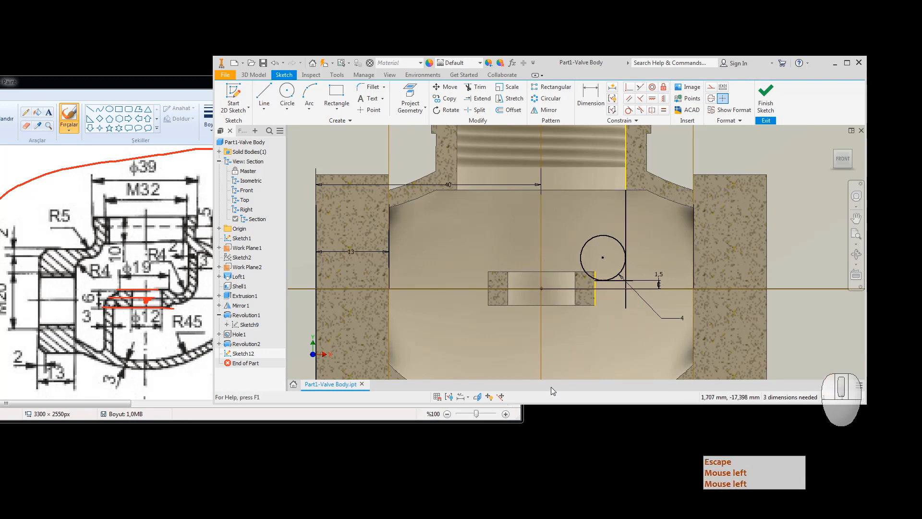
Trim away the circle's outer portion and the vertical line below its tangent point, leaving only the lower arc.
{"action": "left_click", "coordinate": [476, 87]}
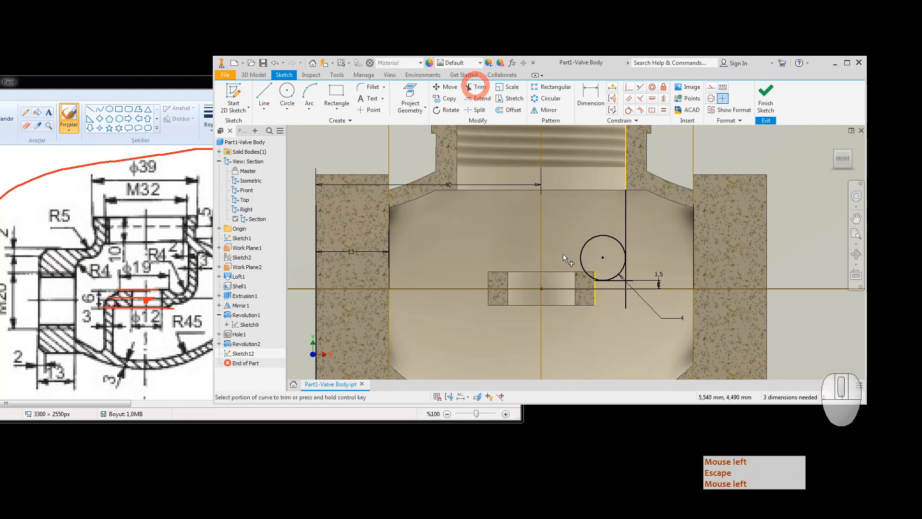
{"action": "left_click", "coordinate": [587, 238]}
{"action": "left_click", "coordinate": [625, 301]}
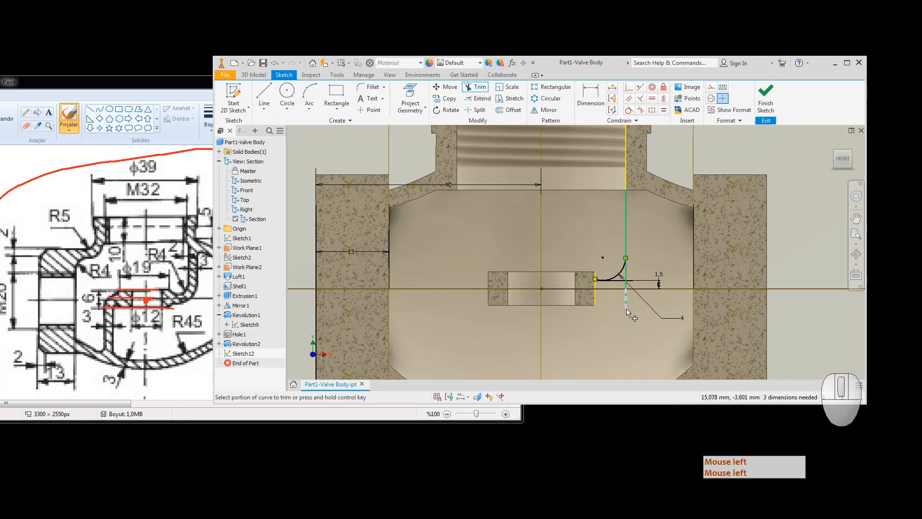
{"action": "scroll", "coordinate": [616, 303], "scroll_direction": "up", "scroll_amount": 5}
{"action": "left_click", "coordinate": [610, 299]}
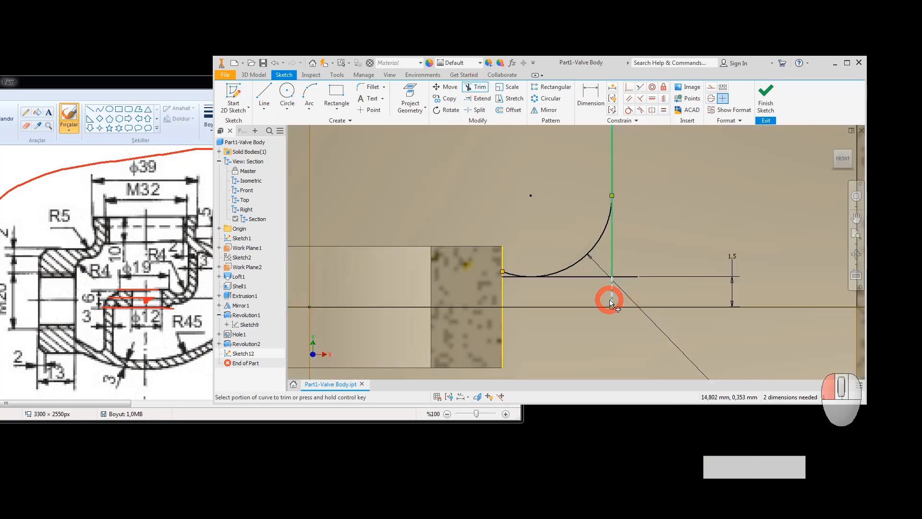
{"action": "left_click", "coordinate": [612, 266]}
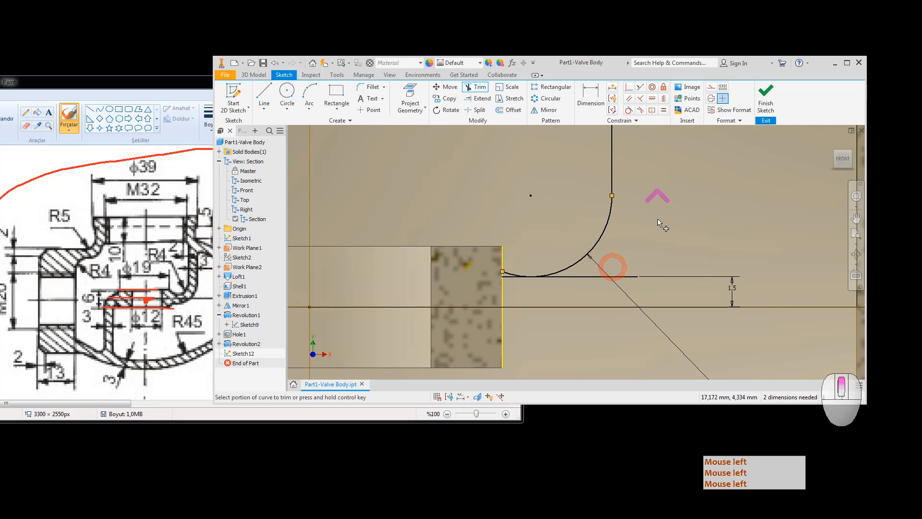
{"action": "scroll", "coordinate": [657, 220], "scroll_direction": "up", "scroll_amount": 6}
{"action": "mouse_move", "coordinate": [654, 245]}
{"action": "middle_mouse_down"}
{"action": "mouse_move", "coordinate": [599, 320]}
{"action": "mouse_move", "coordinate": [609, 274]}
{"action": "middle_mouse_up"}
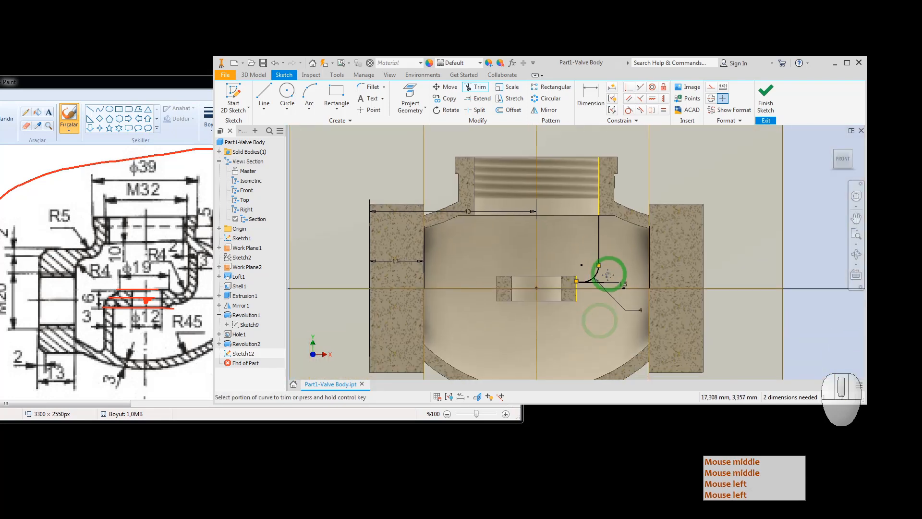
Trim the leftover arc beside the ring and the excess horizontal line beyond the arc's tangent point.
{"action": "scroll", "coordinate": [583, 276], "scroll_direction": "down", "scroll_amount": 8}
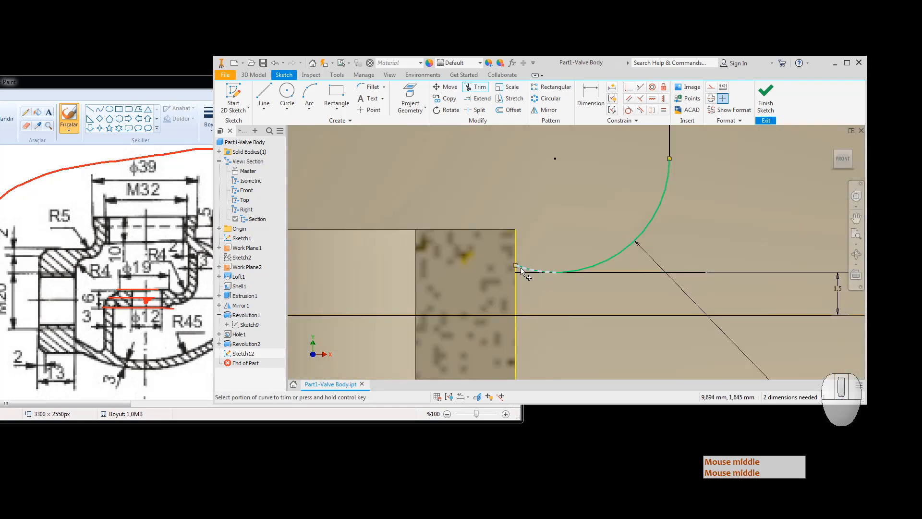
{"action": "left_click", "coordinate": [520, 267]}
{"action": "scroll", "coordinate": [597, 268], "scroll_direction": "down", "scroll_amount": 5}
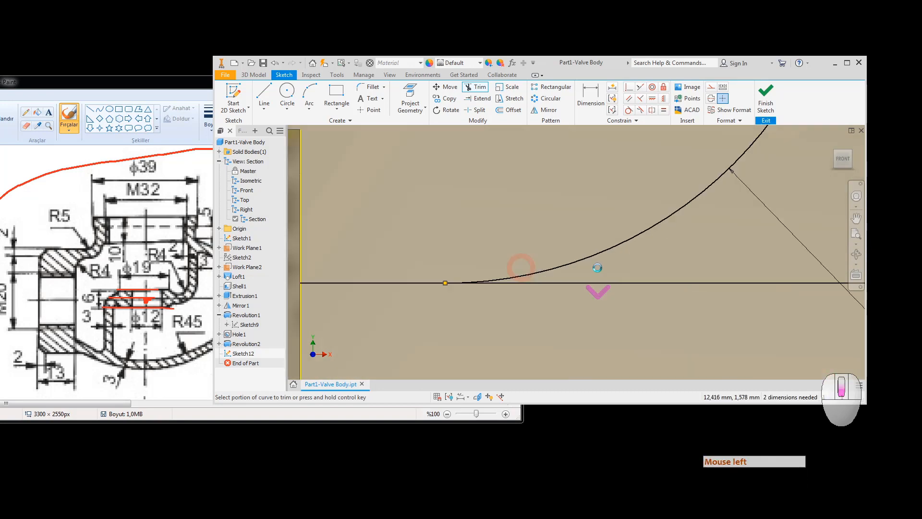
{"action": "left_click", "coordinate": [555, 283]}
{"action": "scroll", "coordinate": [653, 268], "scroll_direction": "up", "scroll_amount": 5}
{"action": "key", "text": "Escape"}
{"action": "key", "text": "Escape"}
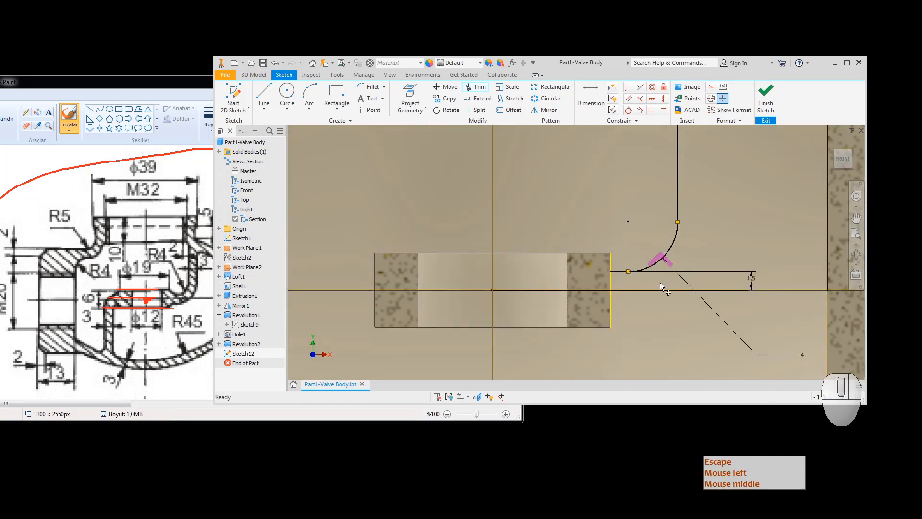
Convert the horizontal axis line and the ring's projected outer edge to construction geometry.
{"action": "left_click", "coordinate": [678, 291]}
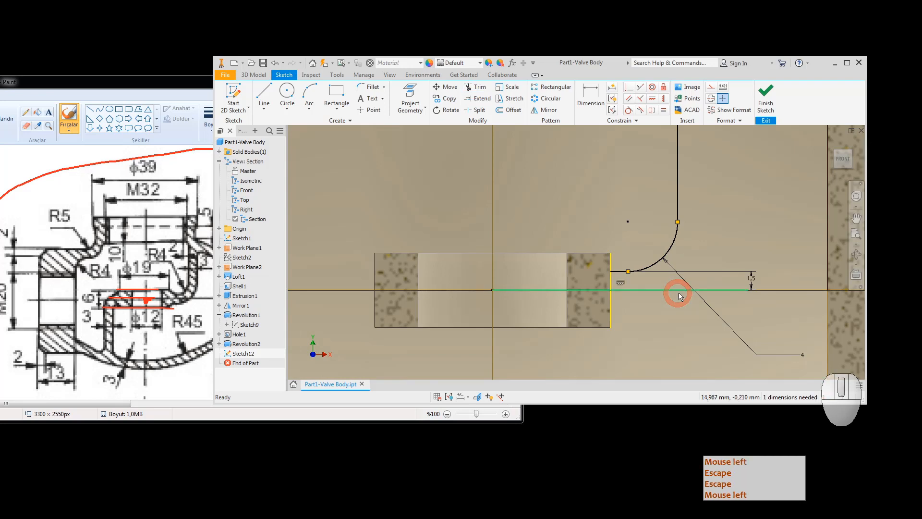
{"action": "right_click", "coordinate": [678, 293]}
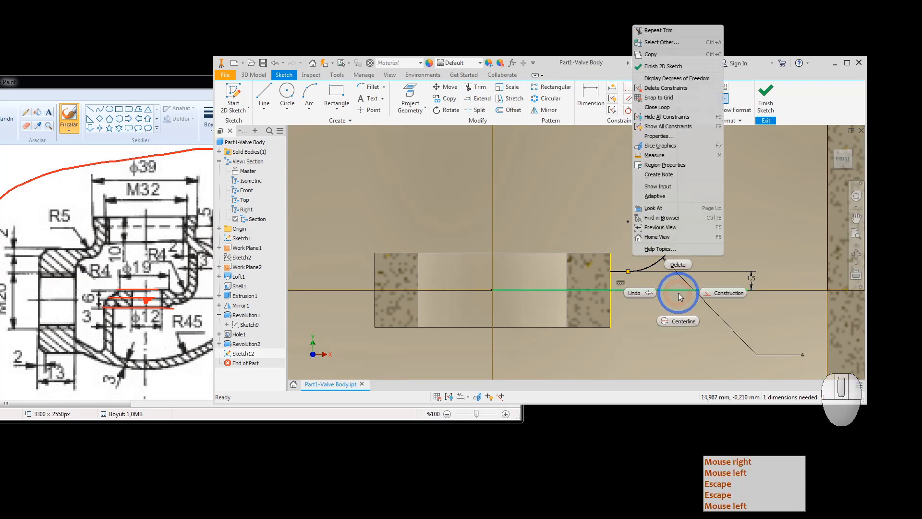
{"action": "left_click", "coordinate": [715, 293]}
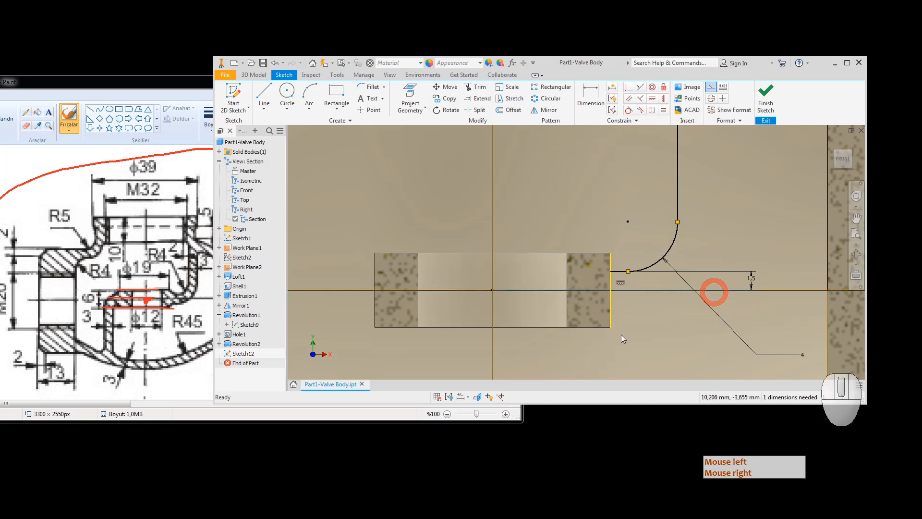
{"action": "key", "text": "Escape"}
{"action": "left_click", "coordinate": [610, 283]}
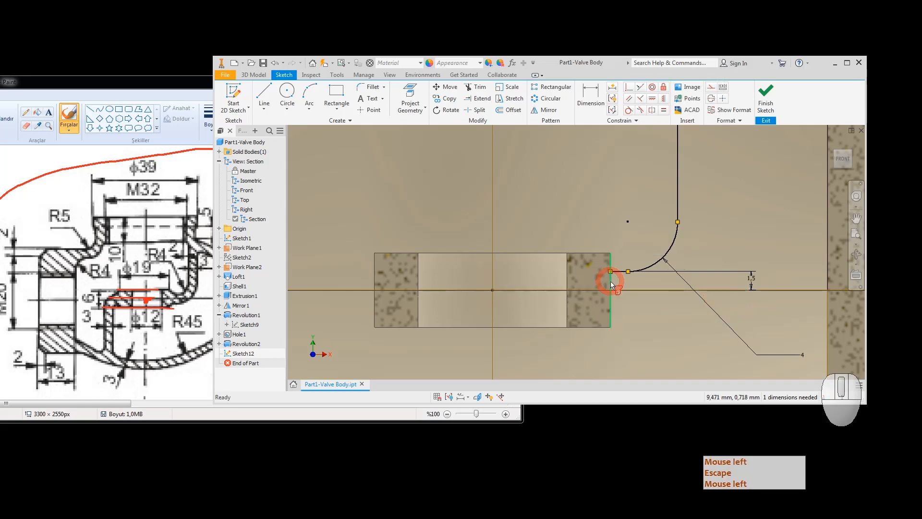
{"action": "right_click", "coordinate": [611, 284]}
{"action": "left_click", "coordinate": [653, 281]}
{"action": "key", "text": "Escape"}
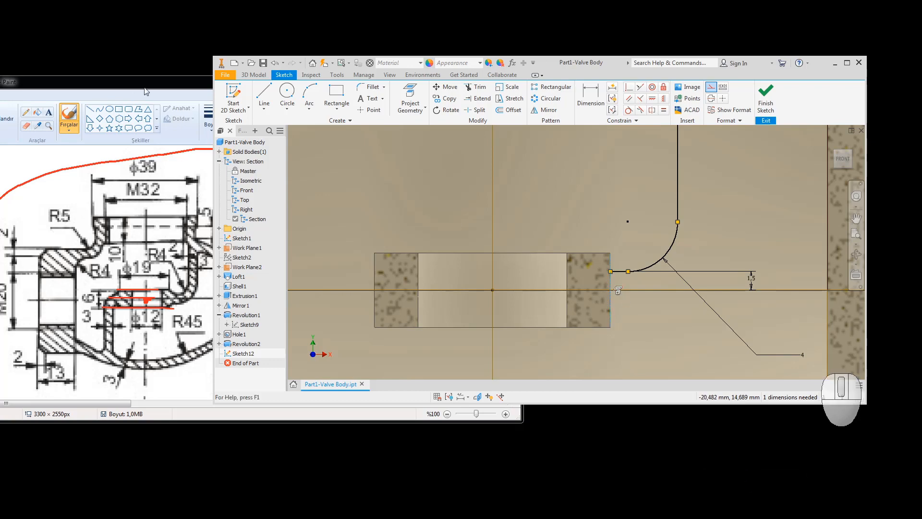
Offset the line-and-arc profile outward and dimension the spacing between the two vertical lines as 3 mm.
{"action": "left_click", "coordinate": [512, 113]}
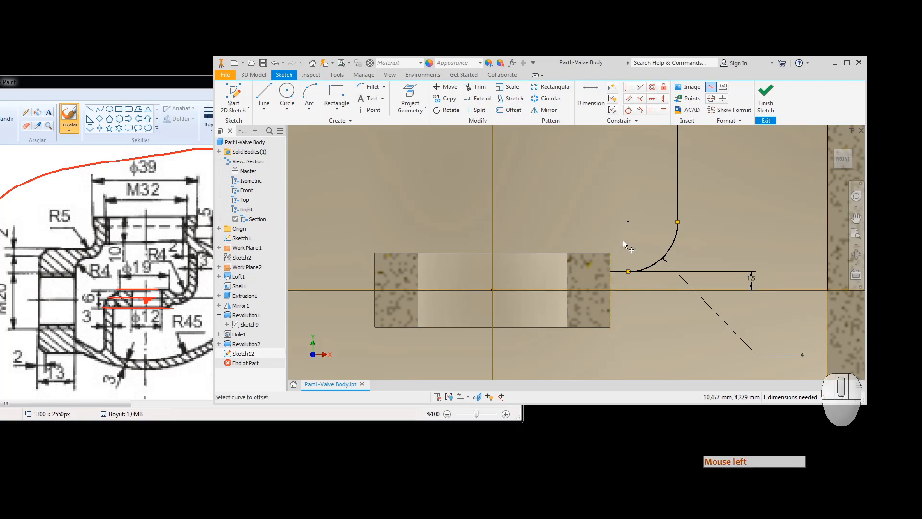
{"action": "left_click", "coordinate": [623, 273]}
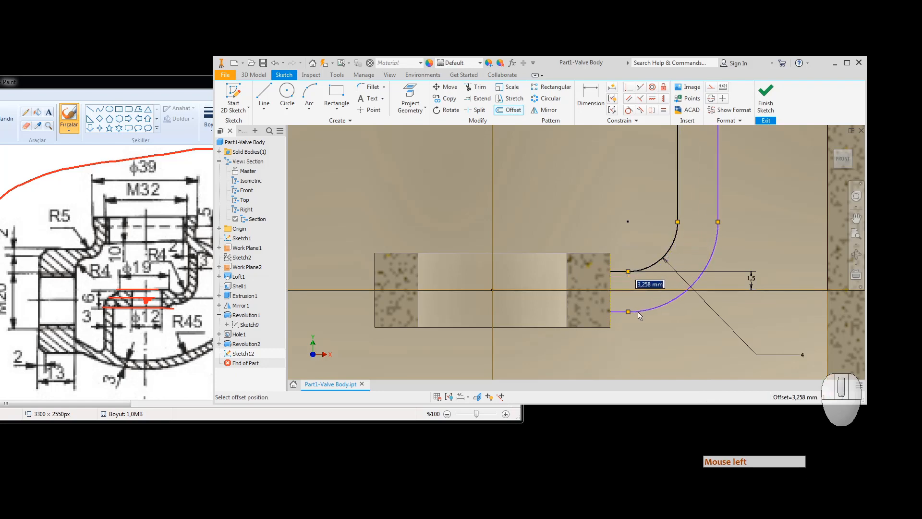
{"action": "left_click", "coordinate": [633, 313]}
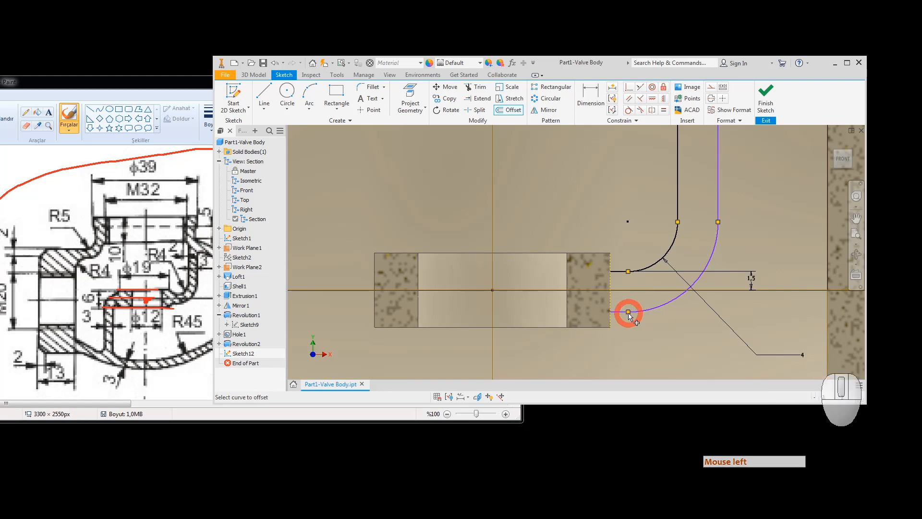
{"action": "left_click", "coordinate": [591, 96]}
{"action": "left_click", "coordinate": [718, 189]}
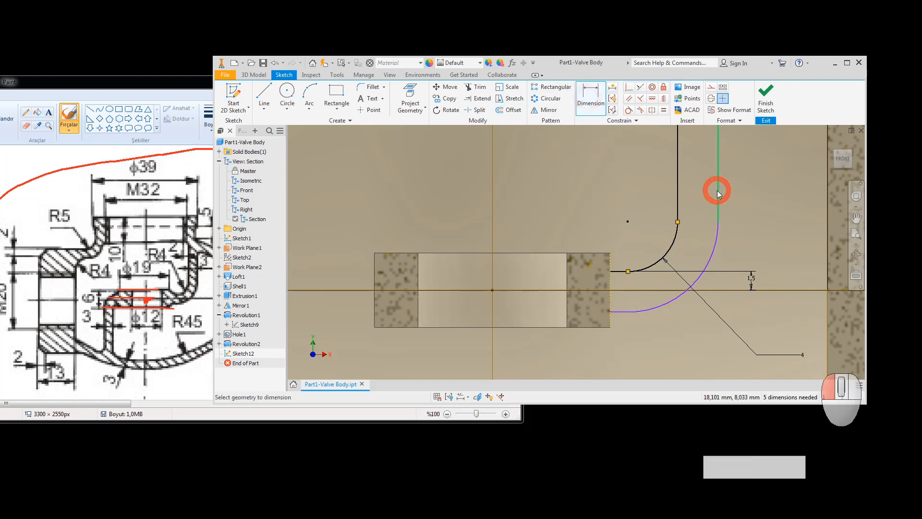
{"action": "left_click", "coordinate": [677, 201]}
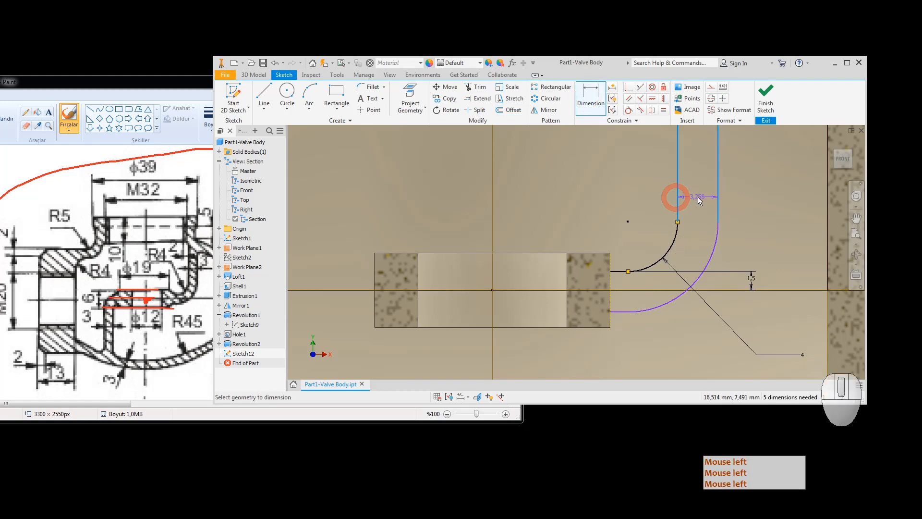
{"action": "left_click", "coordinate": [697, 197]}
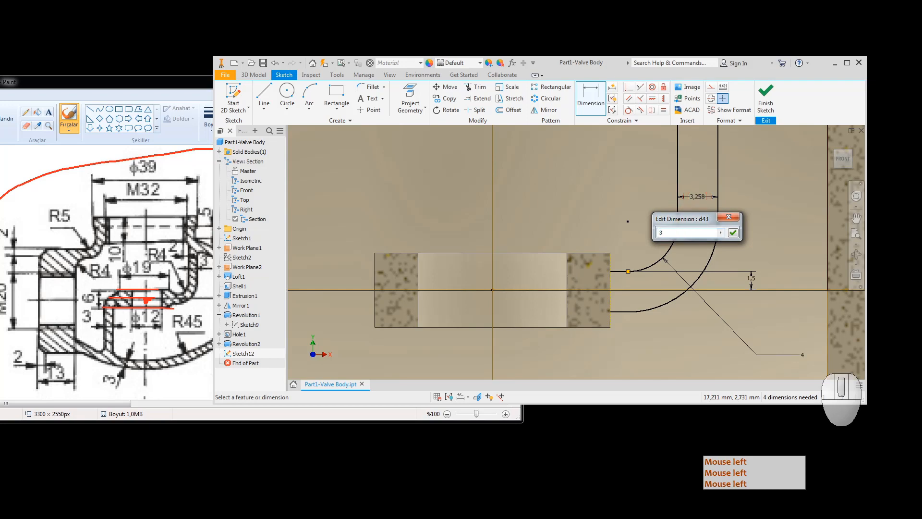
{"action": "key", "text": "Return"}
Draw two horizontal lines from the ends of the inner and outer wall profiles across the ring, ending about 13.7 mm past its centre.
{"action": "scroll", "coordinate": [674, 242], "scroll_direction": "up", "scroll_amount": 3}
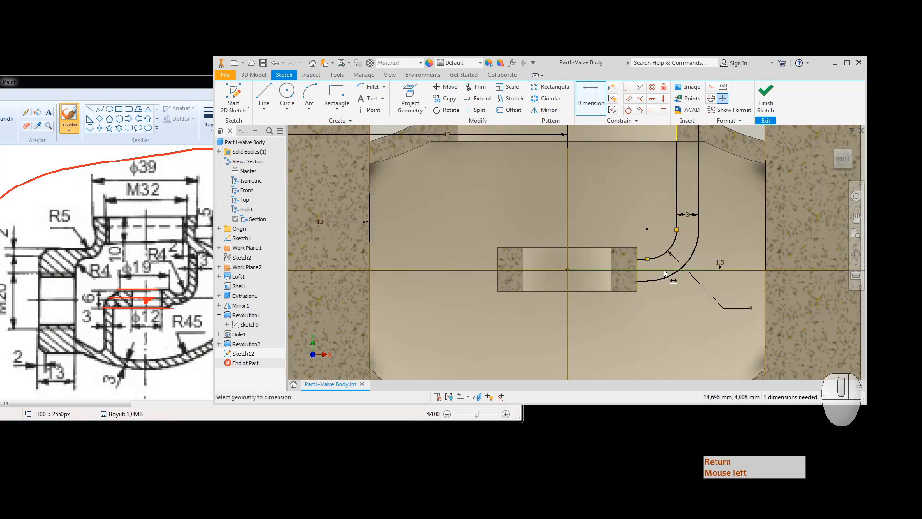
{"action": "left_click", "coordinate": [264, 92]}
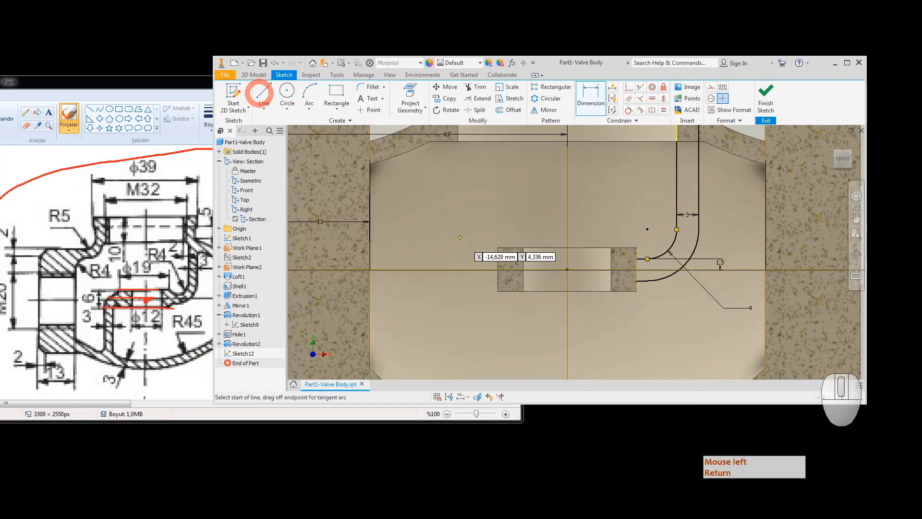
{"action": "left_click", "coordinate": [647, 259]}
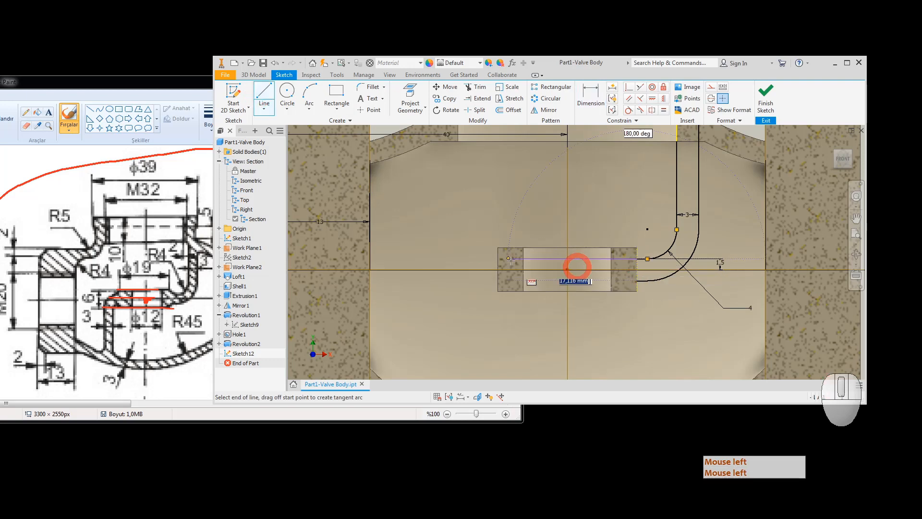
{"action": "left_click", "coordinate": [468, 259]}
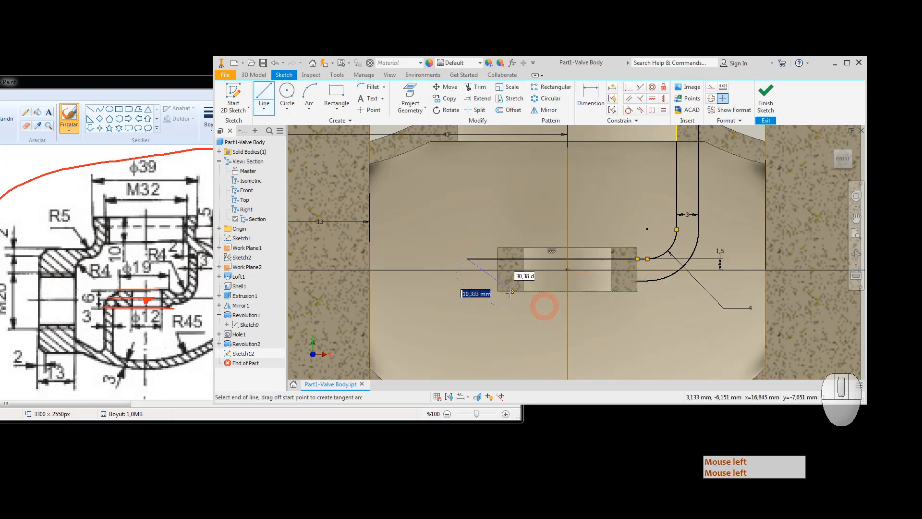
{"action": "key", "text": "Escape"}
{"action": "left_click", "coordinate": [264, 94]}
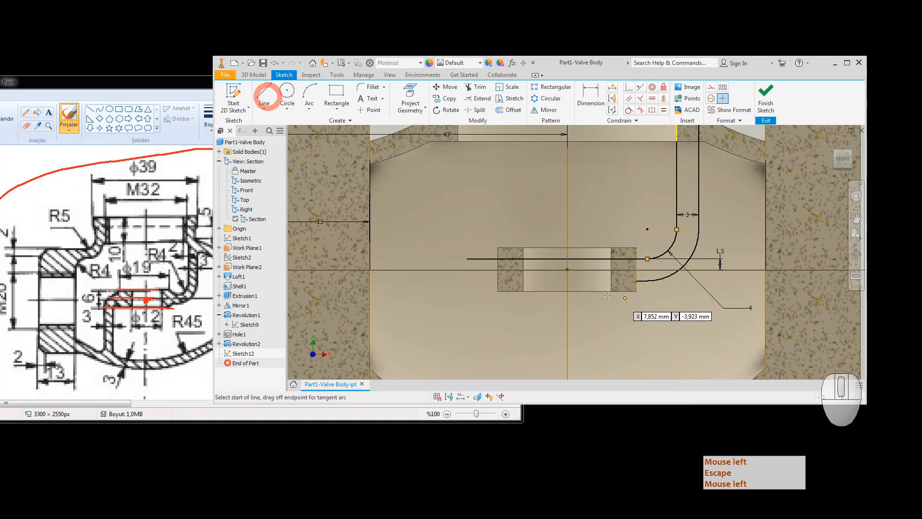
{"action": "left_click", "coordinate": [637, 281]}
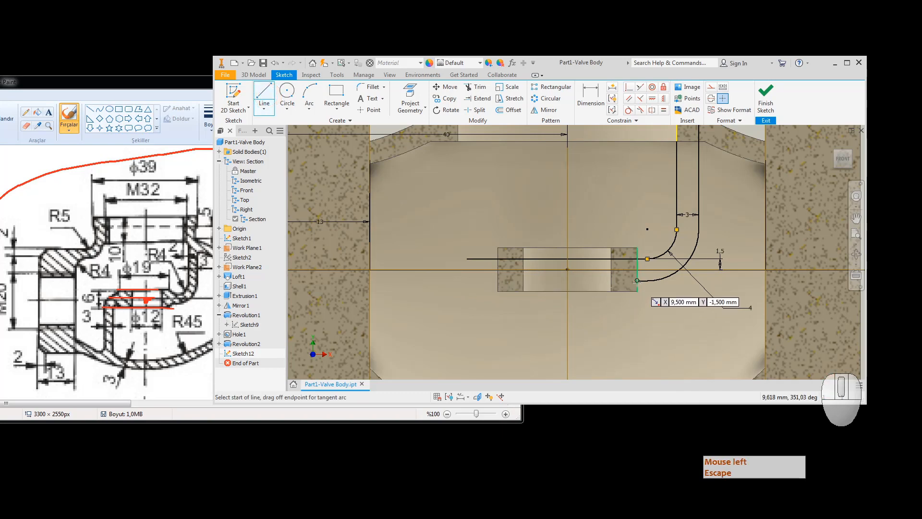
{"action": "left_click", "coordinate": [466, 281]}
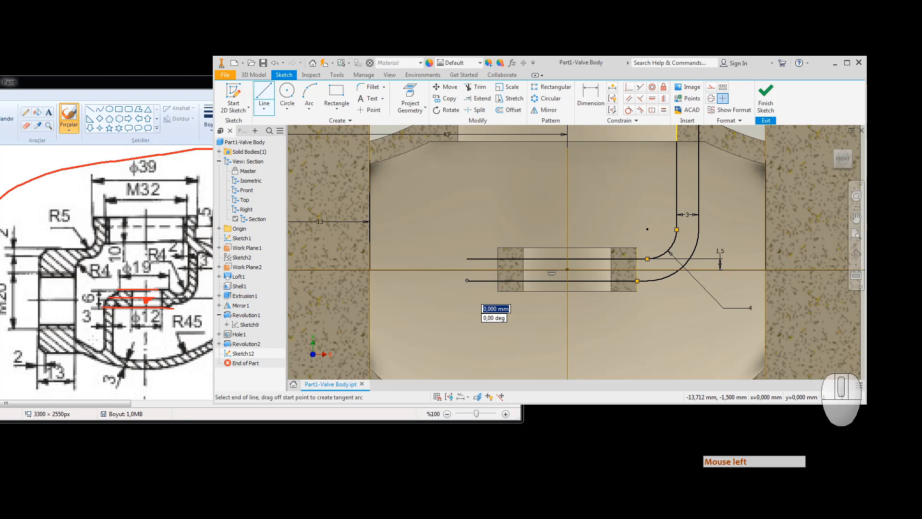
Switch to Paint, trace the seat wall's bends on the reference drawing with the brush, and undo the brush marks.
{"action": "left_click", "coordinate": [96, 325]}
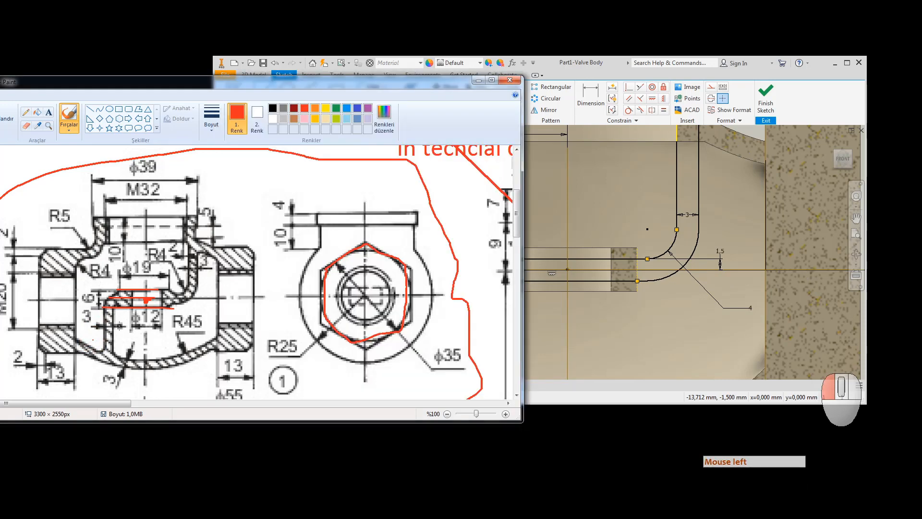
{"action": "mouse_move", "coordinate": [97, 303]}
{"action": "left_mouse_down"}
{"action": "mouse_move", "coordinate": [110, 360]}
{"action": "mouse_move", "coordinate": [116, 293]}
{"action": "left_mouse_up"}
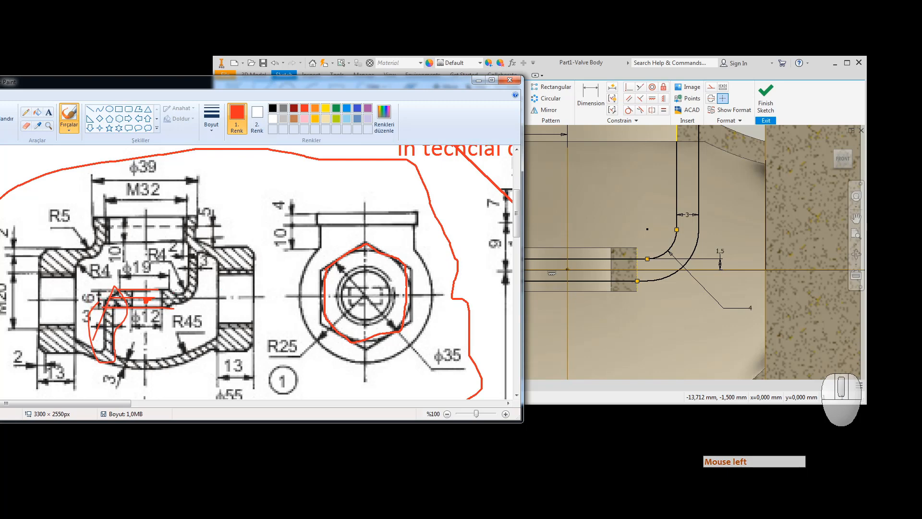
{"action": "left_click", "coordinate": [170, 290]}
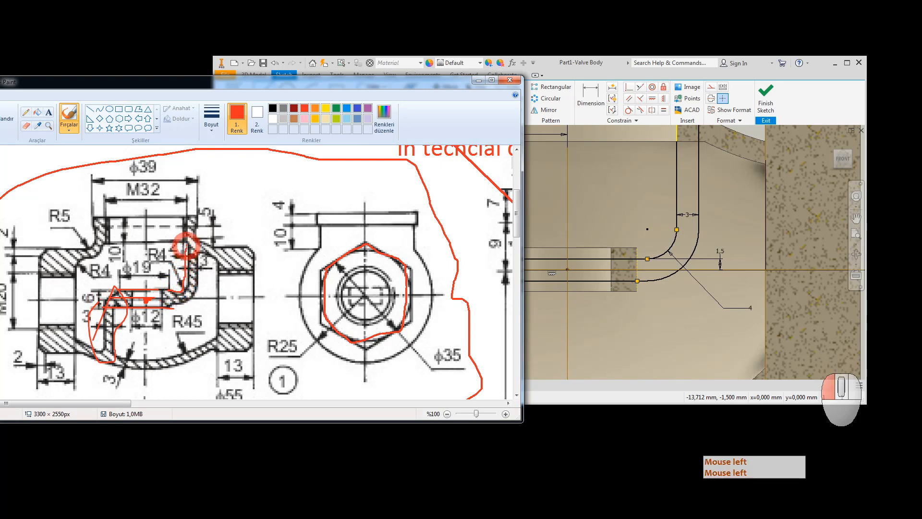
{"action": "left_click_drag", "start_coordinate": [188, 246], "coordinate": [196, 240]}
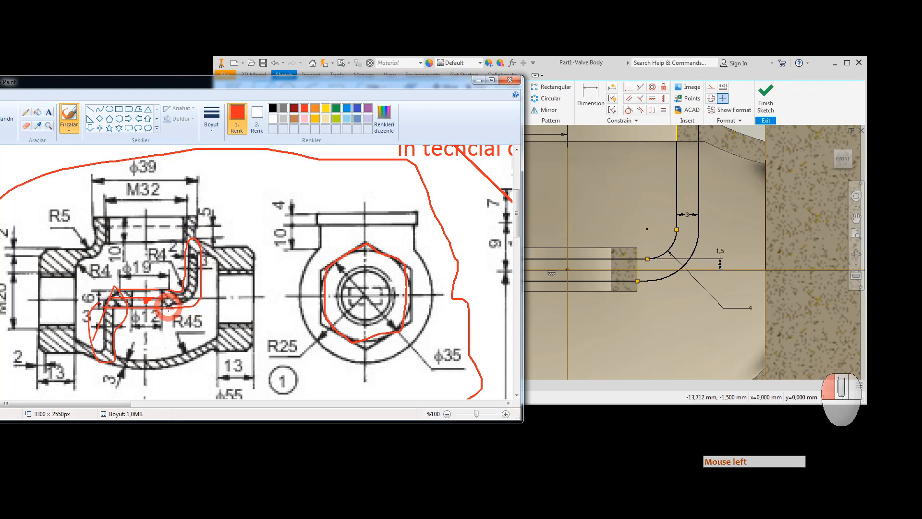
{"action": "mouse_move", "coordinate": [168, 304]}
{"action": "left_mouse_down"}
{"action": "mouse_move", "coordinate": [163, 310]}
{"action": "mouse_move", "coordinate": [194, 293]}
{"action": "mouse_move", "coordinate": [111, 288]}
{"action": "left_mouse_up"}
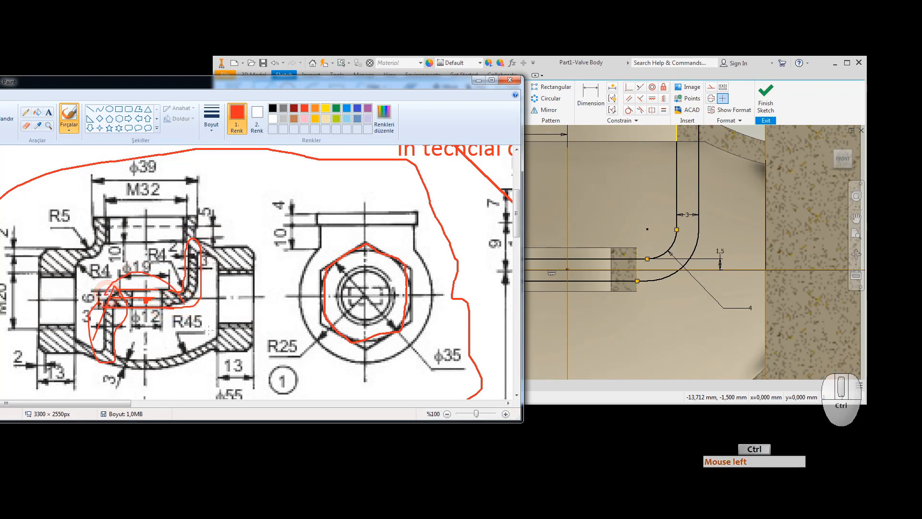
{"action": "key", "text": "ctrl+z"}
{"action": "key", "text": "ctrl+z"}
{"action": "key", "text": "ctrl+z"}
{"action": "key", "text": "ctrl+z"}
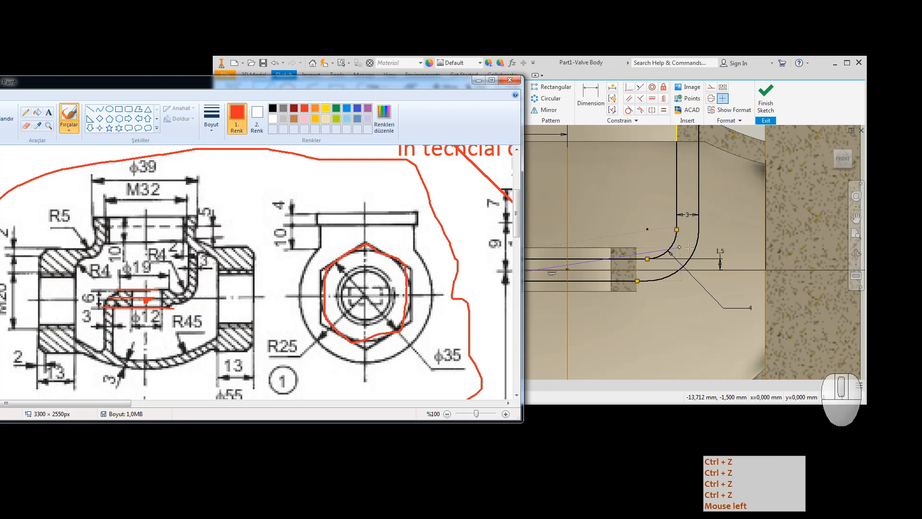
Switch back to Inventor, end the Line command and delete the stray slanted line above the ring.
{"action": "left_click", "coordinate": [572, 206]}
{"action": "key", "text": "Escape"}
{"action": "key", "text": "Escape"}
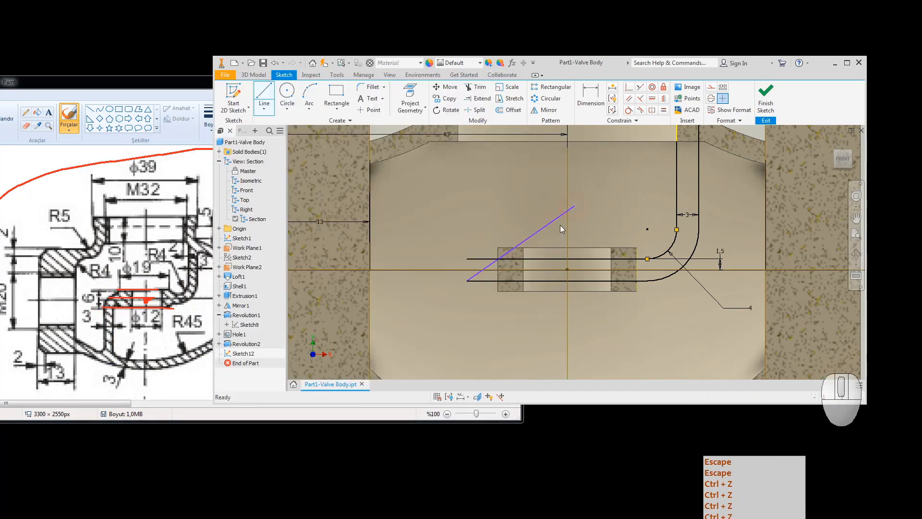
{"action": "left_click", "coordinate": [549, 227]}
{"action": "key", "text": "F12"}
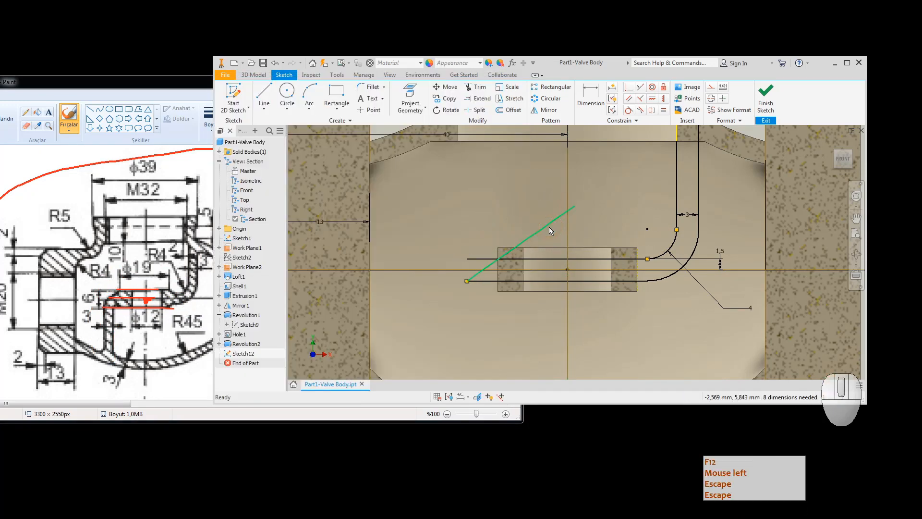
{"action": "key", "text": "Delete"}
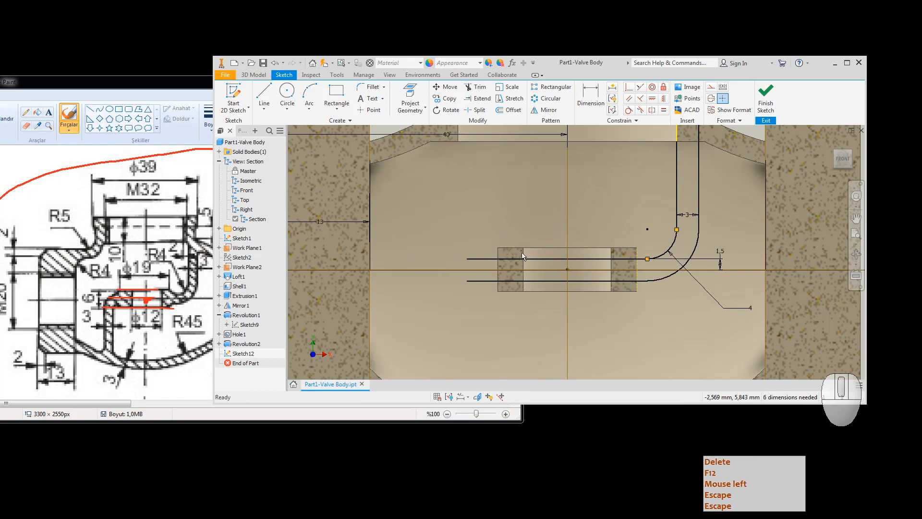
Draw a vertical line about 33 mm long beyond the horizontal lines' free ends, extending down past the body's curved bottom wall.
{"action": "left_click", "coordinate": [264, 91]}
{"action": "left_click", "coordinate": [453, 241]}
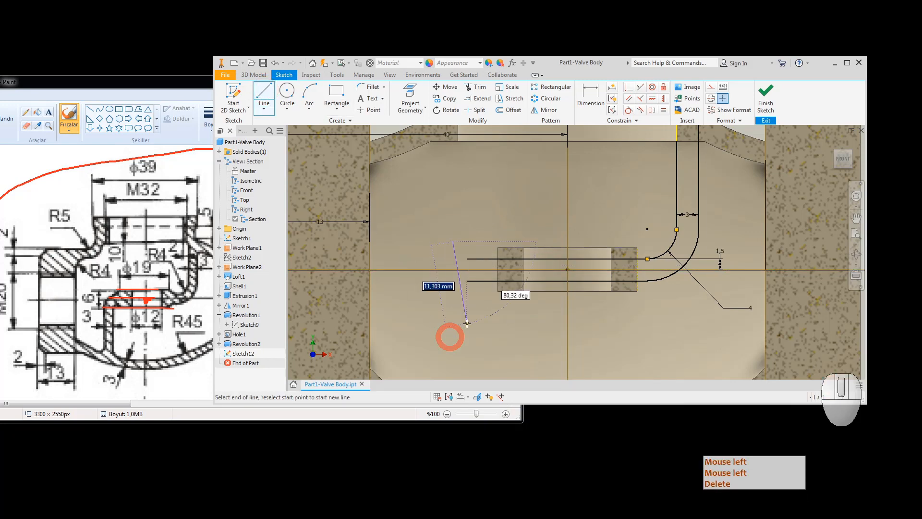
{"action": "scroll", "coordinate": [471, 310], "scroll_direction": "up", "scroll_amount": 7}
{"action": "middle_click_drag", "start_coordinate": [464, 317], "coordinate": [467, 298]}
{"action": "scroll", "coordinate": [468, 299], "scroll_direction": "down", "scroll_amount": 6}
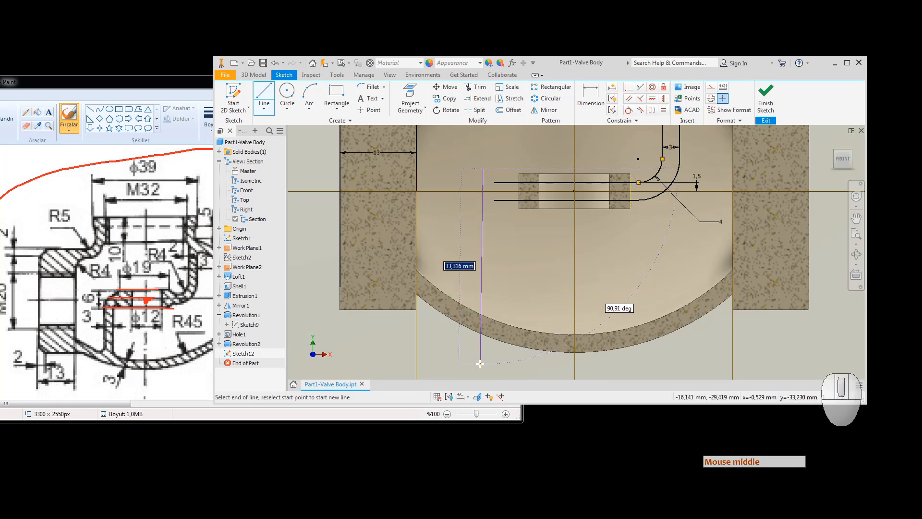
{"action": "left_click", "coordinate": [483, 364]}
{"action": "key", "text": "Escape"}
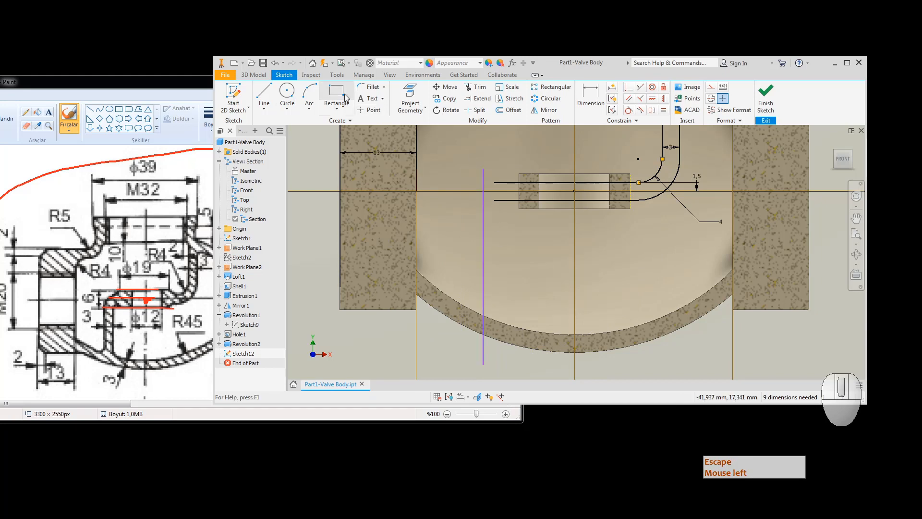
Sketch a circle below the ring beside the vertical line and make it equal in radius to the R4 arc.
{"action": "left_click", "coordinate": [287, 91]}
{"action": "left_click", "coordinate": [519, 240]}
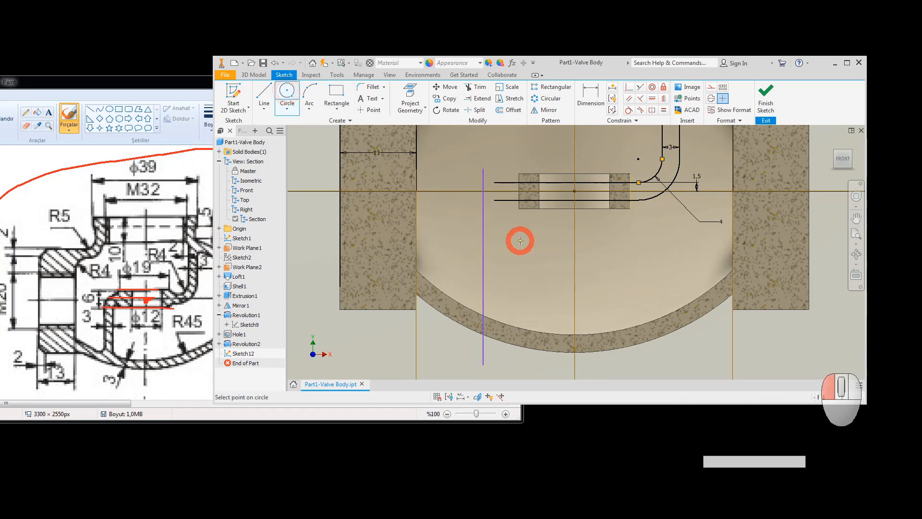
{"action": "left_click", "coordinate": [502, 220]}
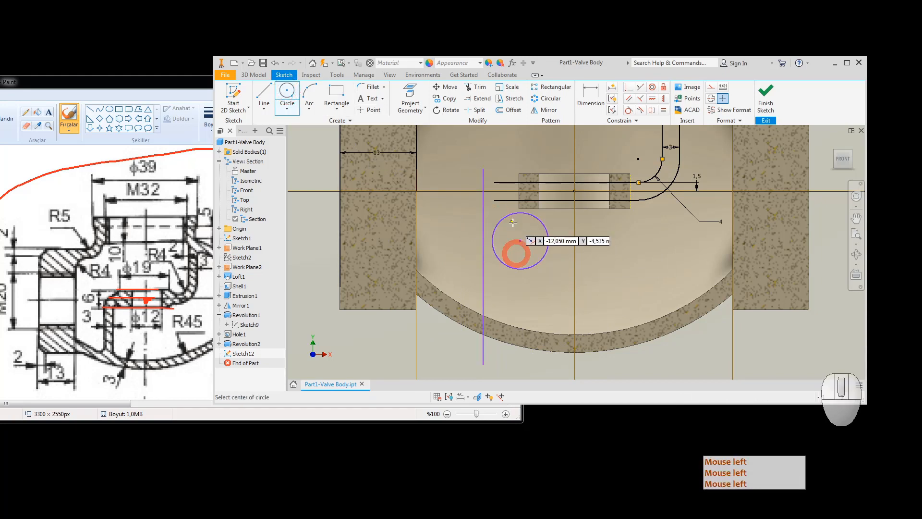
{"action": "left_click", "coordinate": [664, 111]}
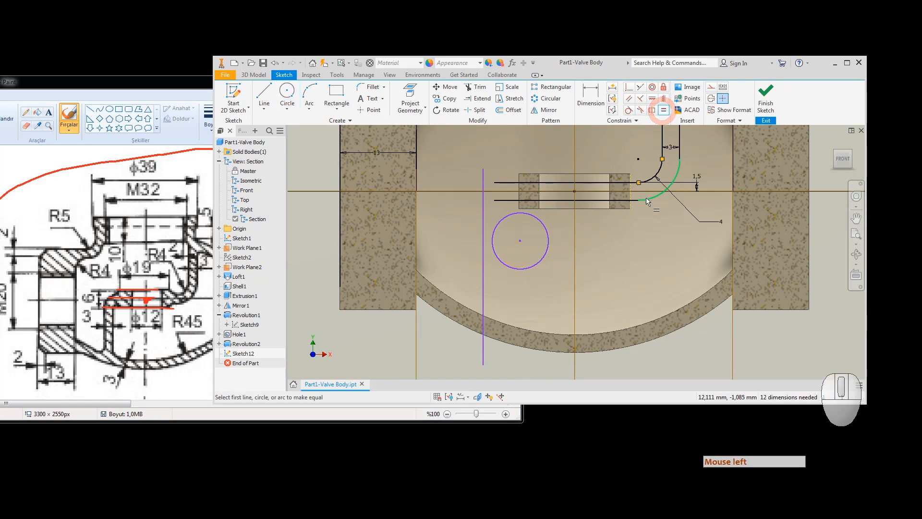
{"action": "left_click", "coordinate": [648, 181]}
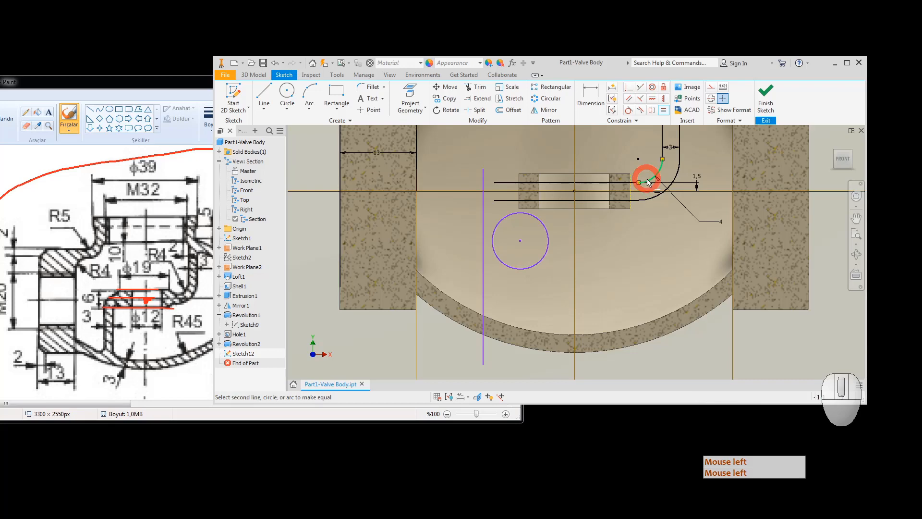
{"action": "left_click", "coordinate": [502, 221]}
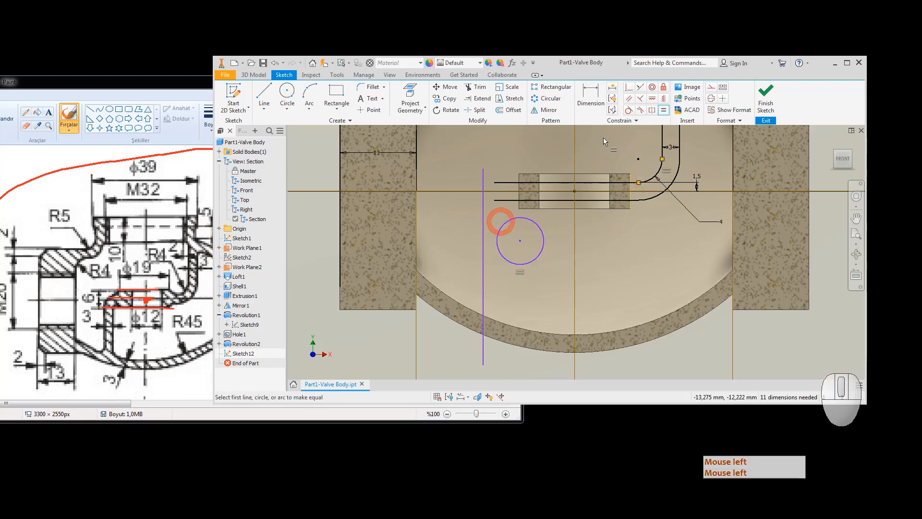
Make the circle tangent to the upper horizontal line and the vertical line, and move the vertical line slightly farther from the ring.
{"action": "left_click", "coordinate": [628, 110]}
{"action": "left_click", "coordinate": [506, 222]}
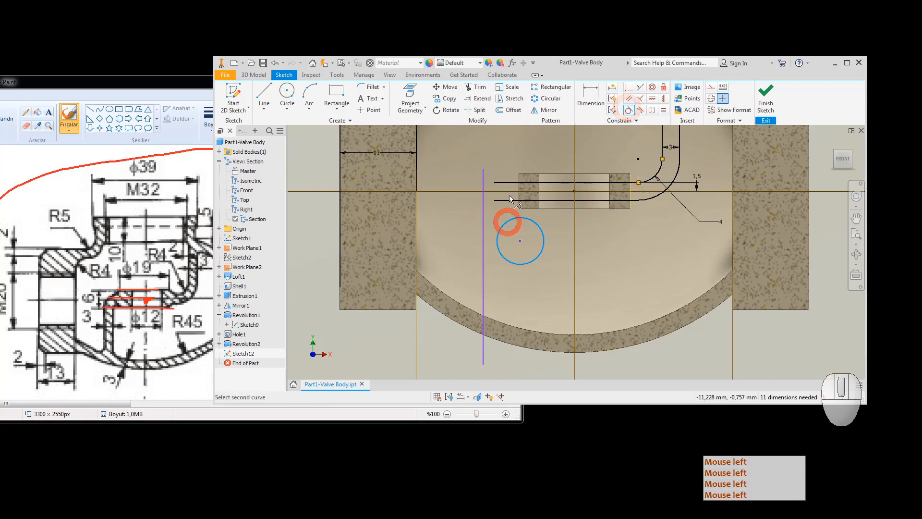
{"action": "left_click", "coordinate": [508, 182]}
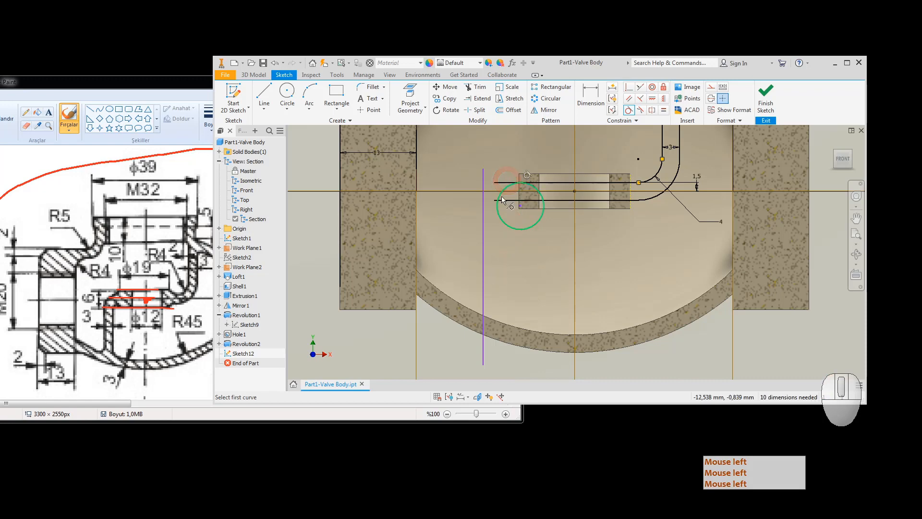
{"action": "left_click", "coordinate": [501, 195]}
{"action": "left_click", "coordinate": [482, 200]}
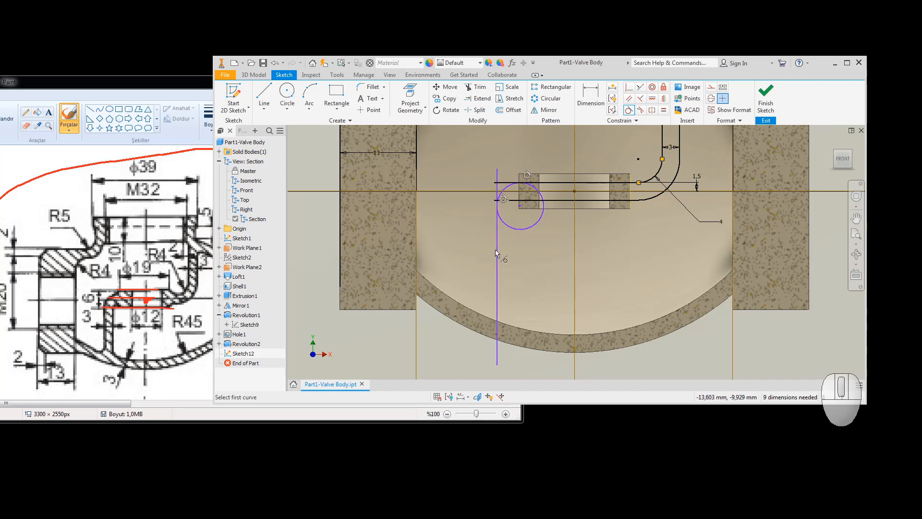
{"action": "key", "text": "Escape"}
{"action": "left_click_drag", "start_coordinate": [497, 266], "coordinate": [487, 269]}
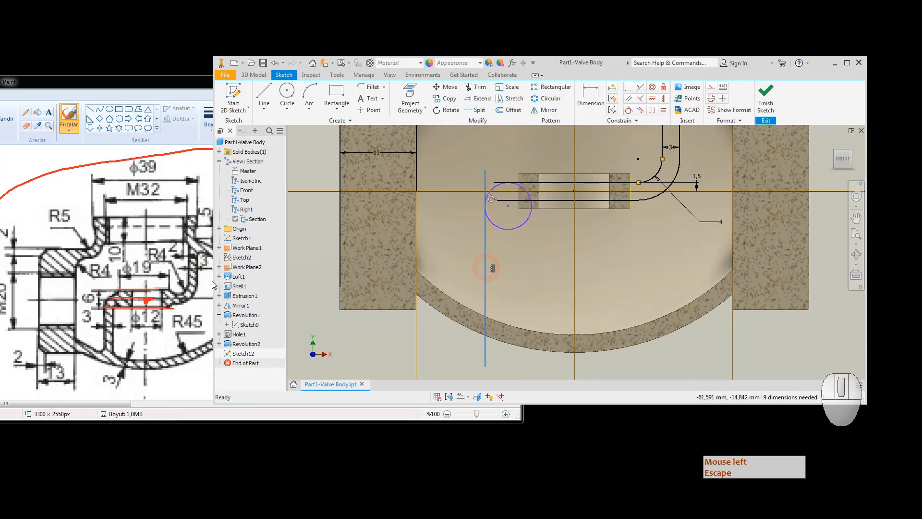
Mark the corner of the seat wall below the R4 bend on the Paint reference drawing and return to Inventor.
{"action": "left_click", "coordinate": [117, 303]}
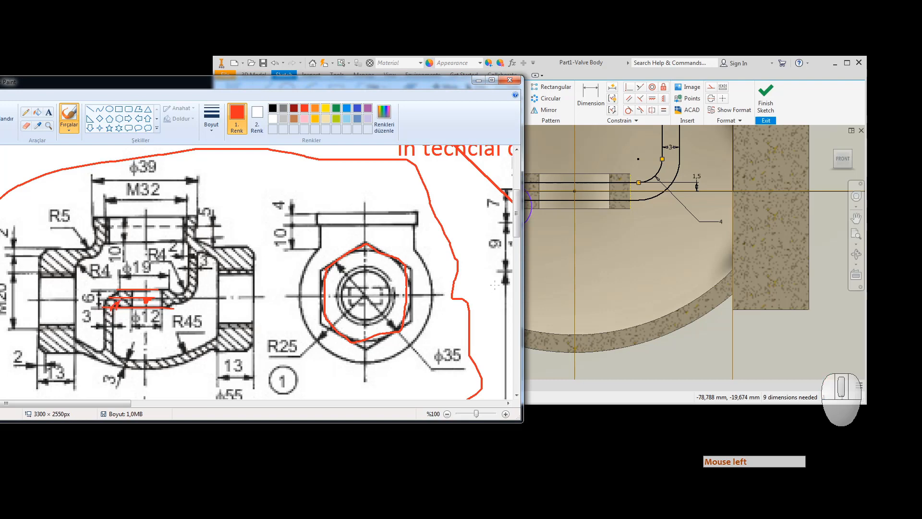
{"action": "key", "text": "Escape"}
{"action": "left_click", "coordinate": [548, 256]}
{"action": "key", "text": "Escape"}
{"action": "key", "text": "Escape"}
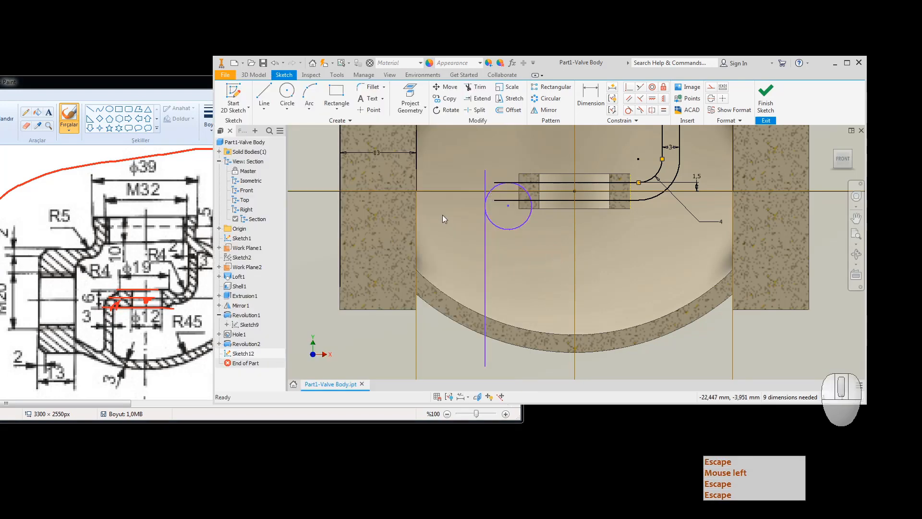
Trim away the circle's lower and ring-side portions, leaving only the quarter arc between its two tangent points.
{"action": "left_click", "coordinate": [468, 88]}
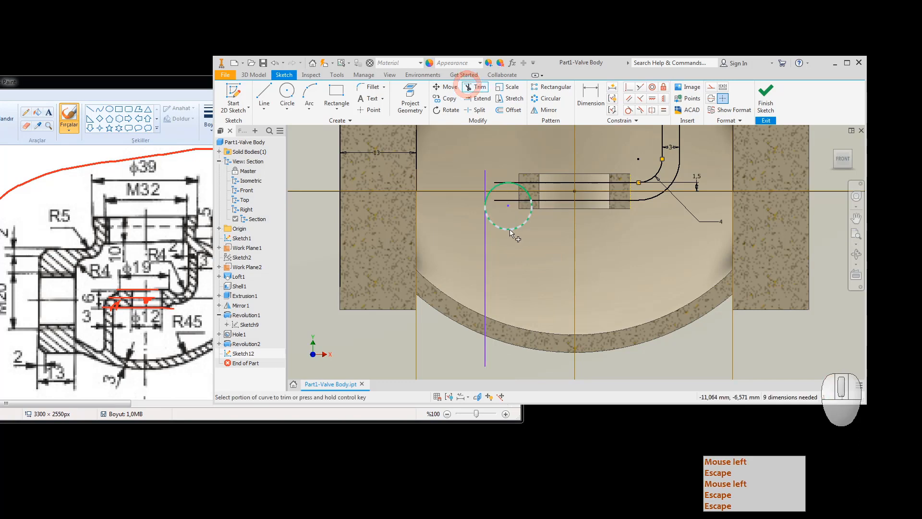
{"action": "left_click", "coordinate": [509, 228]}
{"action": "left_click", "coordinate": [529, 196]}
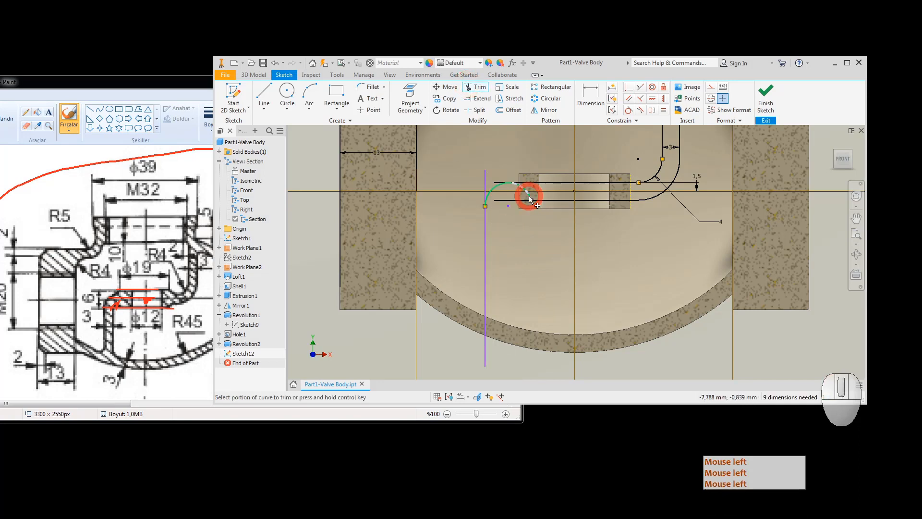
Trim the upper horizontal line and the vertical line where they extend beyond the quarter arc's tangent points.
{"action": "scroll", "coordinate": [525, 187], "scroll_direction": "up", "scroll_amount": 5}
{"action": "left_click", "coordinate": [421, 174]}
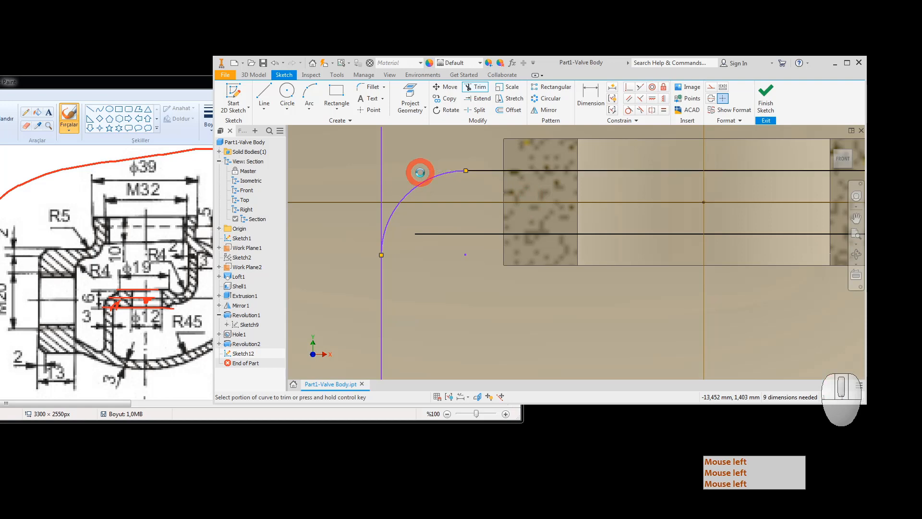
{"action": "left_click", "coordinate": [382, 174]}
{"action": "scroll", "coordinate": [455, 161], "scroll_direction": "up", "scroll_amount": 4}
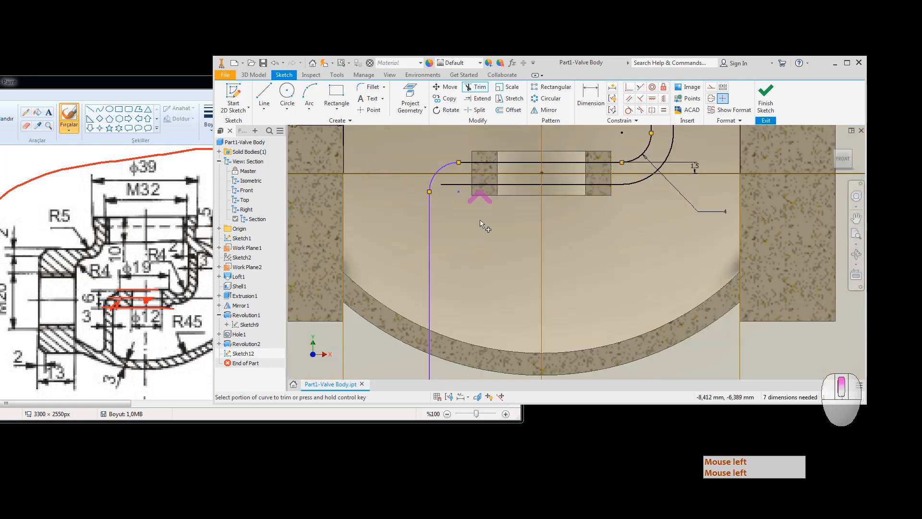
{"action": "scroll", "coordinate": [486, 226], "scroll_direction": "up", "scroll_amount": 3}
{"action": "mouse_move", "coordinate": [511, 252]}
{"action": "middle_mouse_down"}
{"action": "mouse_move", "coordinate": [519, 339]}
{"action": "mouse_move", "coordinate": [521, 316]}
{"action": "middle_mouse_up"}
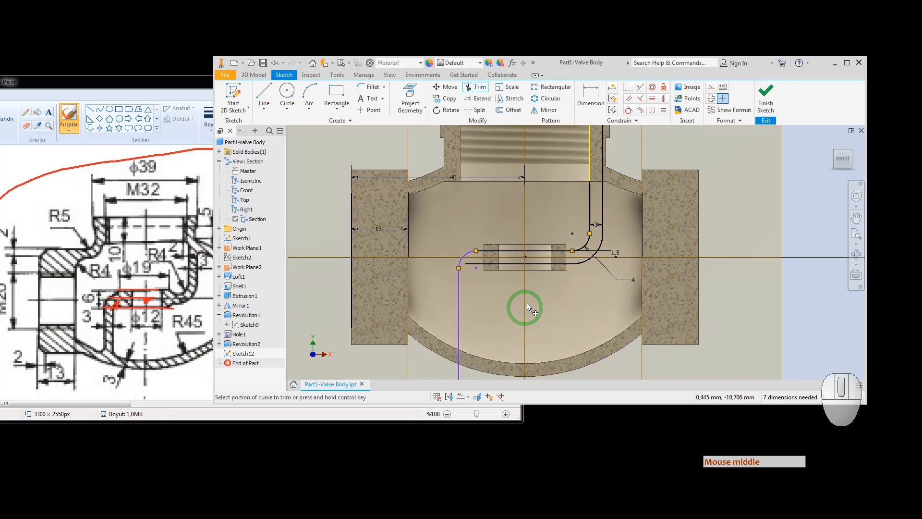
Try to project the body cavity's inner section face into the sketch, and undo the projection.
{"action": "left_click", "coordinate": [409, 98]}
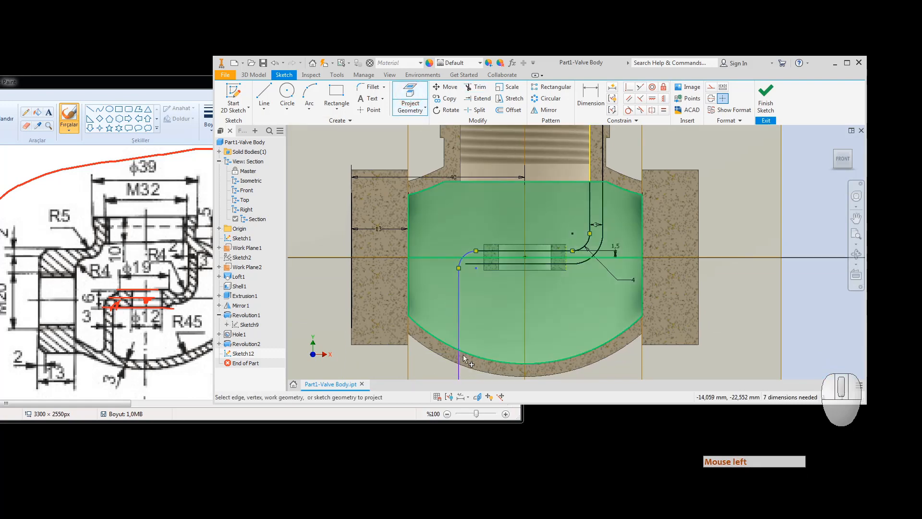
{"action": "left_click", "coordinate": [437, 342]}
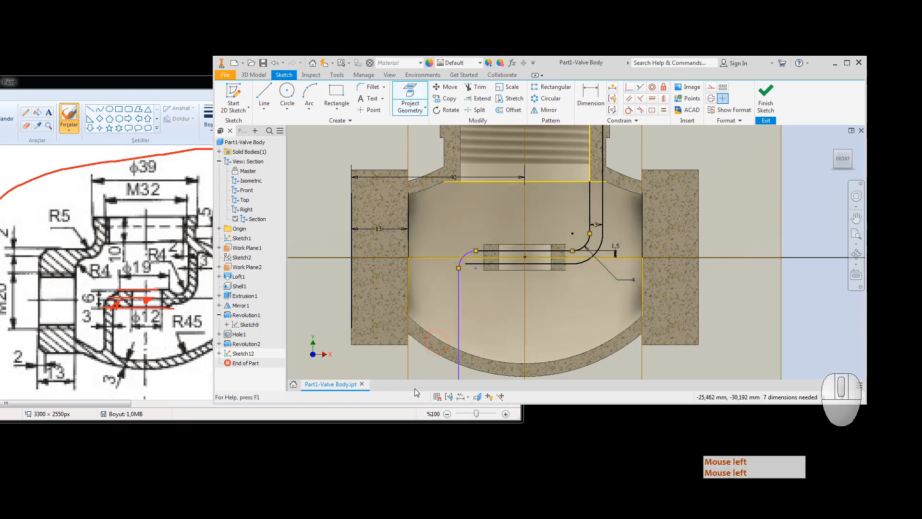
{"action": "key", "text": "ctrl+z"}
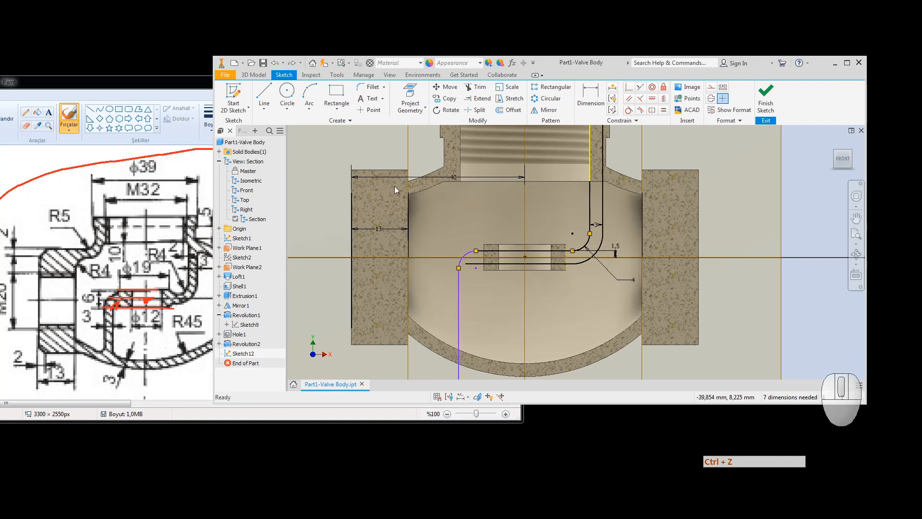
Project the section's cut edges into the sketch and trim the vertical line back to the inner edge of the body's curved bottom wall.
{"action": "left_click", "coordinate": [426, 110]}
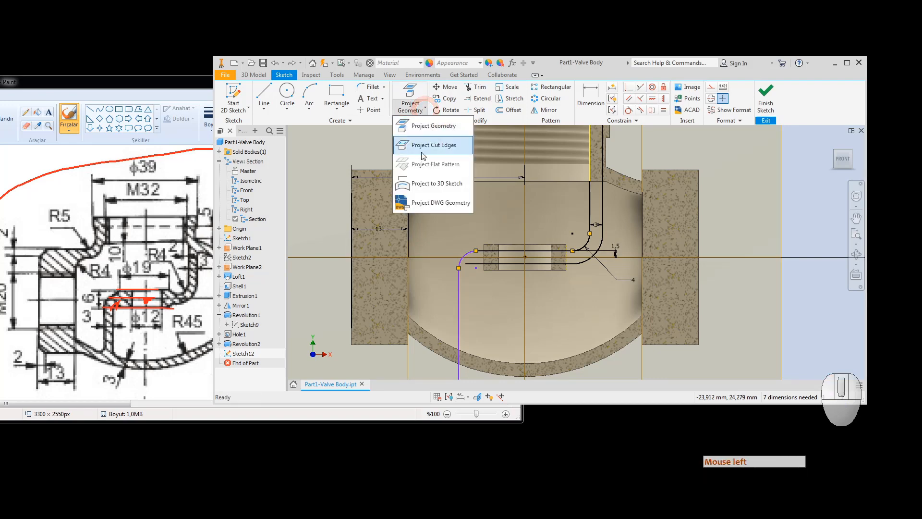
{"action": "left_click", "coordinate": [425, 154]}
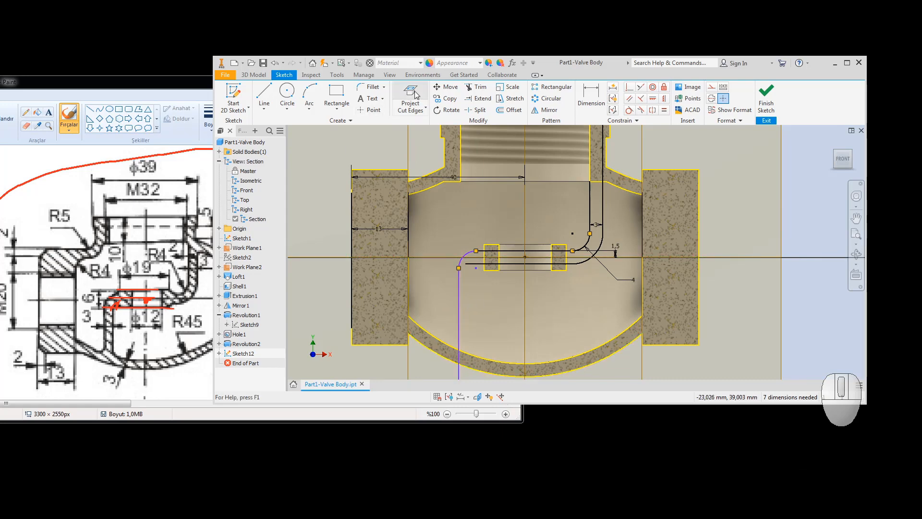
{"action": "left_click", "coordinate": [470, 89]}
{"action": "scroll", "coordinate": [521, 210], "scroll_direction": "down", "scroll_amount": 2}
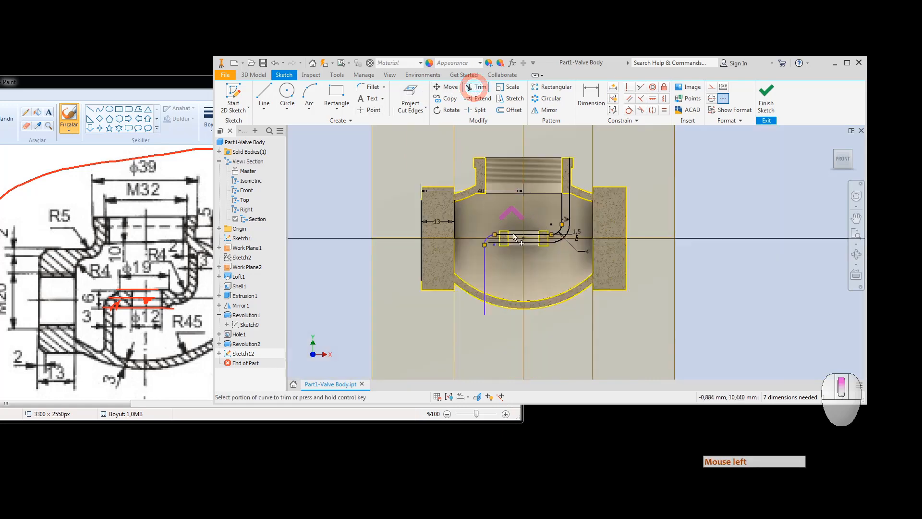
{"action": "left_click", "coordinate": [486, 314]}
{"action": "scroll", "coordinate": [485, 313], "scroll_direction": "up", "scroll_amount": 3}
{"action": "left_click", "coordinate": [484, 295]}
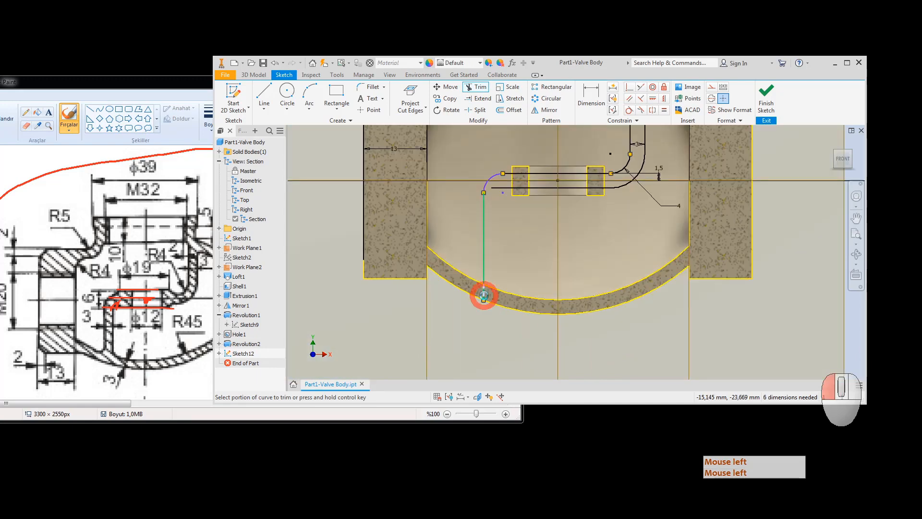
{"action": "key", "text": "Escape"}
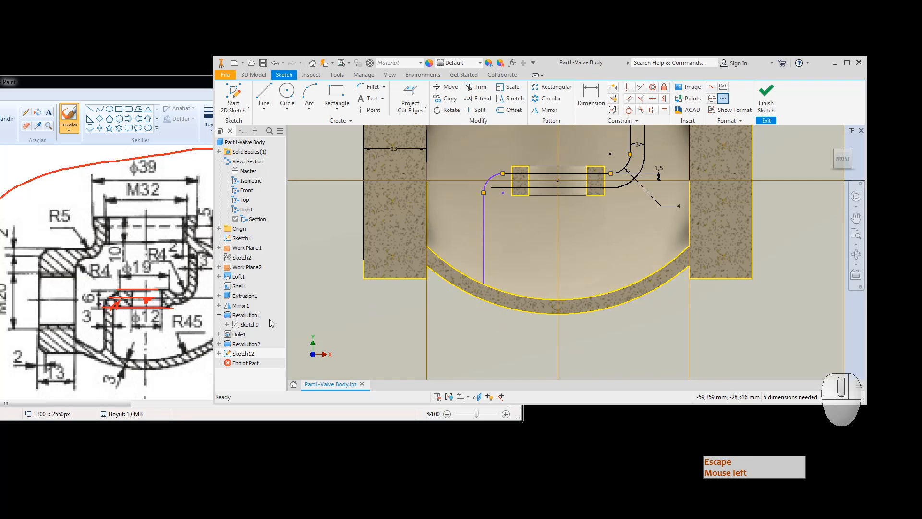
{"action": "left_click", "coordinate": [517, 109]}
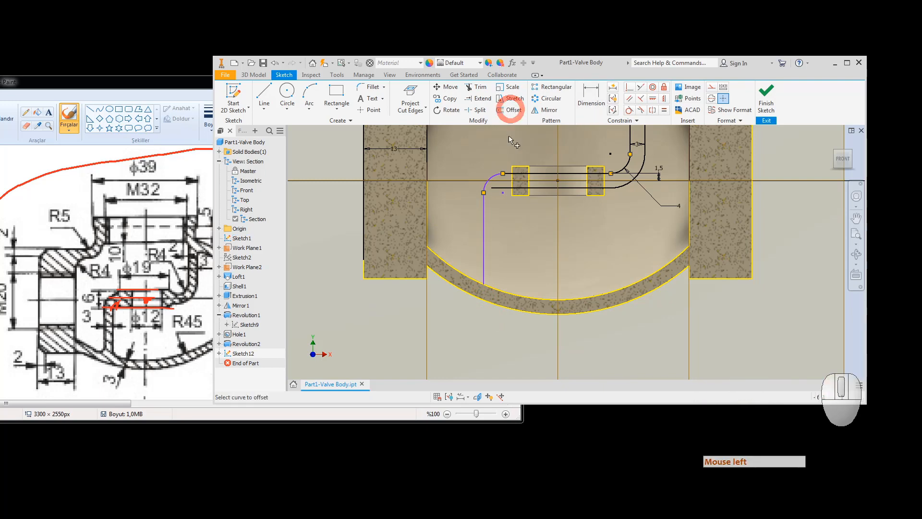
{"action": "left_click", "coordinate": [483, 216]}
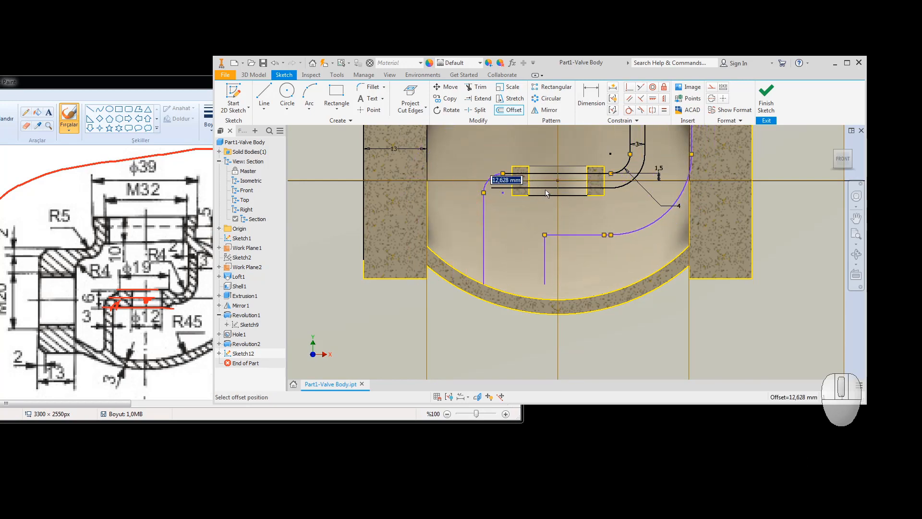
{"action": "key", "text": "Escape"}
{"action": "key", "text": "Escape"}
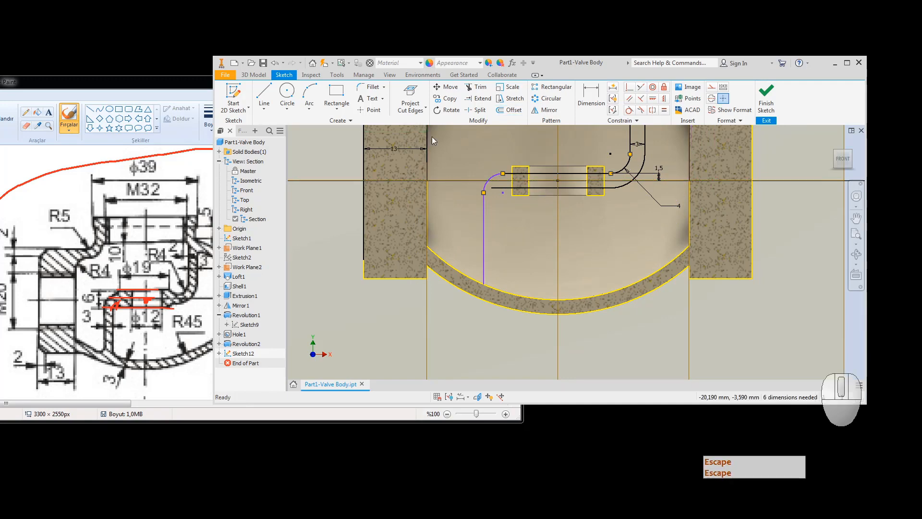
Turn off Loop Select for the sketch Offset command.
{"action": "left_click", "coordinate": [510, 112]}
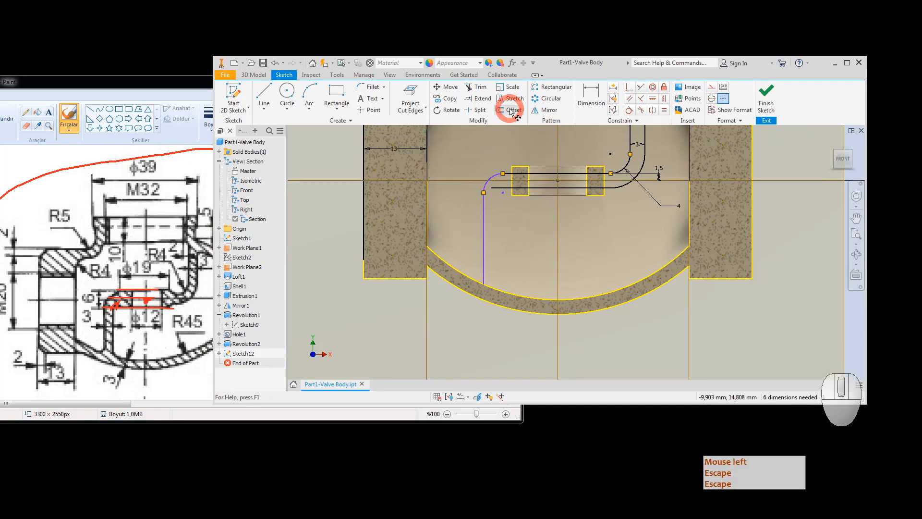
{"action": "right_click", "coordinate": [458, 153]}
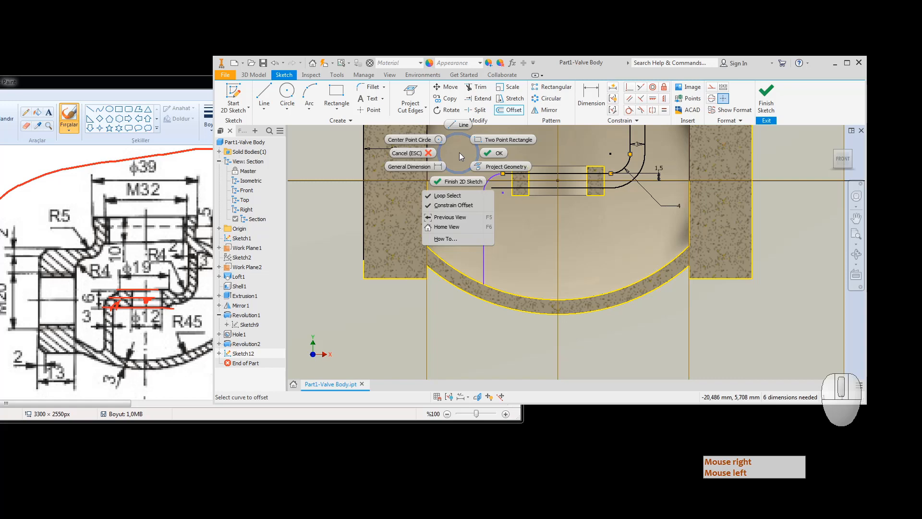
{"action": "left_click", "coordinate": [444, 197]}
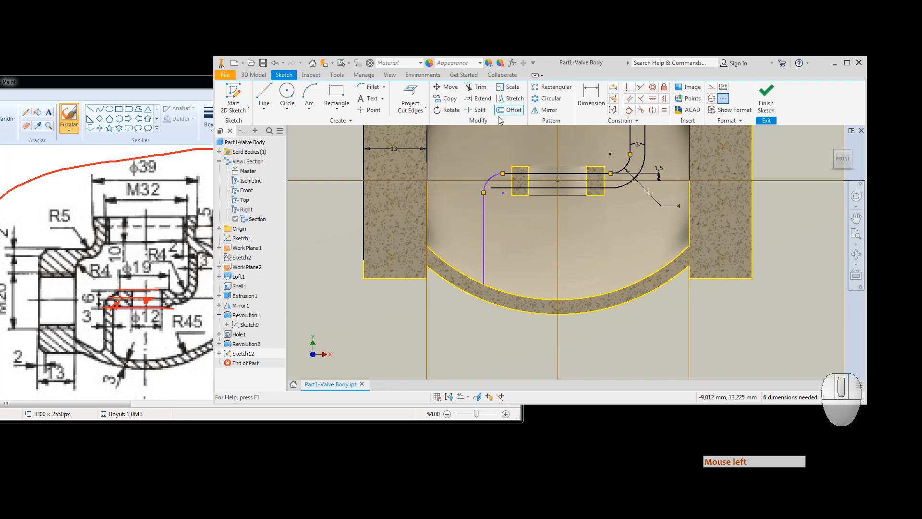
Offset the quarter arc and its vertical line together about 2.6 mm inward, toward the seat ring.
{"action": "left_click", "coordinate": [491, 176]}
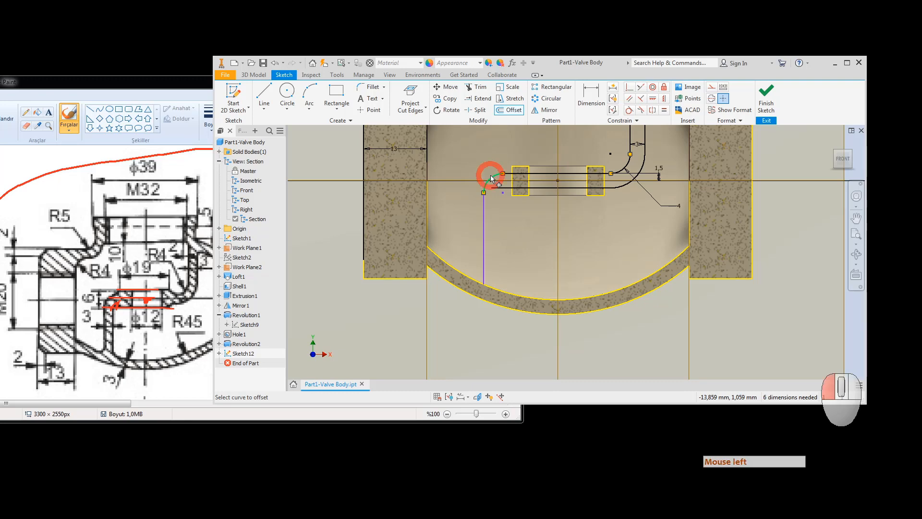
{"action": "left_click", "coordinate": [484, 210]}
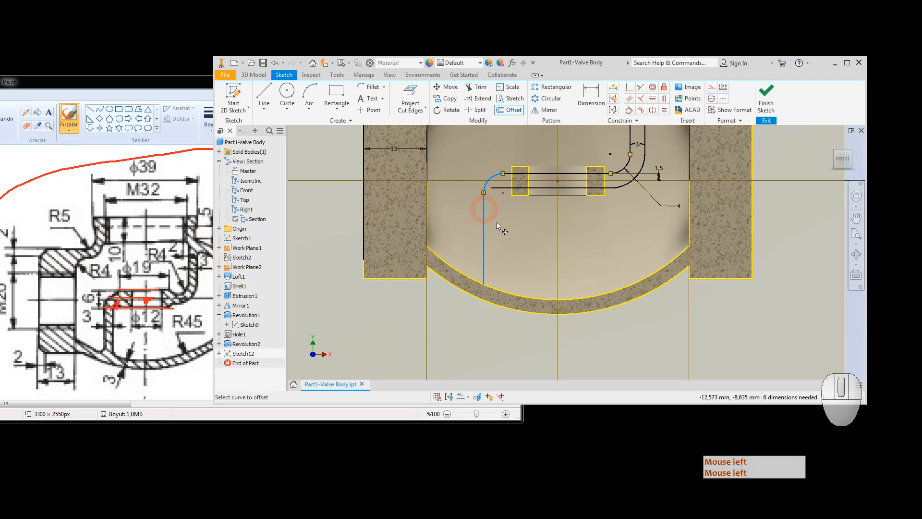
{"action": "right_click", "coordinate": [497, 218]}
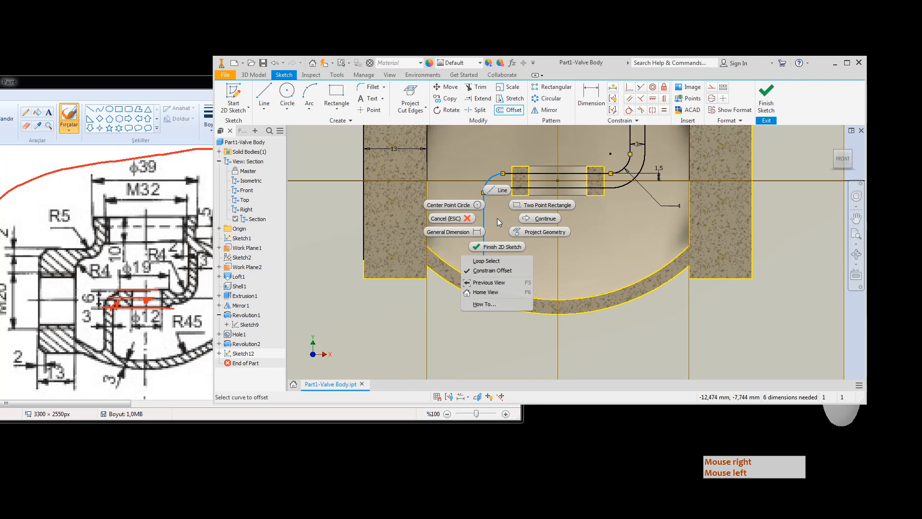
{"action": "left_click", "coordinate": [528, 219]}
{"action": "scroll", "coordinate": [512, 203], "scroll_direction": "up", "scroll_amount": 2}
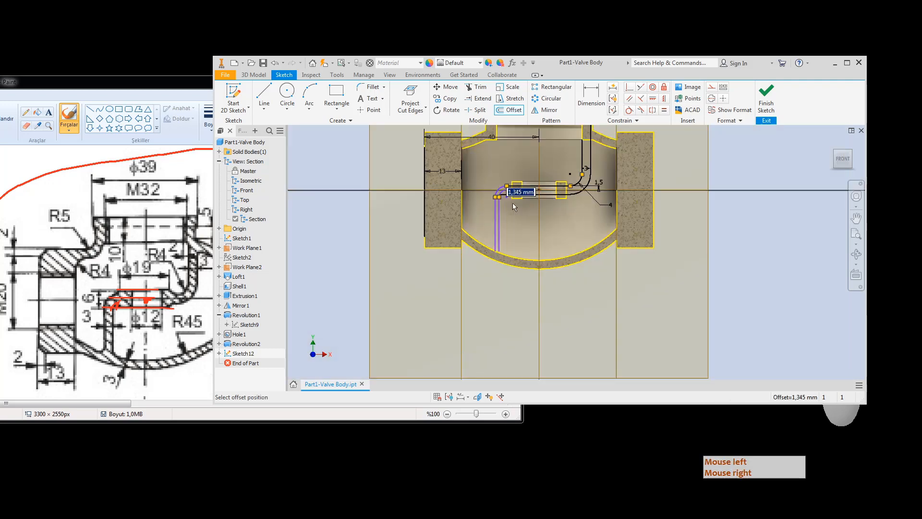
{"action": "scroll", "coordinate": [500, 196], "scroll_direction": "down", "scroll_amount": 2}
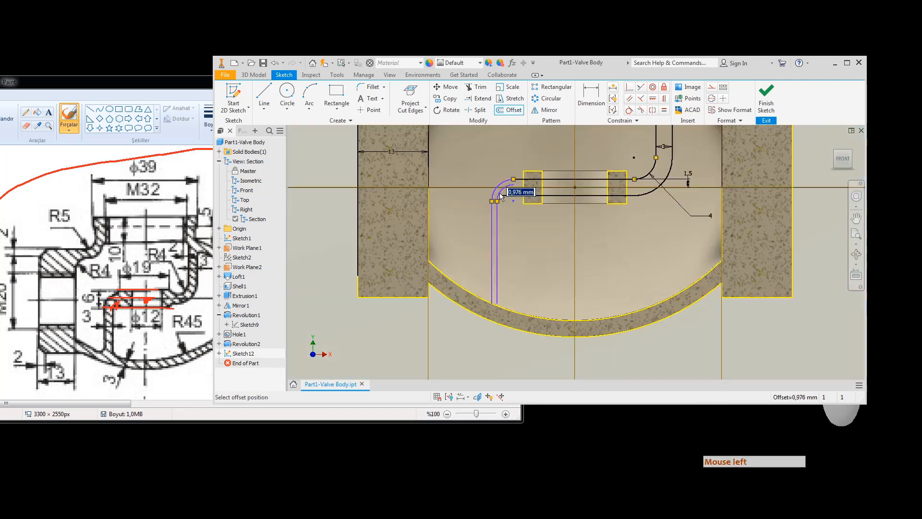
{"action": "scroll", "coordinate": [500, 196], "scroll_direction": "up", "scroll_amount": 3}
{"action": "scroll", "coordinate": [499, 196], "scroll_direction": "down", "scroll_amount": 1}
{"action": "scroll", "coordinate": [500, 196], "scroll_direction": "down", "scroll_amount": 2}
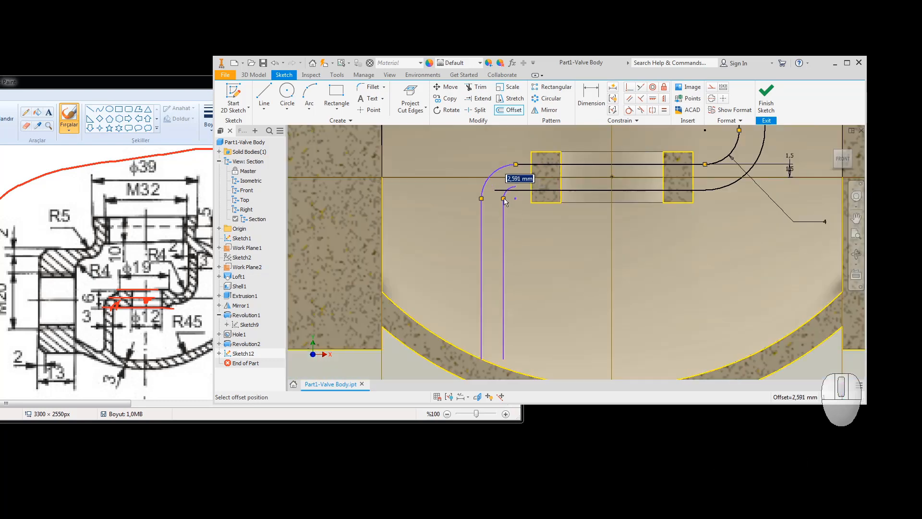
{"action": "left_click", "coordinate": [505, 201]}
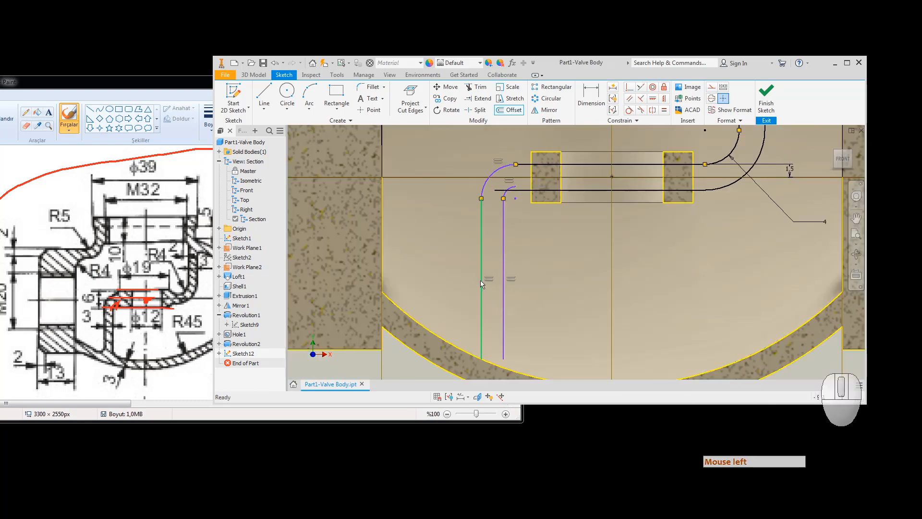
{"action": "key", "text": "Escape"}
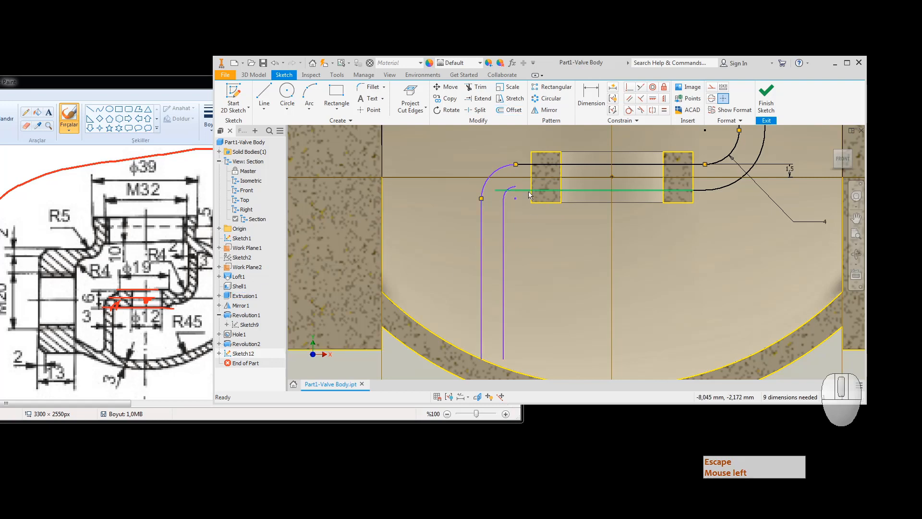
Dimension the spacing between the original and offset vertical lines as 3 mm.
{"action": "left_click", "coordinate": [592, 94]}
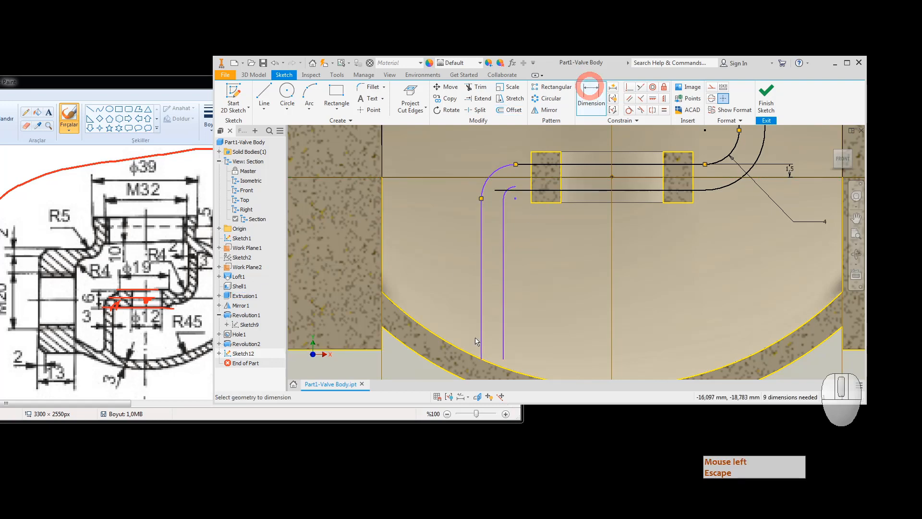
{"action": "left_click", "coordinate": [502, 315]}
{"action": "left_click", "coordinate": [482, 316]}
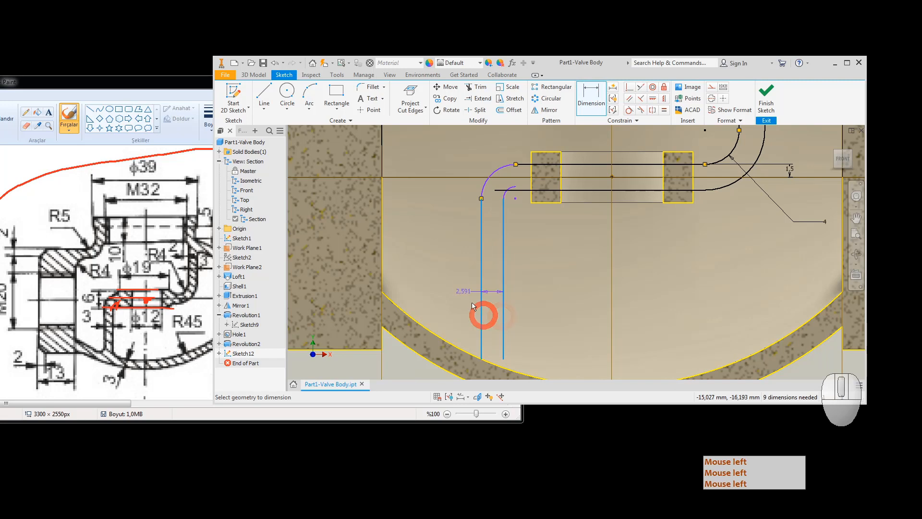
{"action": "left_click", "coordinate": [459, 274]}
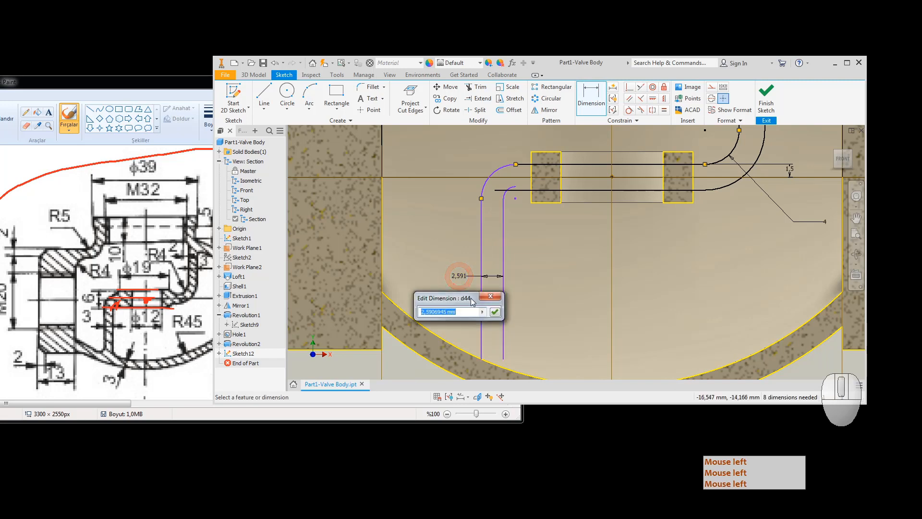
{"action": "type", "text": "3"}
{"action": "key", "text": "Return"}
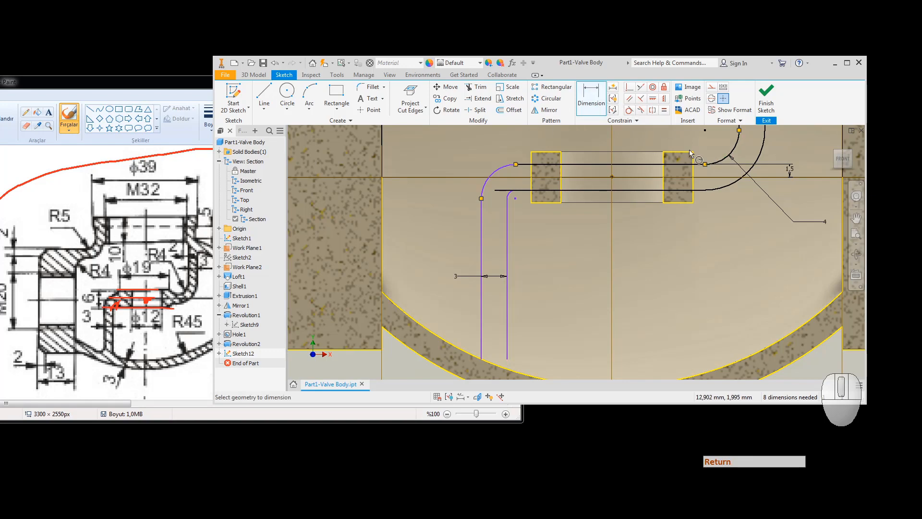
Try to add a tangent constraint between the outer quarter arc and the upper horizontal line.
{"action": "left_click", "coordinate": [629, 110]}
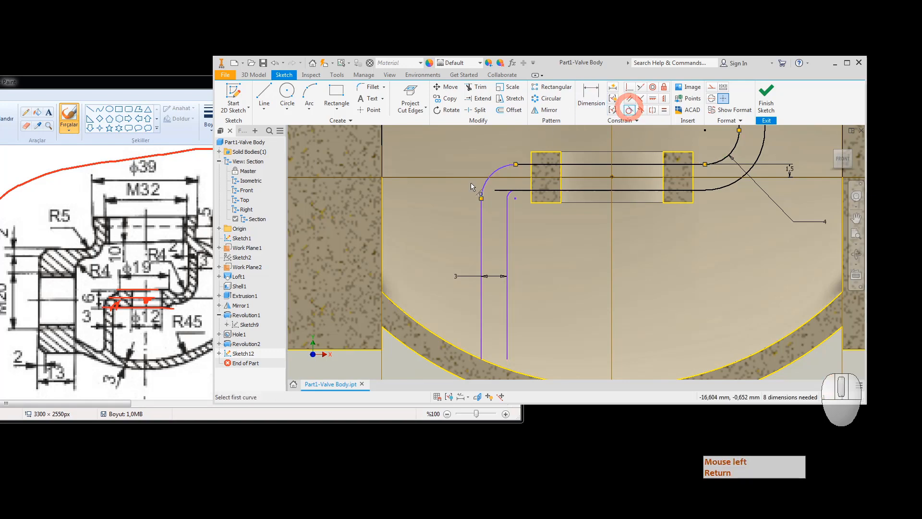
{"action": "left_click", "coordinate": [493, 172]}
{"action": "left_click", "coordinate": [517, 166]}
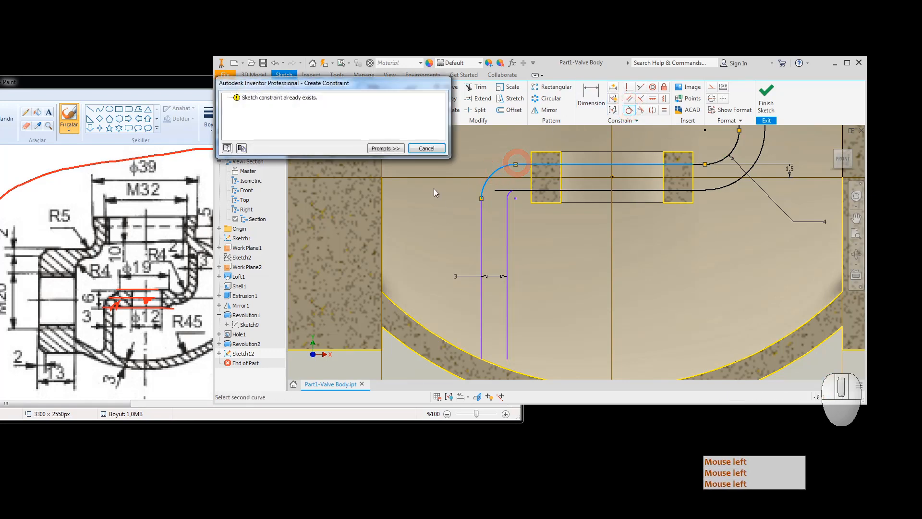
{"action": "key", "text": "Escape"}
{"action": "key", "text": "Escape"}
Move the outer quarter arc and its vertical wall lines slightly farther from the seat ring.
{"action": "mouse_move", "coordinate": [481, 198]}
{"action": "left_mouse_down"}
{"action": "mouse_move", "coordinate": [466, 202]}
{"action": "mouse_move", "coordinate": [481, 197]}
{"action": "mouse_move", "coordinate": [482, 189]}
{"action": "mouse_move", "coordinate": [469, 189]}
{"action": "left_mouse_up"}
{"action": "key", "text": "Escape"}
{"action": "key", "text": "Escape"}
{"action": "key", "text": "Escape"}
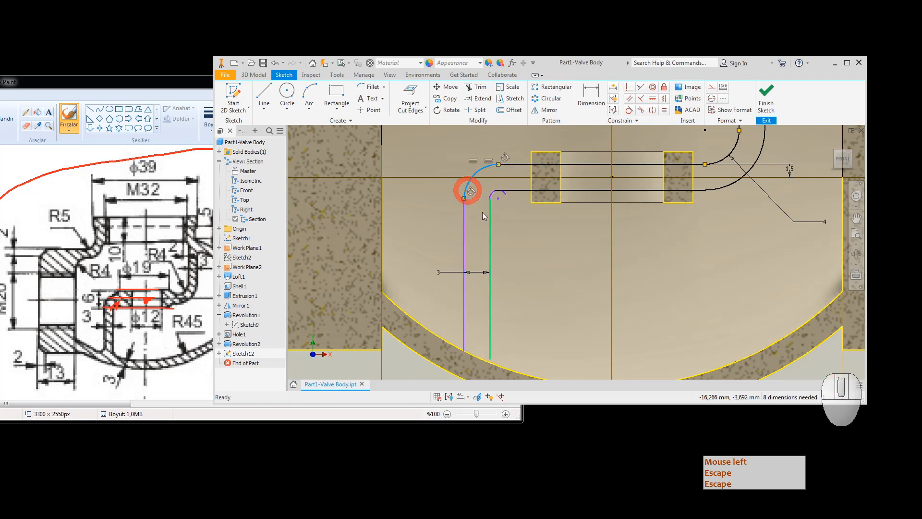
Trim the inner arc's overhang beyond its top point and the lower horizontal line's short stub past the arc.
{"action": "left_click", "coordinate": [478, 87]}
{"action": "scroll", "coordinate": [506, 198], "scroll_direction": "down", "scroll_amount": 3}
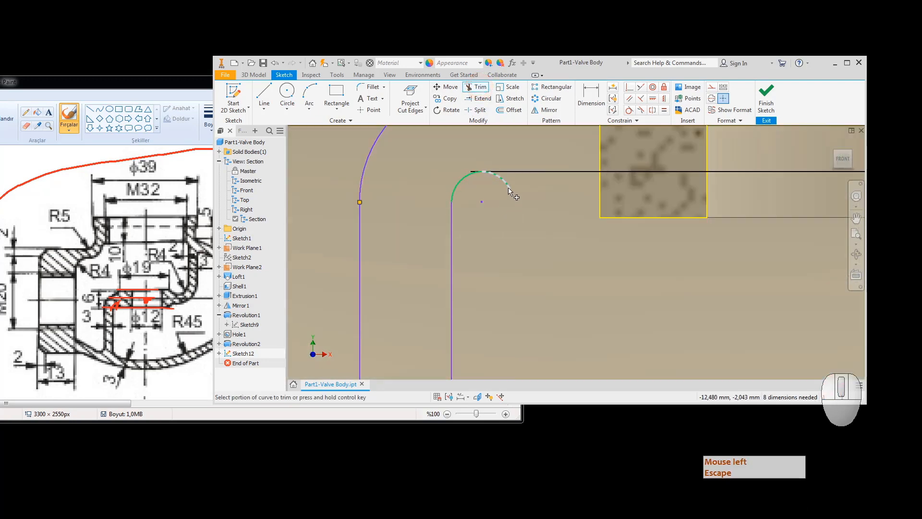
{"action": "left_click", "coordinate": [506, 188]}
{"action": "left_click", "coordinate": [472, 172]}
{"action": "left_click", "coordinate": [625, 87]}
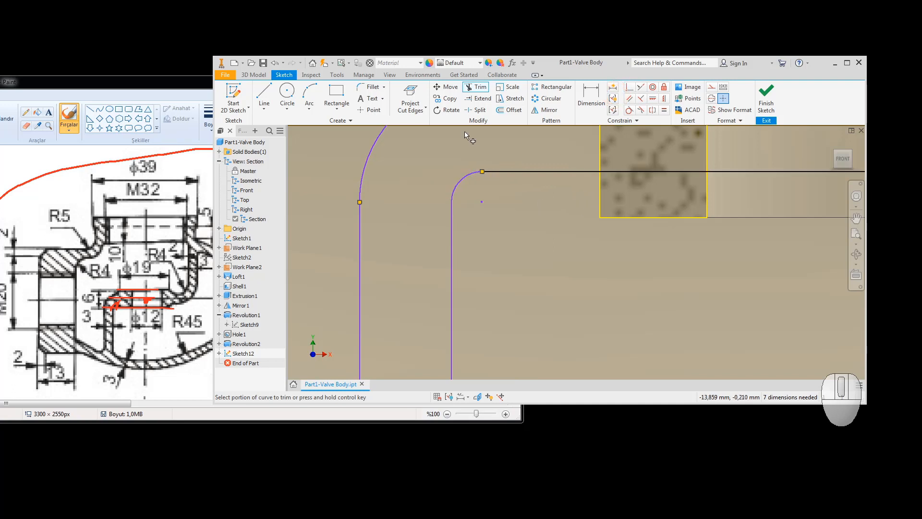
{"action": "key", "text": "Escape"}
{"action": "key", "text": "Escape"}
Make the shared endpoint of the inner arc and lower horizontal line coincident with the seat ring's outer vertical edge.
{"action": "left_click", "coordinate": [627, 88]}
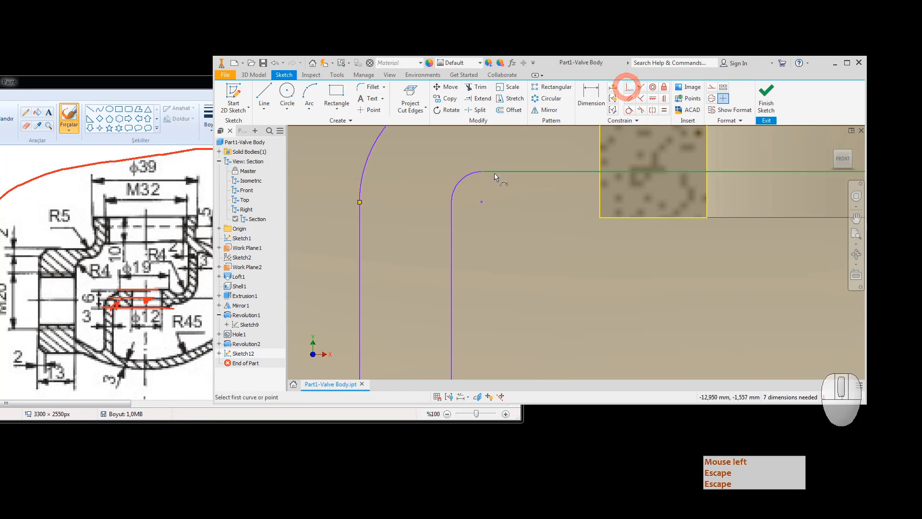
{"action": "left_click", "coordinate": [484, 172]}
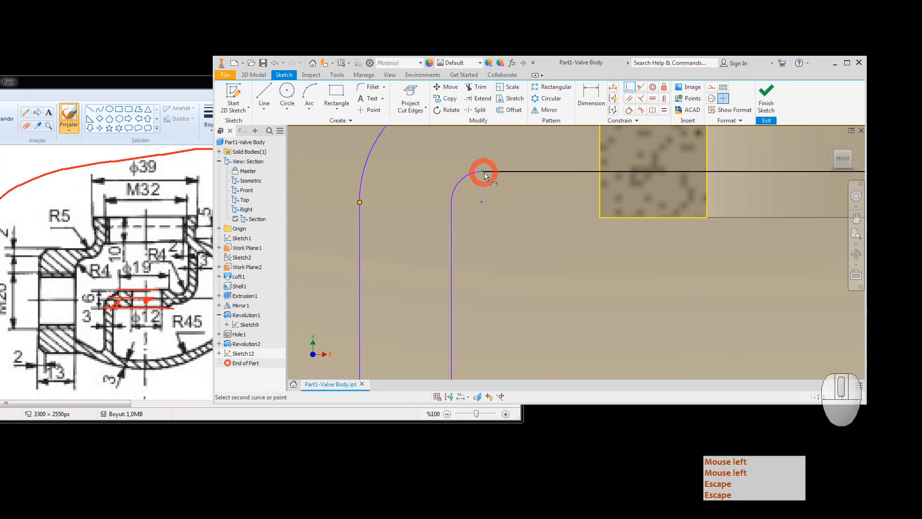
{"action": "left_click", "coordinate": [600, 184]}
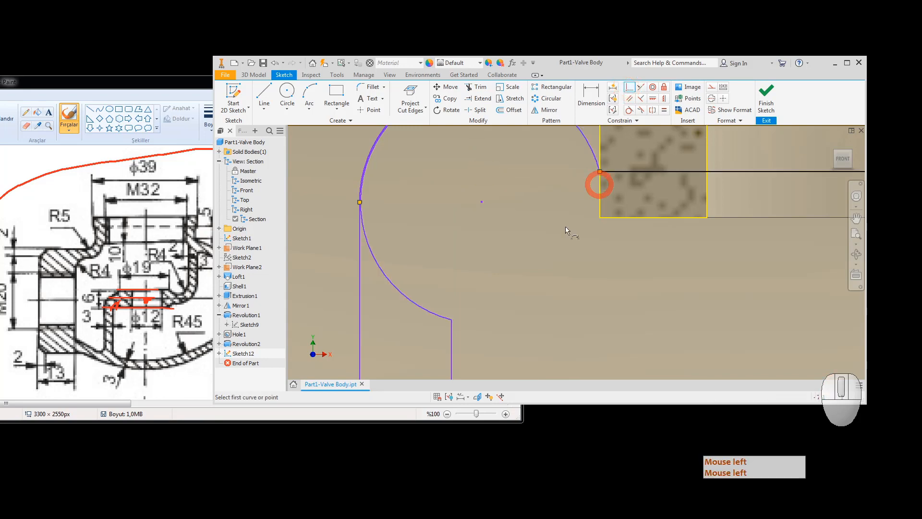
{"action": "key", "text": "Escape"}
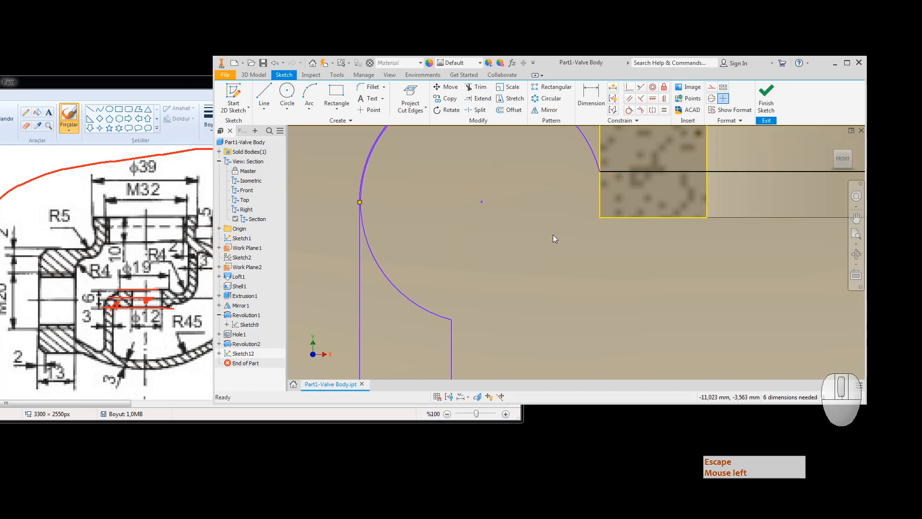
Make the inner arc of the seat wall bend tangent to the inner vertical wall line.
{"action": "scroll", "coordinate": [552, 234], "scroll_direction": "down", "scroll_amount": 3}
{"action": "scroll", "coordinate": [541, 242], "scroll_direction": "down", "scroll_amount": 2}
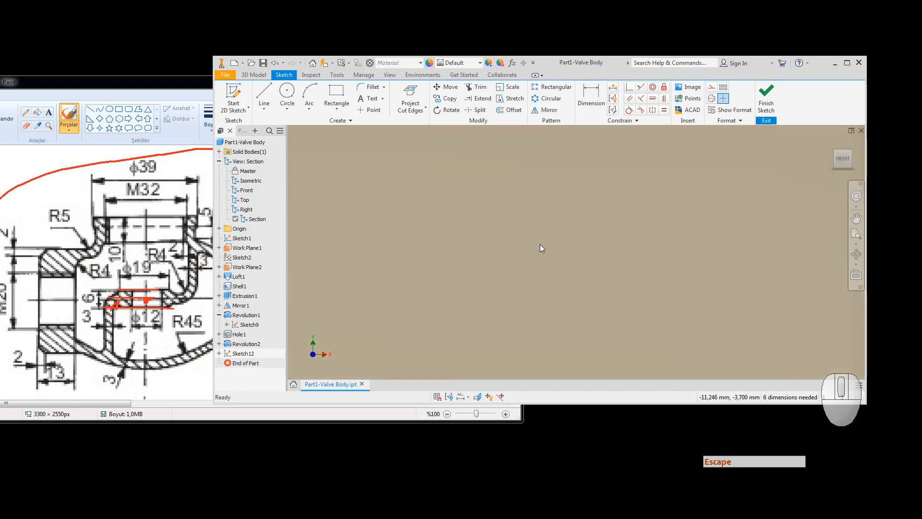
{"action": "scroll", "coordinate": [540, 245], "scroll_direction": "up", "scroll_amount": 5}
{"action": "scroll", "coordinate": [540, 243], "scroll_direction": "up", "scroll_amount": 2}
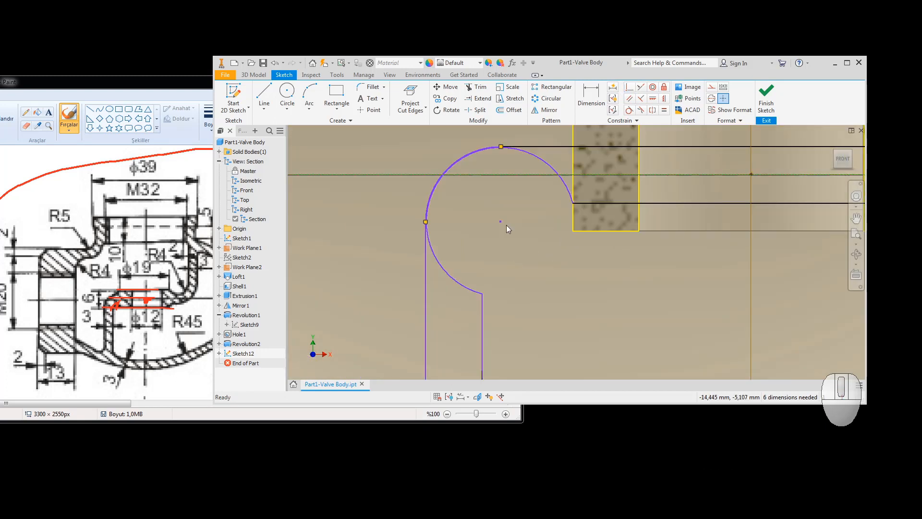
{"action": "left_click", "coordinate": [629, 111]}
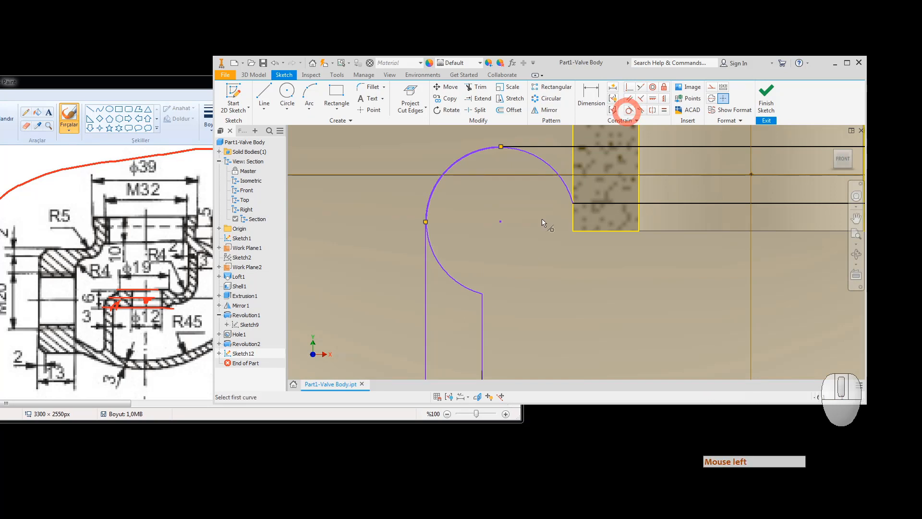
{"action": "left_click", "coordinate": [461, 282]}
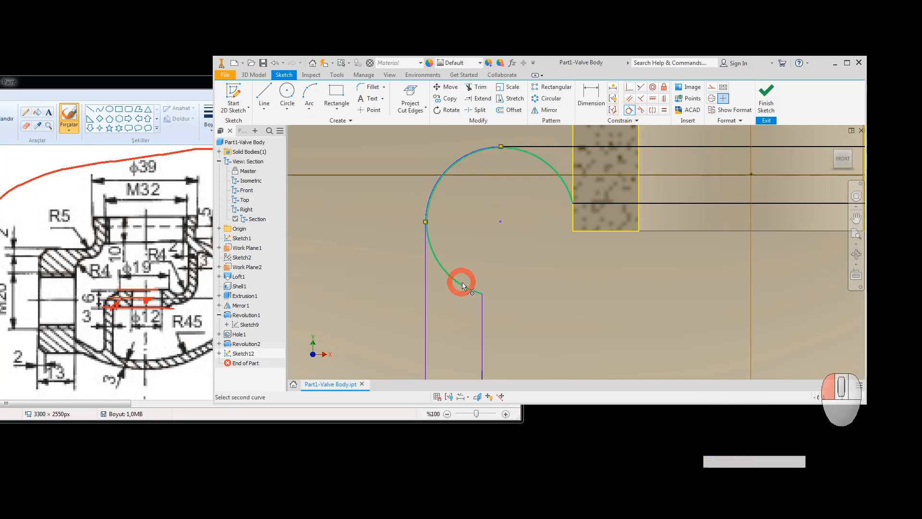
{"action": "left_click", "coordinate": [483, 306]}
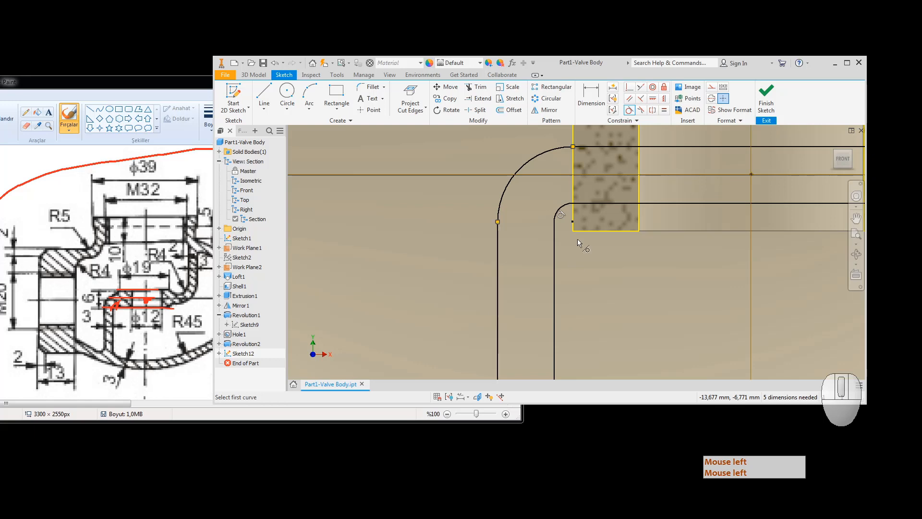
Extend the wall's inner vertical line down to the inner curve of the body section and finish the sketch.
{"action": "scroll", "coordinate": [578, 242], "scroll_direction": "down", "scroll_amount": 2}
{"action": "middle_click_drag", "start_coordinate": [597, 283], "coordinate": [516, 113]}
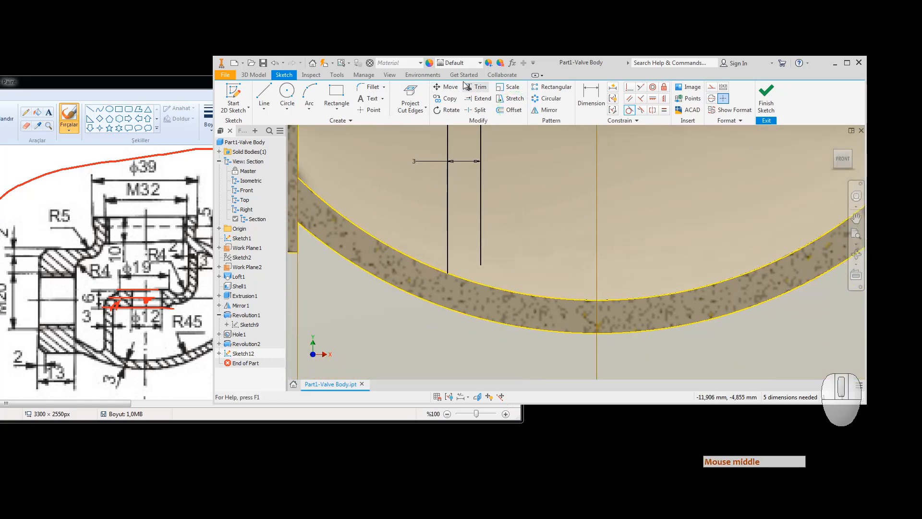
{"action": "left_click", "coordinate": [480, 98]}
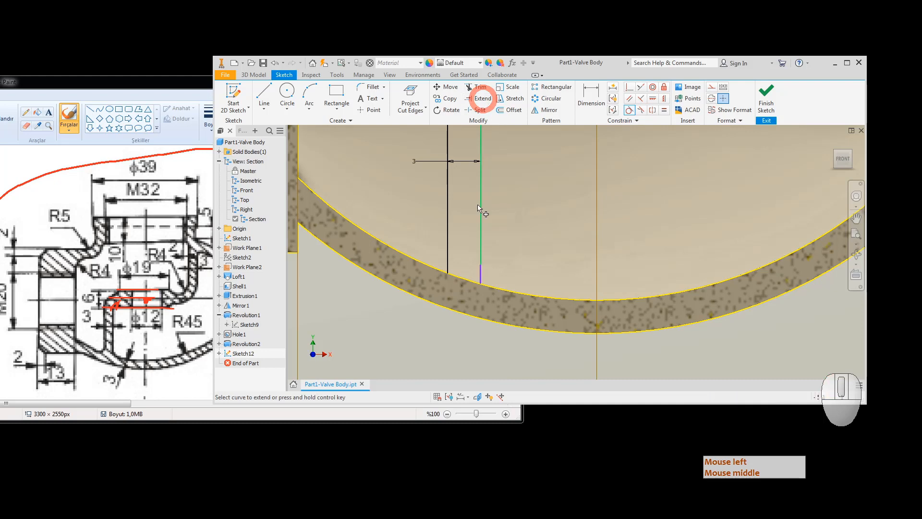
{"action": "left_click", "coordinate": [479, 237]}
{"action": "left_click", "coordinate": [456, 312]}
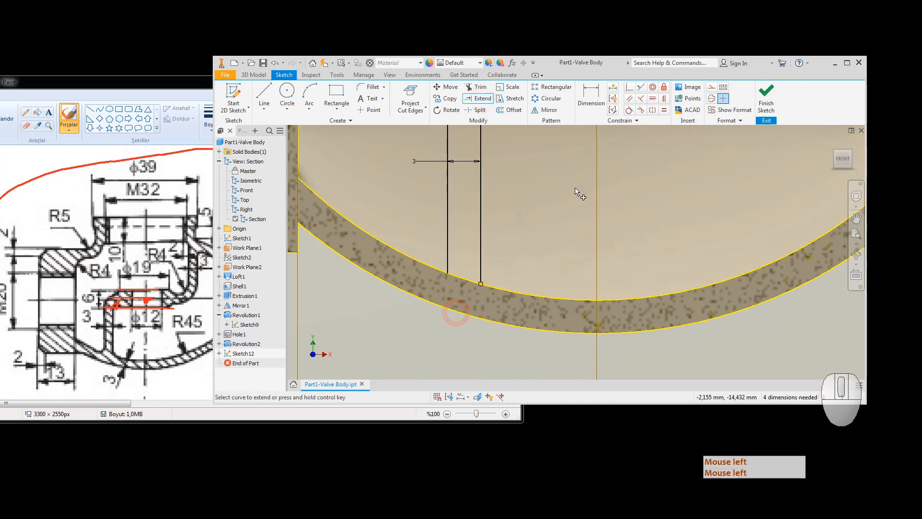
{"action": "left_click", "coordinate": [766, 99]}
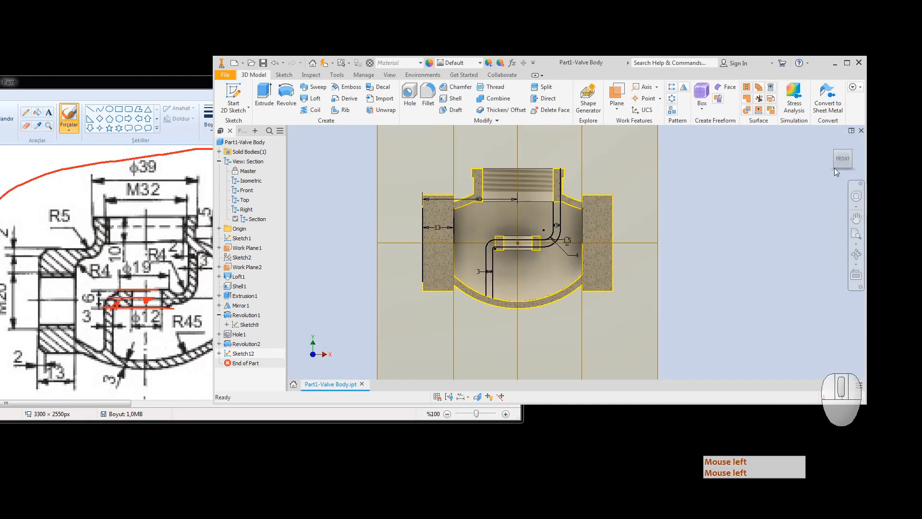
Show the part in an isometric view and hide Work Plane1.
{"action": "left_click", "coordinate": [847, 156]}
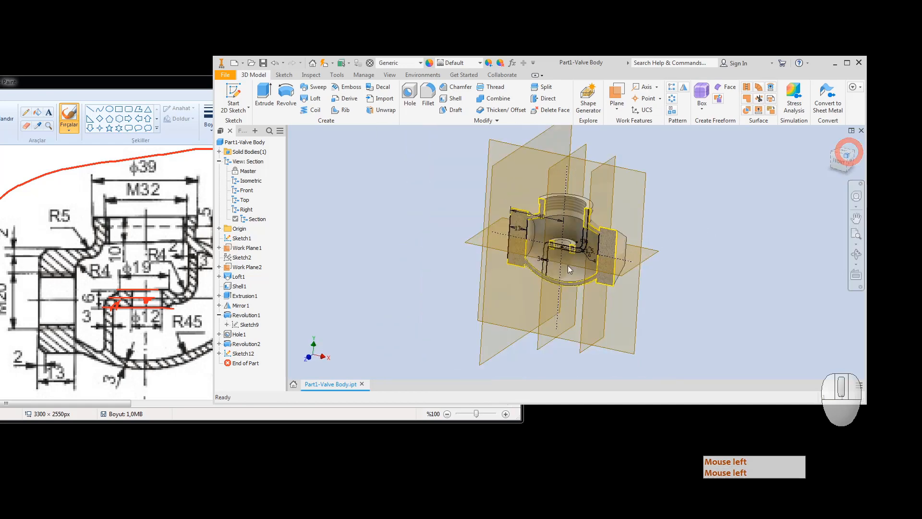
{"action": "scroll", "coordinate": [586, 255], "scroll_direction": "up", "scroll_amount": 5}
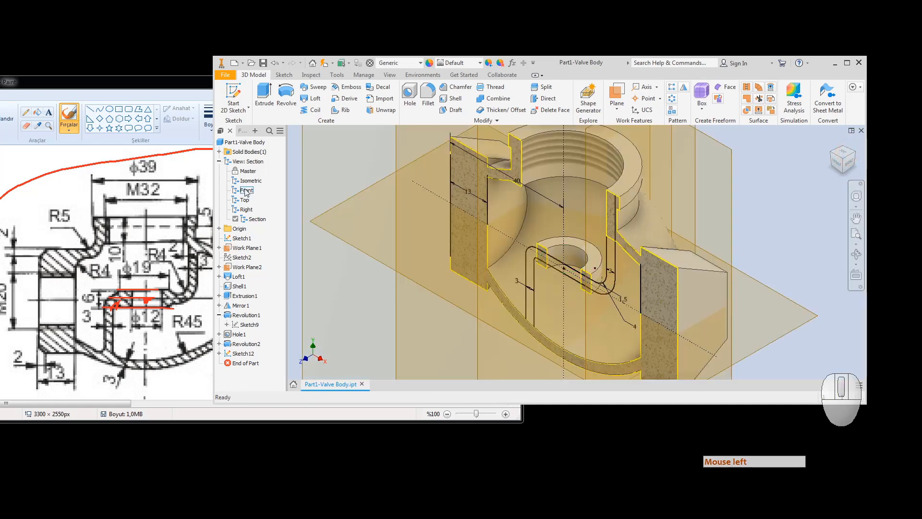
{"action": "left_click", "coordinate": [243, 248]}
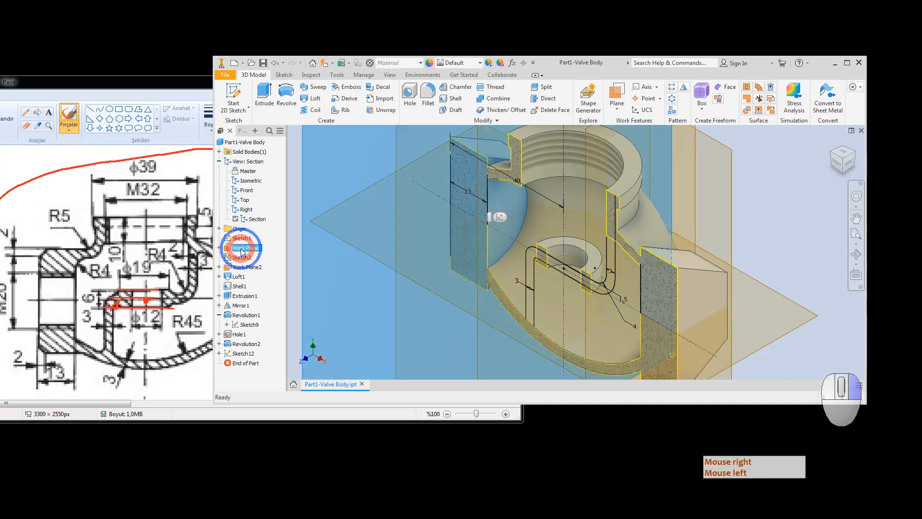
{"action": "right_click", "coordinate": [242, 251]}
{"action": "left_click", "coordinate": [264, 330]}
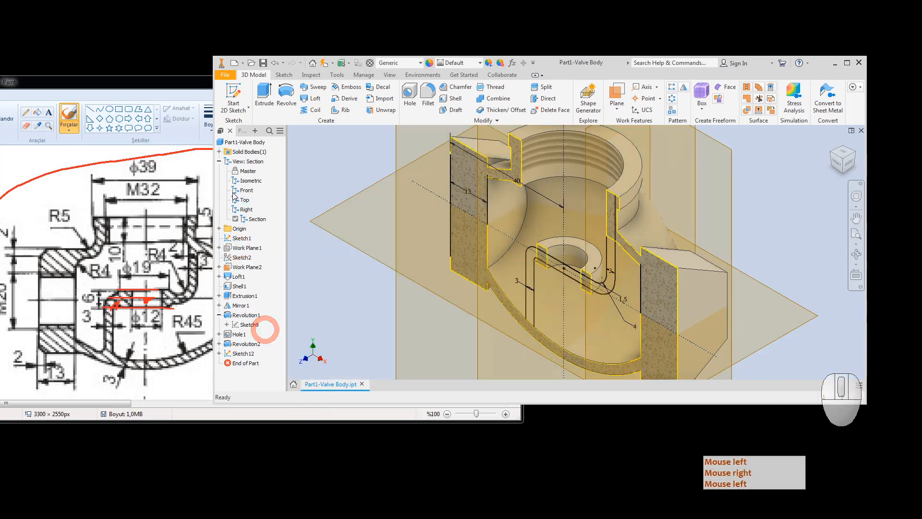
Hide the YZ, XZ and XY origin planes together.
{"action": "left_click", "coordinate": [219, 162]}
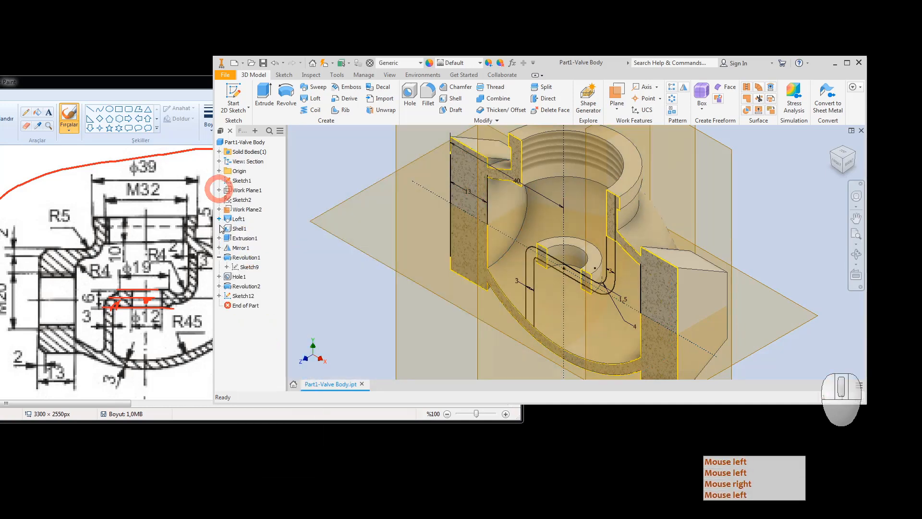
{"action": "left_click", "coordinate": [219, 171]}
{"action": "left_click", "coordinate": [247, 180]}
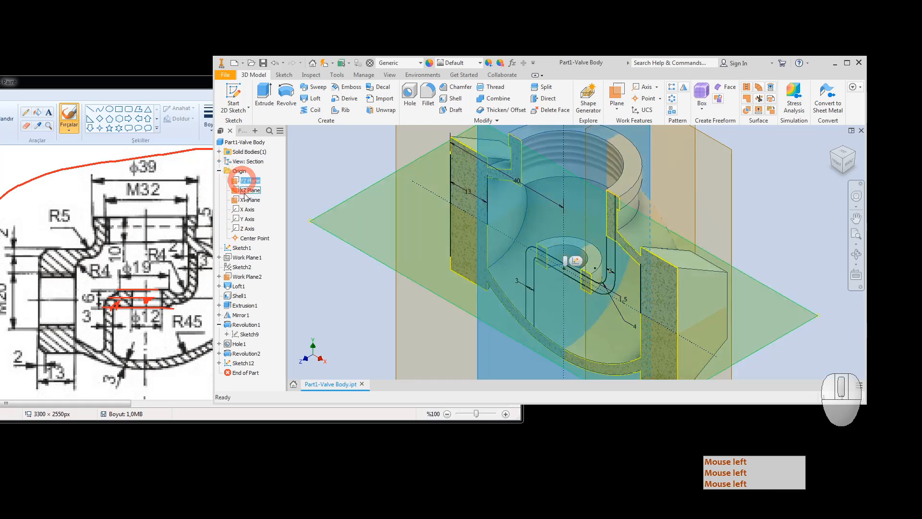
{"action": "left_click", "coordinate": [249, 190], "text": "ctrl"}
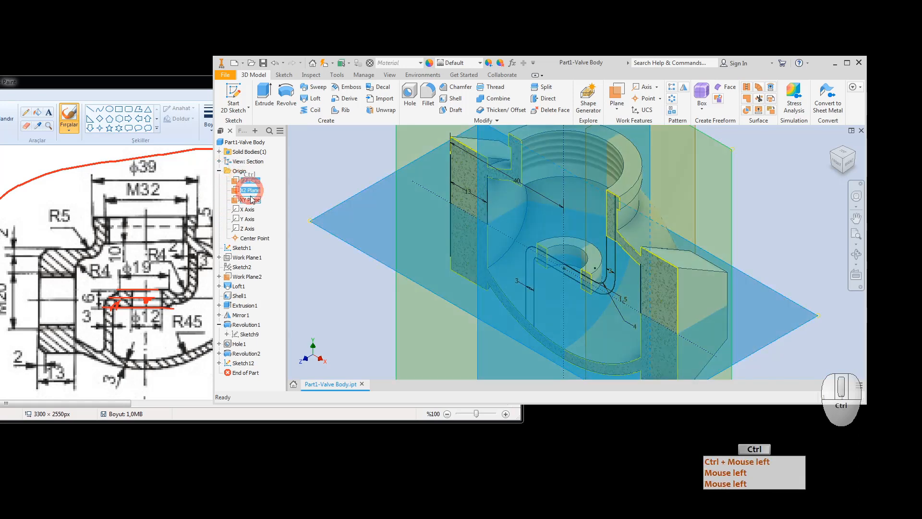
{"action": "left_click", "coordinate": [249, 200], "text": "ctrl"}
{"action": "right_click", "coordinate": [250, 203]}
{"action": "left_click", "coordinate": [270, 250]}
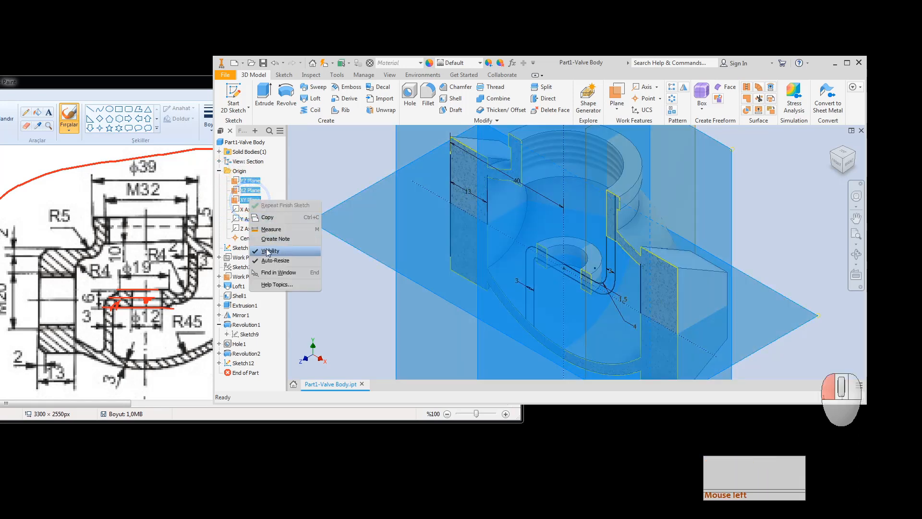
{"action": "key", "text": "Escape"}
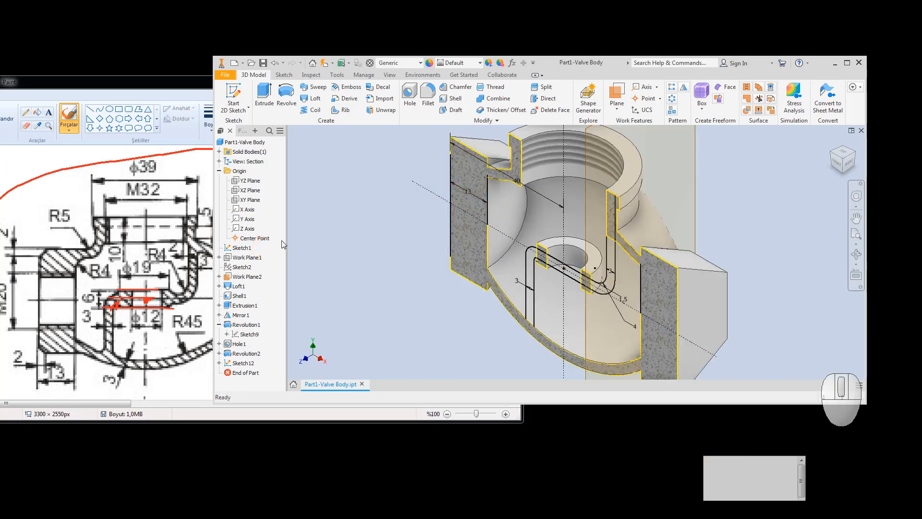
{"action": "scroll", "coordinate": [534, 350], "scroll_direction": "up", "scroll_amount": 3}
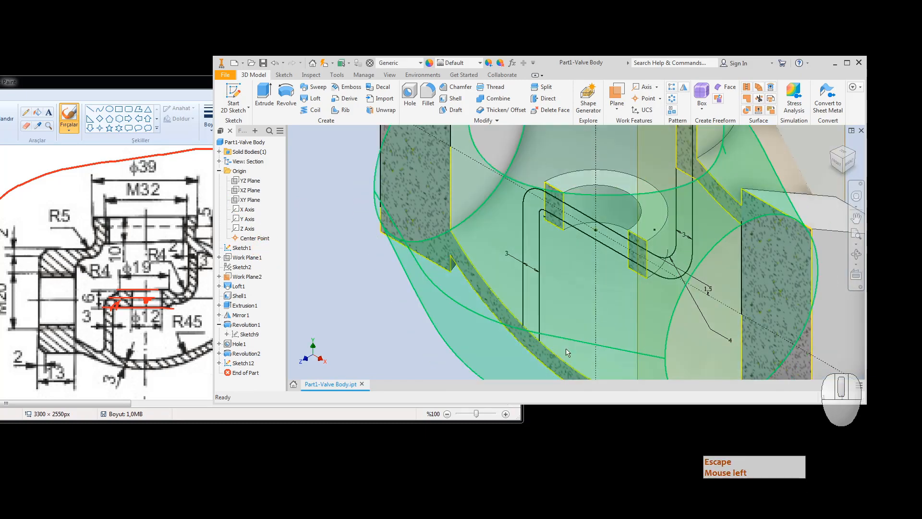
{"action": "scroll", "coordinate": [687, 277], "scroll_direction": "down", "scroll_amount": 3}
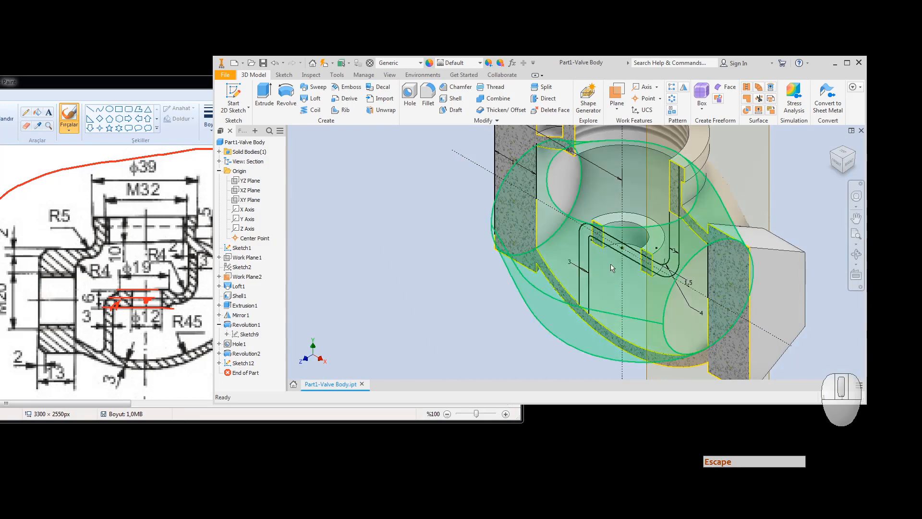
{"action": "scroll", "coordinate": [603, 237], "scroll_direction": "up", "scroll_amount": 4}
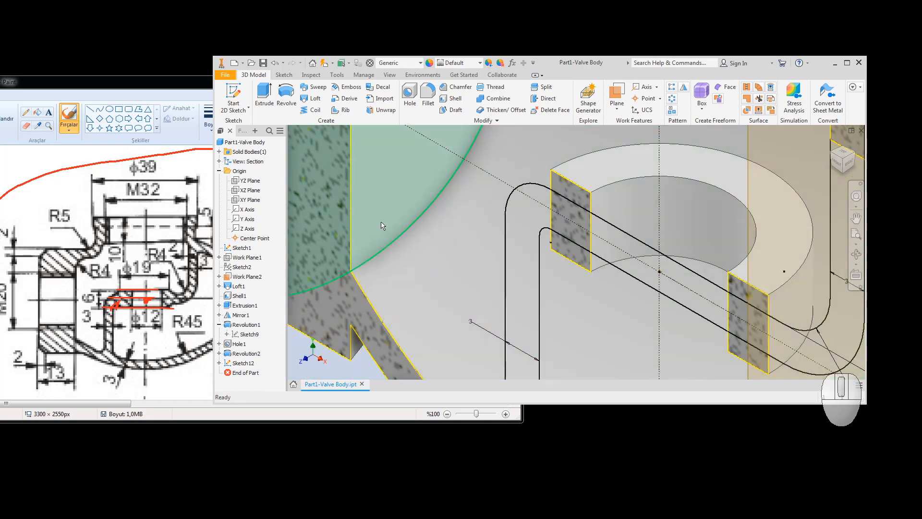
{"action": "scroll", "coordinate": [700, 288], "scroll_direction": "down", "scroll_amount": 3}
{"action": "middle_click_drag", "start_coordinate": [717, 287], "coordinate": [651, 229]}
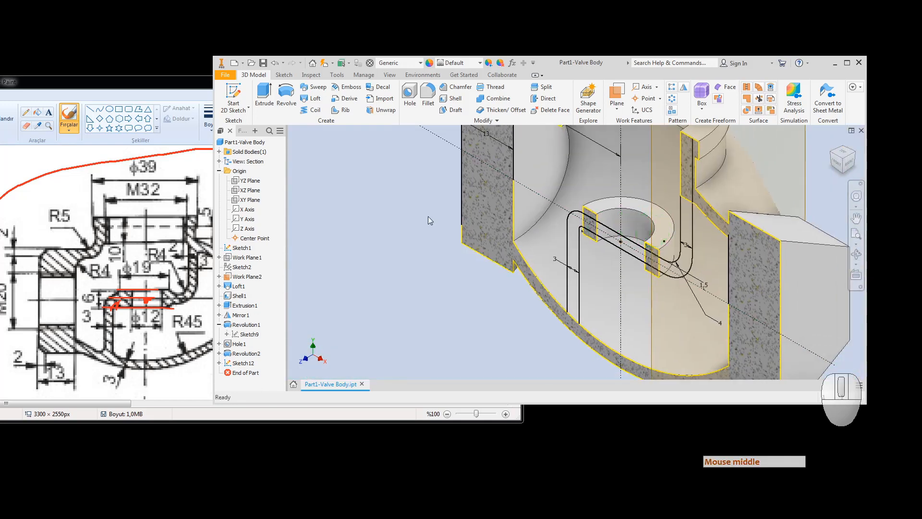
{"action": "left_click", "coordinate": [264, 96]}
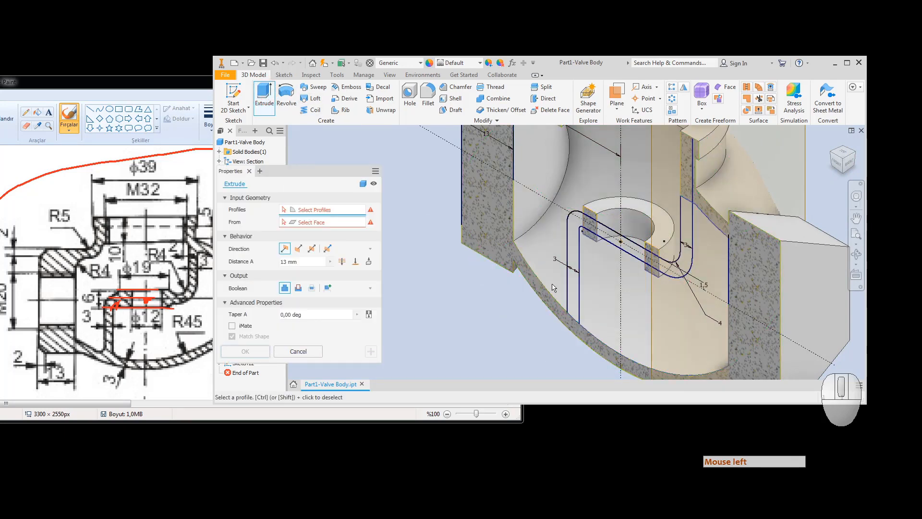
{"action": "left_click", "coordinate": [572, 258]}
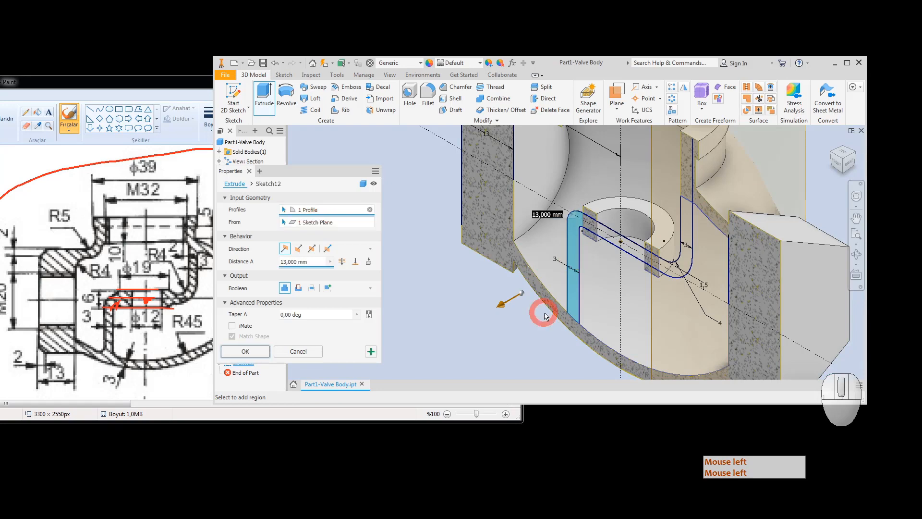
{"action": "left_click", "coordinate": [356, 262]}
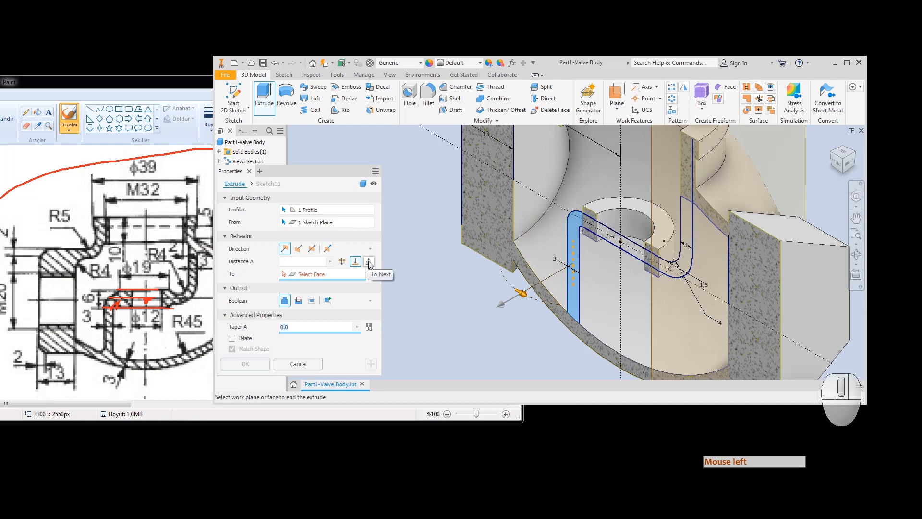
{"action": "left_click", "coordinate": [369, 263]}
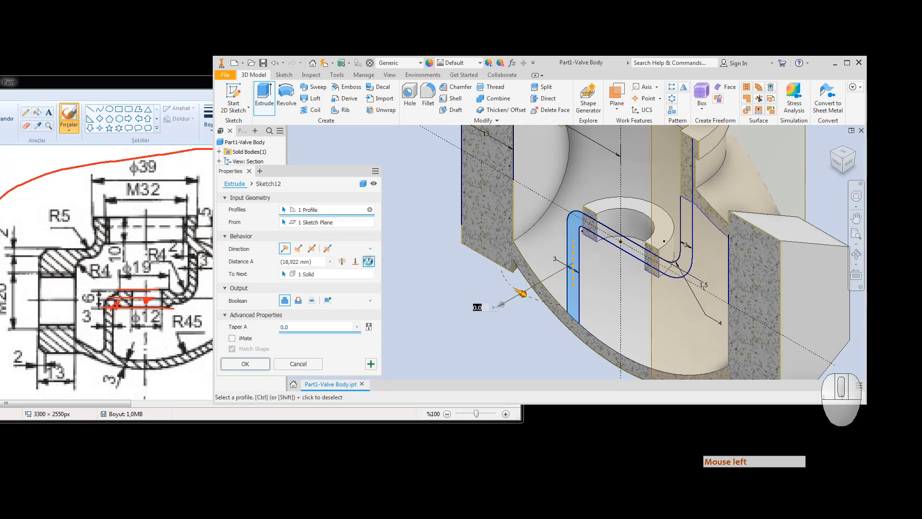
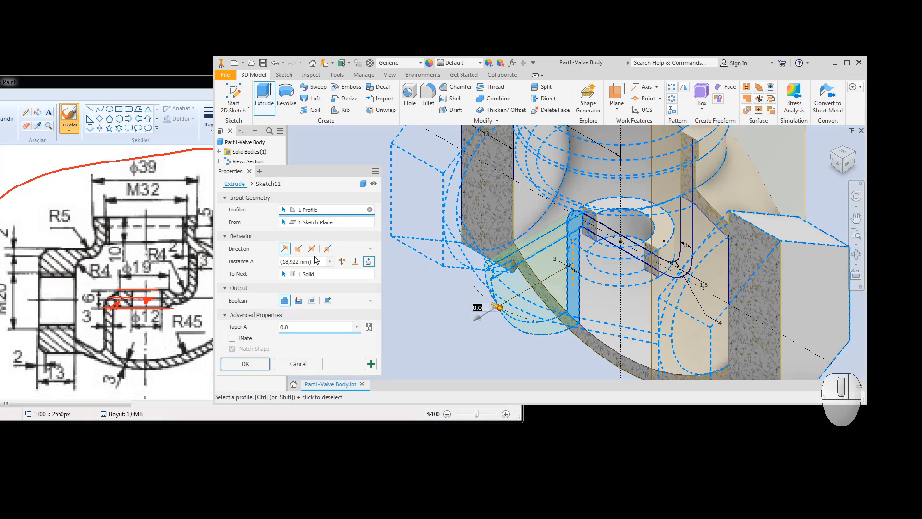
{"action": "key", "text": "Escape"}
{"action": "key", "text": "Escape"}
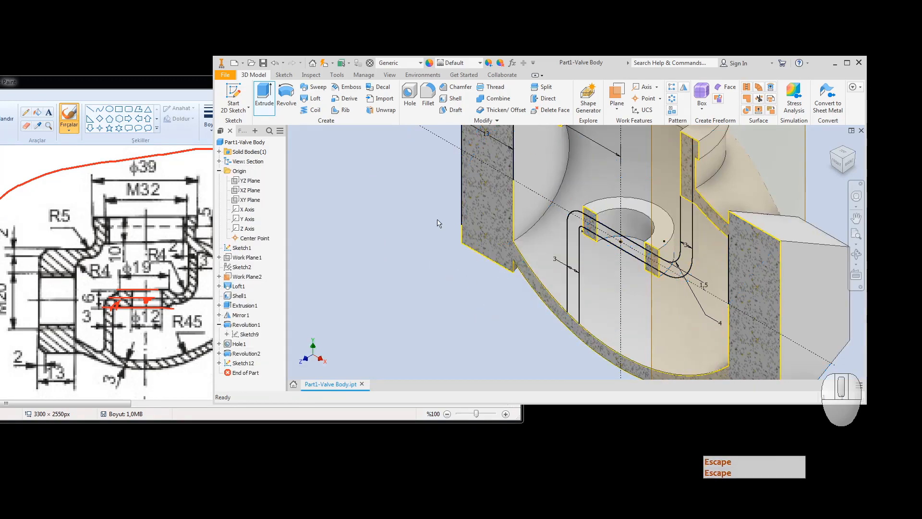
Cut the valve body with a three-quarter section view through the XY and XZ origin planes.
{"action": "left_click", "coordinate": [389, 75]}
{"action": "left_click", "coordinate": [365, 98]}
{"action": "left_click", "coordinate": [365, 101]}
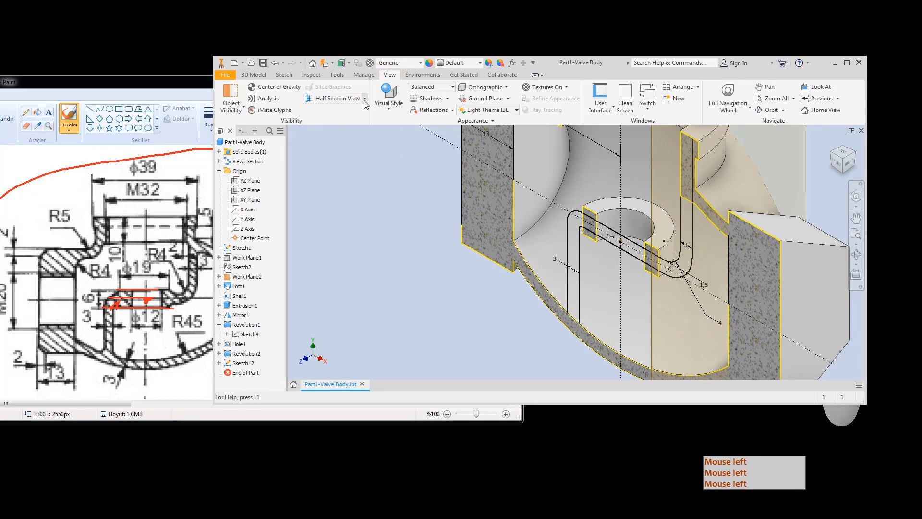
{"action": "left_click", "coordinate": [365, 100]}
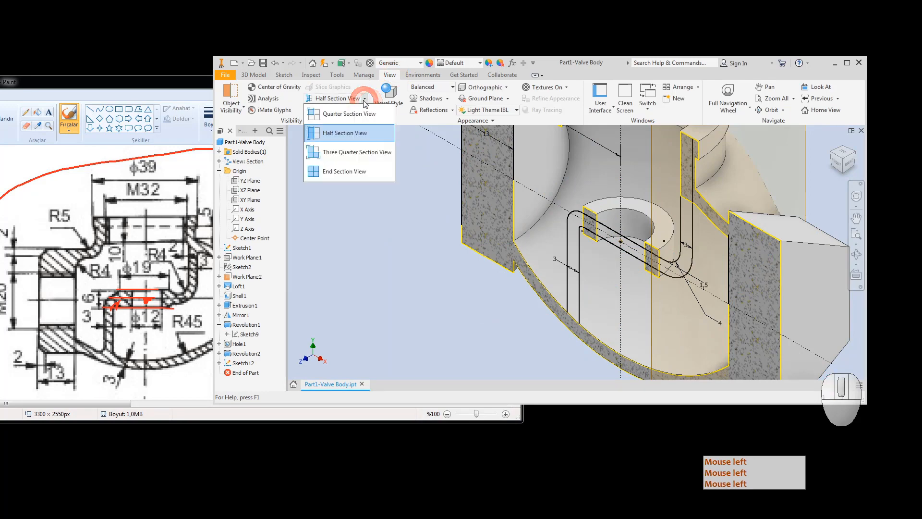
{"action": "left_click", "coordinate": [344, 152]}
{"action": "scroll", "coordinate": [597, 258], "scroll_direction": "down", "scroll_amount": 5}
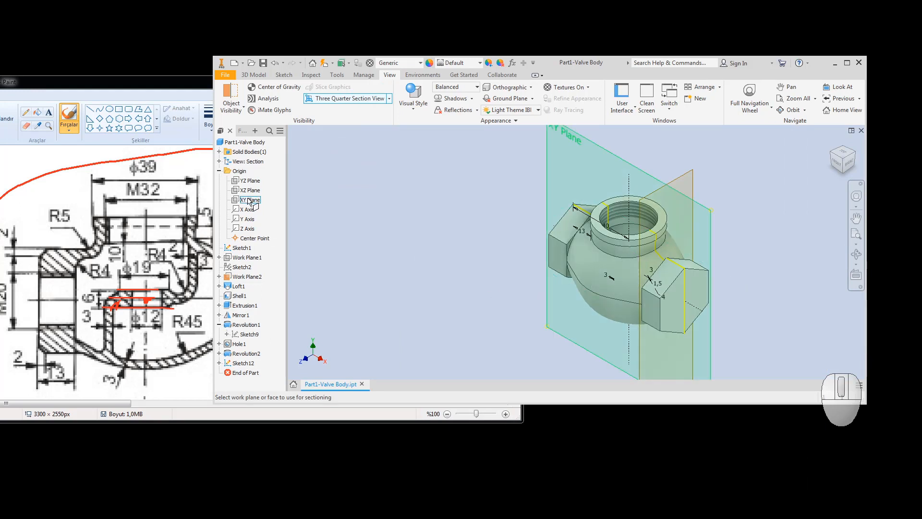
{"action": "left_click", "coordinate": [249, 200]}
{"action": "right_click", "coordinate": [381, 201]}
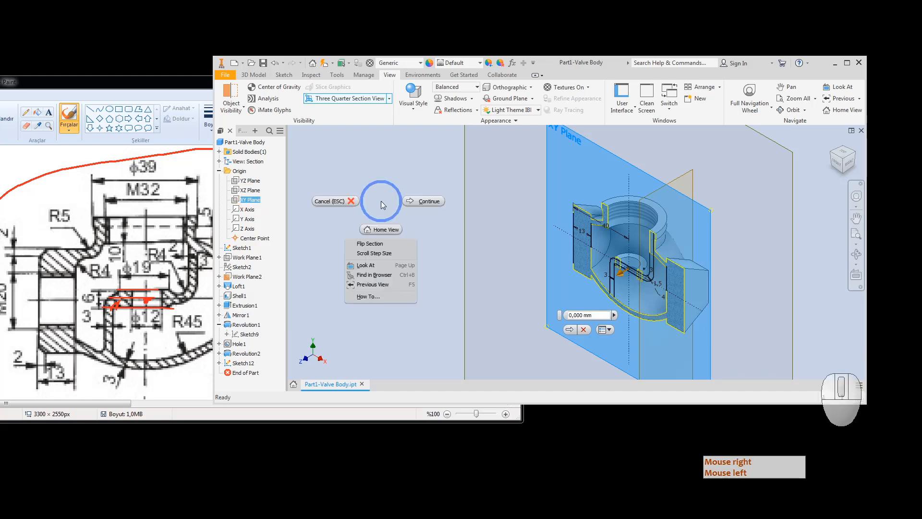
{"action": "left_click", "coordinate": [435, 201]}
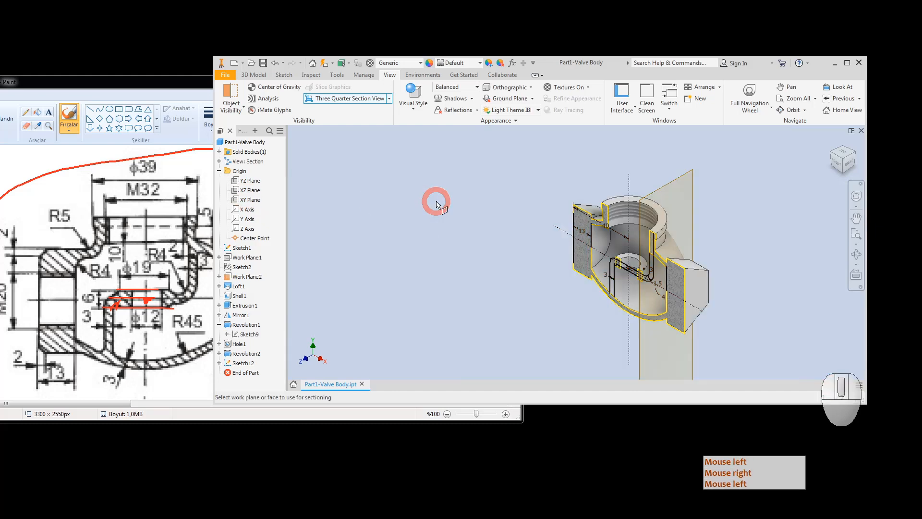
{"action": "left_click", "coordinate": [253, 190]}
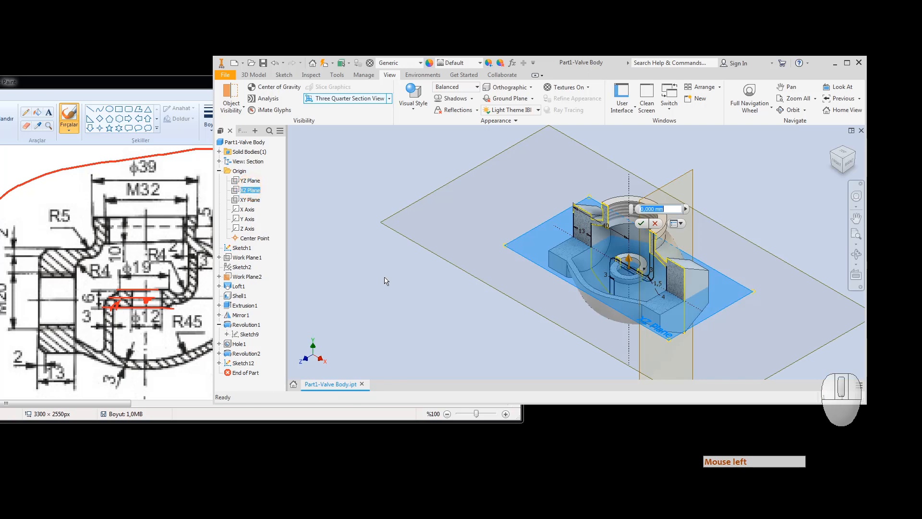
{"action": "left_click", "coordinate": [641, 223]}
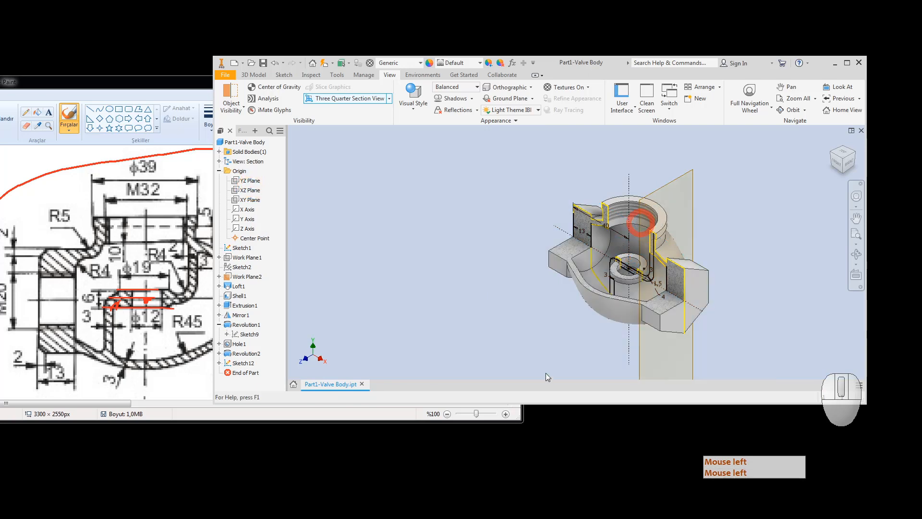
Start an extrusion of the S-wall's lower vertical leg with the extent set to To Next.
{"action": "scroll", "coordinate": [633, 273], "scroll_direction": "up", "scroll_amount": 3}
{"action": "middle_click_drag", "start_coordinate": [633, 272], "coordinate": [528, 240]}
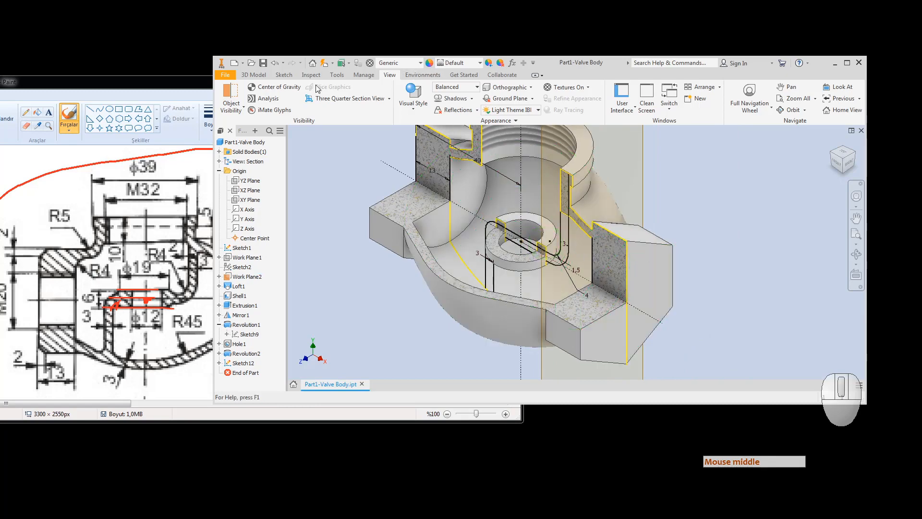
{"action": "left_click", "coordinate": [253, 75]}
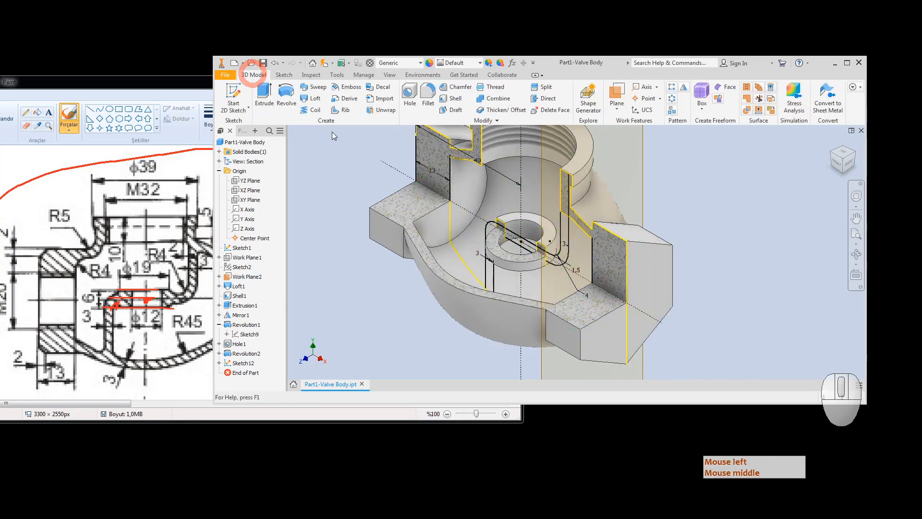
{"action": "left_click", "coordinate": [264, 93]}
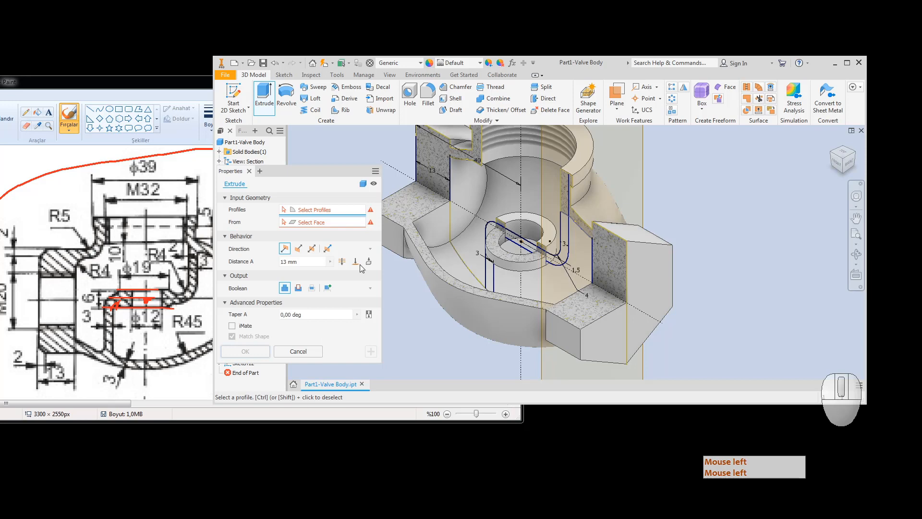
{"action": "left_click", "coordinate": [368, 262]}
{"action": "scroll", "coordinate": [485, 238], "scroll_direction": "up", "scroll_amount": 3}
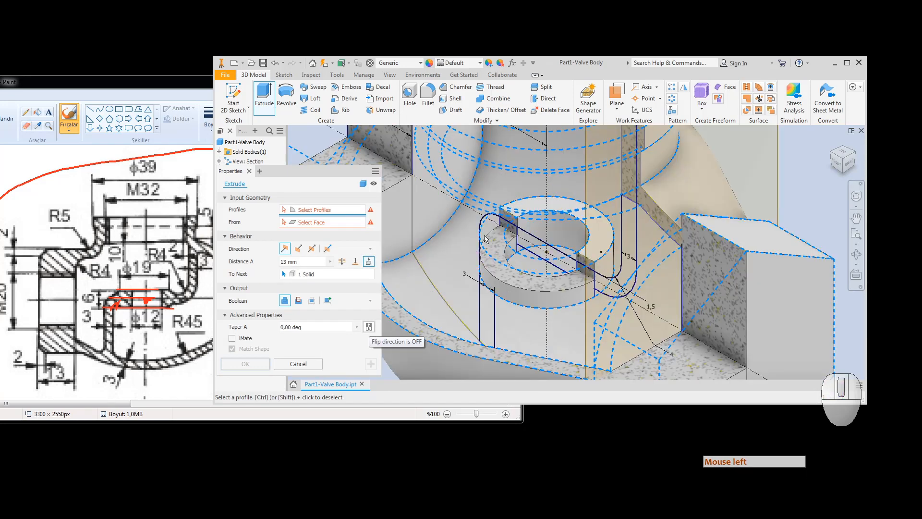
{"action": "left_click", "coordinate": [494, 223]}
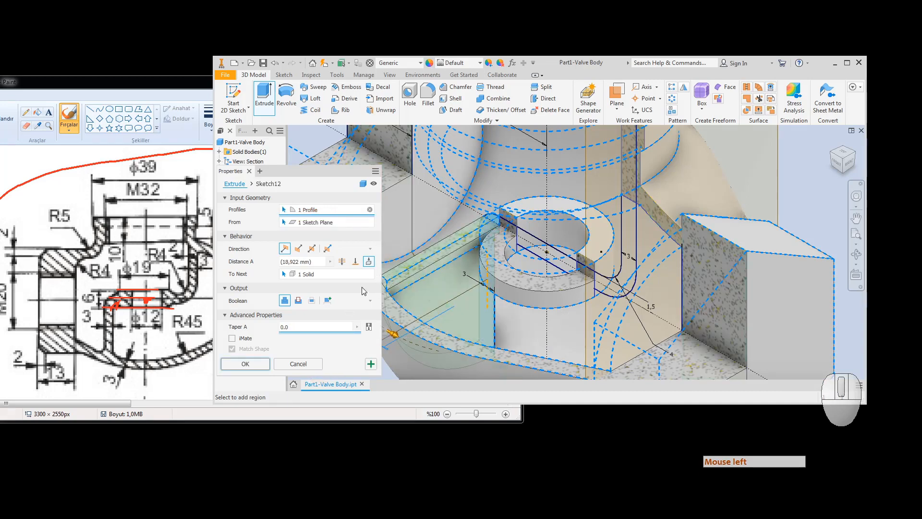
Try the symmetric and flipped directions for the wall extrusion and return to the default direction with the To Next extent.
{"action": "left_click", "coordinate": [316, 251]}
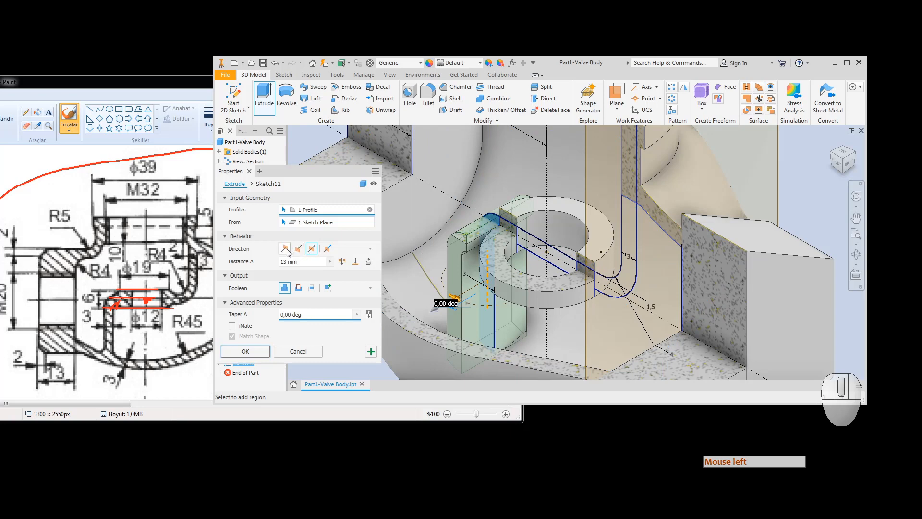
{"action": "left_click", "coordinate": [369, 262]}
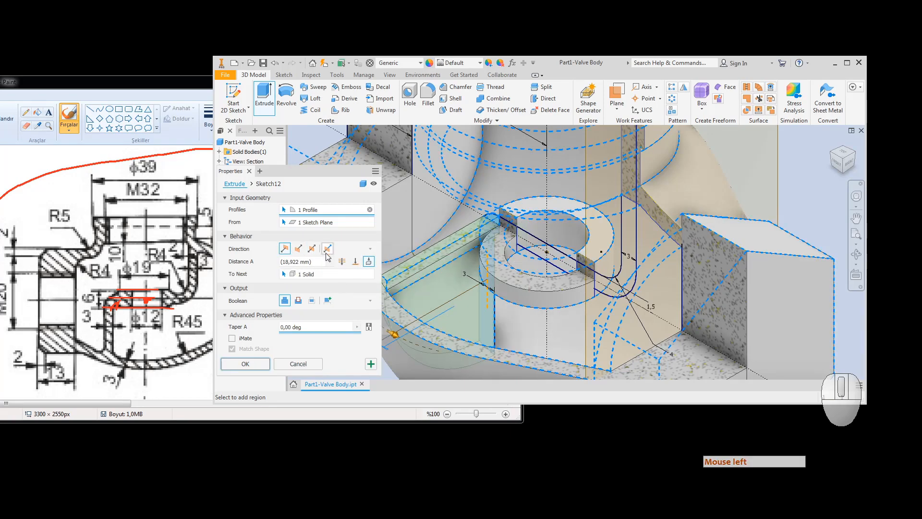
{"action": "left_click", "coordinate": [298, 248]}
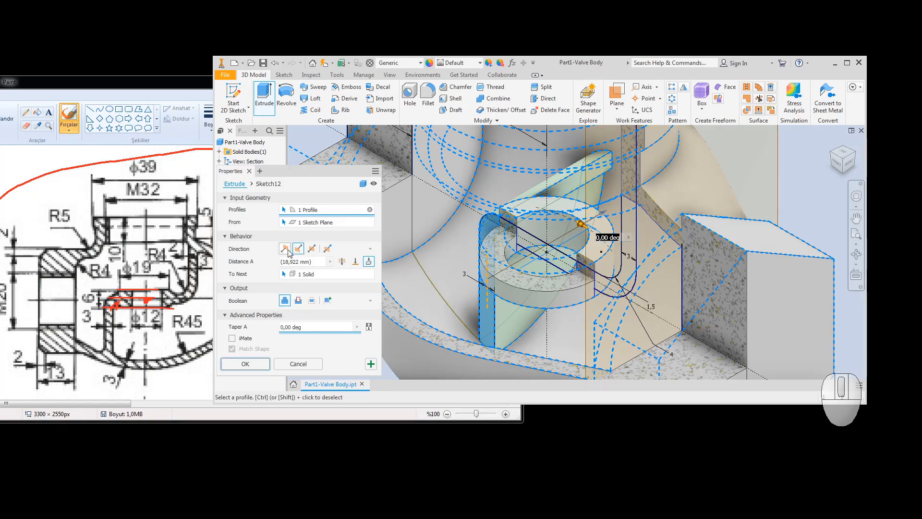
{"action": "left_click", "coordinate": [286, 249]}
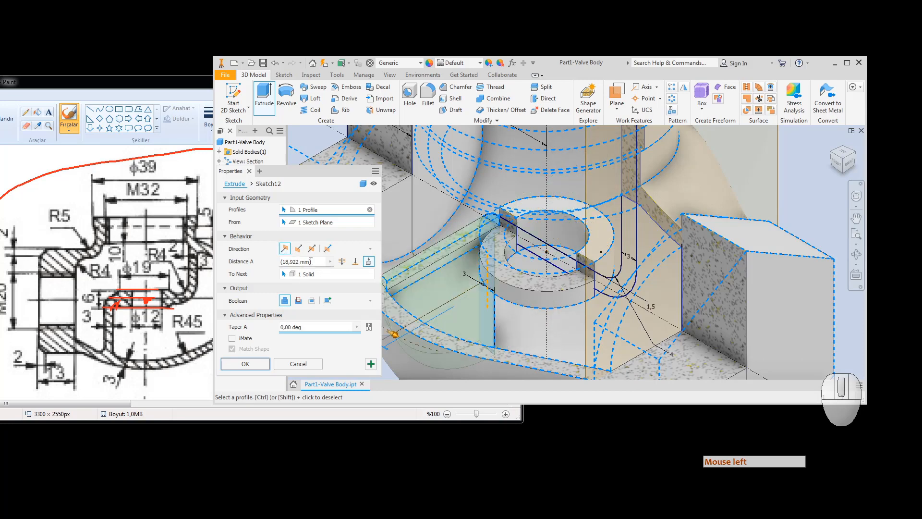
Add the remaining S-wall regions through the seat ring and upper leg, and create the joined extrusion up to the next face.
{"action": "left_click", "coordinate": [628, 243]}
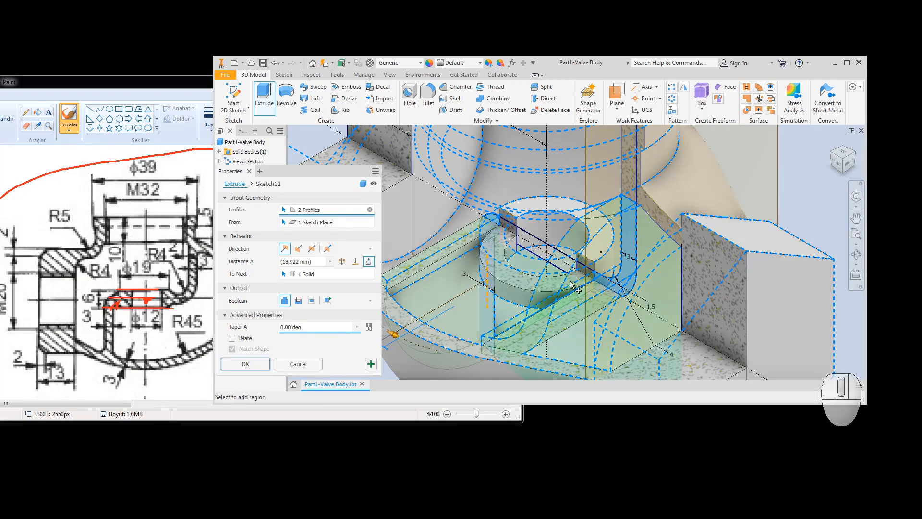
{"action": "left_click", "coordinate": [528, 244]}
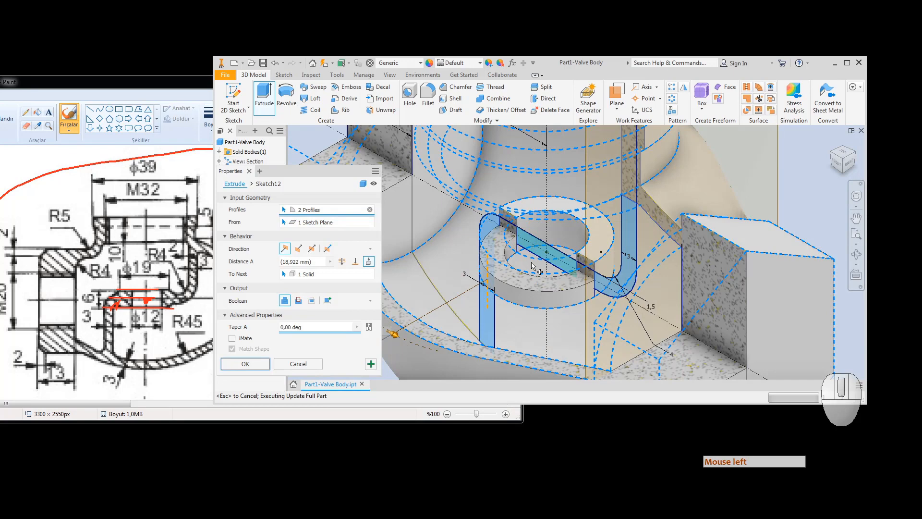
{"action": "left_click", "coordinate": [509, 236]}
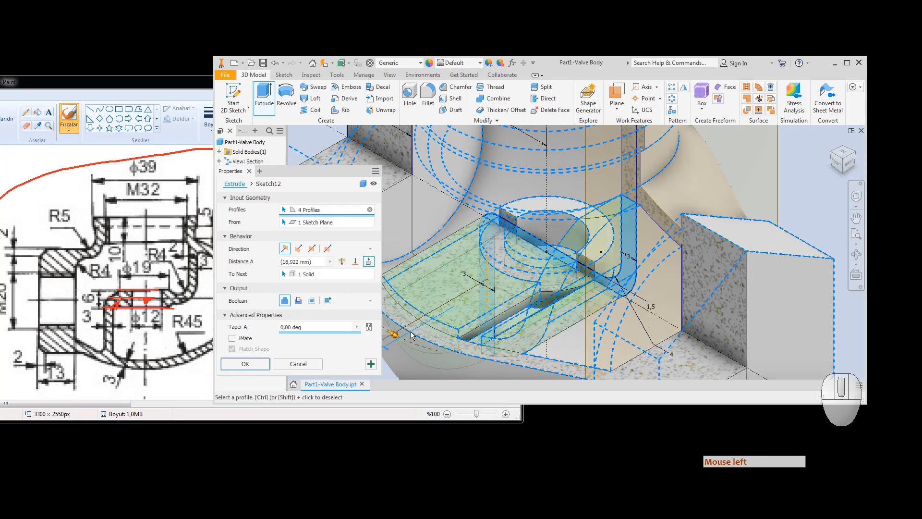
{"action": "left_click", "coordinate": [585, 278]}
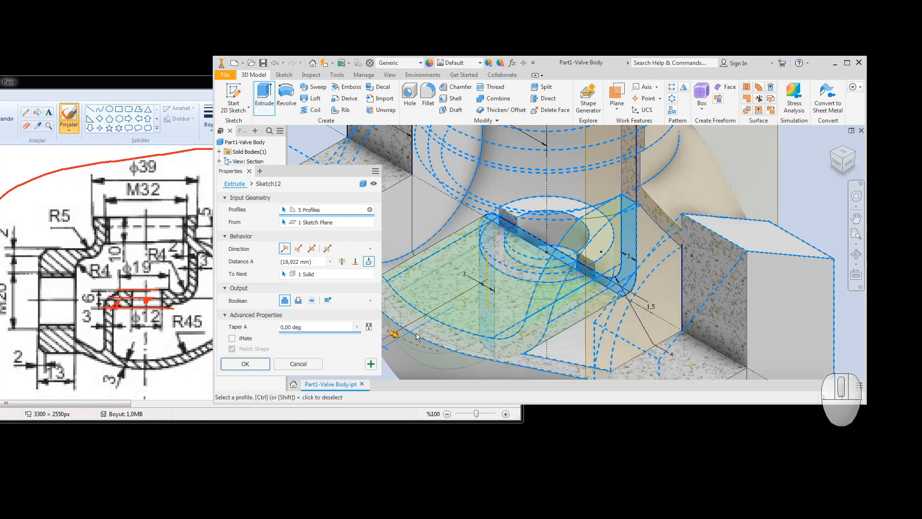
{"action": "left_click", "coordinate": [247, 363]}
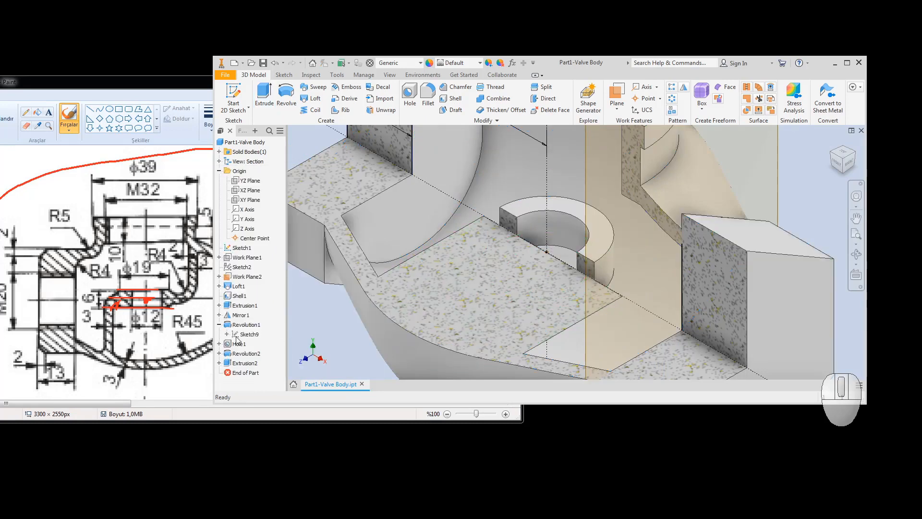
Make Sketch12 under Extrusion2 visible again for reuse.
{"action": "left_click", "coordinate": [219, 363]}
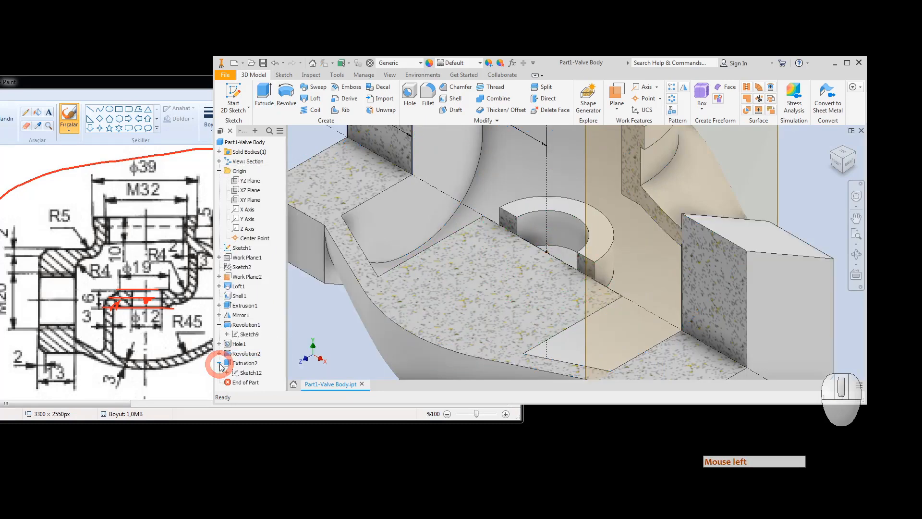
{"action": "left_click", "coordinate": [249, 374]}
{"action": "right_click", "coordinate": [250, 374]}
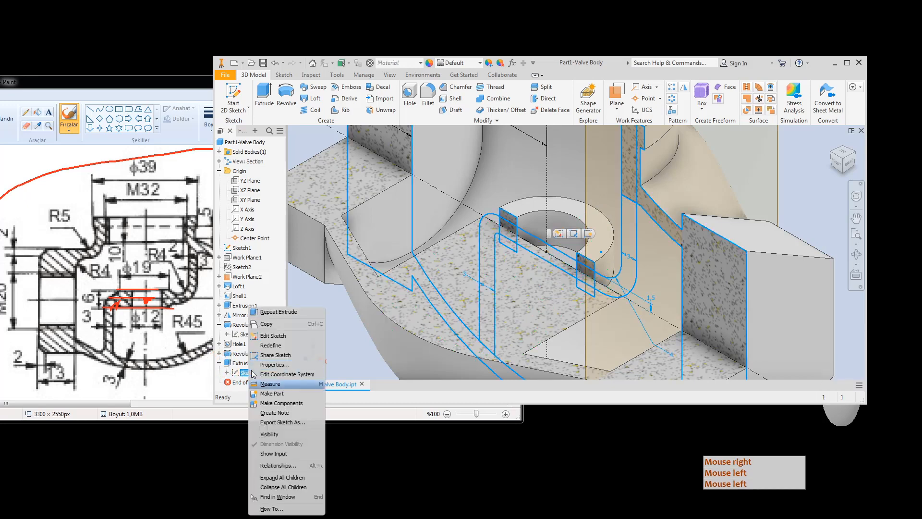
{"action": "left_click", "coordinate": [275, 434]}
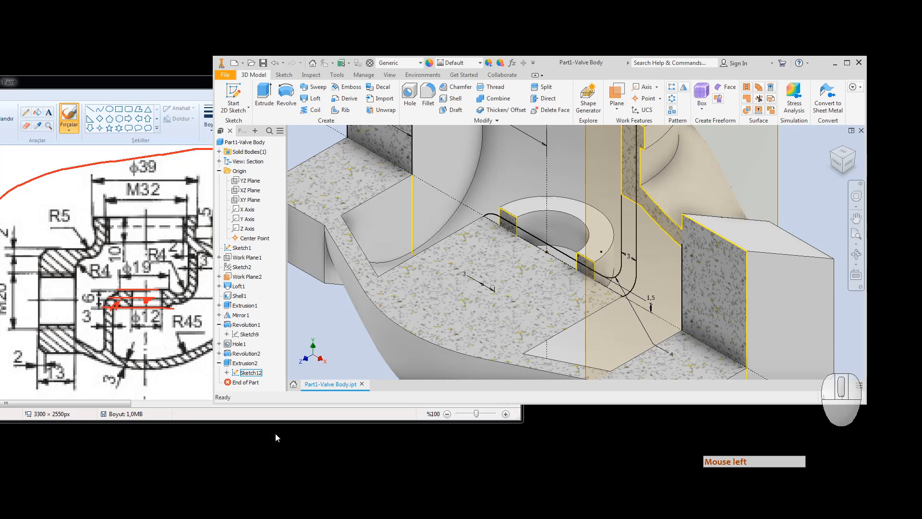
{"action": "double_click", "coordinate": [238, 364]}
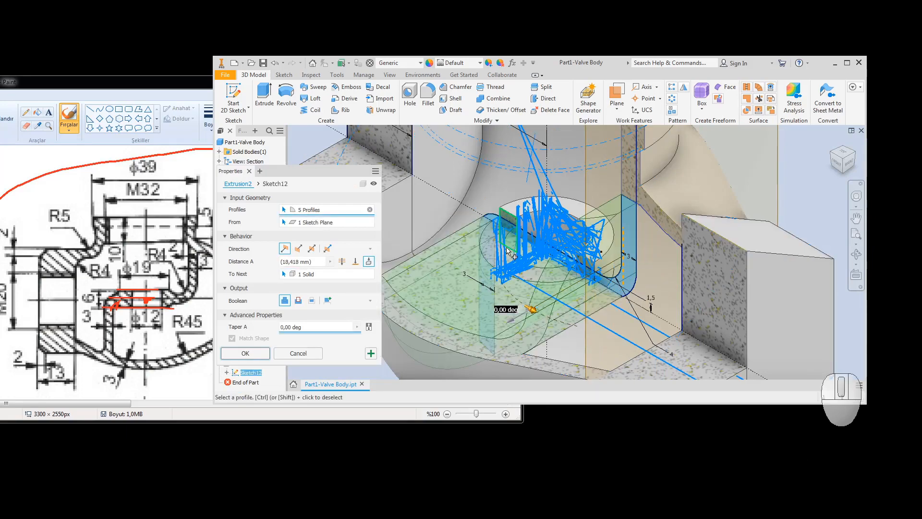
{"action": "scroll", "coordinate": [504, 237], "scroll_direction": "up", "scroll_amount": 5}
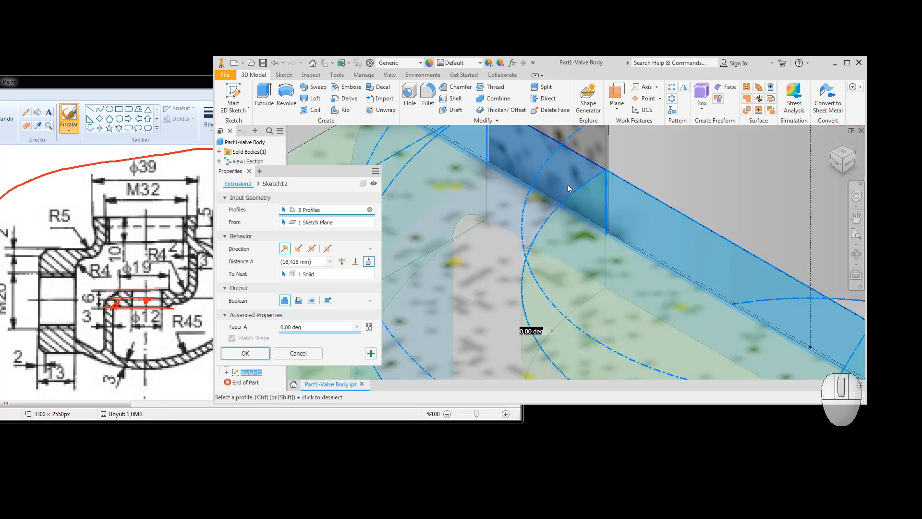
{"action": "left_click", "coordinate": [340, 211]}
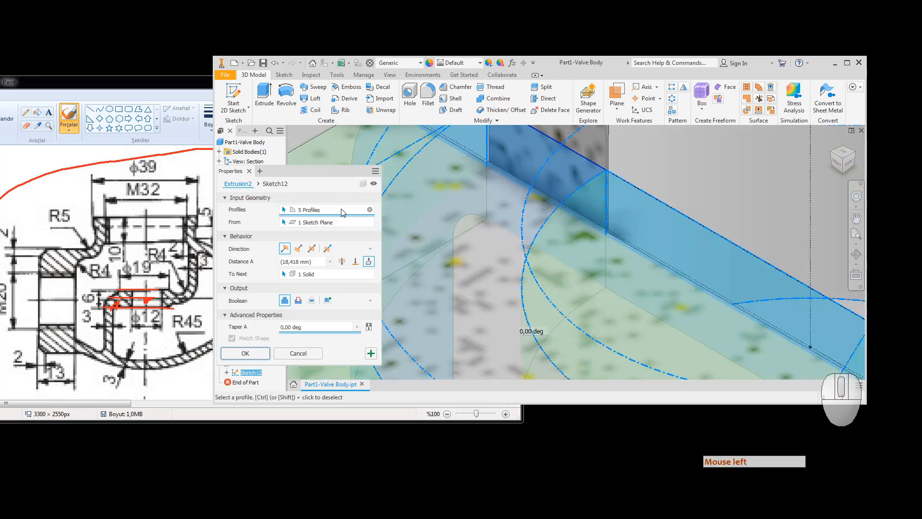
{"action": "left_click", "coordinate": [572, 183]}
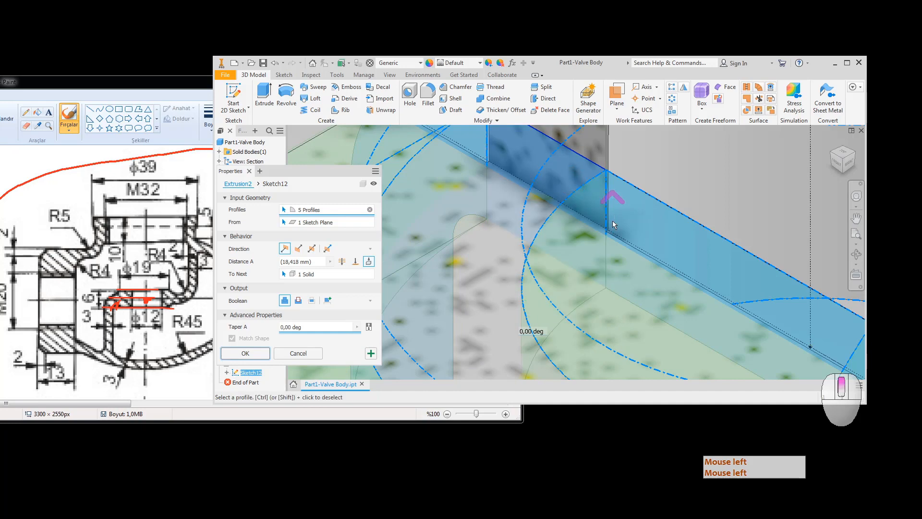
{"action": "scroll", "coordinate": [612, 220], "scroll_direction": "down", "scroll_amount": 5}
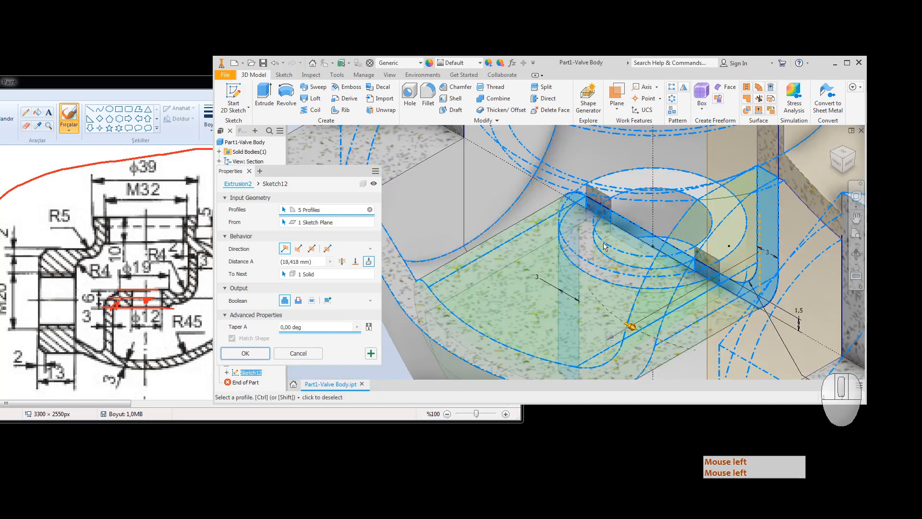
{"action": "left_click", "coordinate": [298, 354]}
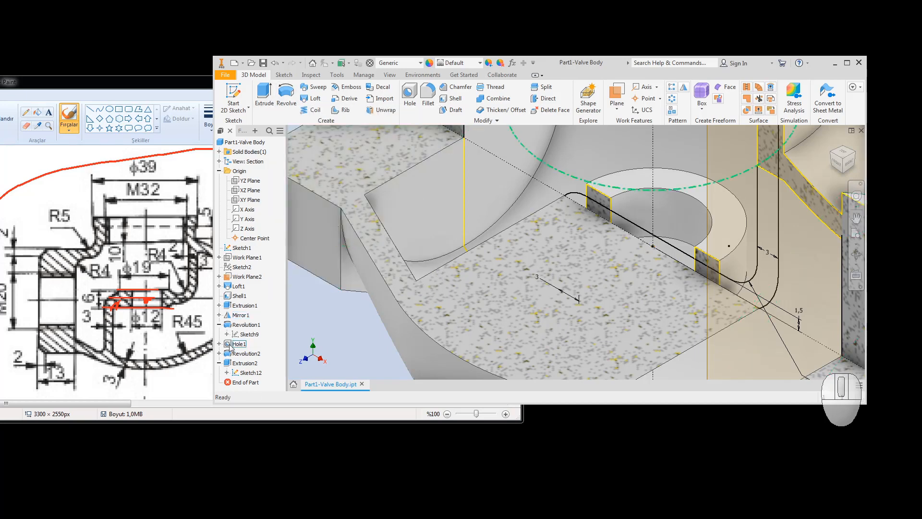
{"action": "left_click", "coordinate": [245, 363]}
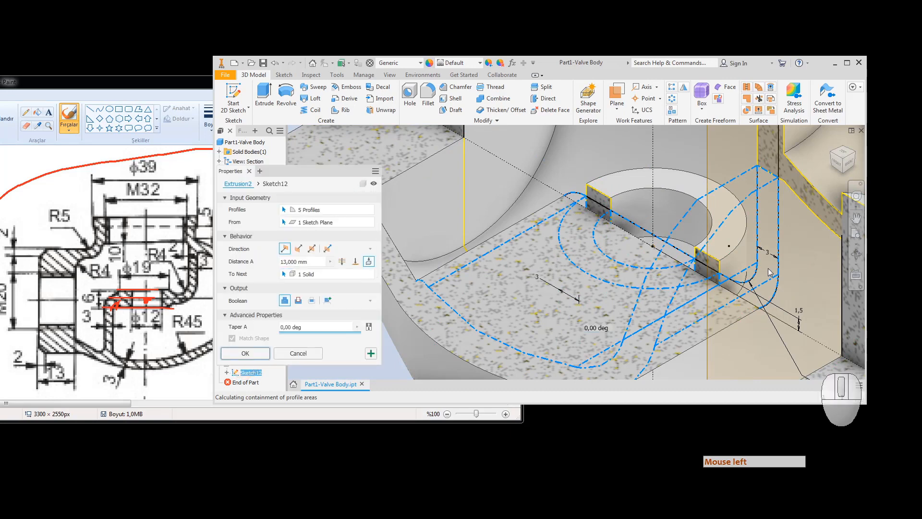
{"action": "left_click", "coordinate": [303, 356]}
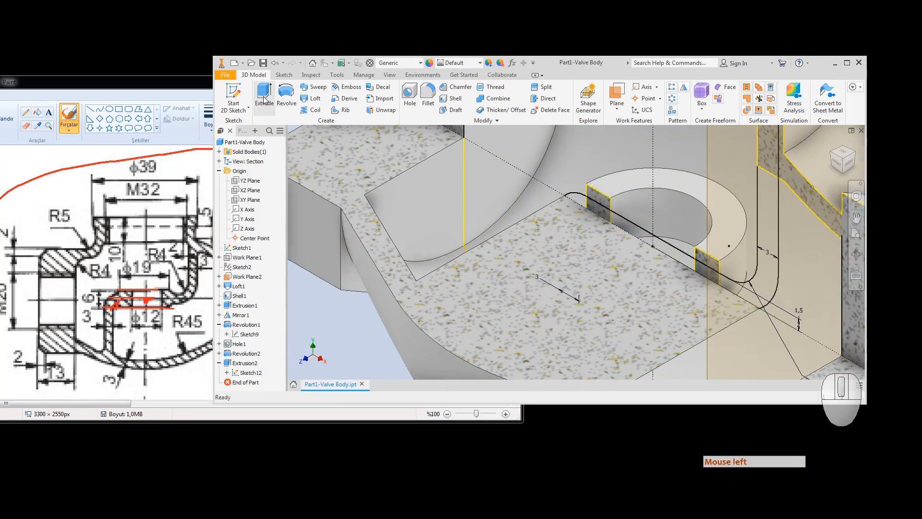
Start a second extrusion from Sketch12 with the wall's lower leg and adjoining seat regions, directed to the opposite side of the sketch plane.
{"action": "left_click", "coordinate": [264, 98]}
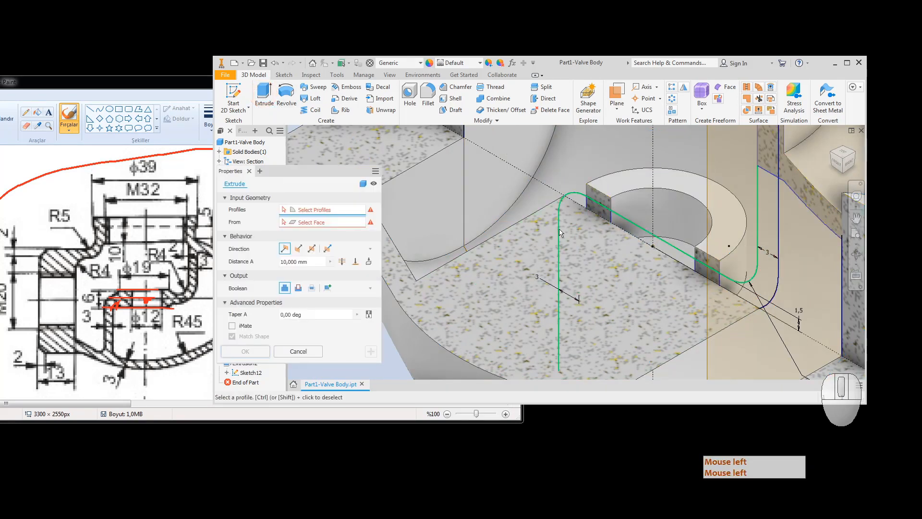
{"action": "left_click", "coordinate": [576, 204]}
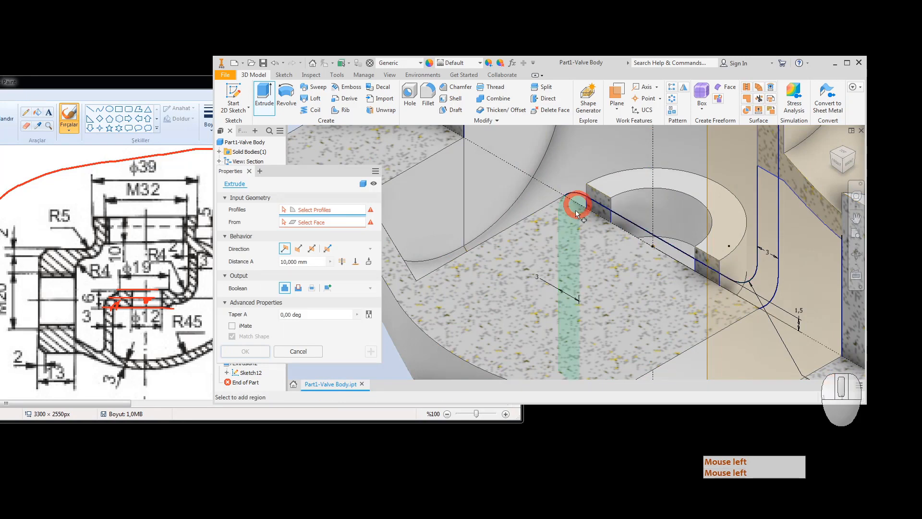
{"action": "left_click", "coordinate": [622, 226]}
{"action": "left_click", "coordinate": [602, 345]}
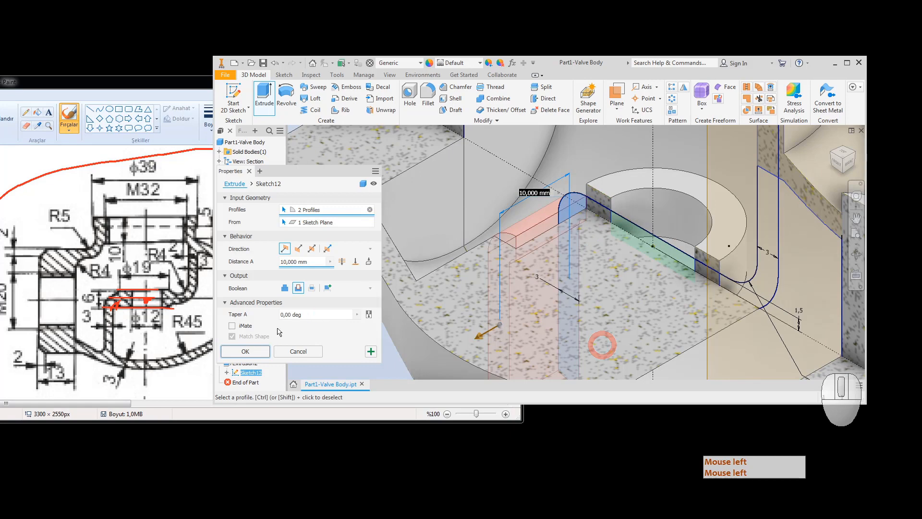
{"action": "left_click", "coordinate": [289, 292]}
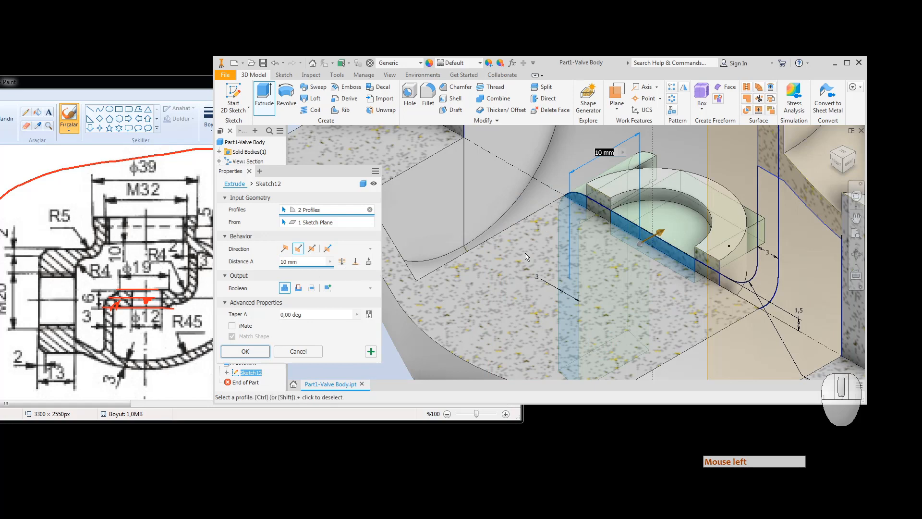
{"action": "left_click", "coordinate": [599, 217]}
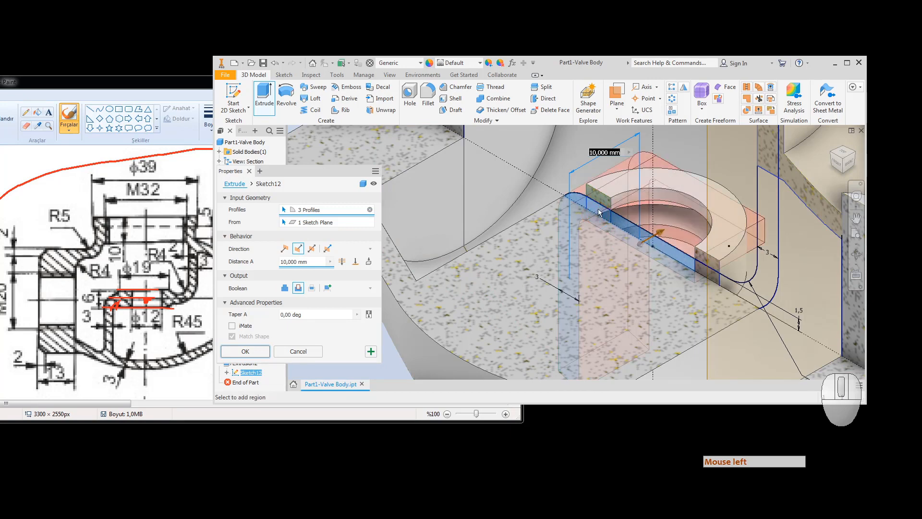
Add the remaining seat ring and upper leg regions, set the extent to To Next with Join, and create the second wall extrusion.
{"action": "left_click", "coordinate": [369, 262]}
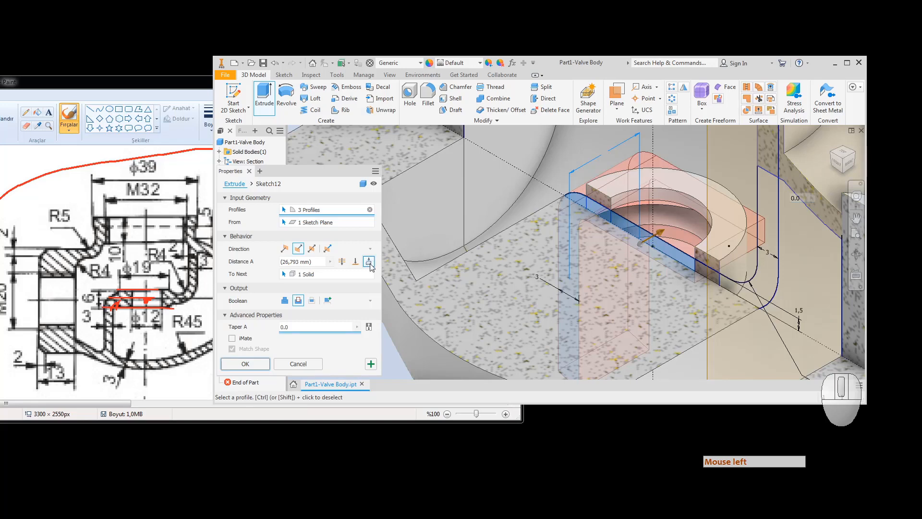
{"action": "left_click", "coordinate": [285, 301]}
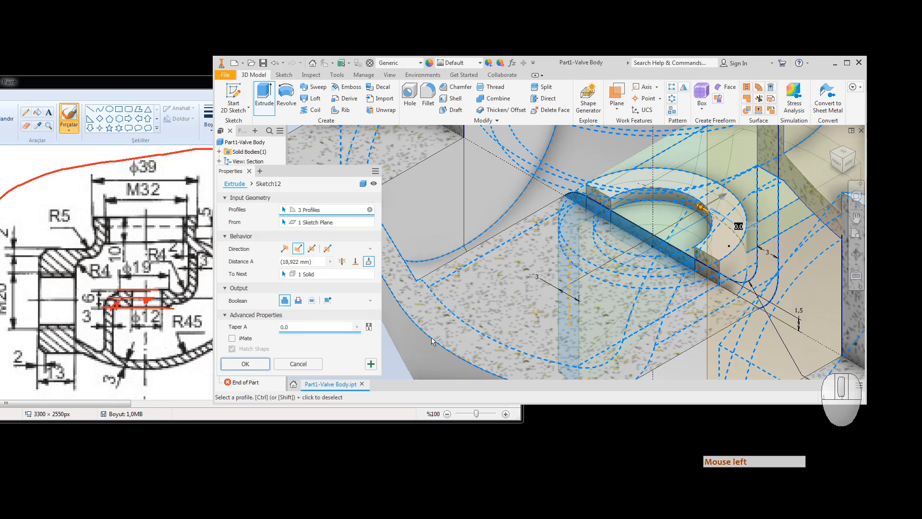
{"action": "left_click", "coordinate": [711, 281]}
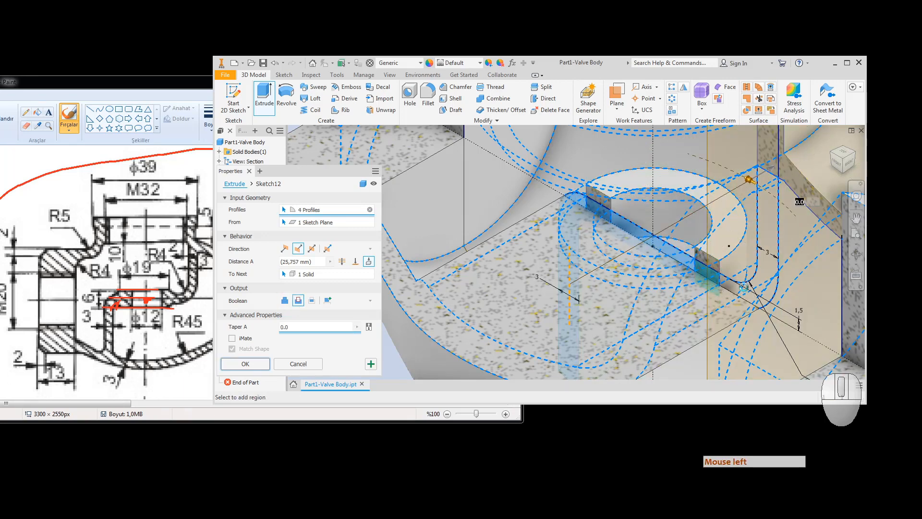
{"action": "left_click", "coordinate": [745, 295]}
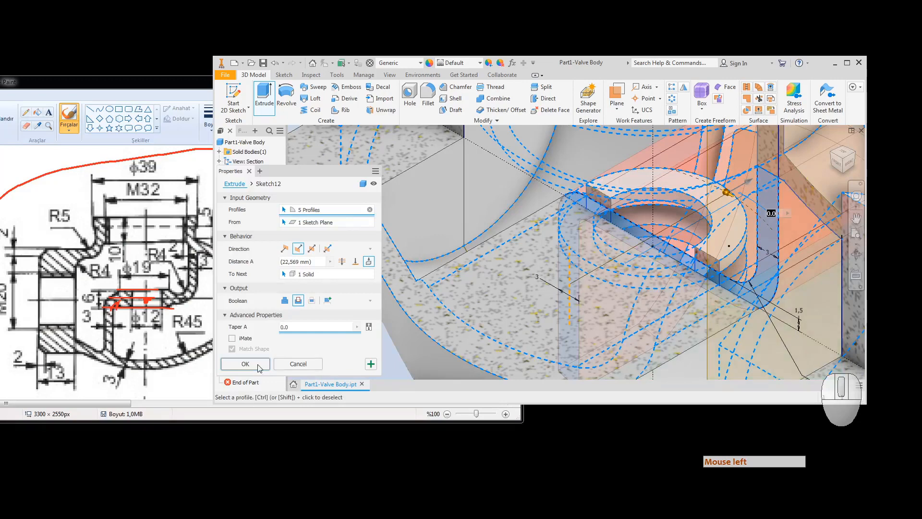
{"action": "left_click", "coordinate": [286, 301]}
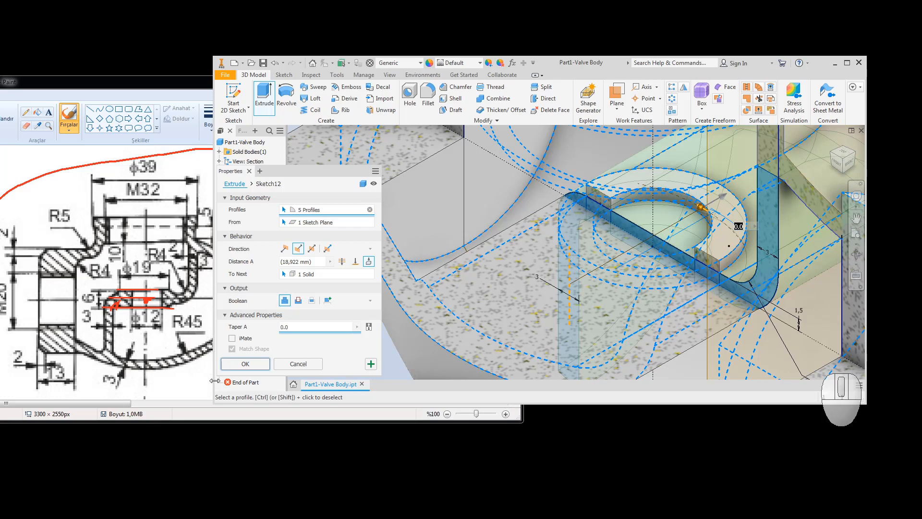
{"action": "left_click", "coordinate": [243, 370]}
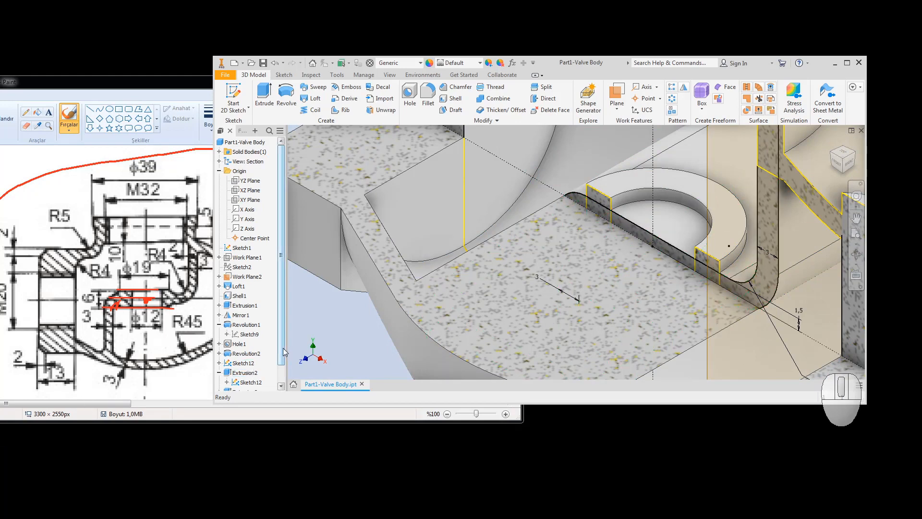
Hide Sketch12 under Extrusion2.
{"action": "left_click_drag", "start_coordinate": [281, 364], "coordinate": [282, 376]}
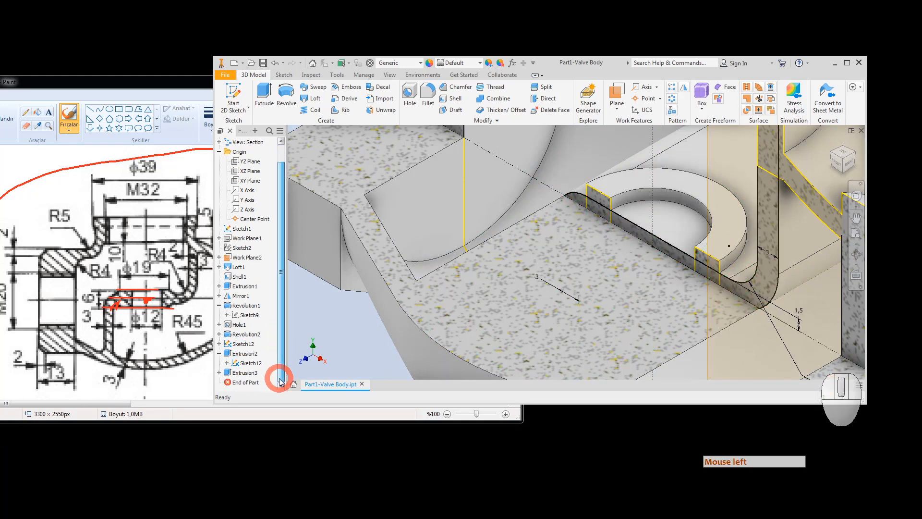
{"action": "right_click", "coordinate": [244, 363]}
{"action": "left_click", "coordinate": [262, 423]}
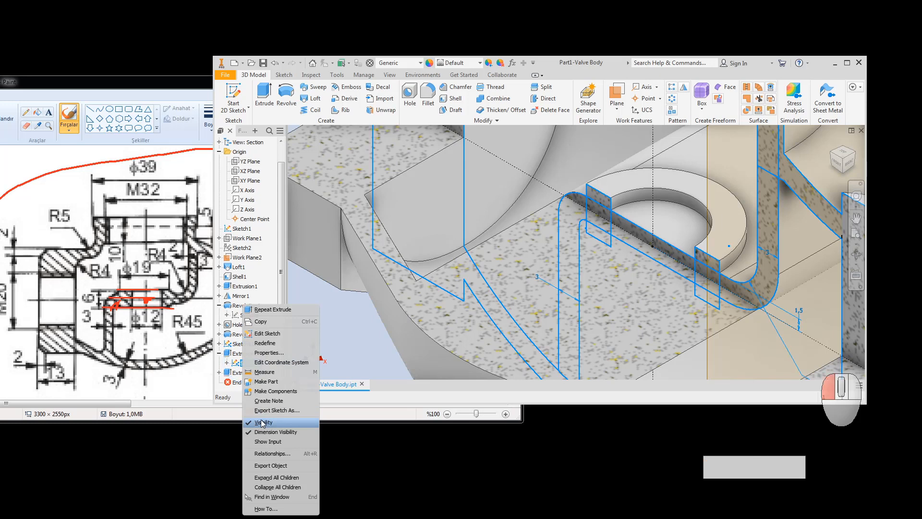
{"action": "scroll", "coordinate": [571, 298], "scroll_direction": "down", "scroll_amount": 8}
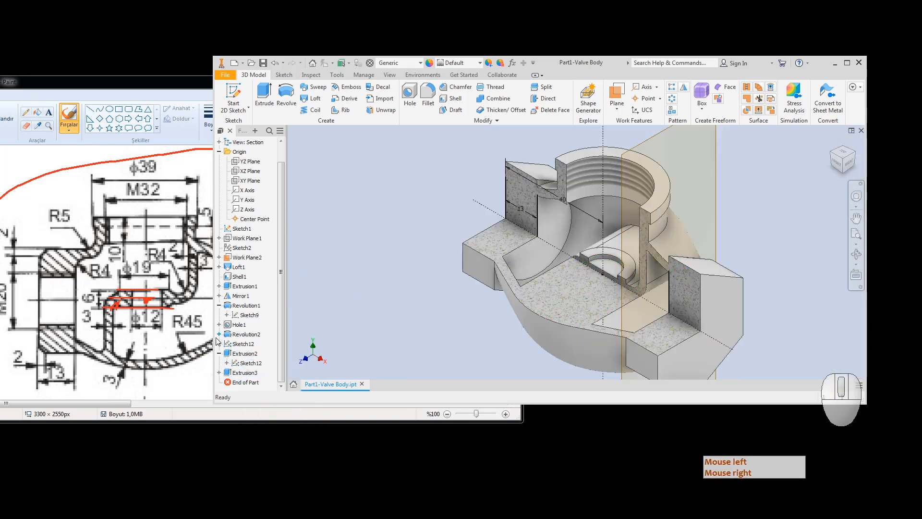
{"action": "left_click", "coordinate": [352, 341]}
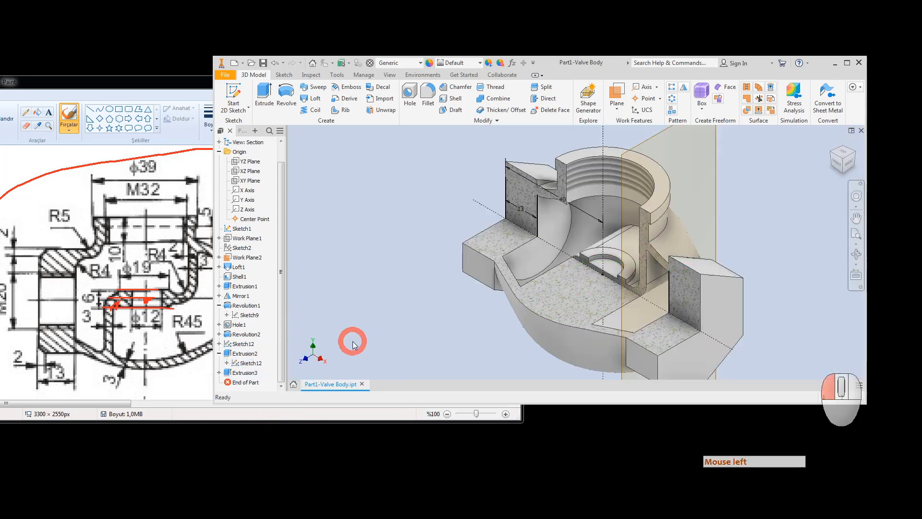
Make Sketch11 under Revolution2 visible.
{"action": "left_click", "coordinate": [829, 155]}
{"action": "scroll", "coordinate": [579, 254], "scroll_direction": "down", "scroll_amount": 5}
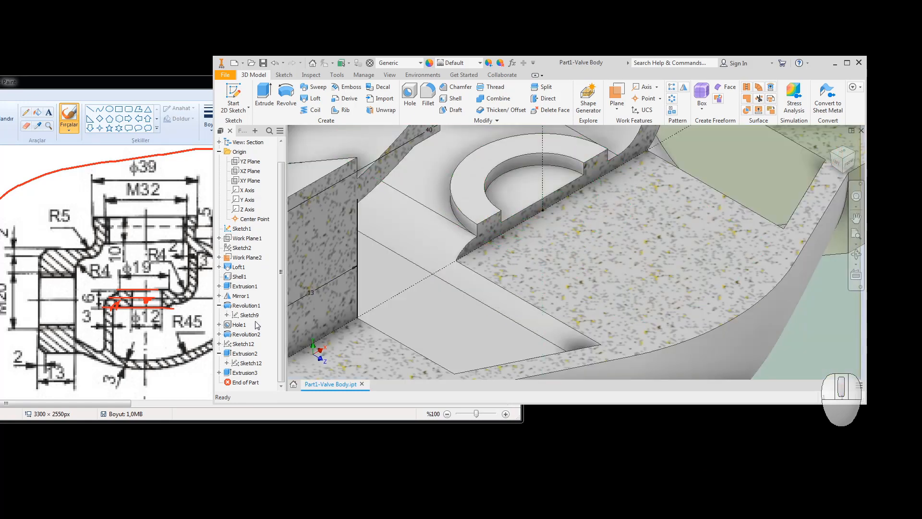
{"action": "left_click", "coordinate": [246, 333]}
{"action": "left_click", "coordinate": [220, 334]}
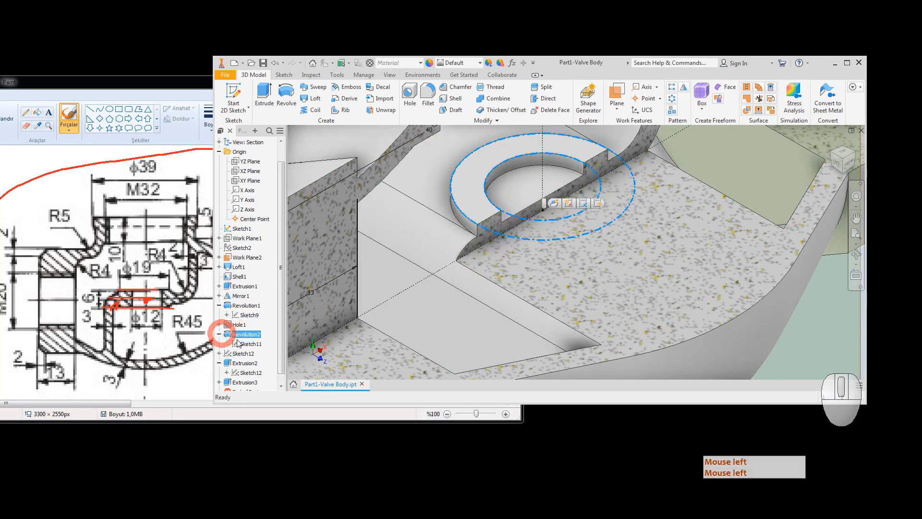
{"action": "left_click", "coordinate": [248, 343]}
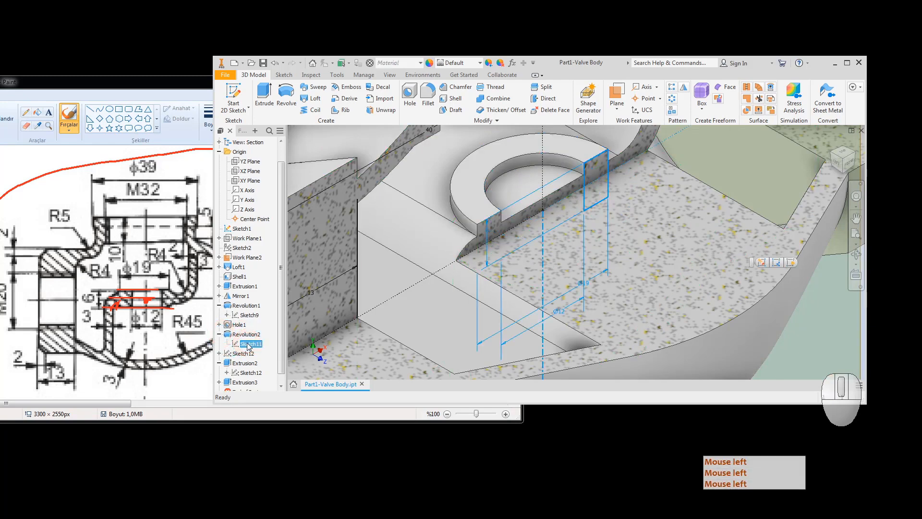
{"action": "right_click", "coordinate": [249, 345]}
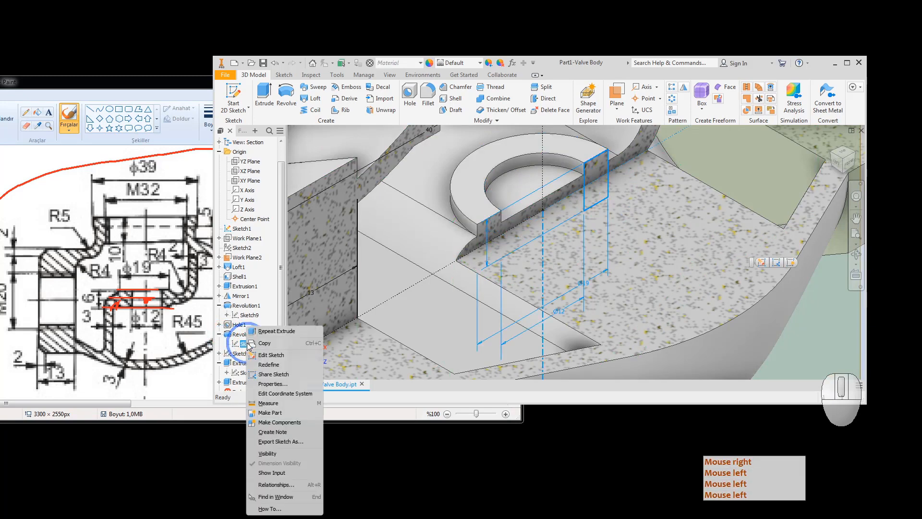
{"action": "left_click", "coordinate": [276, 444]}
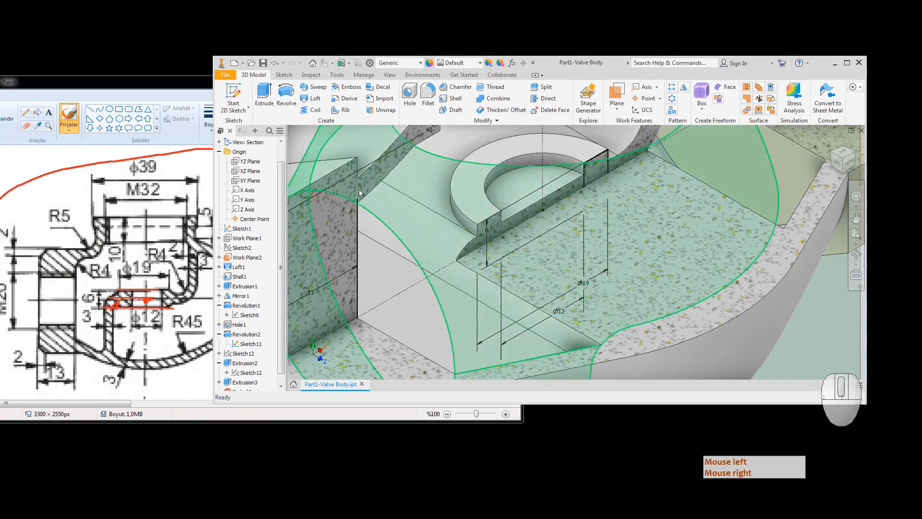
Open Sketch11 for editing and slice the model graphics at the sketch plane.
{"action": "double_click", "coordinate": [249, 344]}
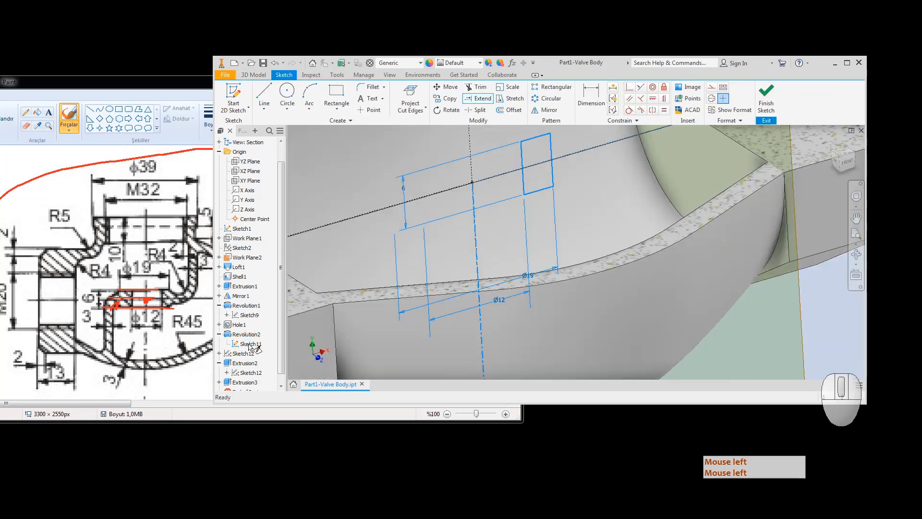
{"action": "scroll", "coordinate": [716, 329], "scroll_direction": "up", "scroll_amount": 5}
{"action": "mouse_move", "coordinate": [681, 334]}
{"action": "middle_mouse_down"}
{"action": "mouse_move", "coordinate": [674, 339]}
{"action": "mouse_move", "coordinate": [790, 349]}
{"action": "middle_mouse_up"}
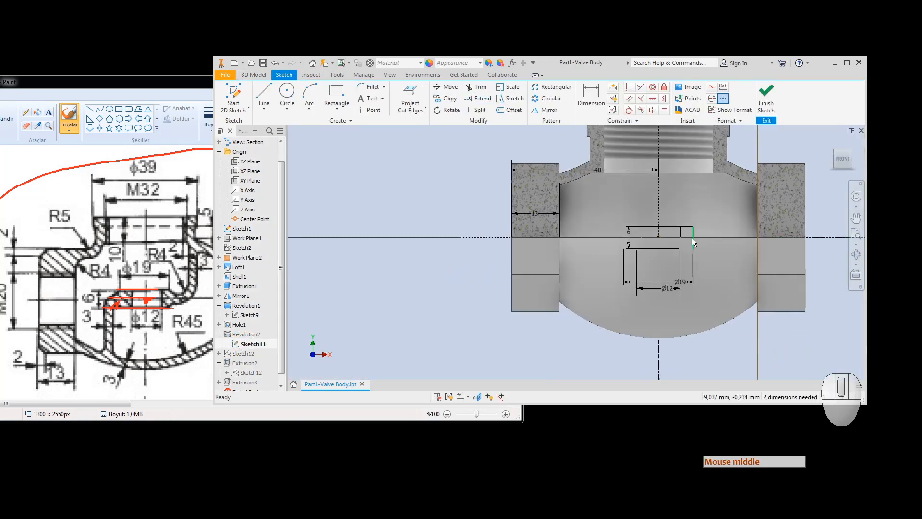
{"action": "key", "text": "F7"}
{"action": "scroll", "coordinate": [682, 229], "scroll_direction": "down", "scroll_amount": 3}
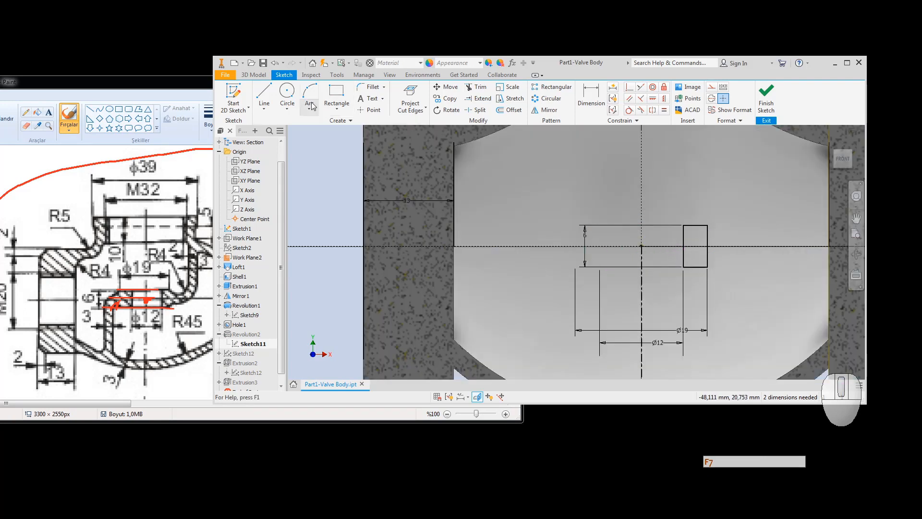
Draw a 6 by 6 mm rectangle from the seat profile's upper inner corner to the vertical centre axis.
{"action": "left_click", "coordinate": [337, 91]}
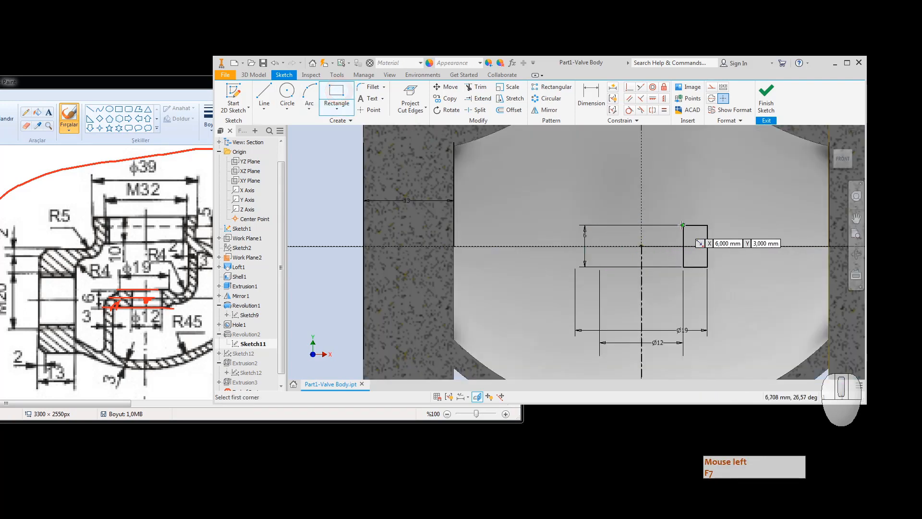
{"action": "left_click", "coordinate": [653, 256]}
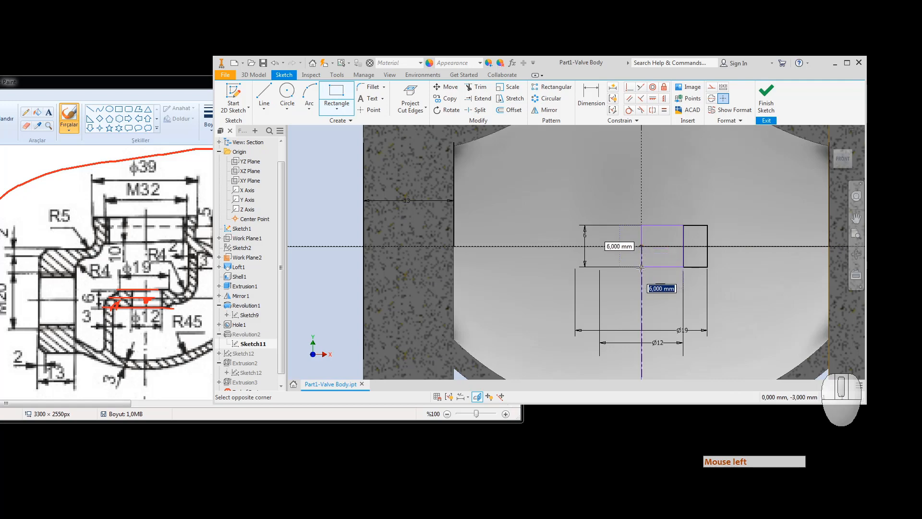
{"action": "left_click", "coordinate": [641, 267]}
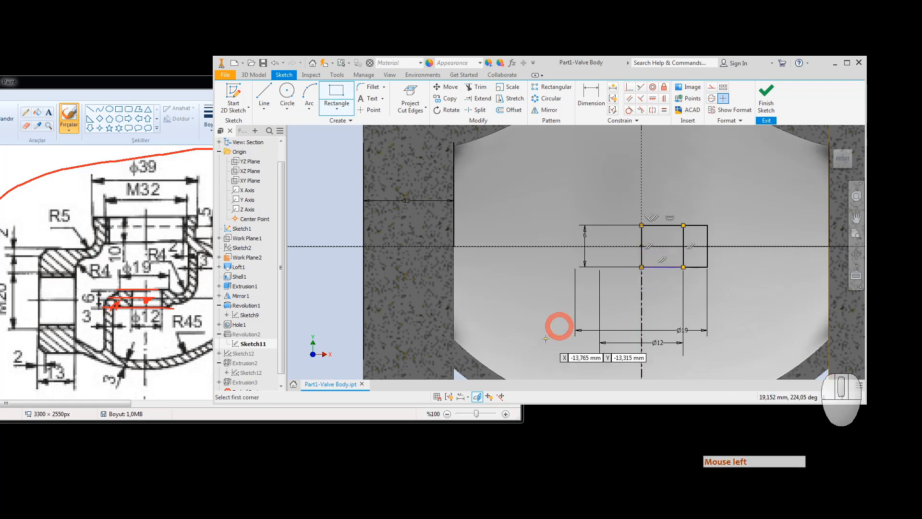
{"action": "key", "text": "Escape"}
{"action": "key", "text": "Escape"}
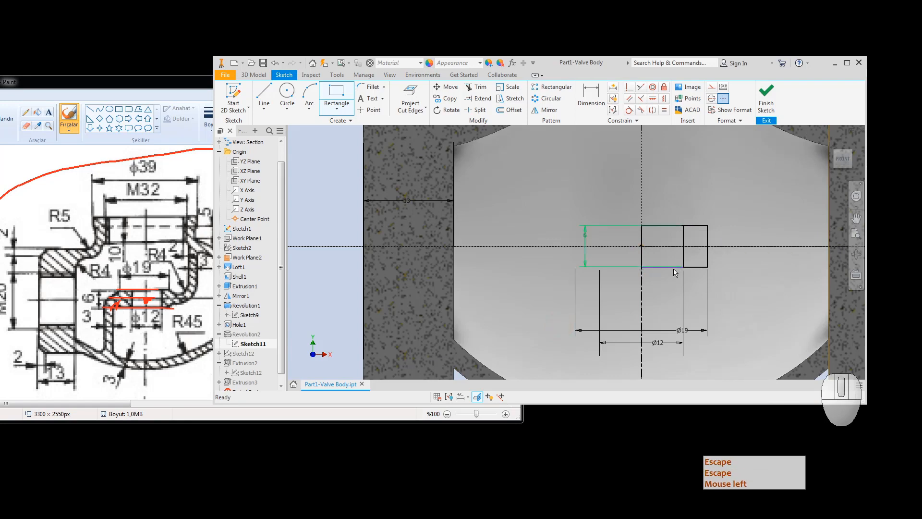
Check the new rectangle's lower edge and corner against the 6 mm height dimension, and undo the rectangle.
{"action": "left_click", "coordinate": [672, 274]}
{"action": "key", "text": "Escape"}
{"action": "key", "text": "Escape"}
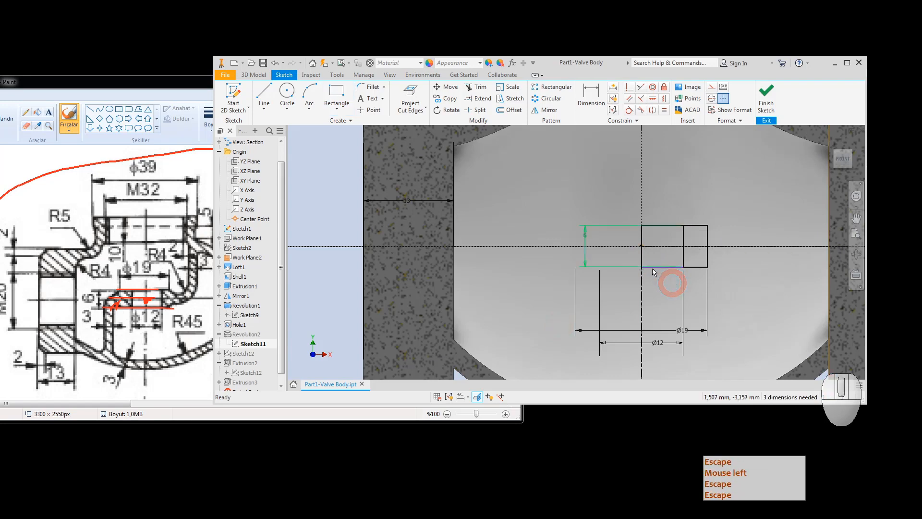
{"action": "key", "text": "Escape"}
{"action": "left_click", "coordinate": [583, 236]}
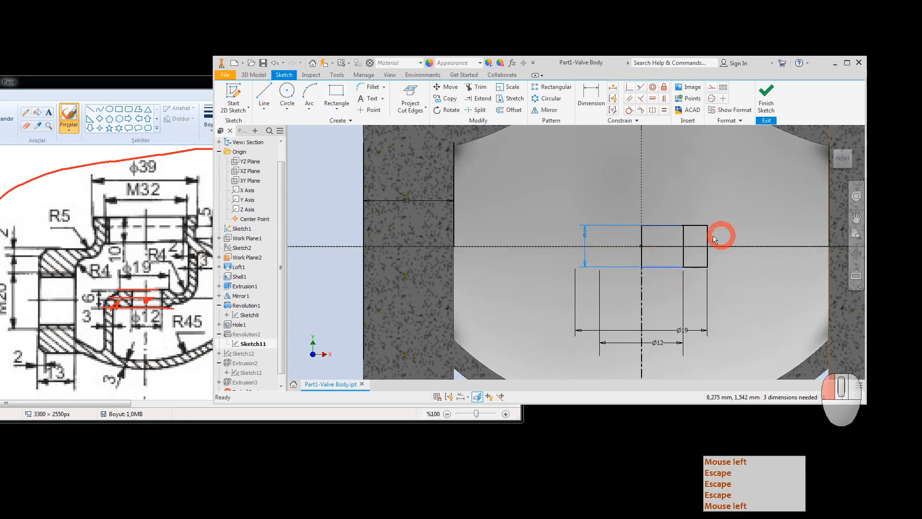
{"action": "key", "text": "Escape"}
{"action": "key", "text": "Escape"}
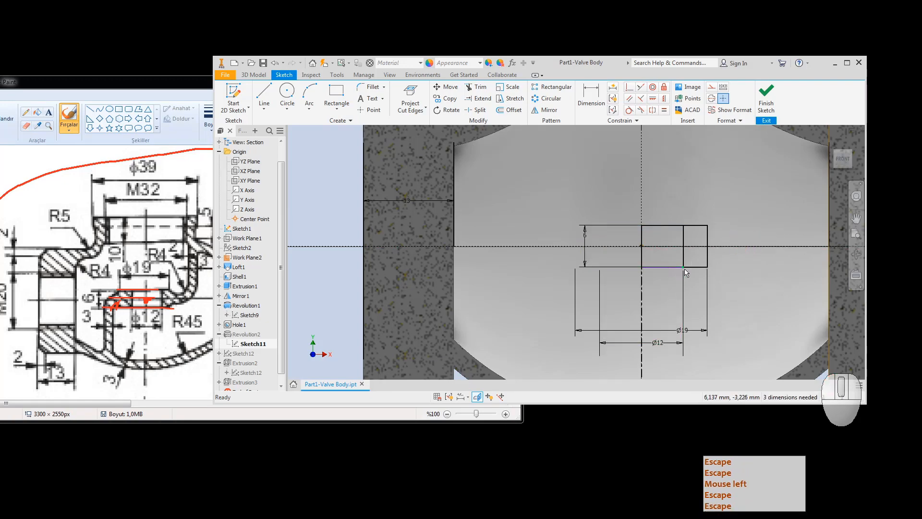
{"action": "left_click", "coordinate": [683, 269]}
{"action": "left_click", "coordinate": [630, 256]}
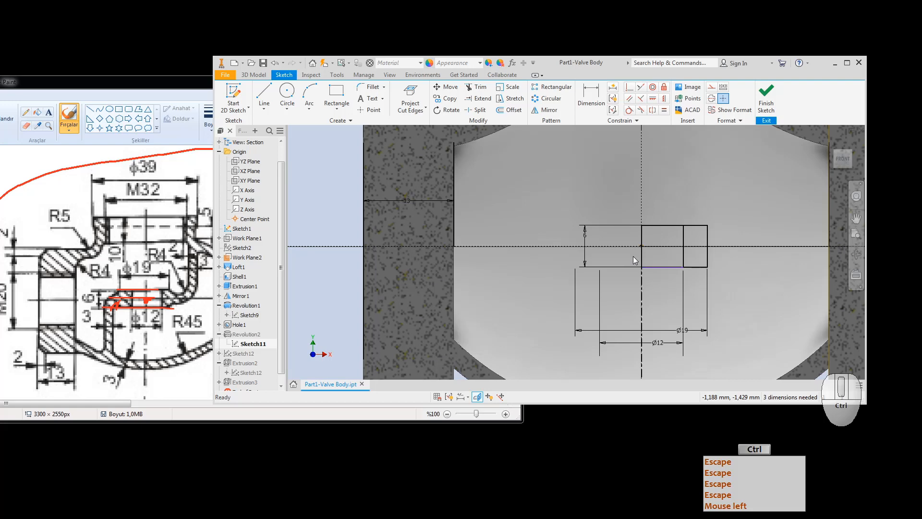
{"action": "key", "text": "ctrl+z"}
{"action": "key", "text": "ctrl+z"}
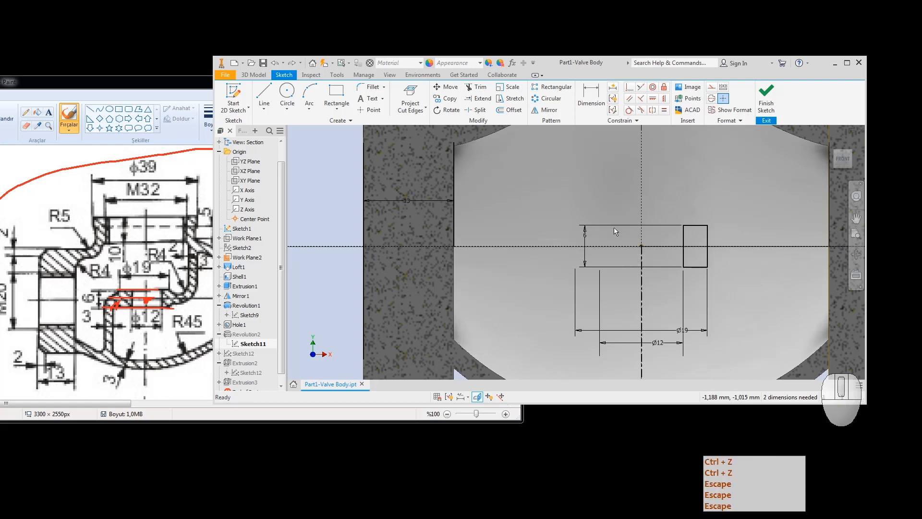
Draw a rectangle about 12 mm high from the seat profile's lower inner corner, extending past the vertical centre axis.
{"action": "left_click", "coordinate": [336, 93]}
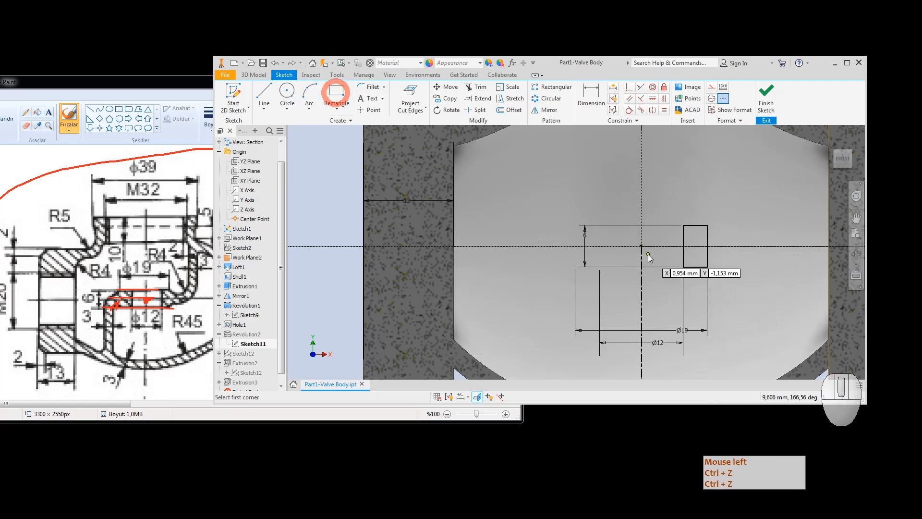
{"action": "left_click", "coordinate": [683, 267]}
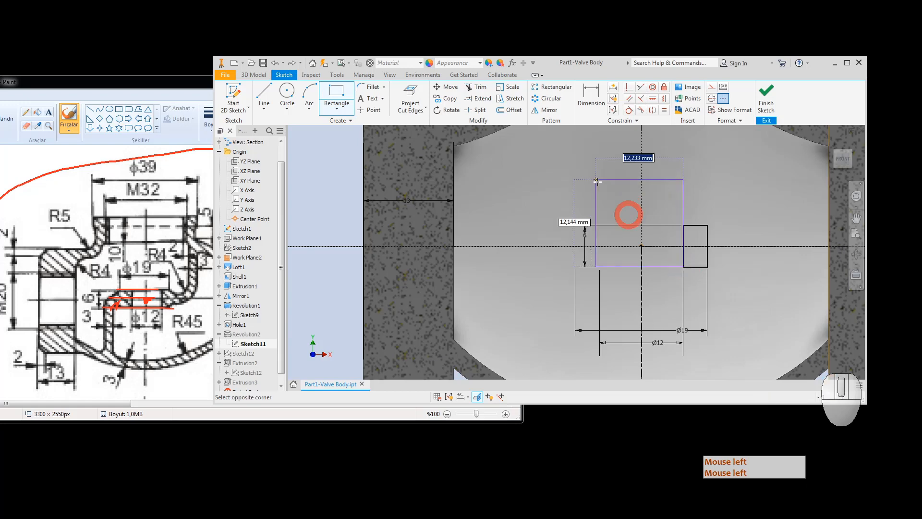
{"action": "left_click", "coordinate": [623, 181]}
{"action": "left_click", "coordinate": [612, 240]}
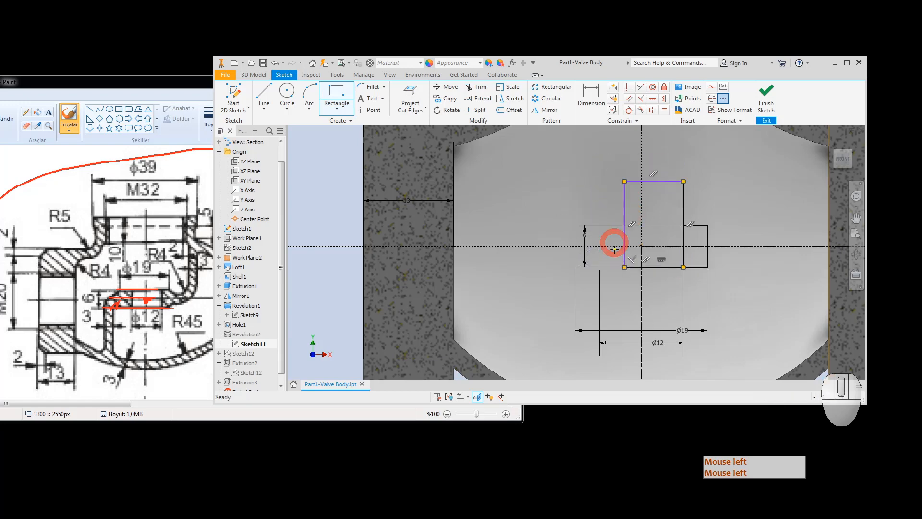
{"action": "key", "text": "Escape"}
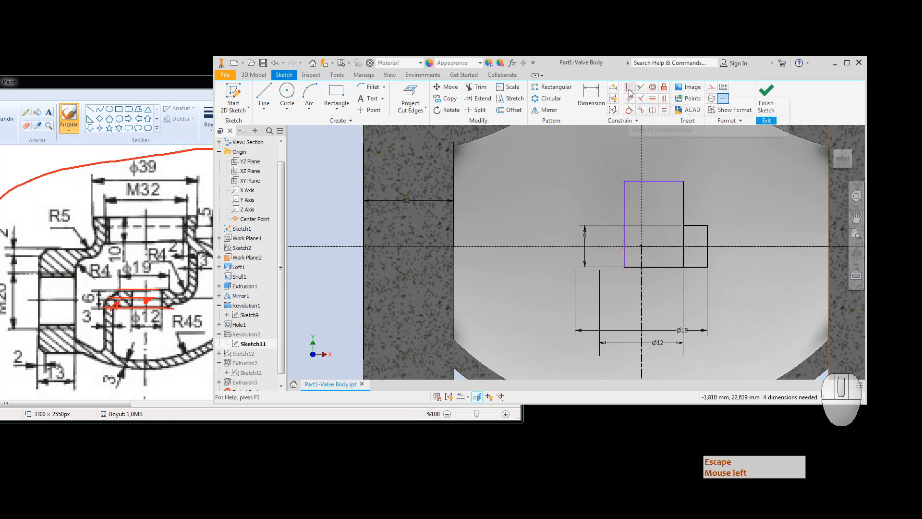
Try to make the rectangle's top edge coincident with the seat profile's upper inner corner.
{"action": "left_click", "coordinate": [629, 91]}
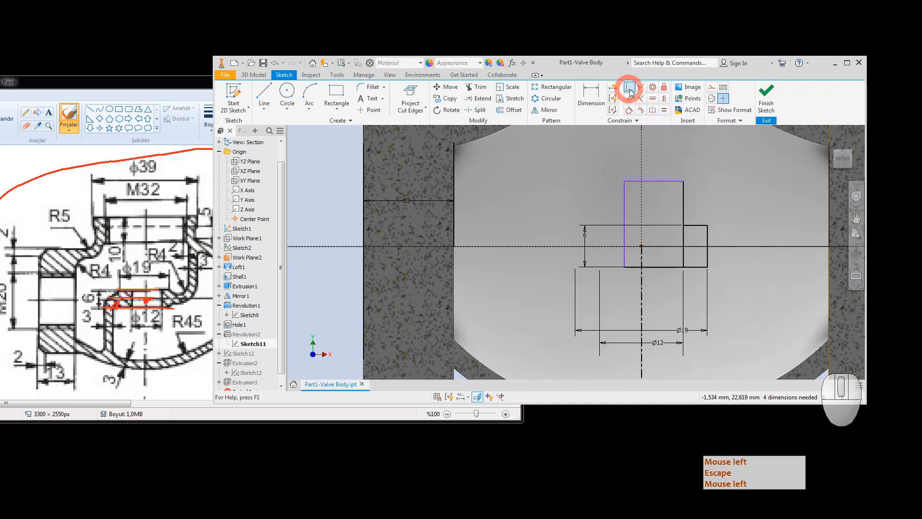
{"action": "left_click", "coordinate": [663, 181]}
{"action": "left_click", "coordinate": [684, 225]}
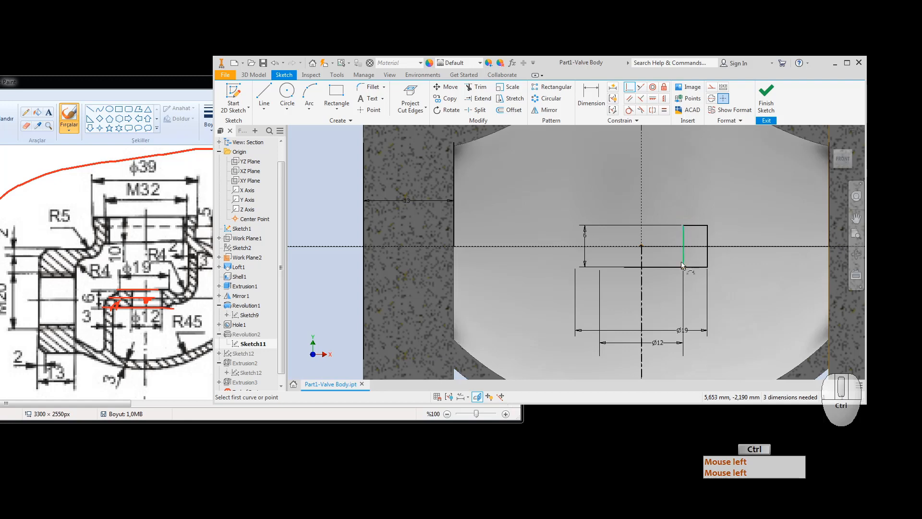
{"action": "key", "text": "ctrl+z"}
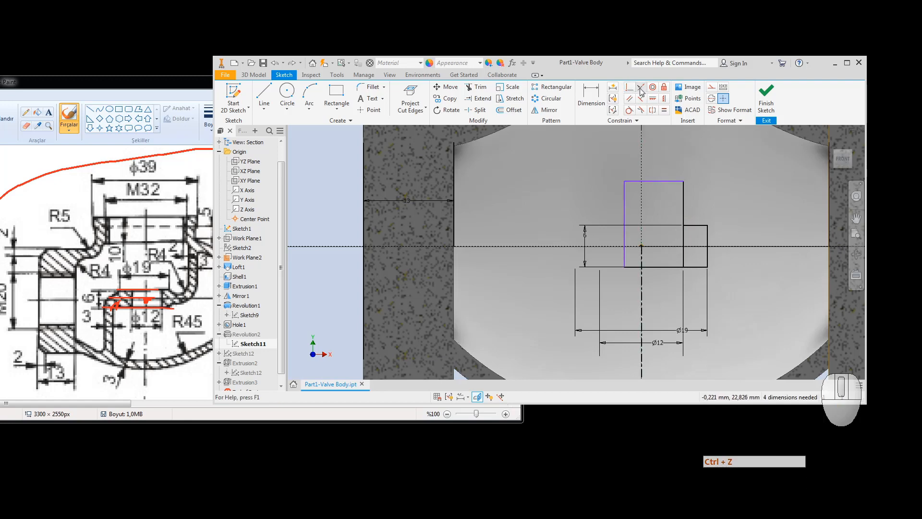
Make the rectangle's free vertical edge coincident with the sketch origin so it lies on the centre axis.
{"action": "left_click", "coordinate": [628, 88]}
{"action": "left_click", "coordinate": [624, 197]}
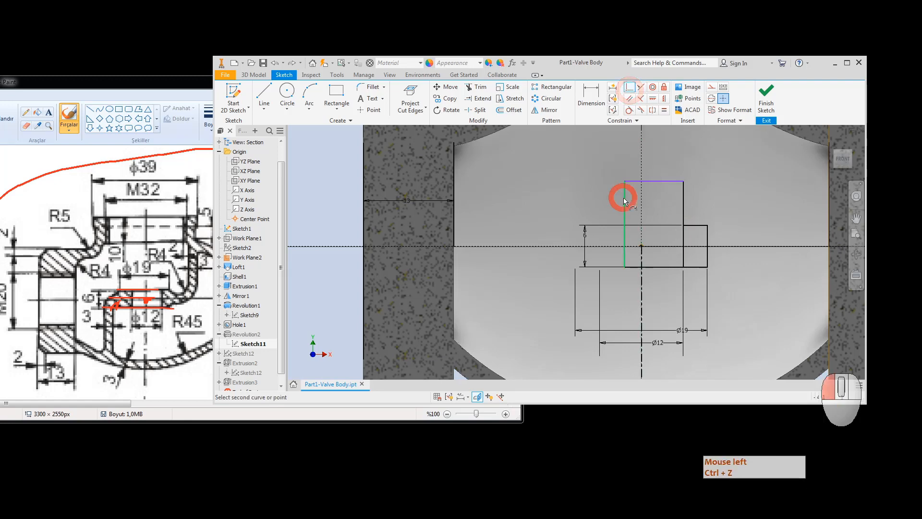
{"action": "left_click", "coordinate": [641, 247]}
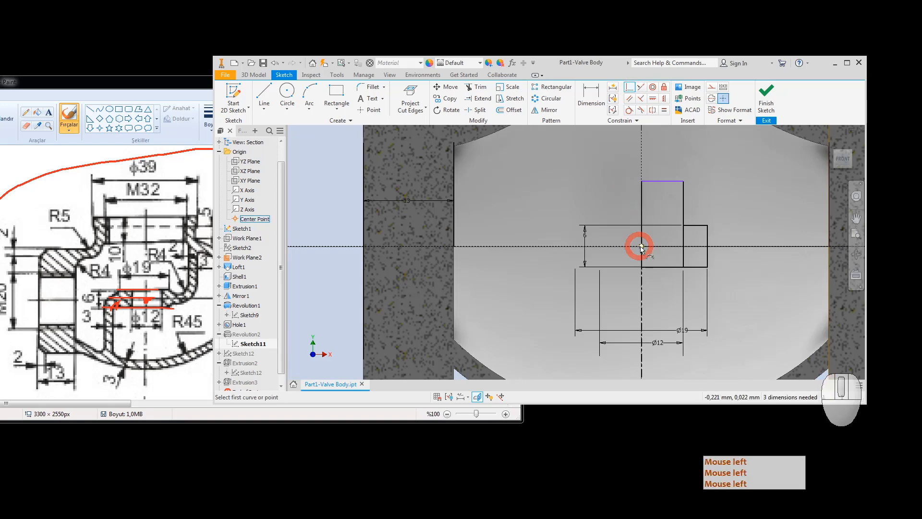
Try to make the rectangle's upper corner coincident with the seat profile's upper outer corner.
{"action": "left_click", "coordinate": [682, 181]}
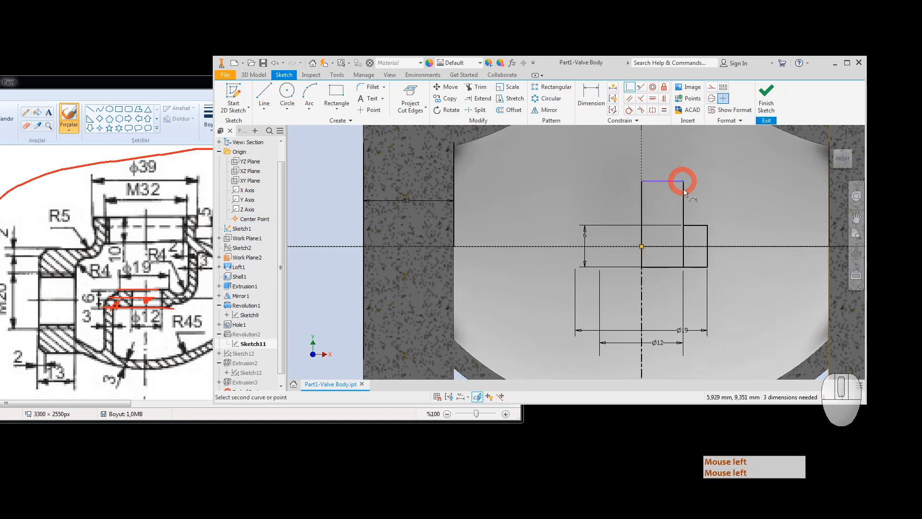
{"action": "left_click", "coordinate": [706, 225]}
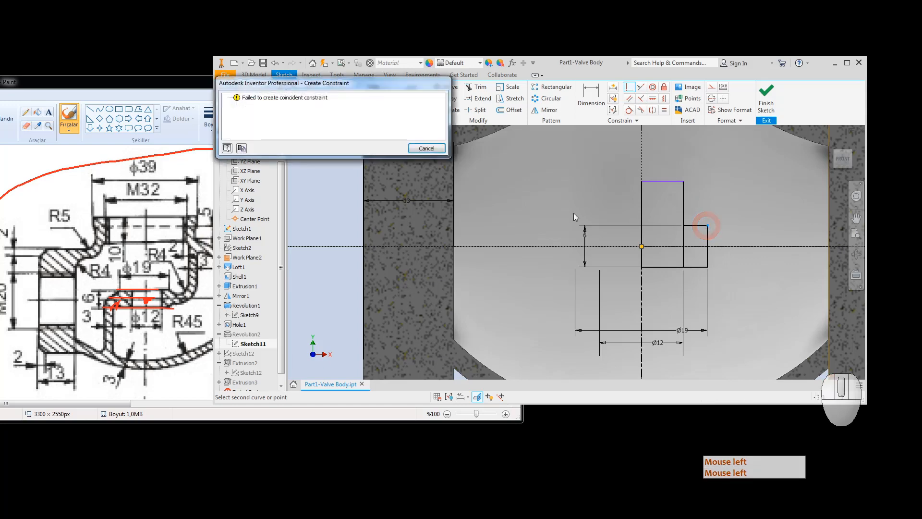
{"action": "key", "text": "Escape"}
Lower the rectangle's top edge to just above the seat profile and finish the sketch.
{"action": "left_click_drag", "start_coordinate": [665, 182], "coordinate": [666, 212]}
{"action": "key", "text": "Escape"}
{"action": "left_click", "coordinate": [765, 98]}
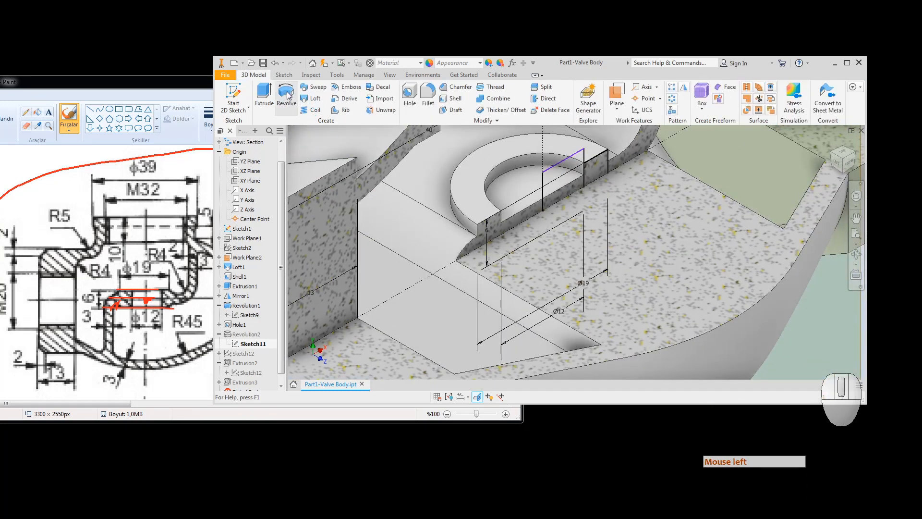
Revolve the rectangle 360° around the vertical centre axis as a cut through the seat, and save the part.
{"action": "left_click", "coordinate": [286, 93]}
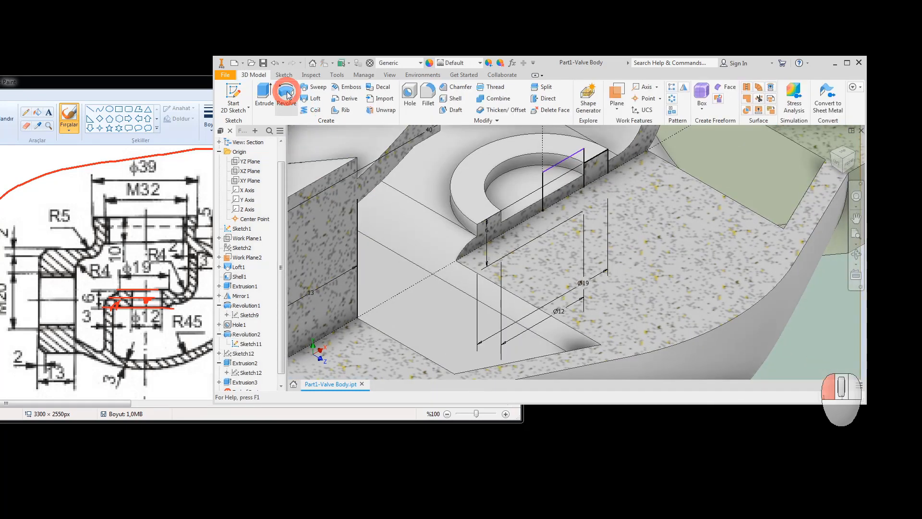
{"action": "left_click", "coordinate": [560, 173]}
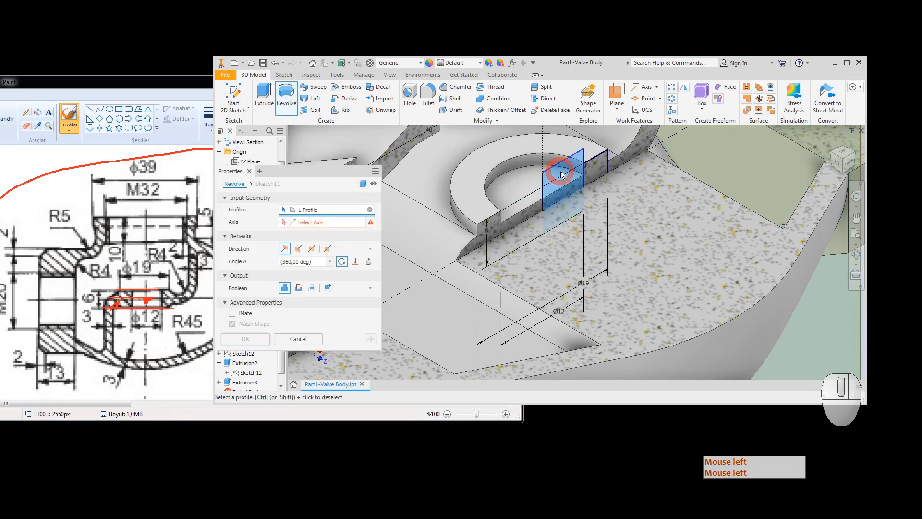
{"action": "left_click", "coordinate": [299, 288]}
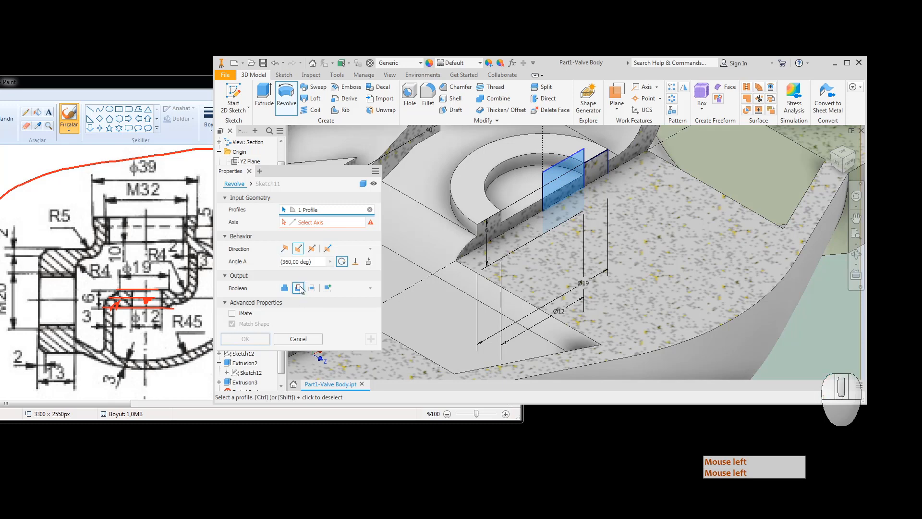
{"action": "left_click", "coordinate": [323, 229]}
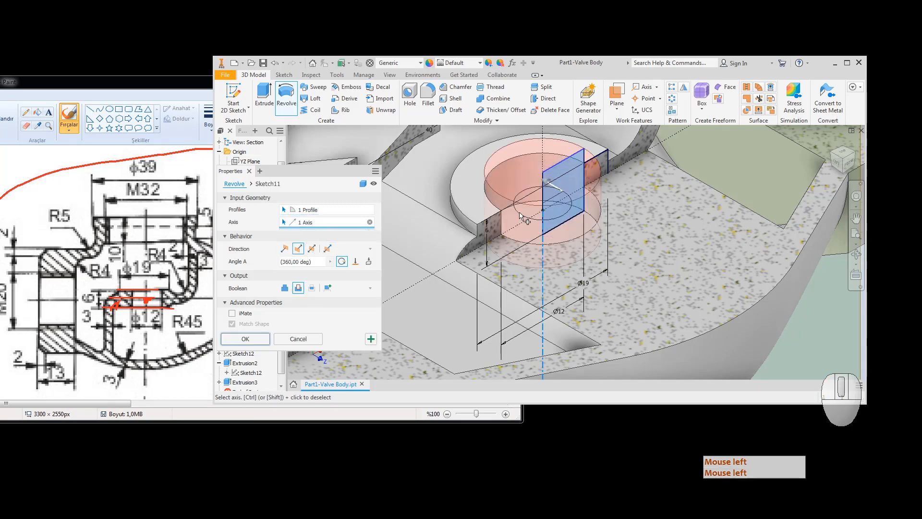
{"action": "left_click", "coordinate": [245, 341]}
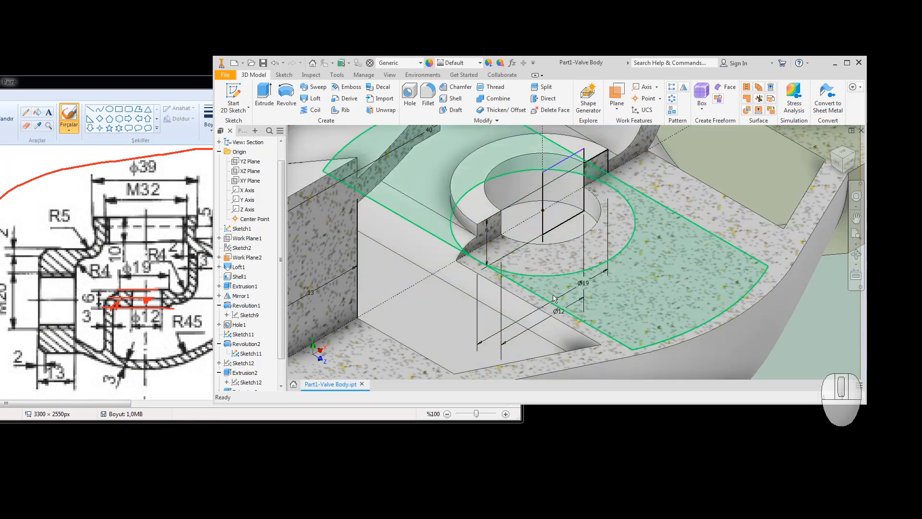
{"action": "scroll", "coordinate": [512, 211], "scroll_direction": "down", "scroll_amount": 5}
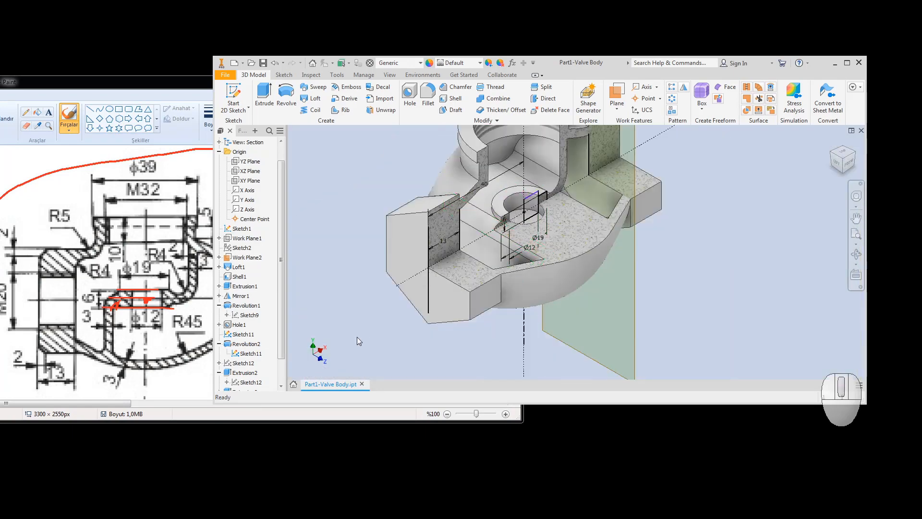
{"action": "left_click", "coordinate": [263, 63]}
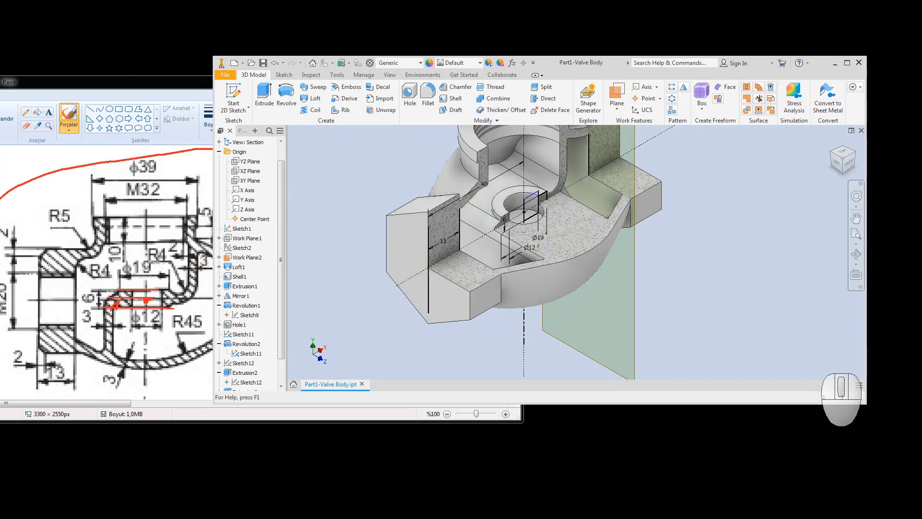
Switch to the reference drawing in Paint, maximize it and circle the M20 bores at both ends of the valve body section.
{"action": "left_click", "coordinate": [116, 87]}
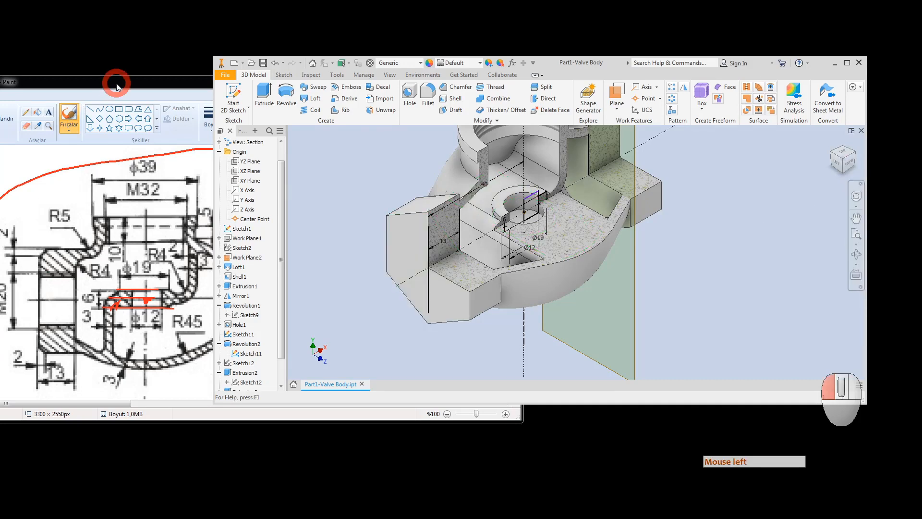
{"action": "left_click_drag", "start_coordinate": [116, 87], "coordinate": [118, 87]}
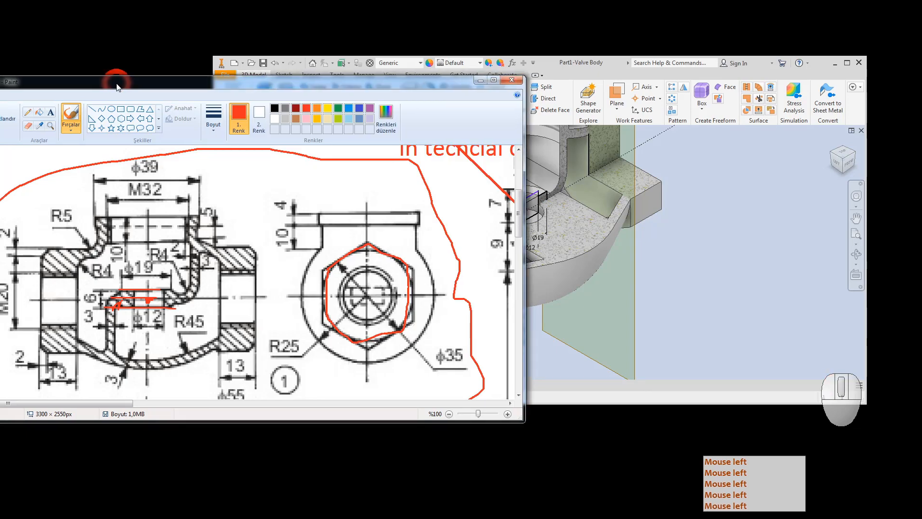
{"action": "double_click", "coordinate": [116, 85]}
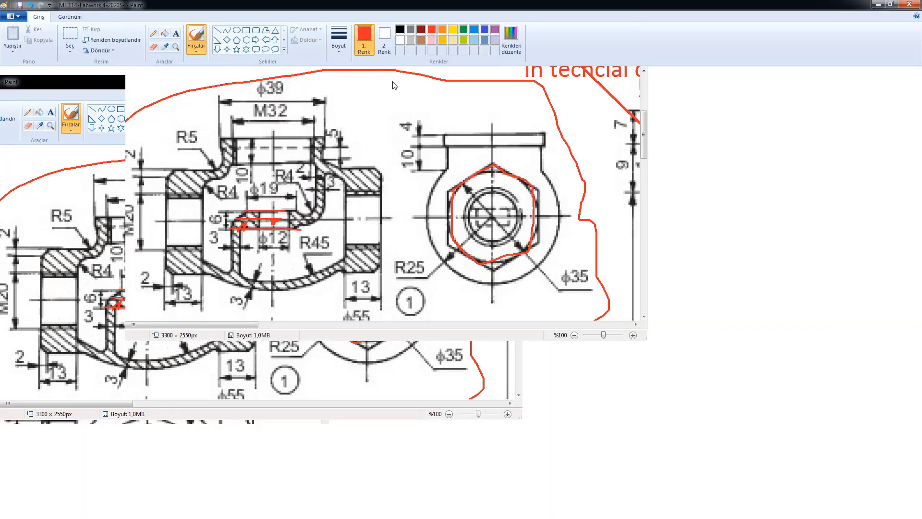
{"action": "left_click", "coordinate": [361, 215]}
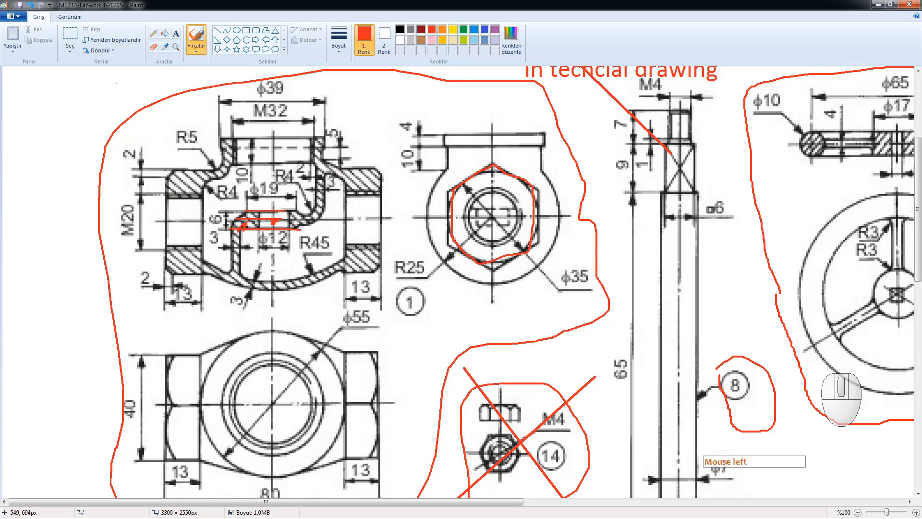
{"action": "mouse_move", "coordinate": [158, 190]}
{"action": "left_mouse_down"}
{"action": "mouse_move", "coordinate": [139, 197]}
{"action": "mouse_move", "coordinate": [143, 251]}
{"action": "mouse_move", "coordinate": [211, 243]}
{"action": "mouse_move", "coordinate": [194, 178]}
{"action": "mouse_move", "coordinate": [134, 191]}
{"action": "left_mouse_up"}
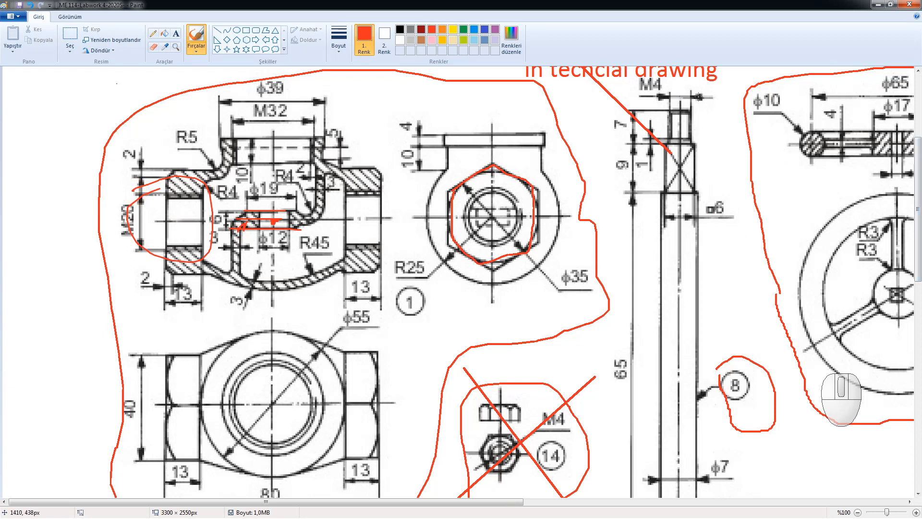
{"action": "mouse_move", "coordinate": [528, 171]}
{"action": "left_mouse_down"}
{"action": "mouse_move", "coordinate": [494, 196]}
{"action": "mouse_move", "coordinate": [385, 208]}
{"action": "mouse_move", "coordinate": [361, 188]}
{"action": "mouse_move", "coordinate": [382, 206]}
{"action": "mouse_move", "coordinate": [344, 239]}
{"action": "mouse_move", "coordinate": [374, 186]}
{"action": "mouse_move", "coordinate": [352, 238]}
{"action": "left_mouse_up"}
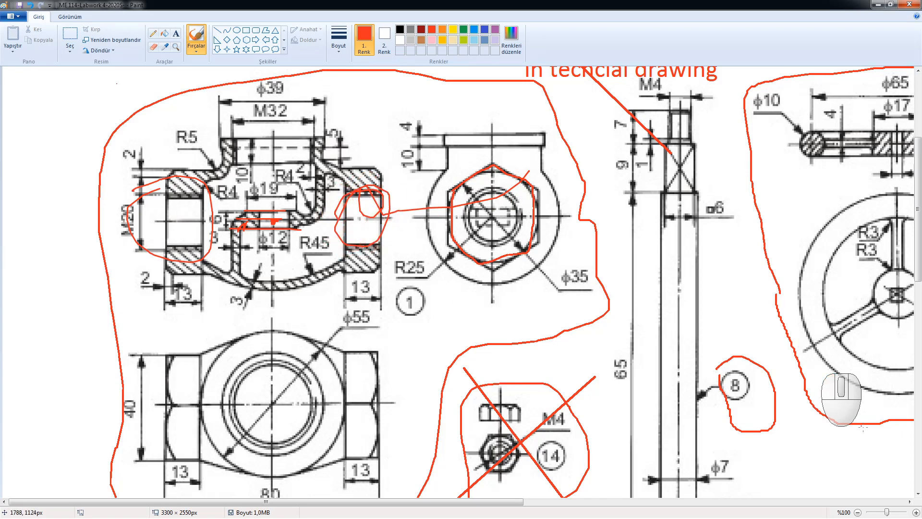
Switch back to Inventor, maximize its window, and save the valve body from the front view.
{"action": "left_click", "coordinate": [192, 517]}
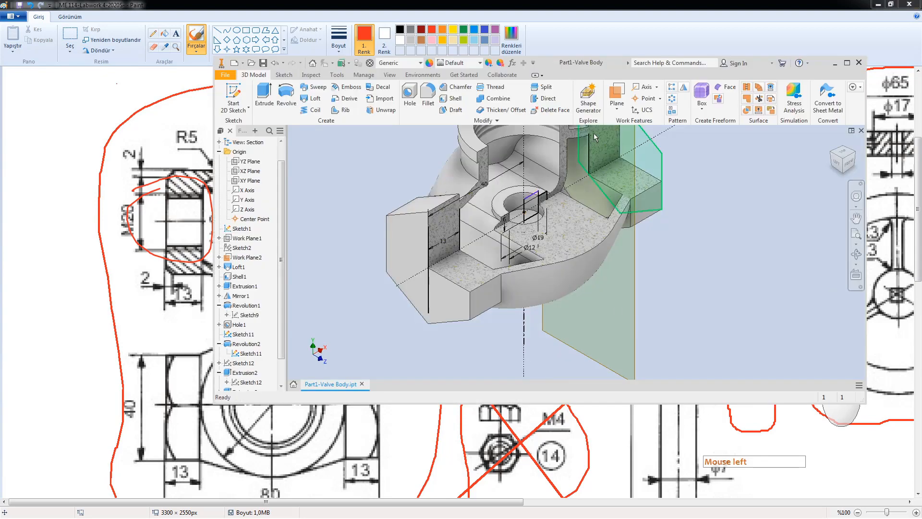
{"action": "double_click", "coordinate": [576, 63]}
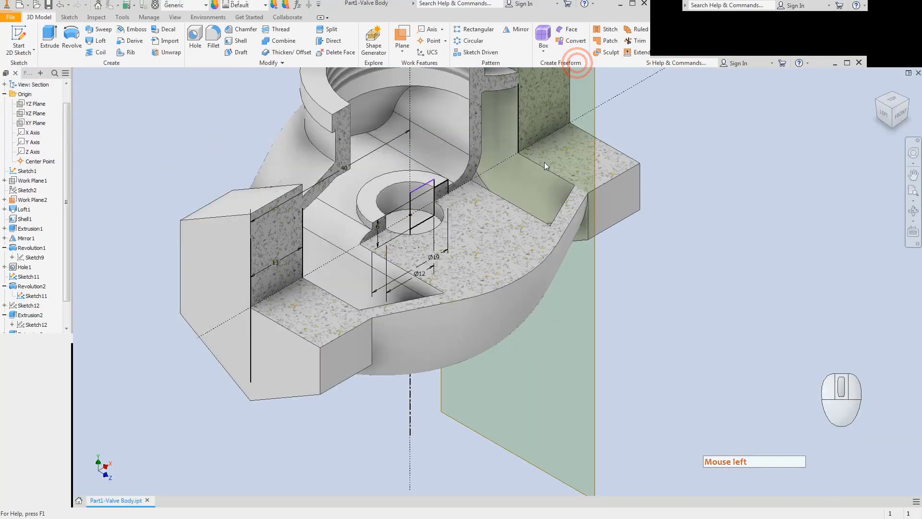
{"action": "left_click", "coordinate": [903, 113]}
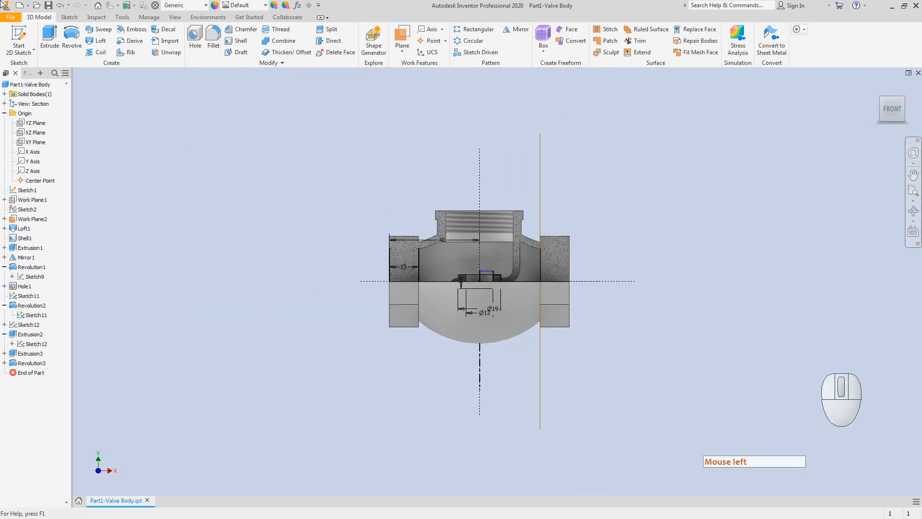
{"action": "left_click", "coordinate": [49, 7]}
End the three-quarter section view and show the whole valve body in an isometric orientation.
{"action": "left_click", "coordinate": [174, 18]}
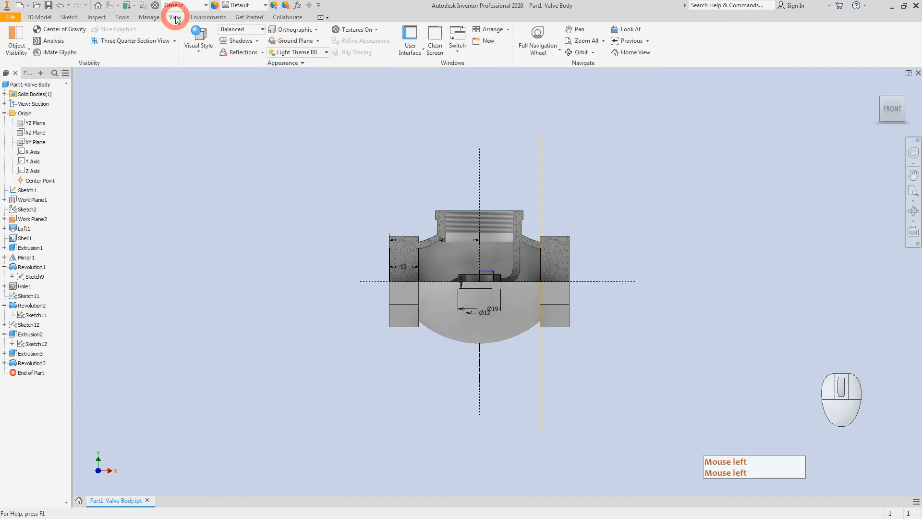
{"action": "left_click", "coordinate": [174, 42]}
{"action": "left_click", "coordinate": [128, 111]}
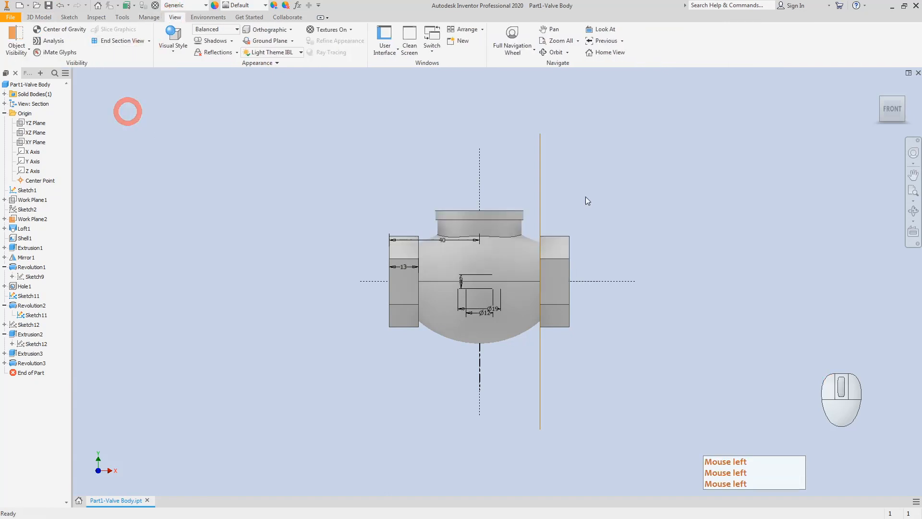
{"action": "left_click", "coordinate": [904, 99]}
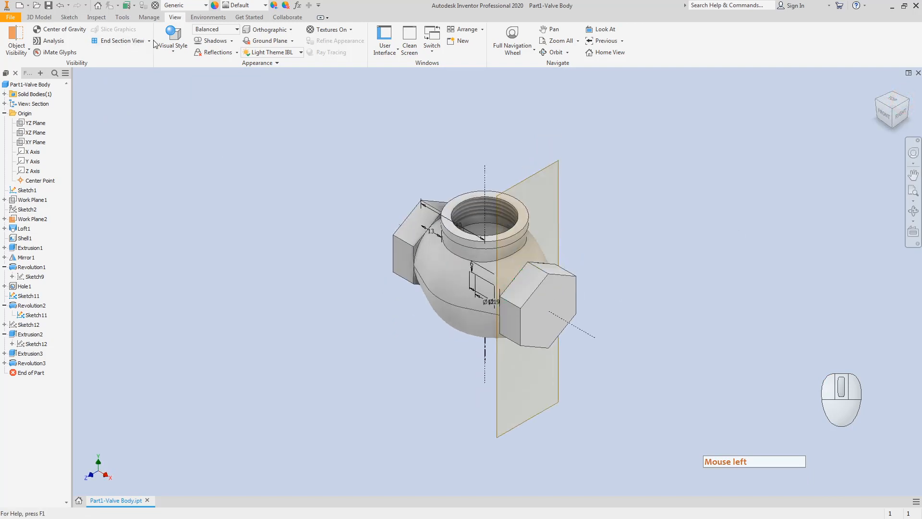
Try to restore the saved Section view representation.
{"action": "left_click", "coordinate": [4, 113]}
{"action": "left_click", "coordinate": [4, 103]}
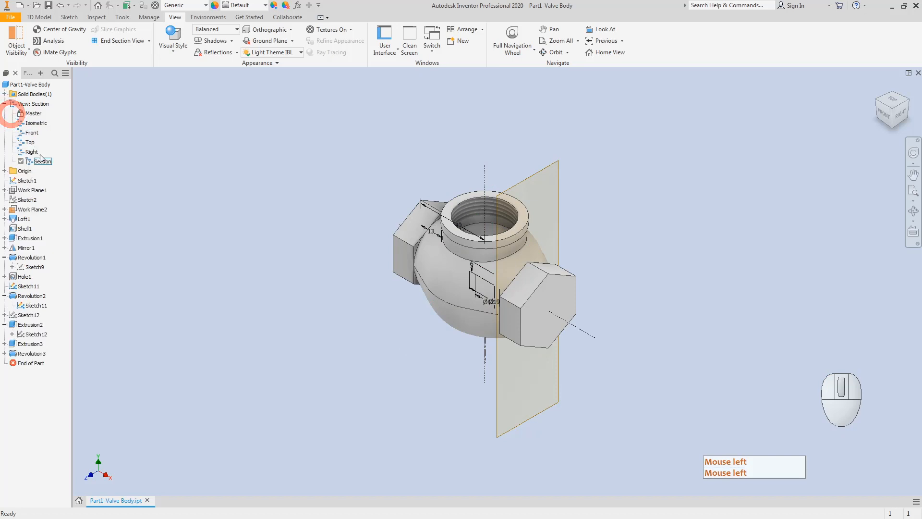
{"action": "left_click", "coordinate": [42, 160]}
{"action": "left_click", "coordinate": [45, 161]}
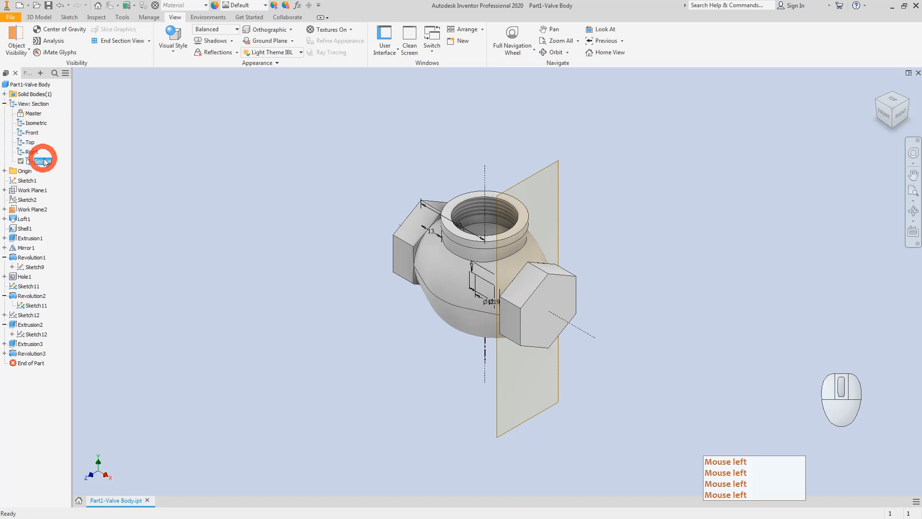
{"action": "left_click", "coordinate": [42, 161]}
{"action": "left_click", "coordinate": [43, 161]}
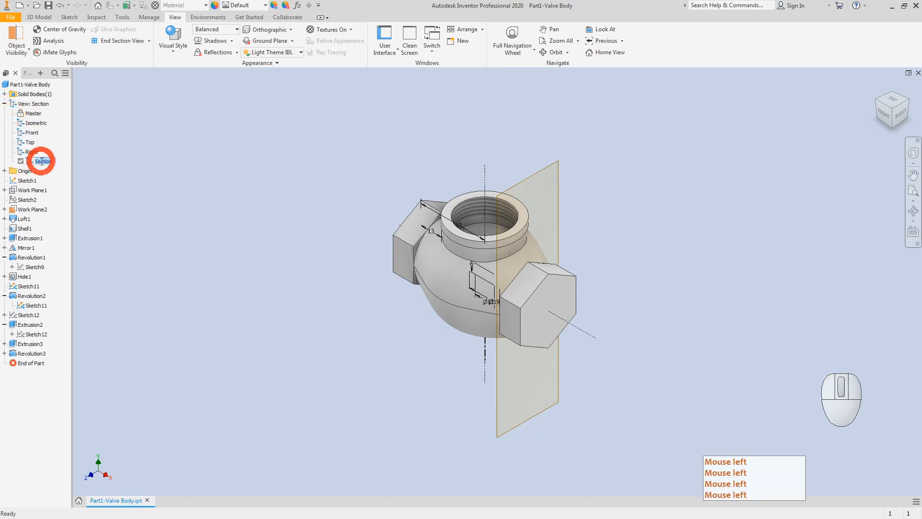
Apply a half section view of the valve body on the XY Plane with a 0 mm offset.
{"action": "left_click", "coordinate": [149, 40]}
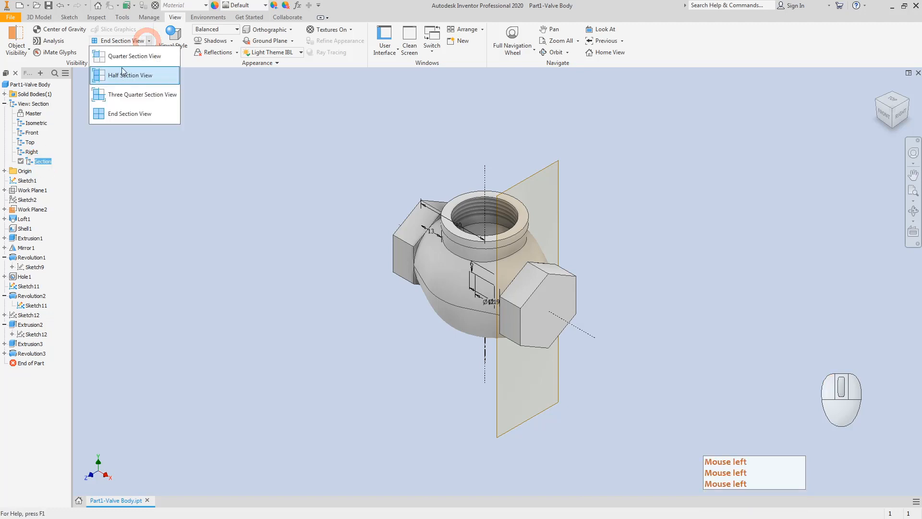
{"action": "left_click", "coordinate": [124, 75]}
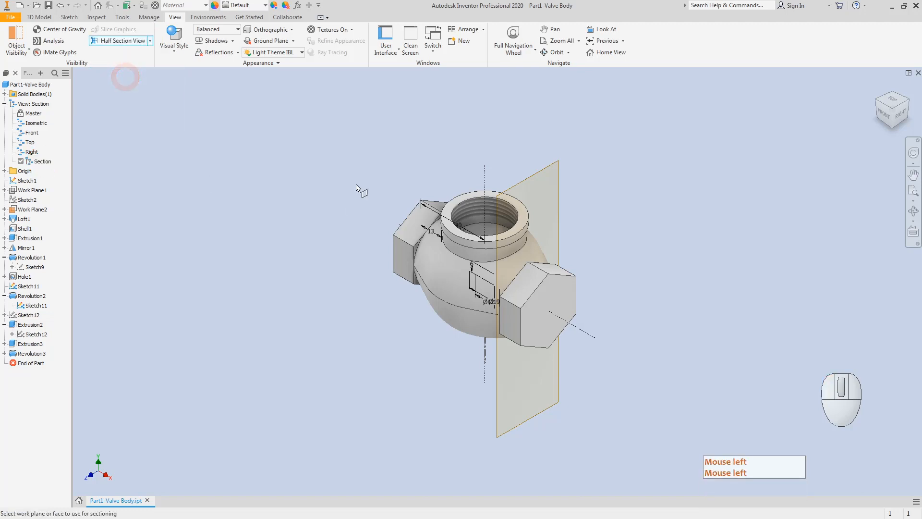
{"action": "left_click", "coordinate": [4, 171]}
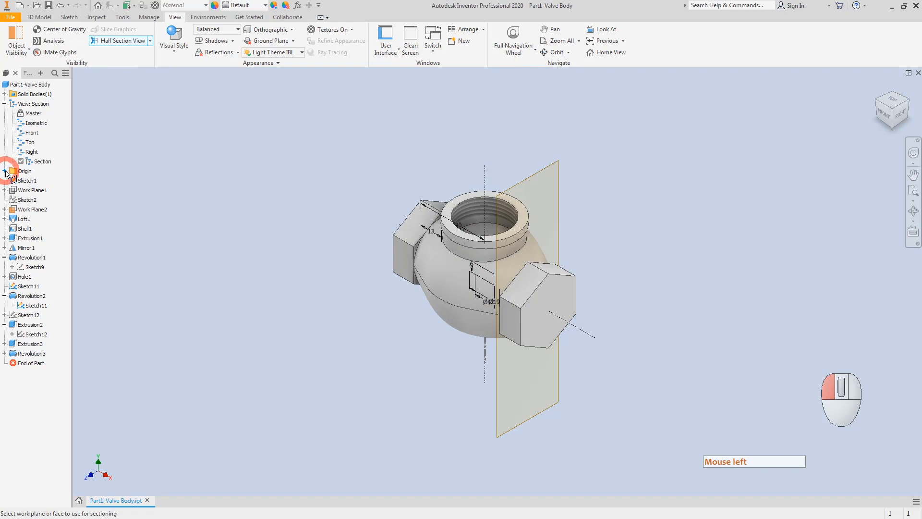
{"action": "left_click", "coordinate": [34, 199]}
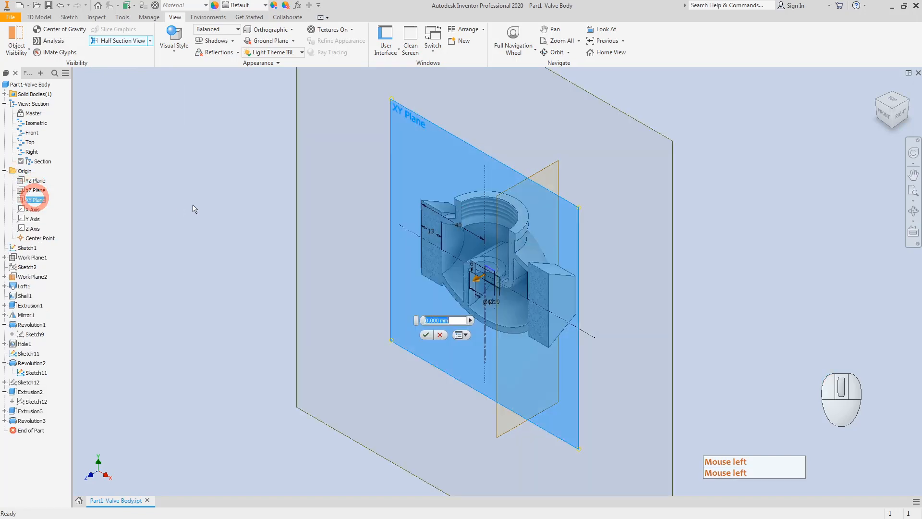
{"action": "left_click", "coordinate": [426, 335]}
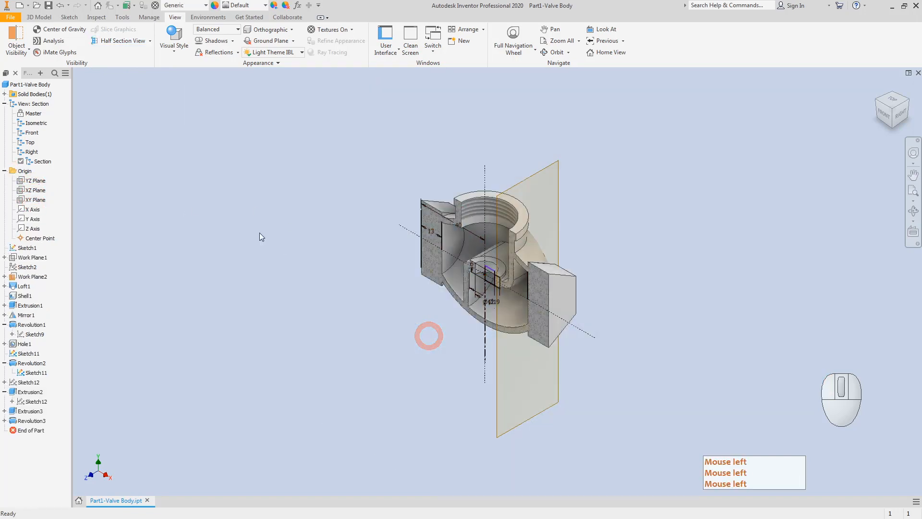
Hide Work Plane2 in the valve body model.
{"action": "right_click", "coordinate": [39, 273]}
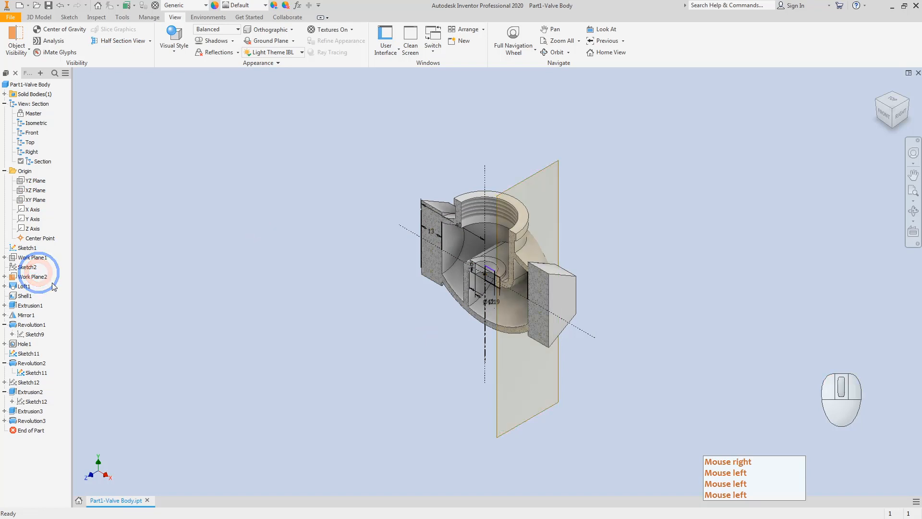
{"action": "right_click", "coordinate": [39, 278]}
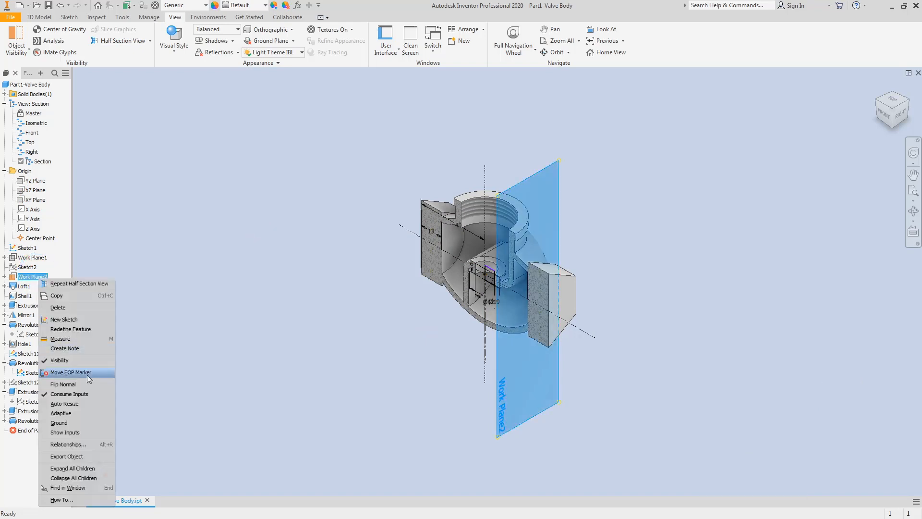
{"action": "left_click", "coordinate": [62, 360]}
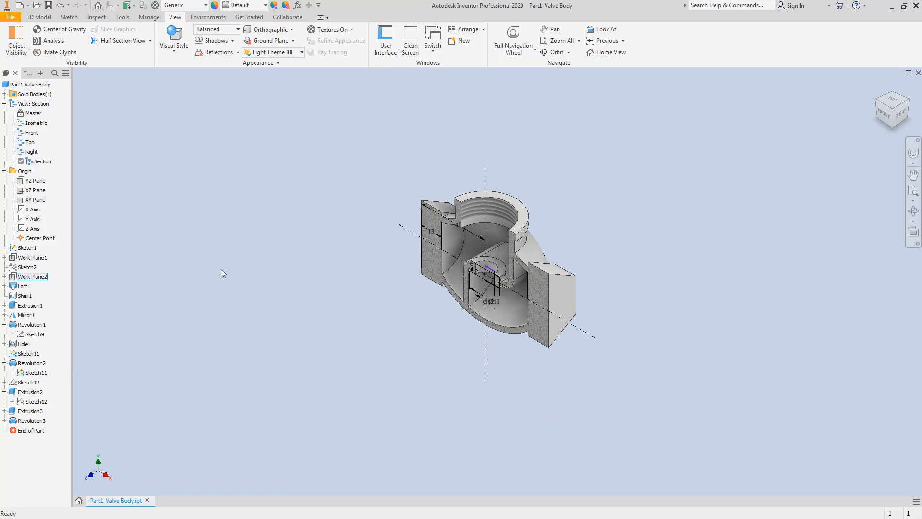
{"action": "left_click", "coordinate": [873, 118]}
{"action": "scroll", "coordinate": [490, 305], "scroll_direction": "down", "scroll_amount": 3}
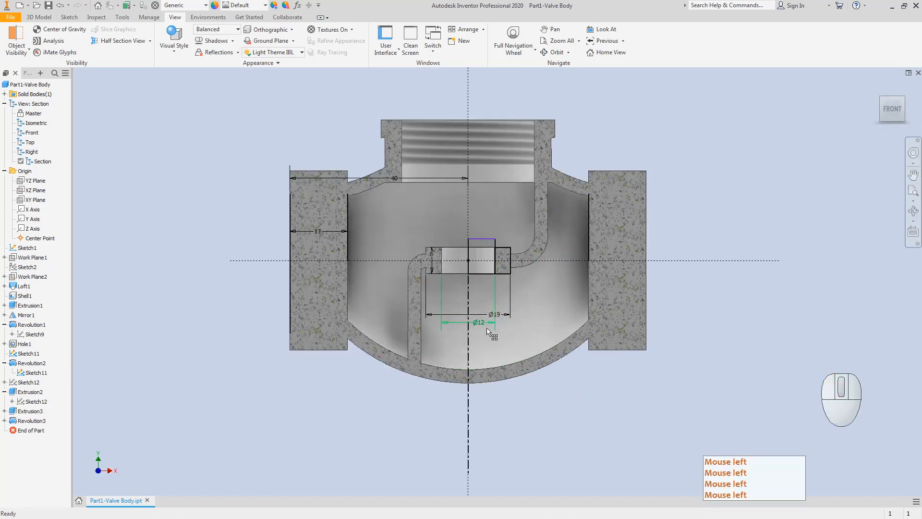
{"action": "middle_click_drag", "start_coordinate": [551, 342], "coordinate": [534, 414]}
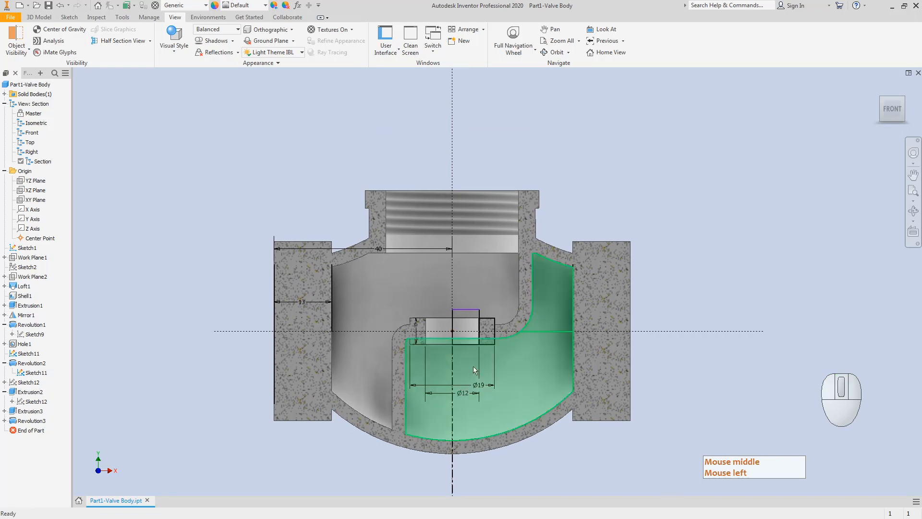
{"action": "key", "text": "Escape"}
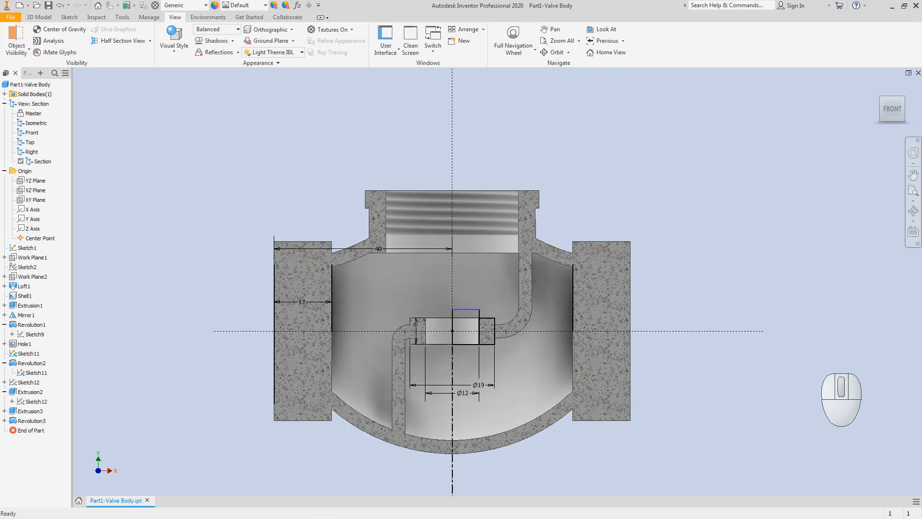
{"action": "key", "text": "alt+Tab"}
Start a tapped hole on the valve body's left end face and align its position with the horizontal centre axis.
{"action": "left_click", "coordinate": [882, 102]}
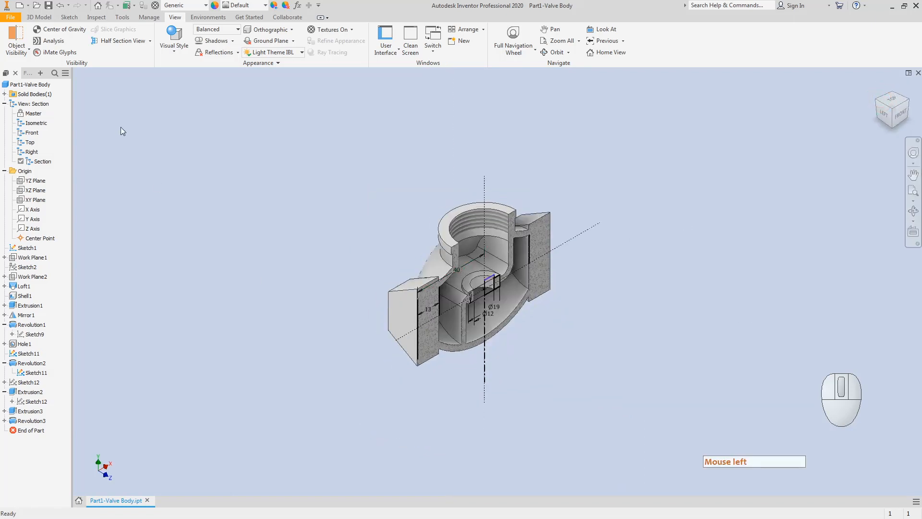
{"action": "left_click", "coordinate": [40, 17]}
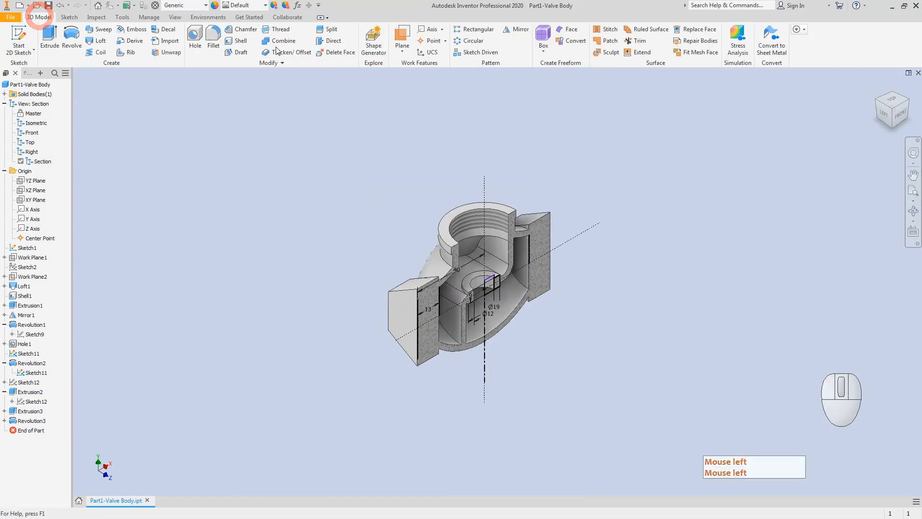
{"action": "left_click", "coordinate": [195, 35]}
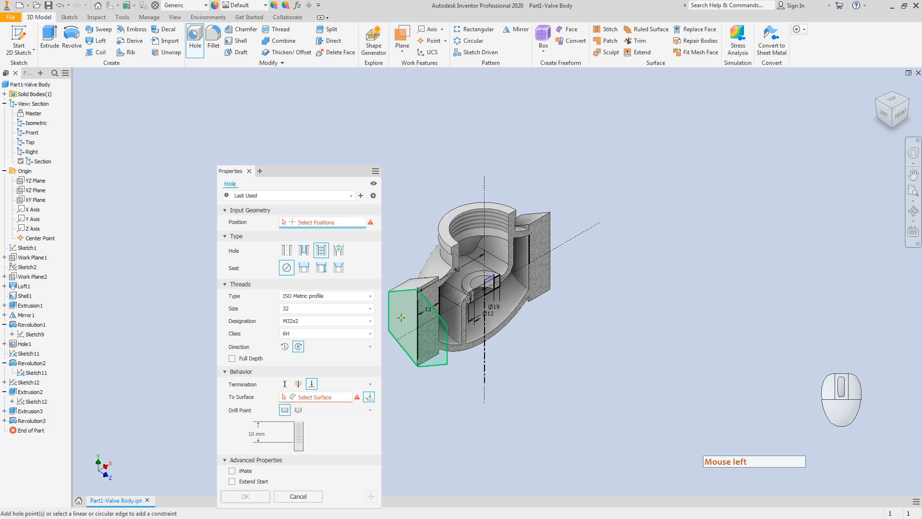
{"action": "left_click", "coordinate": [401, 317]}
{"action": "scroll", "coordinate": [405, 343], "scroll_direction": "up", "scroll_amount": 3}
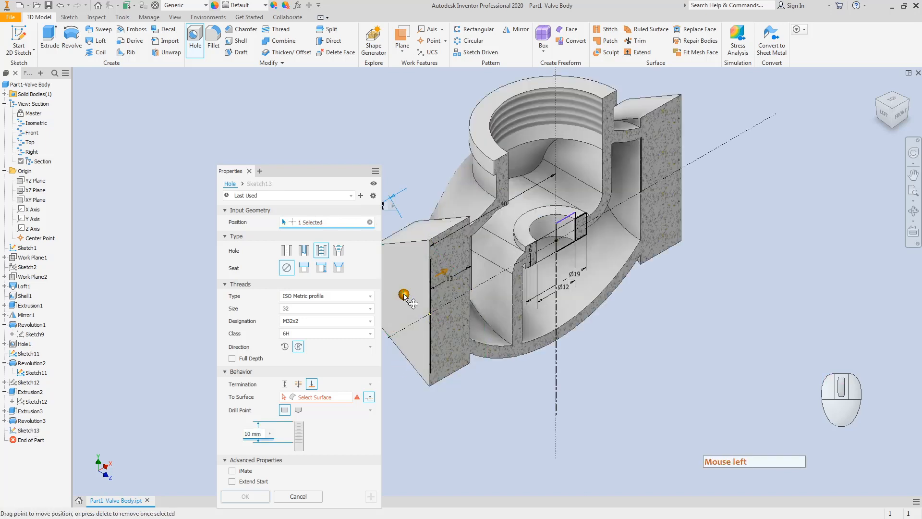
{"action": "left_click_drag", "start_coordinate": [403, 294], "coordinate": [430, 313]}
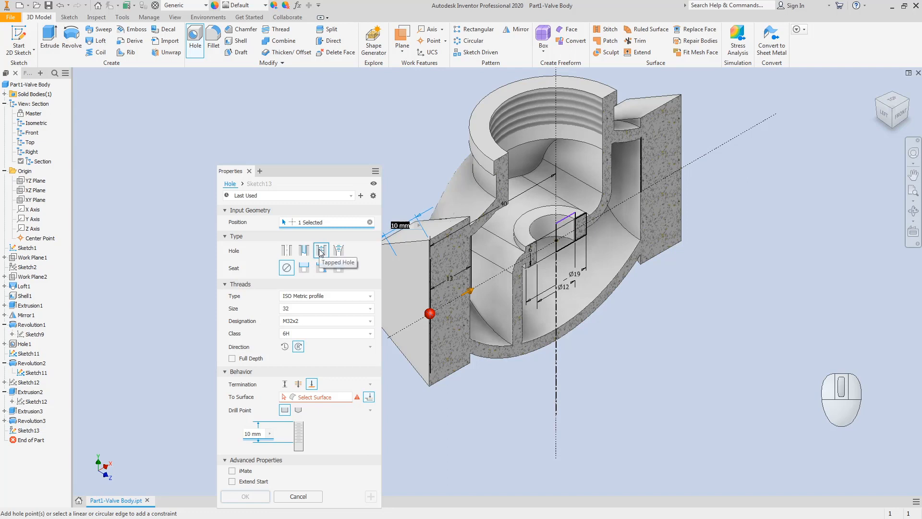
Set the tapped hole's thread size to 20 with designation M20x2.5, and use a distance termination.
{"action": "left_click", "coordinate": [303, 312]}
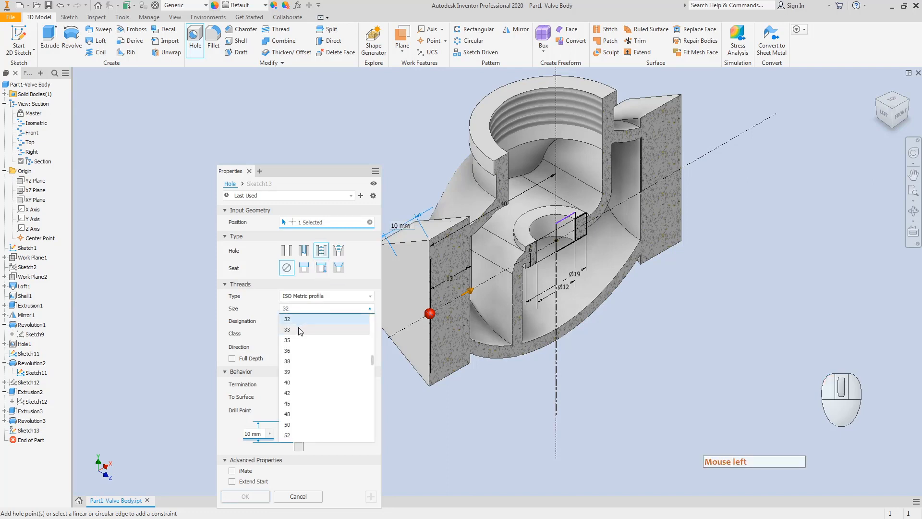
{"action": "scroll", "coordinate": [300, 331], "scroll_direction": "up", "scroll_amount": 3}
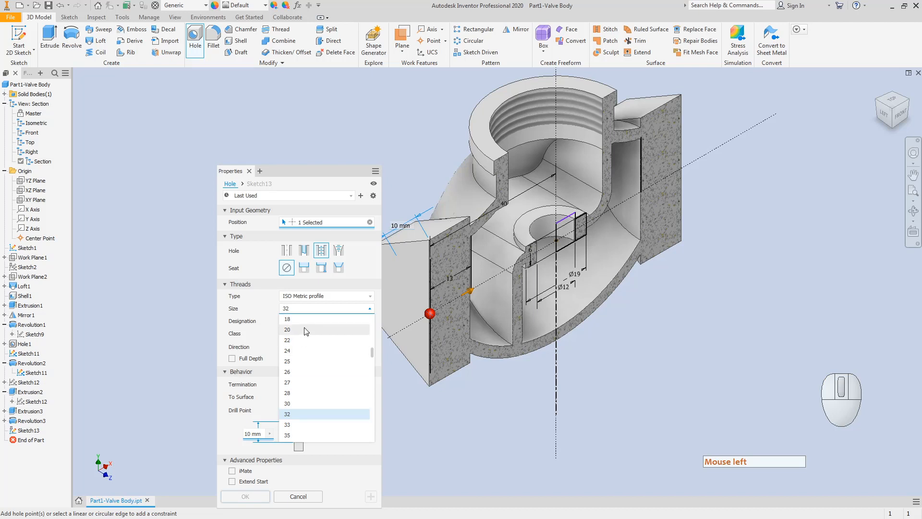
{"action": "left_click", "coordinate": [304, 330]}
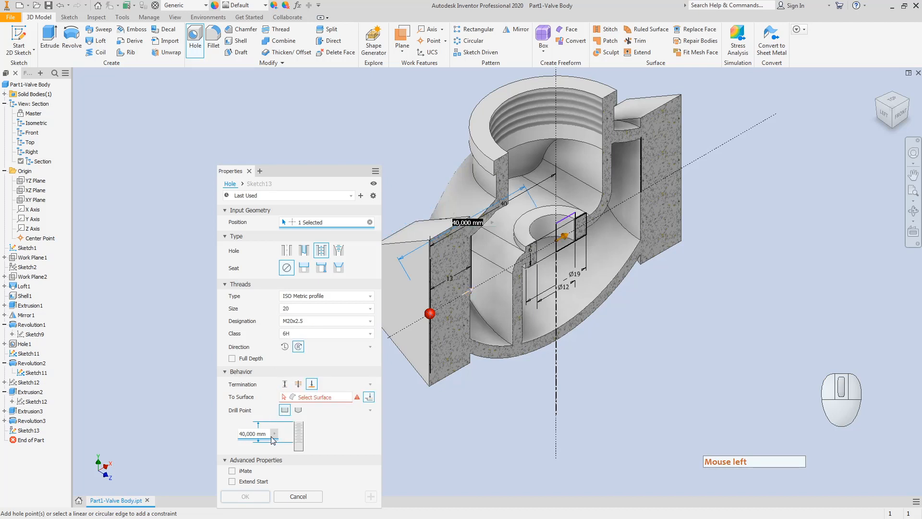
{"action": "left_click", "coordinate": [287, 386]}
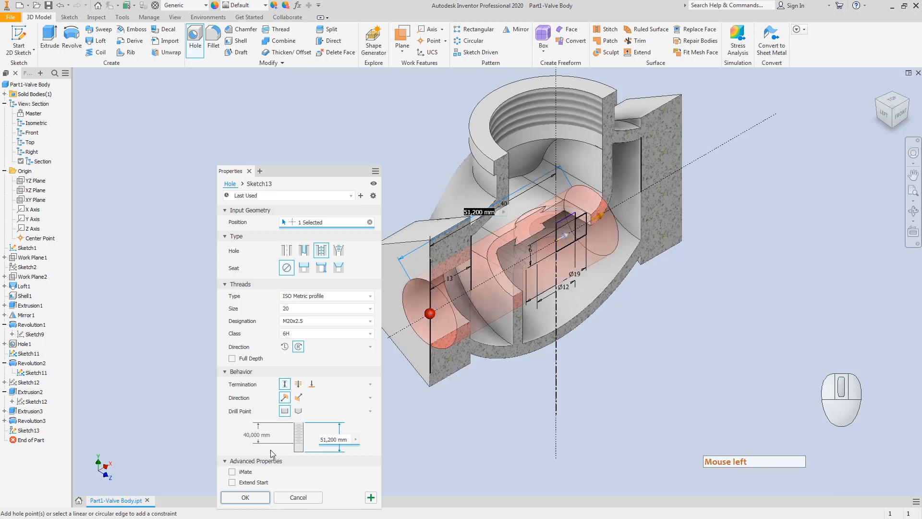
Set the thread depth of the M20x2.5 hole to 13 mm.
{"action": "left_click", "coordinate": [266, 435]}
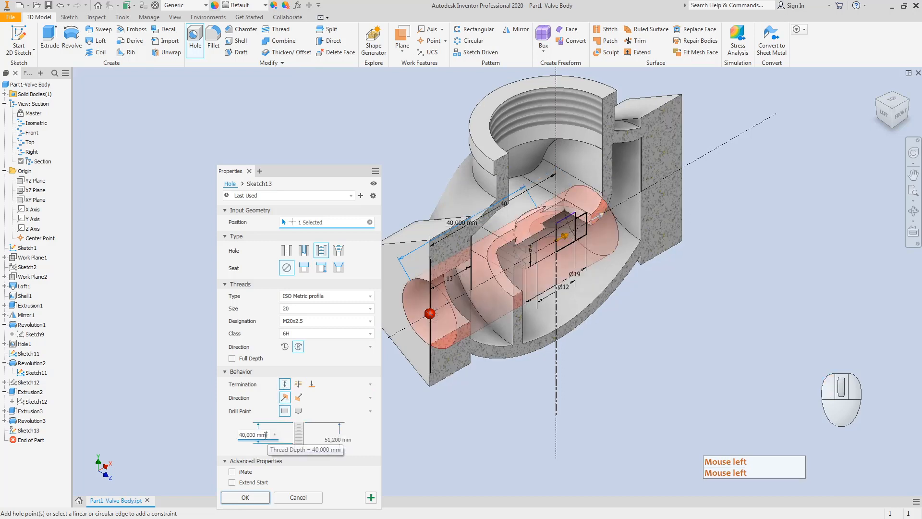
{"action": "key", "text": "BackSpace"}
{"action": "key", "text": "BackSpace"}
{"action": "key", "text": "BackSpace"}
{"action": "key", "text": "BackSpace"}
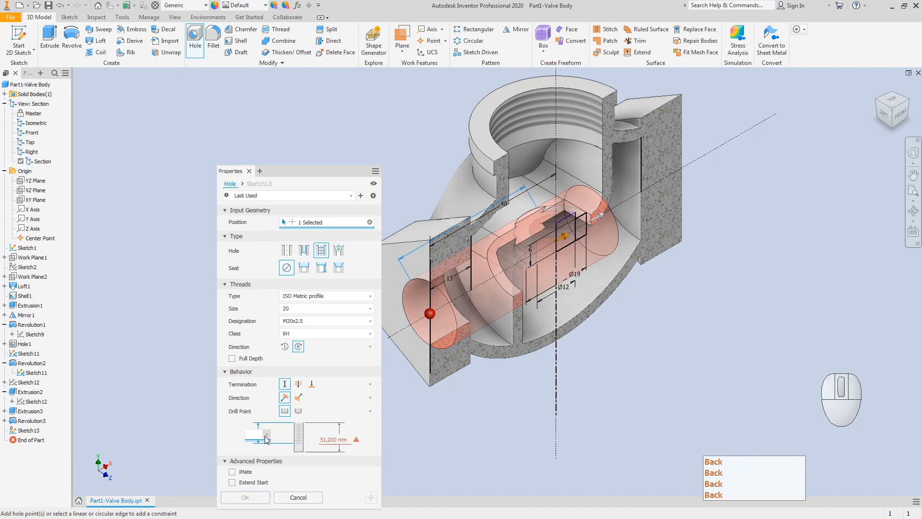
{"action": "type", "text": "13"}
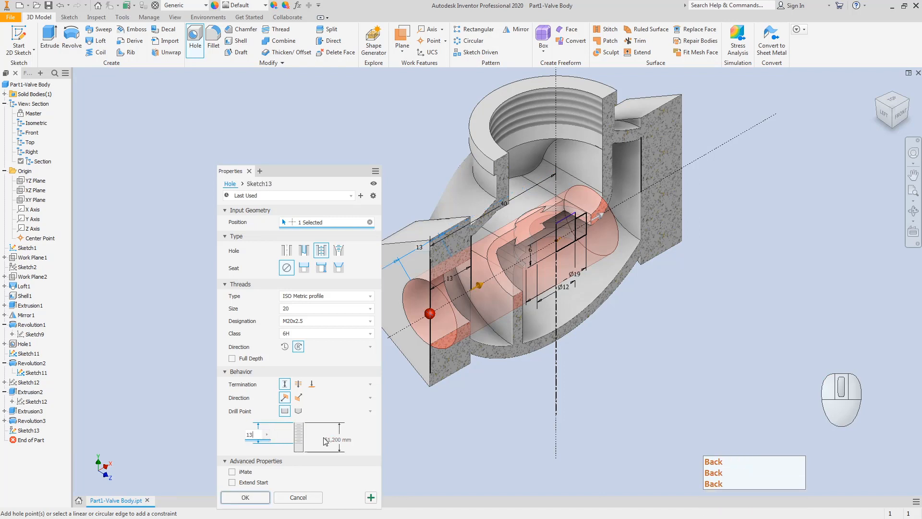
Set the hole's total depth to 13 mm and create the threaded bore in the left end.
{"action": "left_click", "coordinate": [329, 439]}
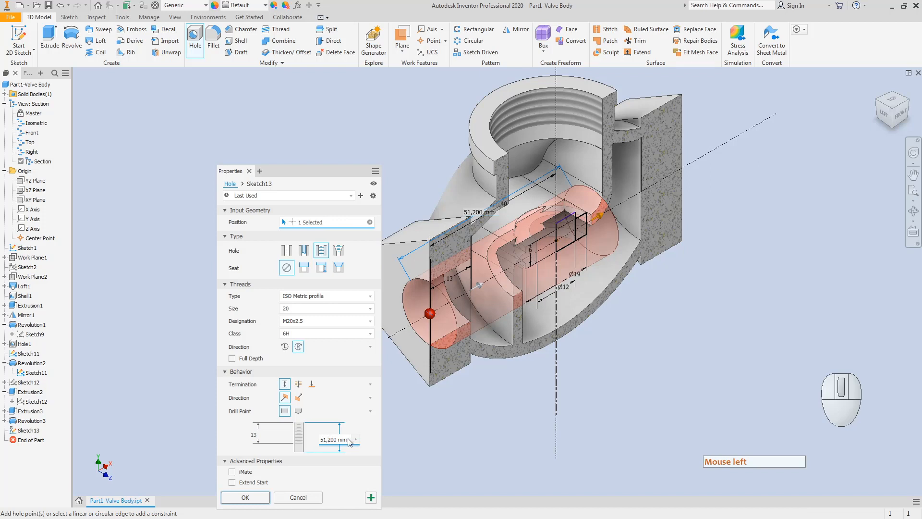
{"action": "left_click", "coordinate": [328, 439]}
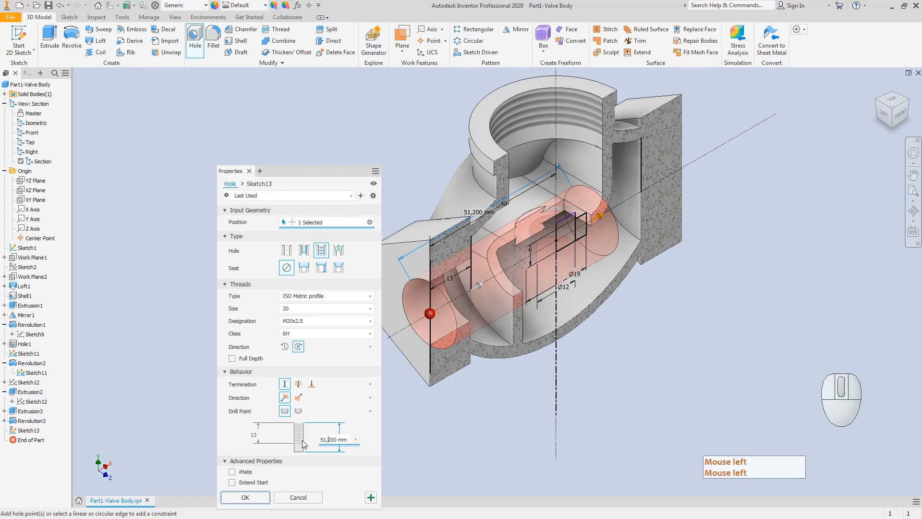
{"action": "key", "text": "Delete"}
{"action": "key", "text": "Delete"}
{"action": "key", "text": "Delete"}
{"action": "key", "text": "Delete"}
{"action": "key", "text": "Delete"}
{"action": "key", "text": "Delete"}
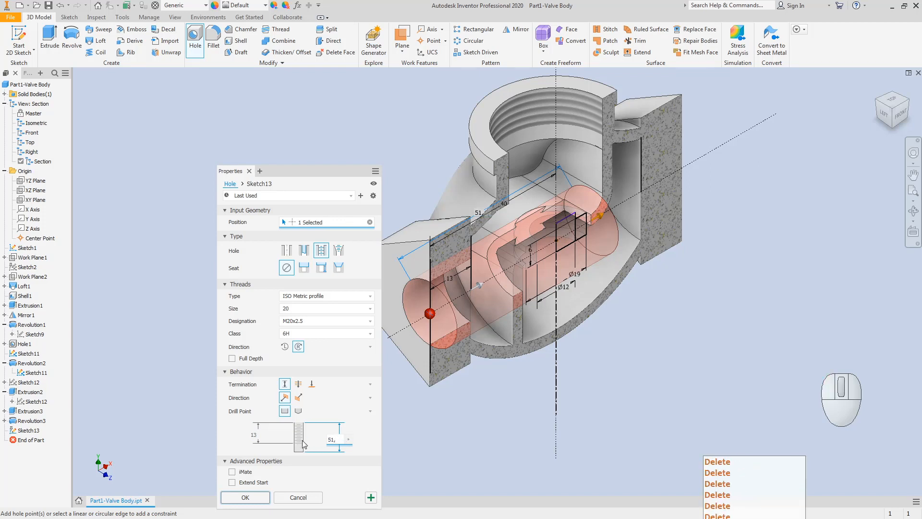
{"action": "key", "text": "BackSpace"}
{"action": "key", "text": "BackSpace"}
{"action": "key", "text": "BackSpace"}
{"action": "type", "text": "13"}
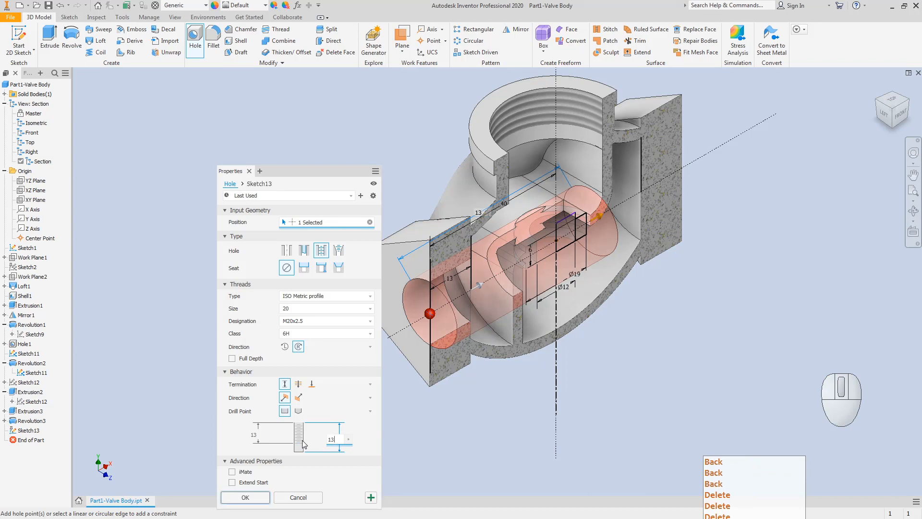
{"action": "key", "text": "Return"}
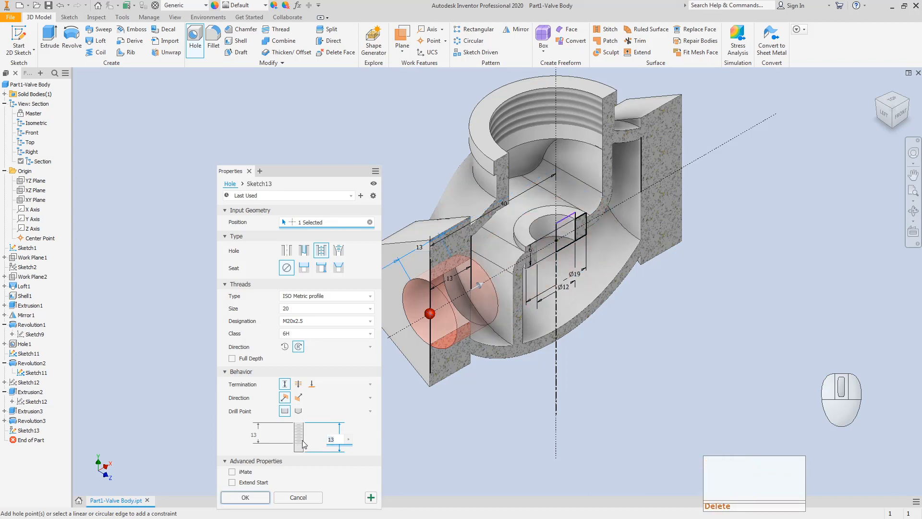
{"action": "left_click", "coordinate": [246, 497]}
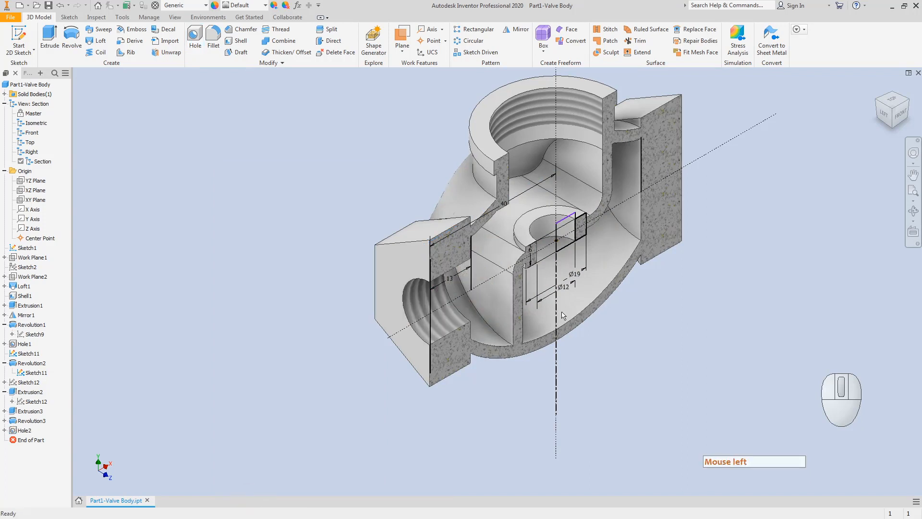
Hide Sketch11, which holds the Ø19 and Ø12 valve seat dimensions.
{"action": "left_click", "coordinate": [892, 120]}
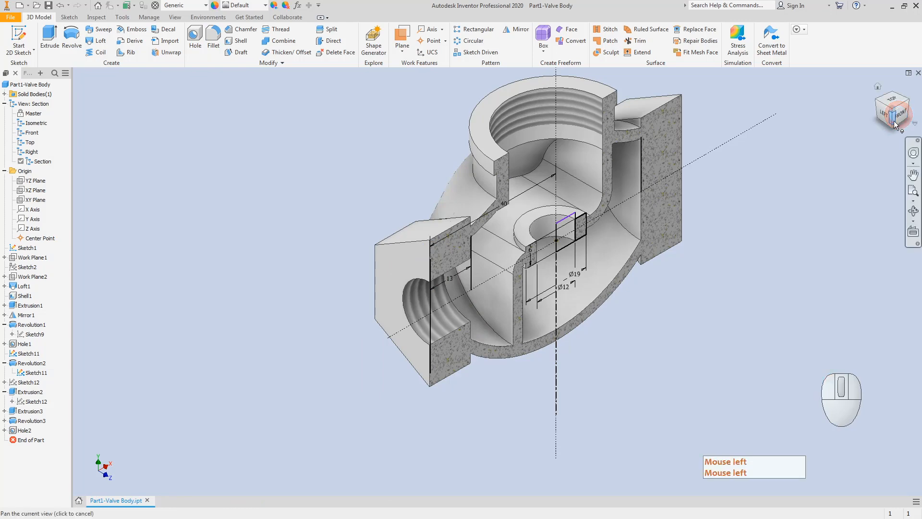
{"action": "left_click", "coordinate": [894, 120]}
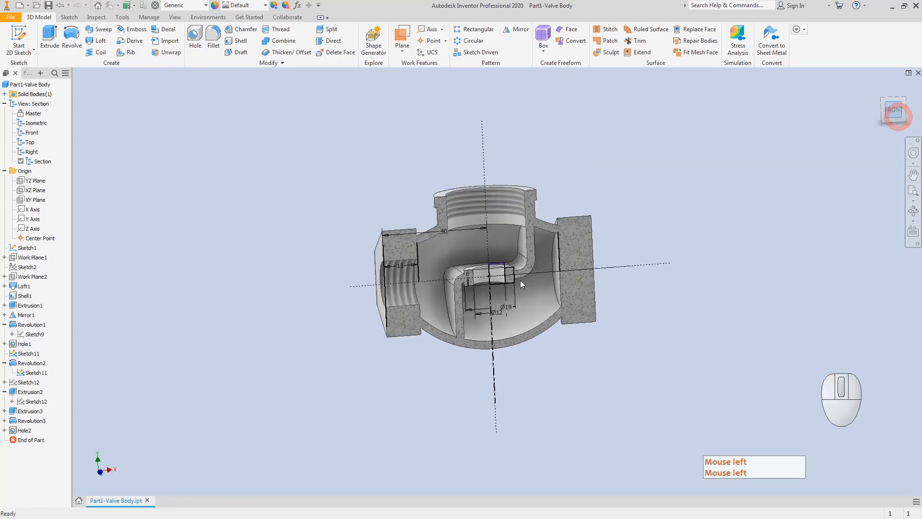
{"action": "scroll", "coordinate": [506, 309], "scroll_direction": "down", "scroll_amount": 5}
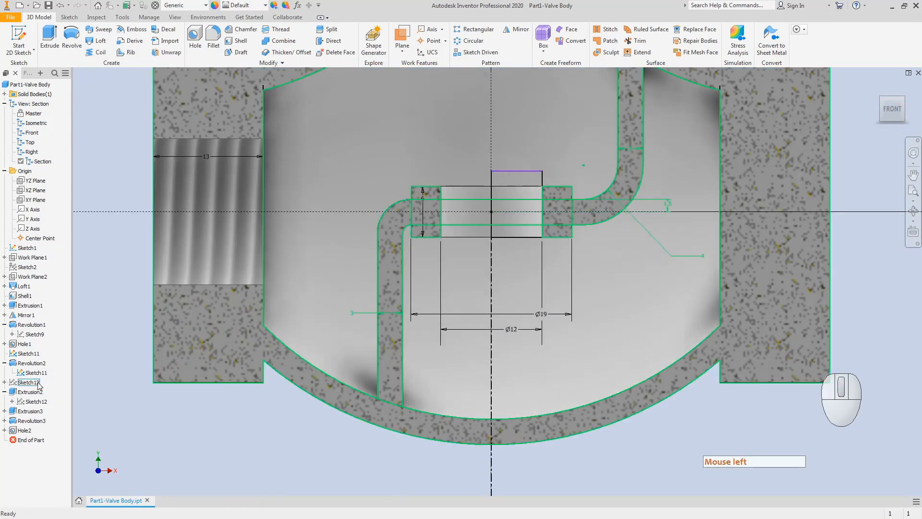
{"action": "right_click", "coordinate": [32, 404]}
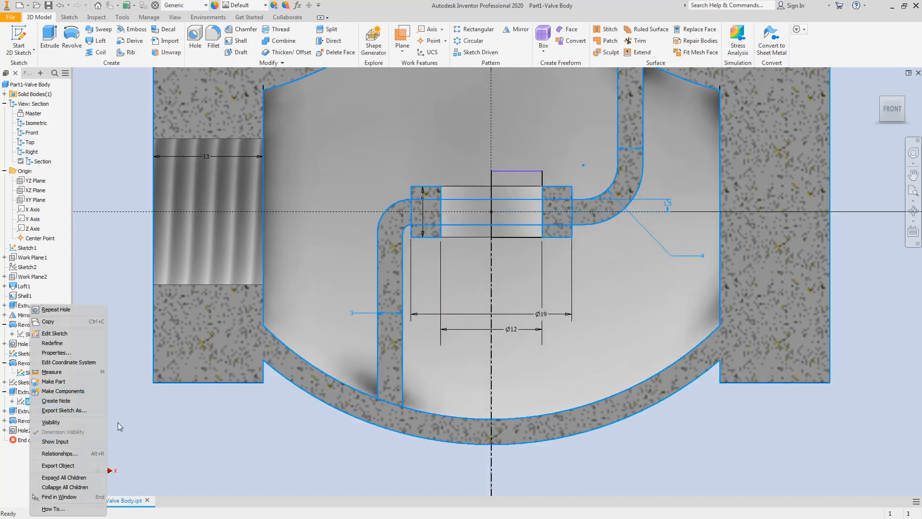
{"action": "left_click", "coordinate": [173, 427]}
{"action": "right_click", "coordinate": [30, 356]}
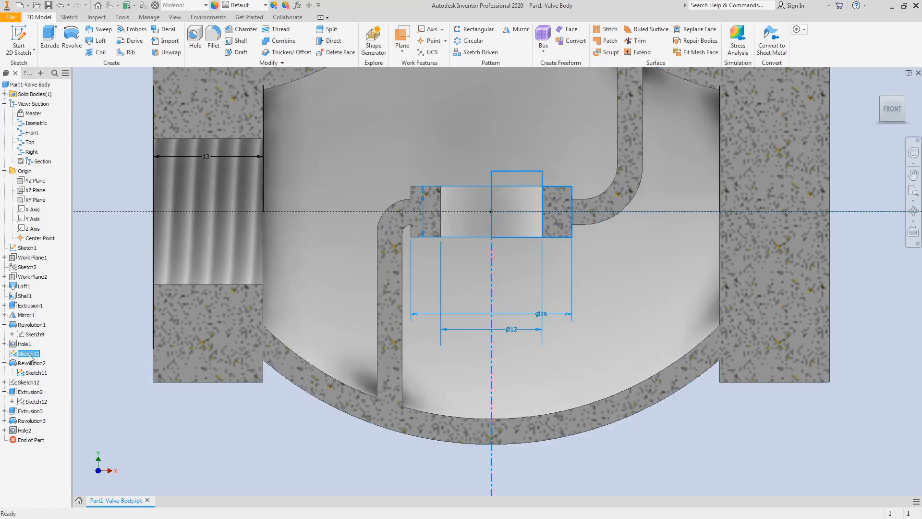
{"action": "left_click", "coordinate": [53, 426]}
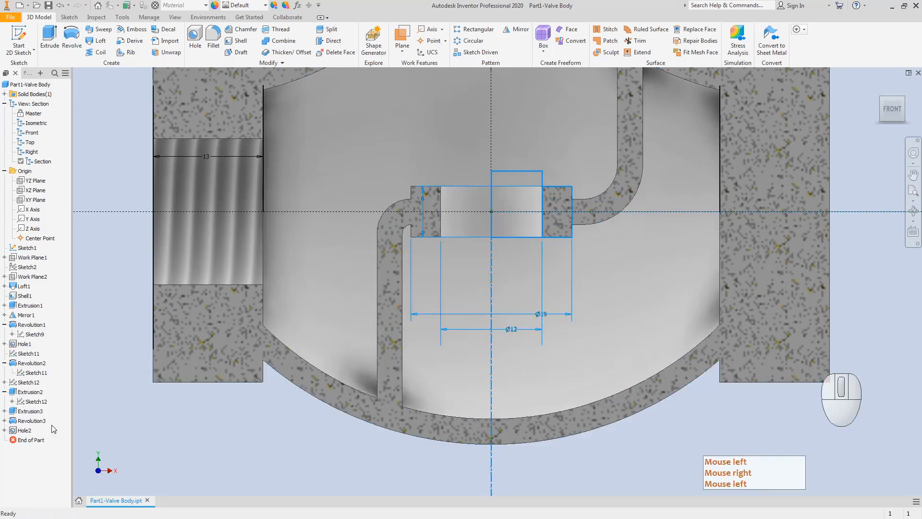
{"action": "left_click", "coordinate": [197, 423]}
{"action": "key", "text": "Escape"}
{"action": "scroll", "coordinate": [368, 339], "scroll_direction": "up", "scroll_amount": 5}
{"action": "middle_click_drag", "start_coordinate": [390, 339], "coordinate": [402, 367]}
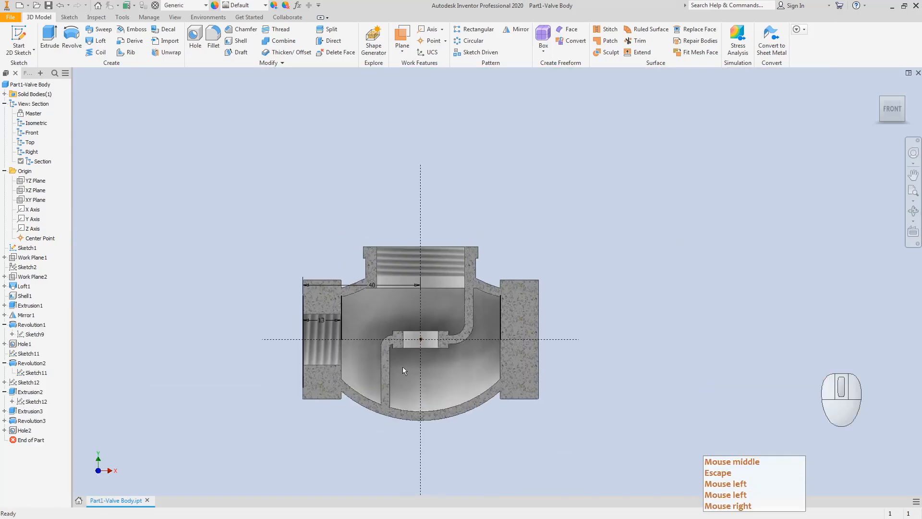
Hide Sketch1, which holds the 40 mm and 13 mm body dimensions.
{"action": "key", "text": "Escape"}
{"action": "scroll", "coordinate": [391, 366], "scroll_direction": "up", "scroll_amount": 3}
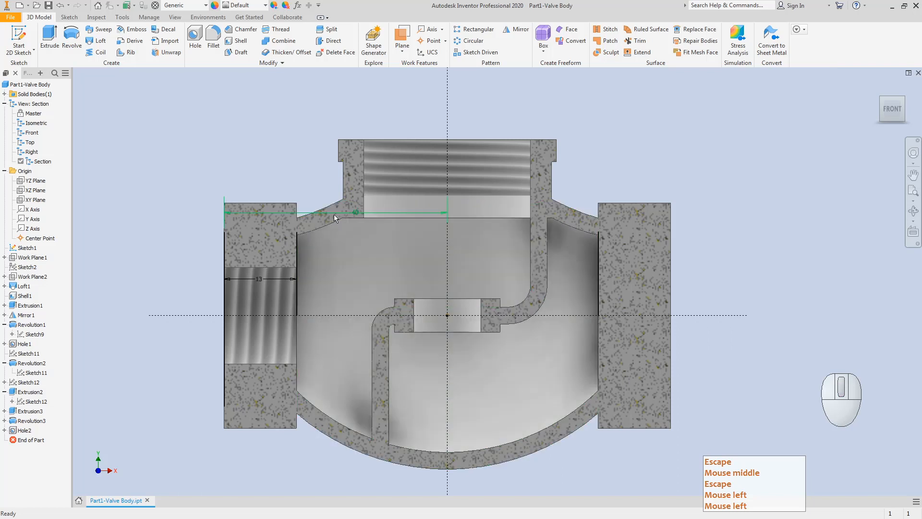
{"action": "key", "text": "Escape"}
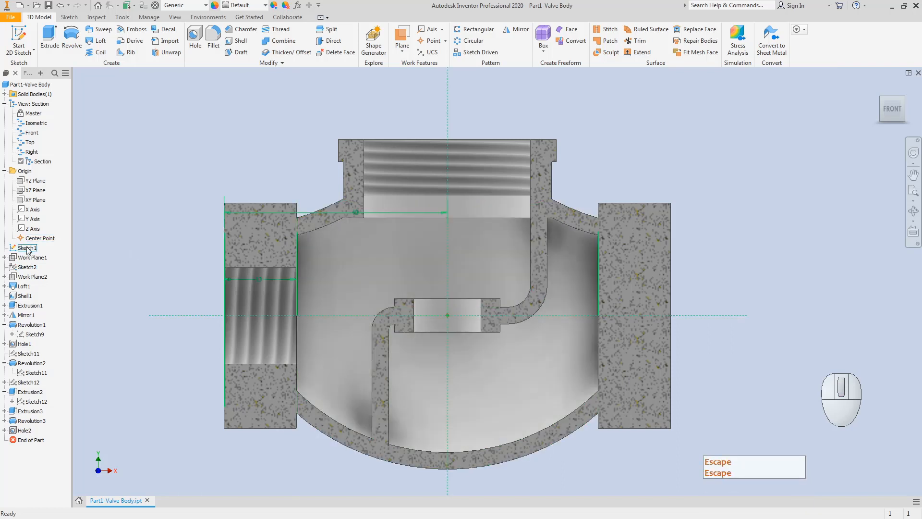
{"action": "left_click", "coordinate": [24, 248]}
{"action": "right_click", "coordinate": [25, 247]}
{"action": "left_click", "coordinate": [51, 375]}
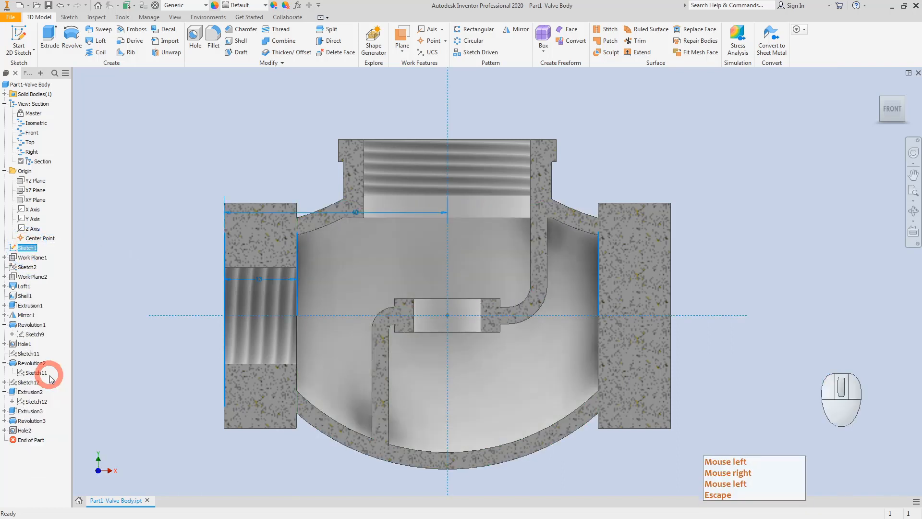
{"action": "left_click", "coordinate": [147, 274]}
{"action": "key", "text": "Escape"}
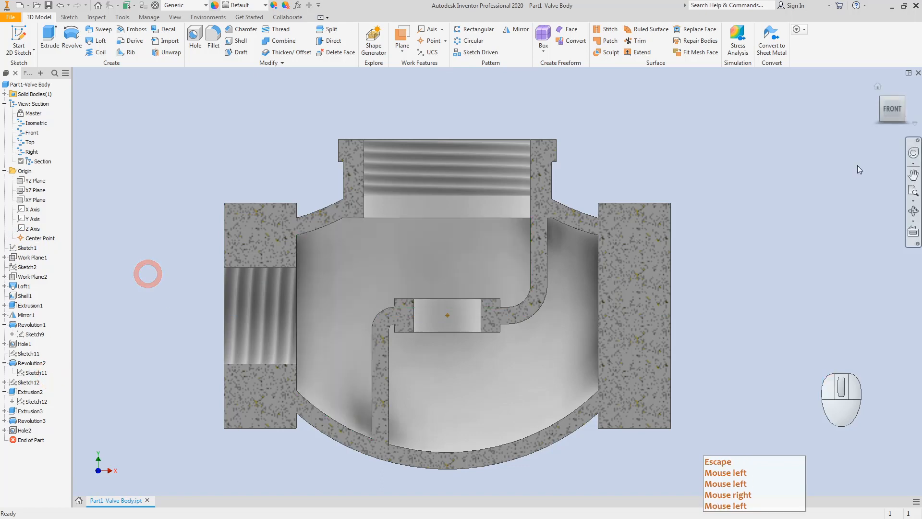
Create a 13 mm deep M20x2.5 threaded hole at the centre of the right hexagonal end face.
{"action": "left_click", "coordinate": [903, 103]}
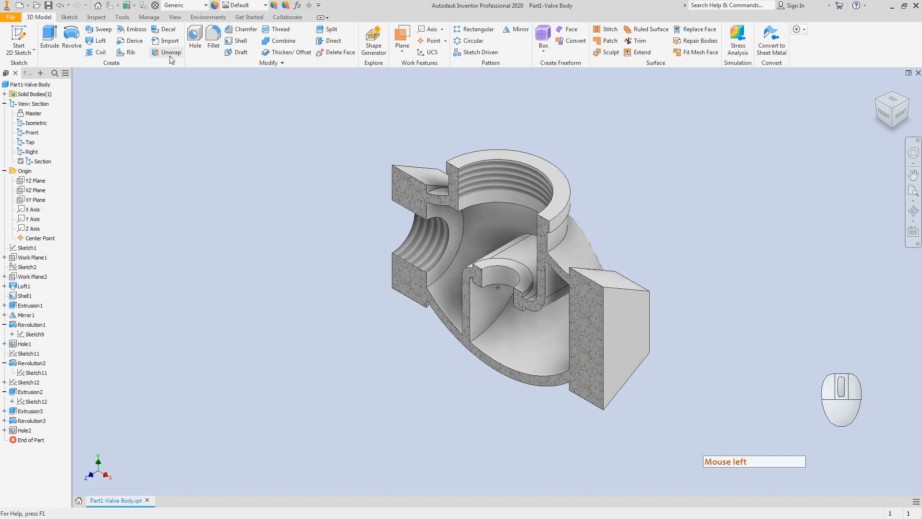
{"action": "key", "text": "Escape"}
{"action": "left_click", "coordinate": [195, 37]}
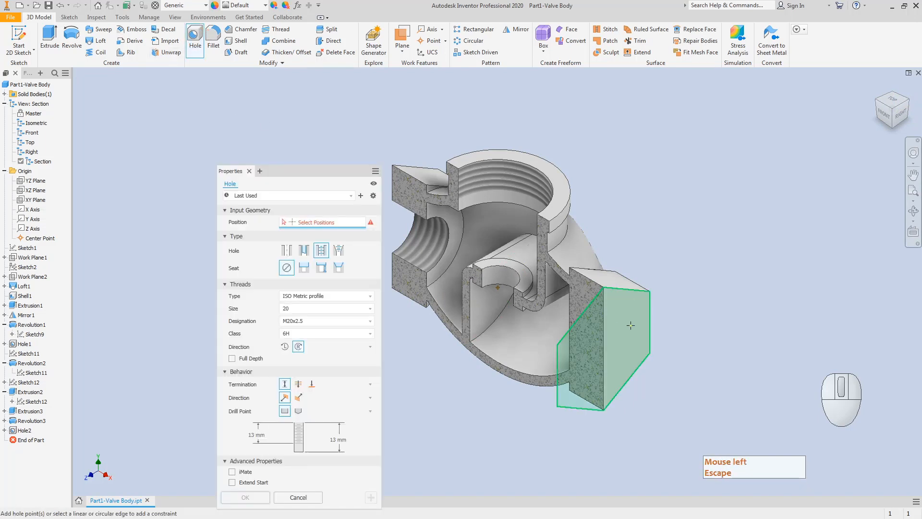
{"action": "left_click", "coordinate": [626, 324]}
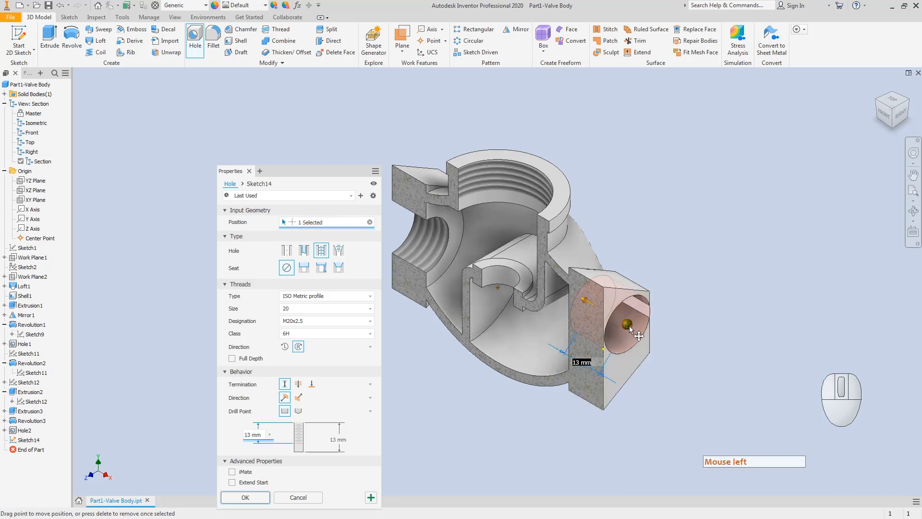
{"action": "left_click_drag", "start_coordinate": [630, 330], "coordinate": [604, 349]}
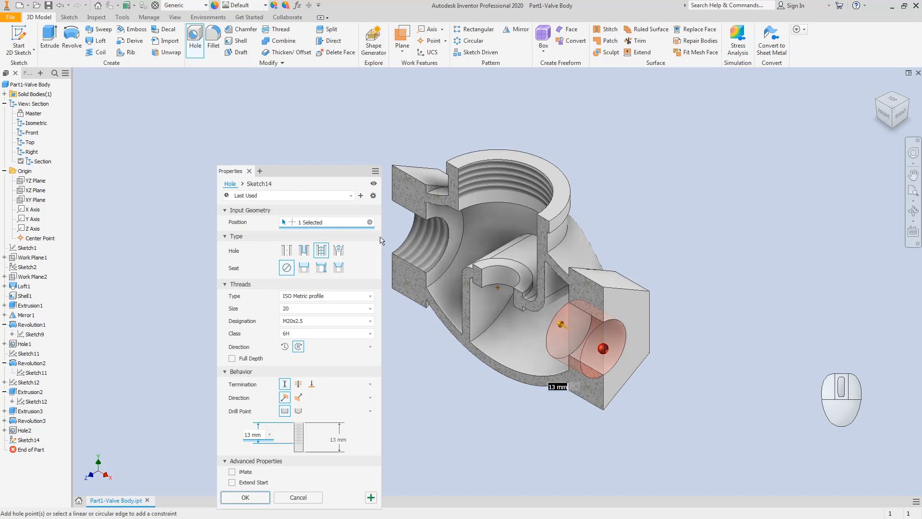
{"action": "left_click", "coordinate": [249, 497]}
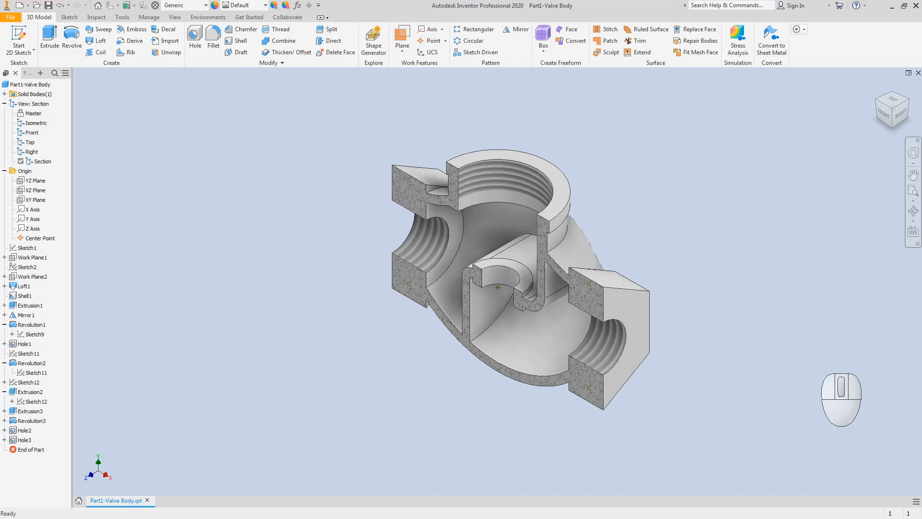
Switch to Paint and mark the R5 corners and R4 inner corners on the valve body section drawing in red.
{"action": "left_click", "coordinate": [689, 517]}
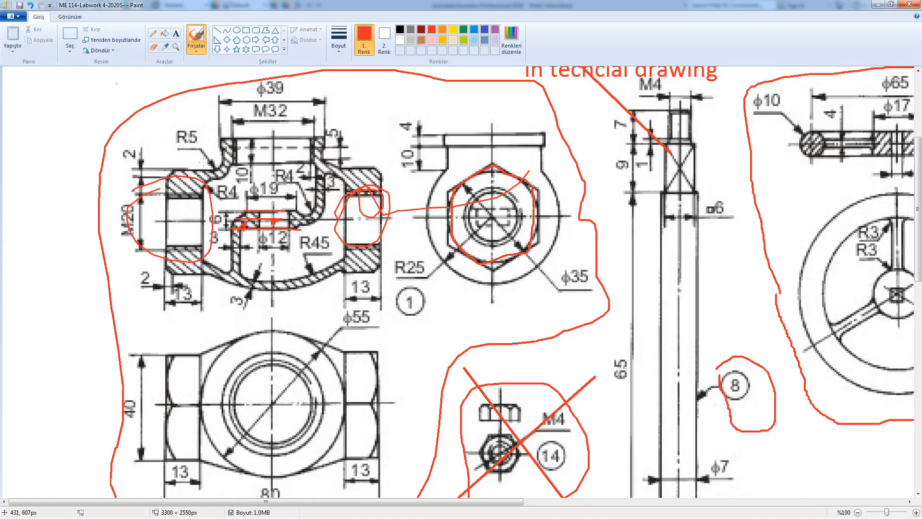
{"action": "left_click_drag", "start_coordinate": [208, 164], "coordinate": [218, 156]}
{"action": "mouse_move", "coordinate": [323, 161]}
{"action": "left_mouse_down"}
{"action": "mouse_move", "coordinate": [336, 162]}
{"action": "mouse_move", "coordinate": [317, 160]}
{"action": "left_mouse_up"}
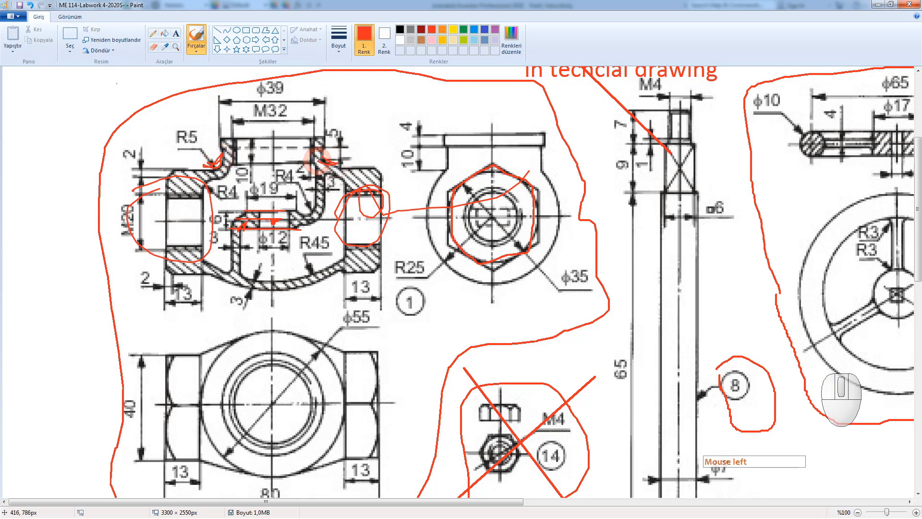
{"action": "mouse_move", "coordinate": [207, 195]}
{"action": "left_mouse_down"}
{"action": "mouse_move", "coordinate": [233, 166]}
{"action": "mouse_move", "coordinate": [239, 172]}
{"action": "left_mouse_up"}
{"action": "mouse_move", "coordinate": [312, 167]}
{"action": "left_mouse_down"}
{"action": "mouse_move", "coordinate": [319, 171]}
{"action": "mouse_move", "coordinate": [305, 166]}
{"action": "left_mouse_up"}
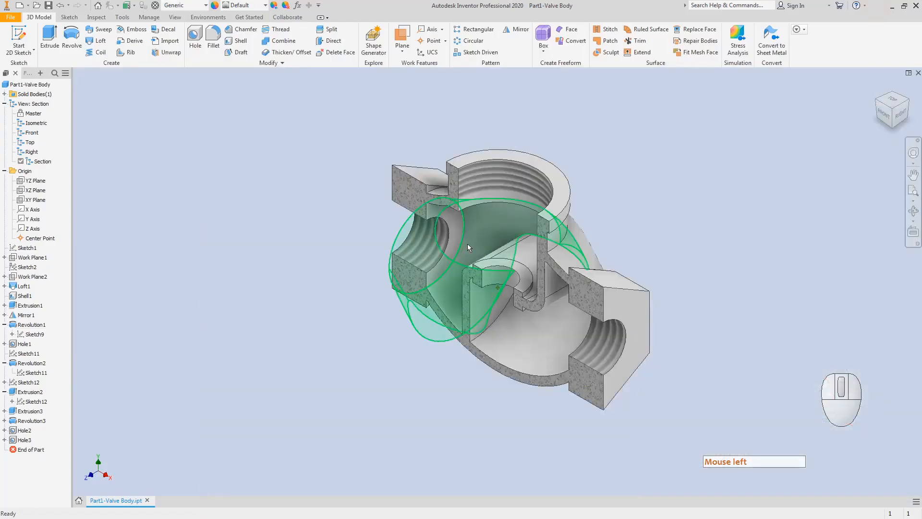
Fillet the two circular edges inside the cavity, where it meets the end blocks, with a 4 mm radius.
{"action": "left_click", "coordinate": [212, 38]}
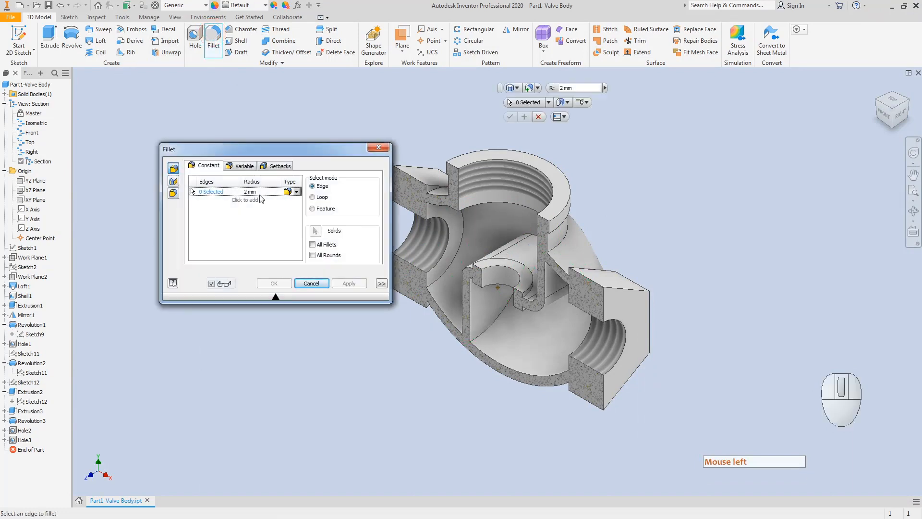
{"action": "left_click", "coordinate": [259, 192]}
{"action": "type", "text": "4"}
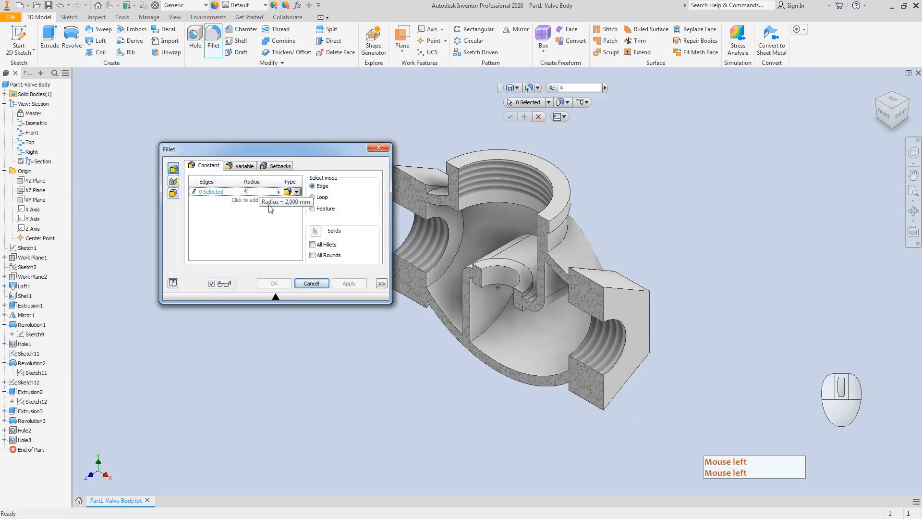
{"action": "left_click", "coordinate": [442, 279]}
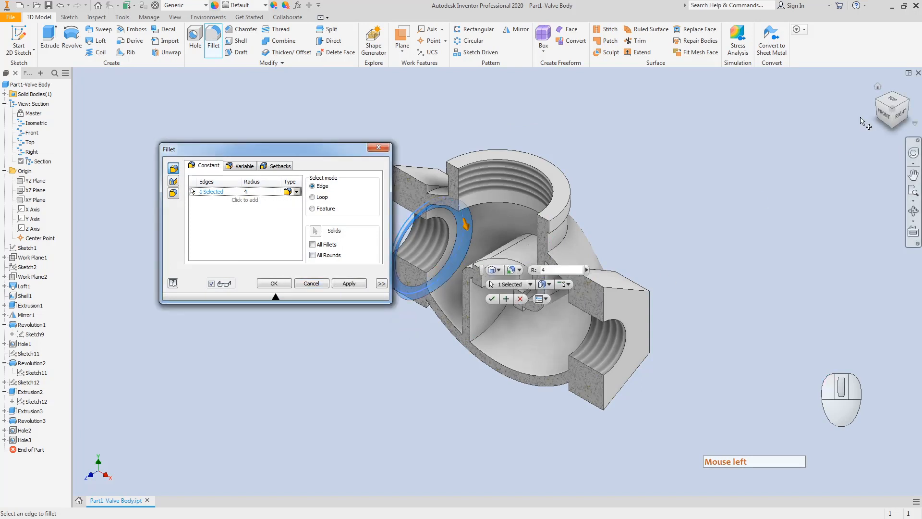
{"action": "left_click", "coordinate": [877, 102]}
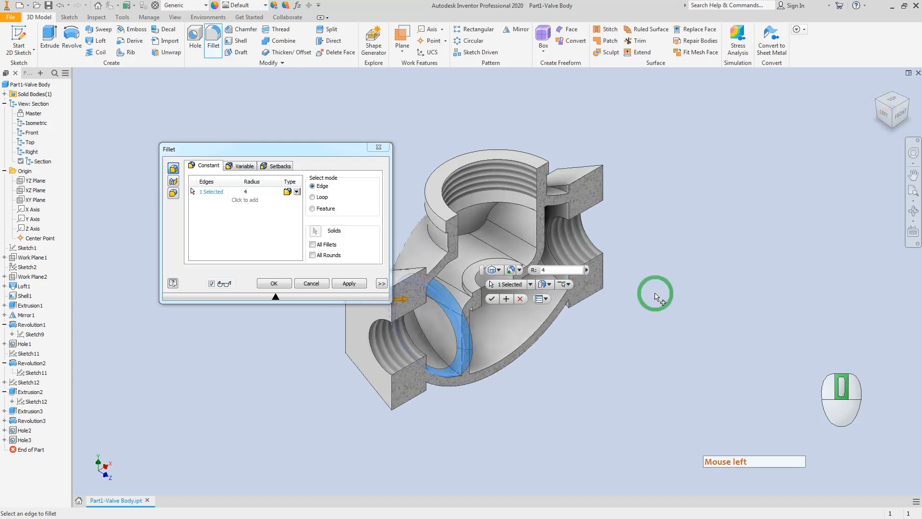
{"action": "middle_click_drag", "start_coordinate": [655, 294], "coordinate": [751, 255]}
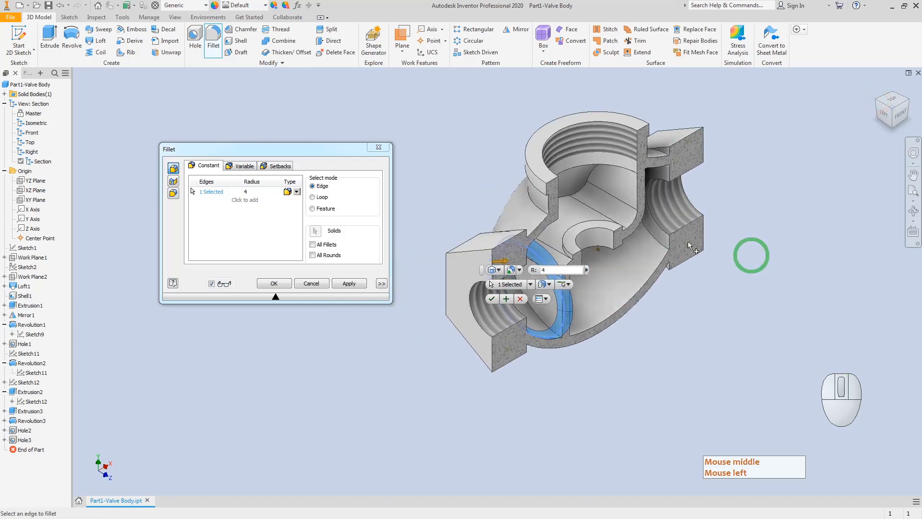
{"action": "left_click", "coordinate": [658, 243]}
{"action": "left_click", "coordinate": [576, 305]}
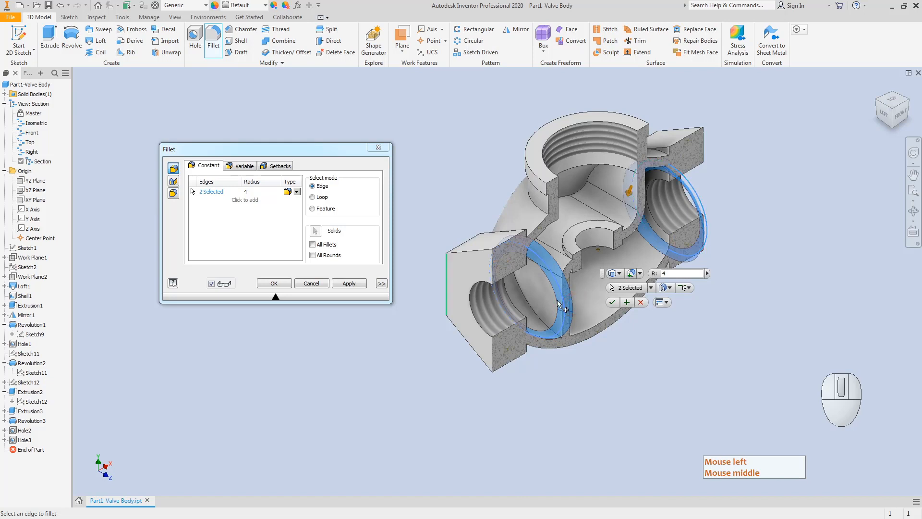
{"action": "left_click", "coordinate": [352, 285]}
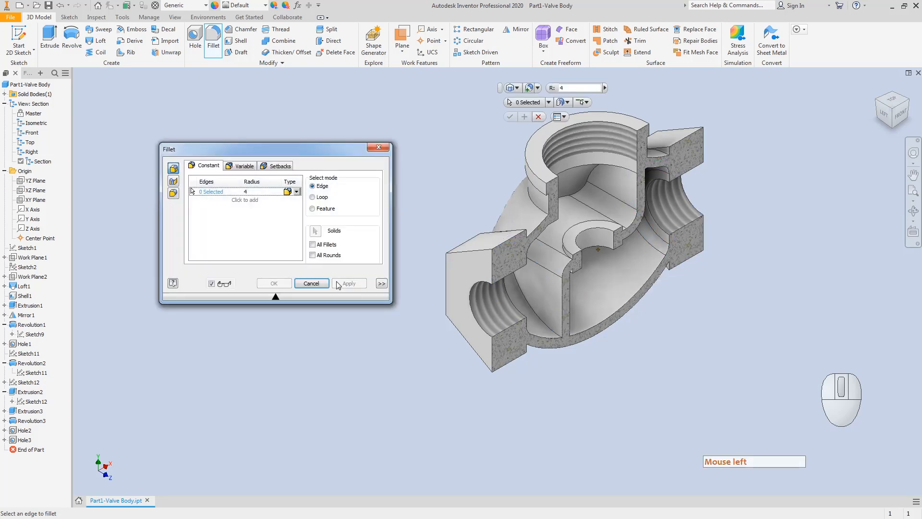
Fillet the outer edge where the threaded neck meets the body with a 5 mm radius.
{"action": "left_click", "coordinate": [256, 191]}
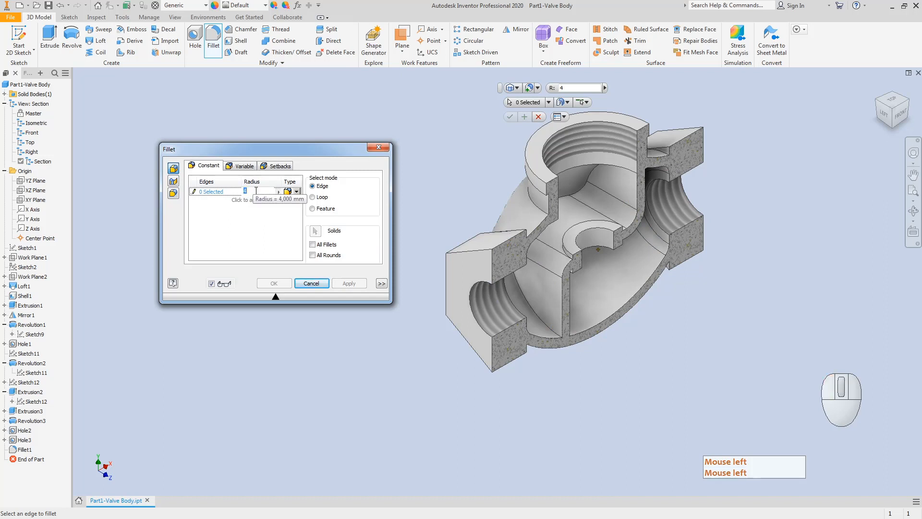
{"action": "left_click", "coordinate": [542, 213]}
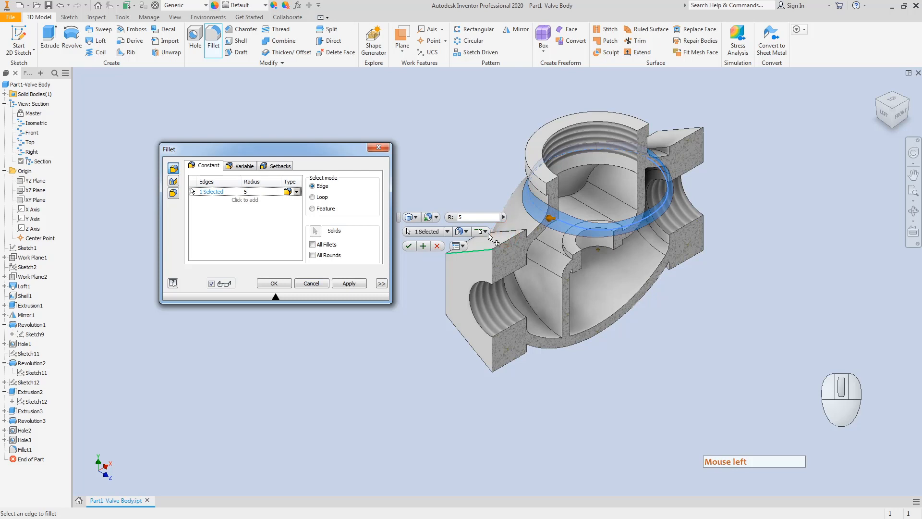
{"action": "left_click", "coordinate": [349, 284]}
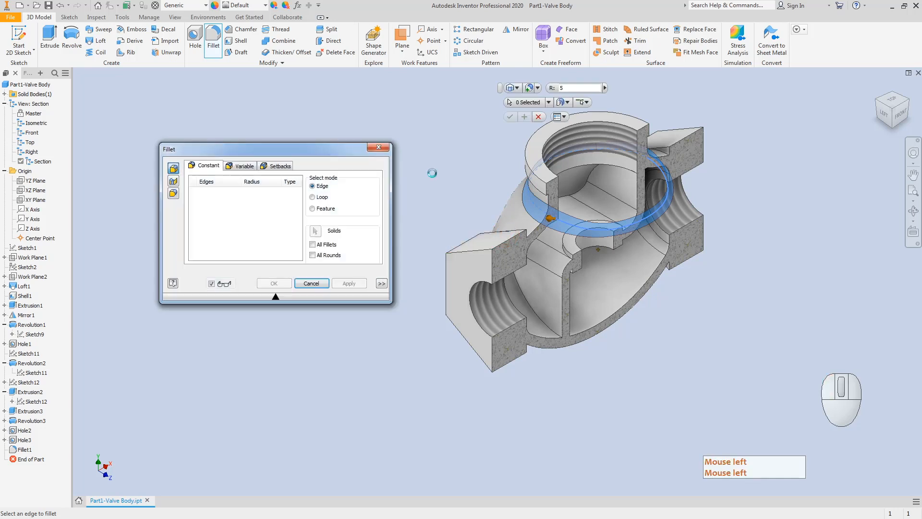
Try to fillet the inner edge at the bottom of the neck bore with an 8 mm radius.
{"action": "left_click", "coordinate": [261, 193]}
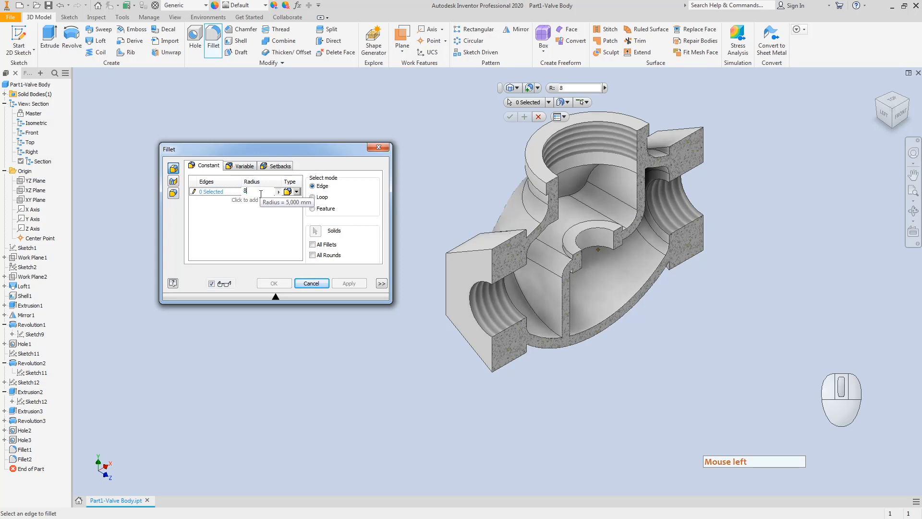
{"action": "left_click", "coordinate": [592, 164]}
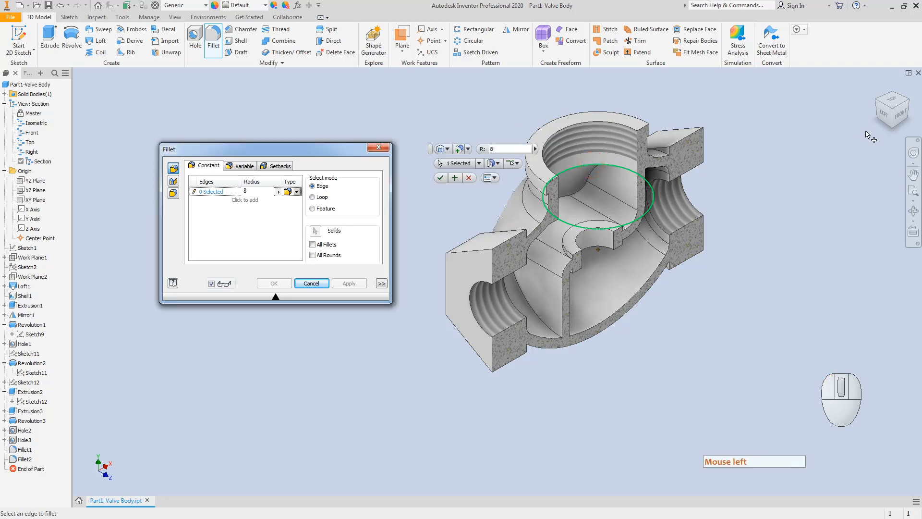
{"action": "left_click", "coordinate": [897, 118]}
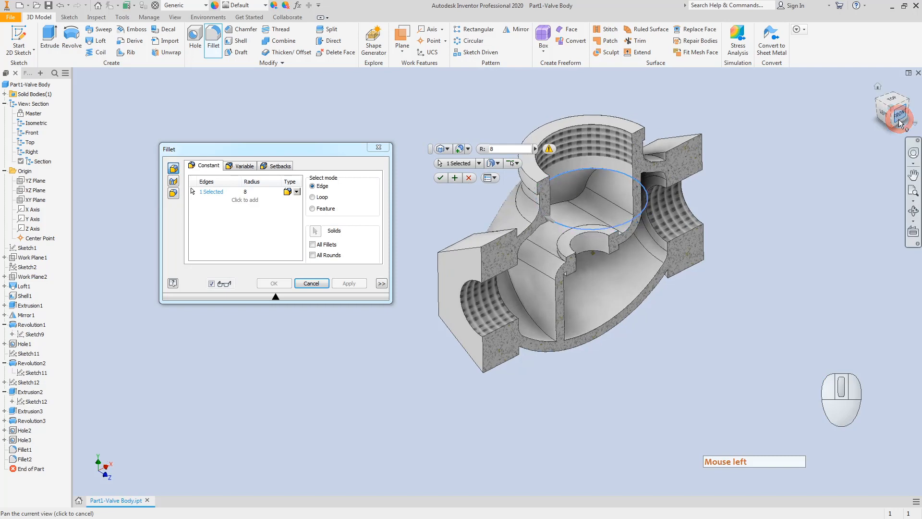
{"action": "scroll", "coordinate": [450, 231], "scroll_direction": "up", "scroll_amount": 5}
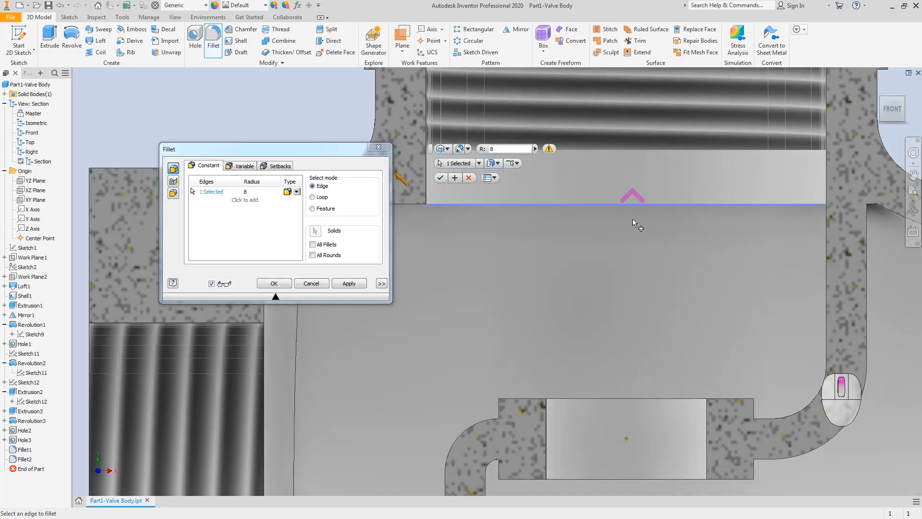
{"action": "scroll", "coordinate": [632, 218], "scroll_direction": "down", "scroll_amount": 5}
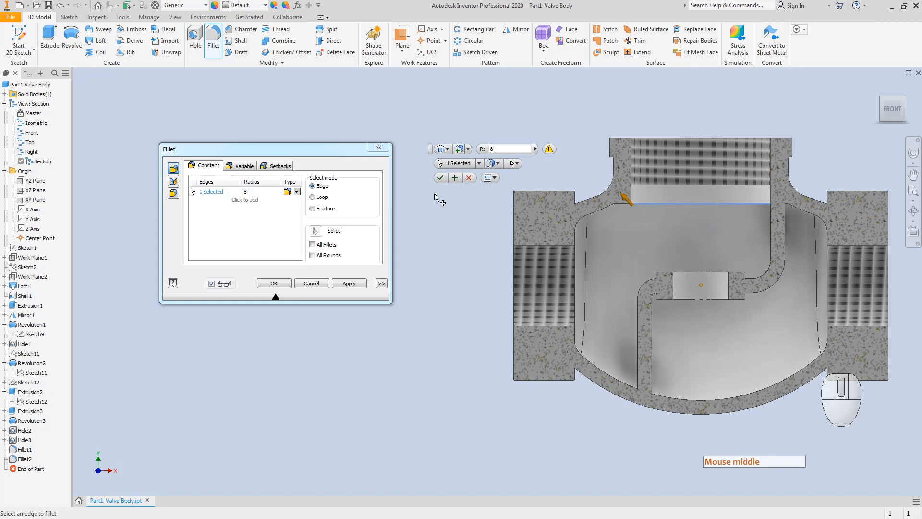
{"action": "scroll", "coordinate": [587, 206], "scroll_direction": "up", "scroll_amount": 3}
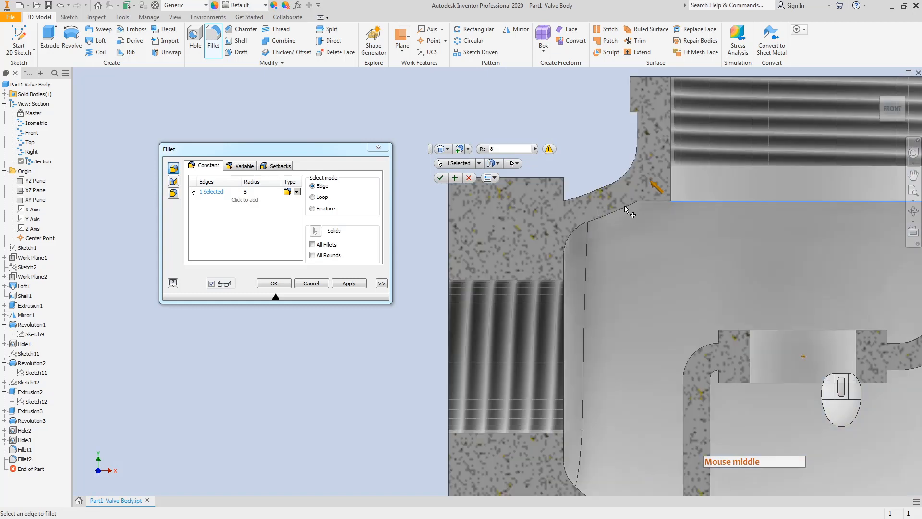
{"action": "key", "text": "Escape"}
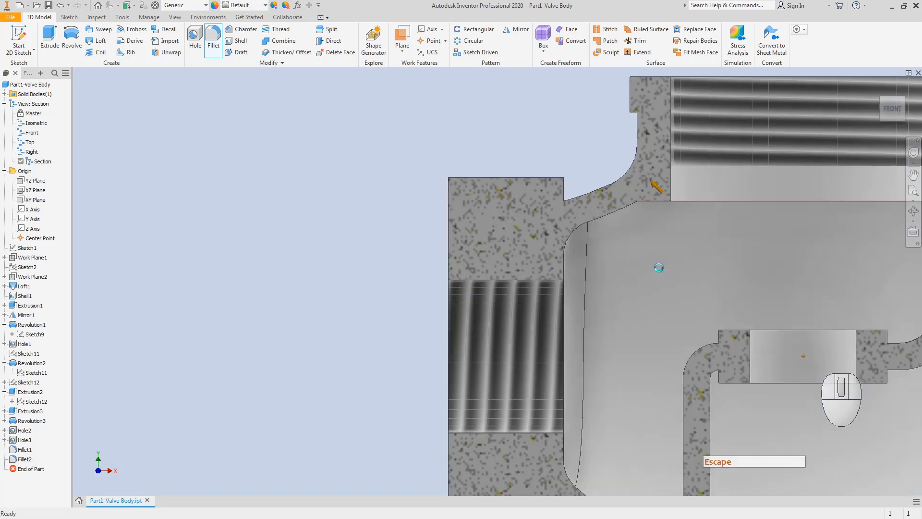
{"action": "left_click", "coordinate": [212, 33]}
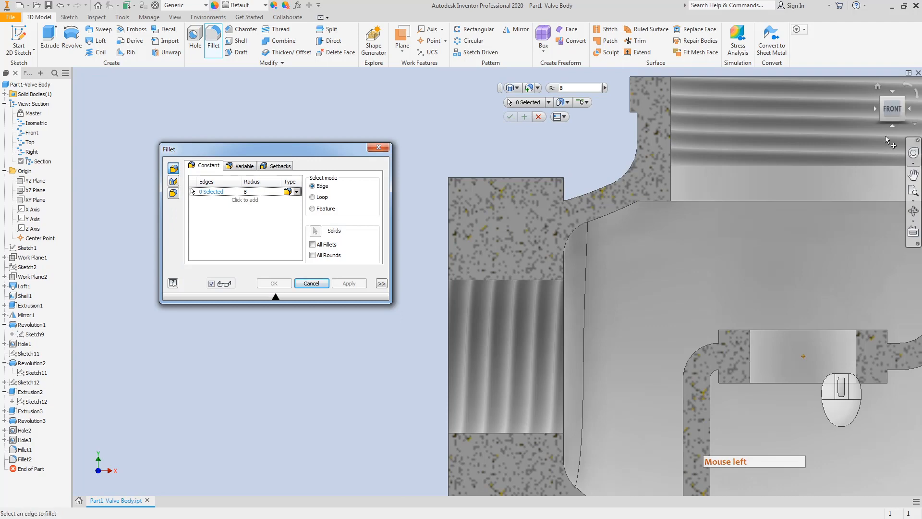
{"action": "left_click", "coordinate": [901, 120]}
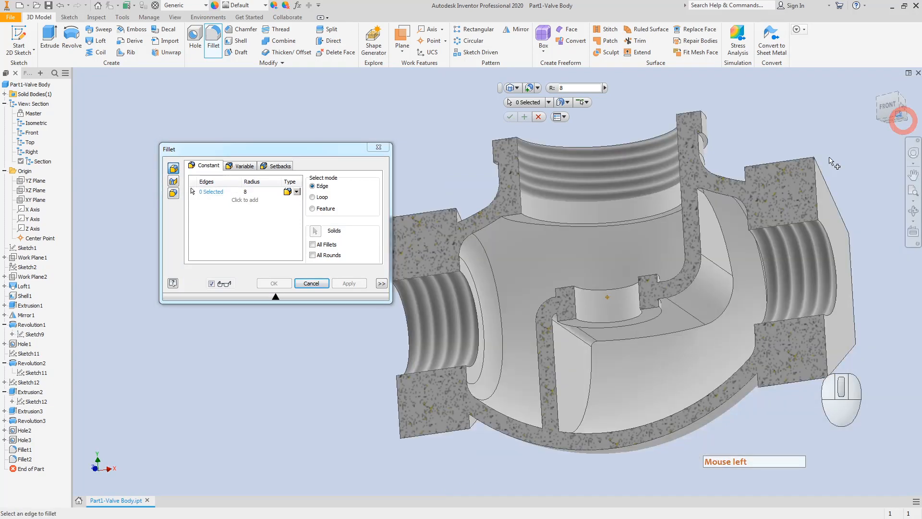
{"action": "scroll", "coordinate": [478, 272], "scroll_direction": "up", "scroll_amount": 5}
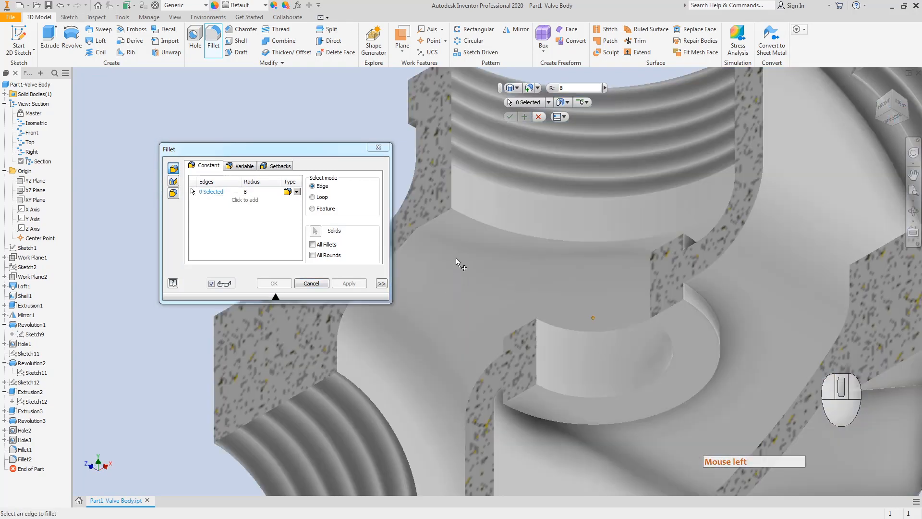
{"action": "left_click", "coordinate": [476, 219]}
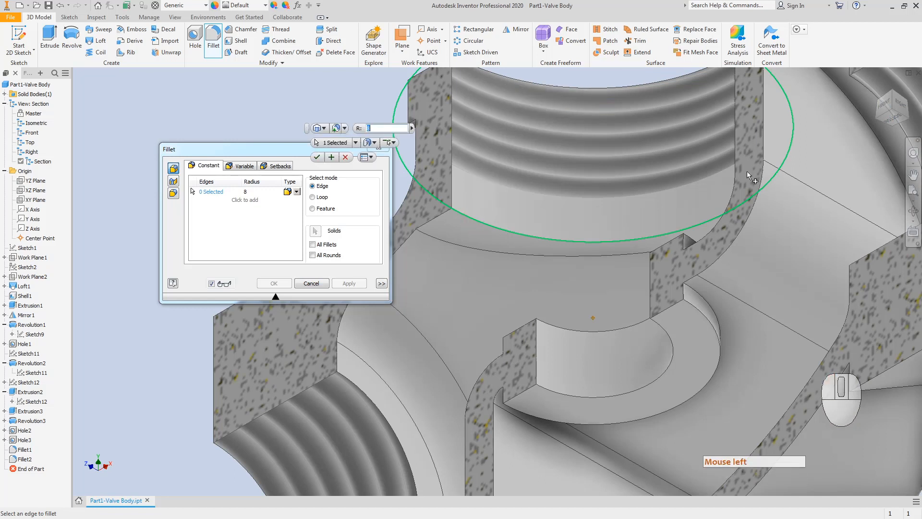
{"action": "key", "text": "Escape"}
{"action": "key", "text": "Escape"}
{"action": "key", "text": "Escape"}
Roll the feature history back by moving the End of Part marker to just above Extrusion2.
{"action": "scroll", "coordinate": [647, 221], "scroll_direction": "up", "scroll_amount": 3}
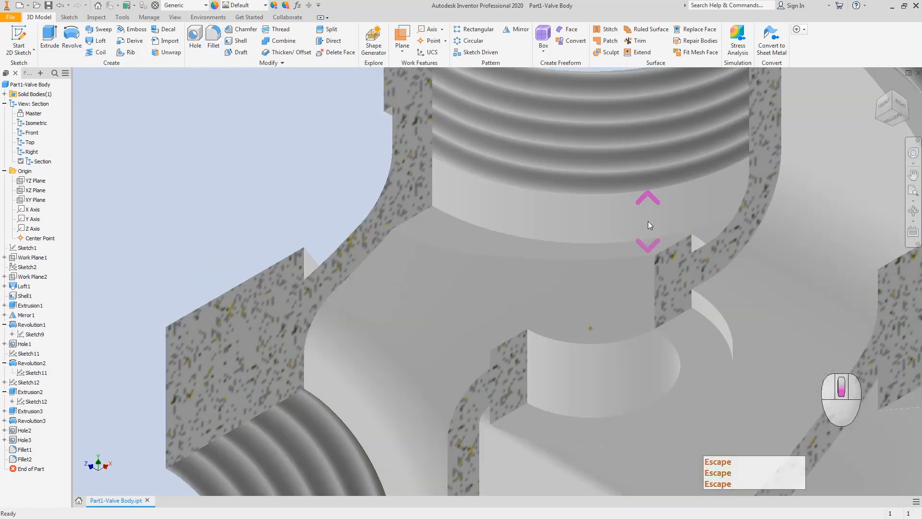
{"action": "left_click", "coordinate": [883, 110]}
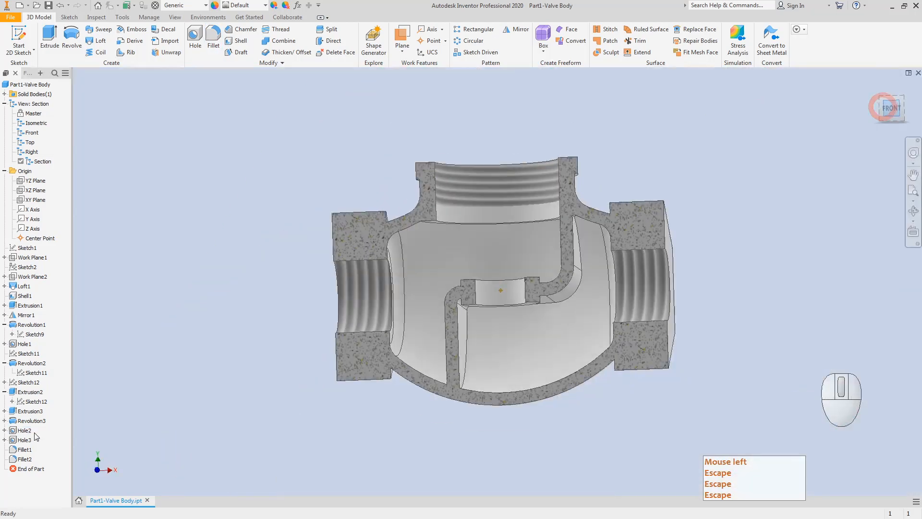
{"action": "left_click_drag", "start_coordinate": [33, 474], "coordinate": [36, 397]}
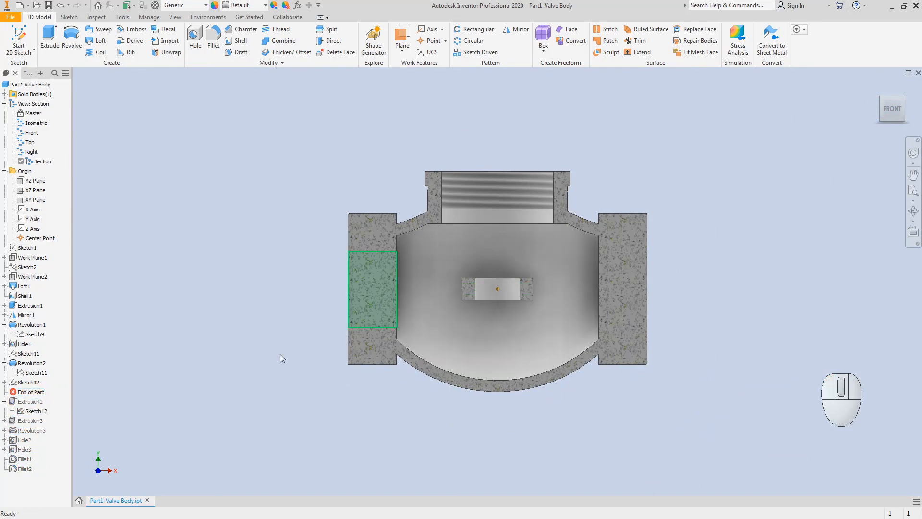
Fillet the outer edge where the threaded neck meets the body with a 5 mm radius.
{"action": "left_click", "coordinate": [214, 40]}
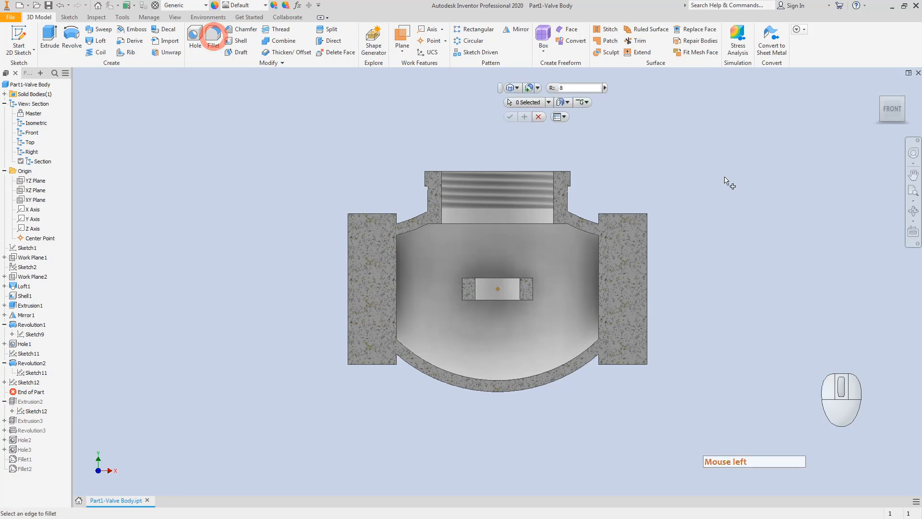
{"action": "left_click", "coordinate": [882, 104]}
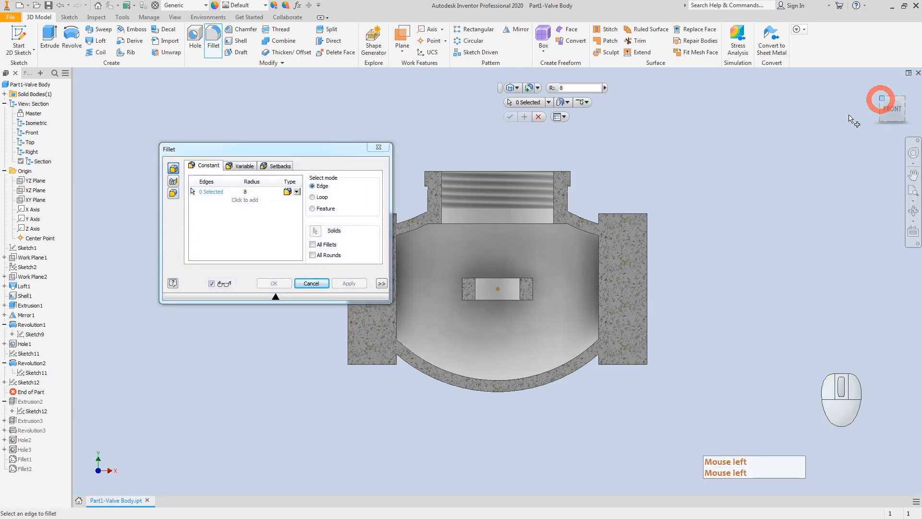
{"action": "left_click", "coordinate": [439, 253]}
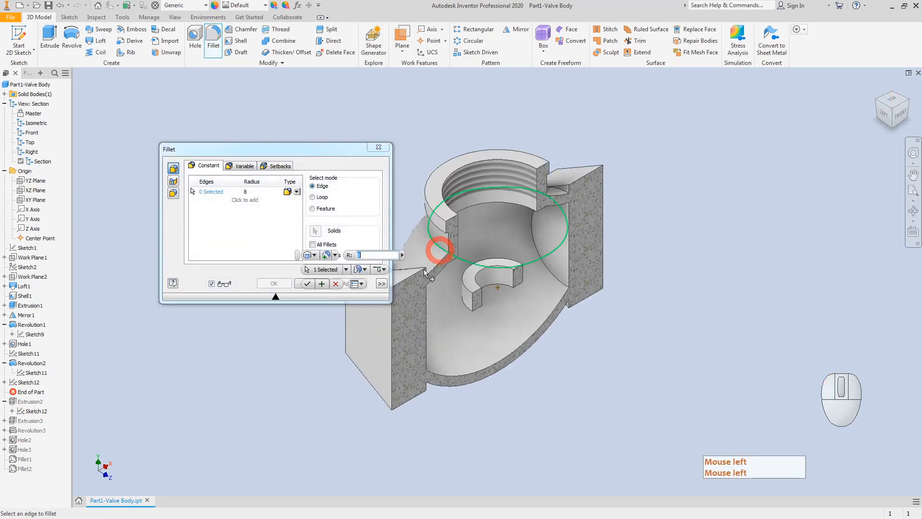
{"action": "left_click", "coordinate": [256, 192]}
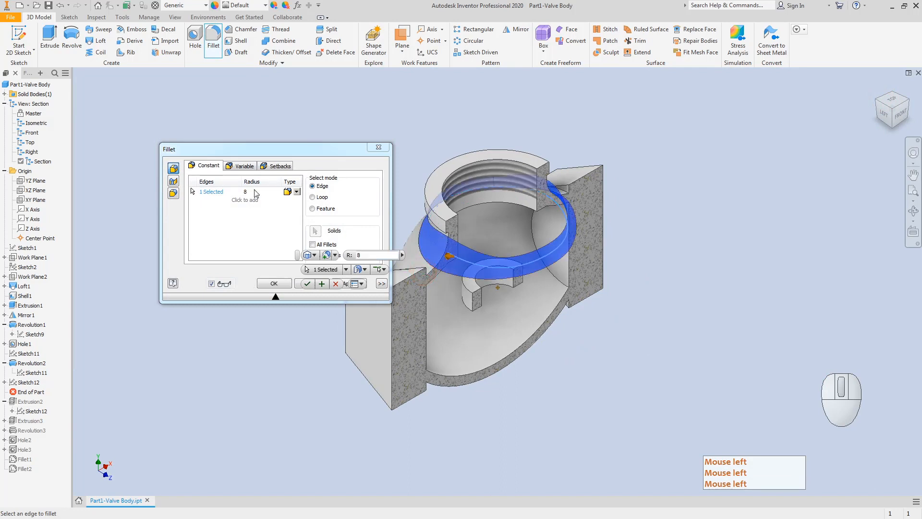
{"action": "type", "text": "5"}
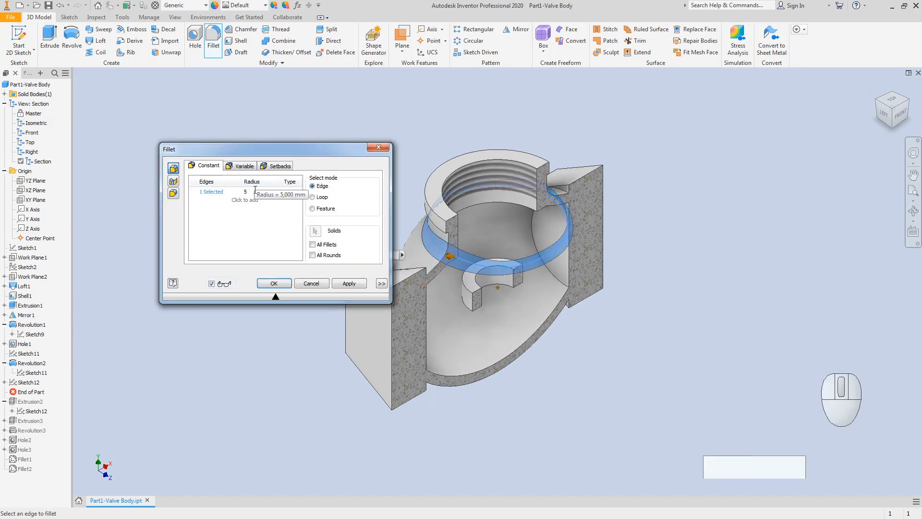
{"action": "key", "text": "Return"}
{"action": "left_click", "coordinate": [347, 285]}
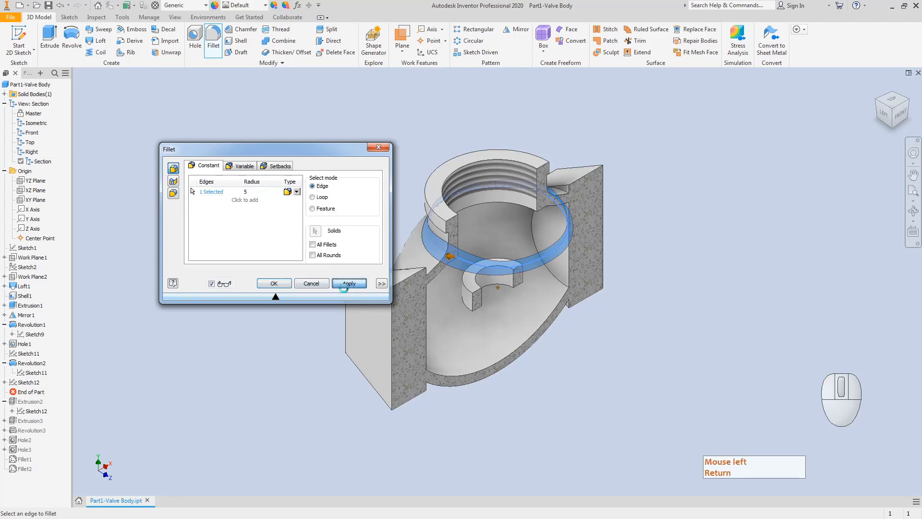
Fillet the inner edge at the bottom of the neck bore with an 8 mm radius.
{"action": "left_click", "coordinate": [515, 206]}
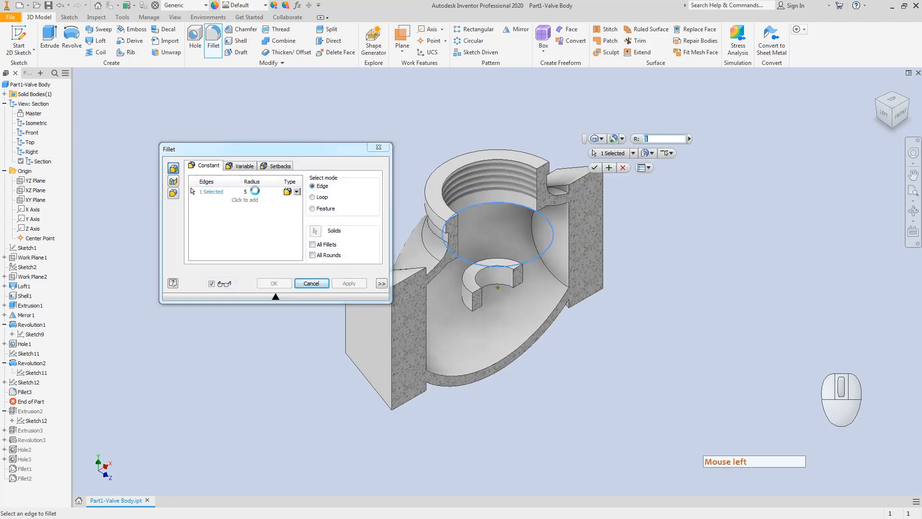
{"action": "left_click", "coordinate": [255, 191]}
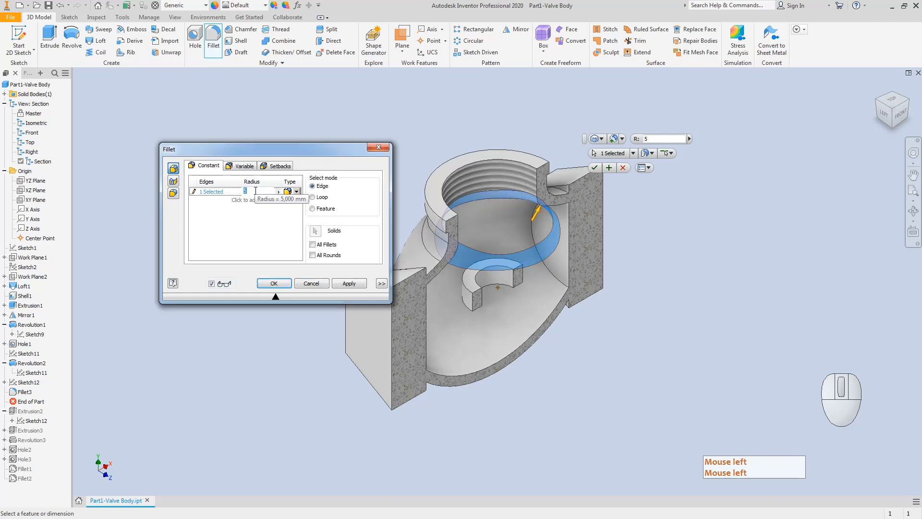
{"action": "key", "text": "Return"}
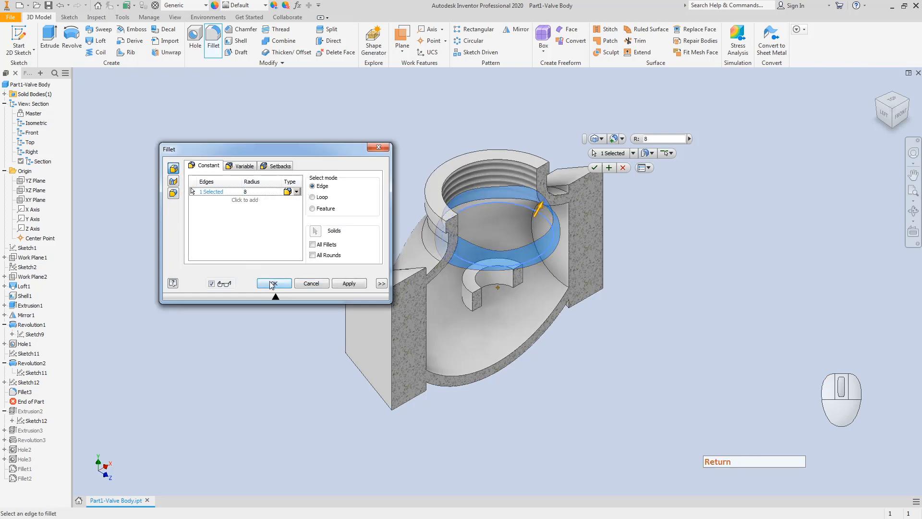
{"action": "left_click", "coordinate": [271, 284]}
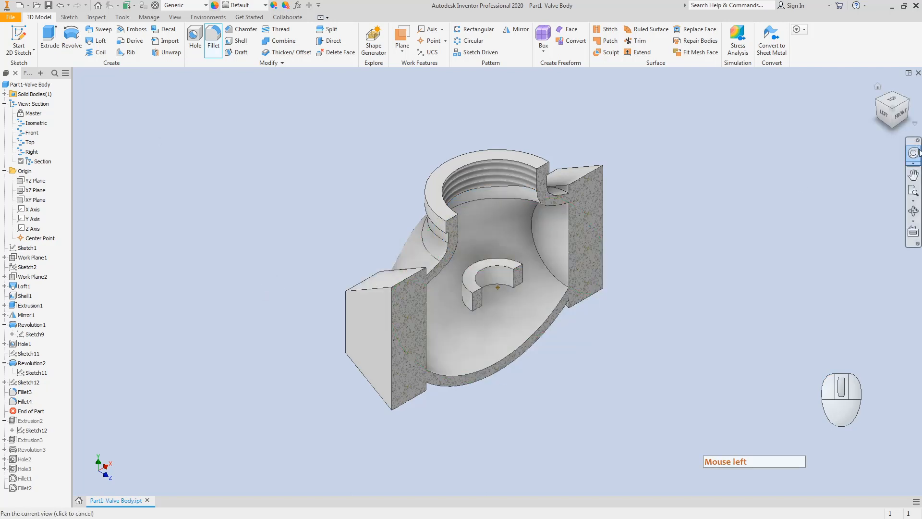
Move the End of Part marker back to the end of the feature history and accept the reorder.
{"action": "left_click", "coordinate": [899, 114]}
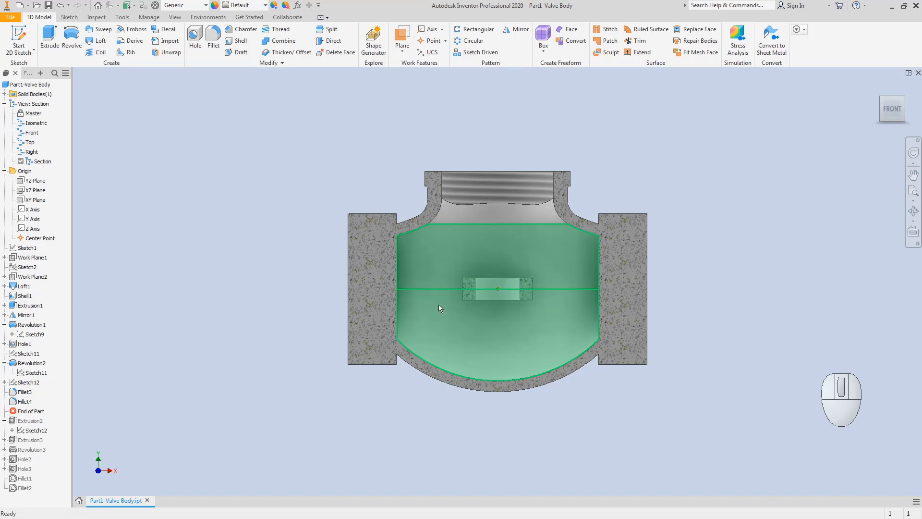
{"action": "left_click", "coordinate": [22, 344]}
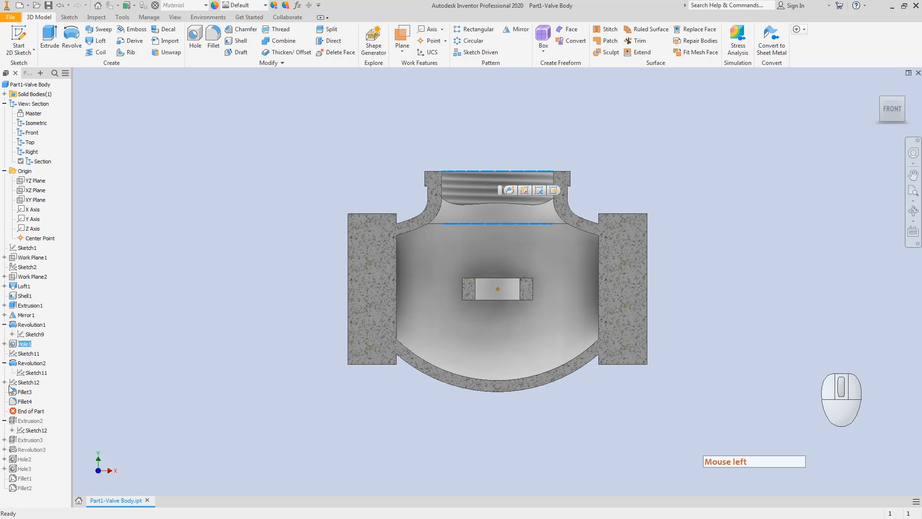
{"action": "left_click_drag", "start_coordinate": [32, 412], "coordinate": [32, 490]}
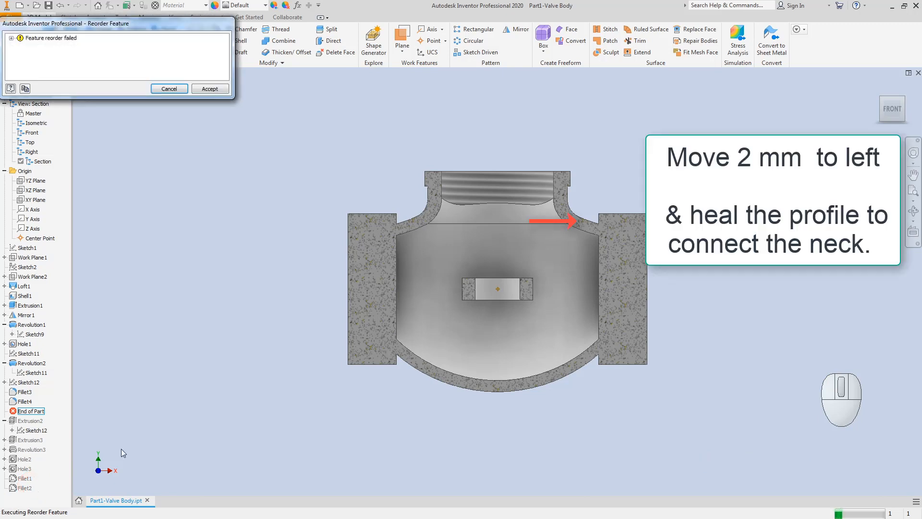
{"action": "left_click", "coordinate": [214, 90]}
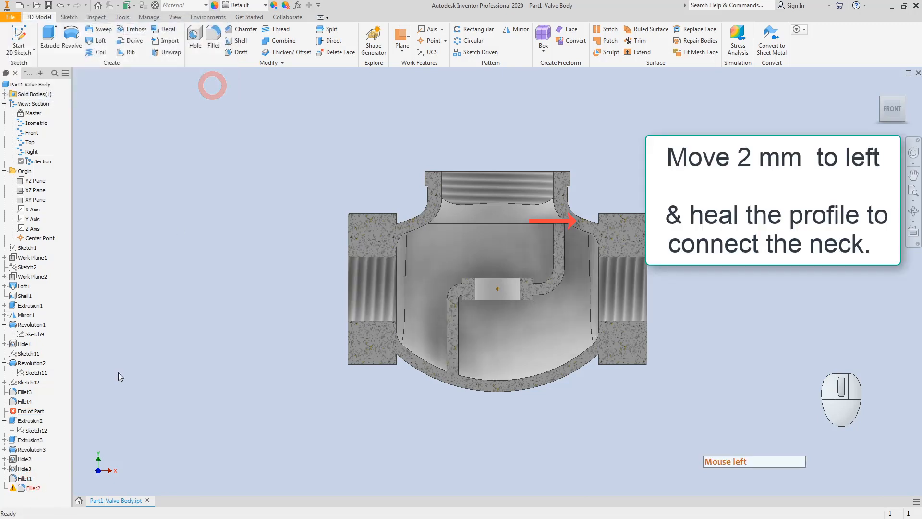
Delete the broken Fillet2 feature from the history and save the part.
{"action": "left_click", "coordinate": [32, 478]}
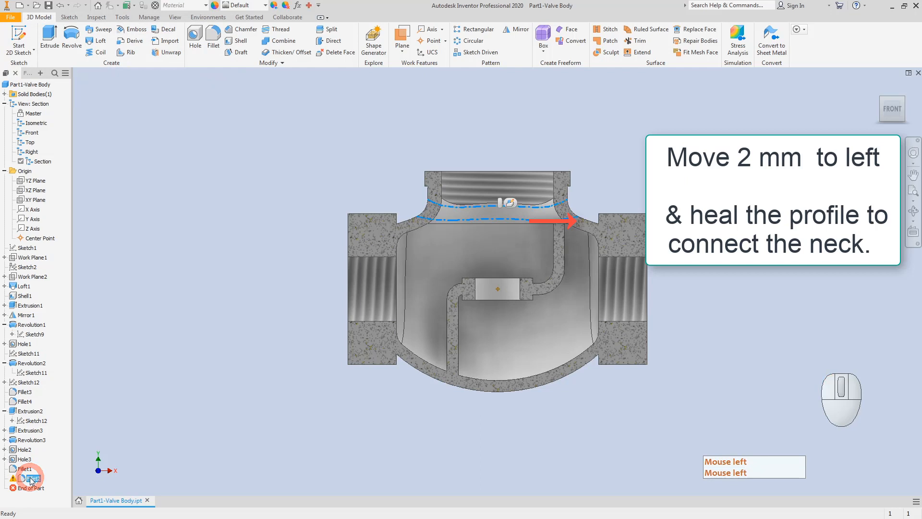
{"action": "right_click", "coordinate": [32, 479]}
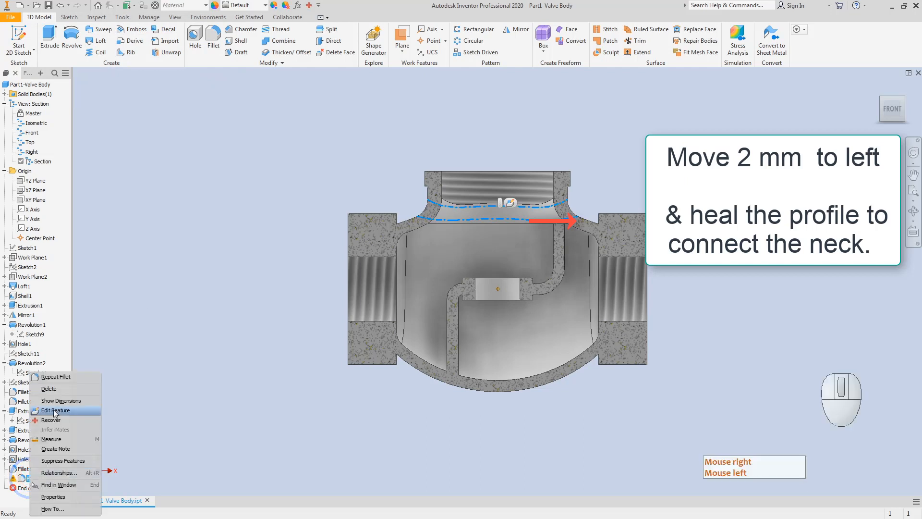
{"action": "left_click", "coordinate": [56, 391]}
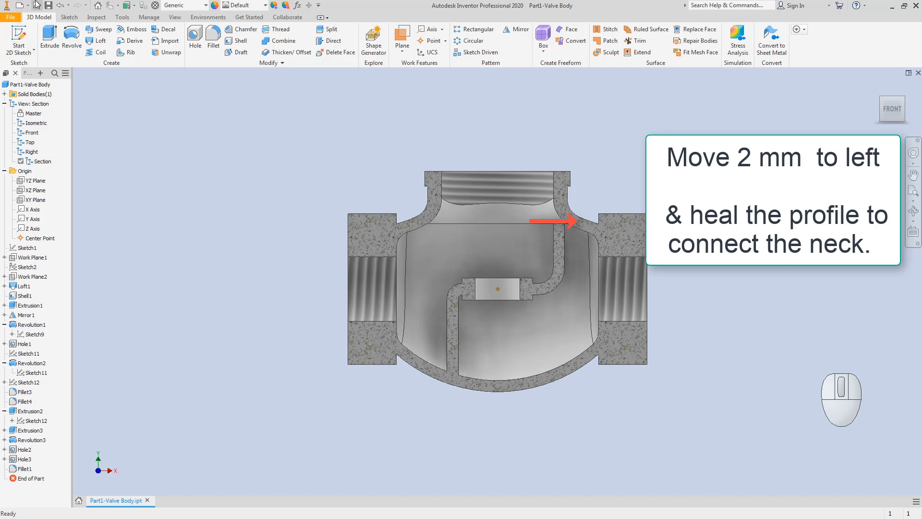
{"action": "left_click", "coordinate": [50, 9]}
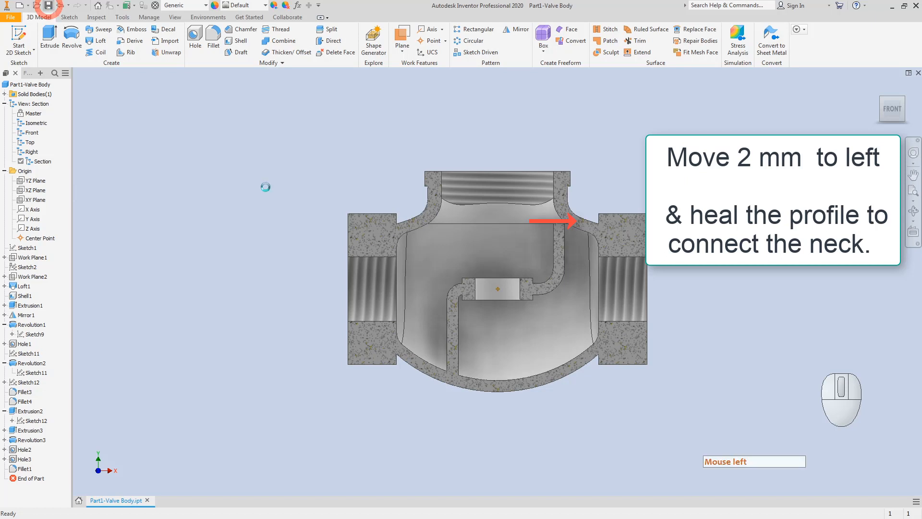
Switch from the Section view representation to Master to show the whole valve body from an isometric angle.
{"action": "left_click", "coordinate": [882, 101]}
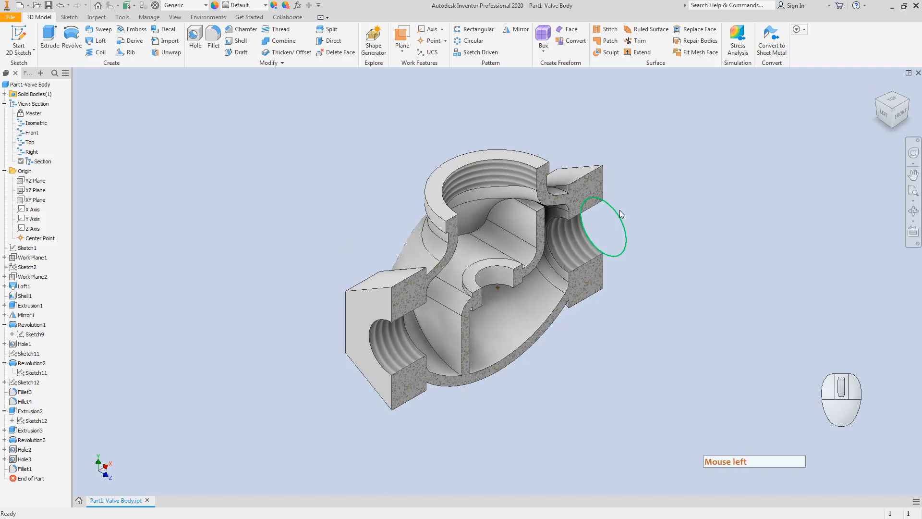
{"action": "left_click", "coordinate": [175, 21]}
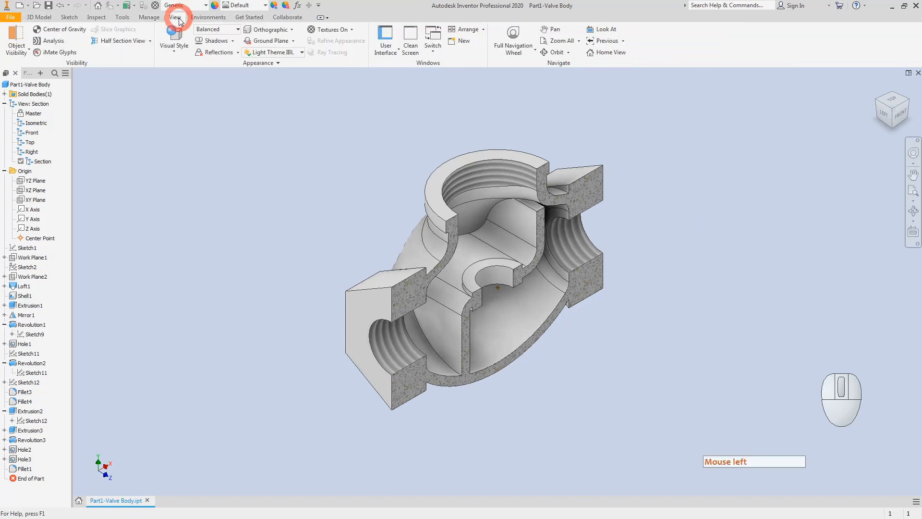
{"action": "left_click", "coordinate": [151, 42]}
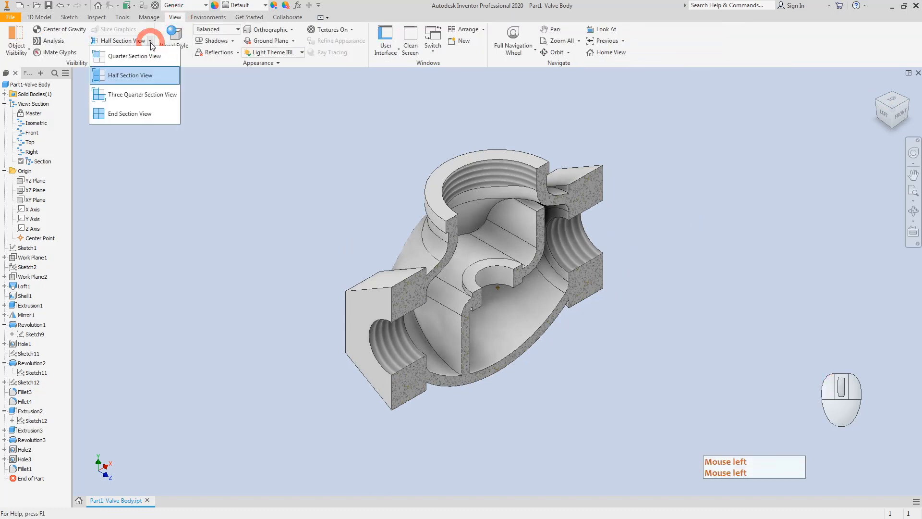
{"action": "left_click", "coordinate": [193, 182]}
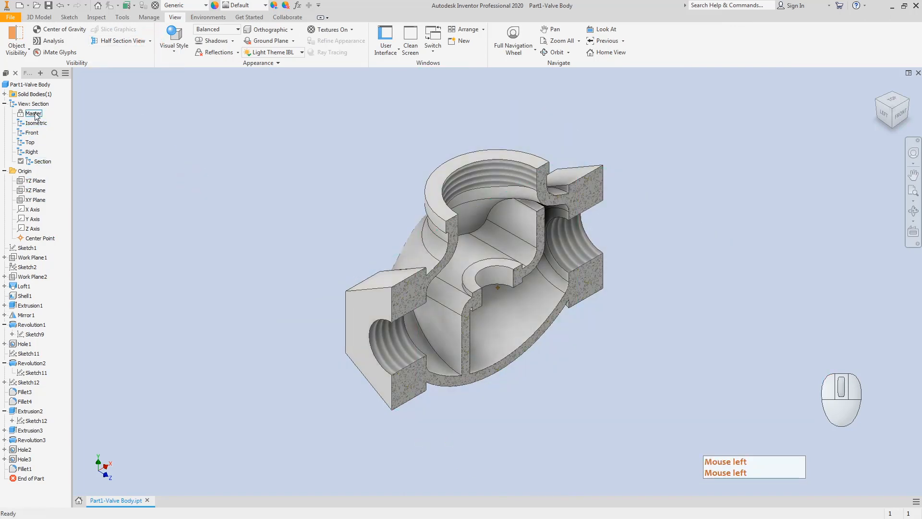
{"action": "double_click", "coordinate": [36, 159]}
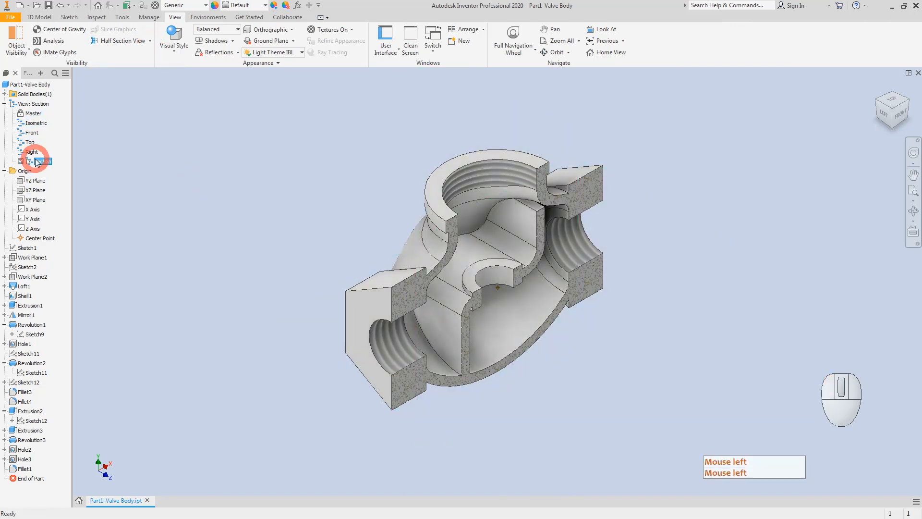
{"action": "double_click", "coordinate": [34, 113]}
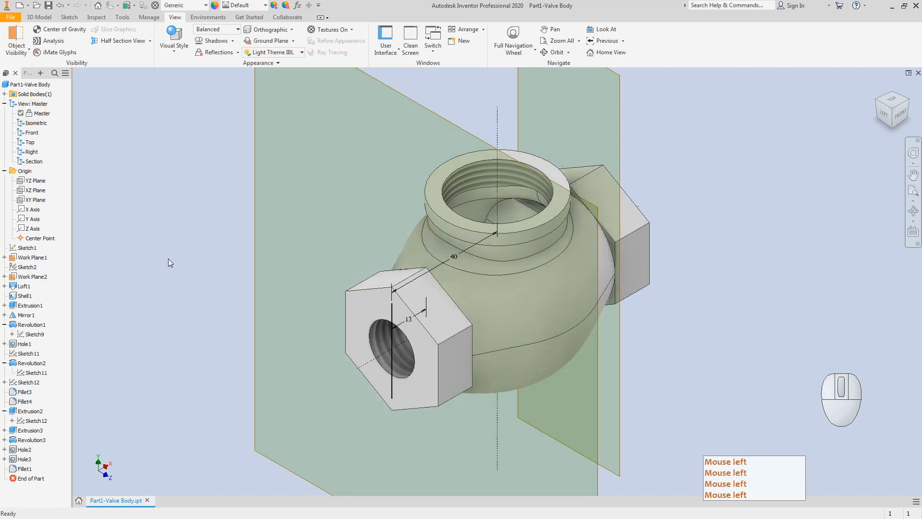
Hide Sketch1, Work Plane1 and Work Plane2.
{"action": "left_click", "coordinate": [27, 248]}
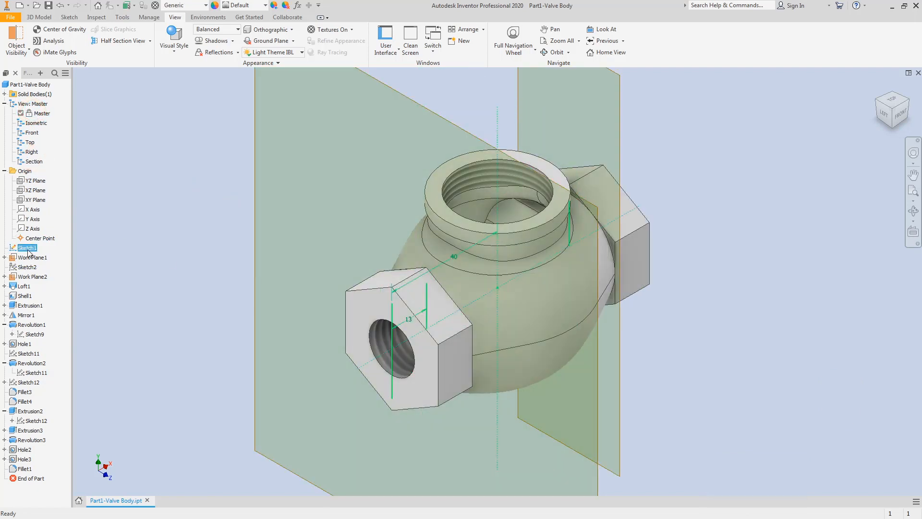
{"action": "right_click", "coordinate": [27, 248]}
{"action": "left_click", "coordinate": [171, 261]}
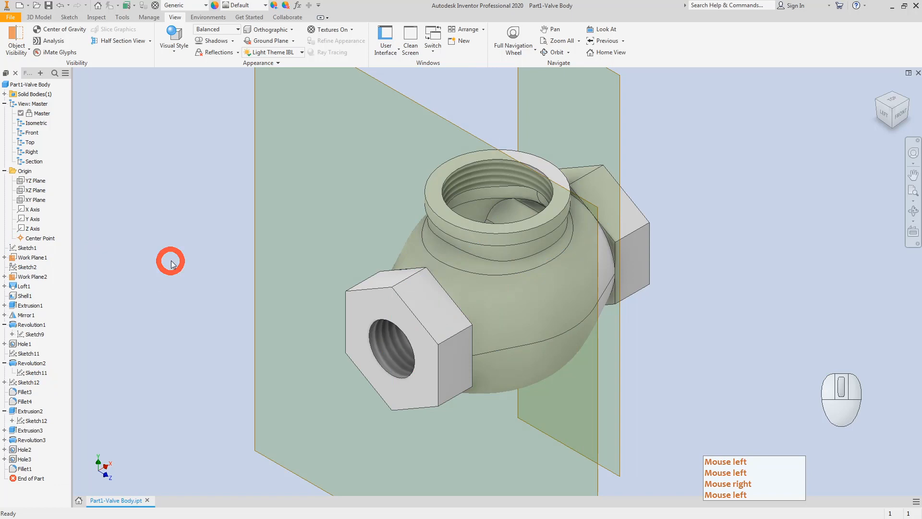
{"action": "right_click", "coordinate": [27, 258]}
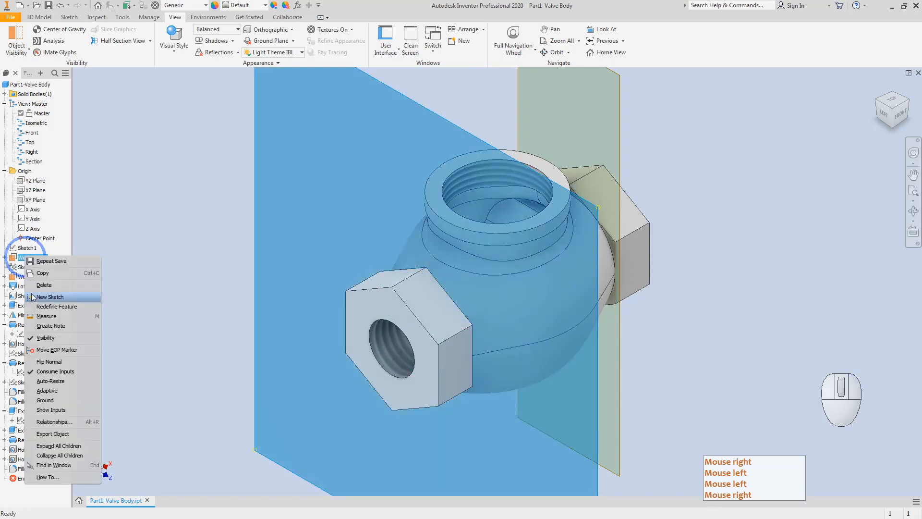
{"action": "left_click", "coordinate": [45, 338]}
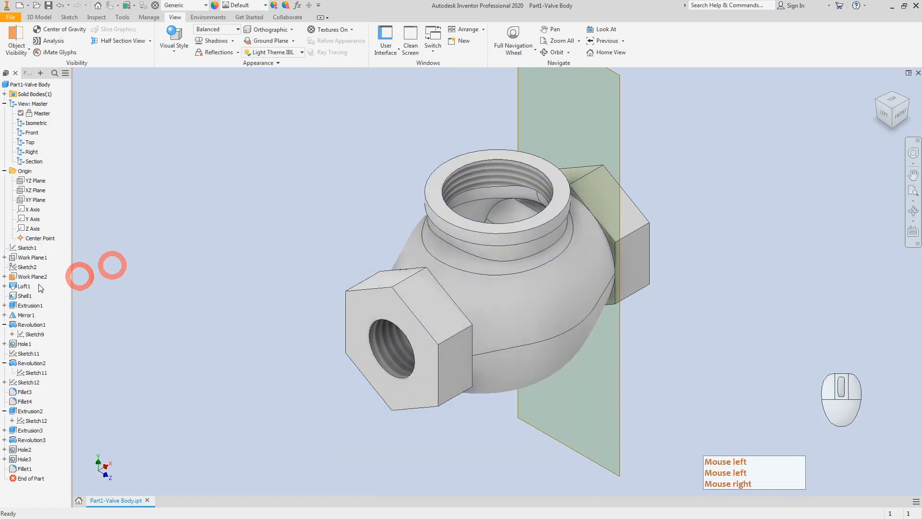
{"action": "right_click", "coordinate": [34, 277]}
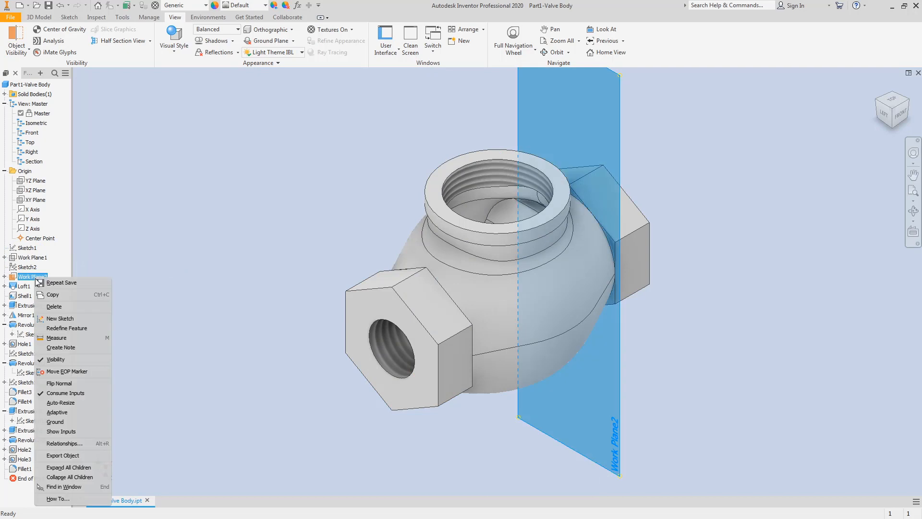
{"action": "left_click", "coordinate": [56, 360]}
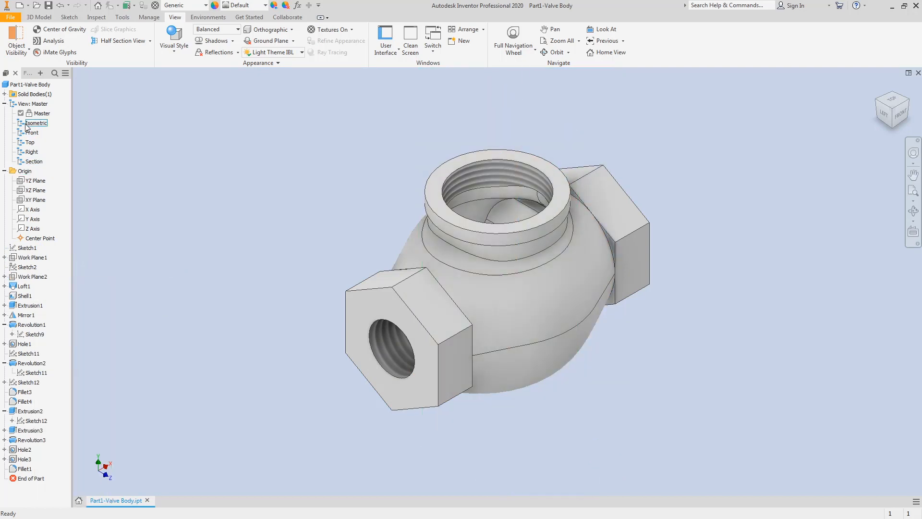
{"action": "double_click", "coordinate": [32, 152]}
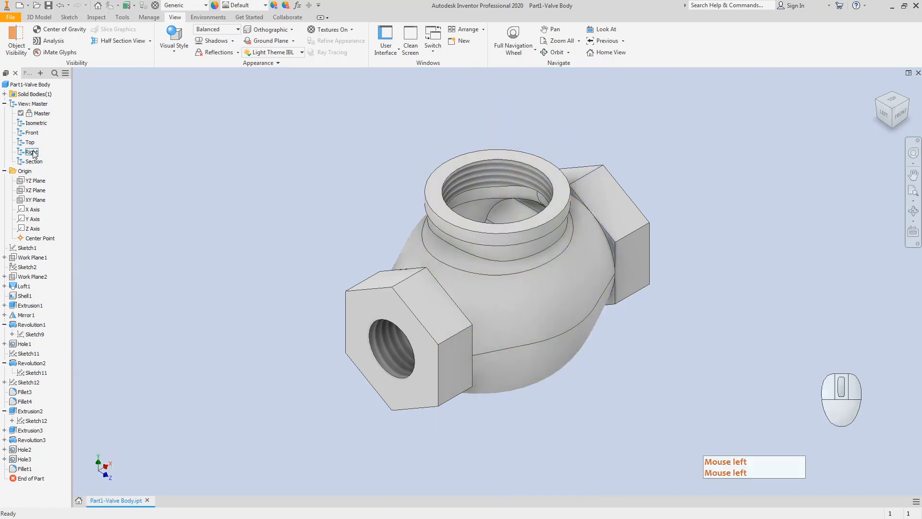
{"action": "right_click", "coordinate": [38, 113]}
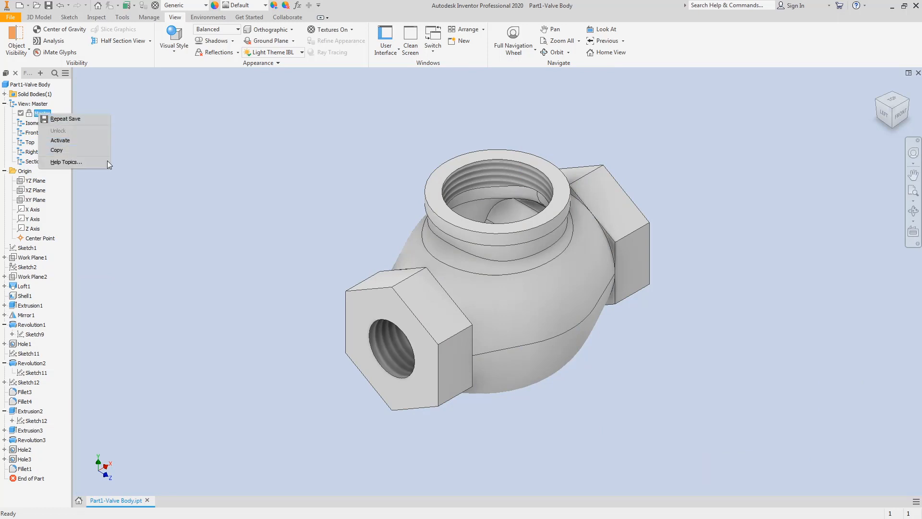
{"action": "left_click", "coordinate": [84, 150]}
{"action": "right_click", "coordinate": [39, 108]}
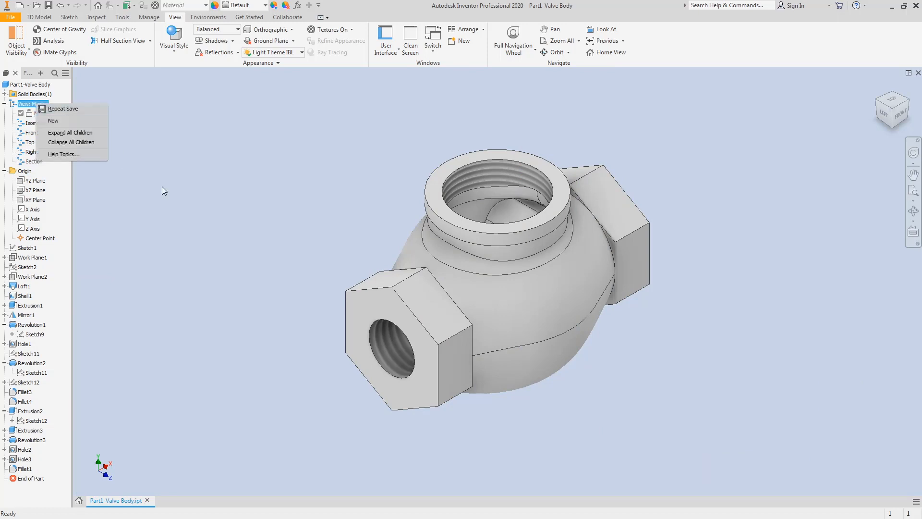
{"action": "left_click", "coordinate": [177, 211]}
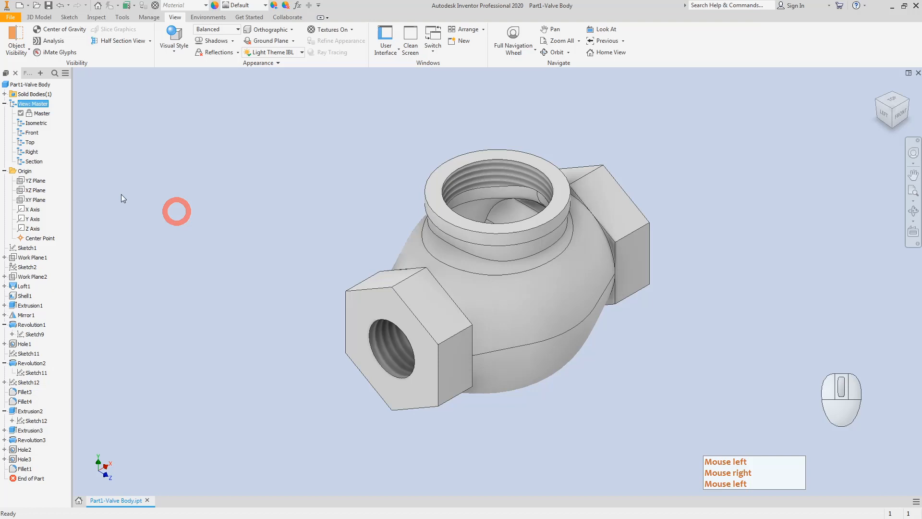
{"action": "right_click", "coordinate": [38, 161]}
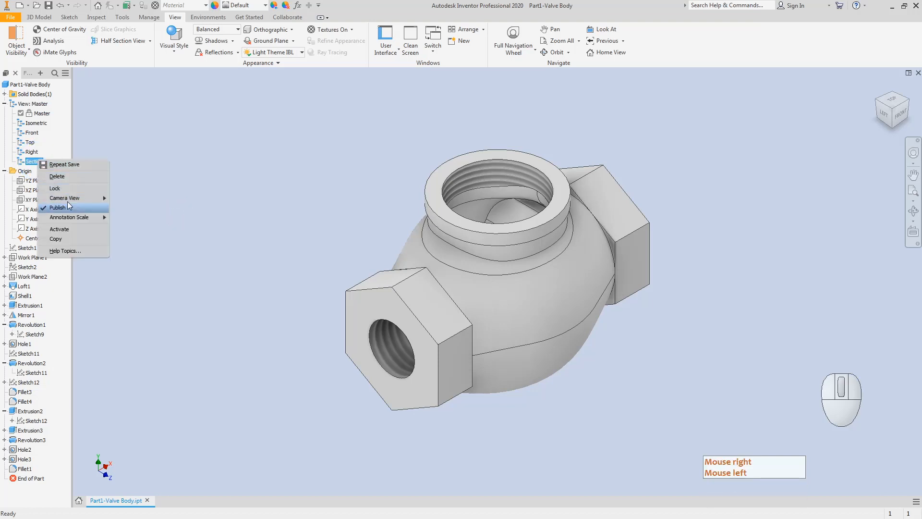
{"action": "left_click", "coordinate": [212, 204]}
Activate the Section view representation to examine the cutaway interior, and return to the Master representation.
{"action": "left_click", "coordinate": [37, 163]}
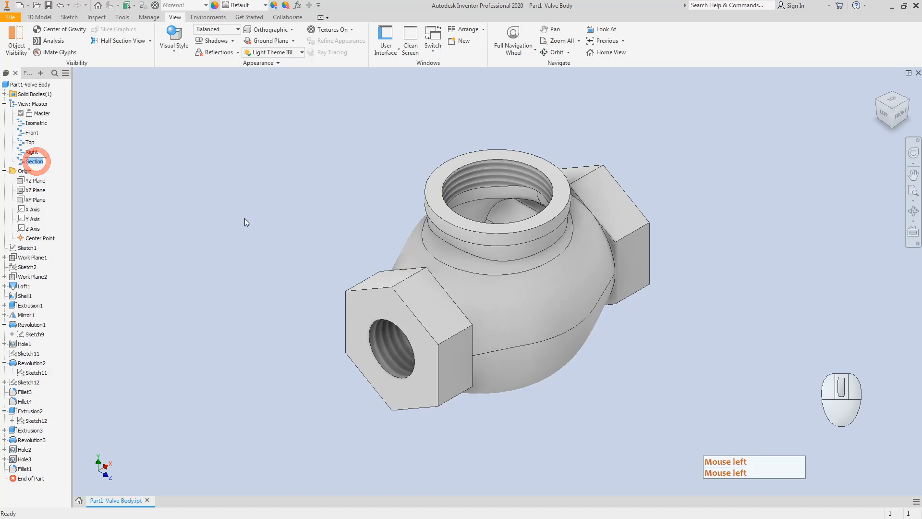
{"action": "double_click", "coordinate": [23, 164]}
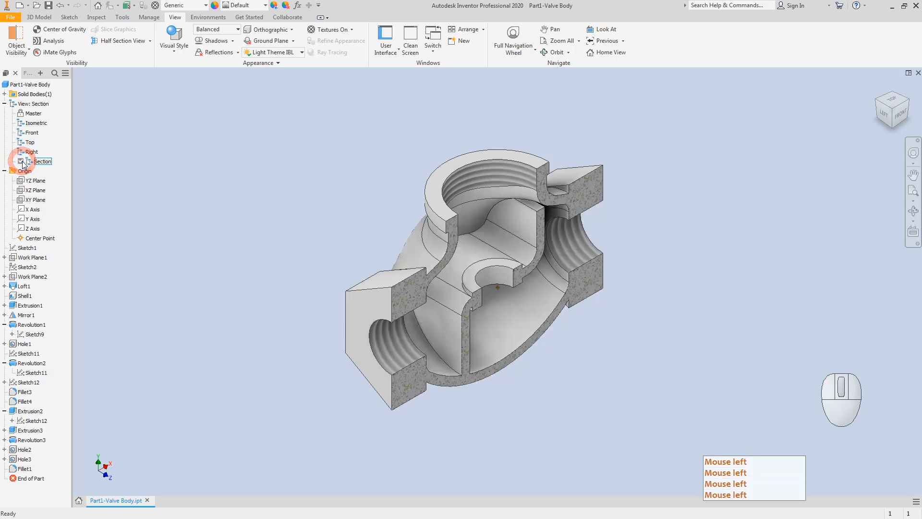
{"action": "left_click", "coordinate": [34, 115]}
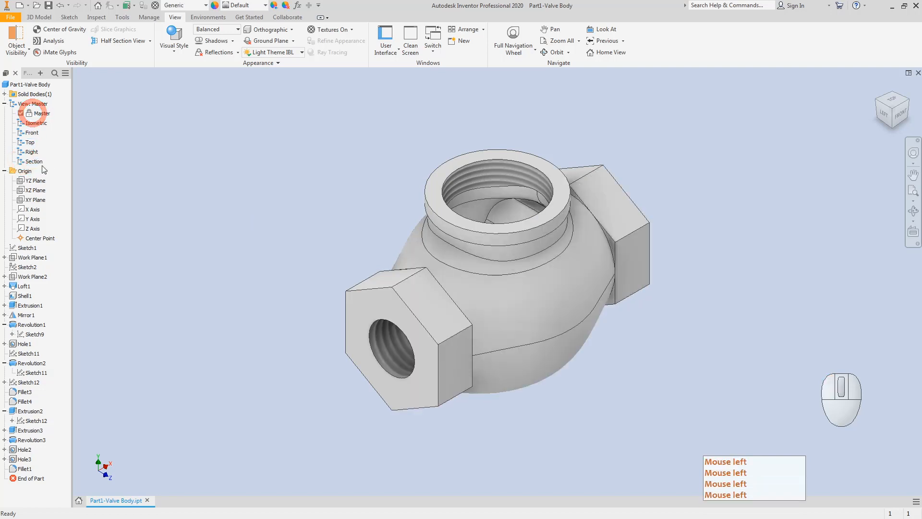
{"action": "left_click", "coordinate": [133, 188]}
Collapse the view representations and the Origin folder in the model tree, leaving nothing selected.
{"action": "left_click", "coordinate": [4, 103]}
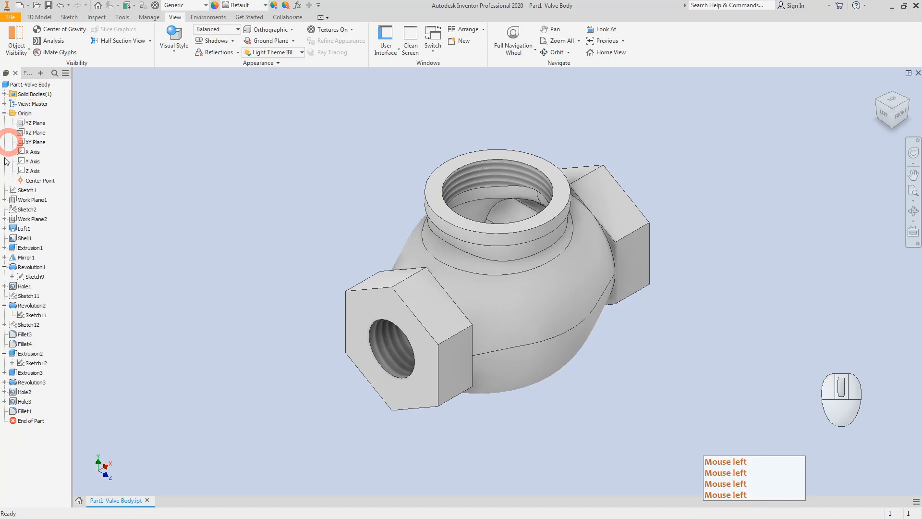
{"action": "left_click", "coordinate": [4, 113]}
{"action": "left_click", "coordinate": [30, 84]}
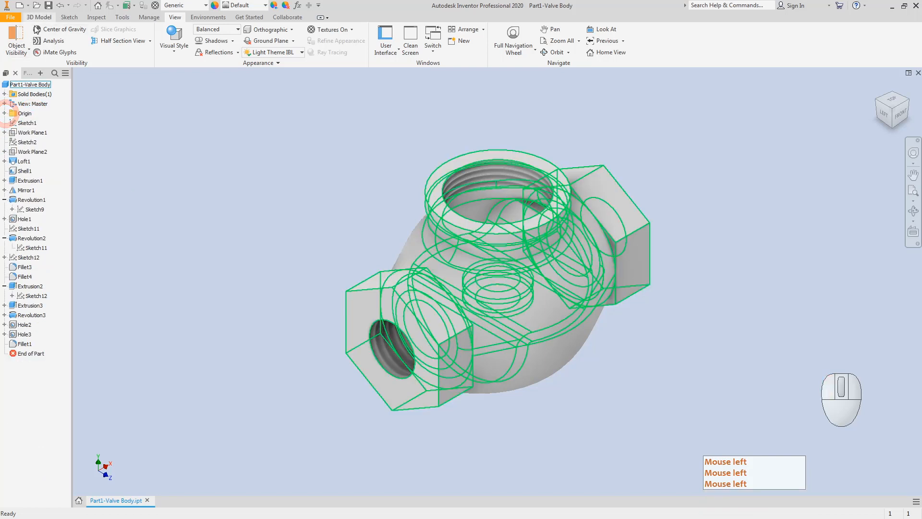
{"action": "left_click", "coordinate": [306, 185]}
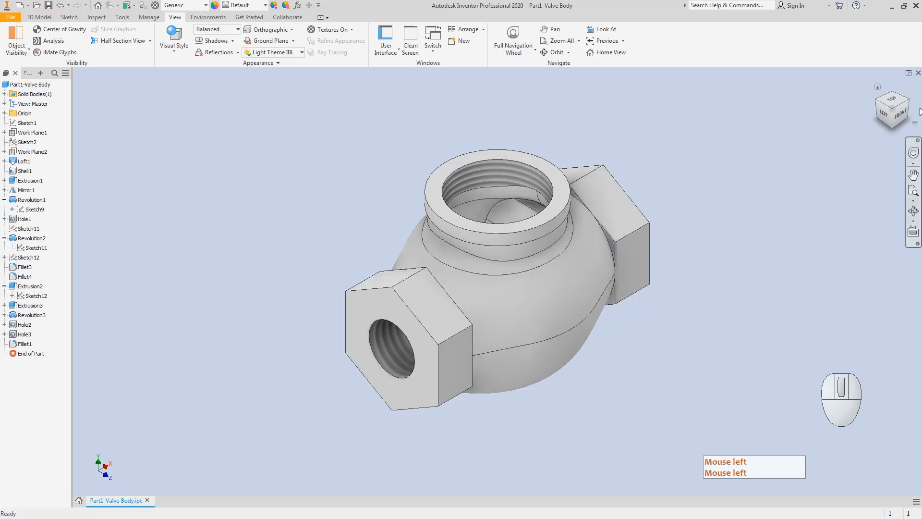
Look at the valve body from the front and return to an isometric viewing angle.
{"action": "left_click", "coordinate": [900, 111]}
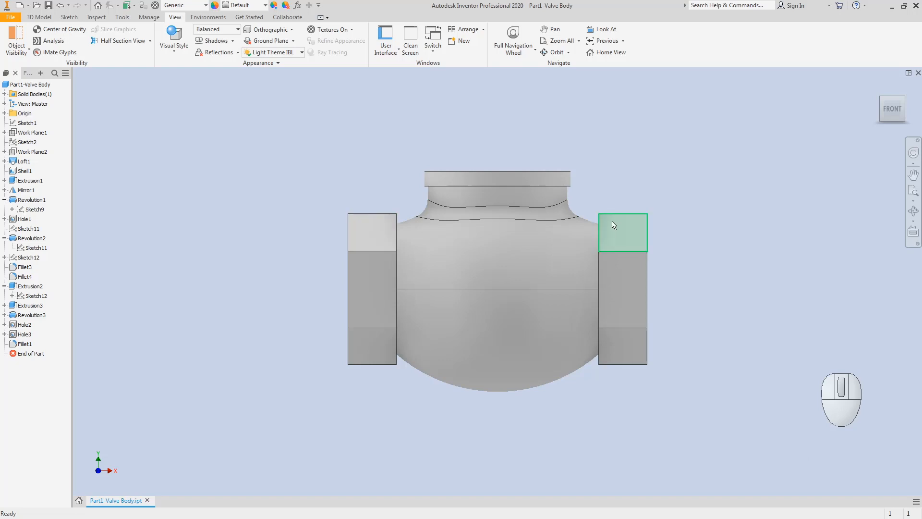
{"action": "left_click", "coordinate": [881, 98]}
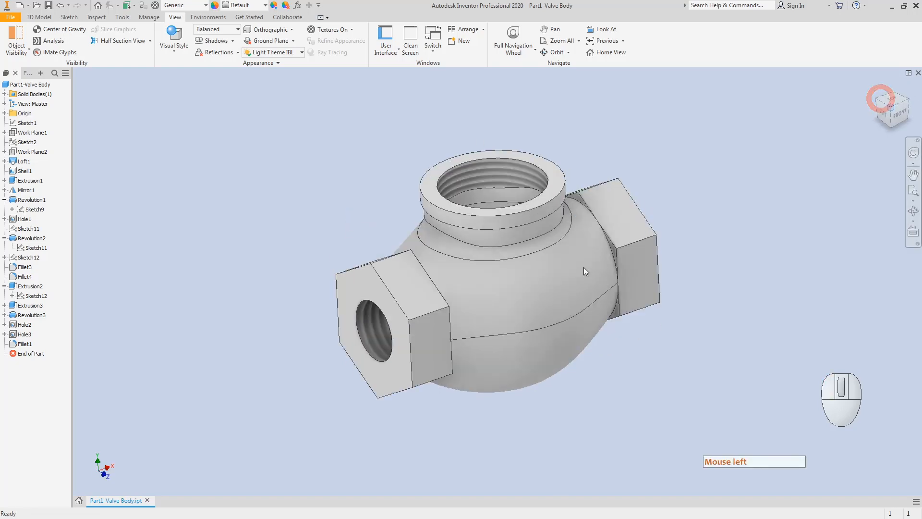